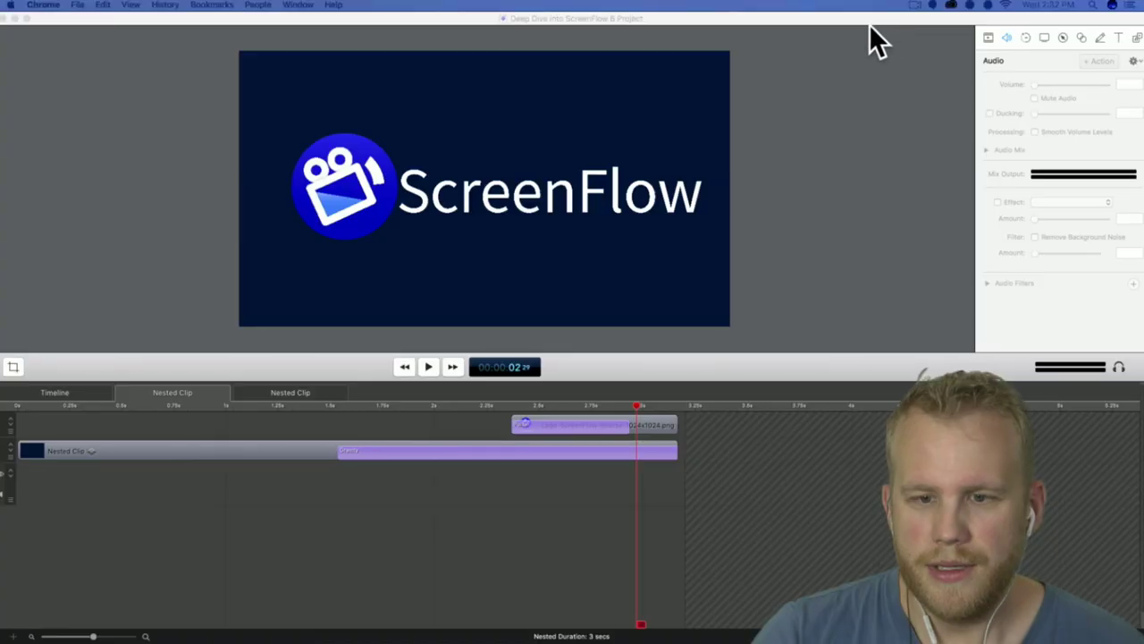
- Minimise the open project window and open the recording configuration for a new recording
left_click(869, 27)
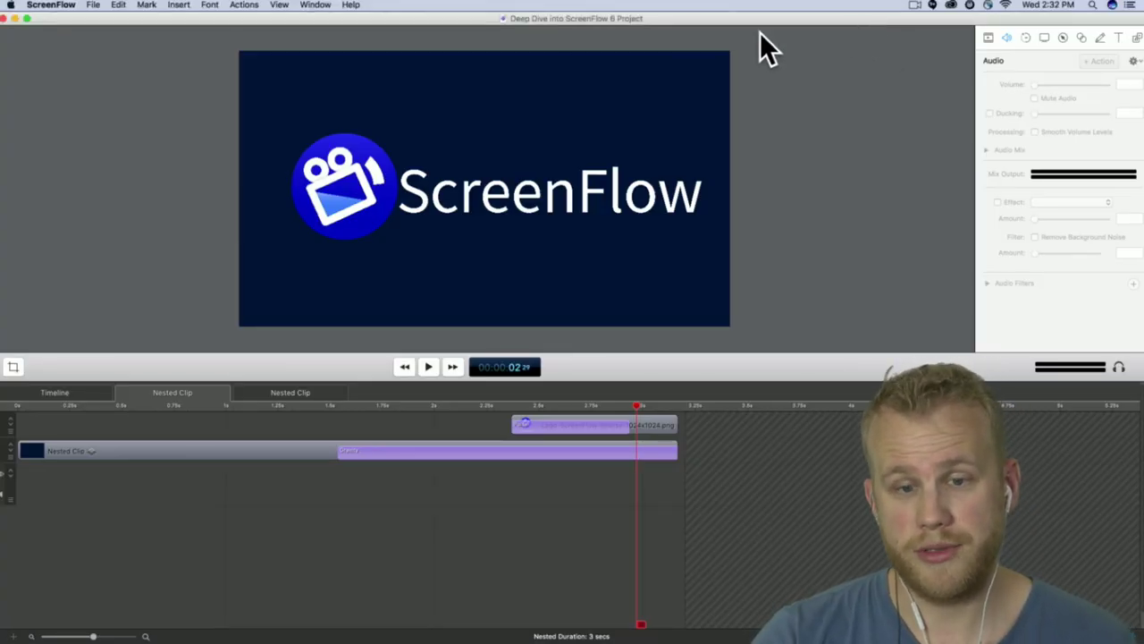
left_click(15, 20)
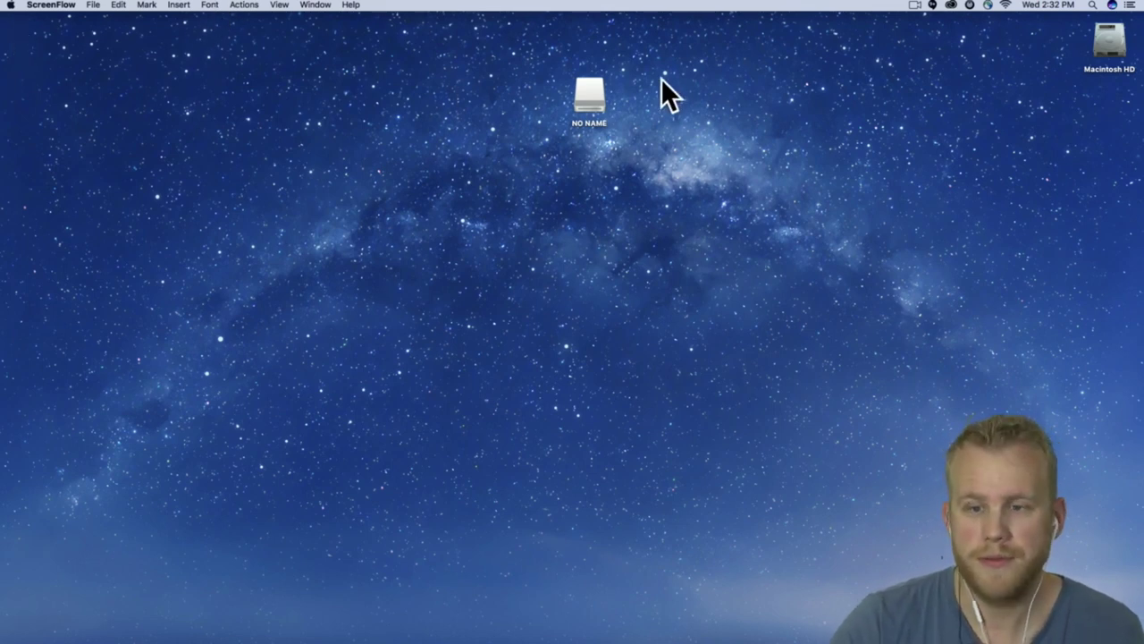
left_click(913, 5)
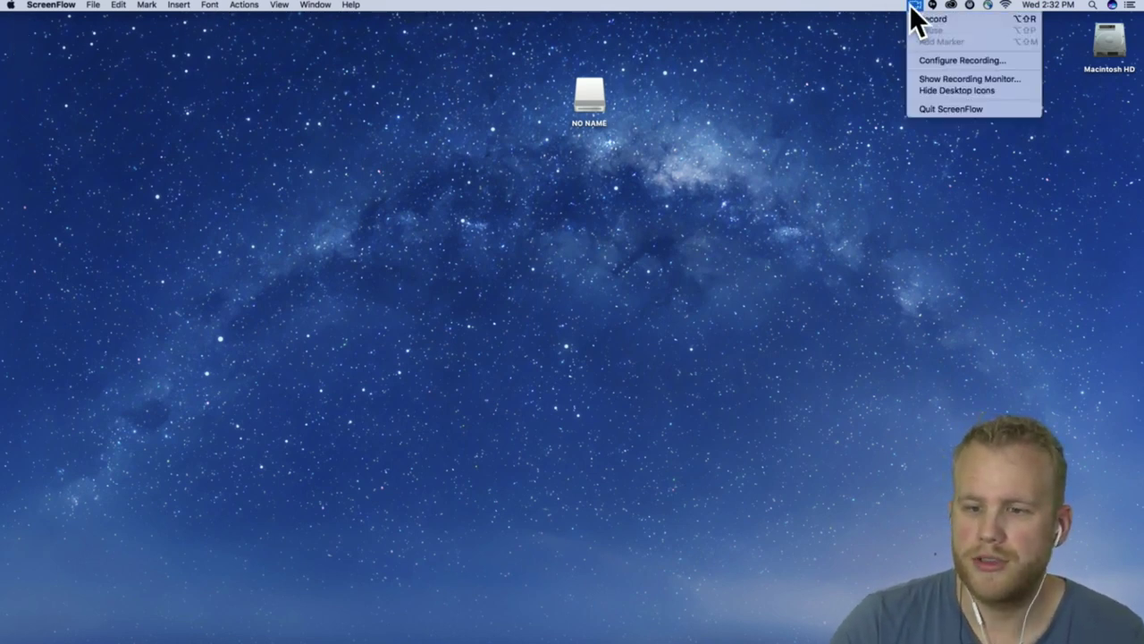
left_click(976, 59)
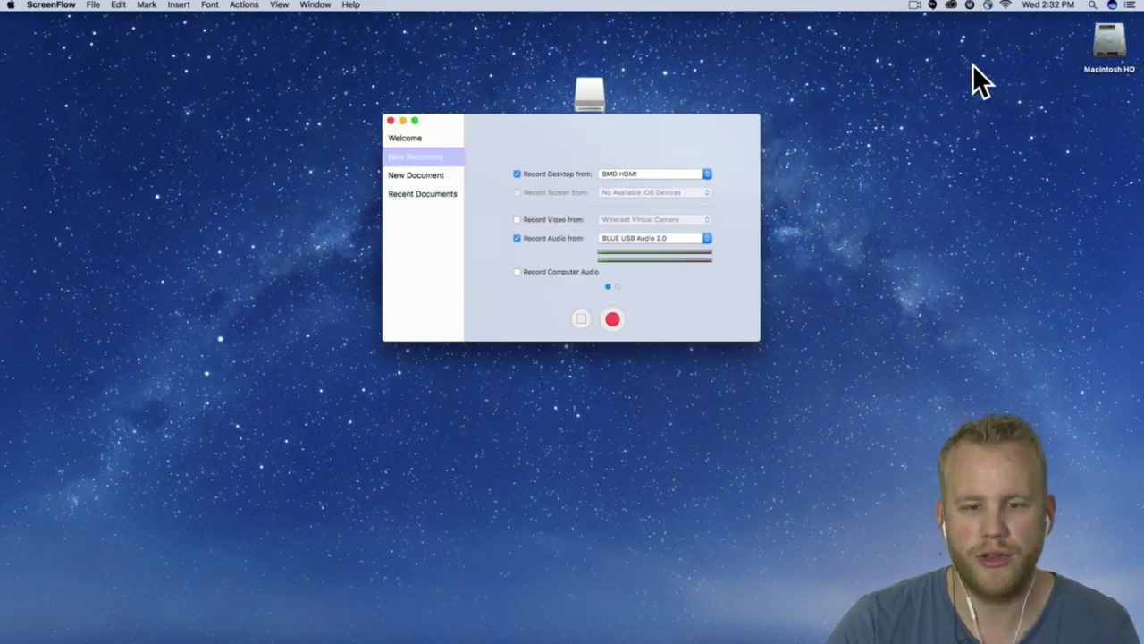
- Start a recording with BMD HDMI as the desktop source and BLUE USB Audio 2.0 as the audio source
left_click(691, 173)
left_click(689, 174)
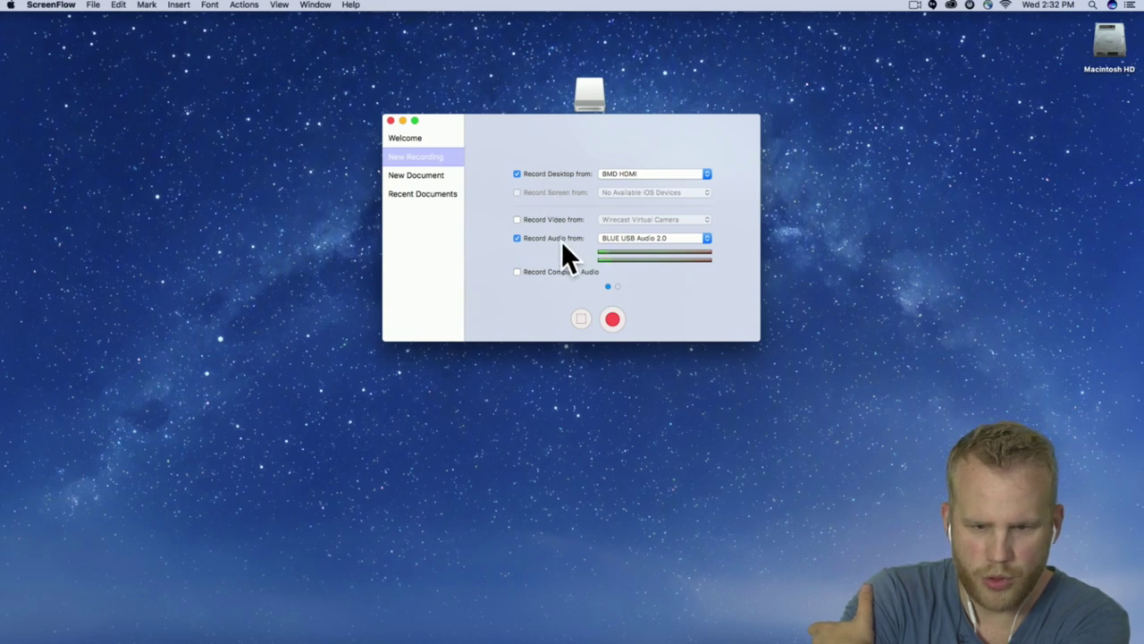
left_click(611, 320)
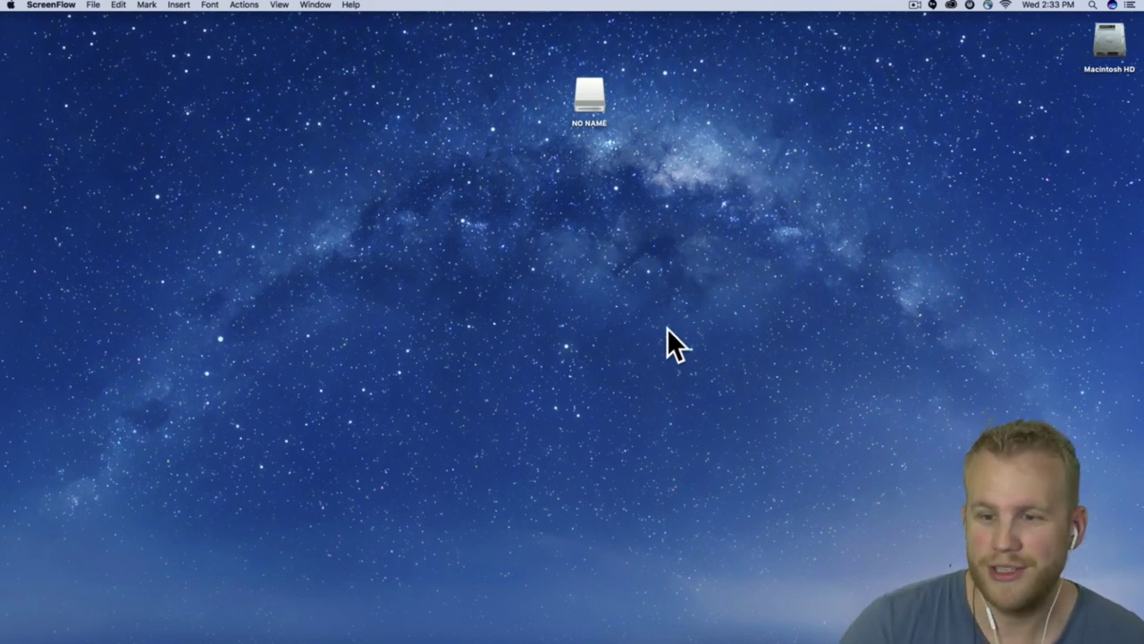
- Stop the running screen recording so that it opens in a new untitled project
left_click(913, 4)
left_click(918, 32)
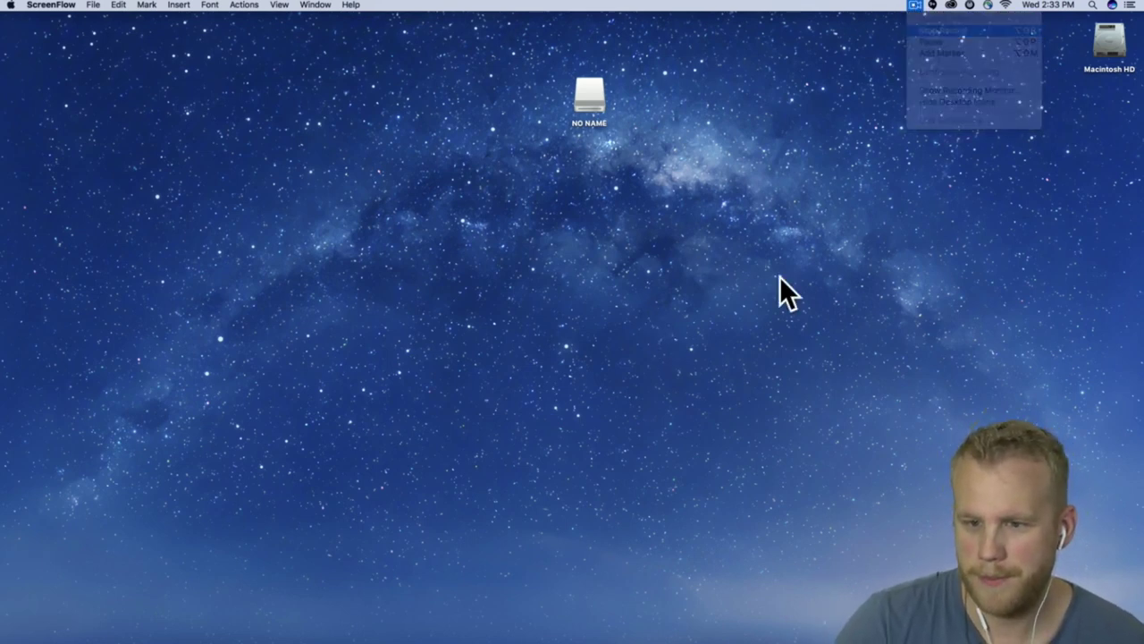
left_click(670, 255)
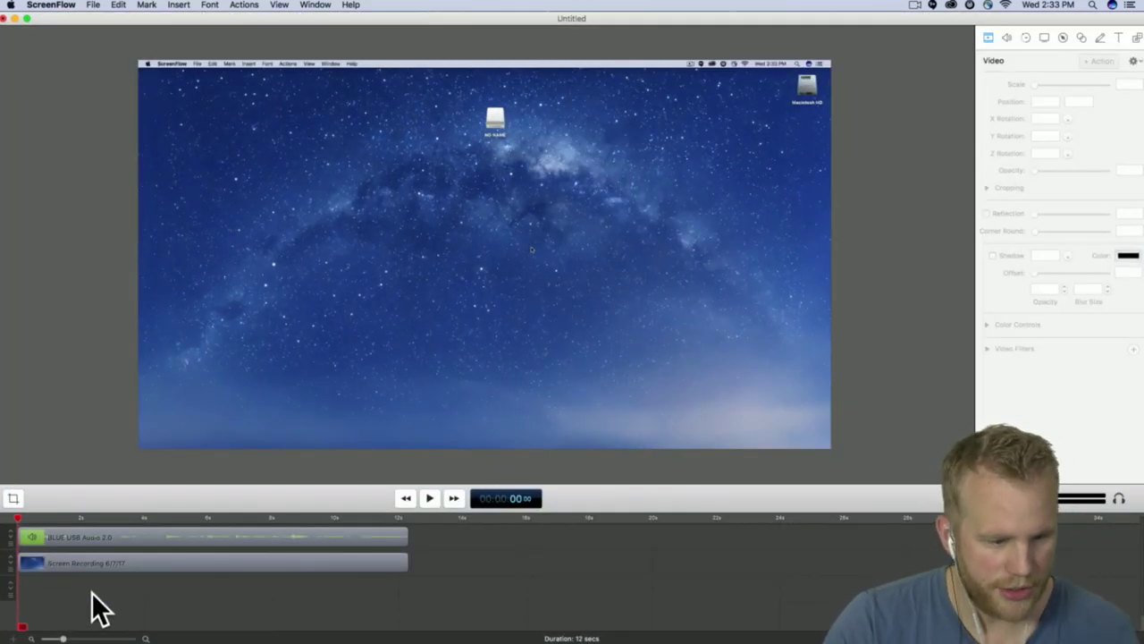
- Inspect the recorded screen clip and the microphone clip individually, and play the recording back
left_click(81, 565)
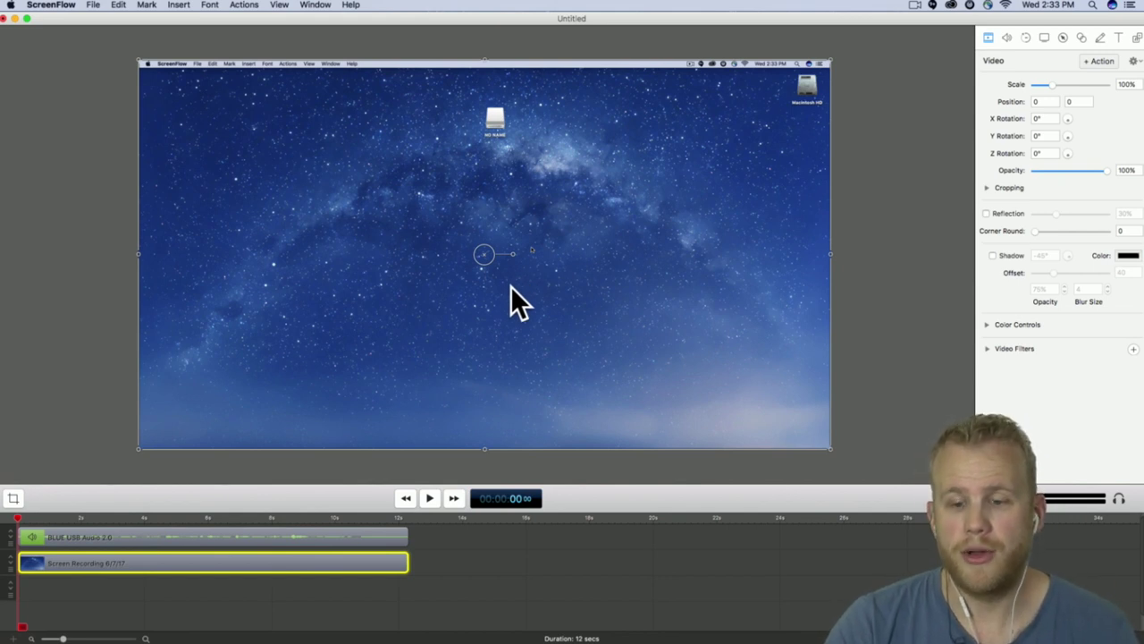
left_click(240, 536)
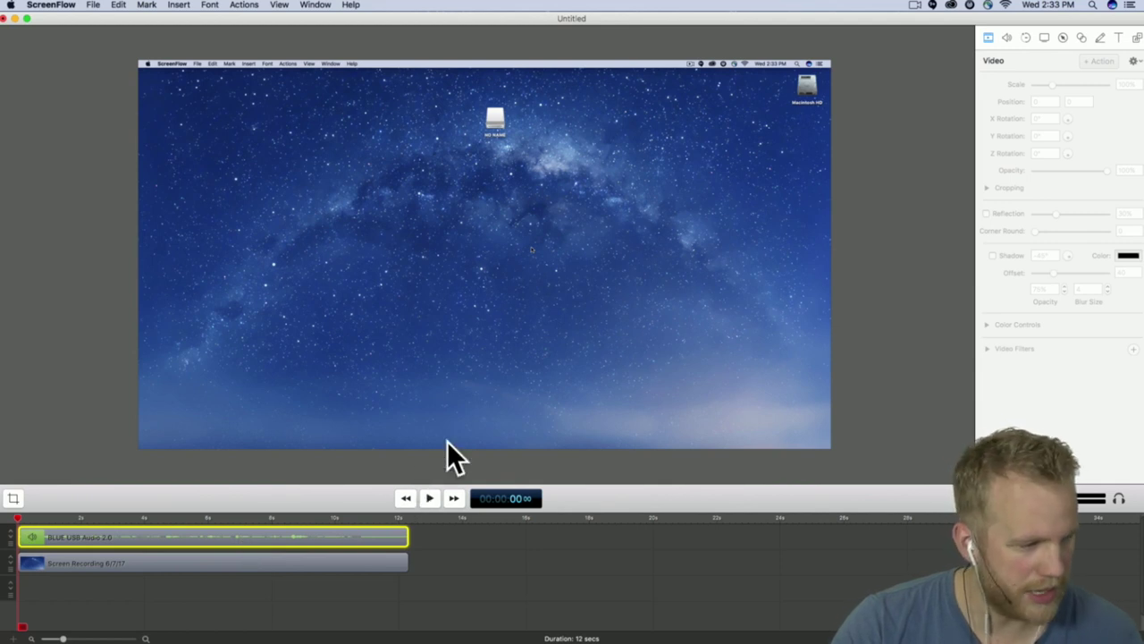
left_click(431, 499)
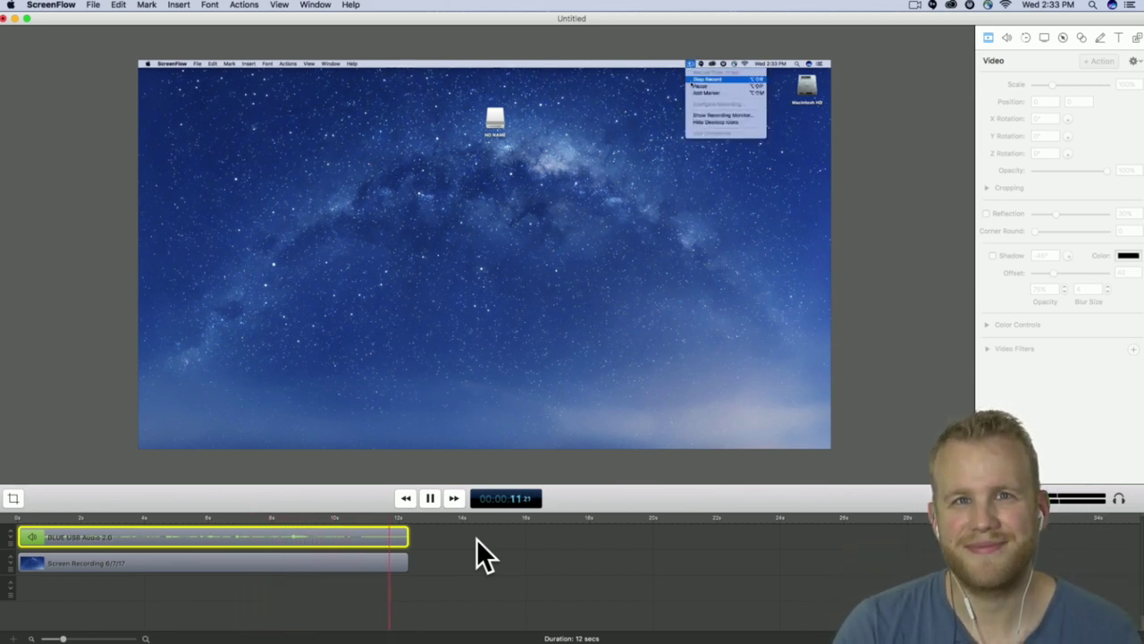
- Split the audio and screen recording clips at 11 seconds 6 frames and delete the pieces after the cut
left_click(374, 520)
left_click_drag(447, 542, 349, 605)
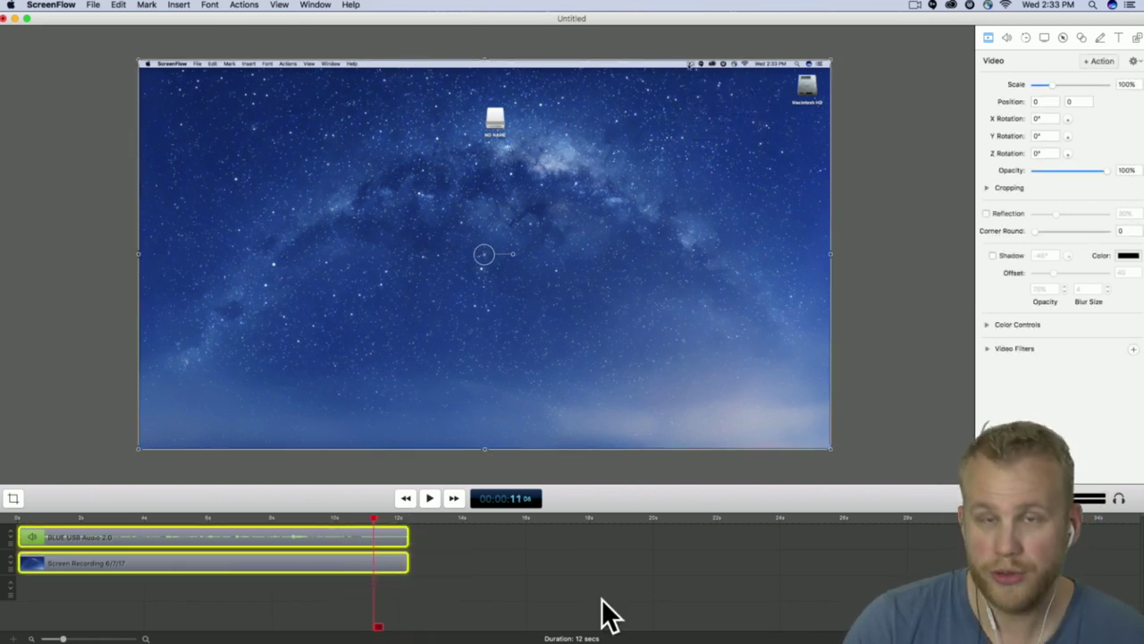
key("t")
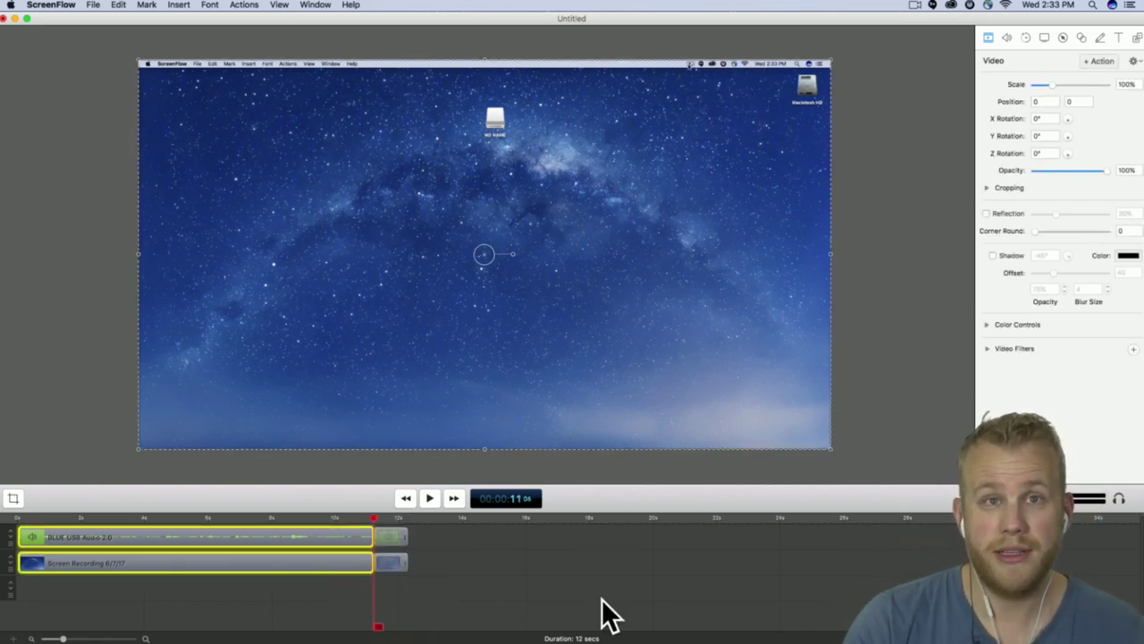
left_click_drag(427, 534, 406, 576)
key("Delete")
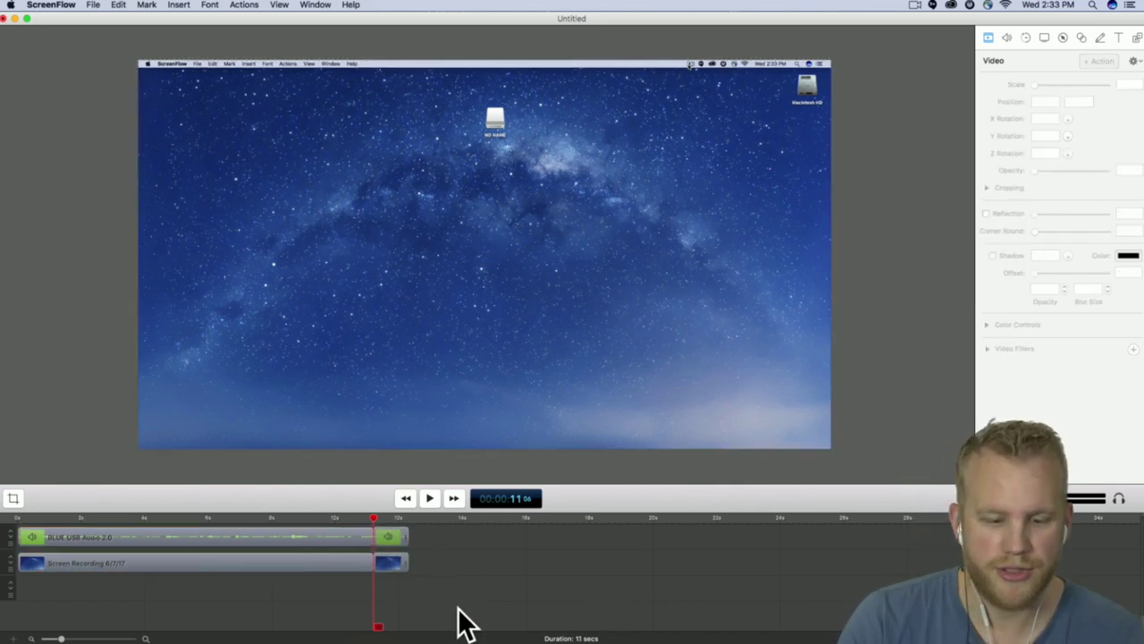
left_click_drag(15, 519, 28, 519)
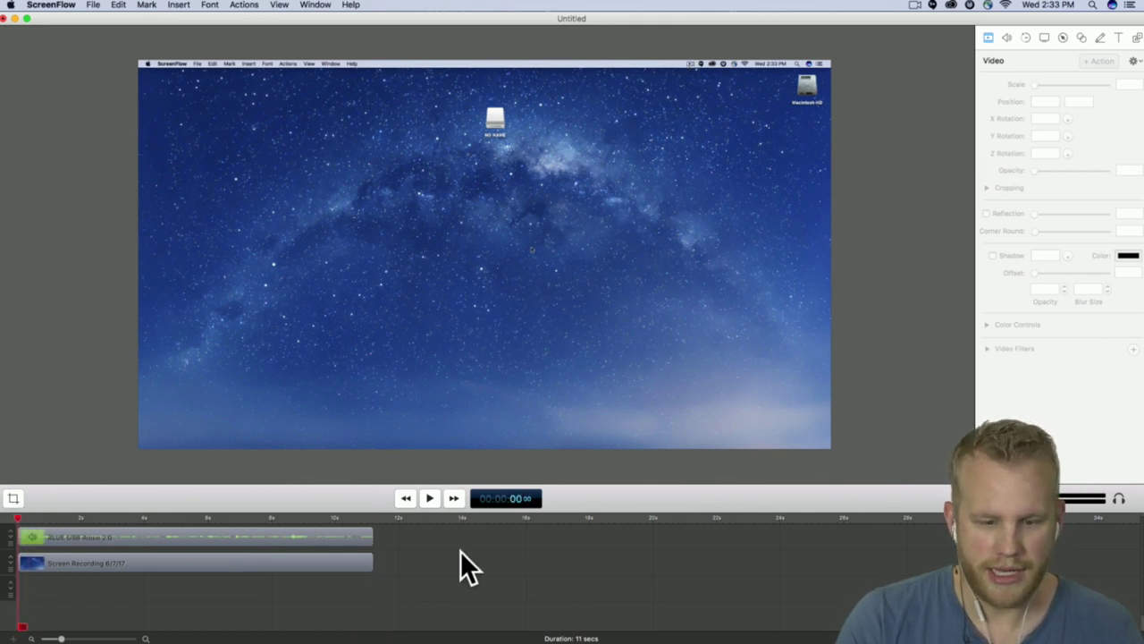
left_click(367, 519)
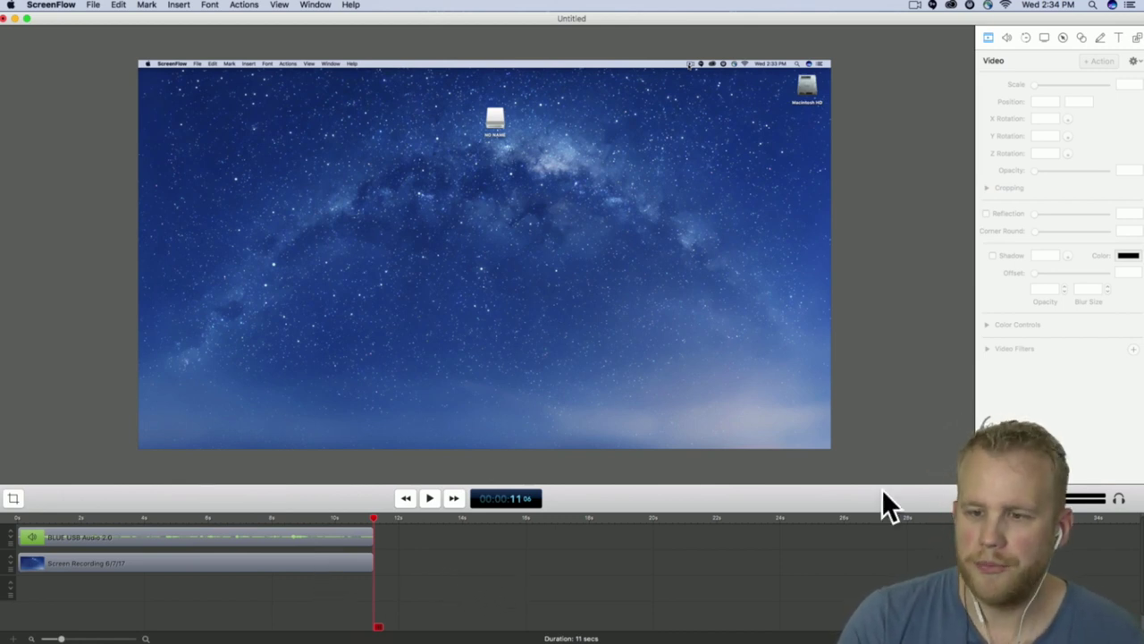
- Examine the Audio and Video Motion properties and the audio options available for the screen recording clip
left_click(1010, 38)
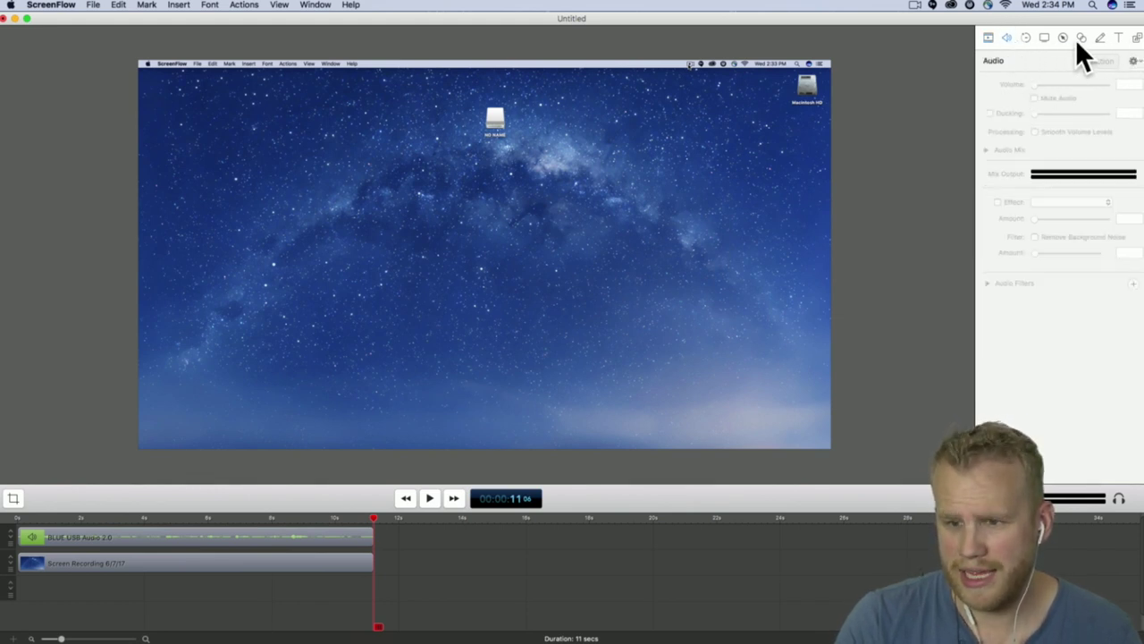
left_click(1030, 38)
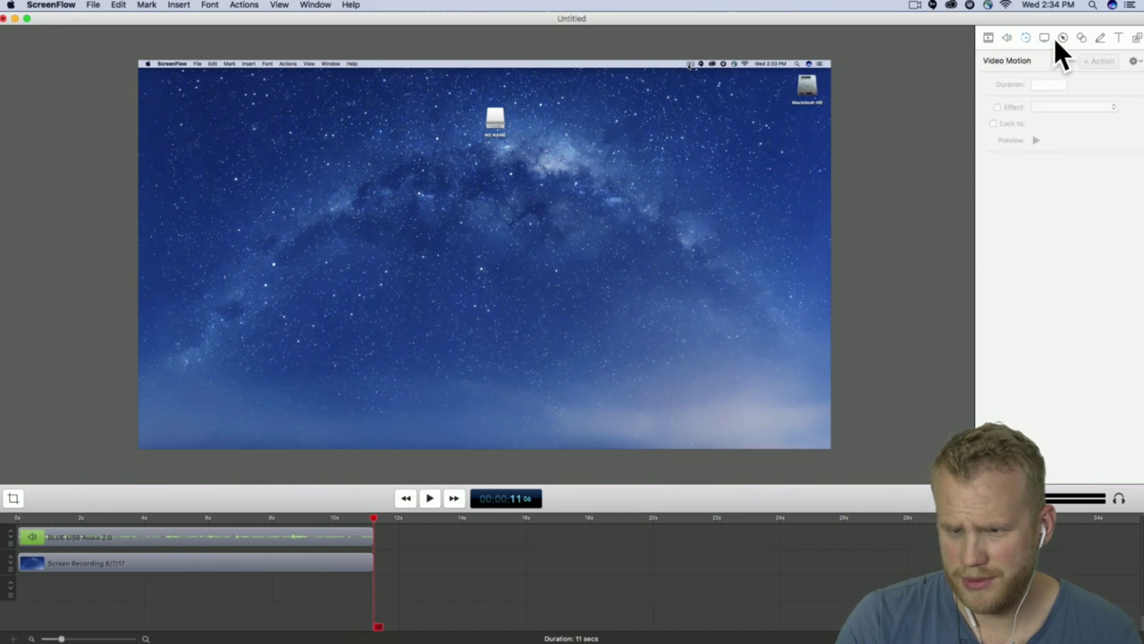
left_click(1011, 38)
left_click(1025, 38)
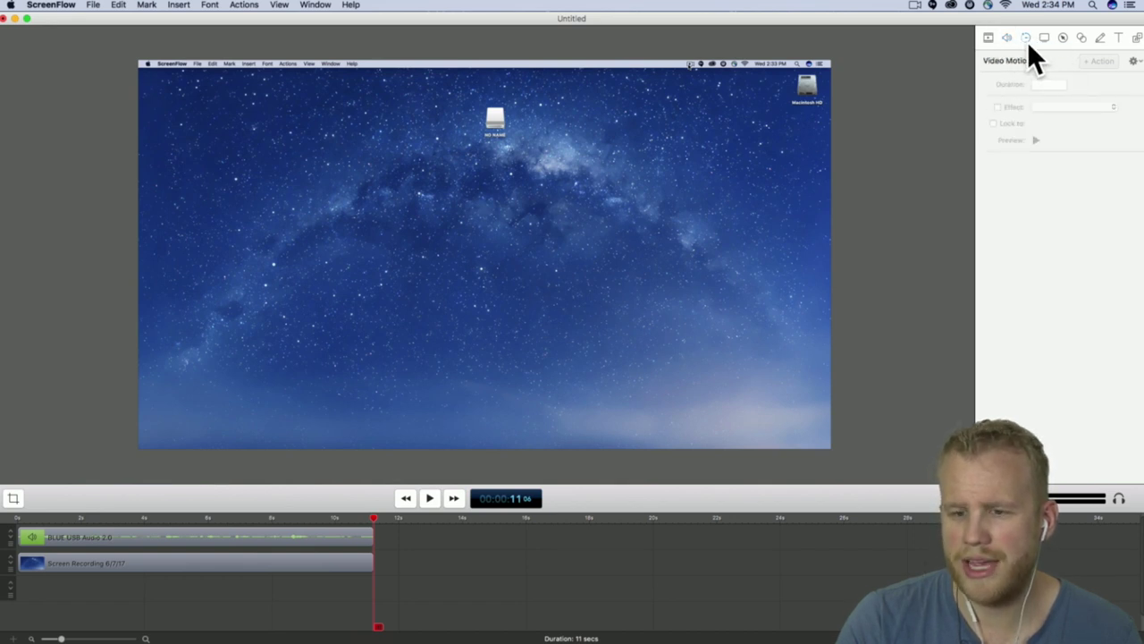
left_click(1010, 39)
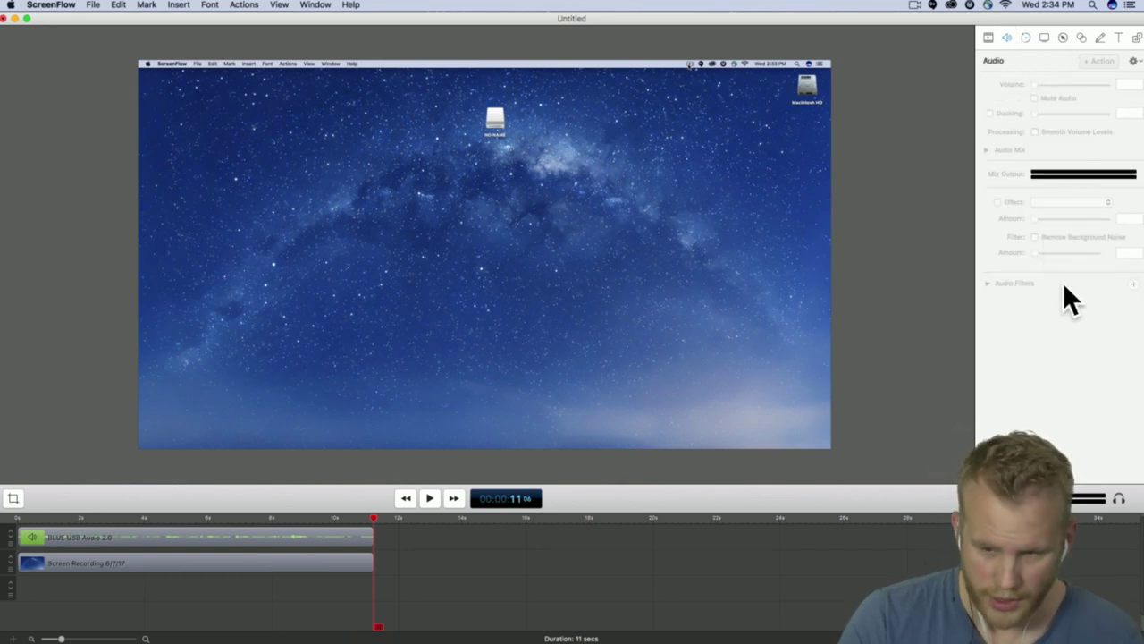
left_click(312, 563)
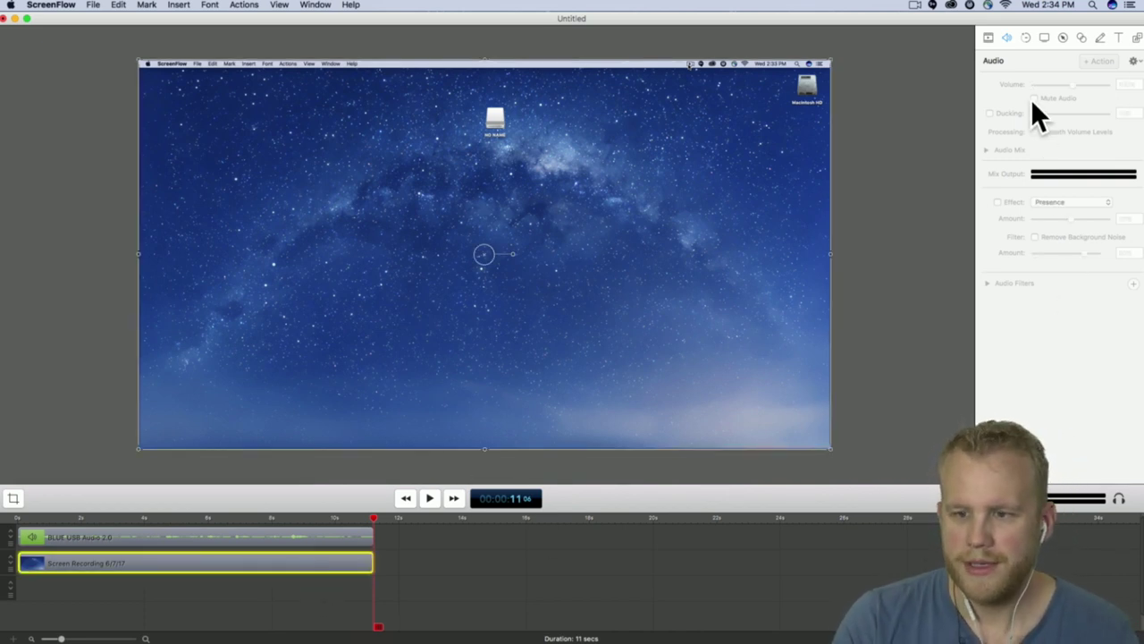
left_click(1134, 61)
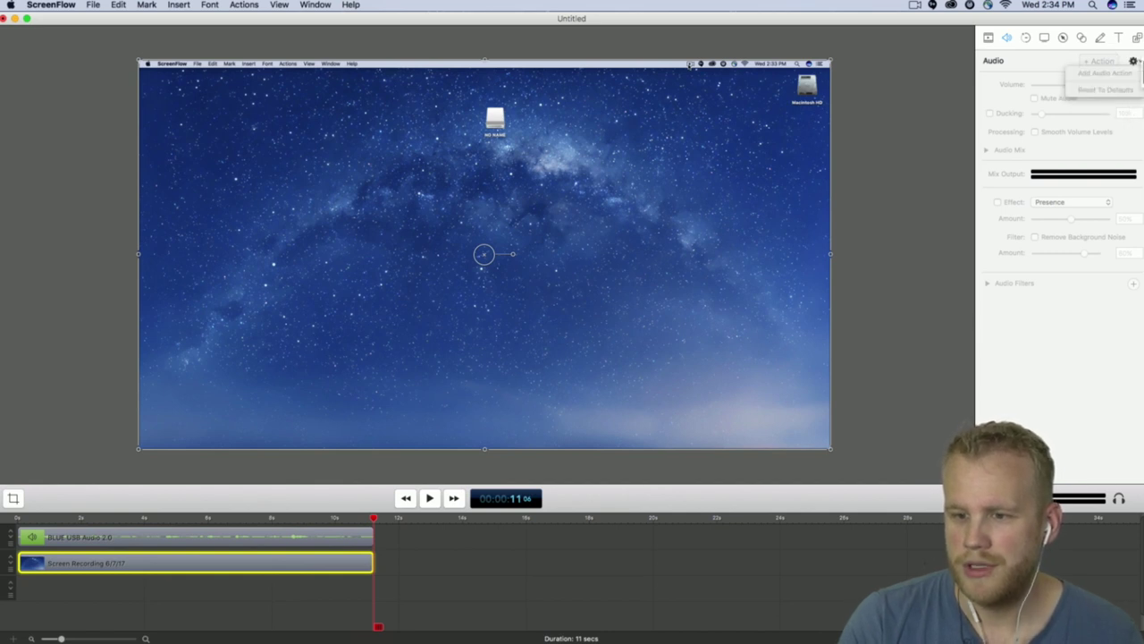
left_click(1130, 98)
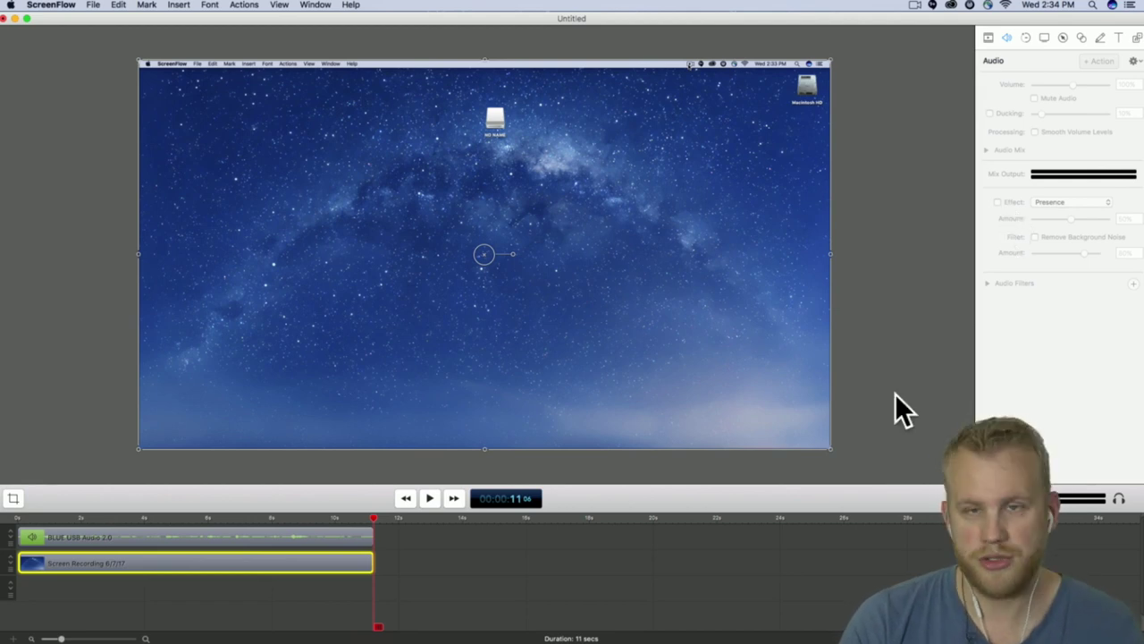
- Move the screen recording clip after the audio clip on the same track and play each clip separately
left_click_drag(347, 563, 768, 541)
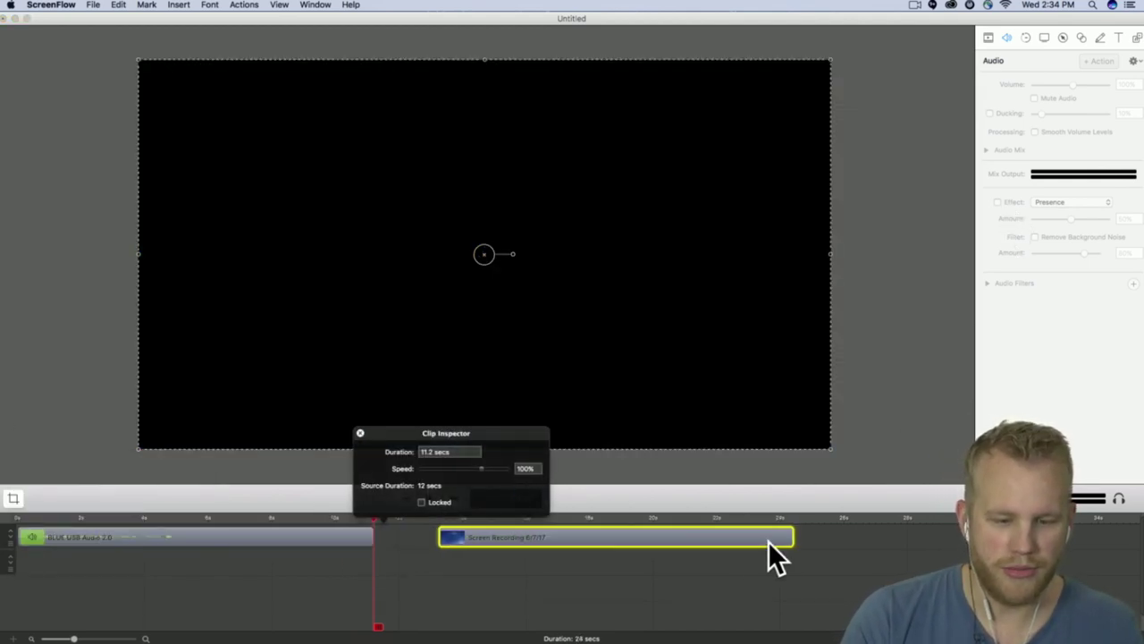
left_click(441, 522)
key("space")
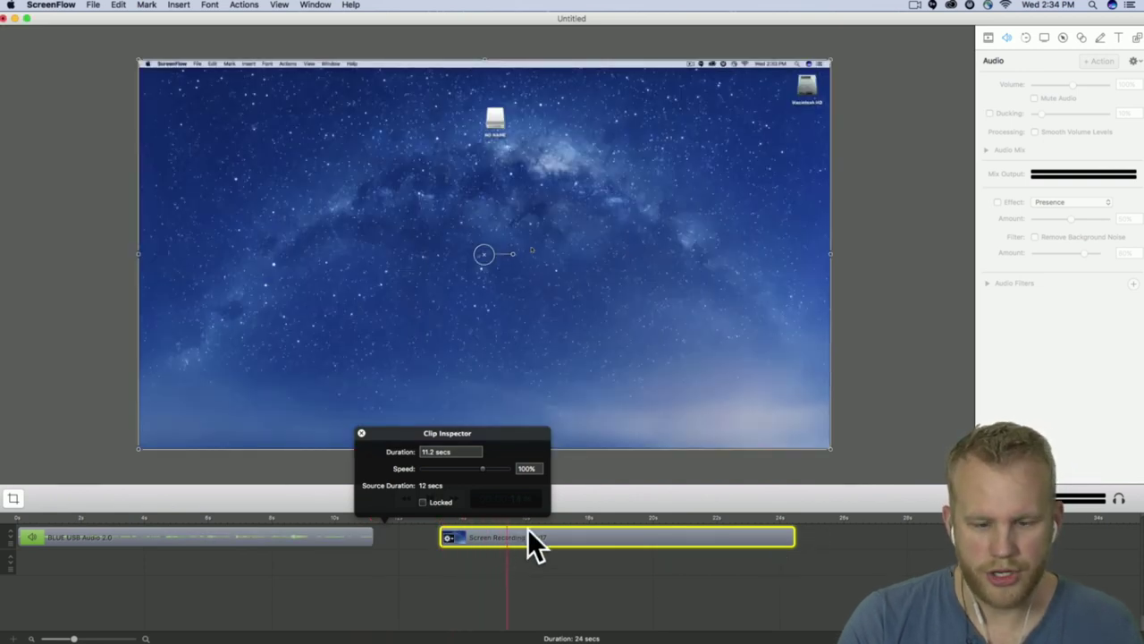
left_click_drag(613, 521, 571, 523)
left_click_drag(43, 522, 89, 522)
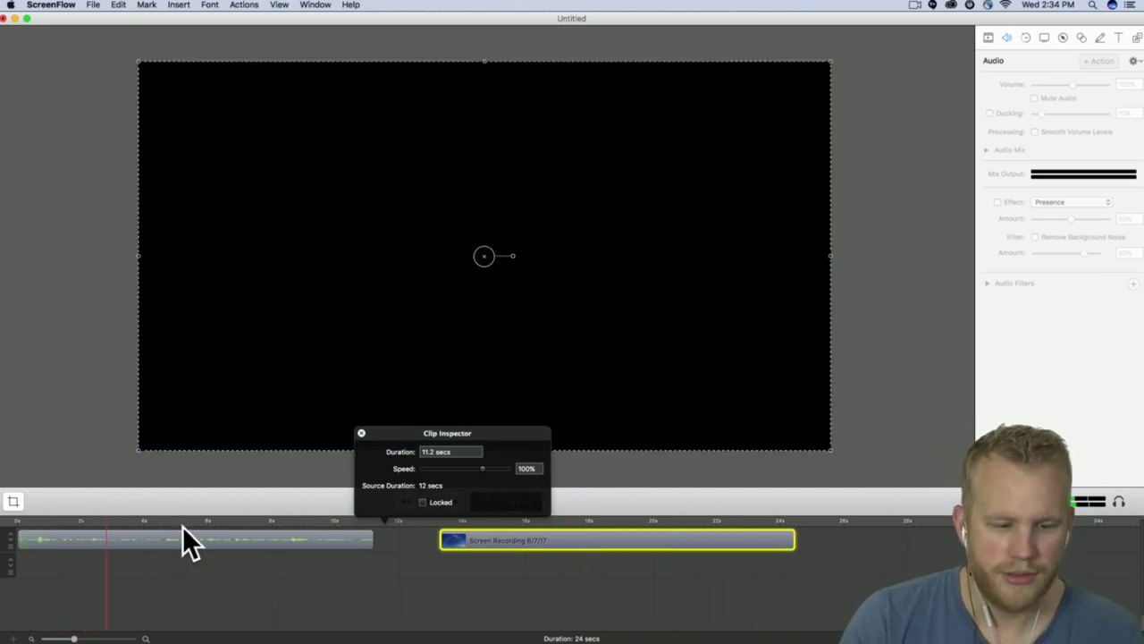
- Move the screen recording clip back to the timeline start on the track beneath the audio clip
left_click(238, 545)
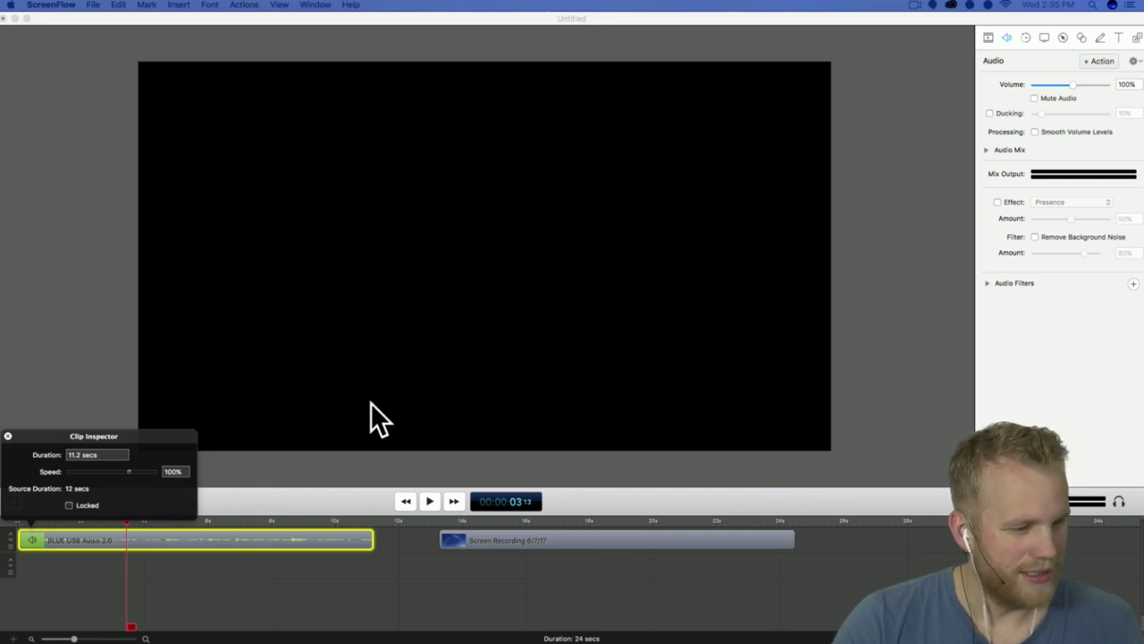
left_click(889, 479)
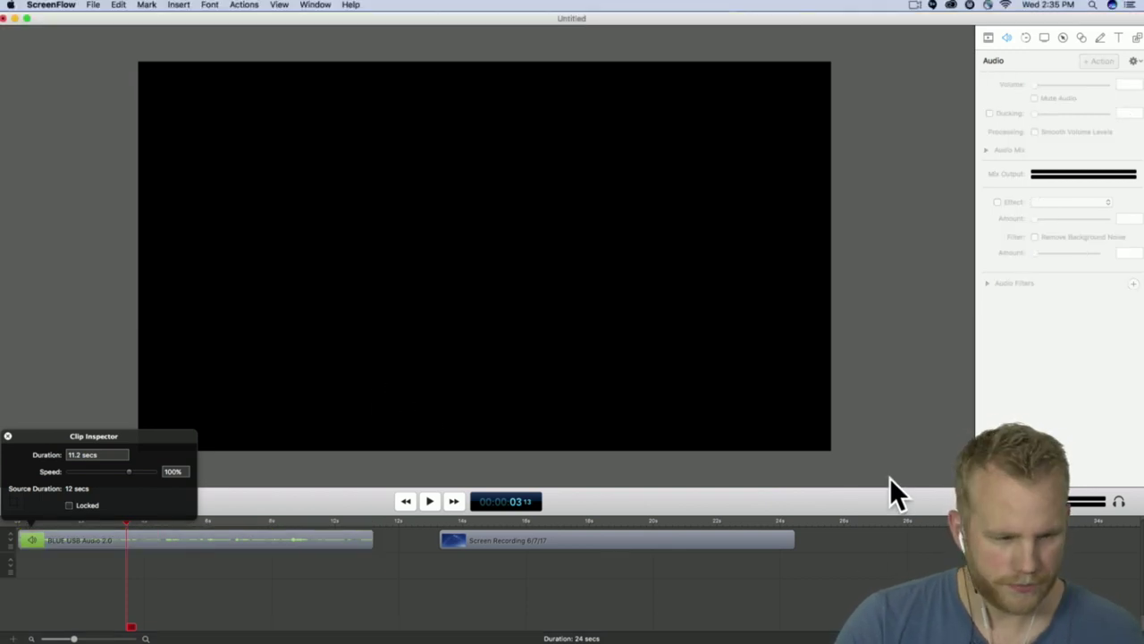
left_click_drag(456, 540, 46, 617)
left_click(444, 586)
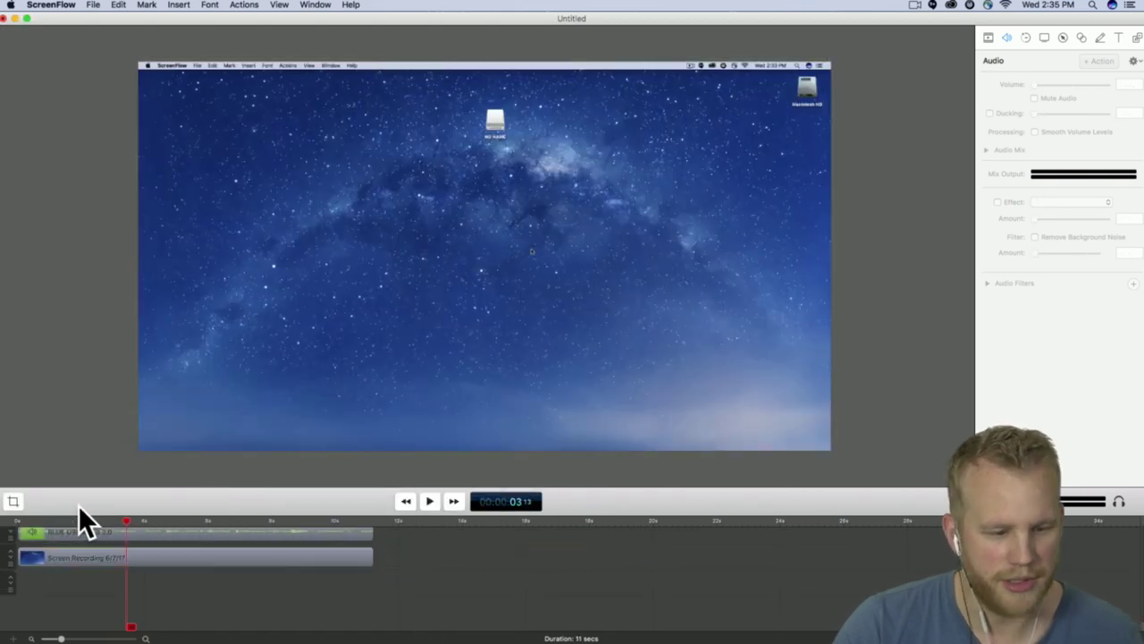
- Add an audio action to the microphone clip, starting at about 7 seconds 23 frames
left_click(323, 533)
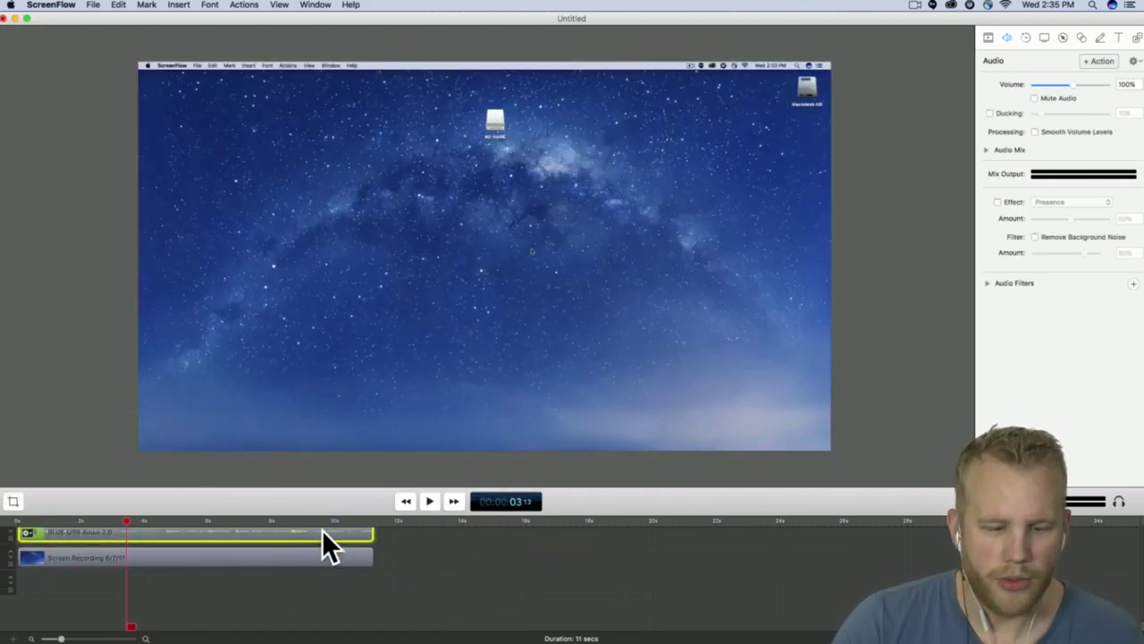
scroll(684, 581, "up", 1)
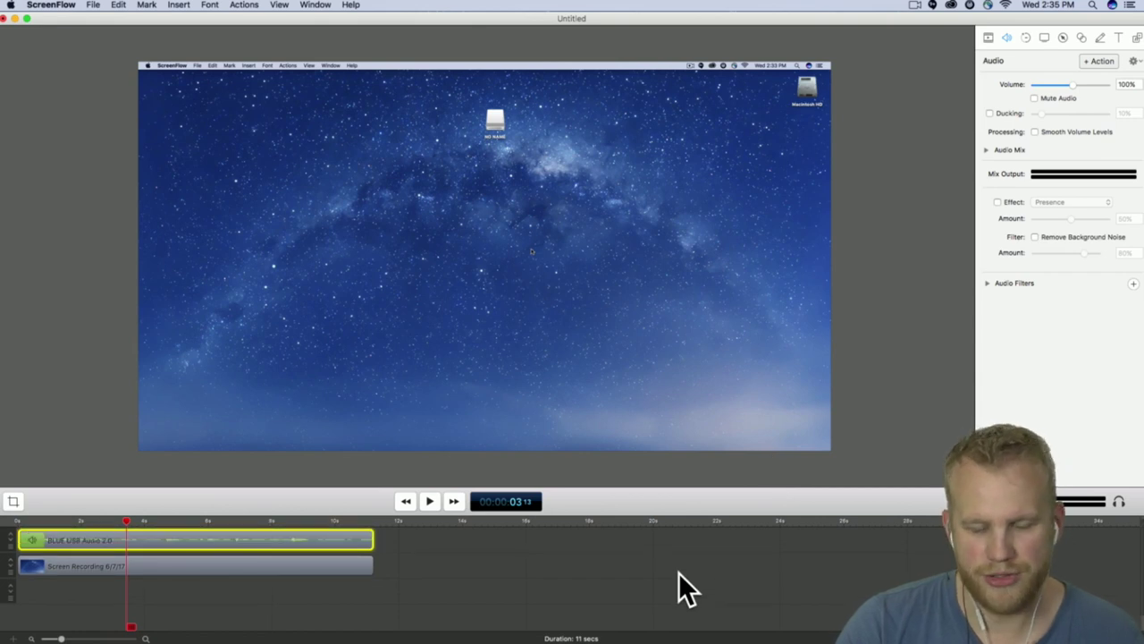
left_click(988, 39)
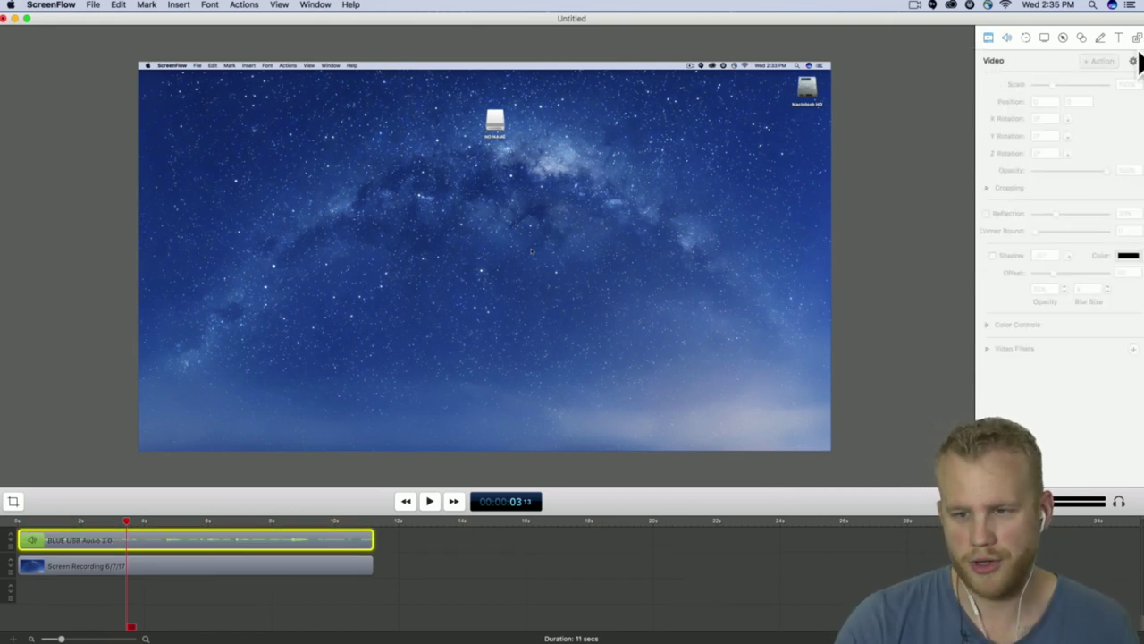
left_click(1007, 38)
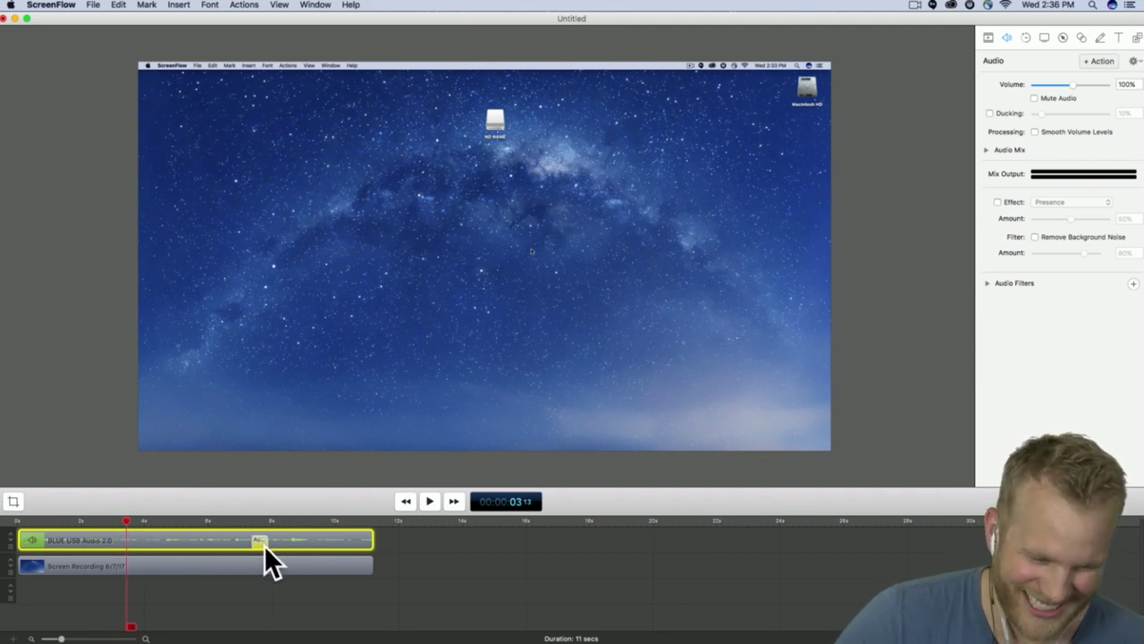
left_click(268, 521)
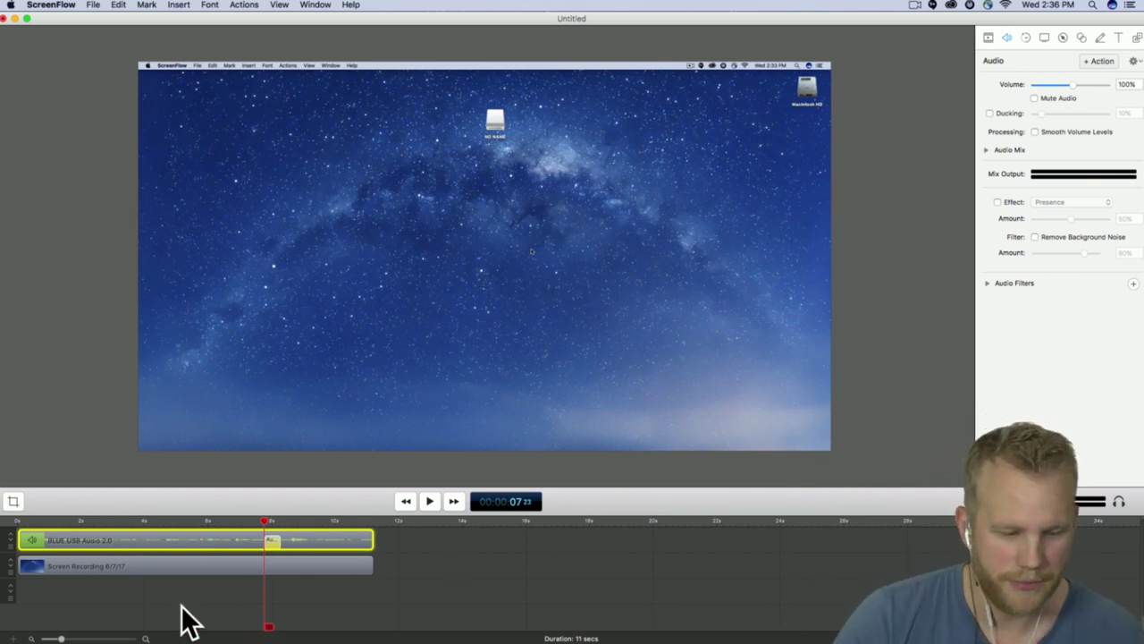
left_click_drag(87, 638, 101, 638)
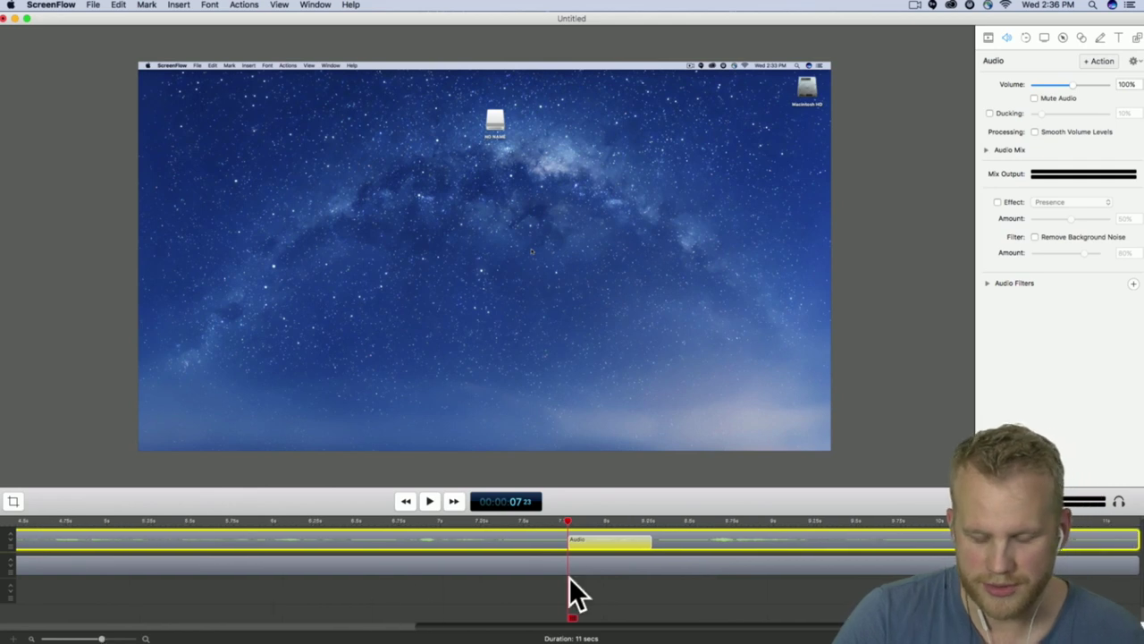
- Select the audio action on the microphone clip and move the playhead before it and back to its start
left_click(642, 590)
left_click(632, 543)
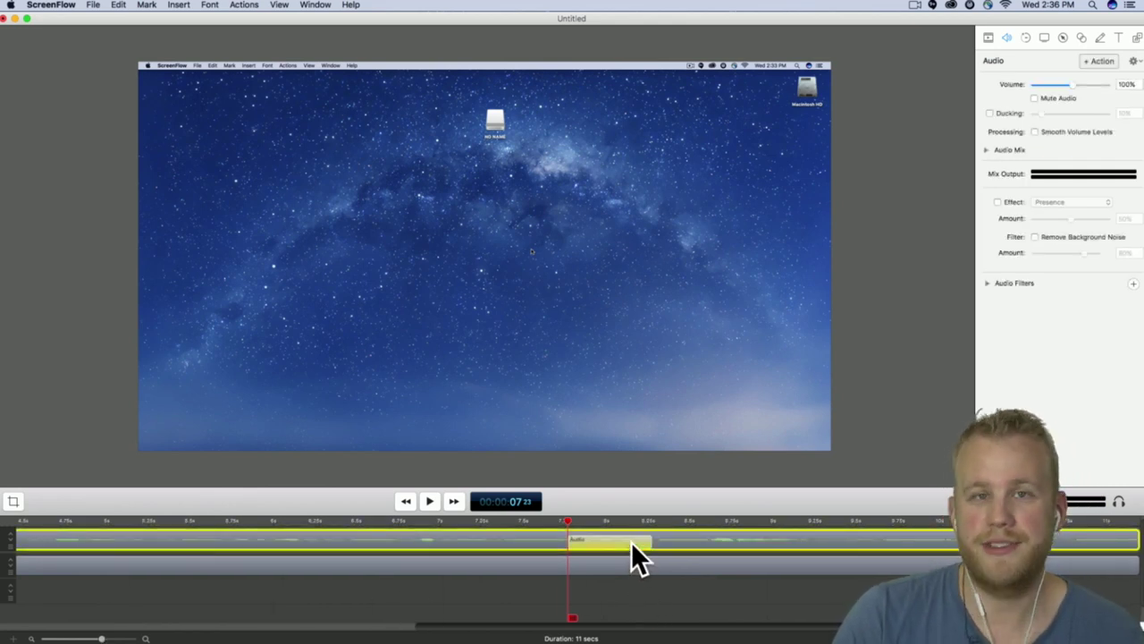
left_click_drag(568, 522, 525, 523)
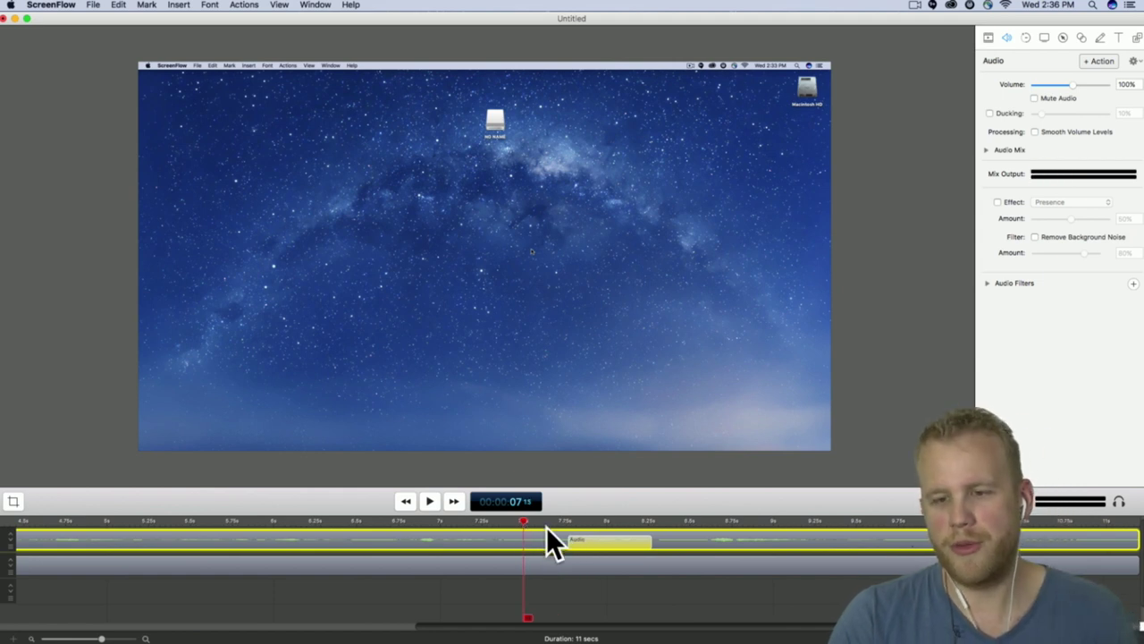
left_click(569, 520)
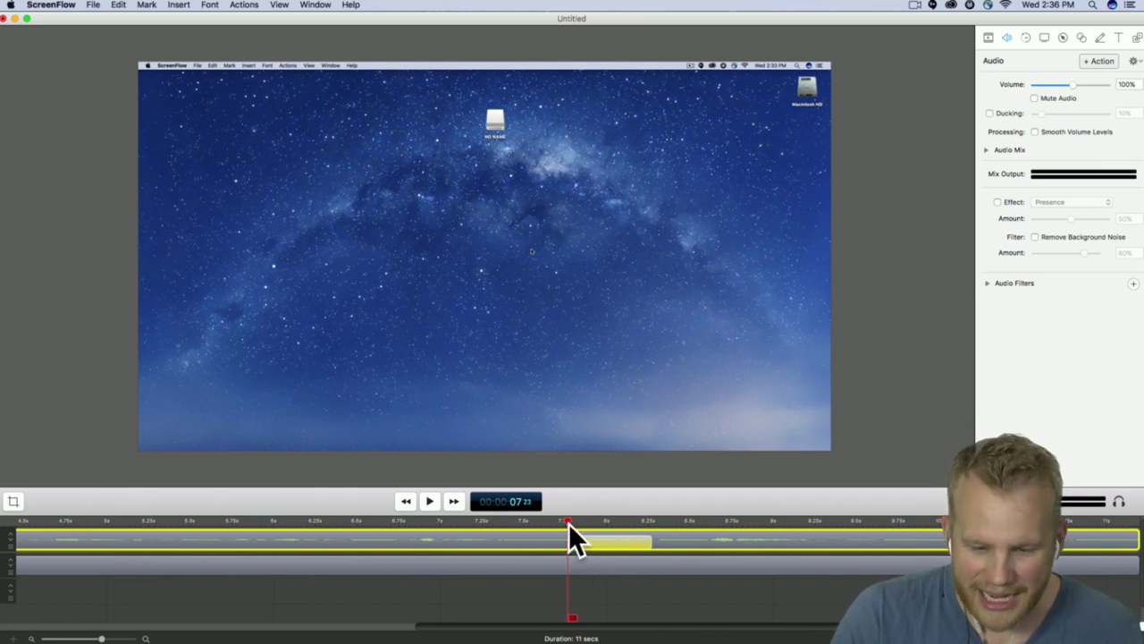
- At the audio action's end, lower the microphone clip's volume to 0 and raise it to about 151%
left_click(651, 520)
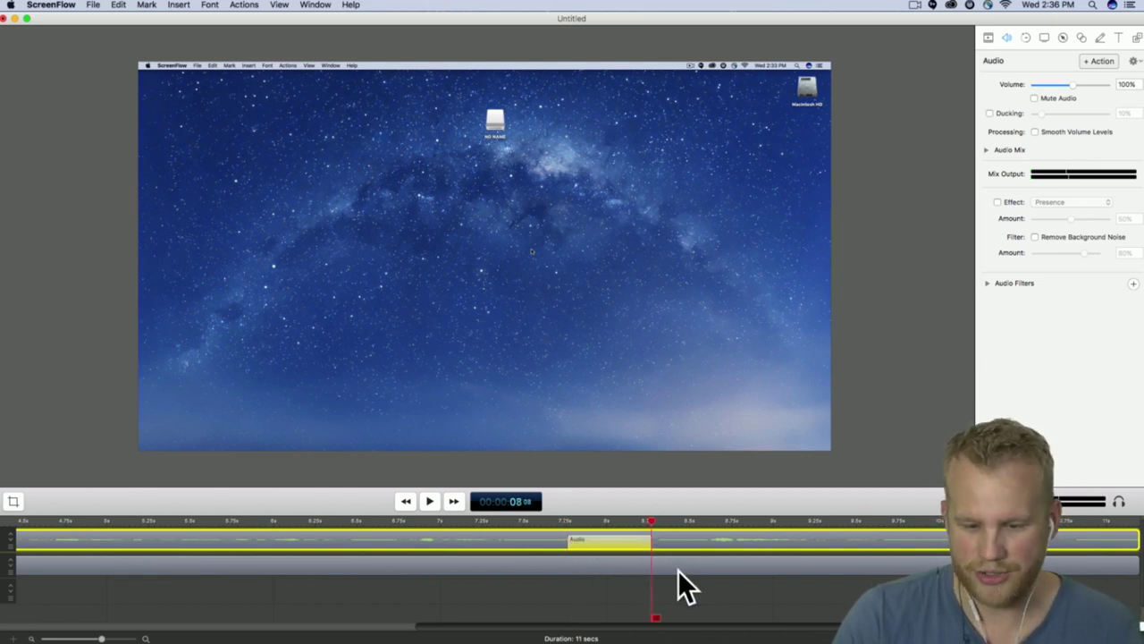
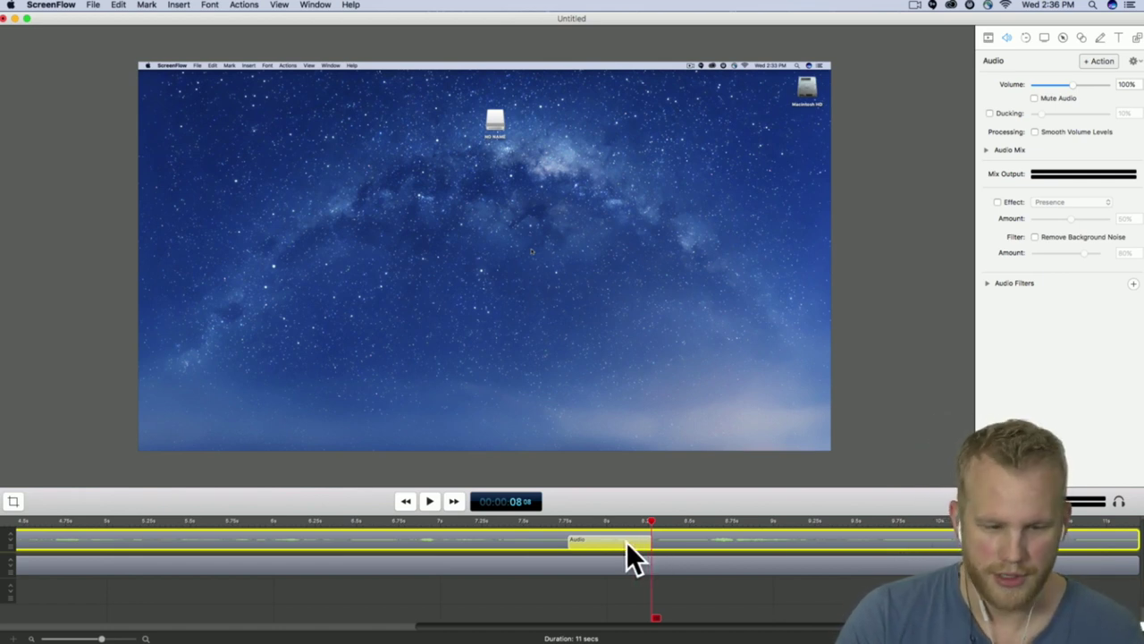
left_click(567, 520)
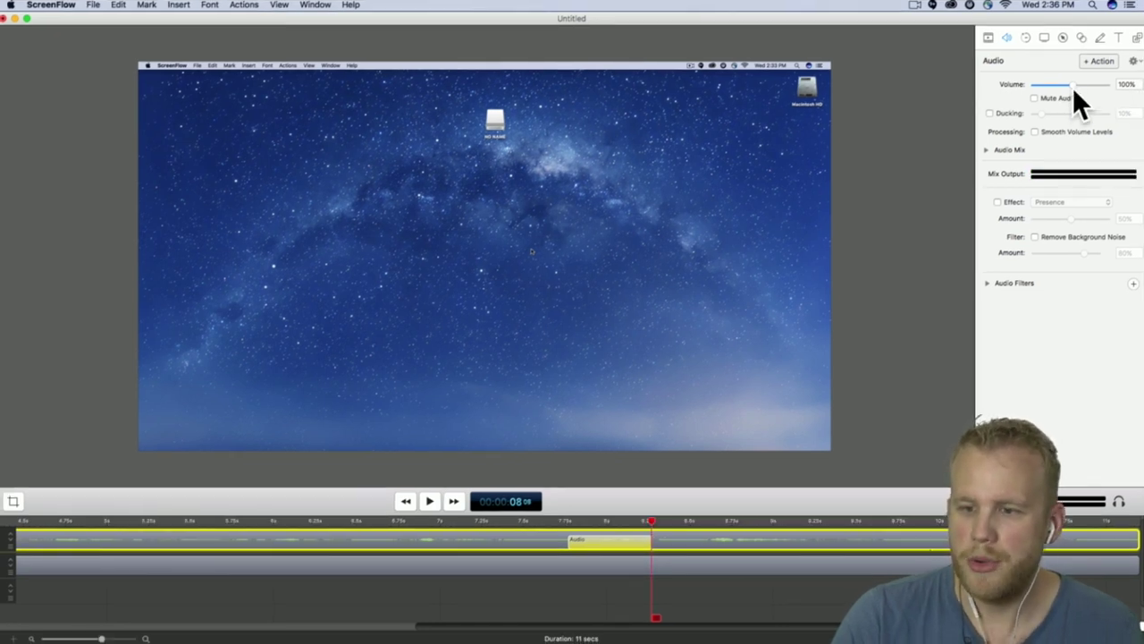
left_click_drag(1073, 87, 860, 96)
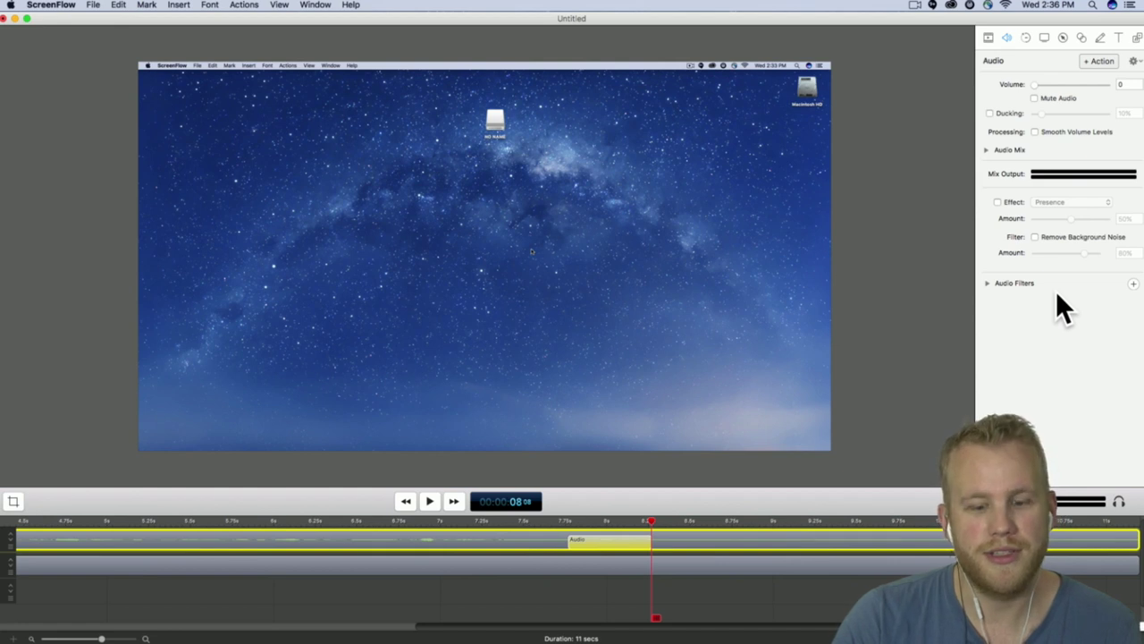
left_click_drag(1069, 83, 1096, 82)
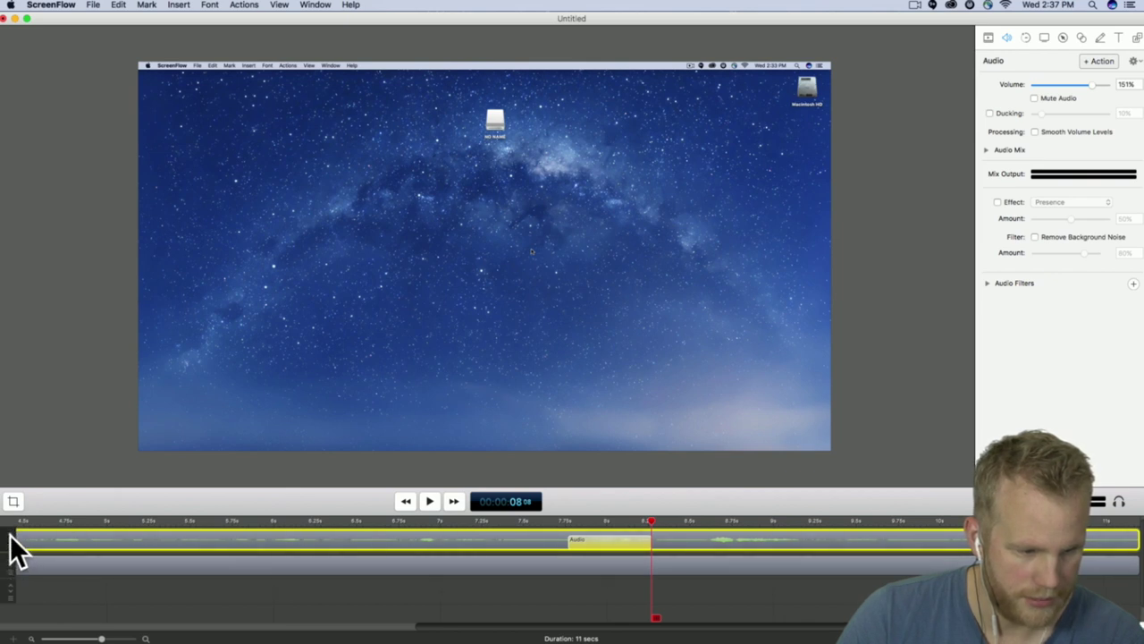
- Enlarge the timeline area, increase the microphone track's height for a bigger waveform, and deselect the clip
left_click_drag(271, 514, 275, 394)
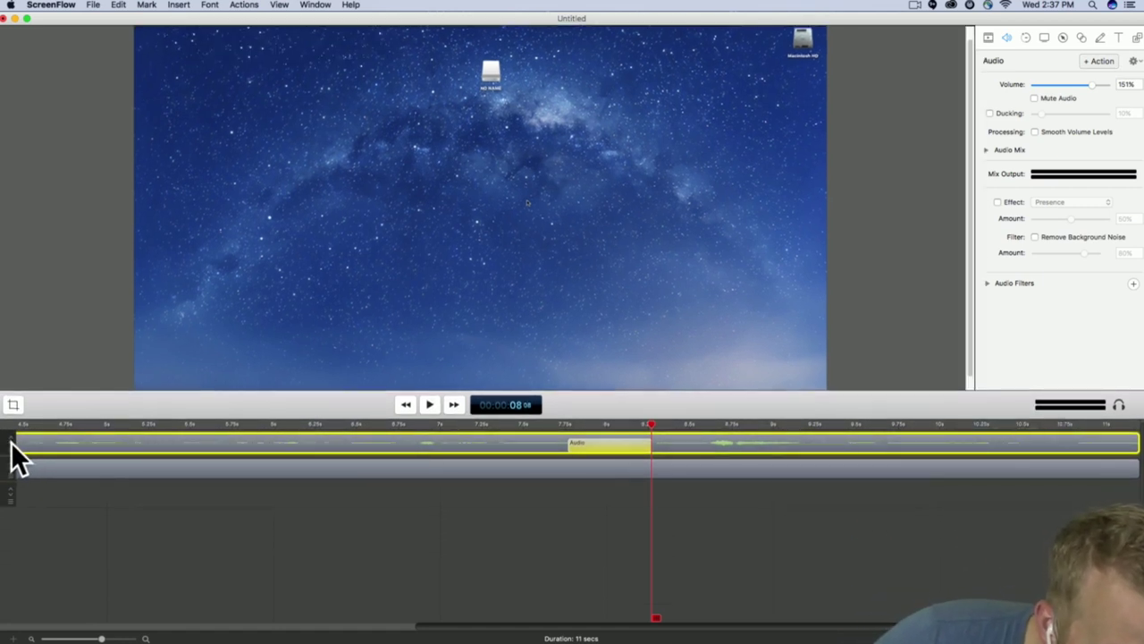
left_click(13, 443)
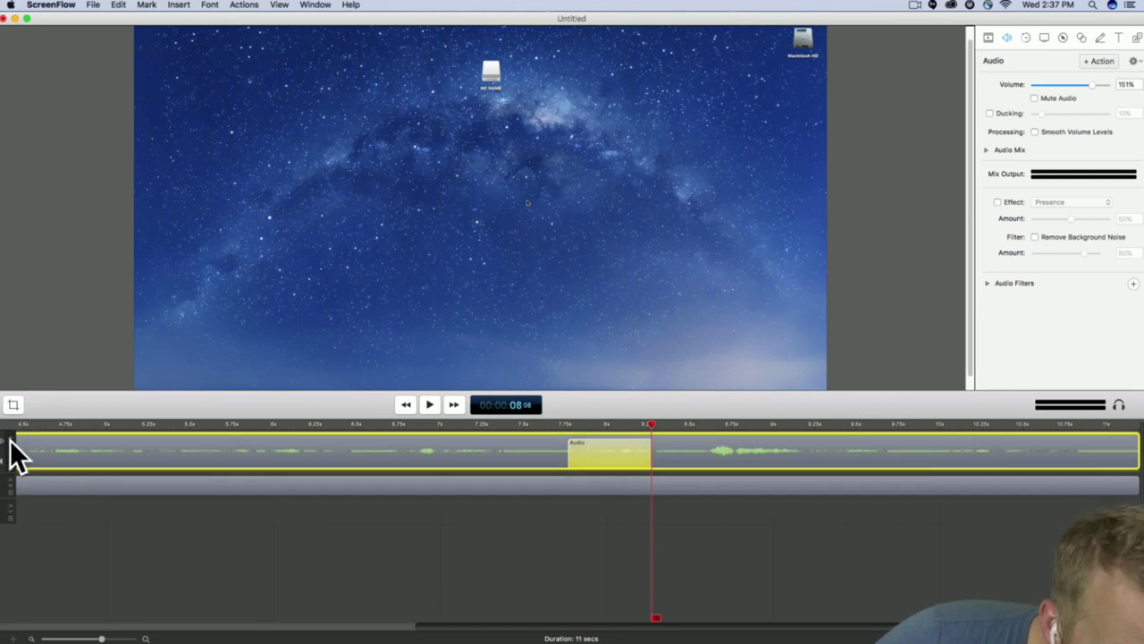
left_click(14, 451)
left_click(11, 447)
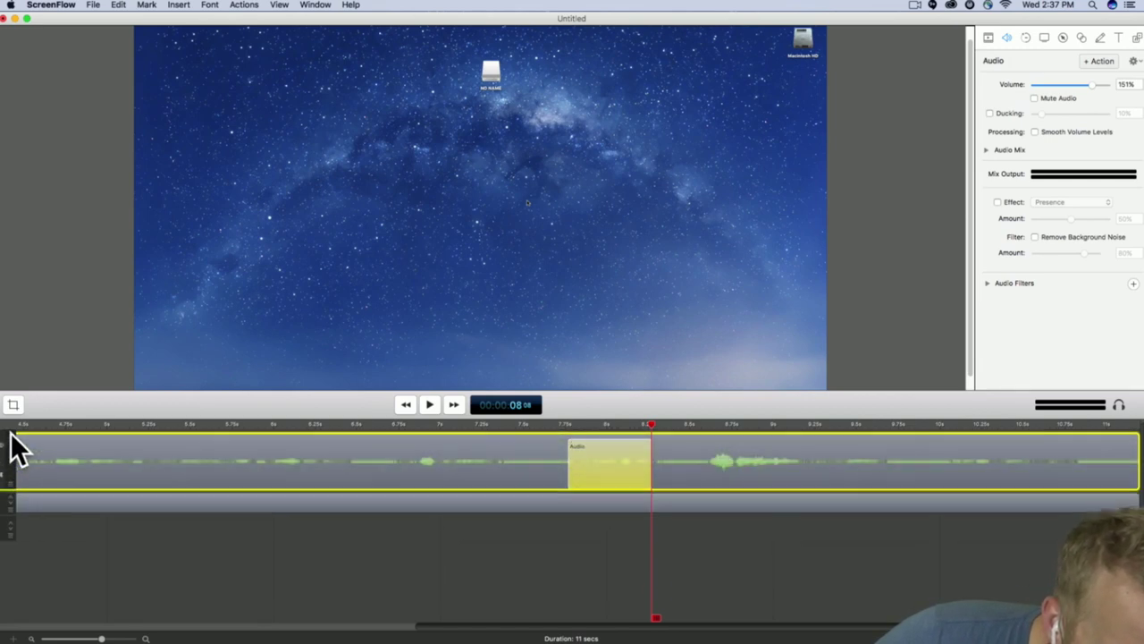
left_click(789, 534)
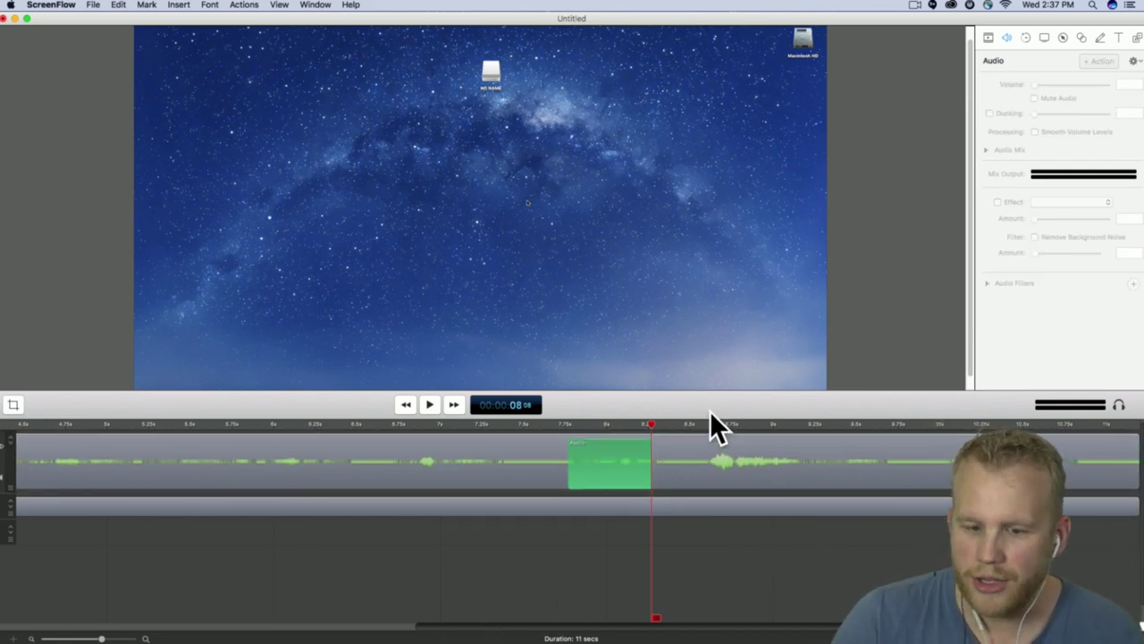
- Select the audio action and set the microphone clip's volume at its end to 0
left_click(611, 465)
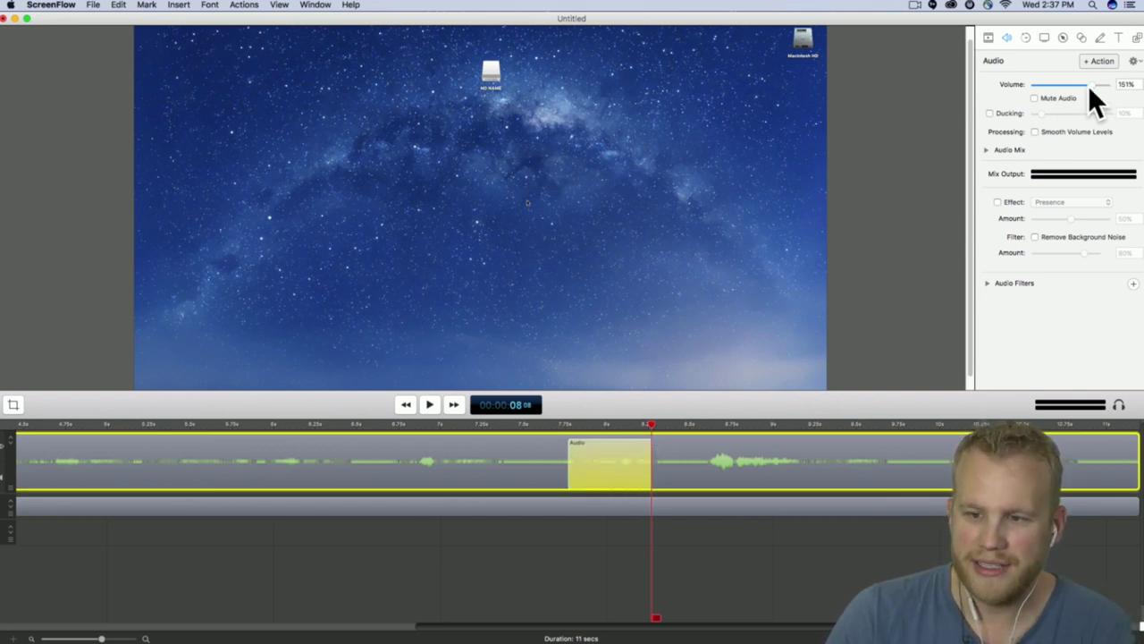
left_click_drag(1089, 86, 1026, 107)
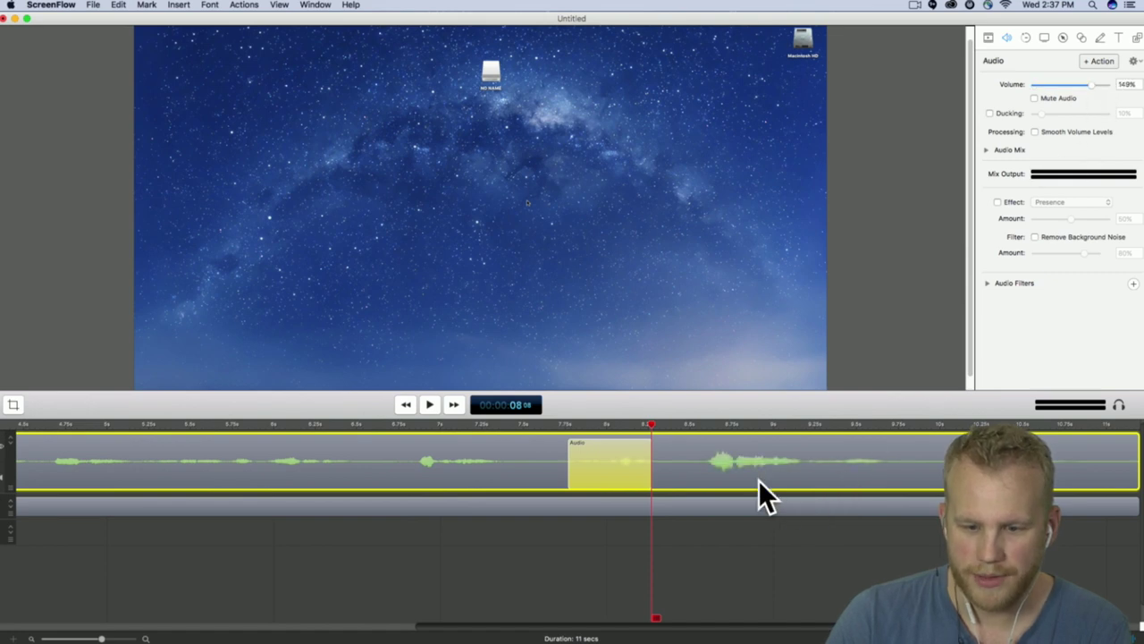
left_click_drag(1051, 85, 962, 83)
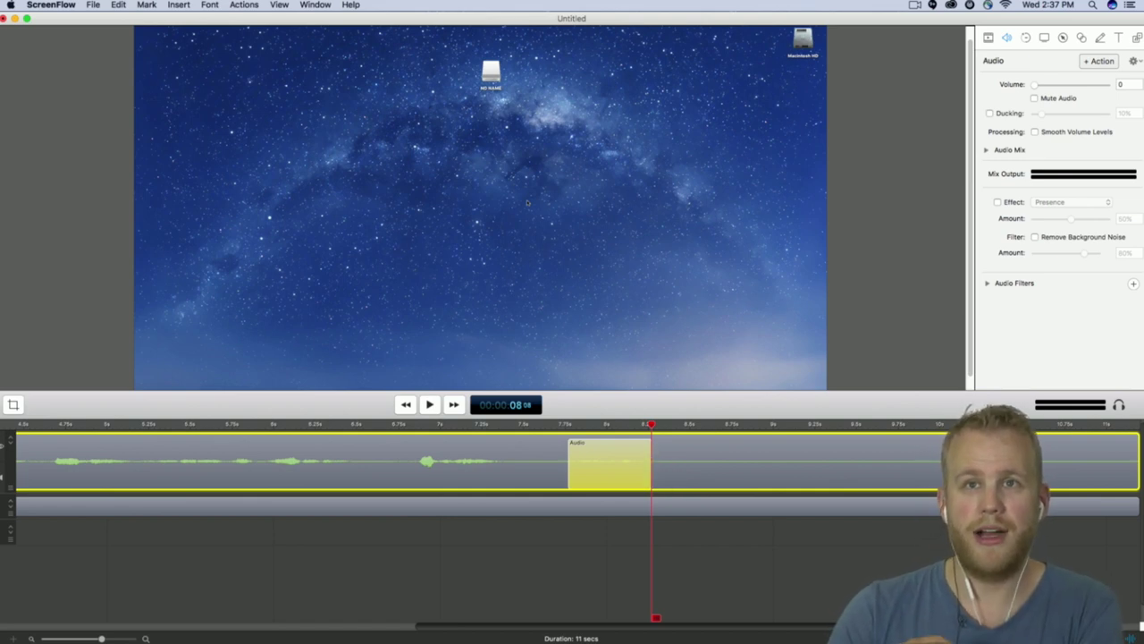
- Zoom the timeline out to show both whole clips and play the recording through the audio action
left_click_drag(101, 638, 72, 638)
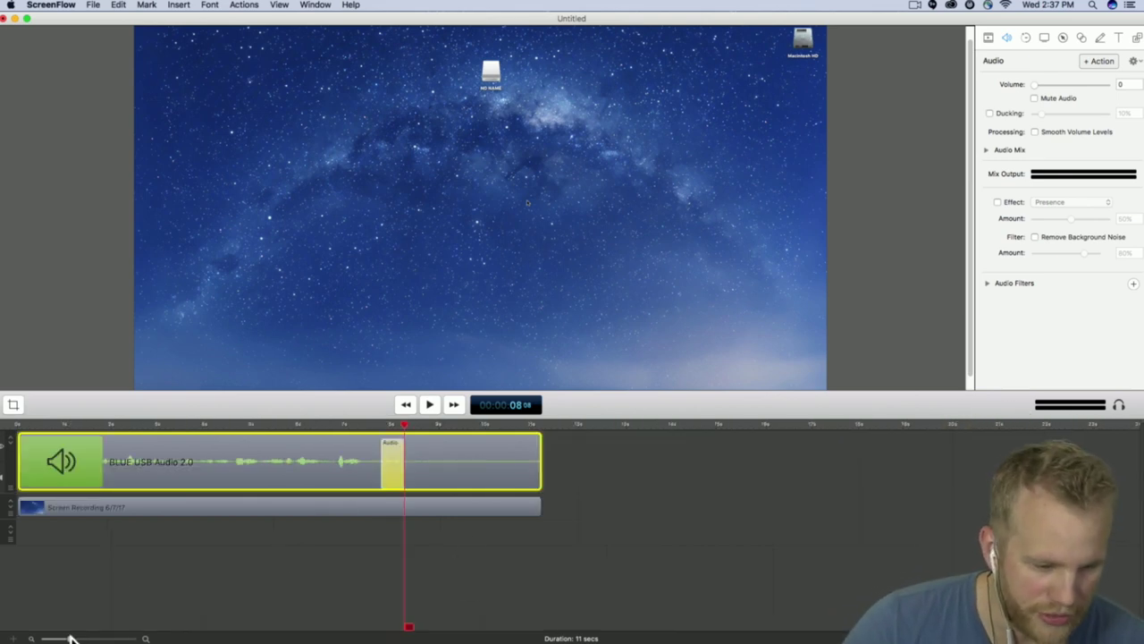
left_click(290, 423)
key("space")
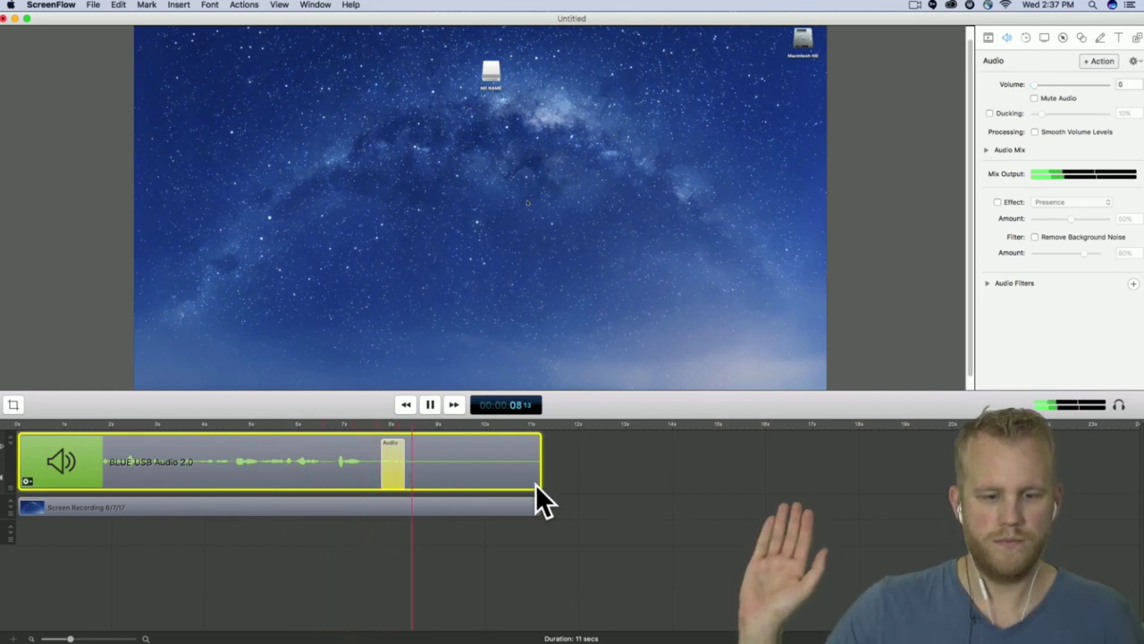
key("space")
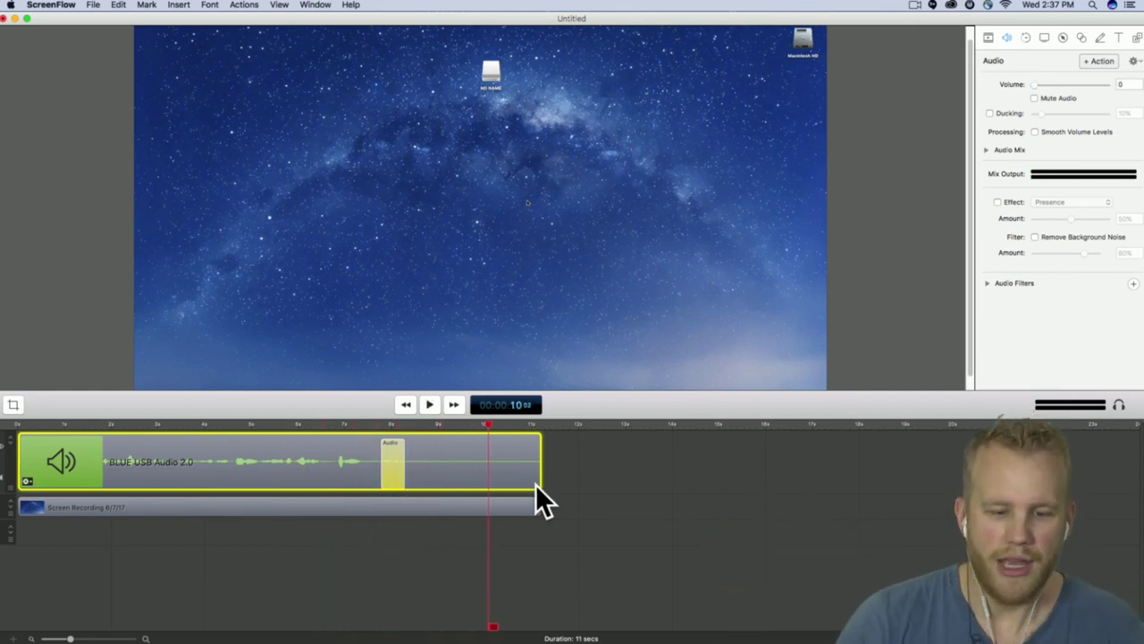
- Extend the audio action's start back to about 6.7 seconds and play the longer fade-out
left_click_drag(382, 460, 332, 460)
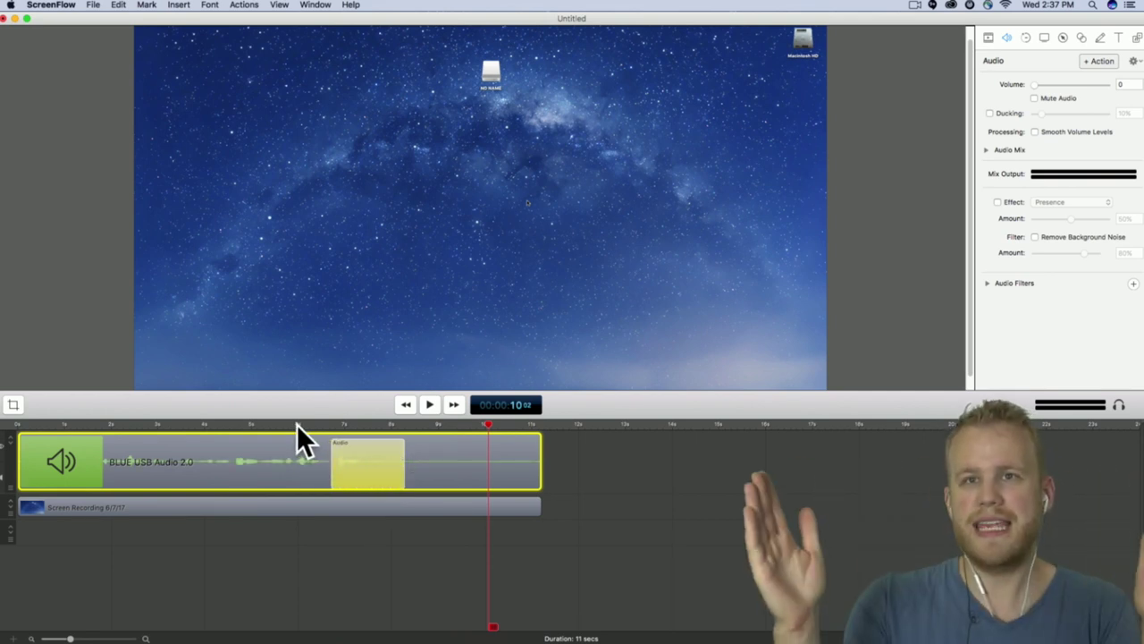
left_click(229, 423)
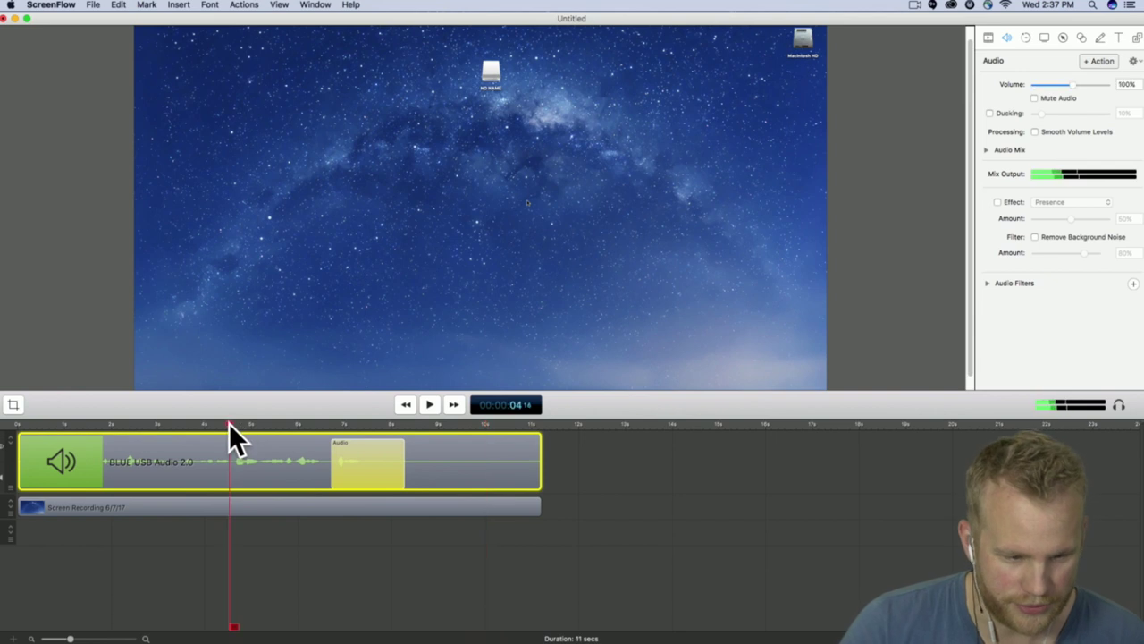
key("space")
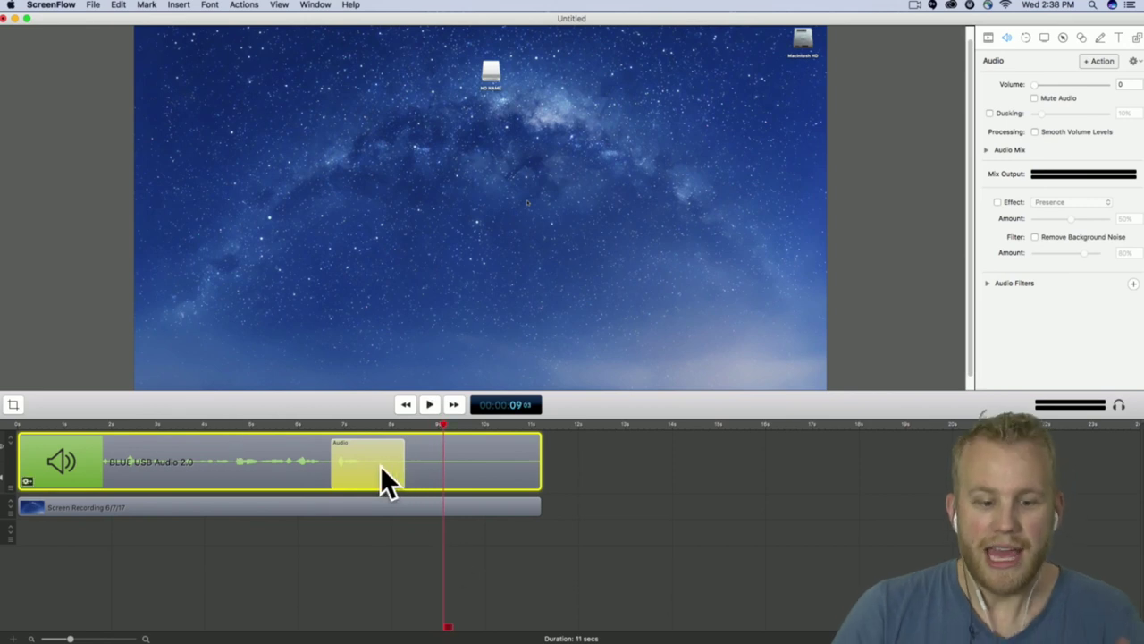
- Move the audio action to start at 8.0 seconds and place the playhead at its start and end
left_click_drag(380, 464, 439, 468)
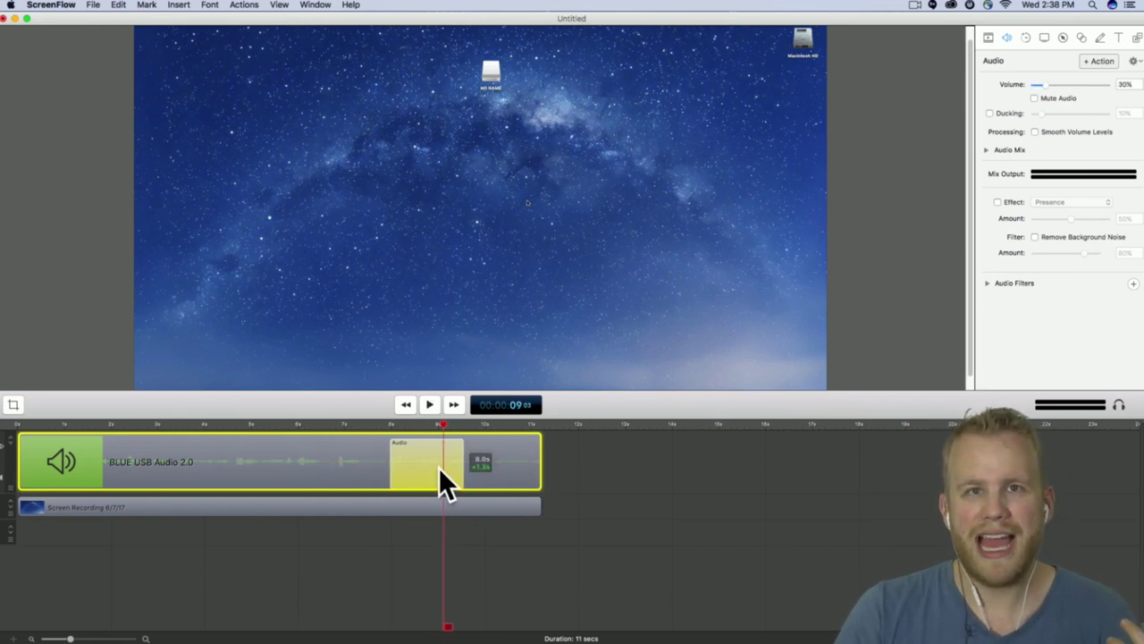
left_click(389, 427)
left_click(466, 424)
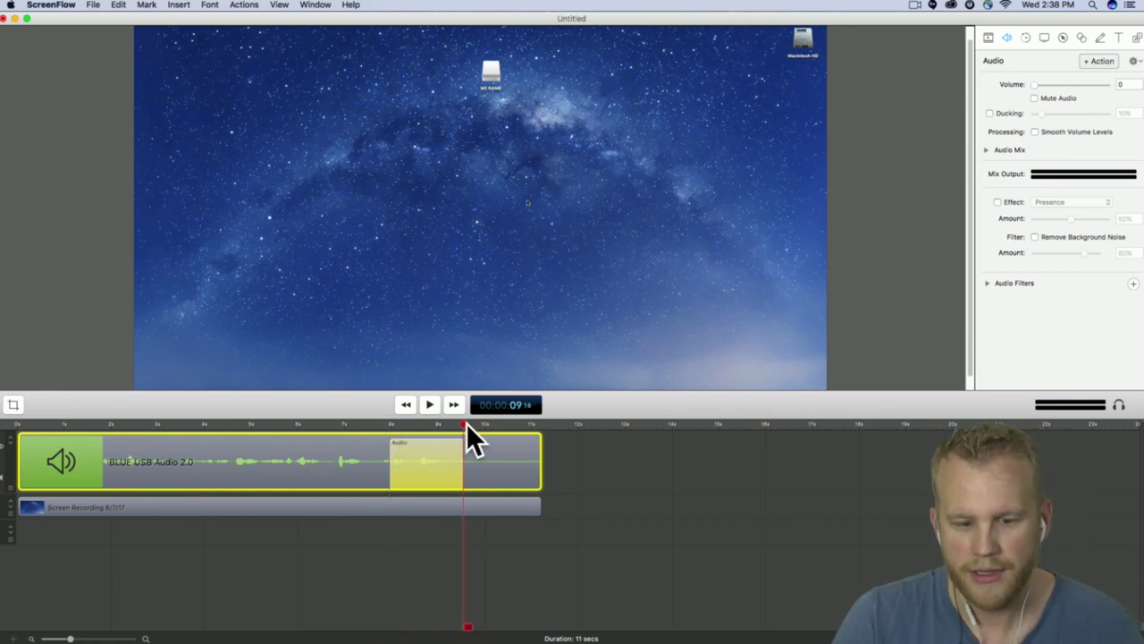
- Move the audio action to about 1.9 seconds, shorten it to about 0.1 seconds, and play the abrupt cut
left_click_drag(425, 458, 104, 460)
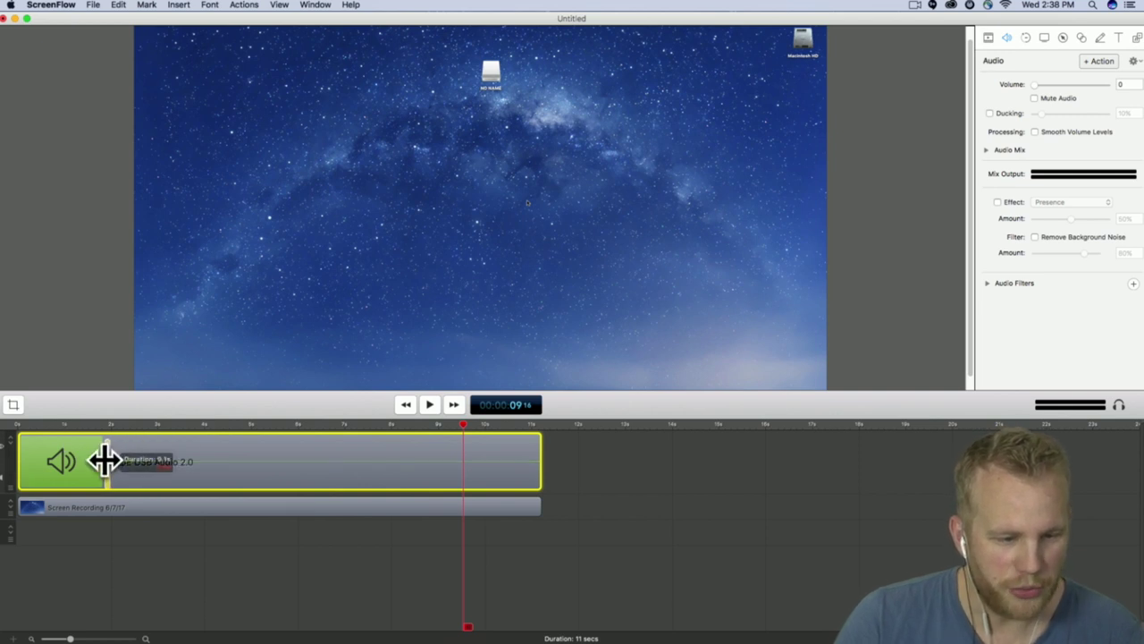
left_click(63, 423)
key("space")
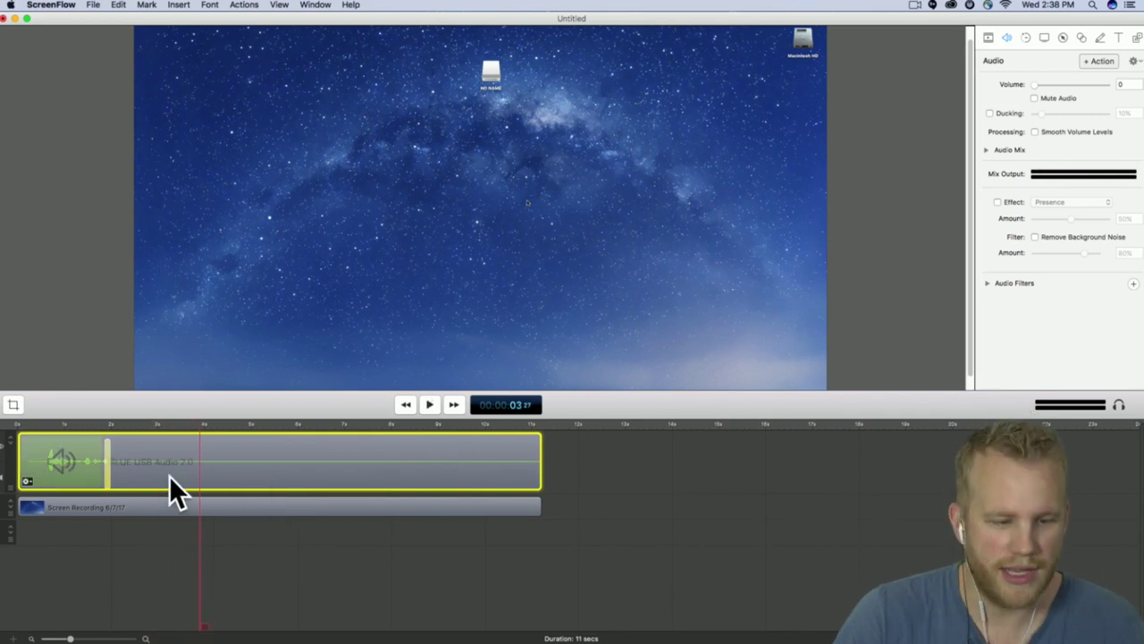
key("space")
- Stretch the audio action from about 6.7 seconds to the end of the microphone clip and play the gradual fade
left_click_drag(109, 458, 516, 485)
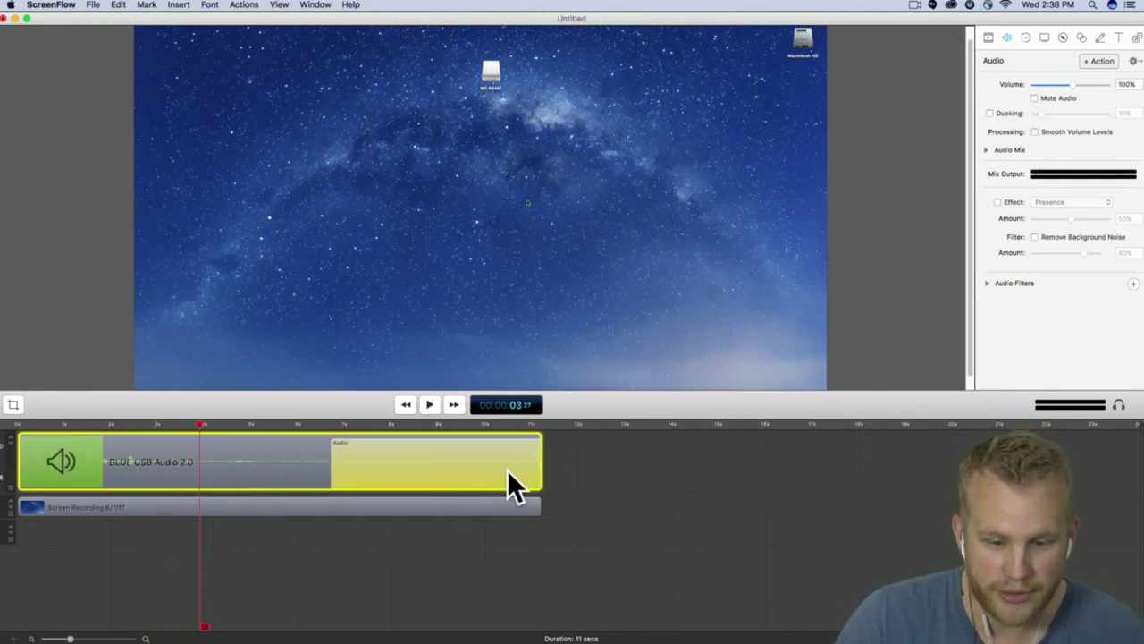
left_click(307, 425)
key("space")
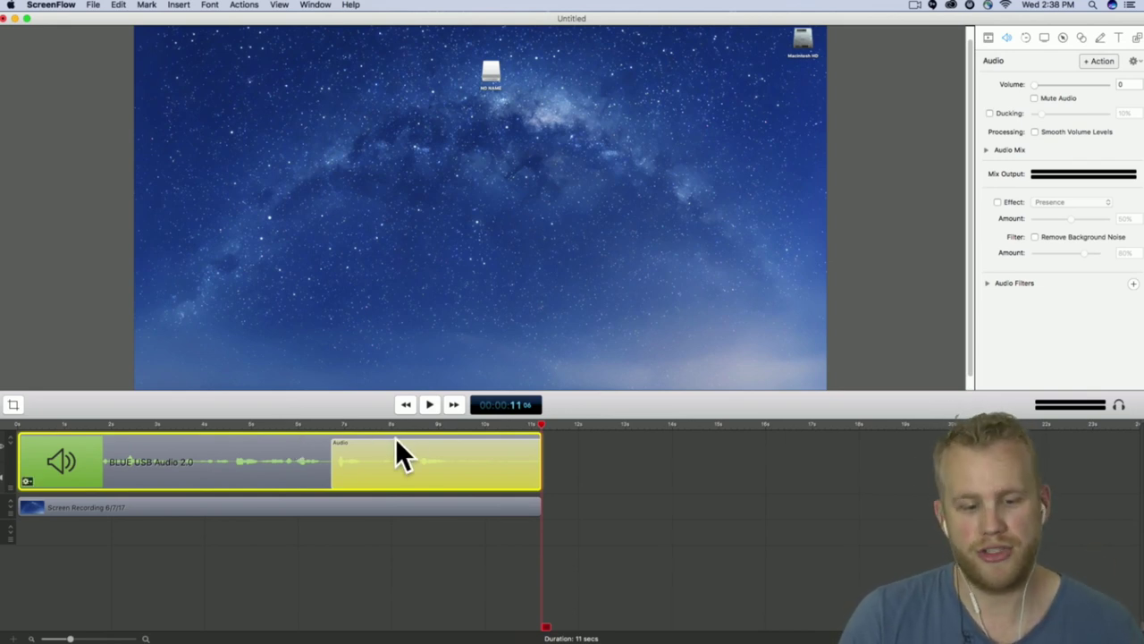
- Extend the audio action's start back to 5 seconds 21 frames and play the clip to its end
left_click(284, 424)
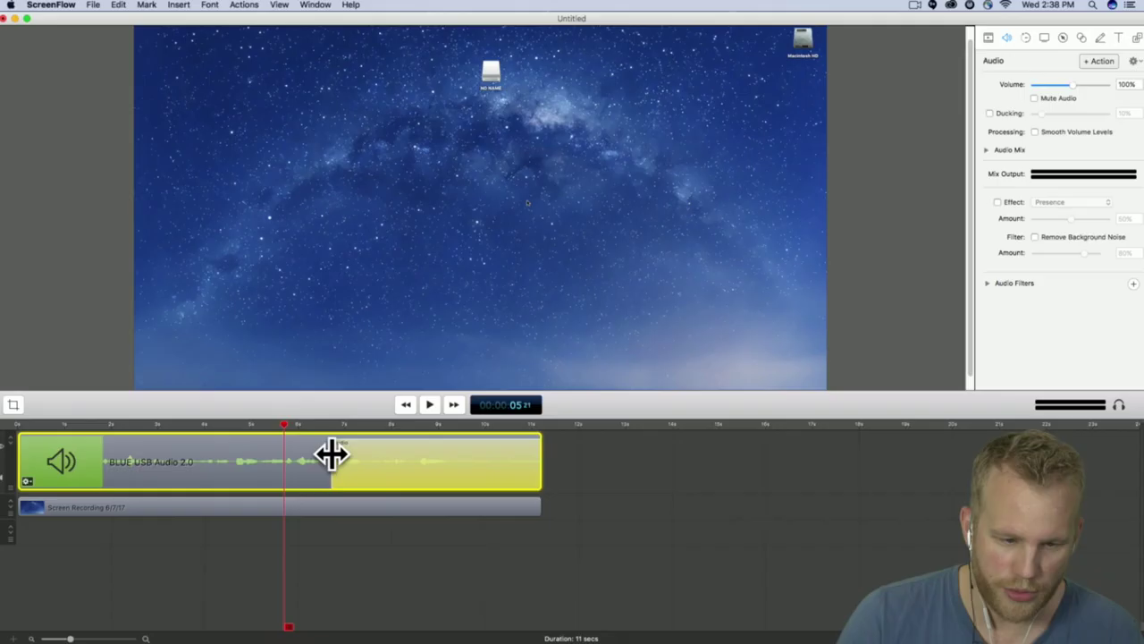
left_click_drag(332, 455, 286, 455)
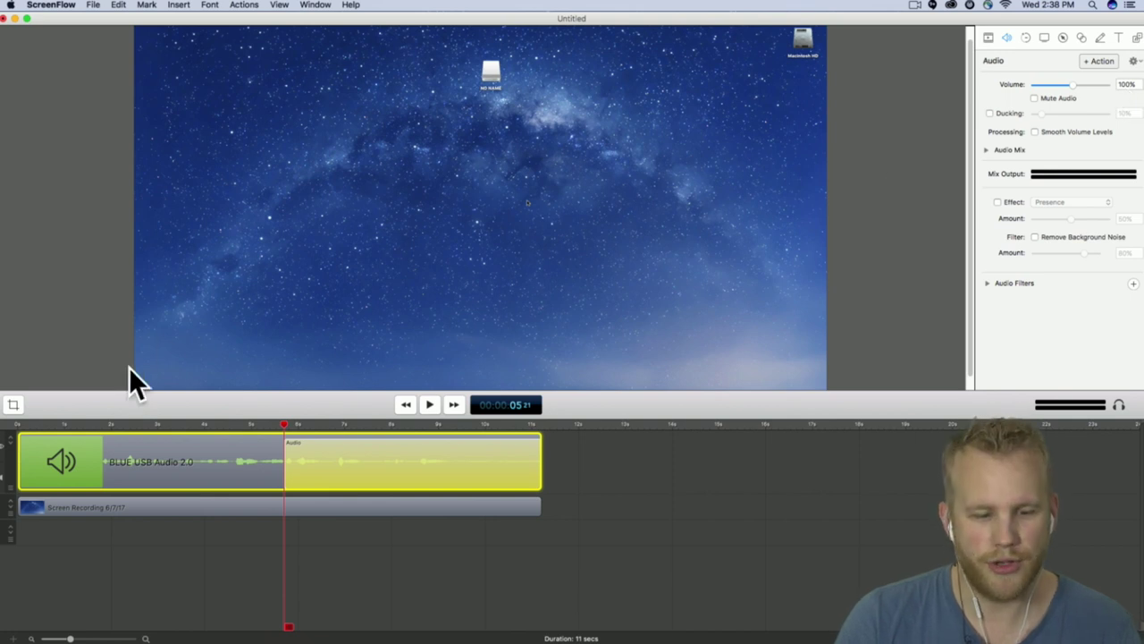
left_click(219, 427)
left_click(93, 426)
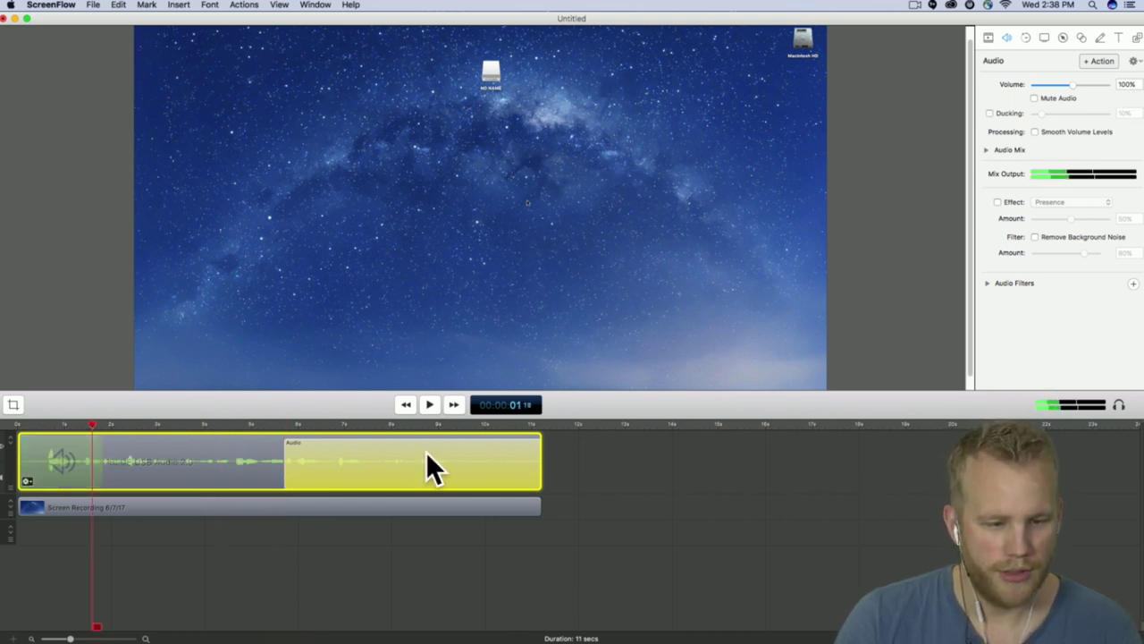
left_click(169, 426)
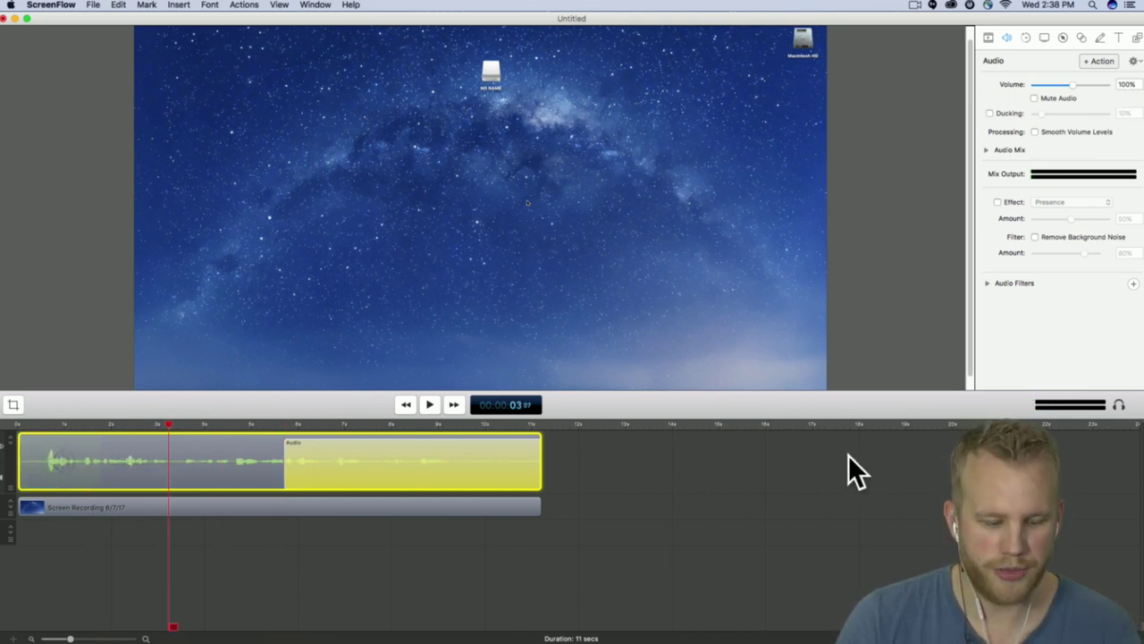
key("space")
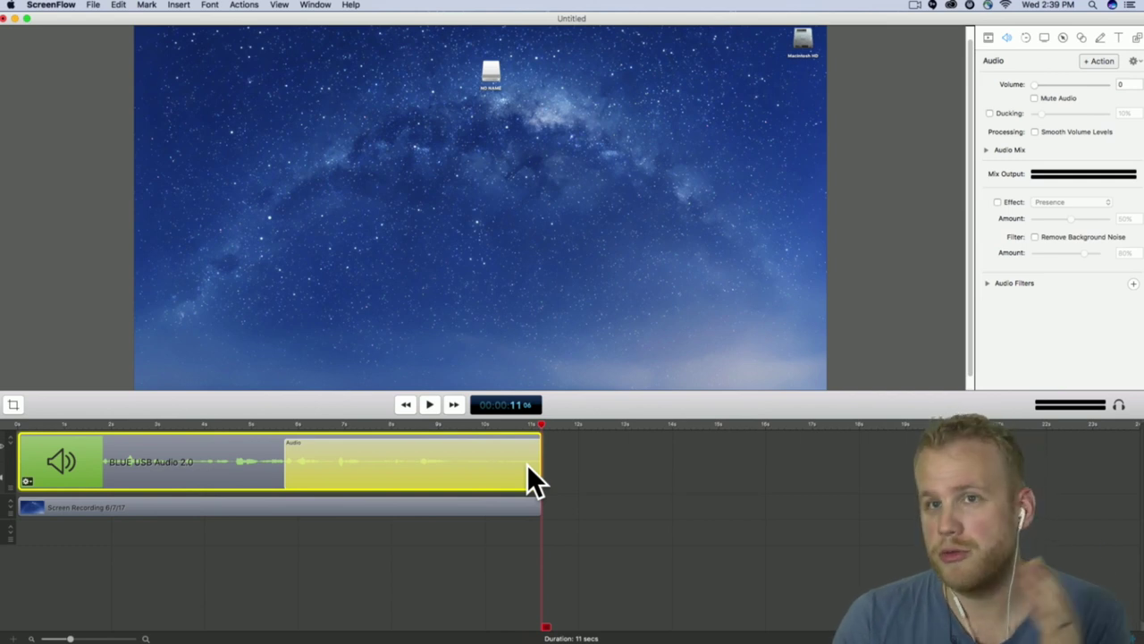
- Shift the audio action slightly earlier on the microphone clip and delete it
left_click_drag(449, 449, 423, 452)
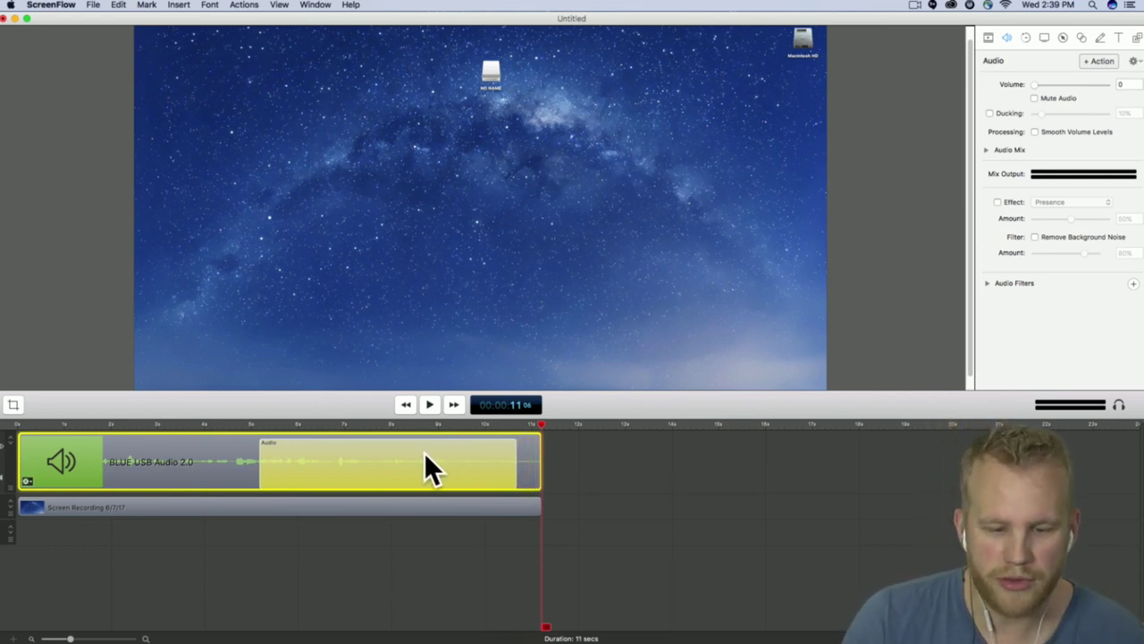
right_click(423, 451)
left_click(393, 468)
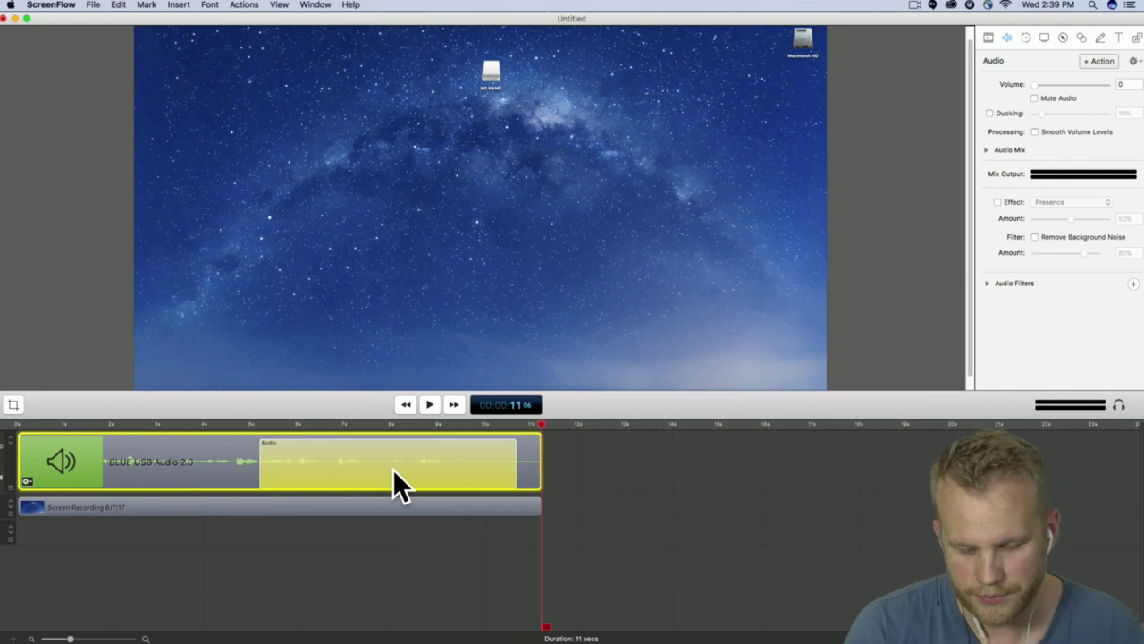
key("Delete")
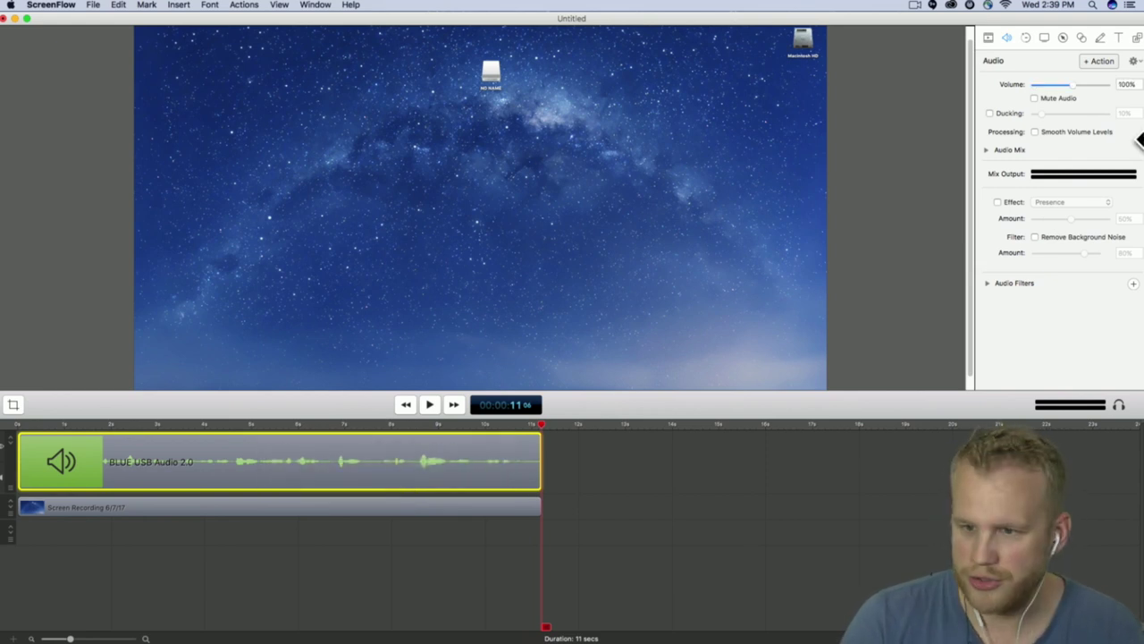
- Add an audio action ending at 5 seconds 28 frames on the microphone clip and set the volume before it to 0
left_click(295, 428)
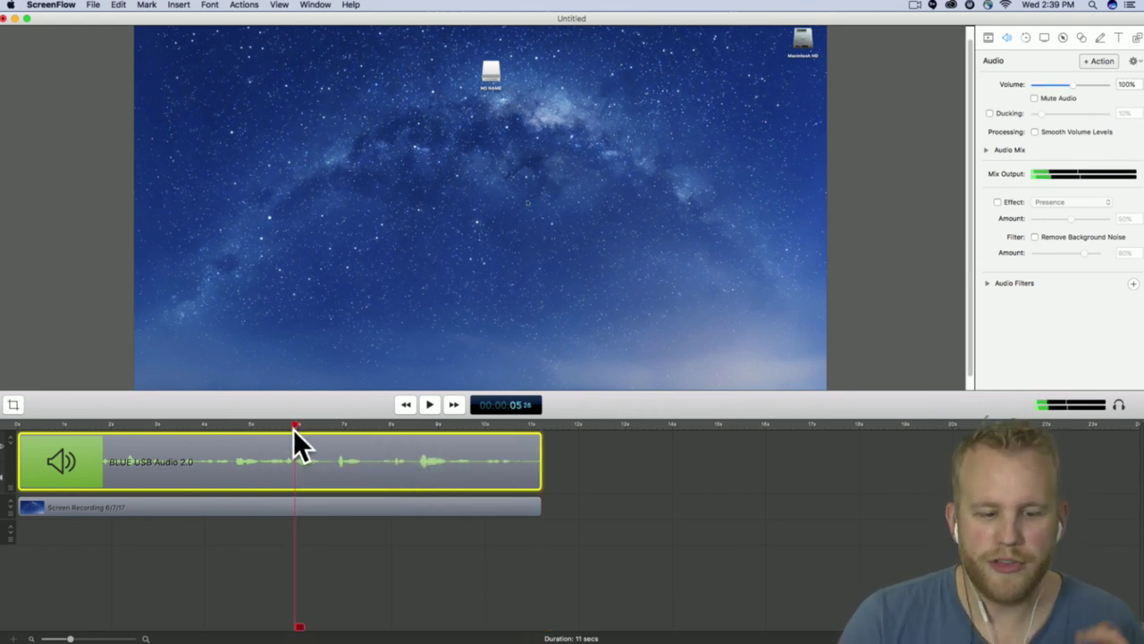
left_click(1106, 61)
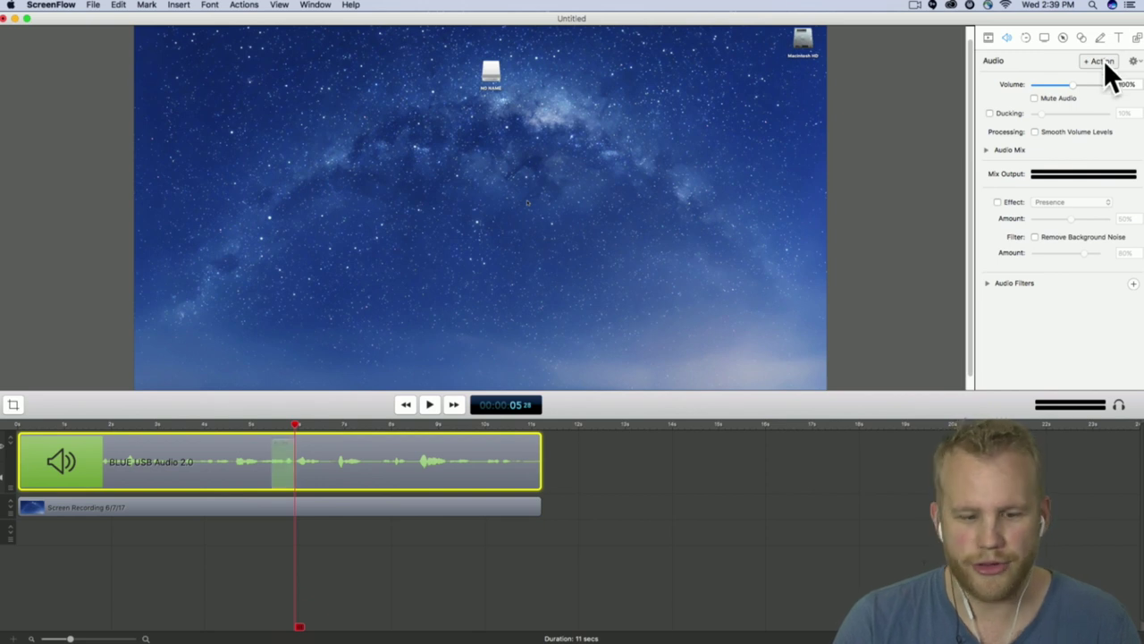
left_click(272, 425)
left_click_drag(1073, 87, 775, 101)
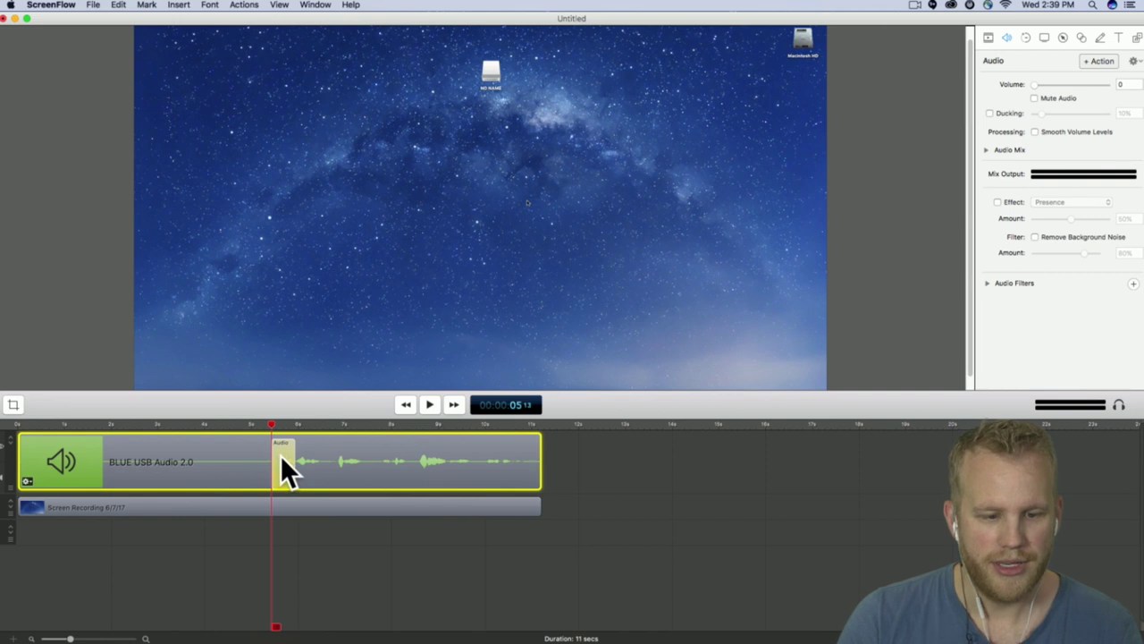
- Move the audio action to the very start of the microphone clip and play the fade-in from the beginning
left_click_drag(281, 455, 5, 467)
left_click(16, 424)
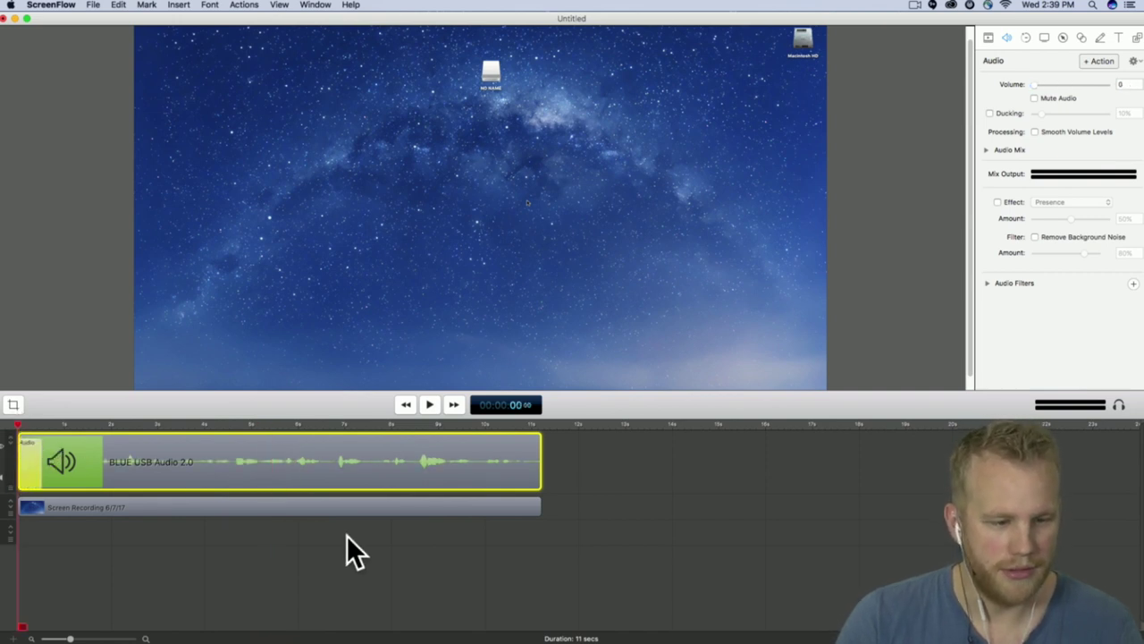
key("space")
- Stretch the opening audio action to end at about 3.1 seconds and play the longer fade-in from the start
left_click_drag(35, 451, 77, 464)
left_click(18, 425)
key("space")
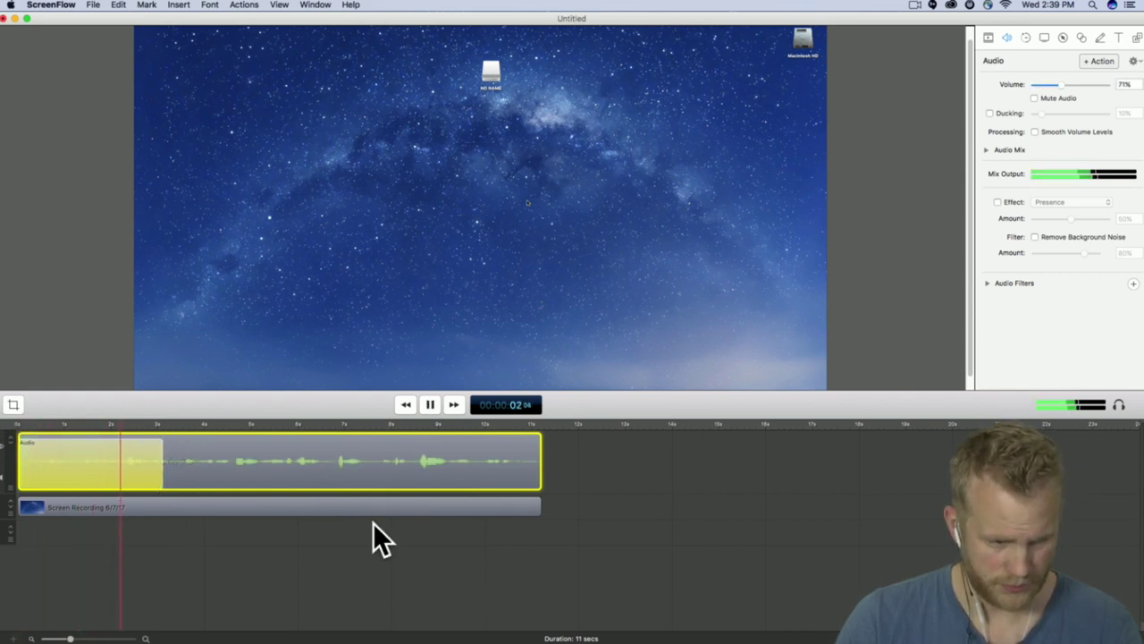
key("space")
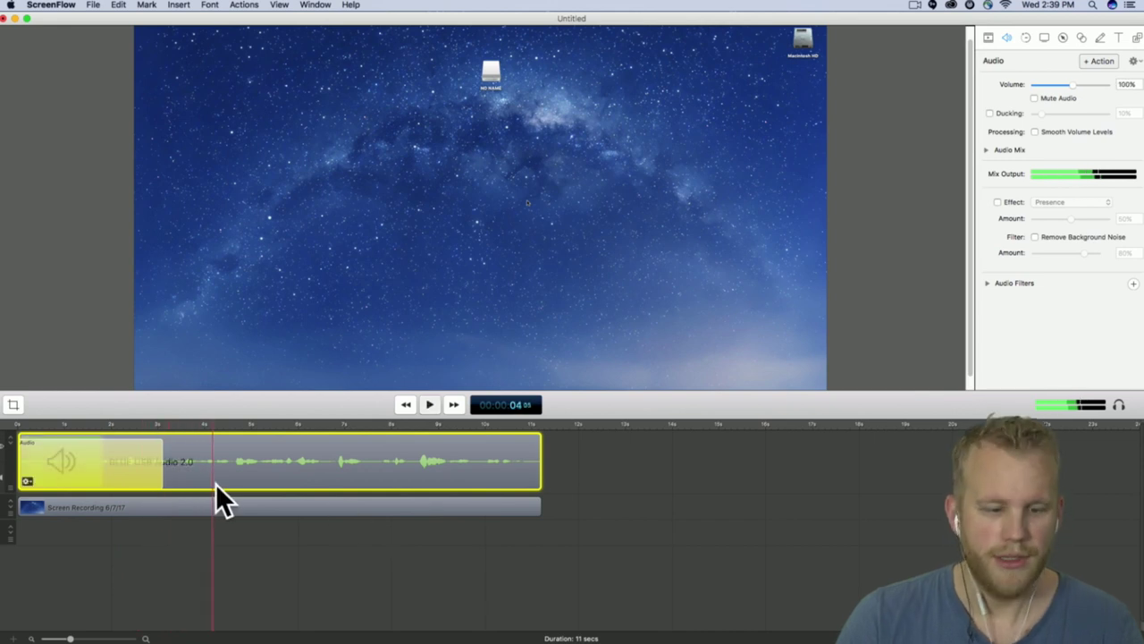
key("Home")
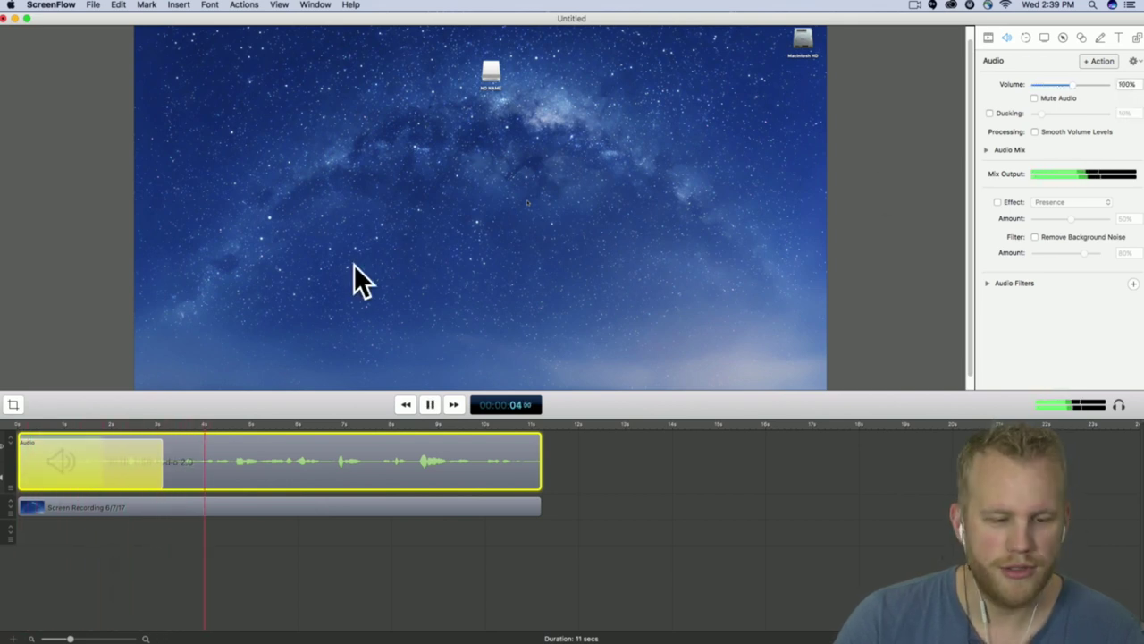
- Examine the curve type options available for the opening audio action
right_click(119, 458)
mouse_move(193, 494)
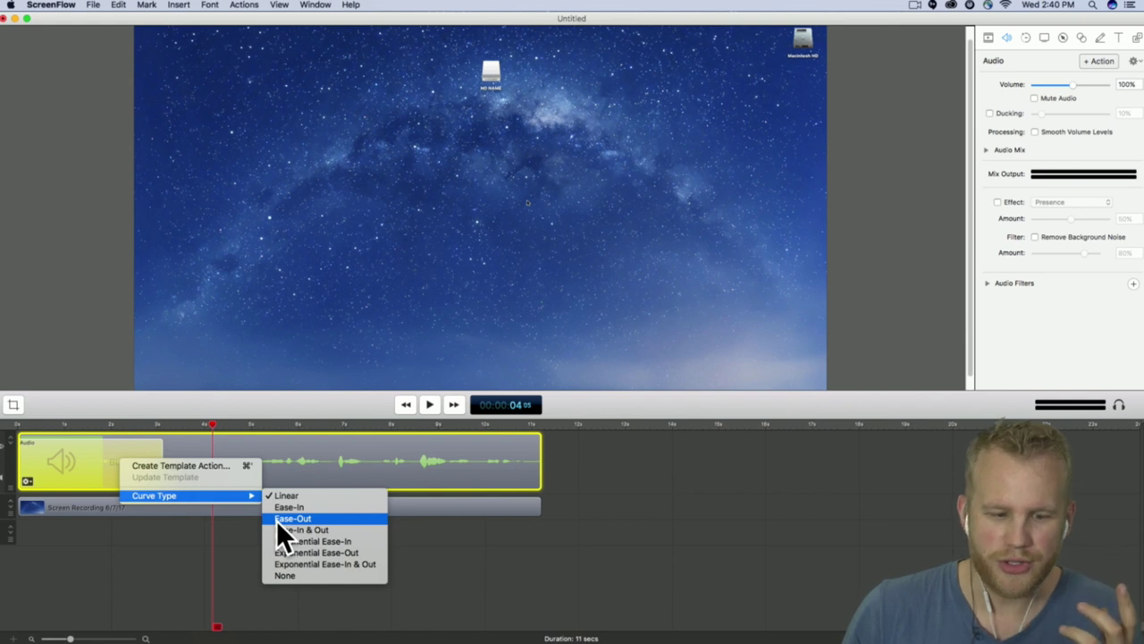
left_click(338, 469)
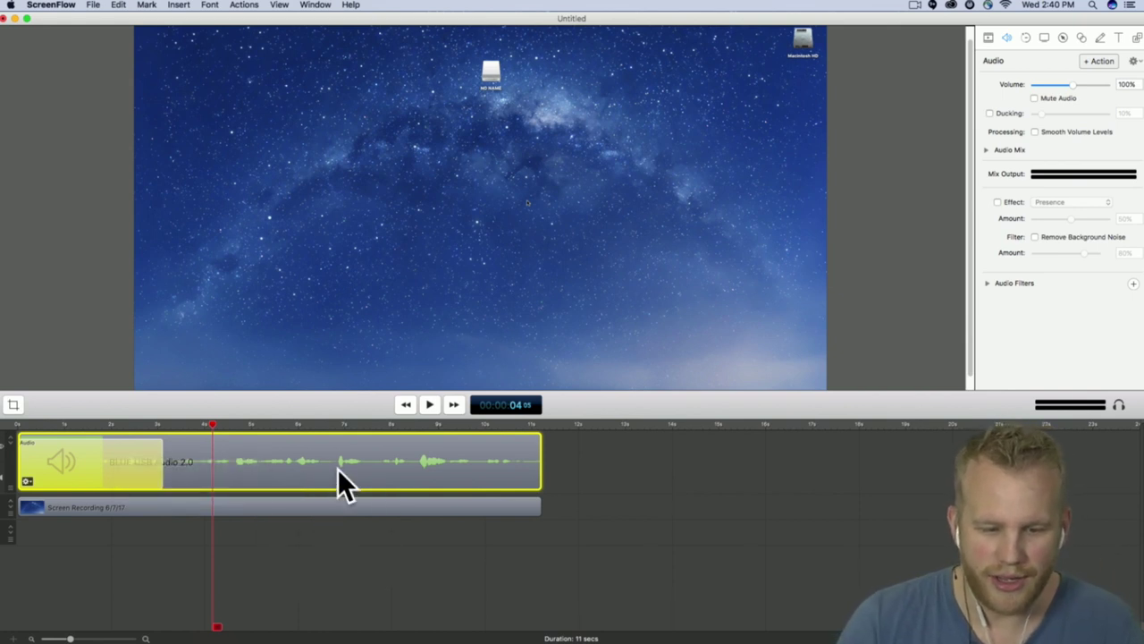
- Delete the opening audio action and set the microphone clip's volume back to 100%
right_click(153, 460)
left_click(111, 465)
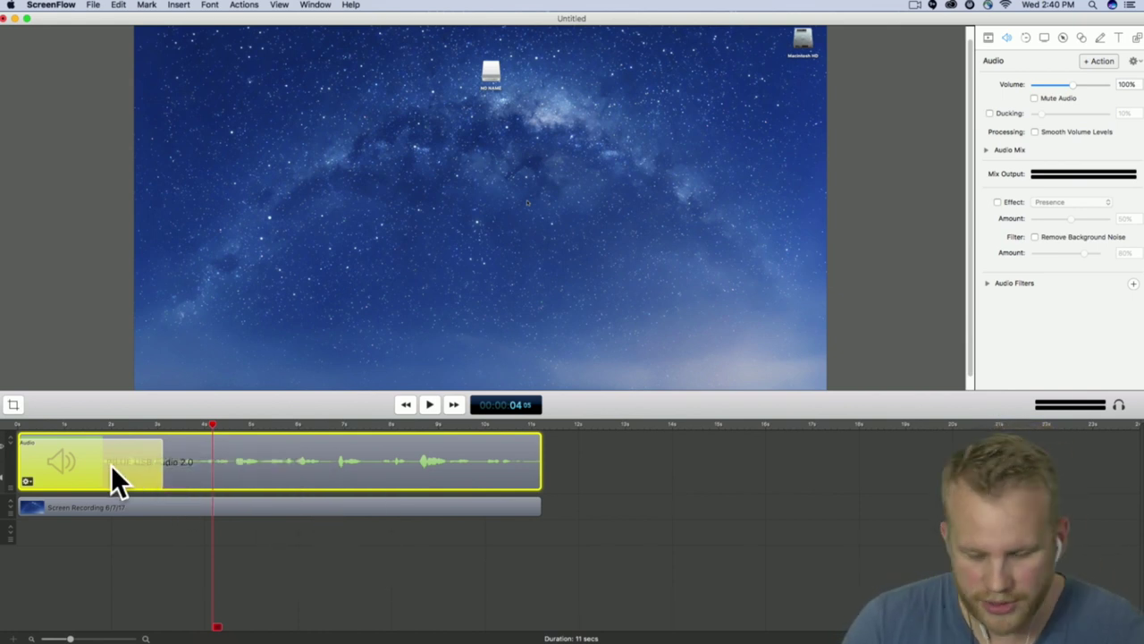
left_click(111, 465)
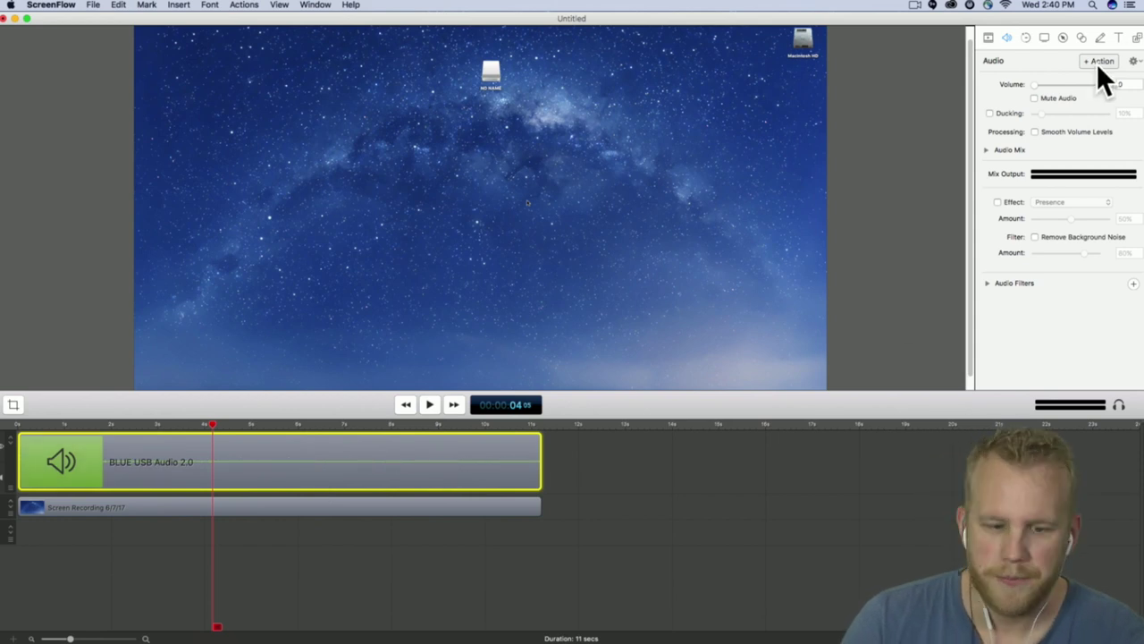
left_click(1121, 84)
type("1")
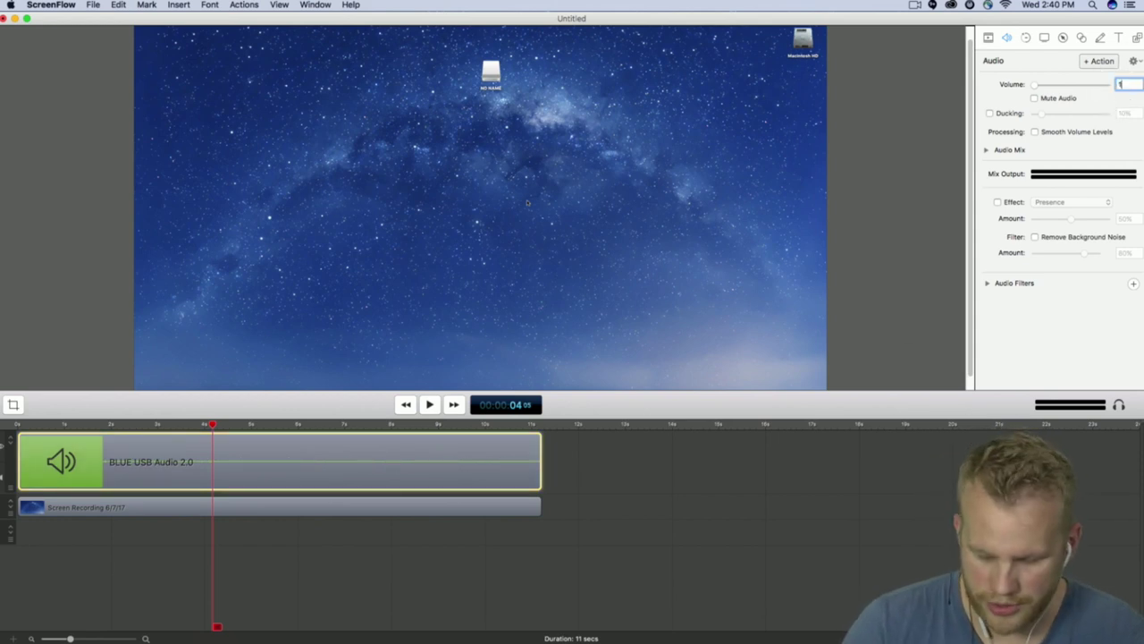
type("00")
key("Return")
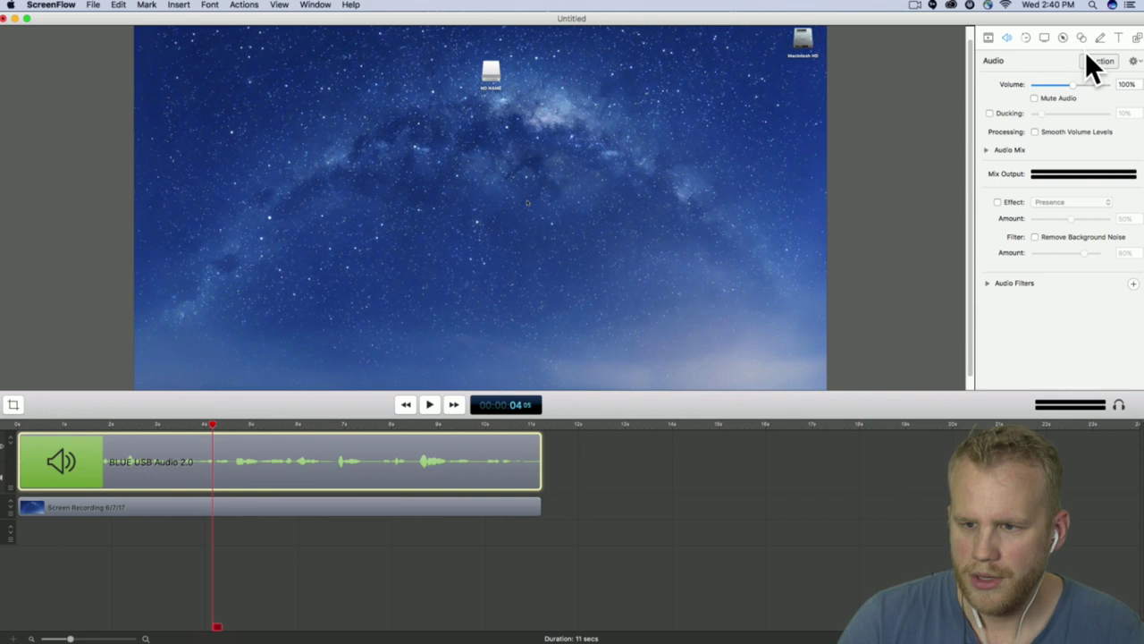
- Add an audio action that fades the microphone clip to volume 0 and stretch it over the clip's last 2.6 seconds
left_click(1087, 61)
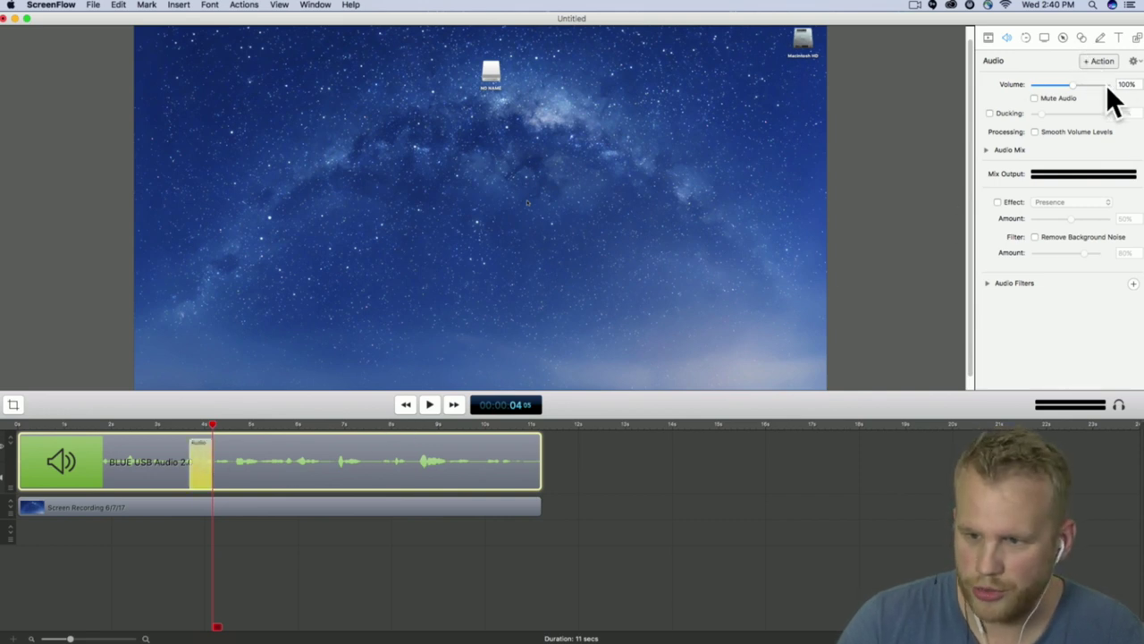
left_click_drag(1071, 84, 264, 388)
mouse_move(202, 460)
left_mouse_down()
mouse_move(529, 456)
mouse_move(419, 462)
left_mouse_up()
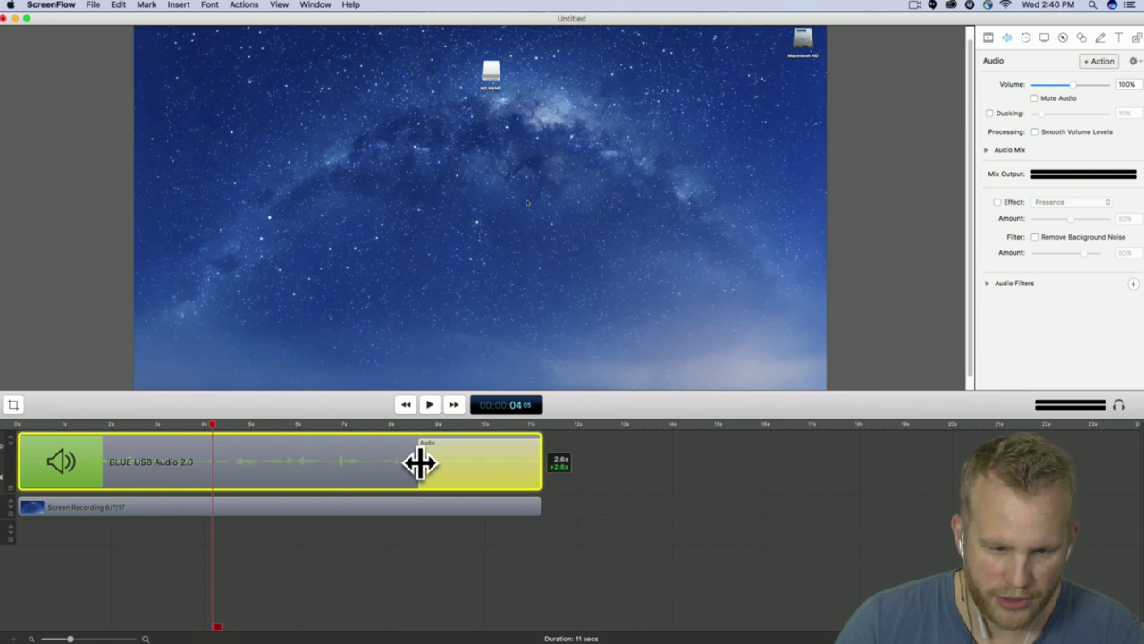
- Examine the curve type options of the ending audio action and play the fade-out from 8 seconds 13 frames
key("space")
left_click(401, 421)
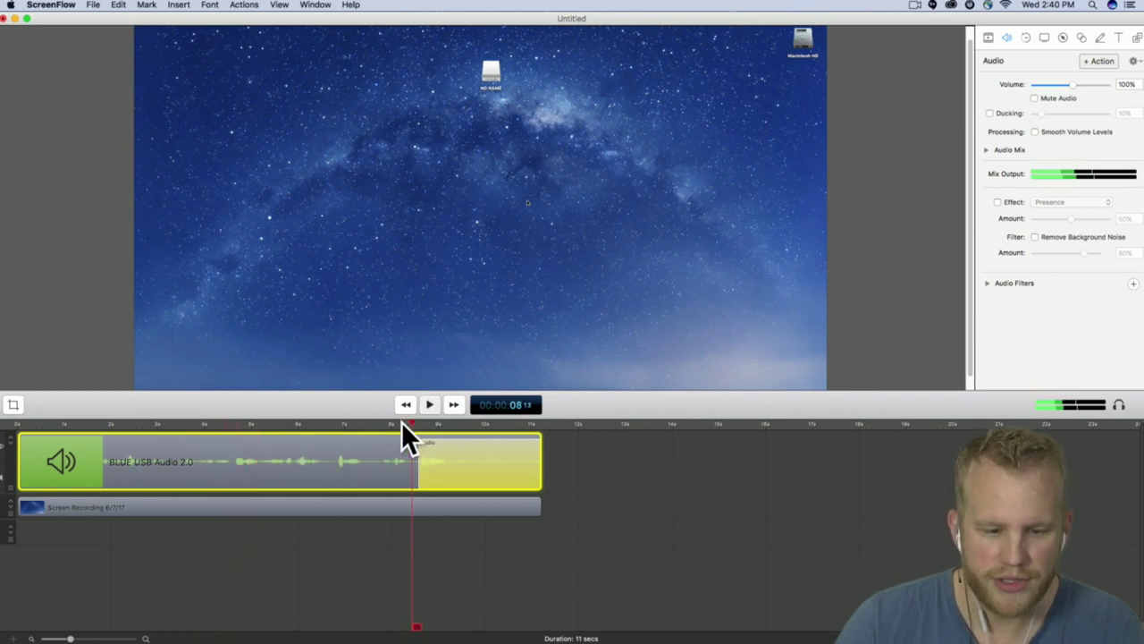
right_click(462, 456)
mouse_move(519, 491)
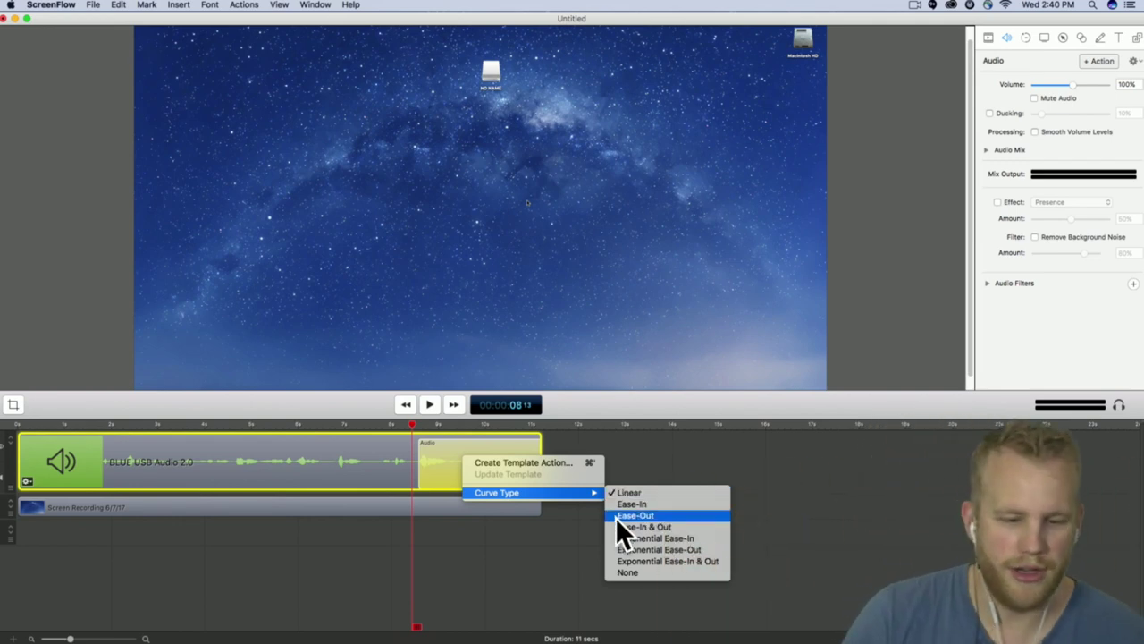
left_click(650, 448)
key("space")
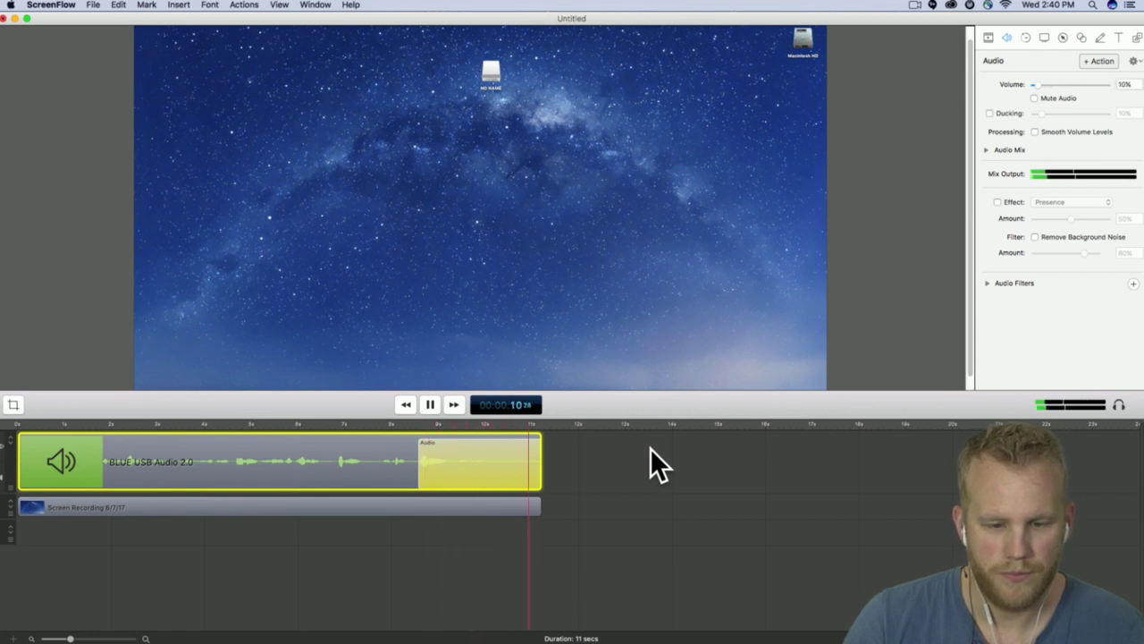
- Set the ending audio action's curve type to Ease-In & Out and play the fade-out from 6 seconds 28 frames
right_click(507, 460)
mouse_move(568, 496)
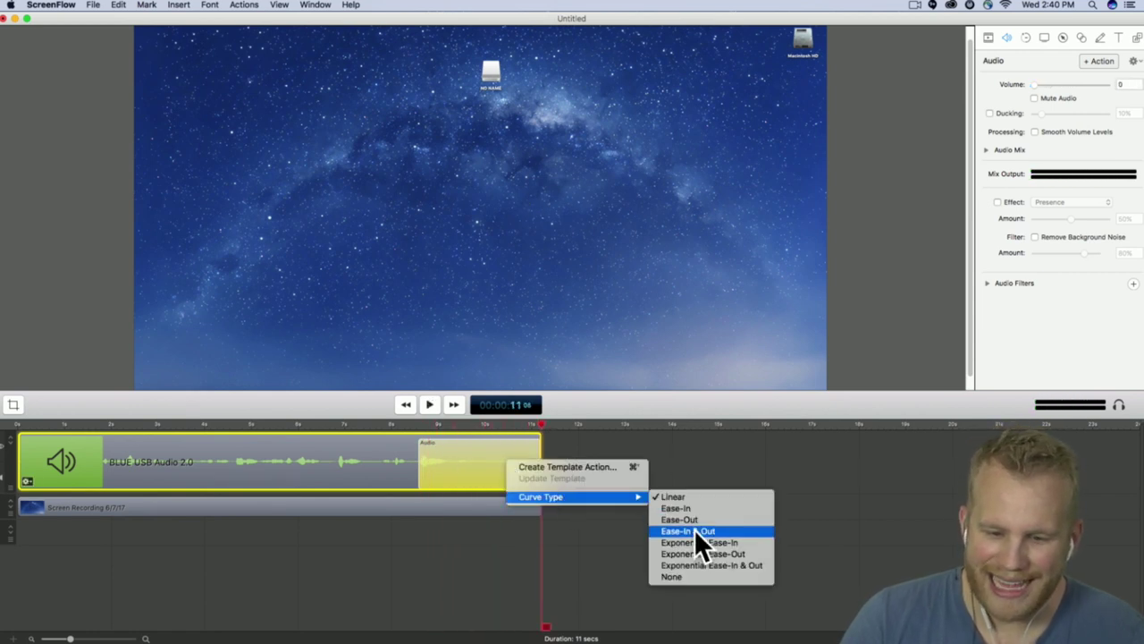
left_click(695, 533)
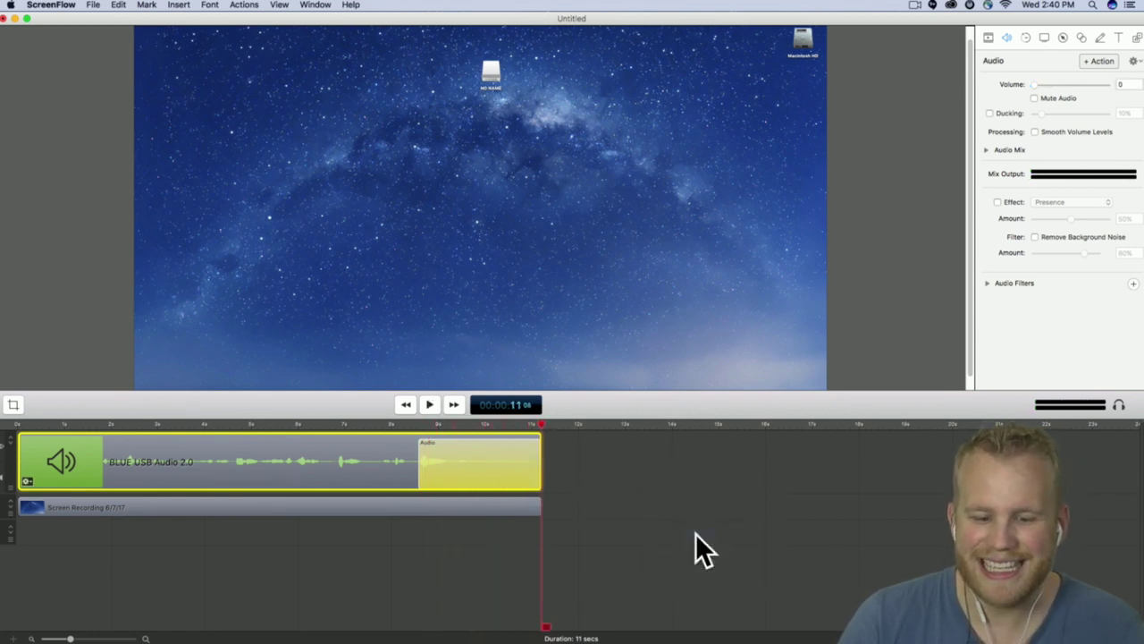
left_click(341, 422)
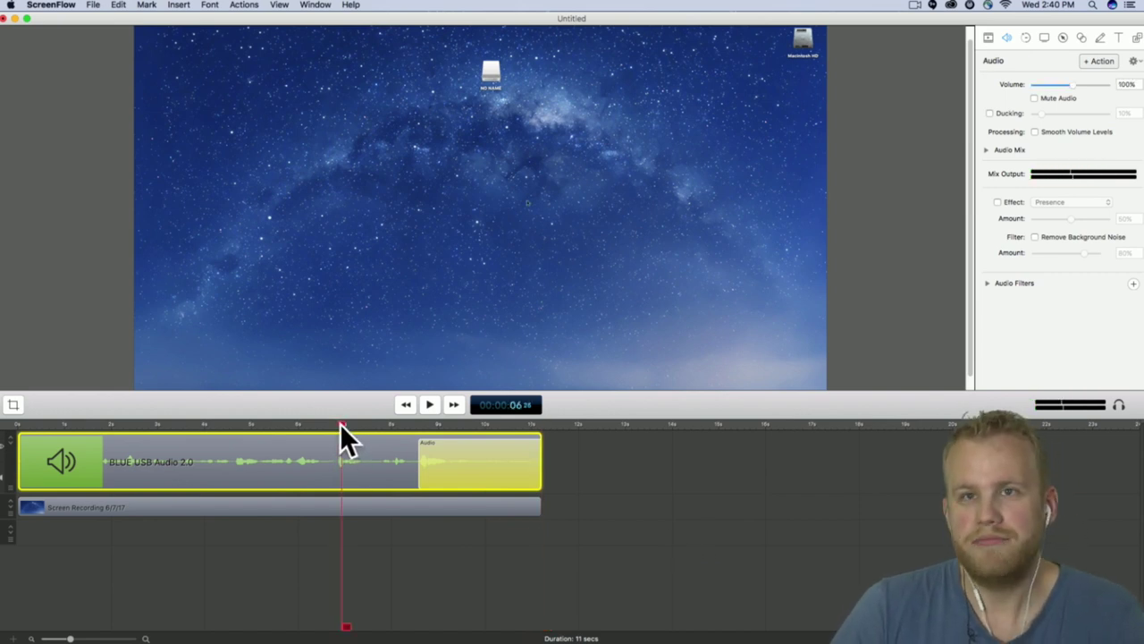
key("space")
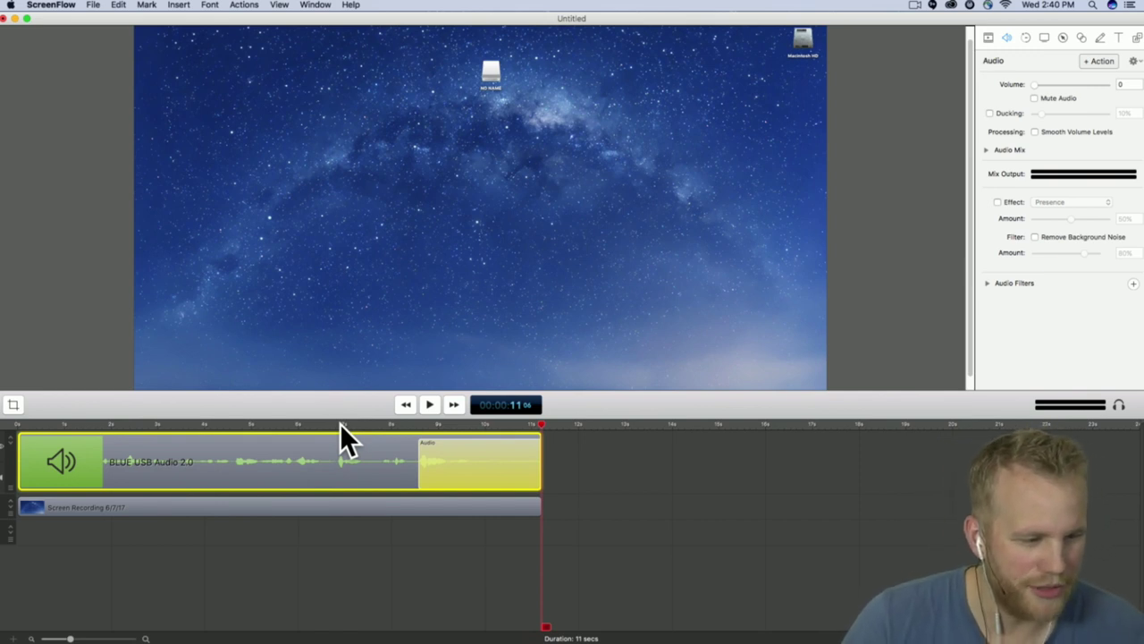
- Shorten the ending audio action by moving its start to about 10.3 seconds
left_click_drag(418, 458, 497, 463)
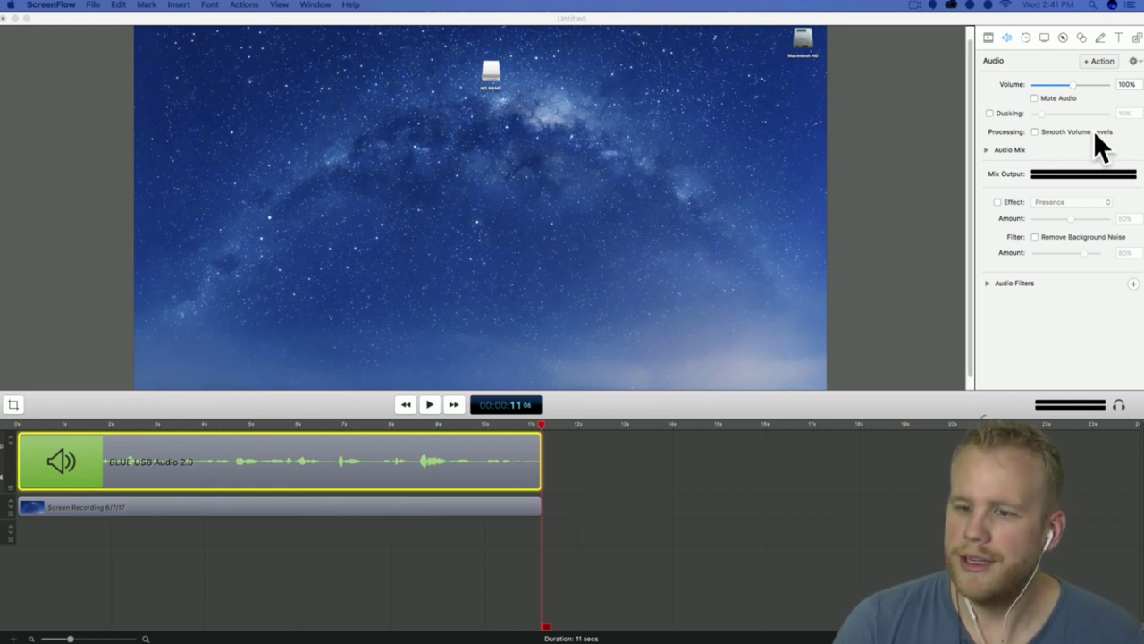
left_click(1094, 72)
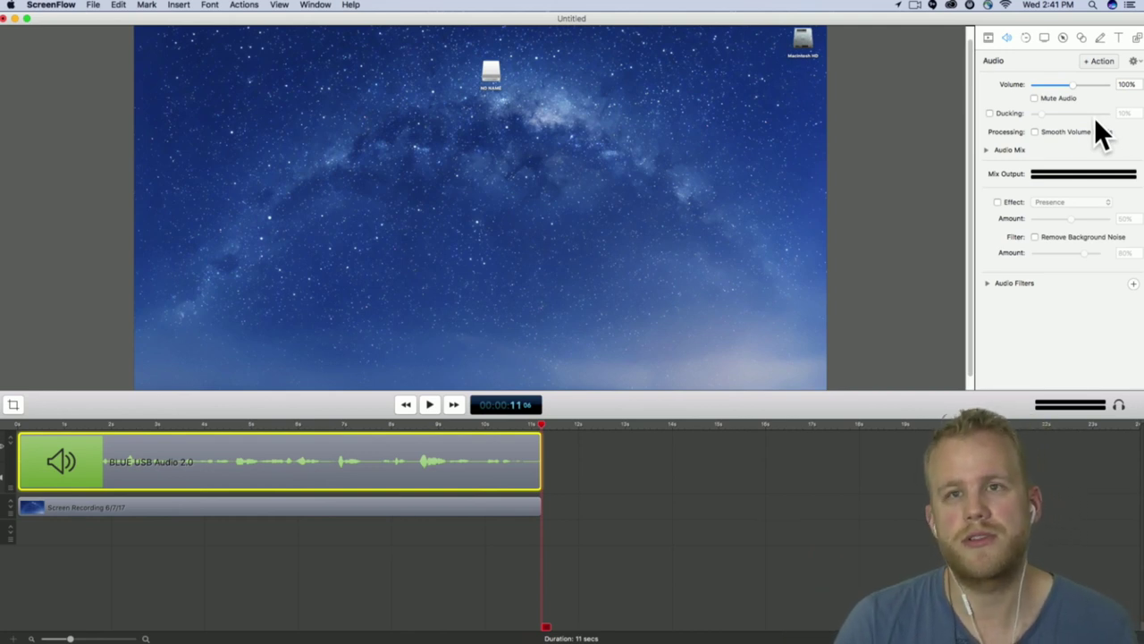
- Mute the microphone clip's audio and play the timeline from about 3 seconds
left_click(1064, 97)
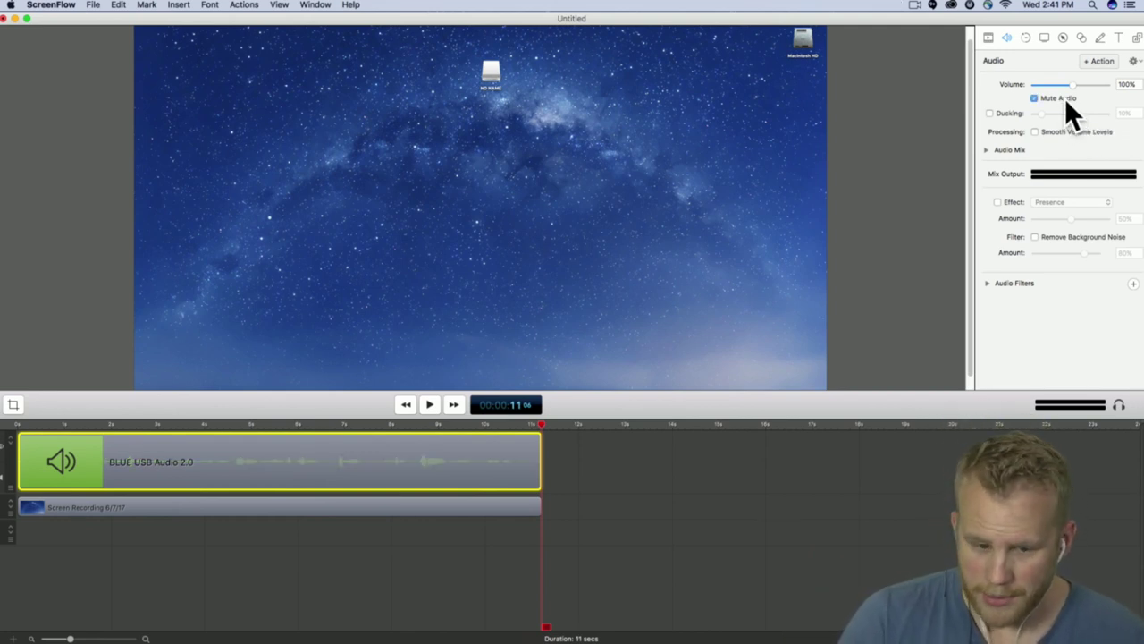
left_click(1065, 98)
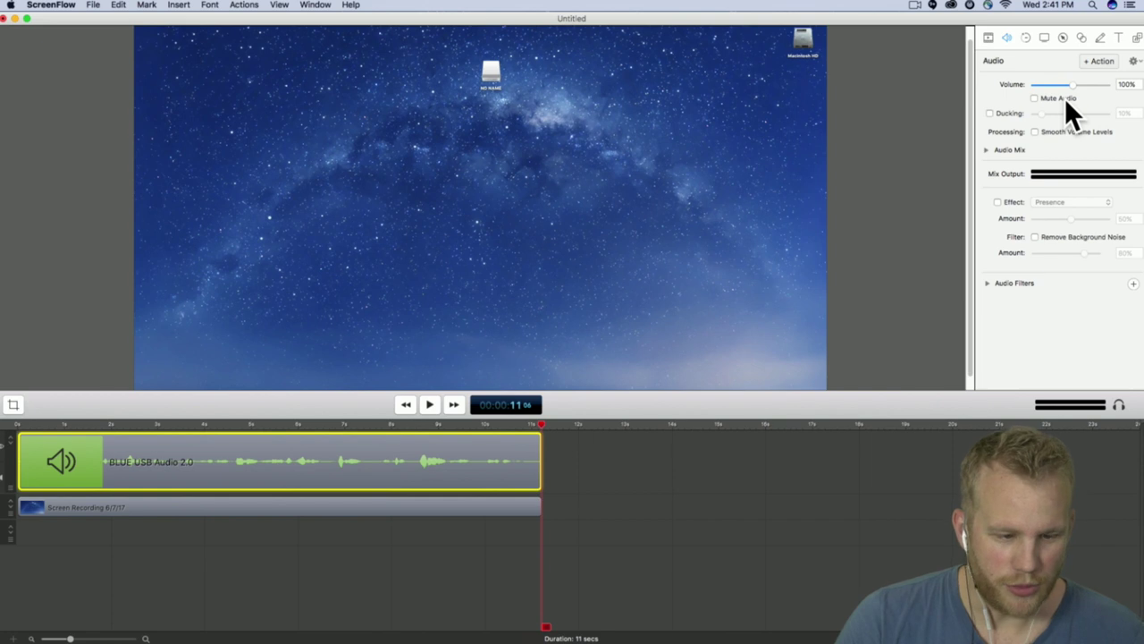
left_click(1064, 97)
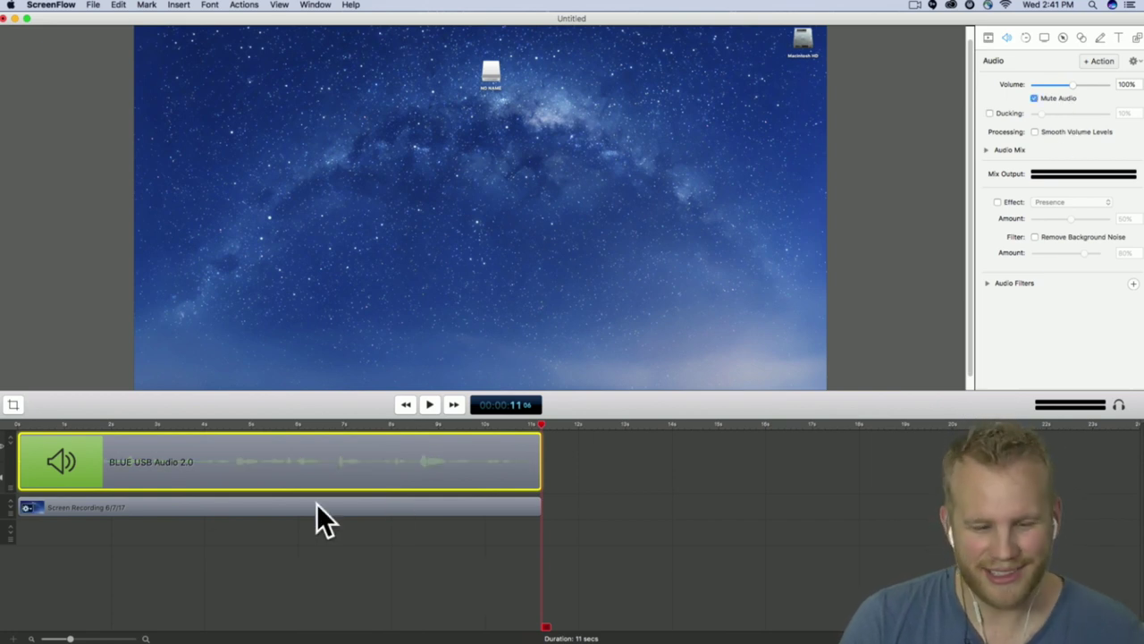
left_click(161, 424)
key("space")
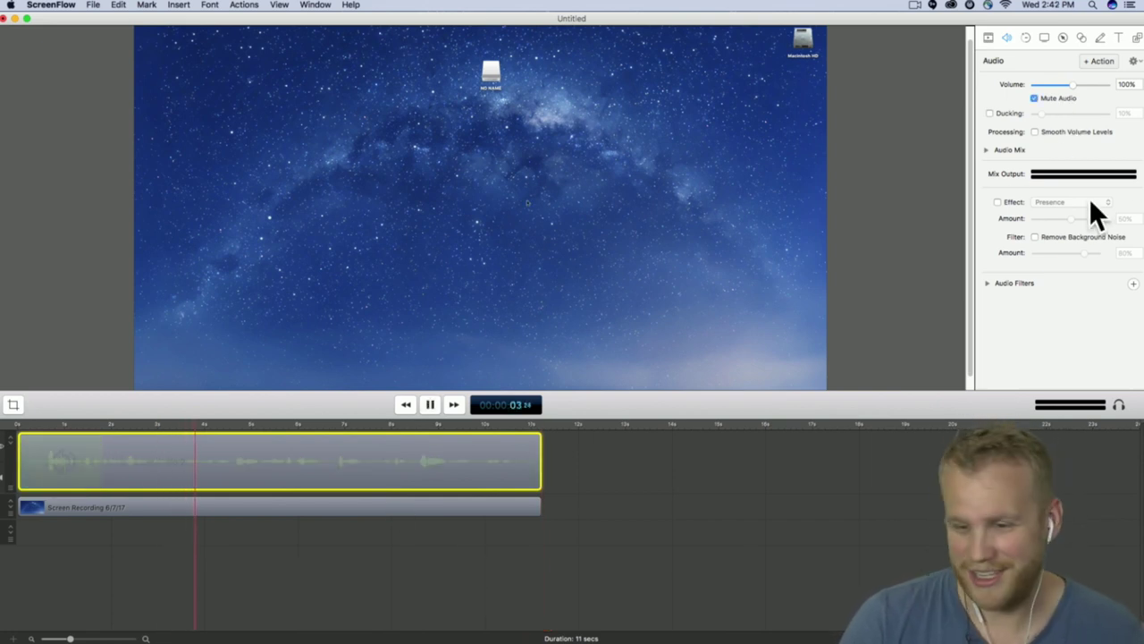
- Unmute the microphone clip during playback and stop at 8 seconds 16 frames
left_click(1035, 98)
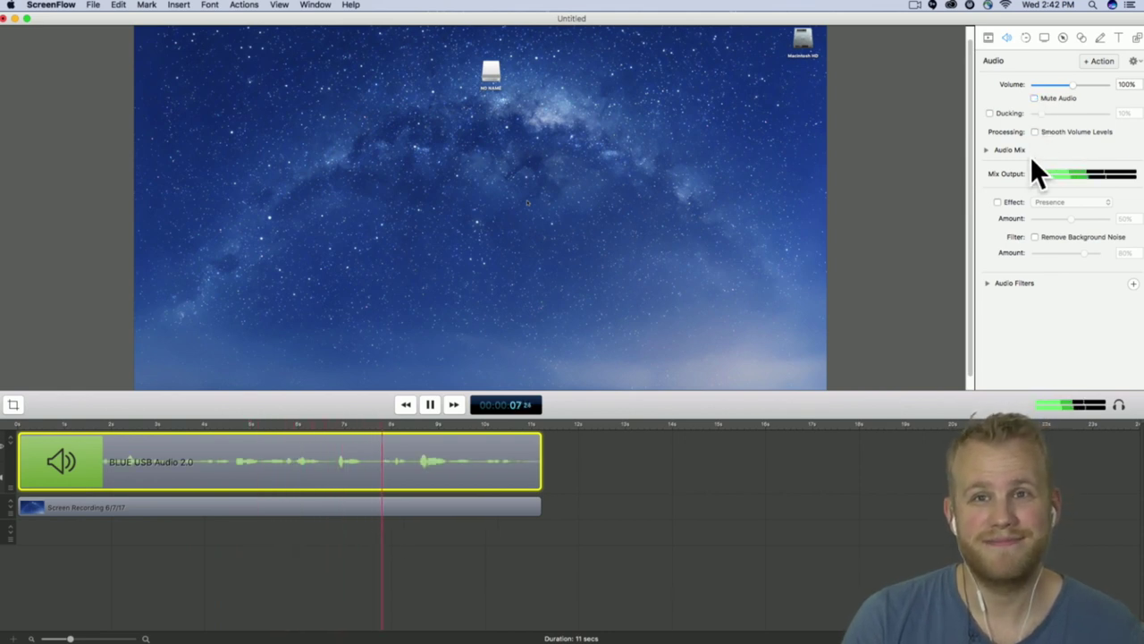
key("space")
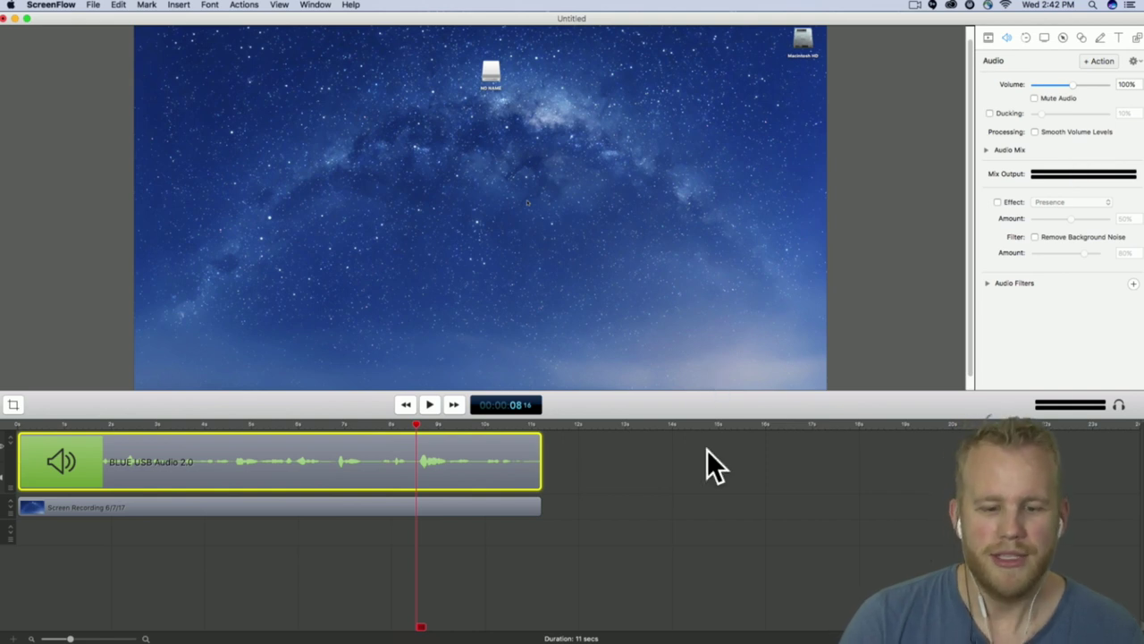
- Split the microphone clip at 3 seconds 29 frames
left_click(637, 477)
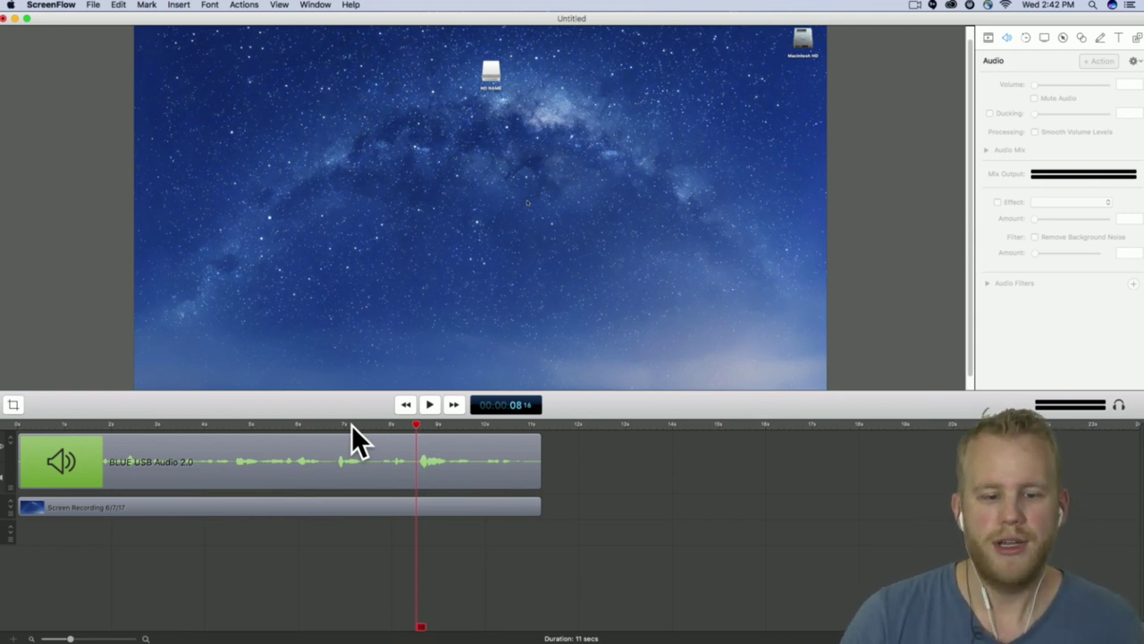
left_click(203, 423)
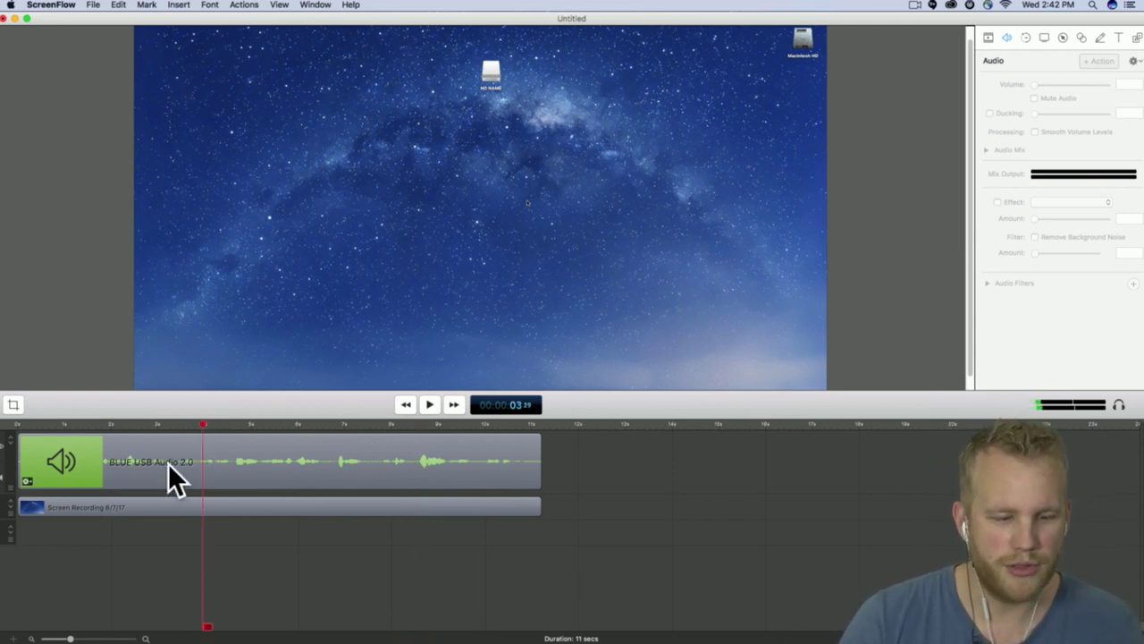
left_click(228, 468)
key("t")
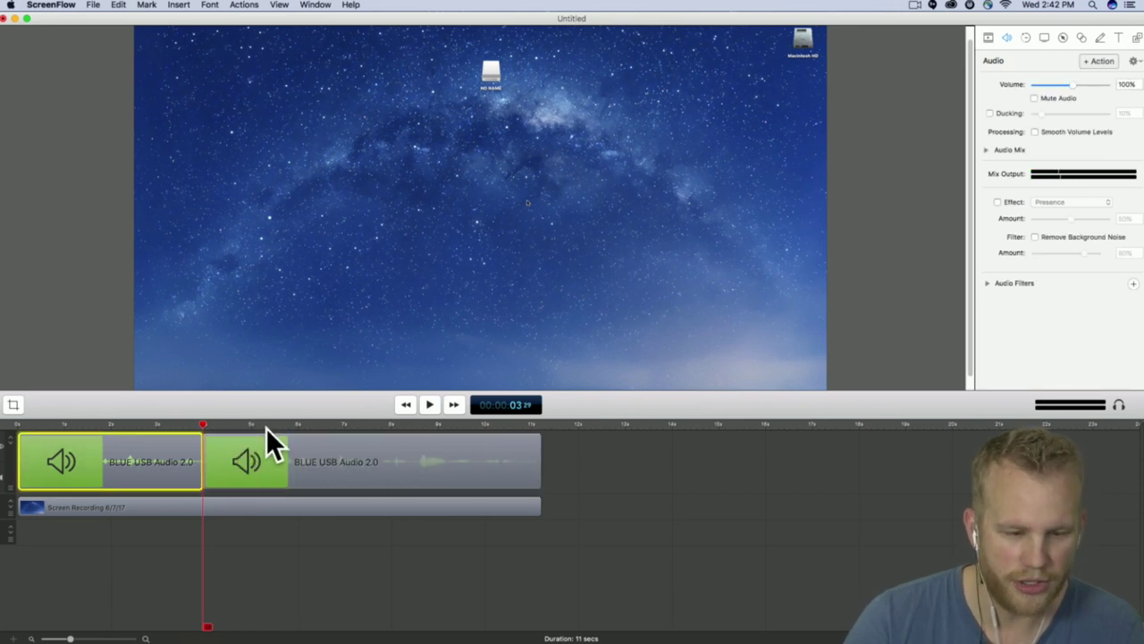
- Split the second microphone segment at 5 seconds 17 frames and mute the piece between the two cuts
left_click(278, 423)
left_click(312, 453)
key("t")
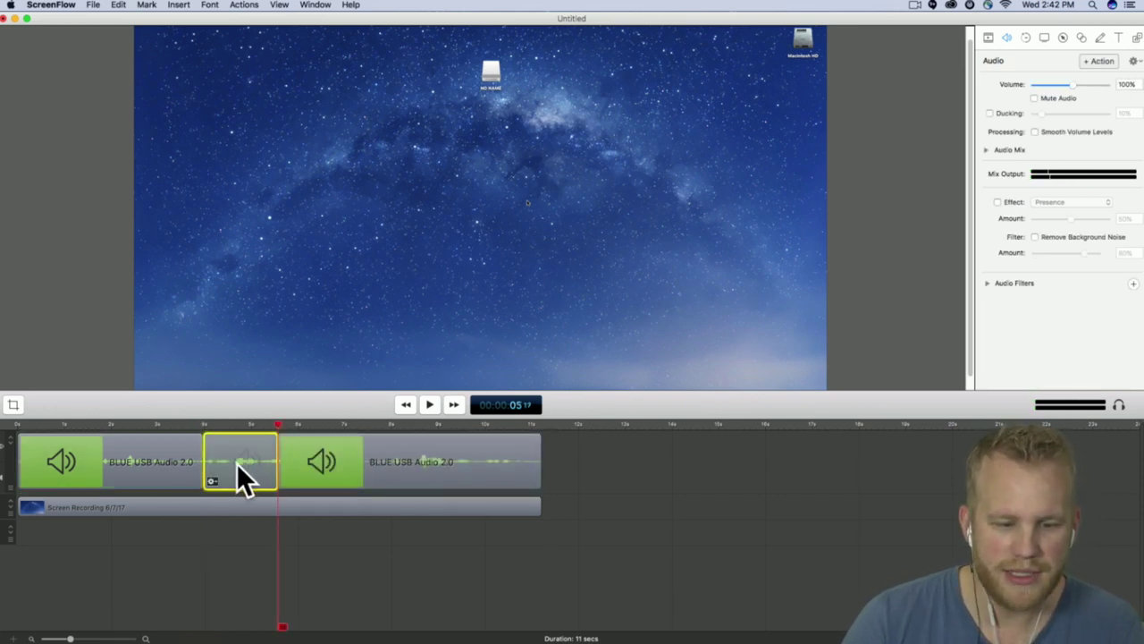
left_click(1034, 97)
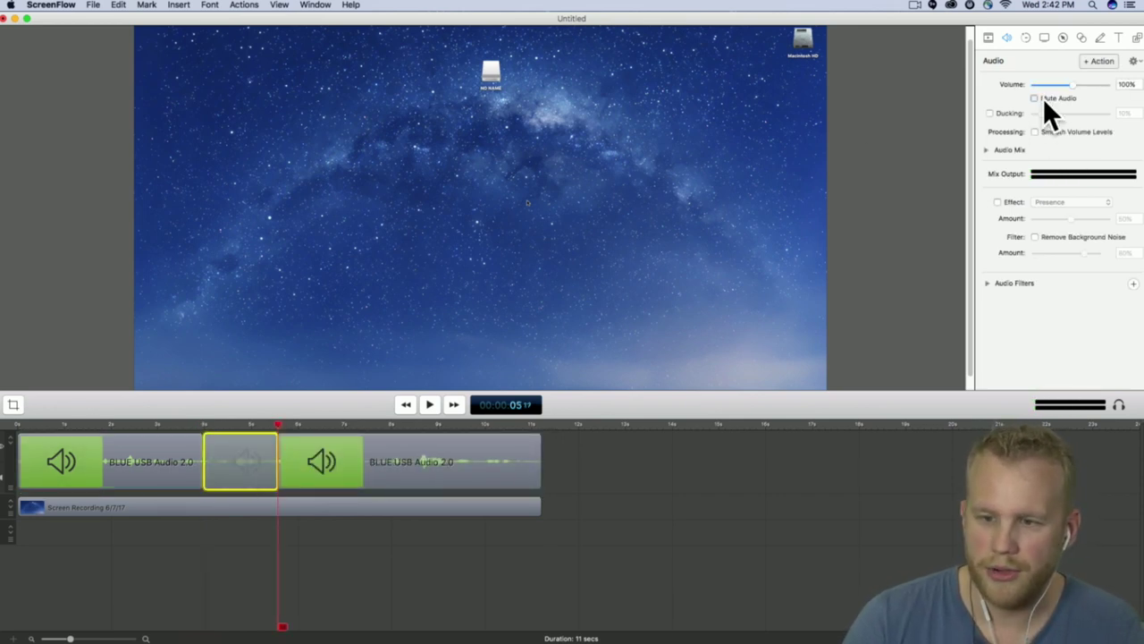
- Play the timeline from about 1 second through the muted piece and stop at 6 seconds 23 frames
left_click(82, 423)
key("space")
left_click(749, 452)
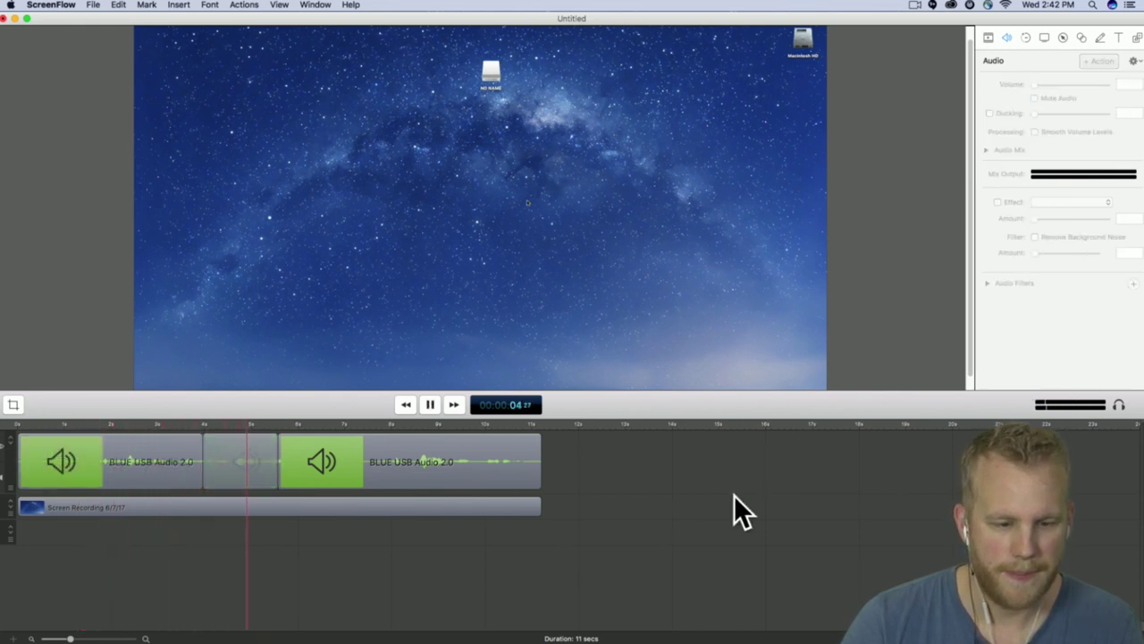
key("space")
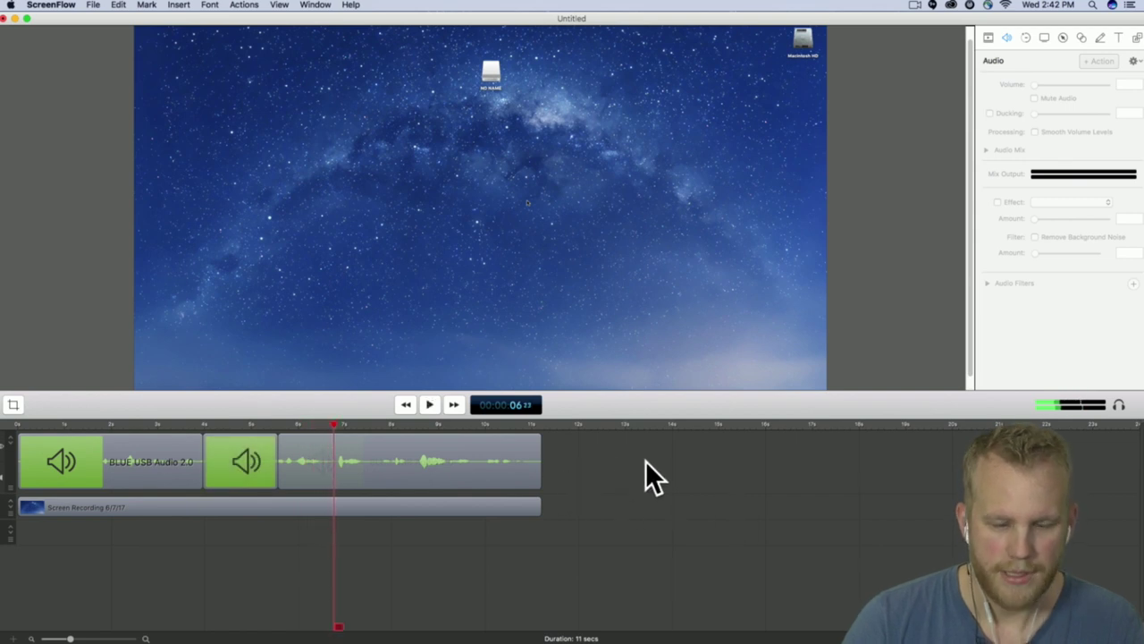
- Delete the muted middle piece of microphone audio and move the last segment along the track
left_click_drag(646, 459, 65, 472)
left_click_drag(385, 469, 229, 460)
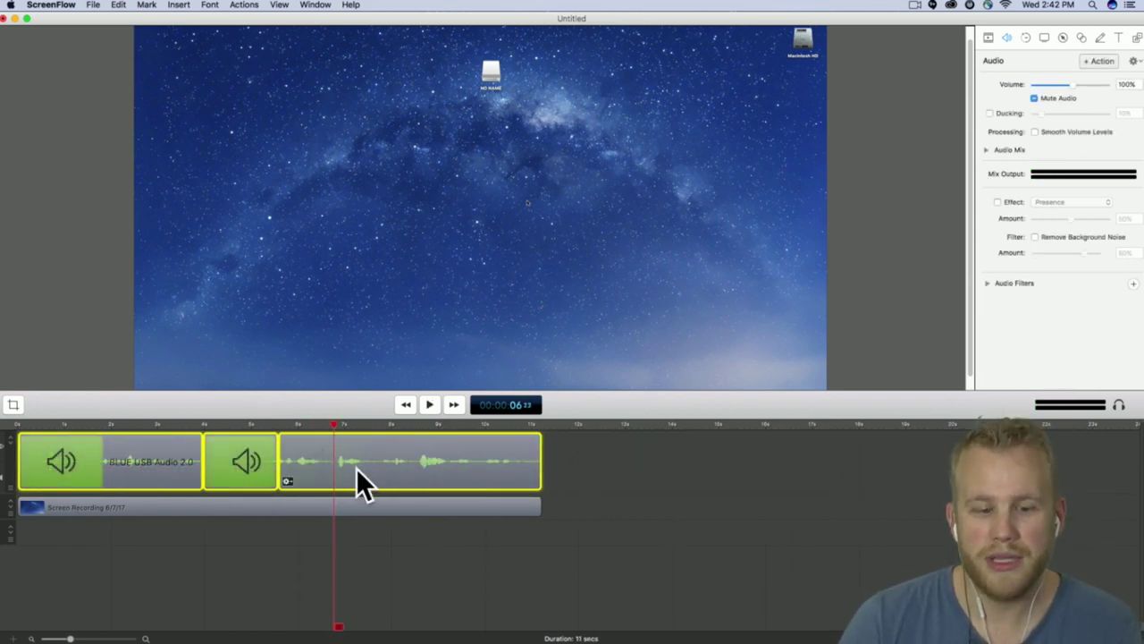
left_click(562, 466)
left_click(237, 465)
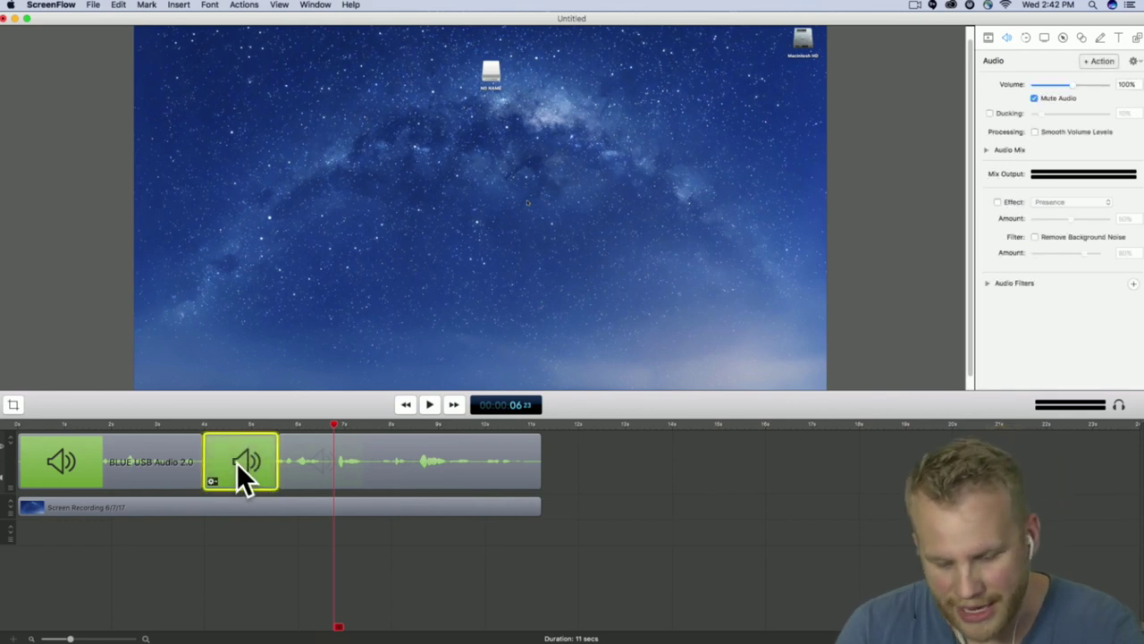
key("Delete")
left_click_drag(634, 461, 222, 467)
left_click_drag(391, 465, 359, 458)
- Undo the segment move, the deletion, the muting and both splits of the microphone clip
key("super+z")
key("super+z")
key("super+z")
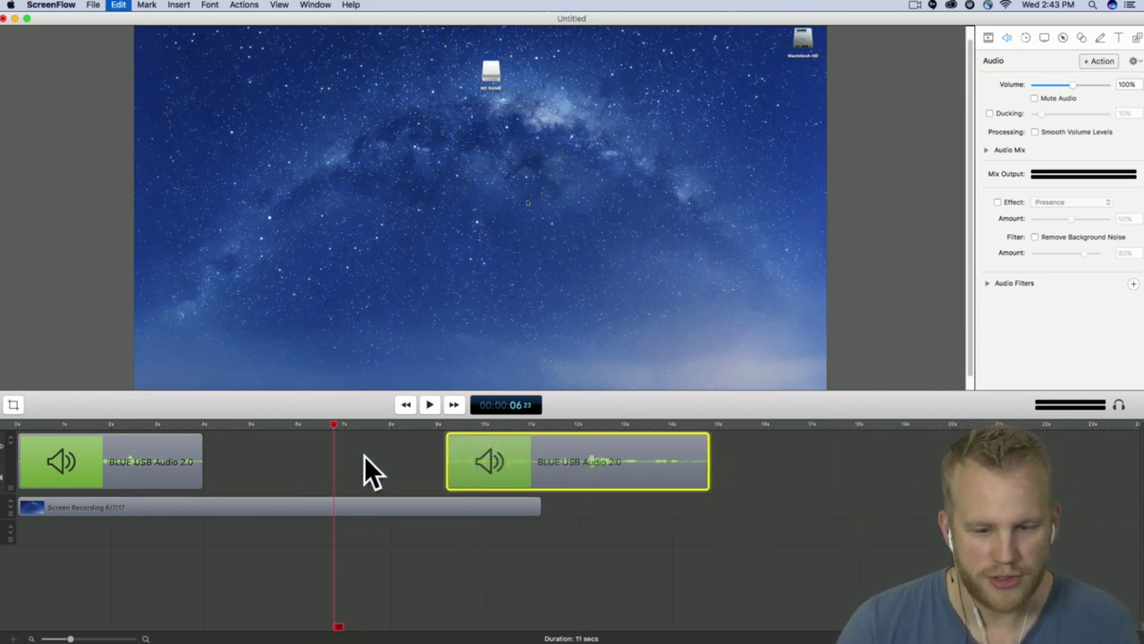
key("super+z")
key("super+z")
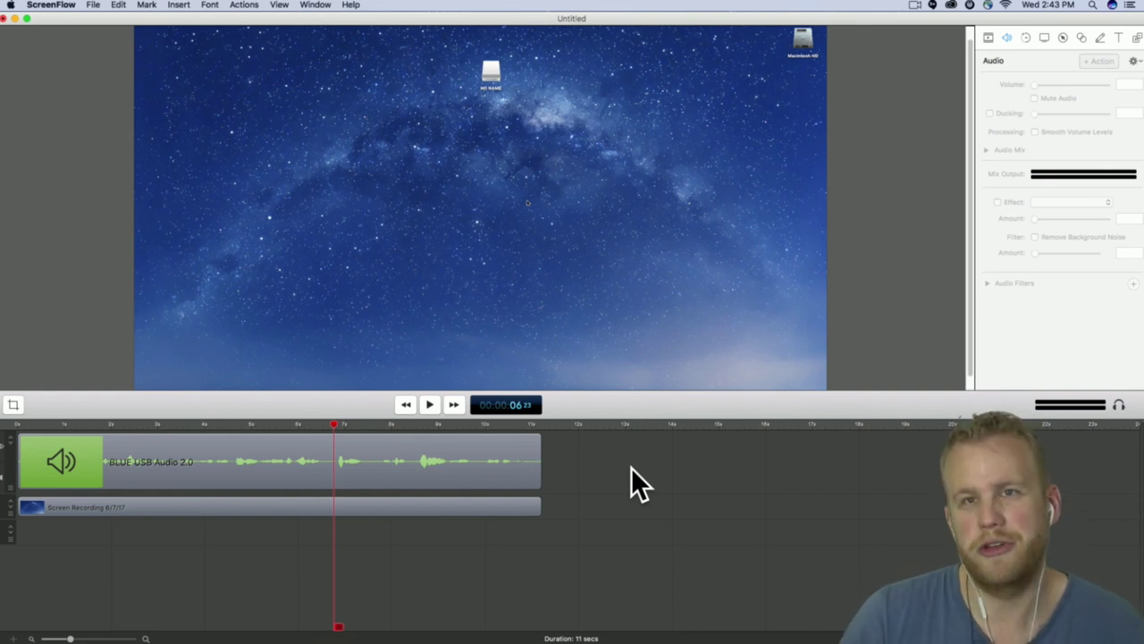
- Fit the canvas to the view and import halloween-candy-corn-clipart-ncBX9zoAi.png from the Desktop into the media library
left_click(474, 458)
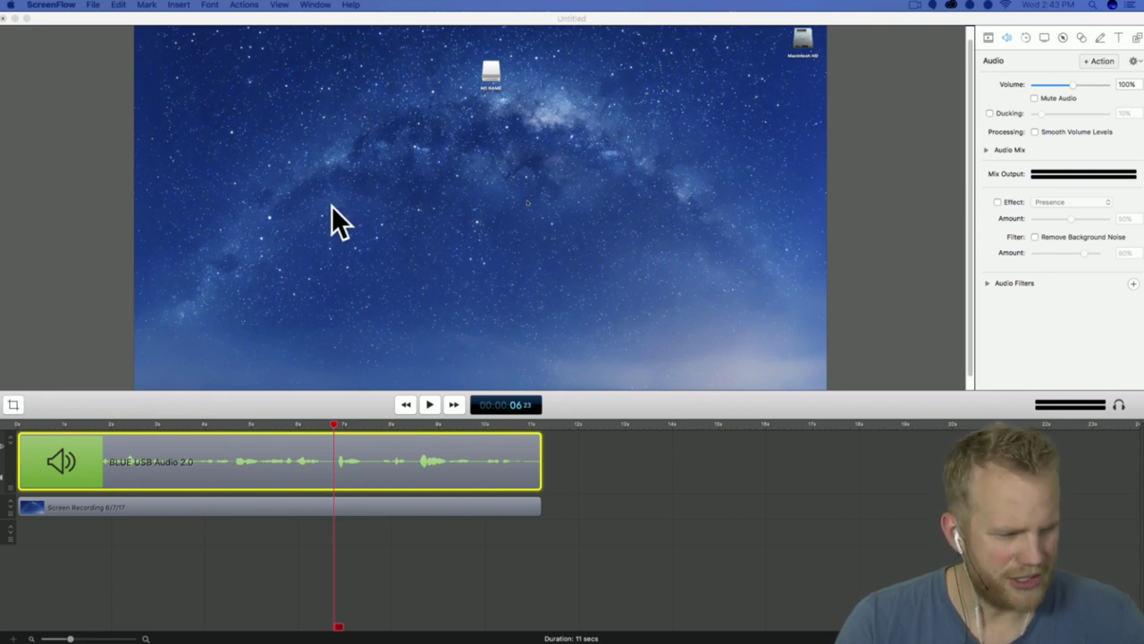
key("super+0")
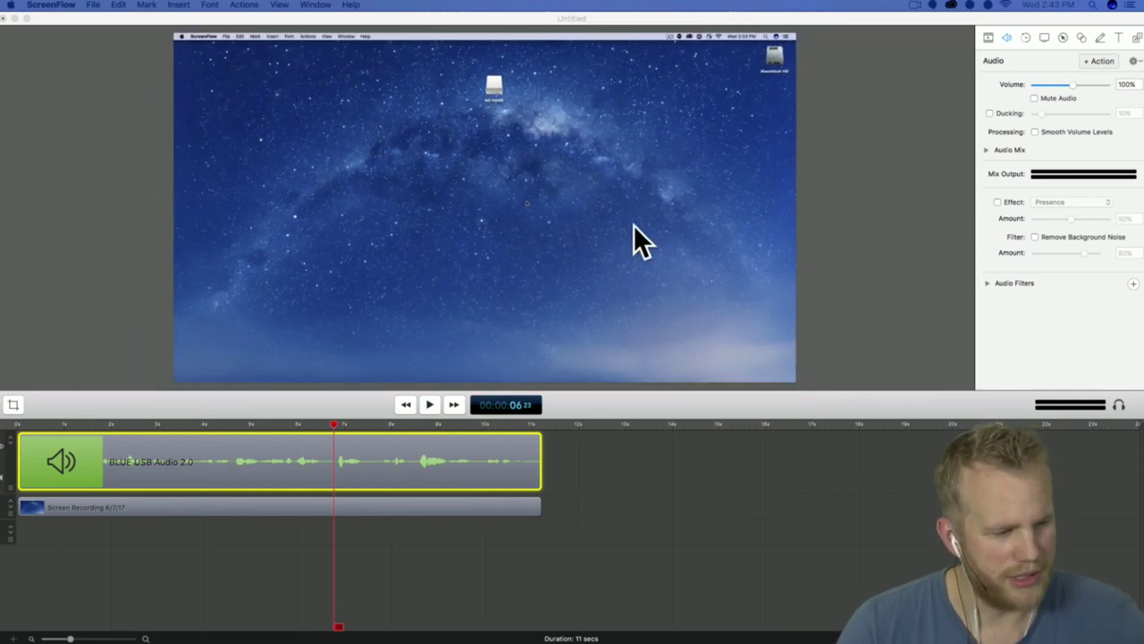
left_click(1137, 38)
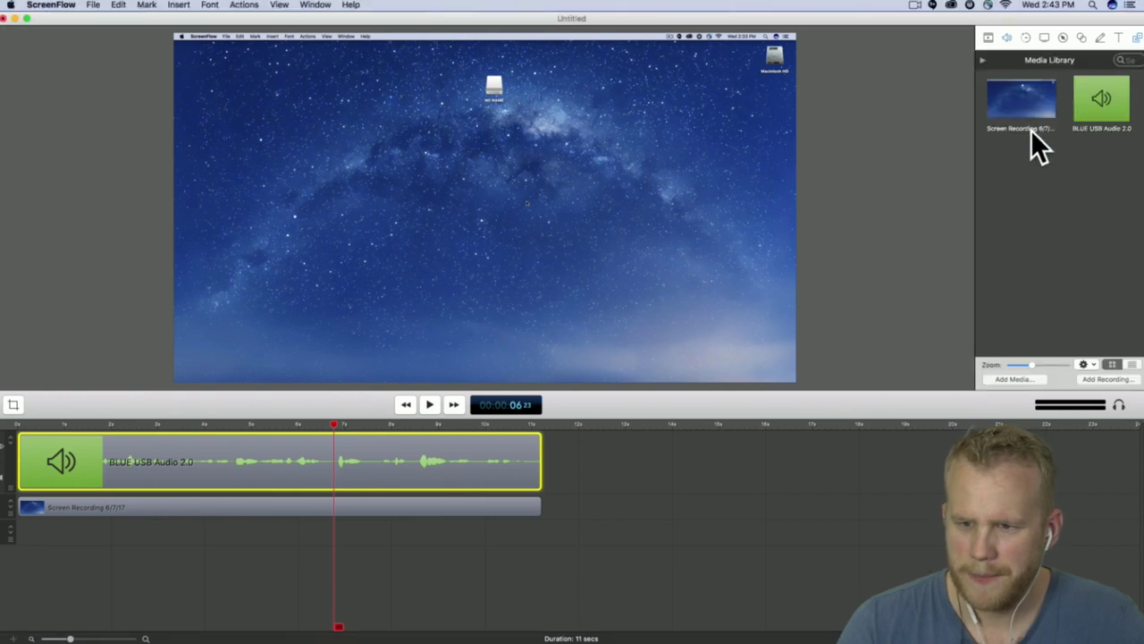
left_click(984, 60)
left_click(985, 59)
left_click(1013, 379)
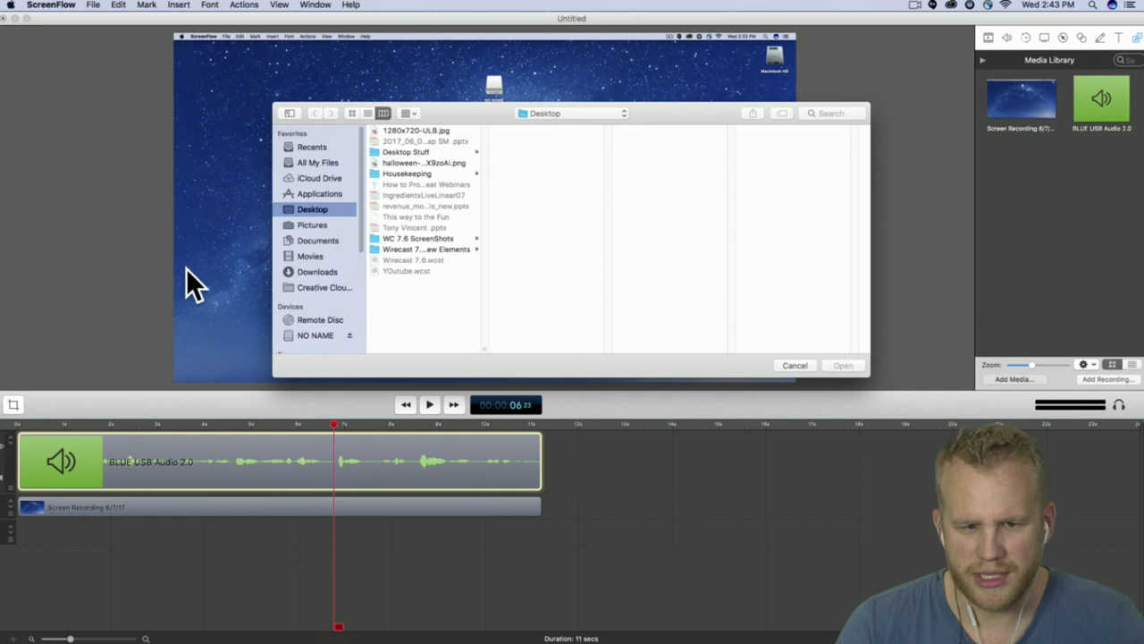
left_click(424, 163)
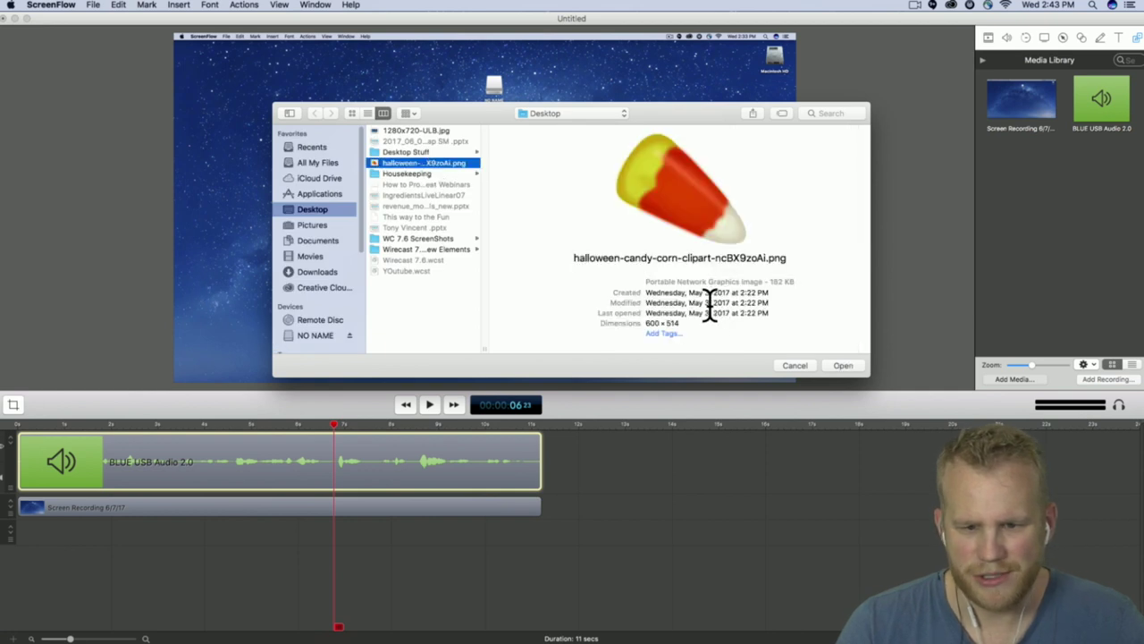
left_click(851, 364)
- Try the candy corn image on the audio track from about 14 seconds, previewing it at 15 seconds, and remove it again
left_click_drag(1017, 170, 840, 461)
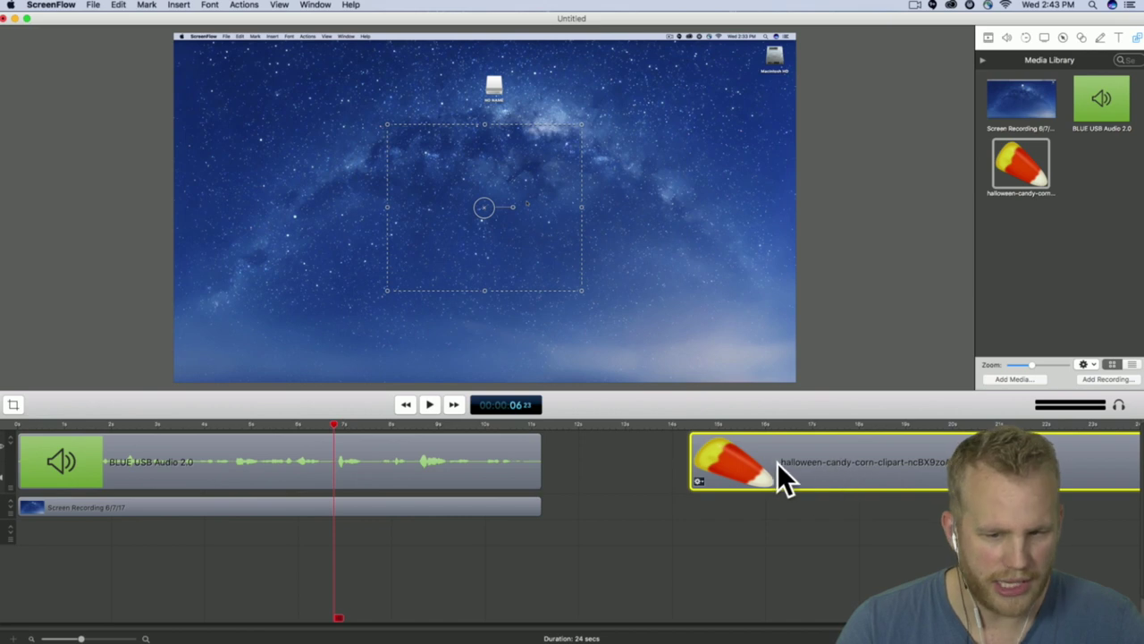
left_click_drag(692, 420, 721, 423)
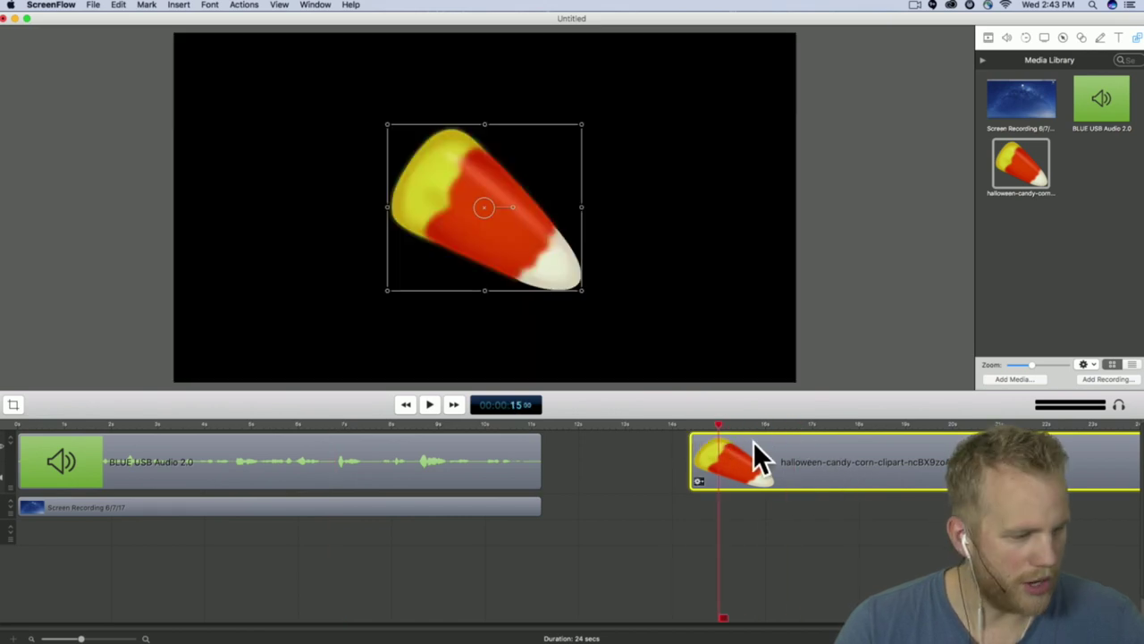
key("Delete")
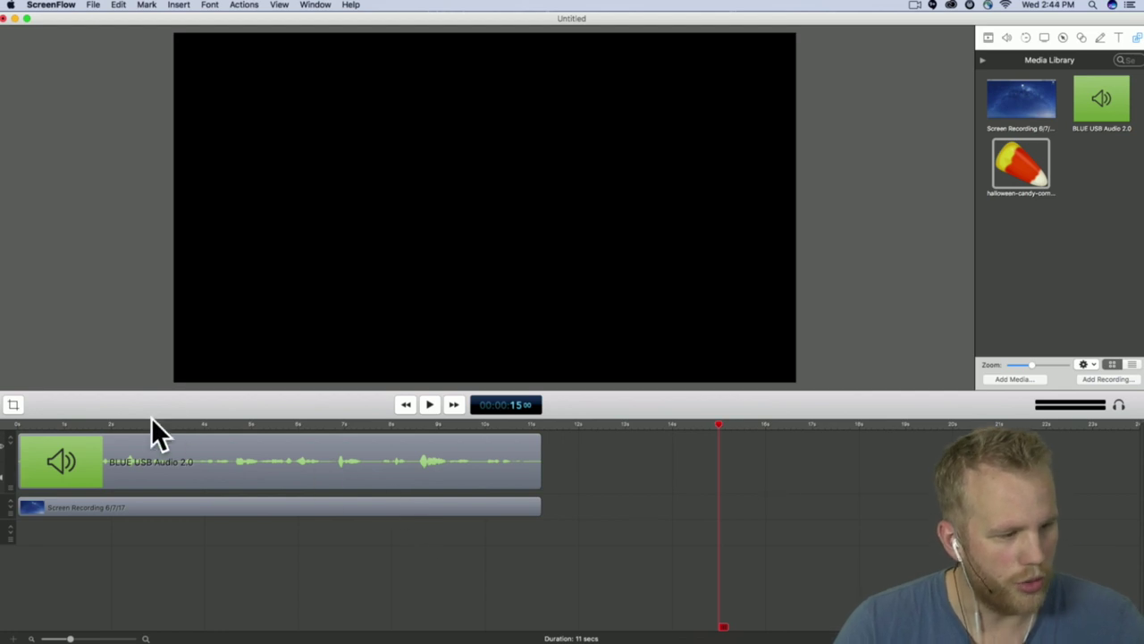
- Park the playhead at 4 seconds 8 frames and examine the microphone clip's audio properties, especially Smooth Volume Levels
left_click(216, 421)
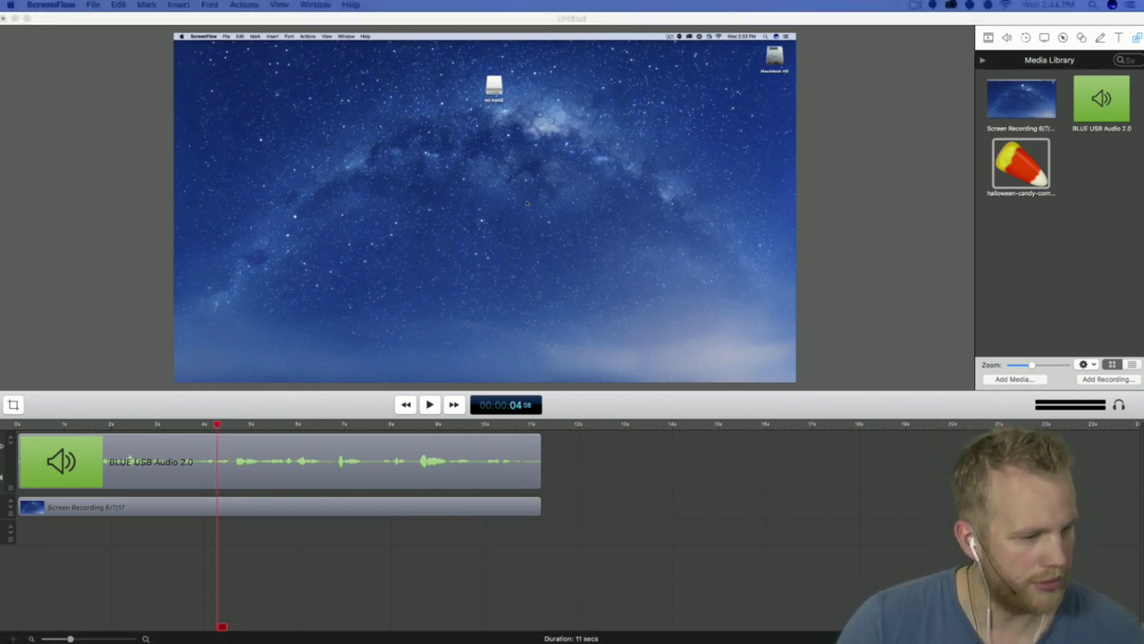
left_click(583, 467)
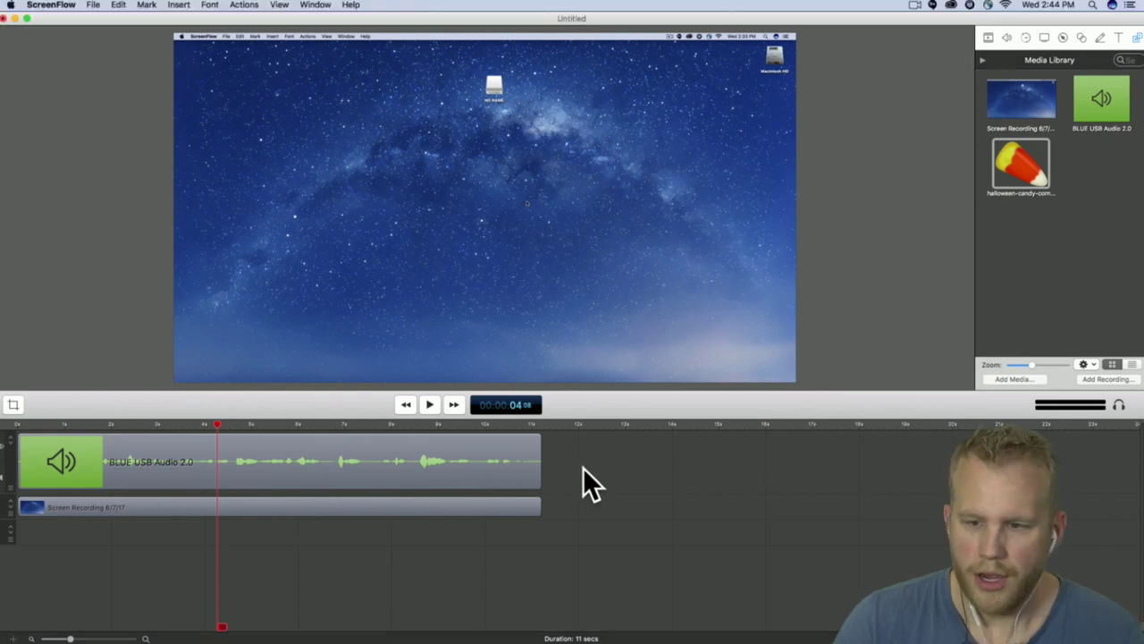
left_click(1007, 37)
left_click(418, 455)
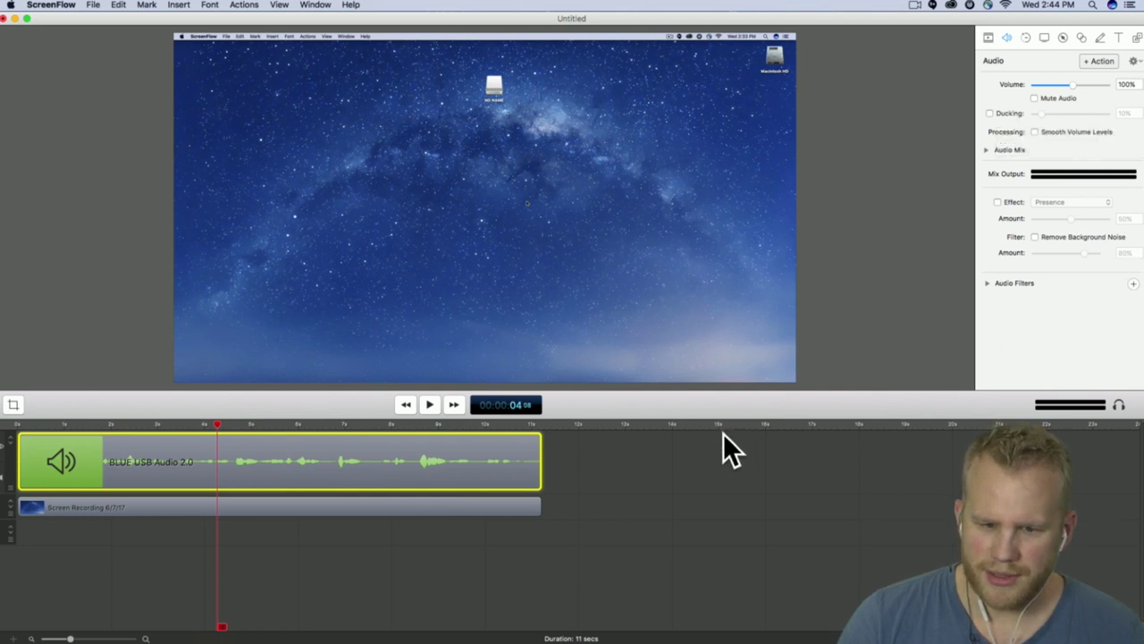
mouse_move(364, 454)
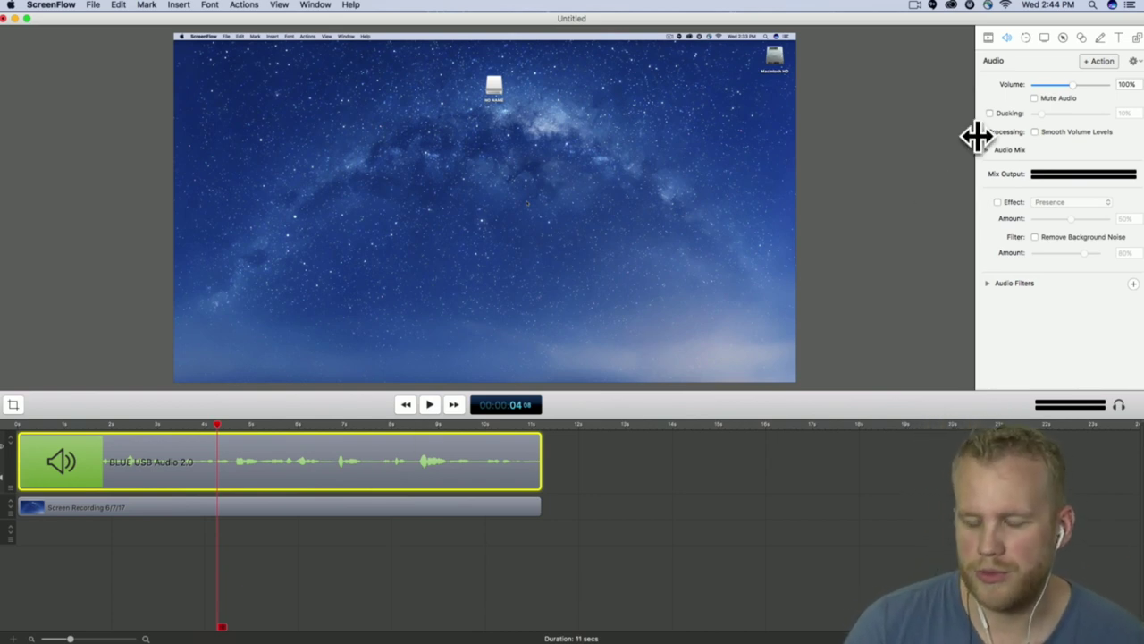
mouse_move(1007, 114)
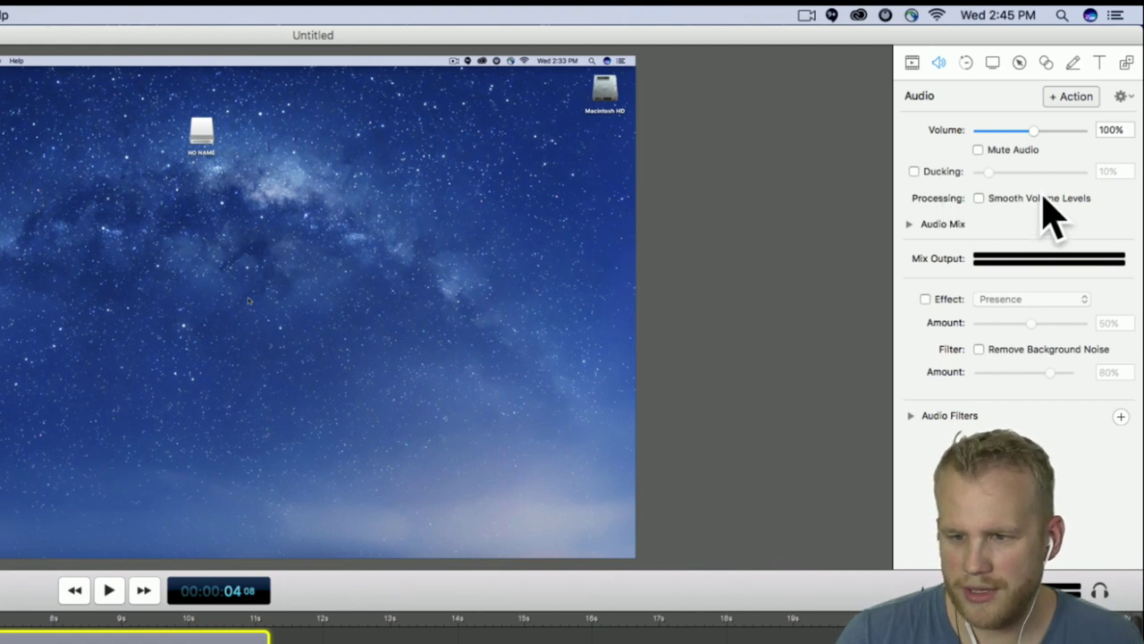
mouse_move(1055, 219)
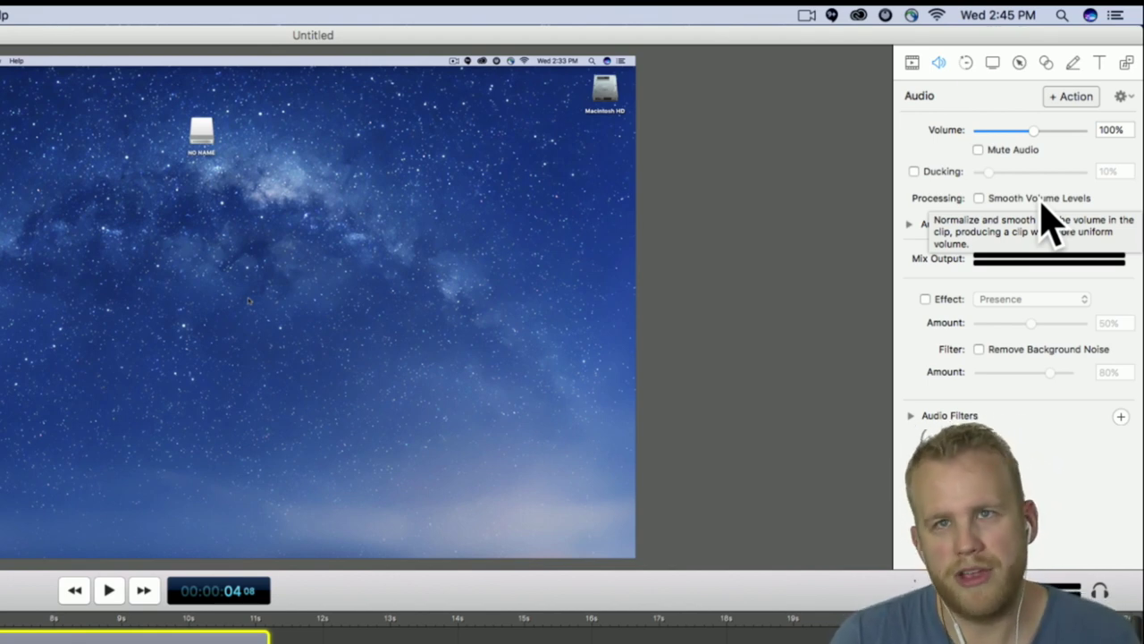
left_click(511, 631)
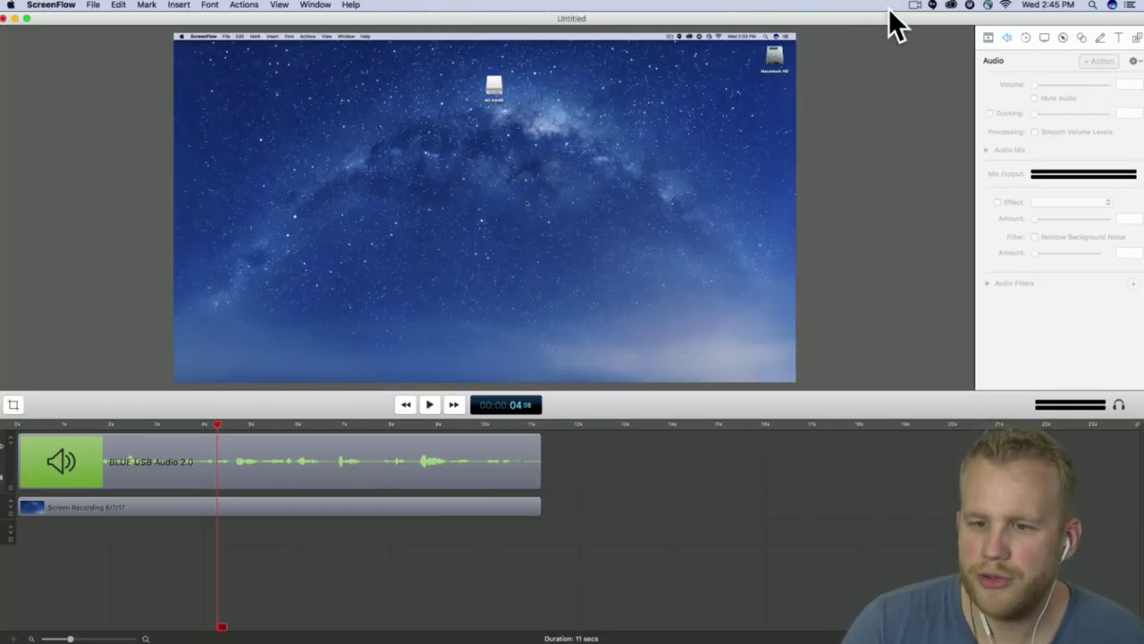
- Start a new recording of the BMD HDMI desktop with audio from BLUE USB Audio 2.0
left_click(916, 6)
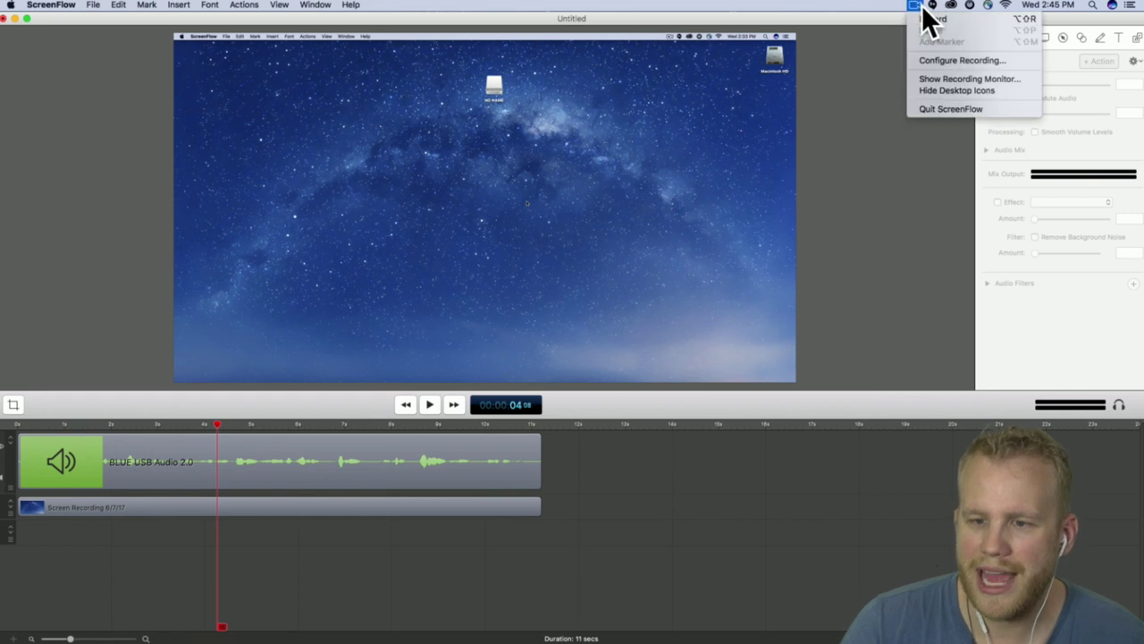
left_click(978, 59)
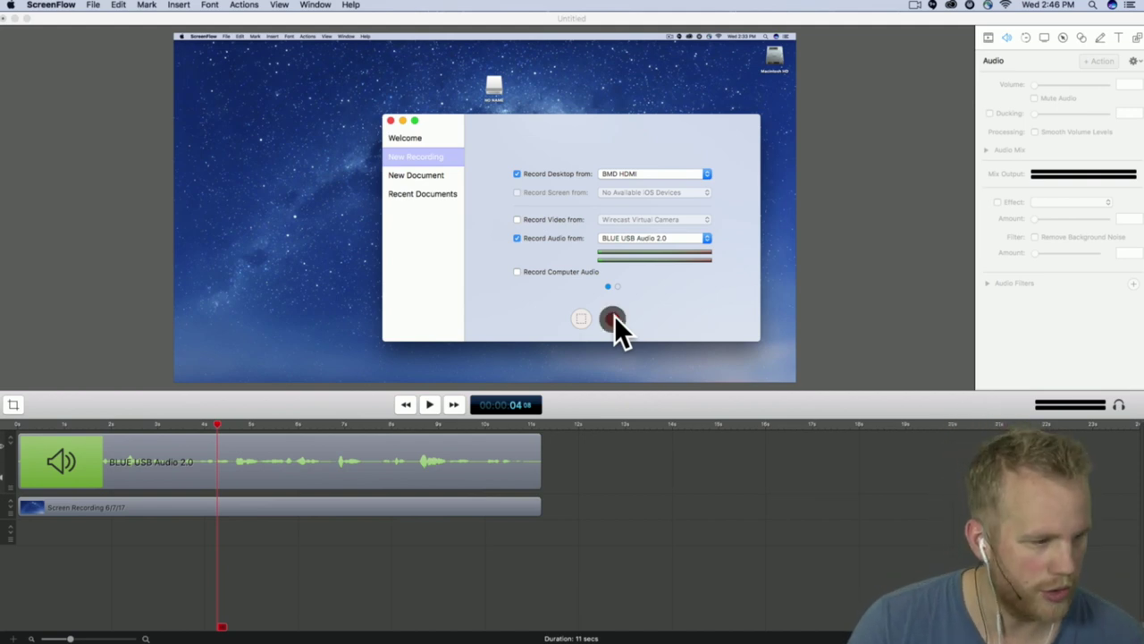
left_click(614, 318)
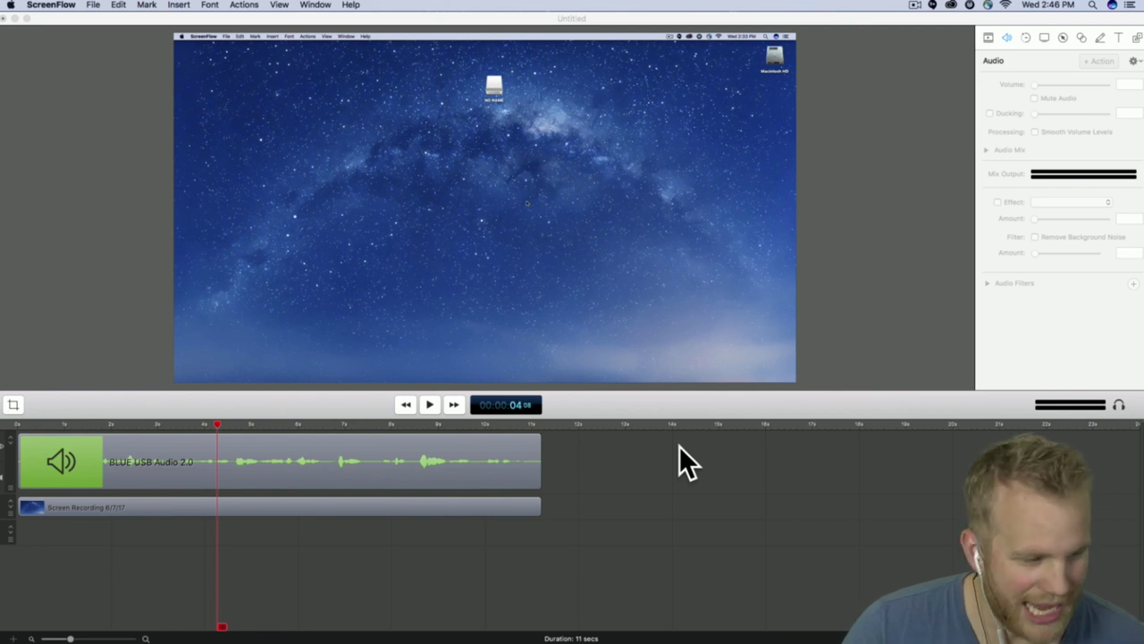
- Stop the recording and add it to the open document's media library
left_click(930, 6)
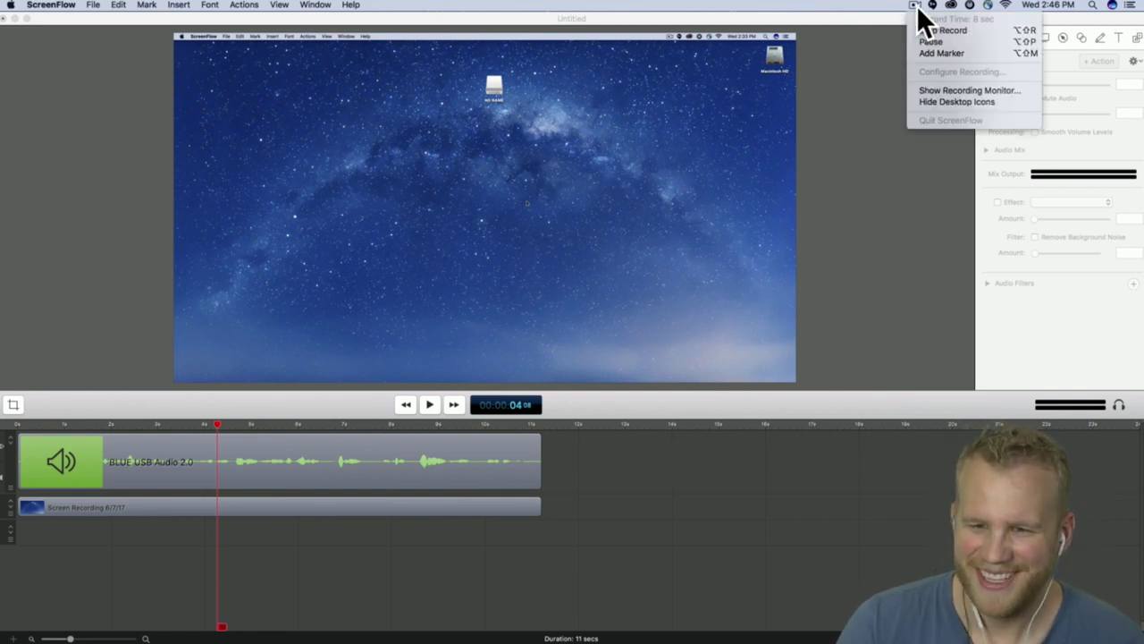
left_click(926, 34)
left_click(562, 227)
left_click(644, 230)
left_click(642, 239)
left_click(676, 257)
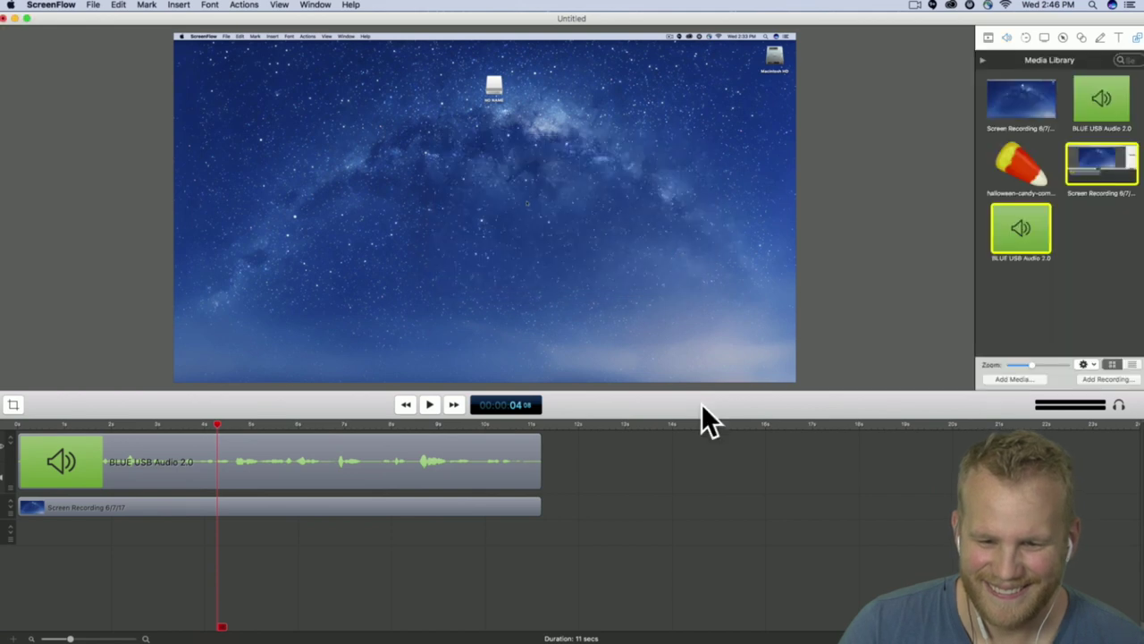
- Place the newly recorded BLUE USB Audio 2.0 clip after the first microphone clip on the same track, leaving a small gap
left_click_drag(1012, 239, 687, 443)
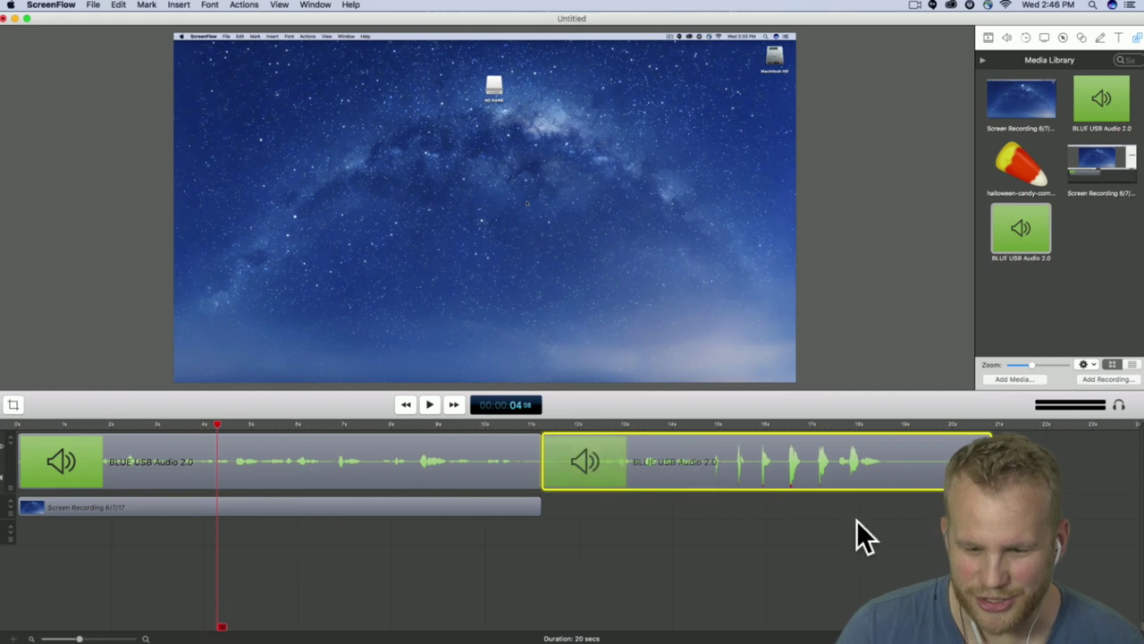
left_click_drag(804, 476, 820, 478)
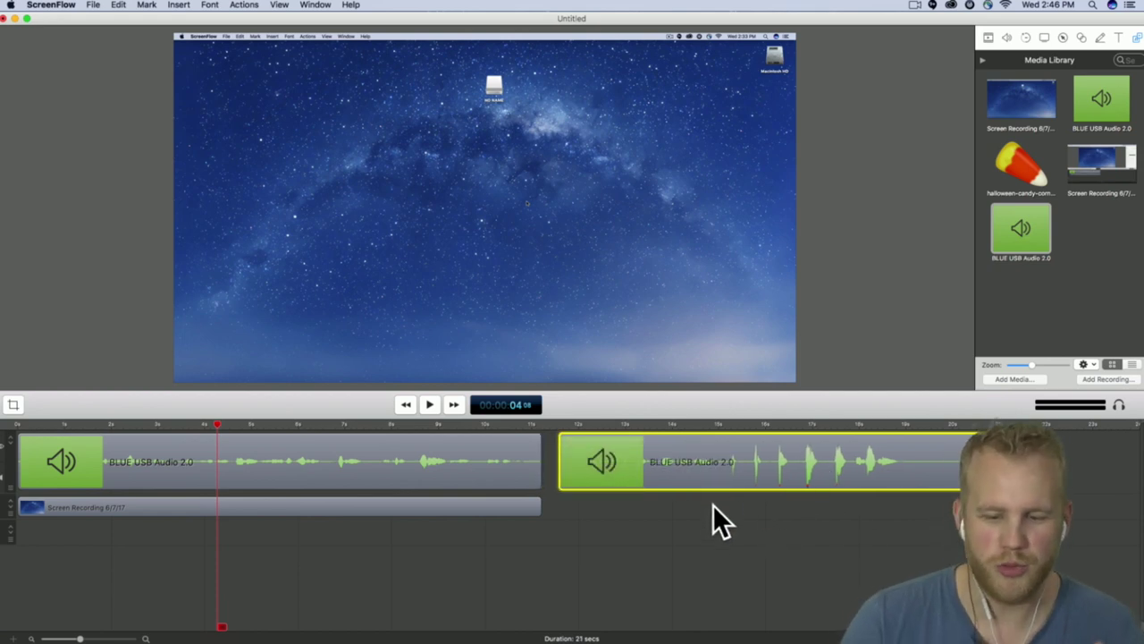
mouse_move(714, 483)
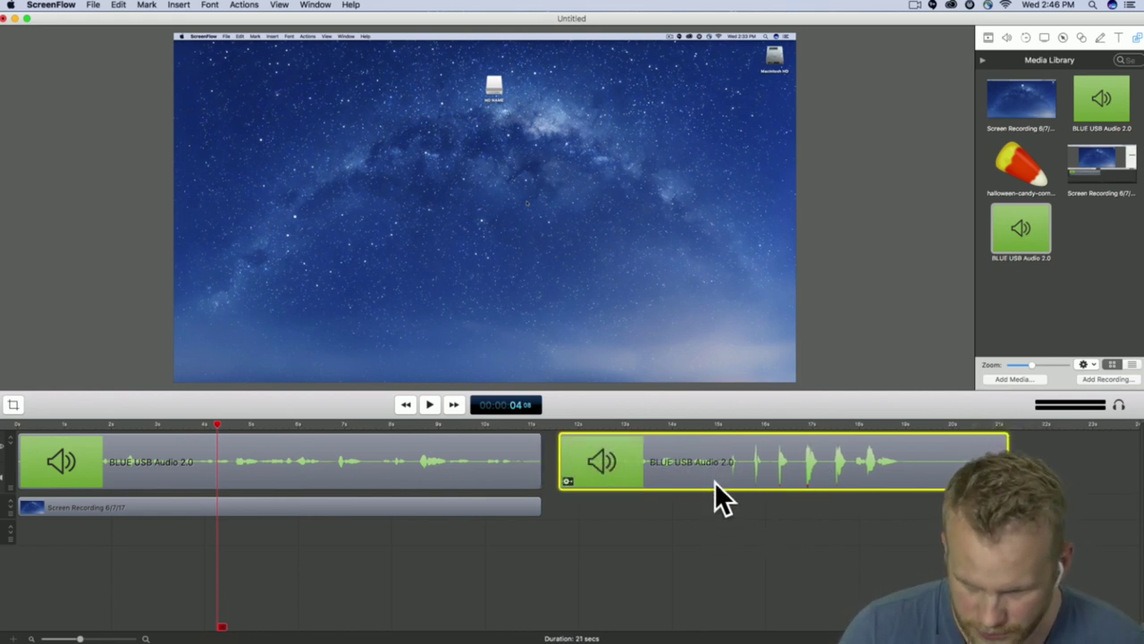
key("Escape")
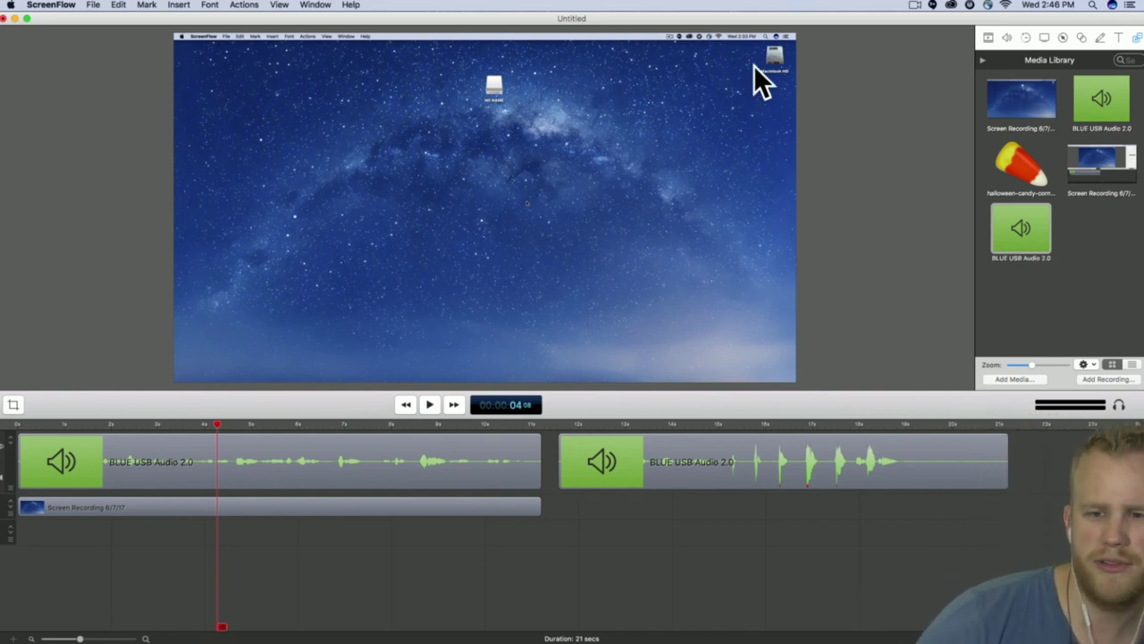
- Hide the thumbnails on the timeline clips, shifting the window aside to reach the setting and back again
left_click_drag(818, 18, 342, 5)
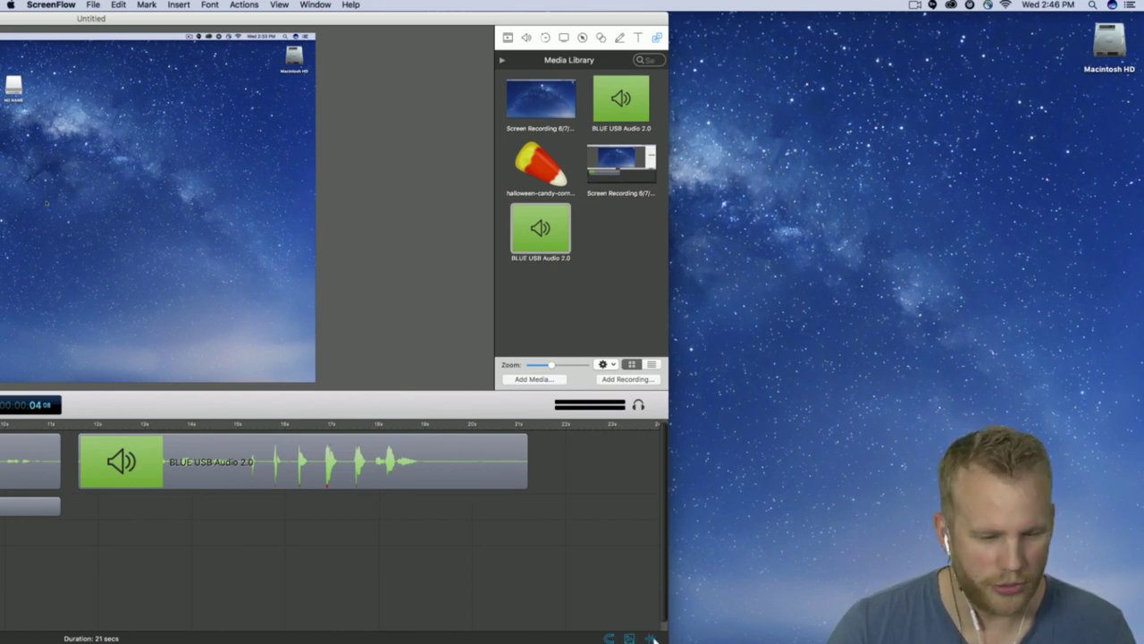
mouse_move(112, 471)
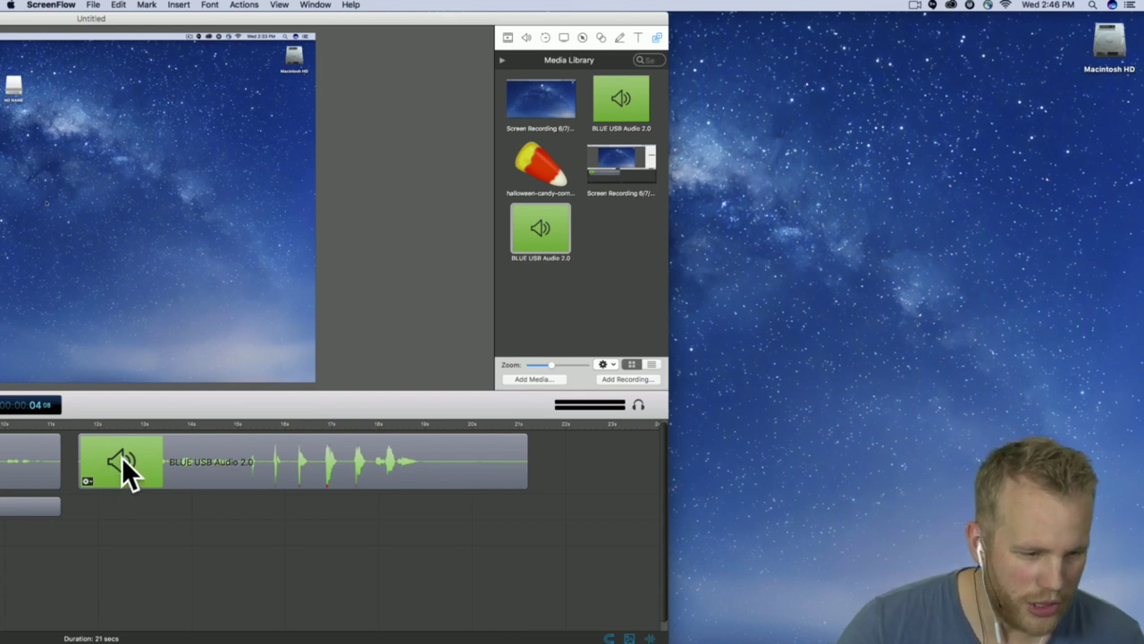
left_click(629, 638)
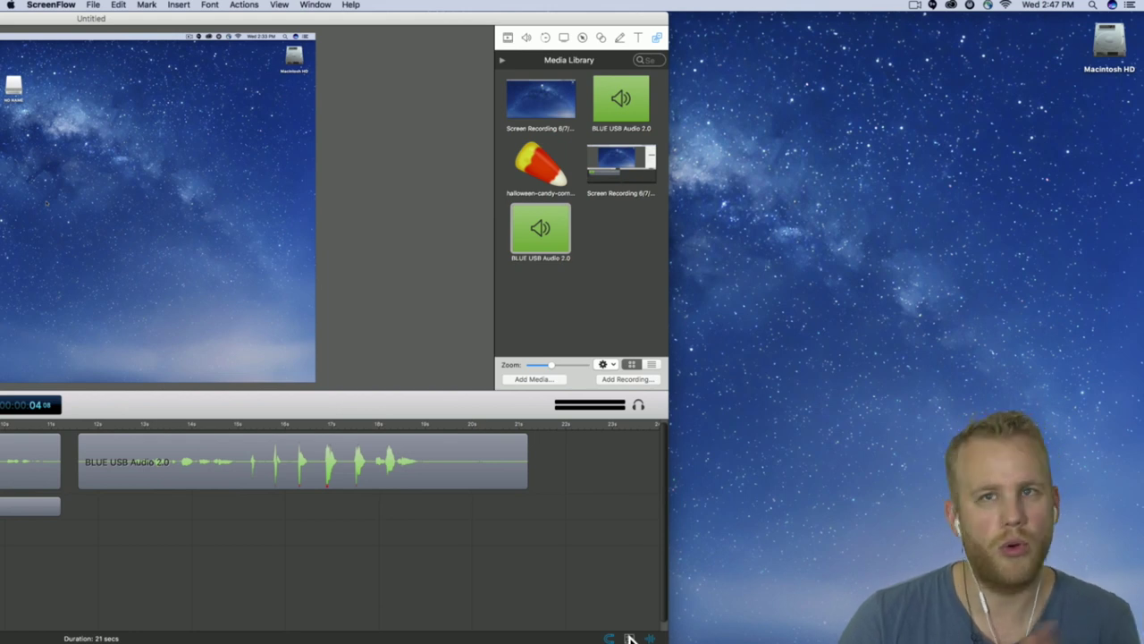
left_click_drag(400, 18, 882, 3)
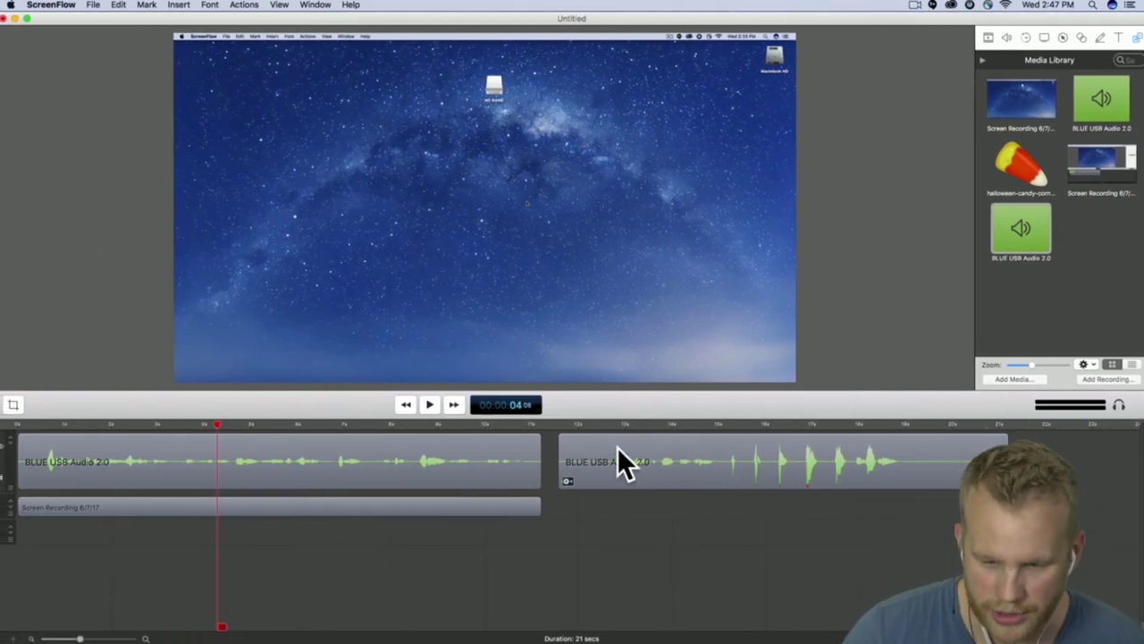
- Play back the second microphone clip from its beginning to hear its uneven volume
left_click(563, 421)
key("space")
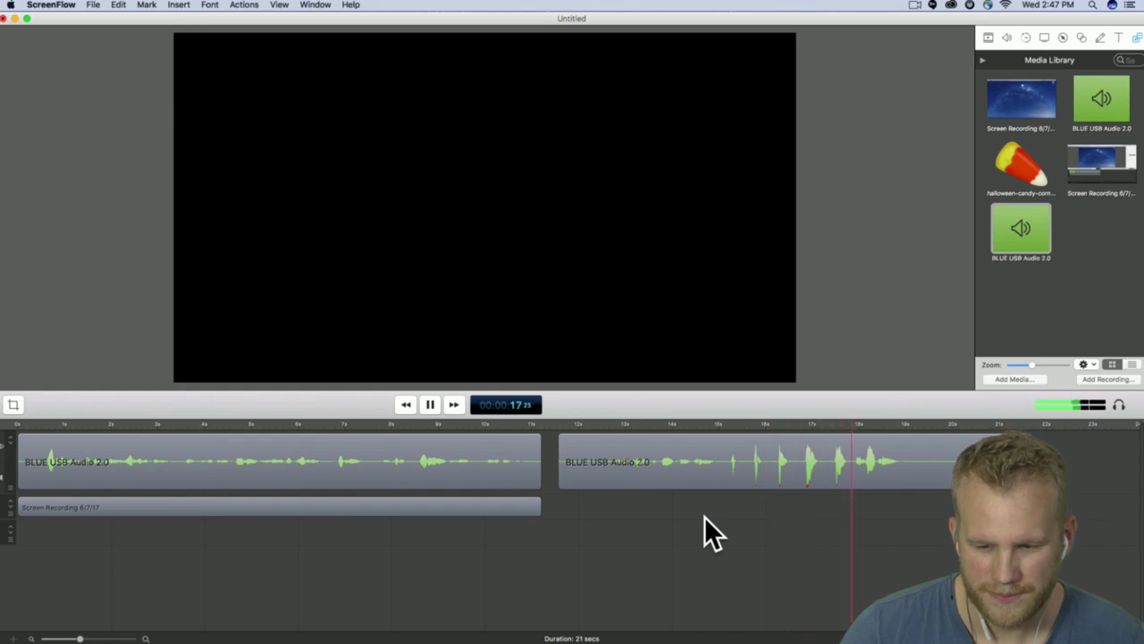
- Enable Smooth Volume Levels in the audio properties of the second microphone clip
left_click(766, 478)
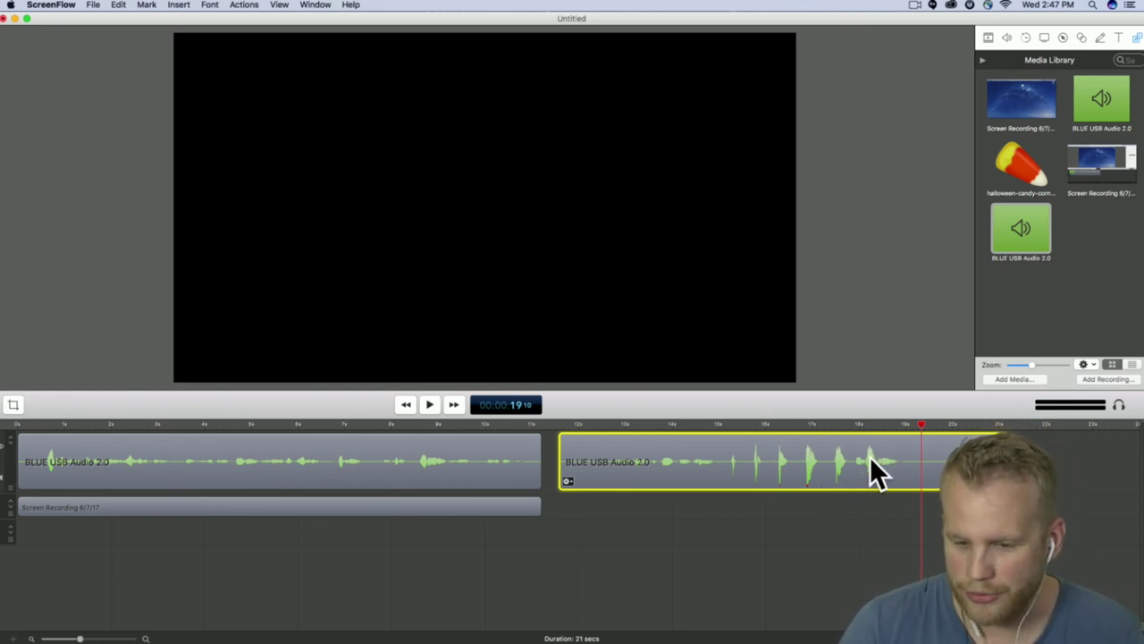
left_click(1006, 38)
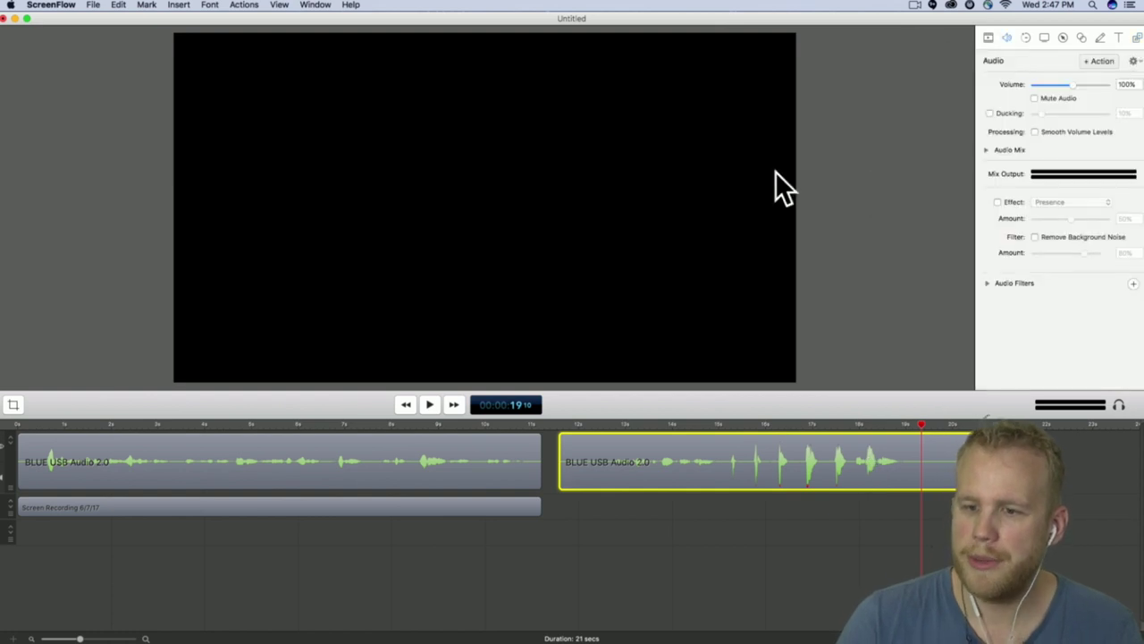
left_click(1034, 132)
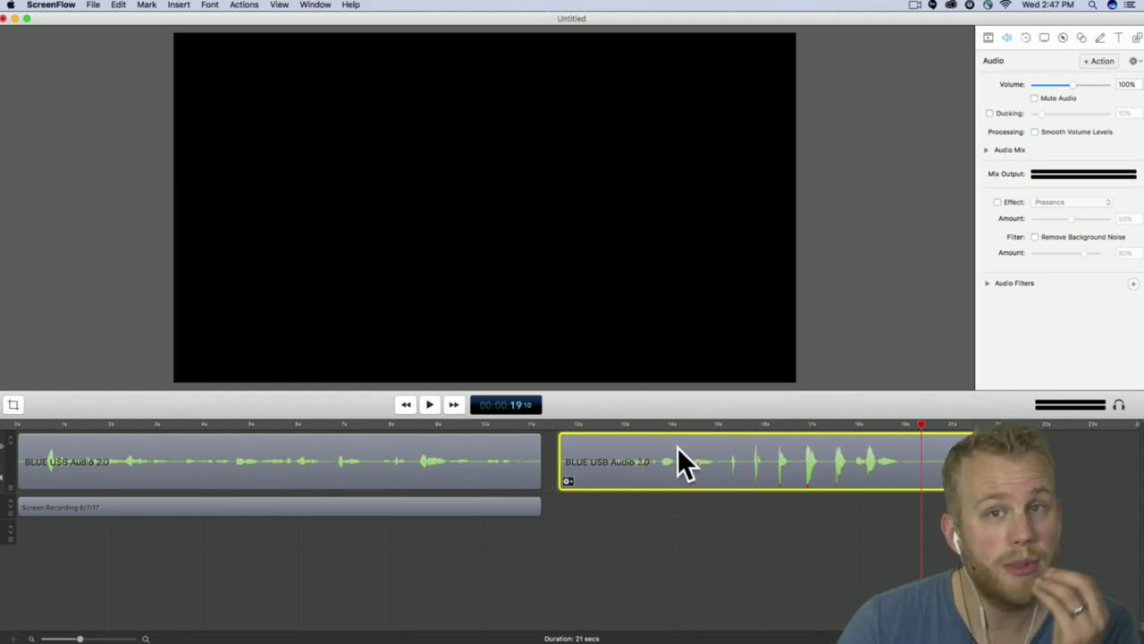
left_click(1034, 132)
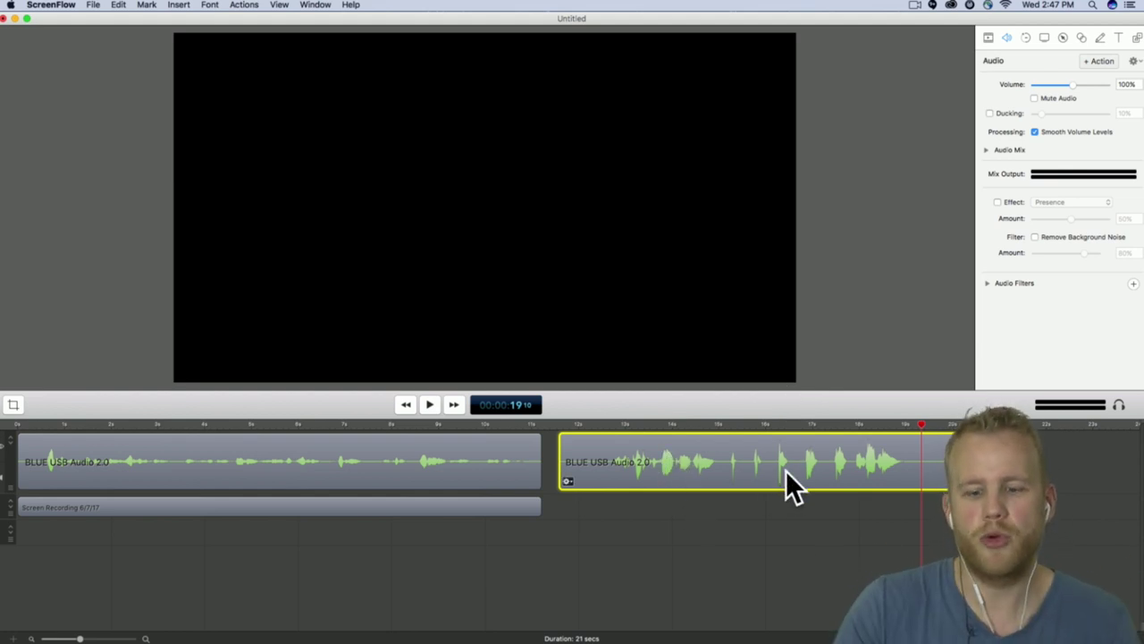
- Play the second microphone clip from its start to hear the smoothed levels
left_click(572, 425)
key("space")
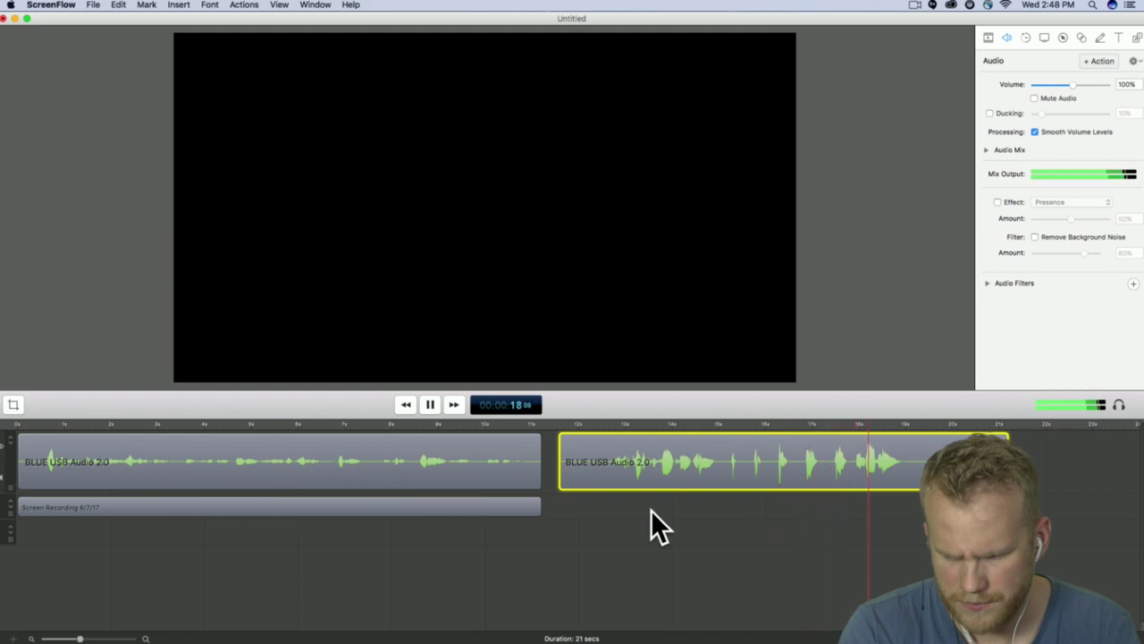
key("space")
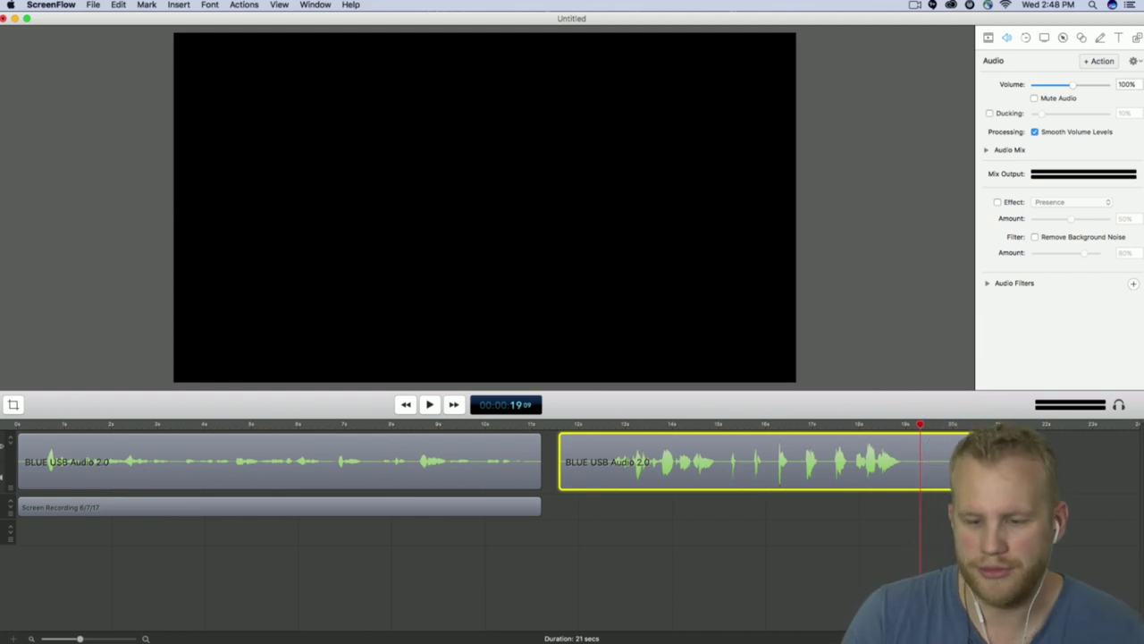
- Undo the Smooth Volume Levels processing on the second microphone clip
key("Escape")
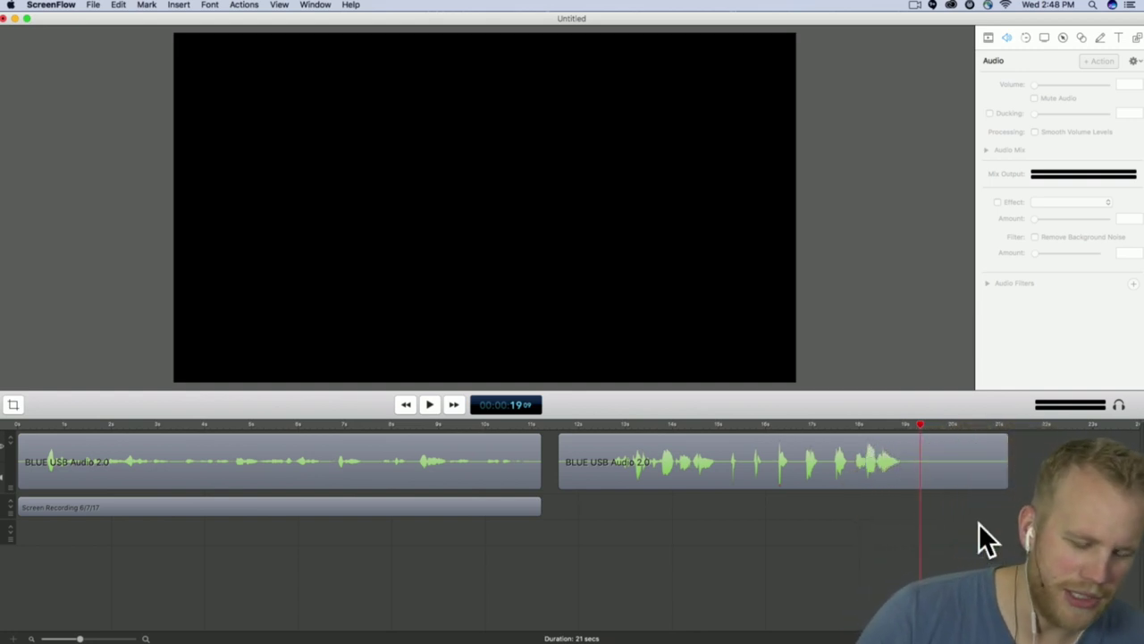
left_click(938, 465)
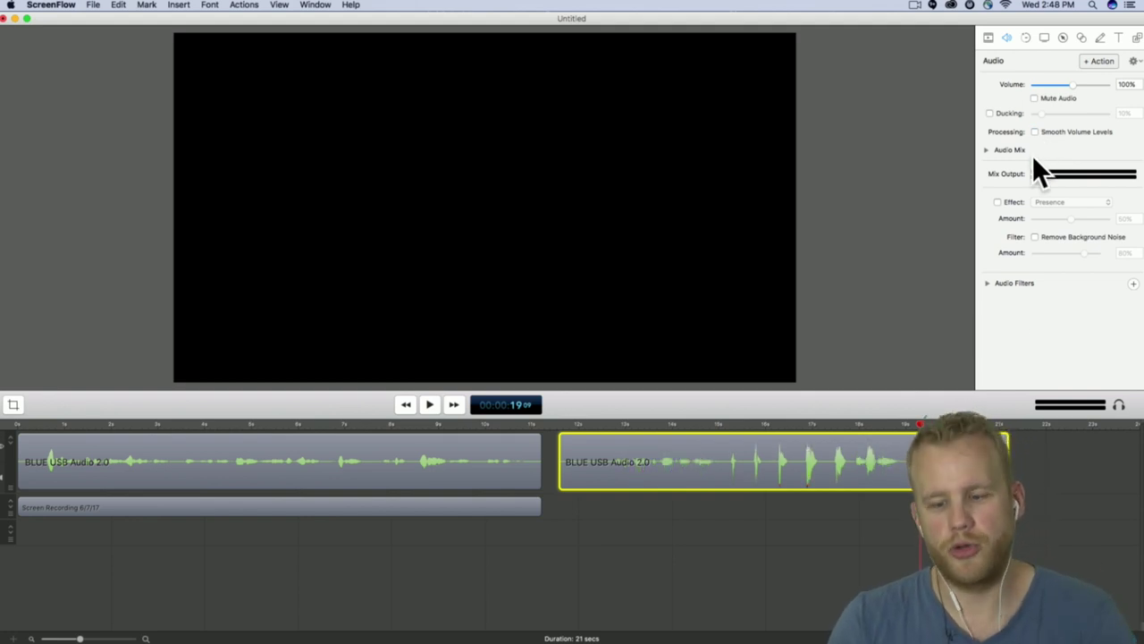
key("super+shift+a")
key("super+z")
- Expand the Audio Mix controls and play the first microphone clip from its start while watching both channel meters
left_click(989, 151)
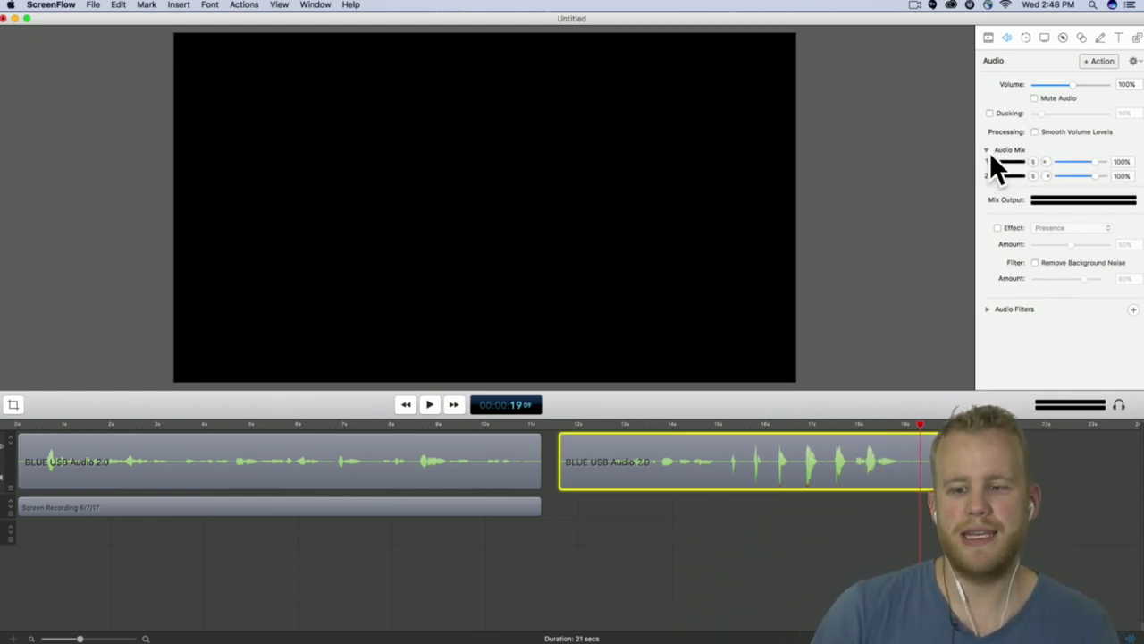
left_click(402, 444)
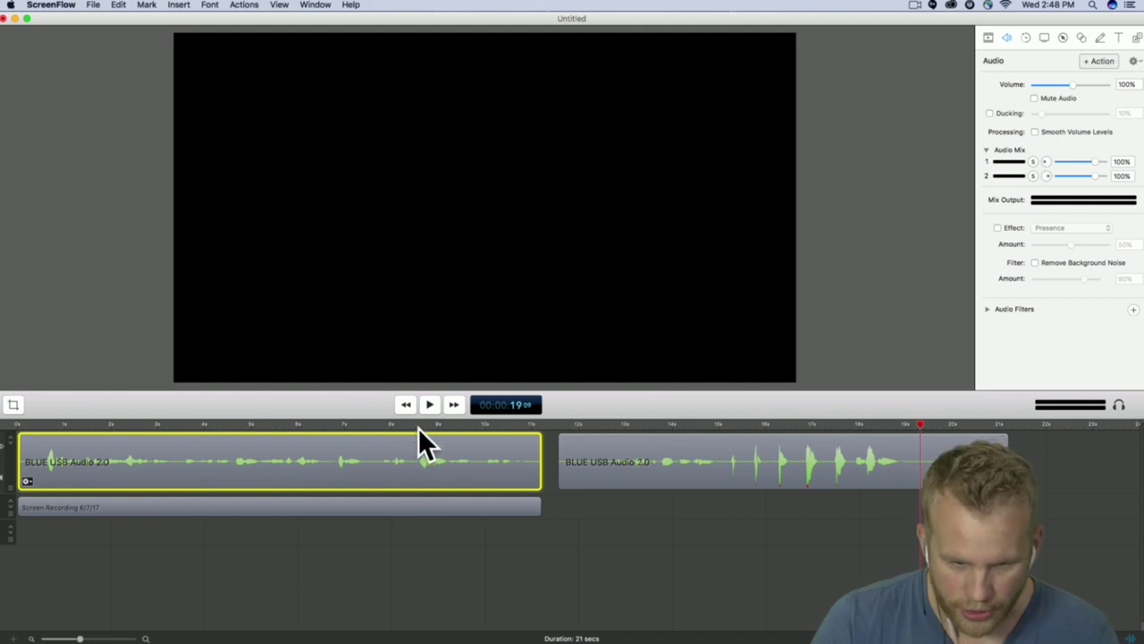
left_click(404, 423)
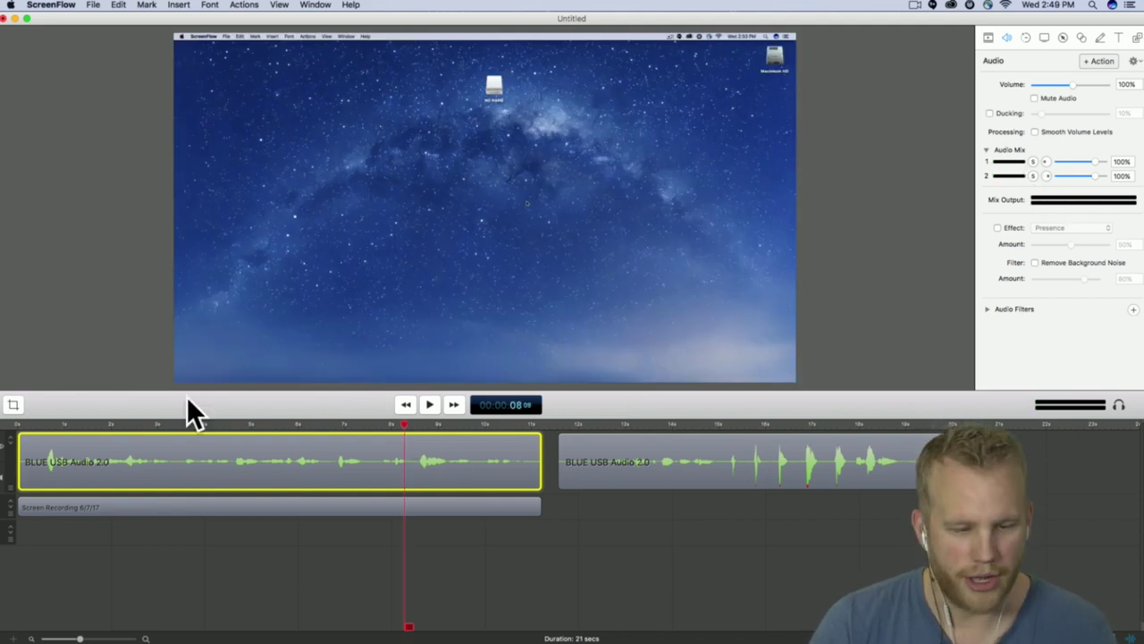
left_click(20, 424)
key("space")
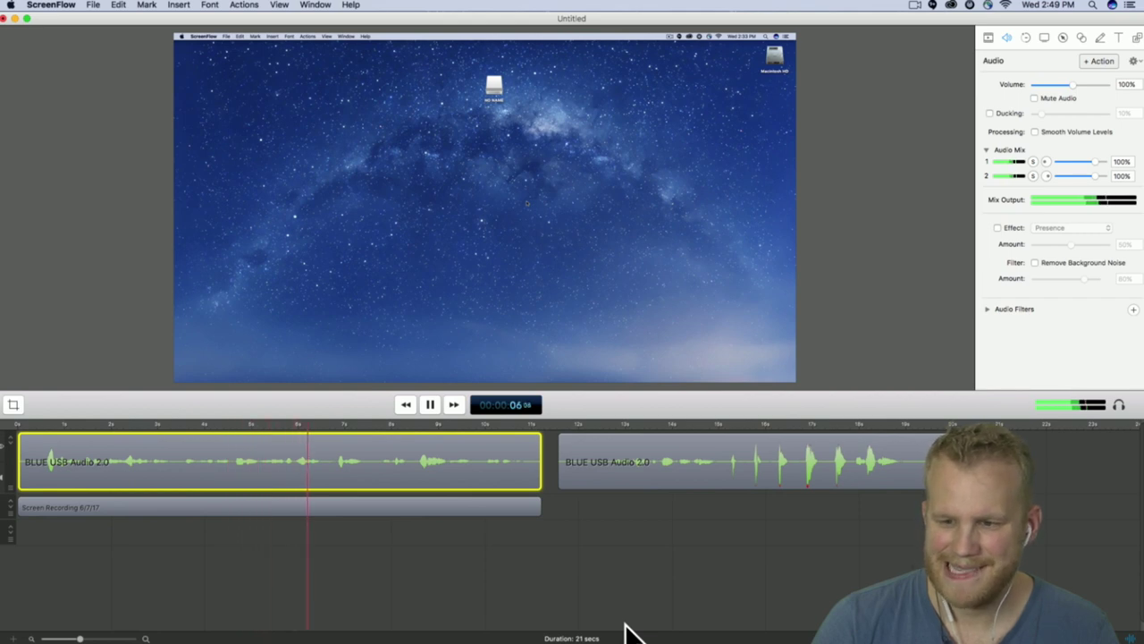
key("space")
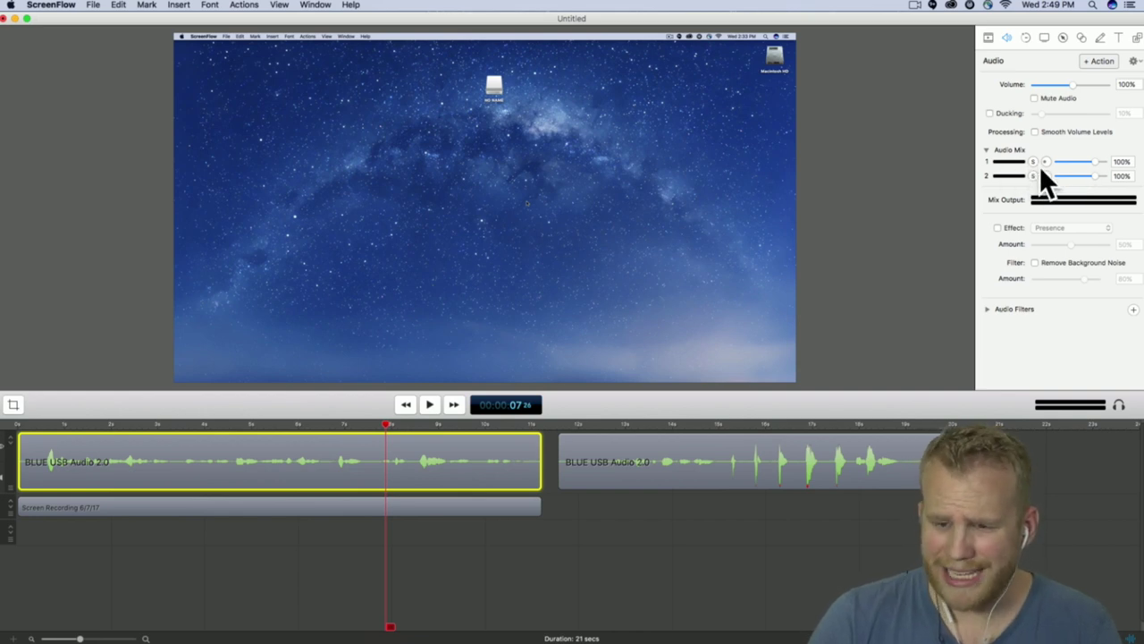
- Solo channel 1 in the first microphone clip's Audio Mix and play the clip from near its start
left_click(32, 427)
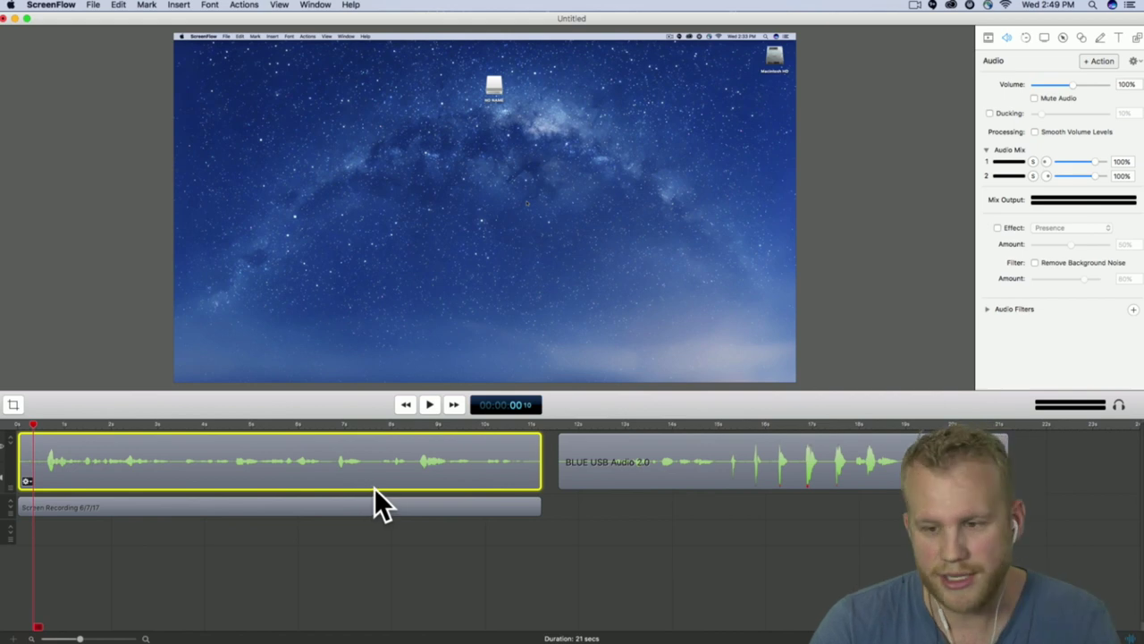
left_click(1034, 162)
key("space")
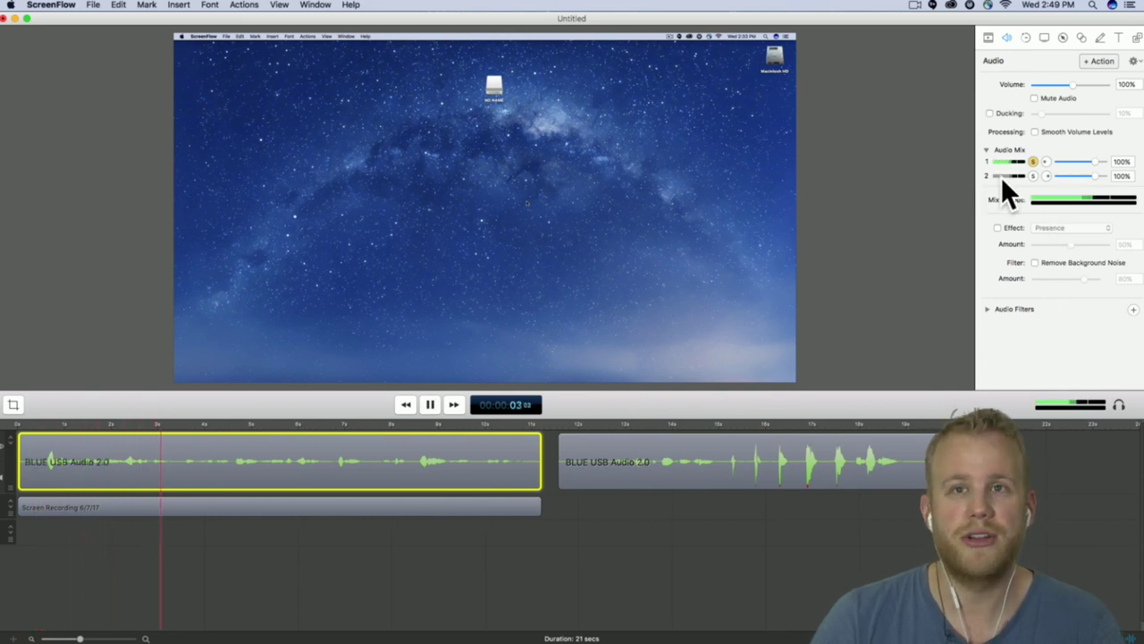
key("space")
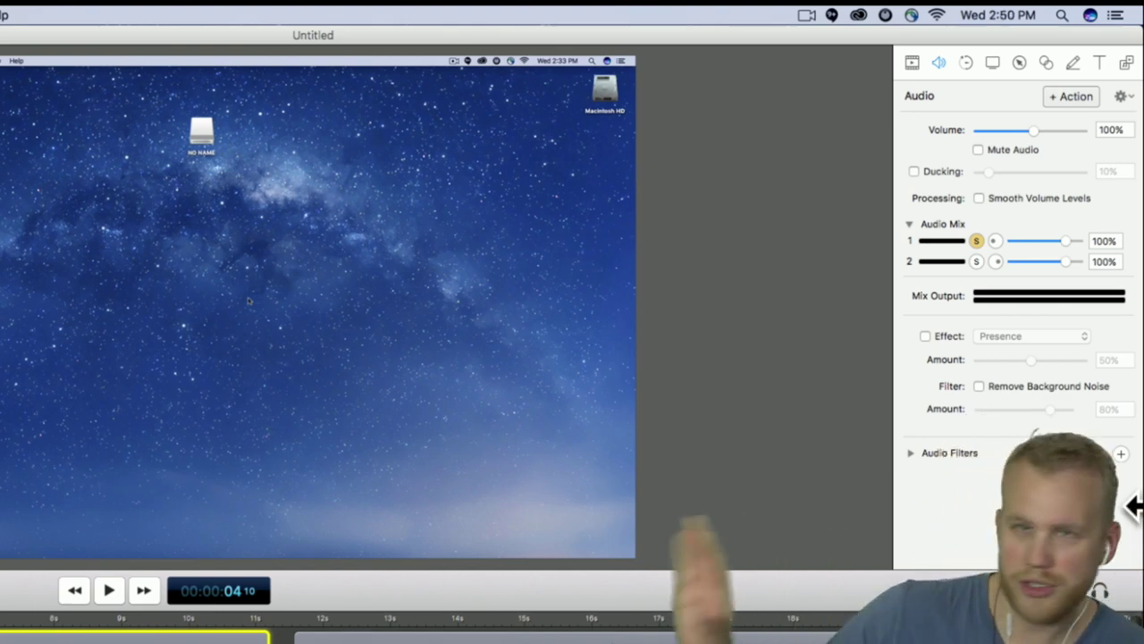
- Lower channel 1 of the first clip to 28% with its solo turned off, and raise channel 2 to 125%
mouse_move(1067, 248)
left_mouse_down()
mouse_move(1047, 252)
mouse_move(1070, 256)
left_mouse_up()
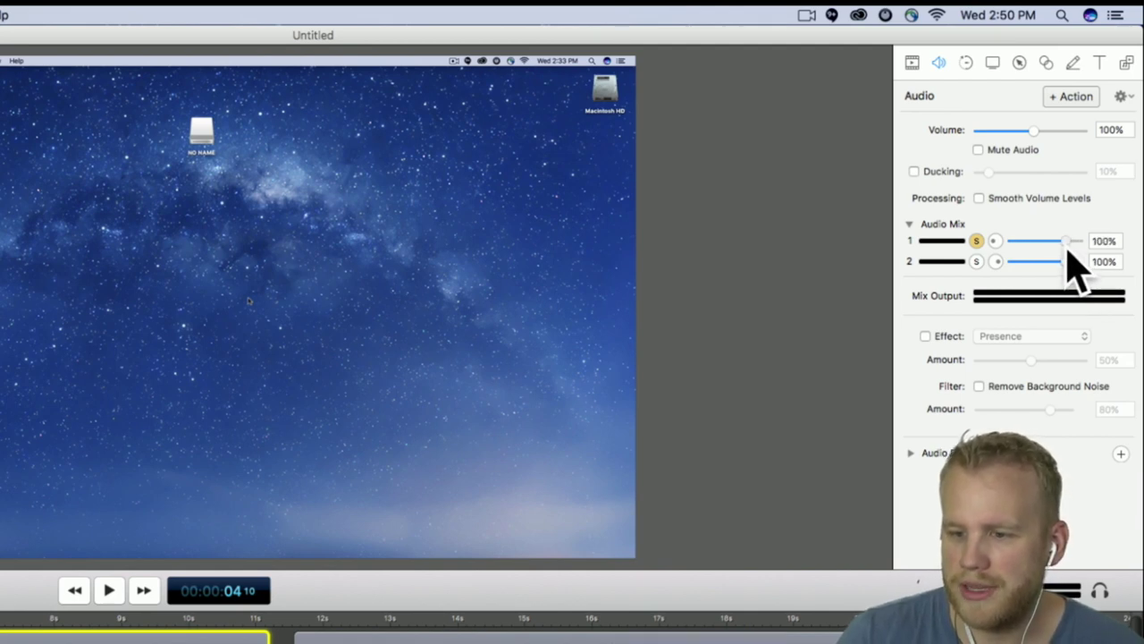
left_click(996, 242)
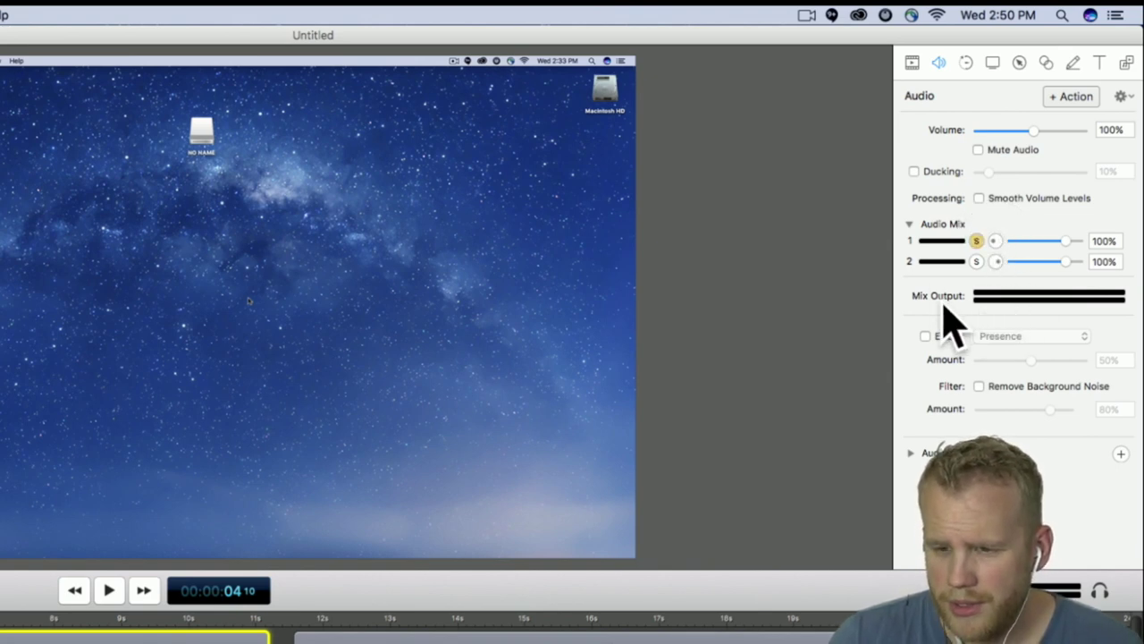
left_click_drag(1064, 241, 999, 256)
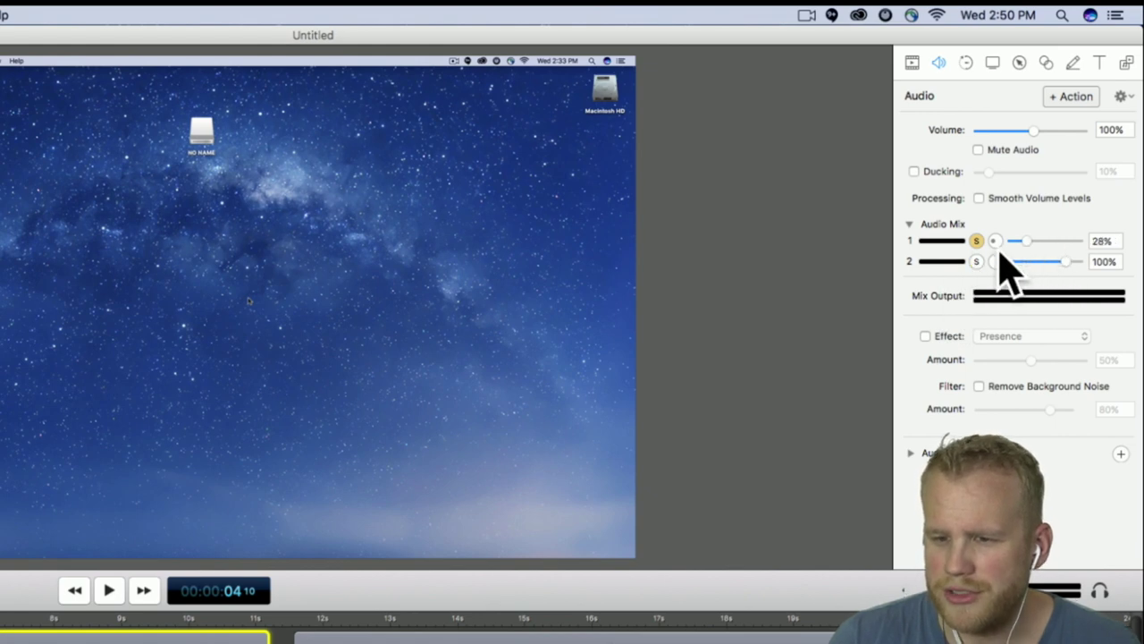
left_click(976, 241)
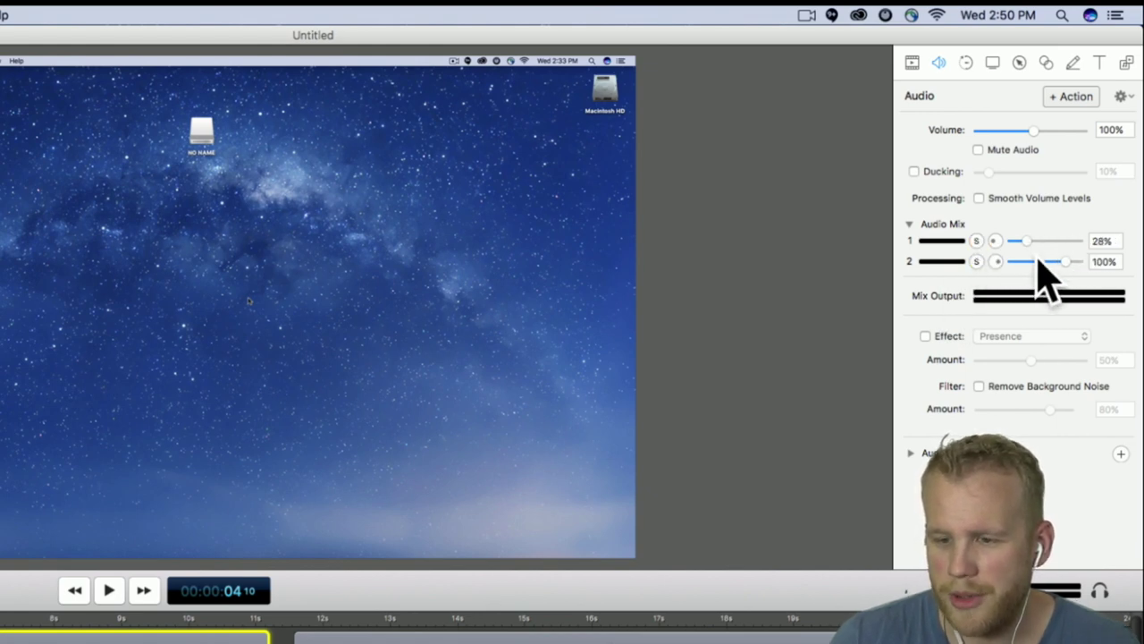
left_click_drag(1064, 262, 1081, 269)
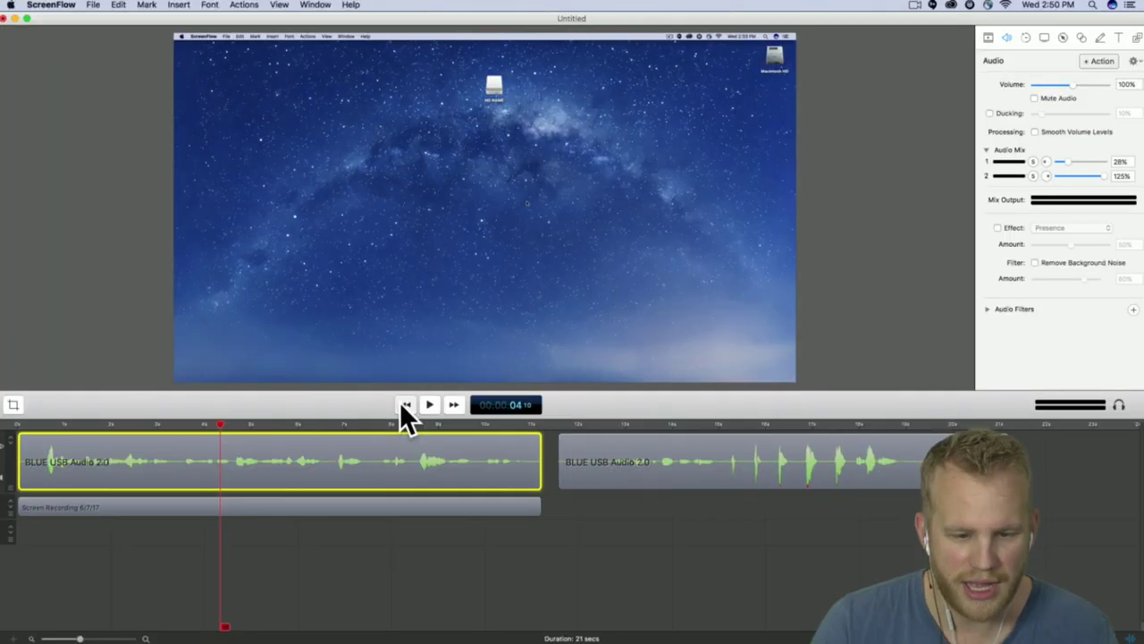
- Play the first microphone clip from the start to check the unbalanced channel levels
left_click(406, 405)
key("space")
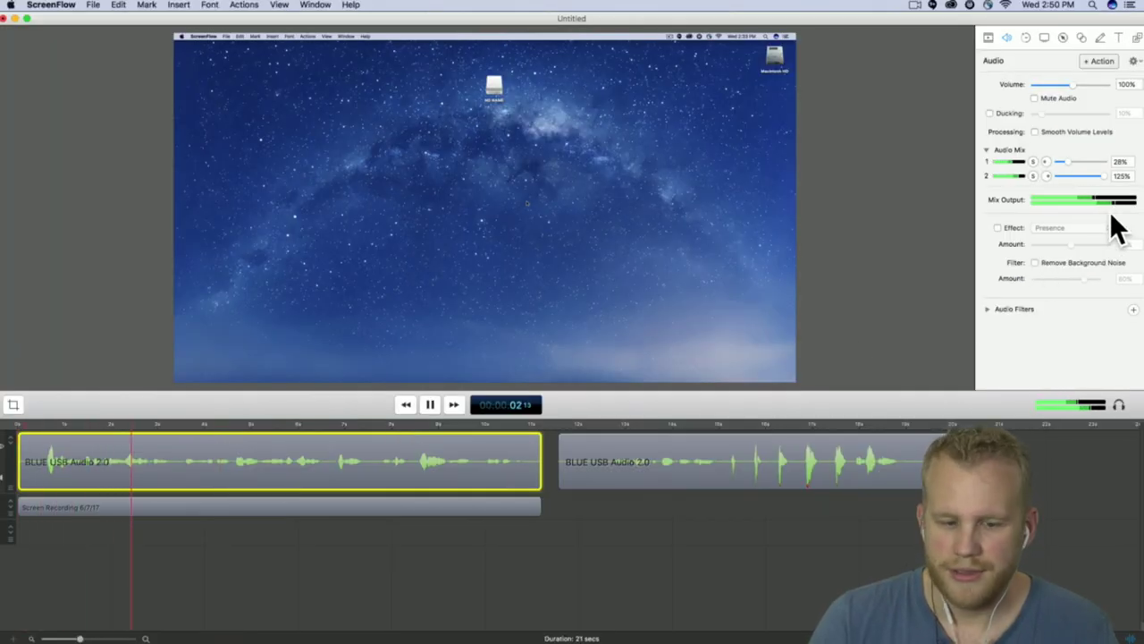
key("space")
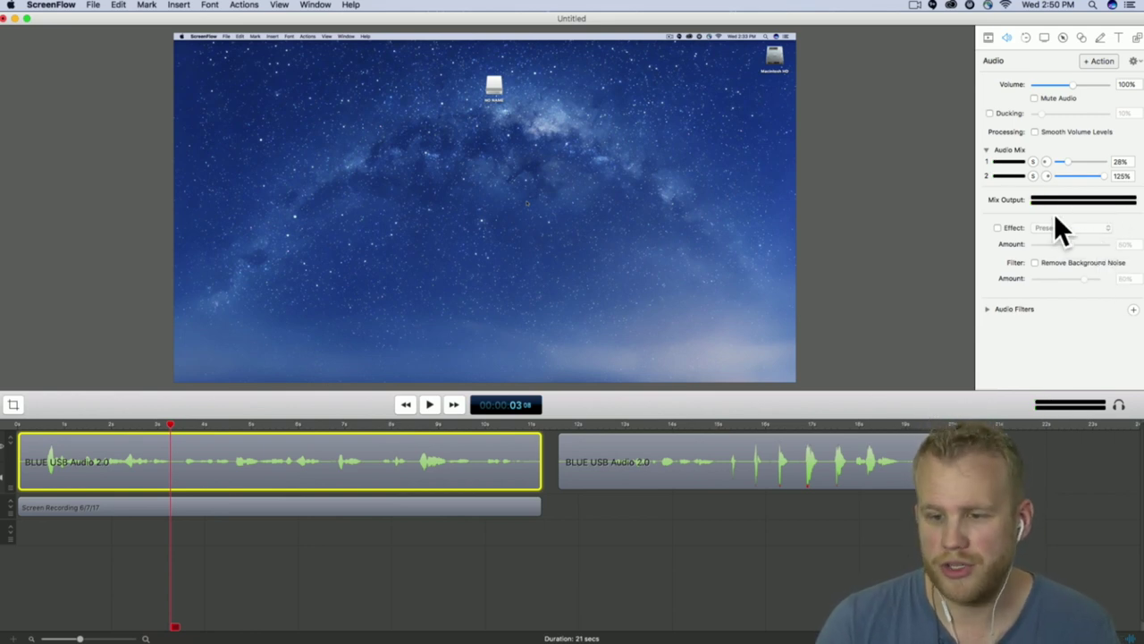
- Set both Audio Mix channels of the first microphone clip to 100% and collapse the Audio Mix controls
double_click(1121, 161)
type("100")
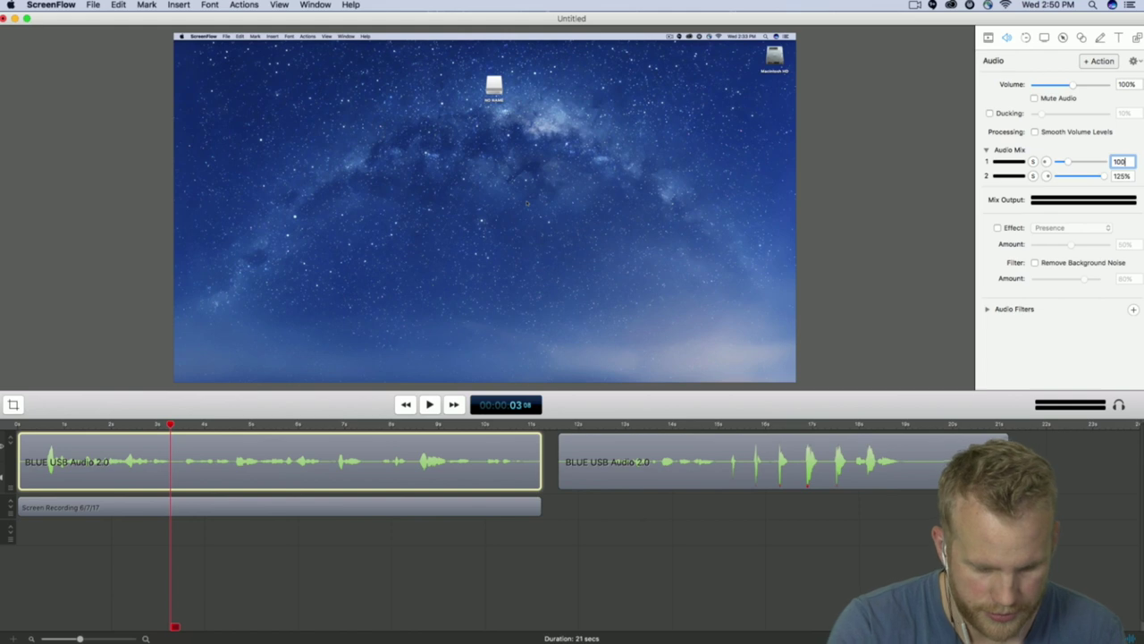
key("Return")
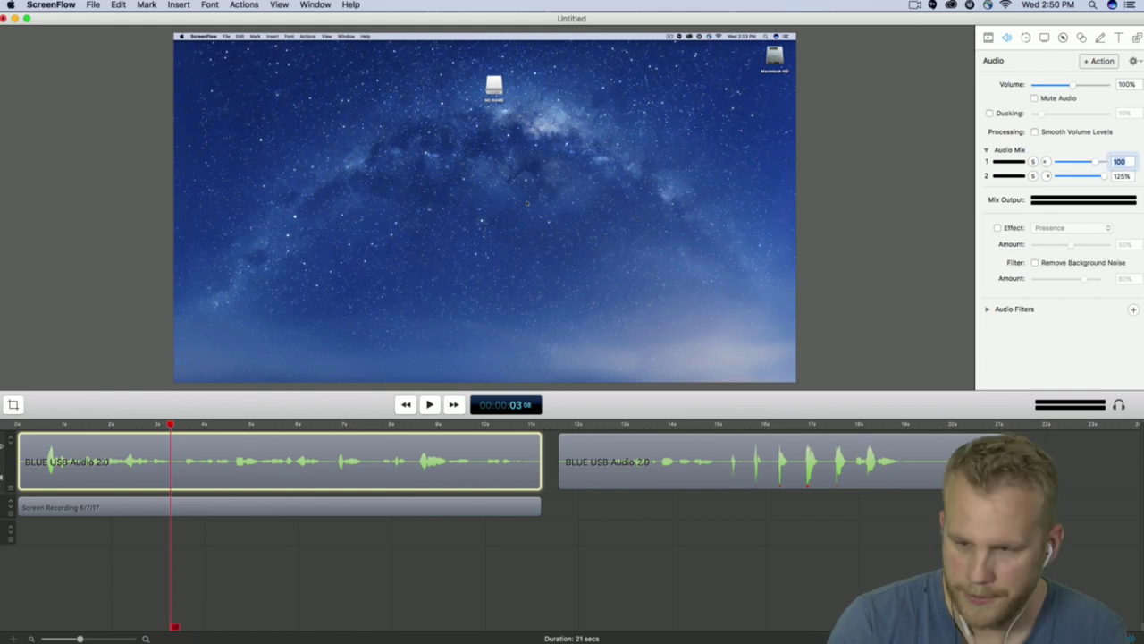
double_click(1122, 175)
type("100")
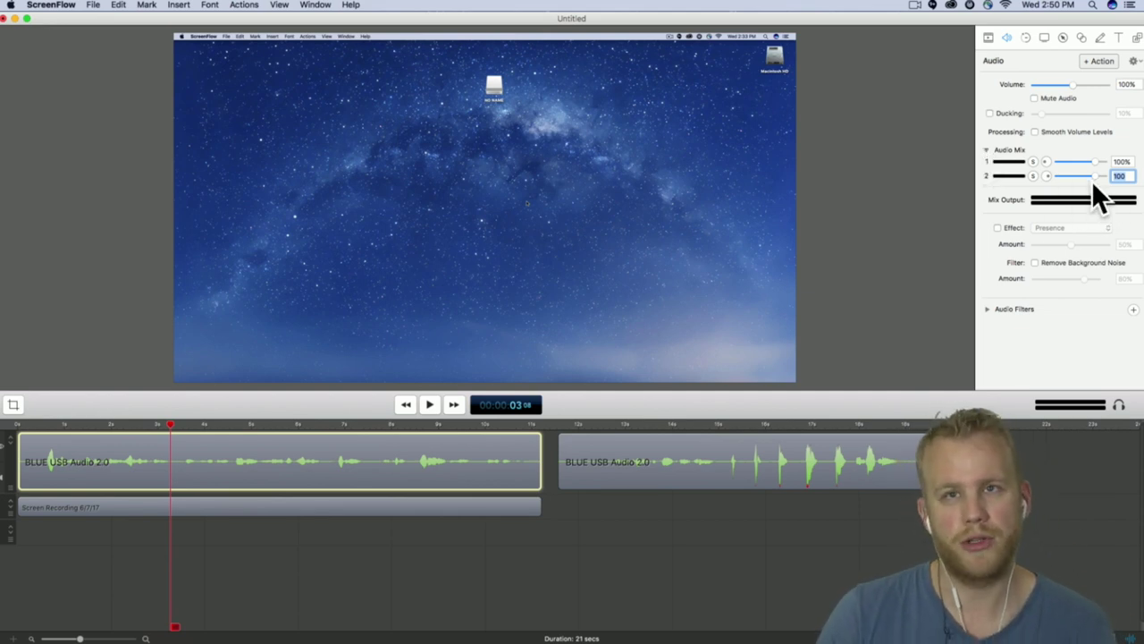
left_click(986, 151)
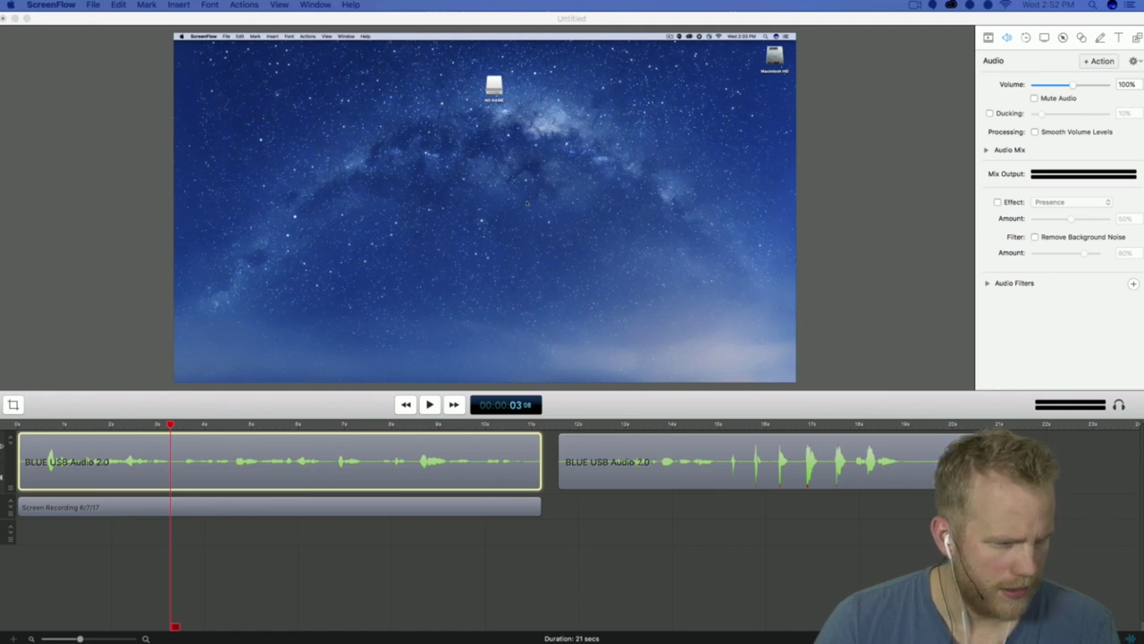
- Enable the Presence audio effect on the second microphone clip, then deselect the clip
left_click(800, 536)
left_click(761, 454)
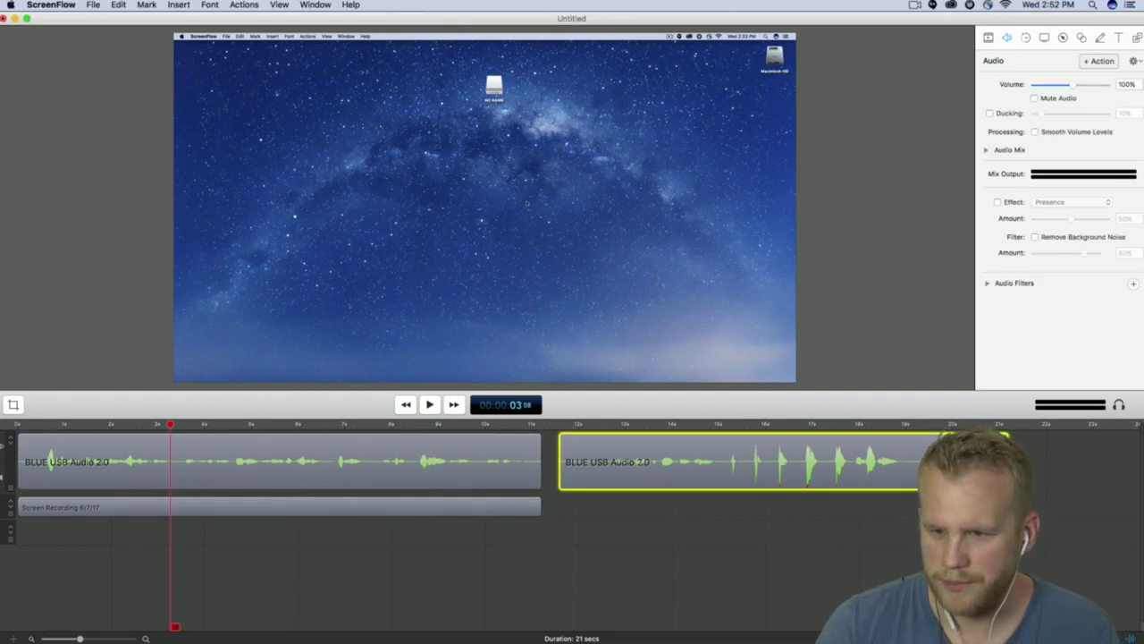
left_click(1019, 202)
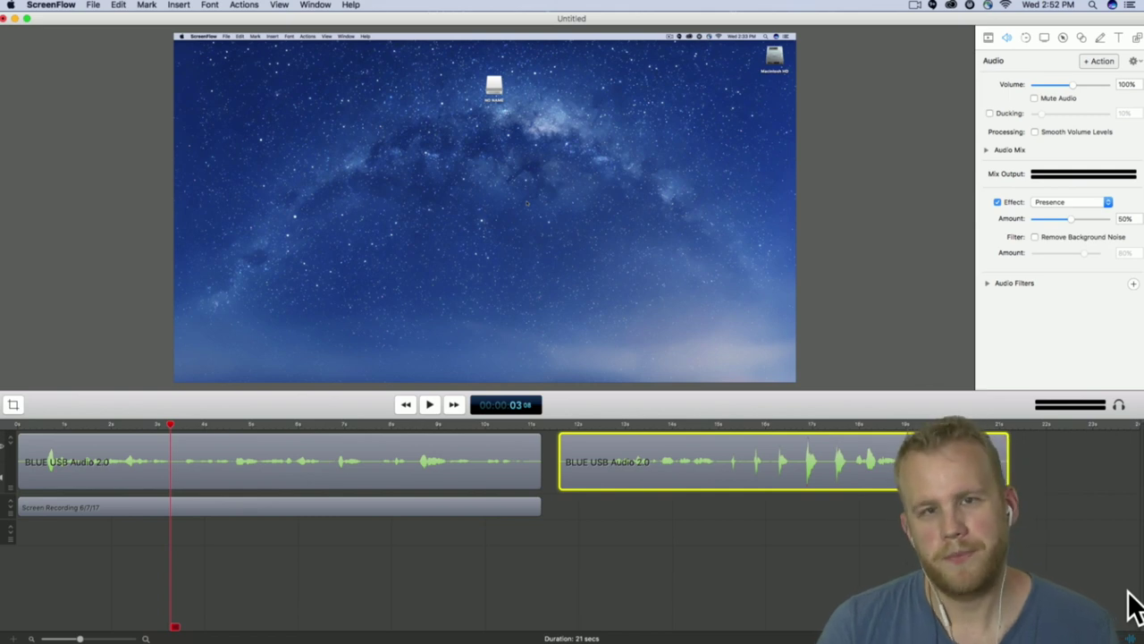
left_click(105, 532)
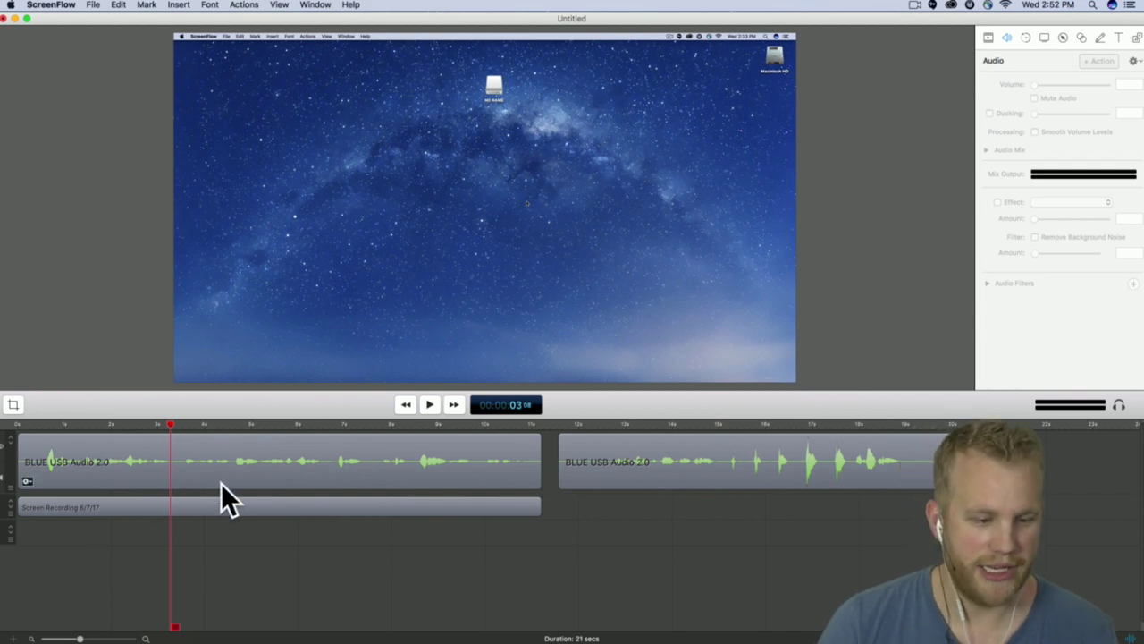
- Move the playhead near the first microphone clip's start and apply the Cathedral audio effect to that clip at 100%
left_click(26, 433)
left_click(468, 454)
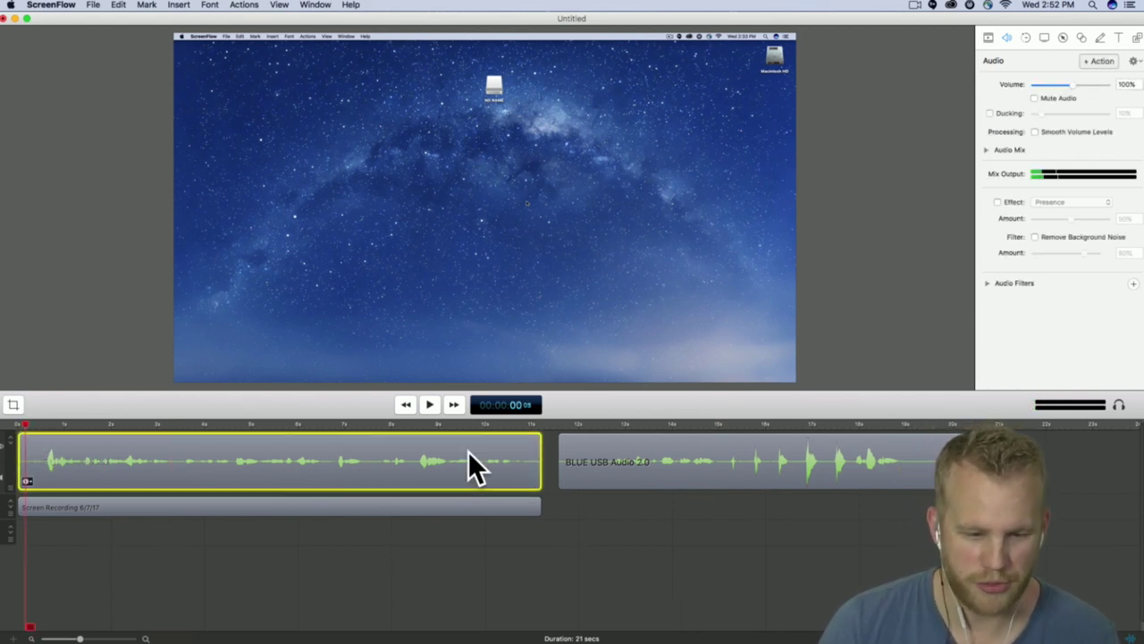
left_click(1010, 202)
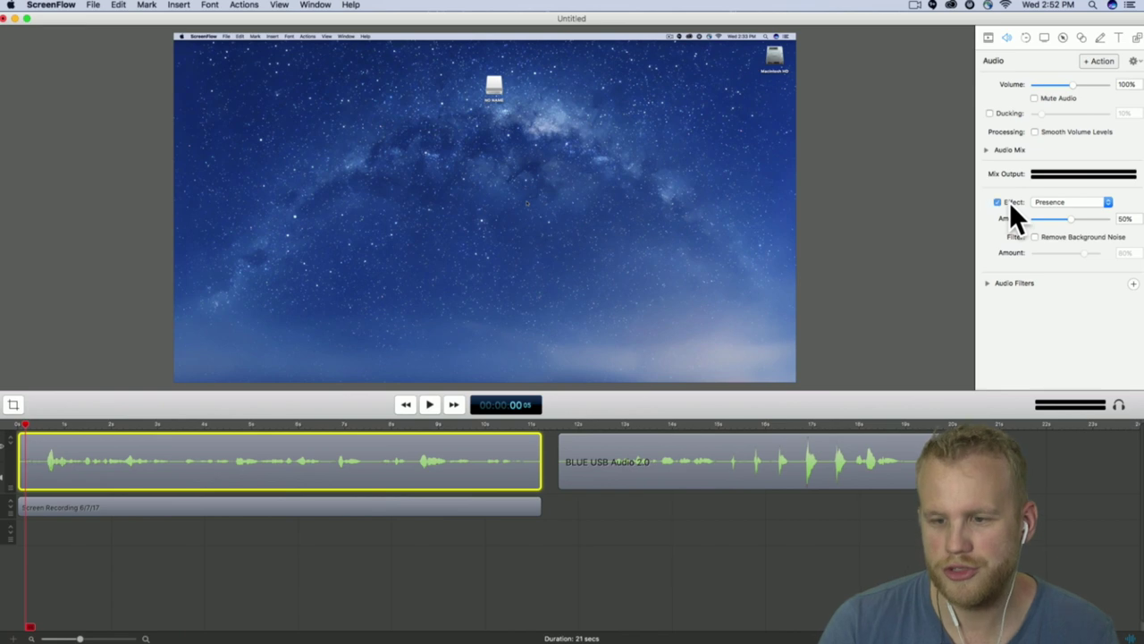
left_click(1106, 204)
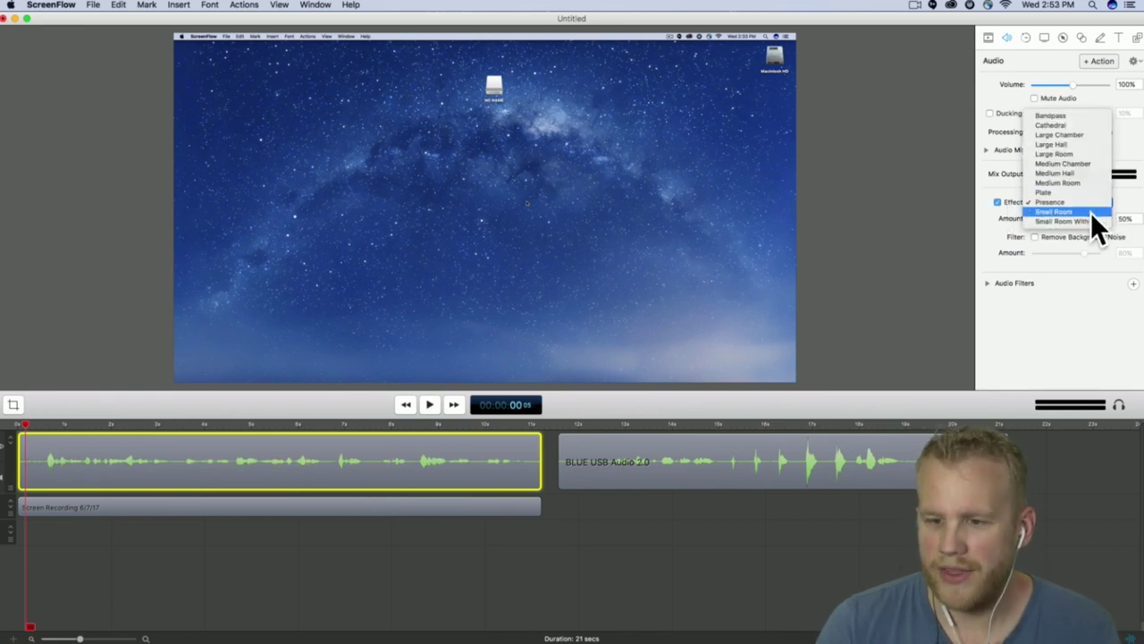
left_click(1051, 138)
left_click_drag(1078, 220, 1114, 242)
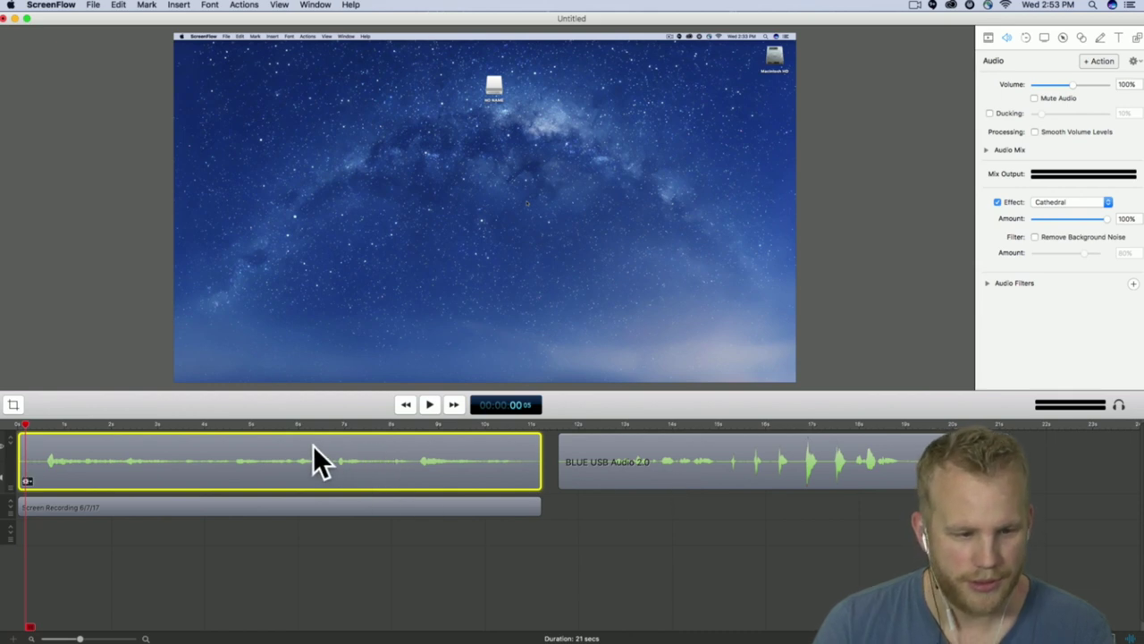
- Play the first microphone clip with the Cathedral effect applied
key("space")
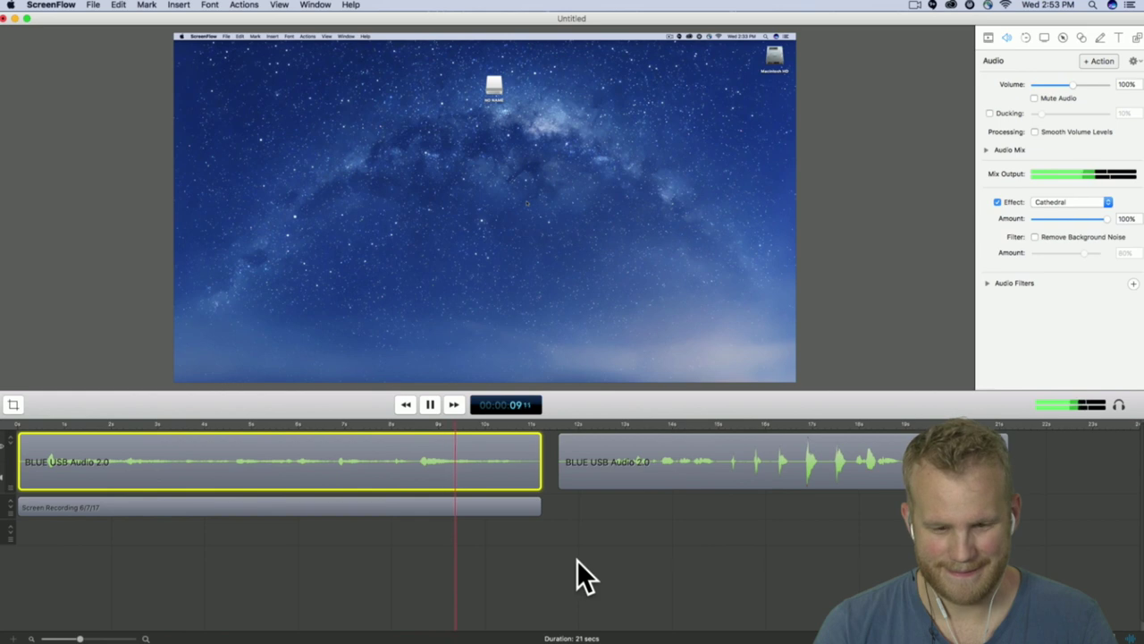
key("space")
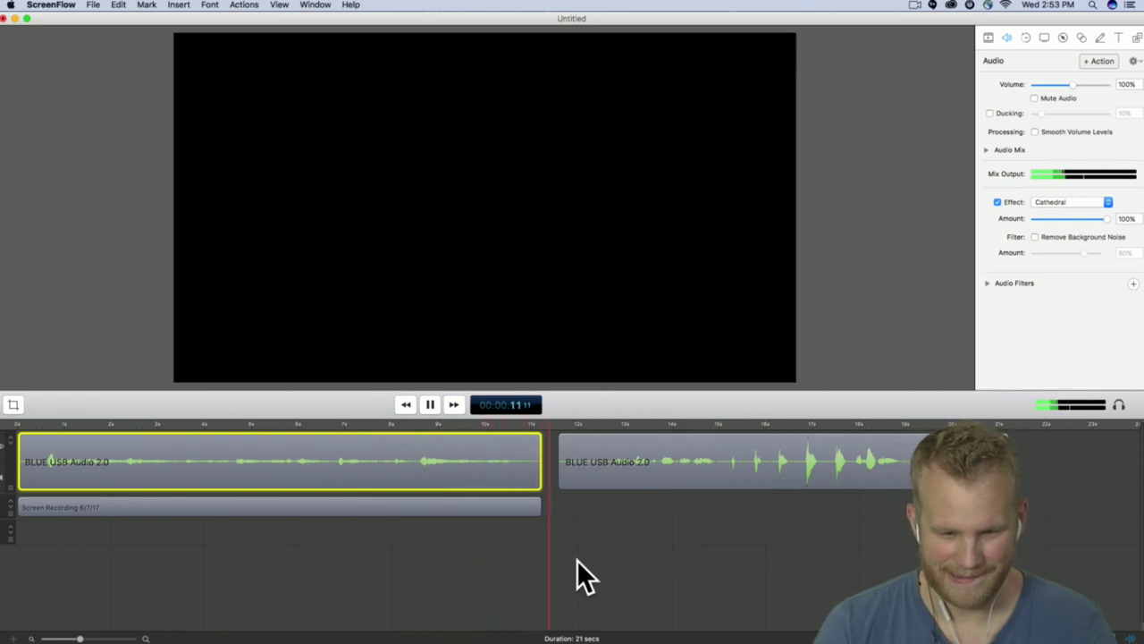
- Switch the first microphone clip's audio effect to Small Room and play the clip from the start
left_click(1080, 204)
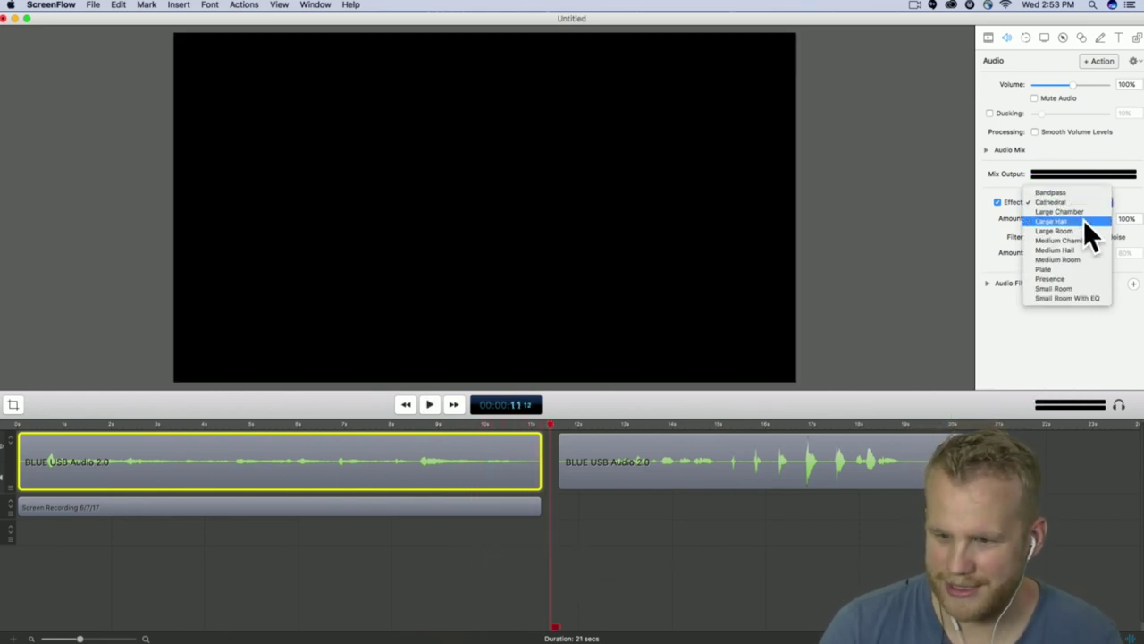
left_click(1104, 287)
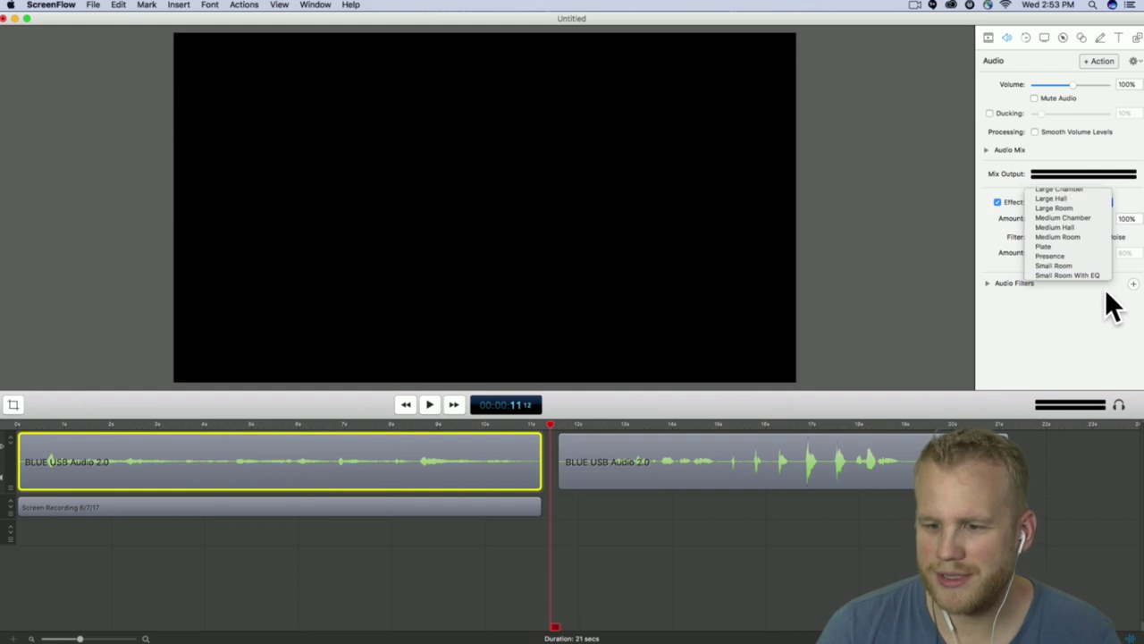
left_click(404, 407)
key("space")
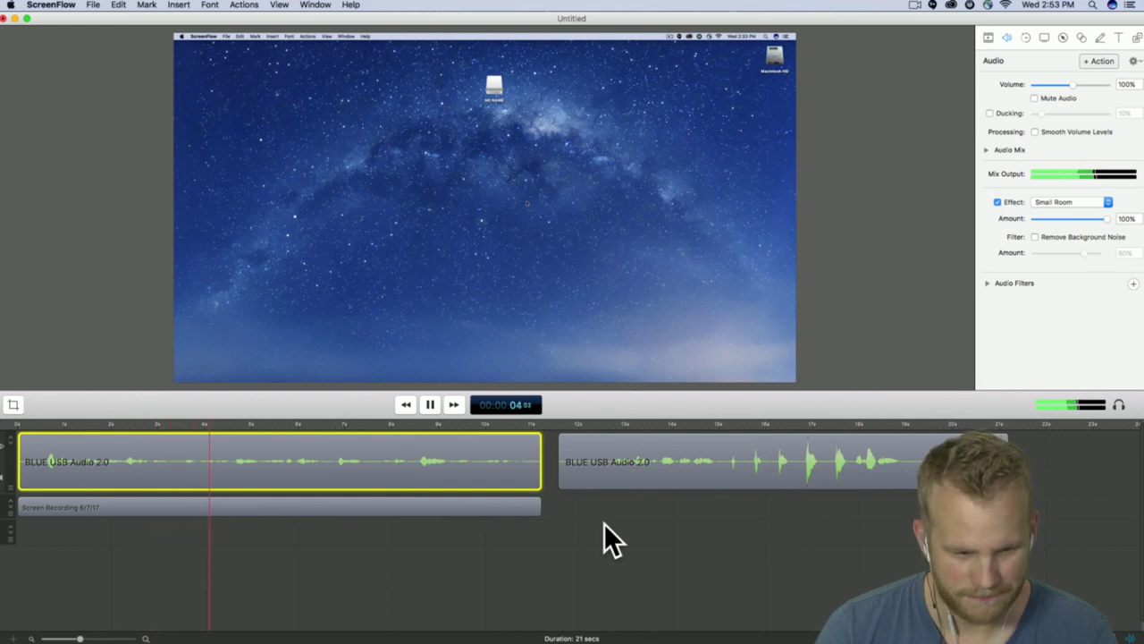
key("space")
- Change the first microphone clip's audio effect to Medium Chamber and play the clip from the start
left_click(1108, 204)
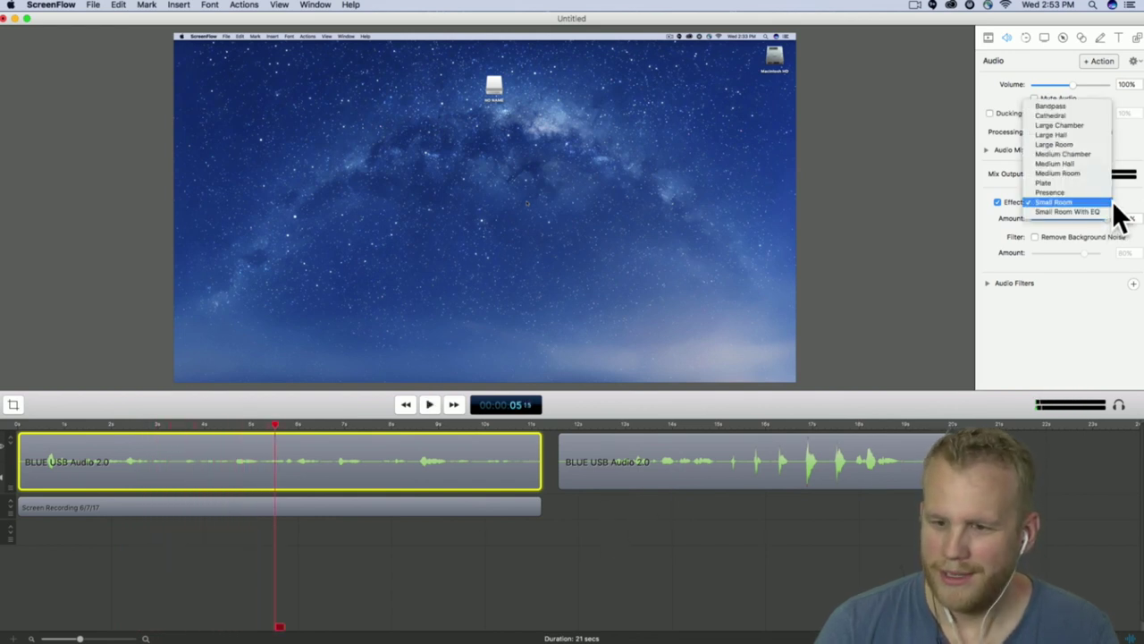
left_click(1081, 155)
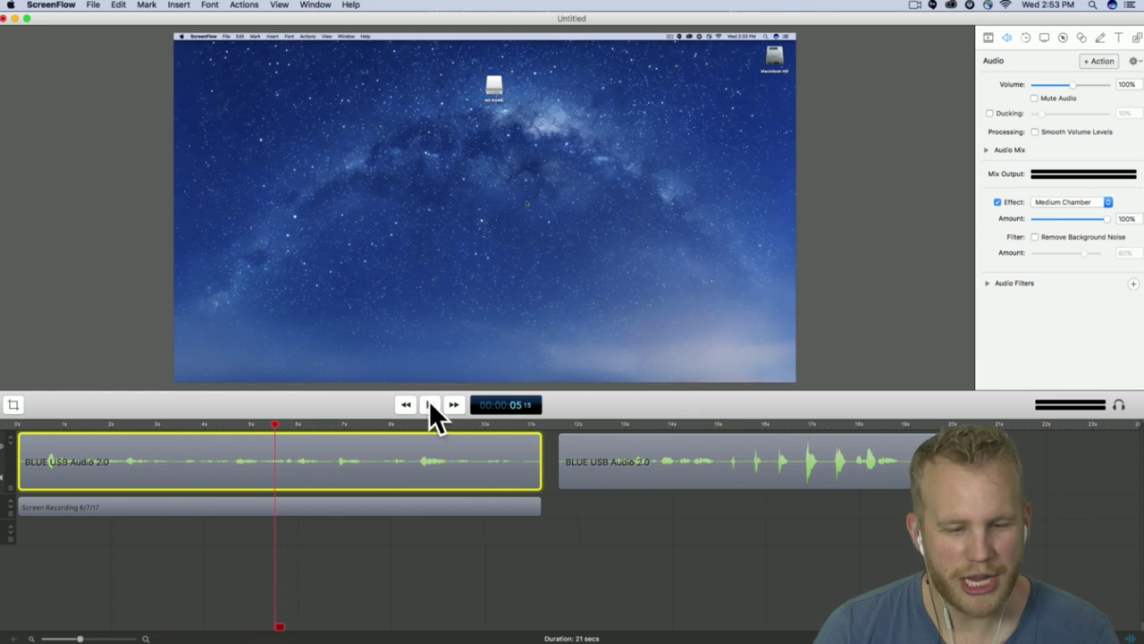
left_click(406, 405)
key("space")
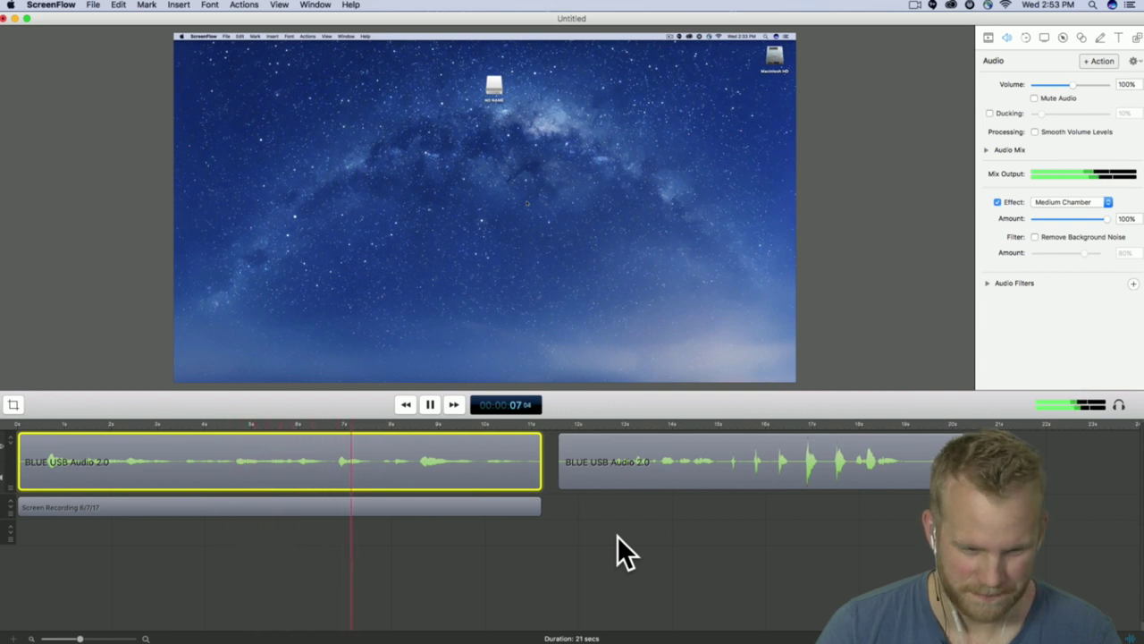
key("space")
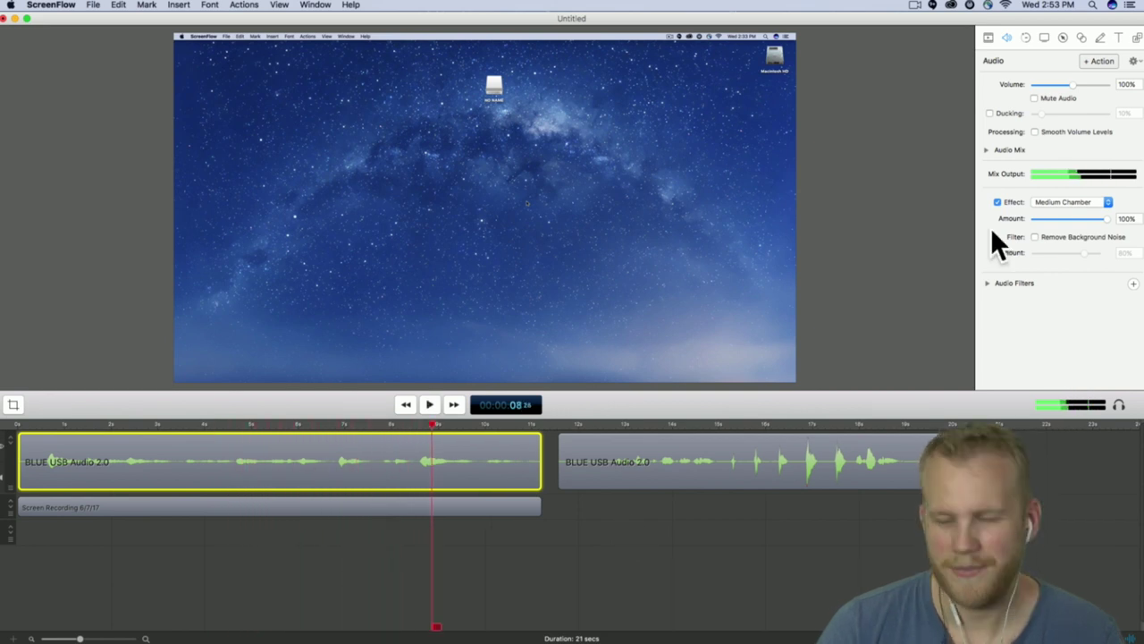
- Set the first microphone clip's audio effect back to Cathedral and play the clip from the start
left_click(1111, 204)
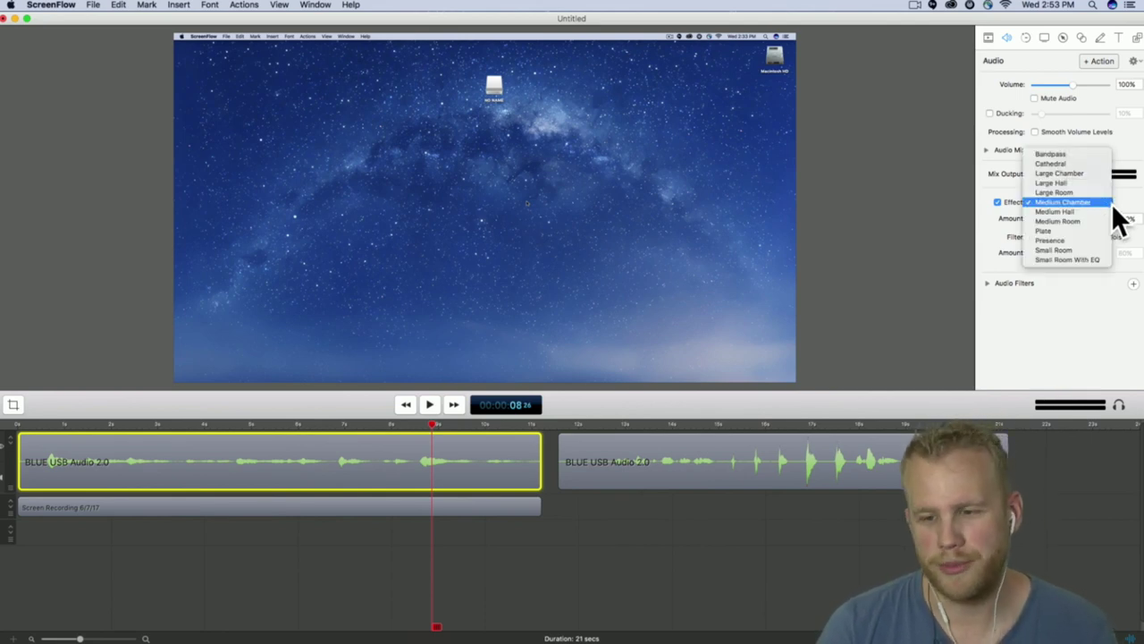
left_click(1109, 203)
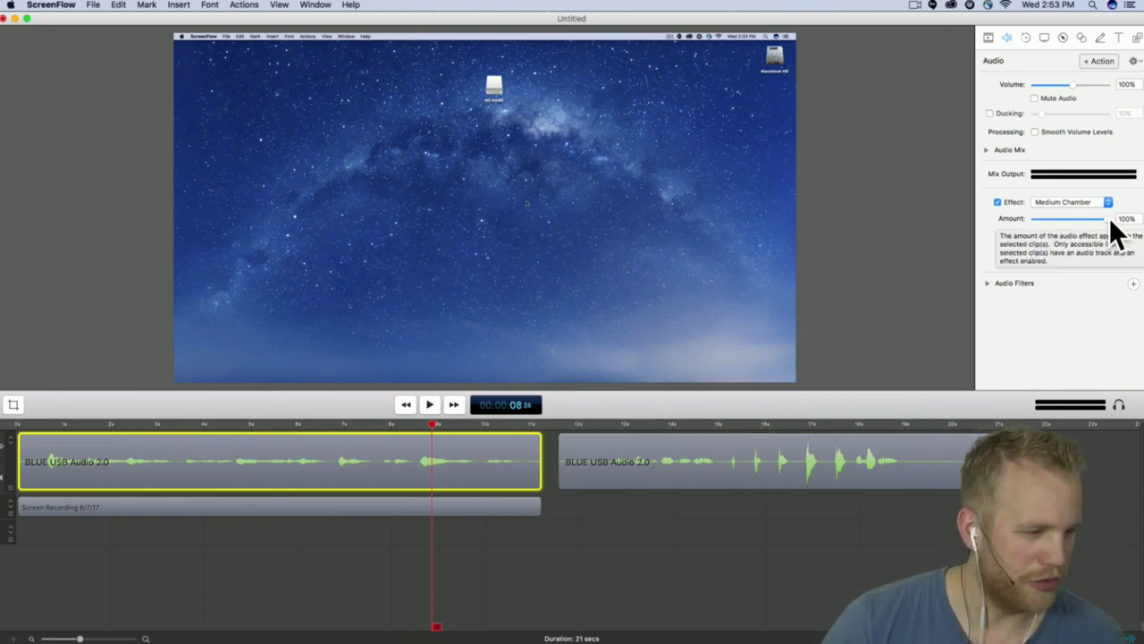
left_click(1107, 202)
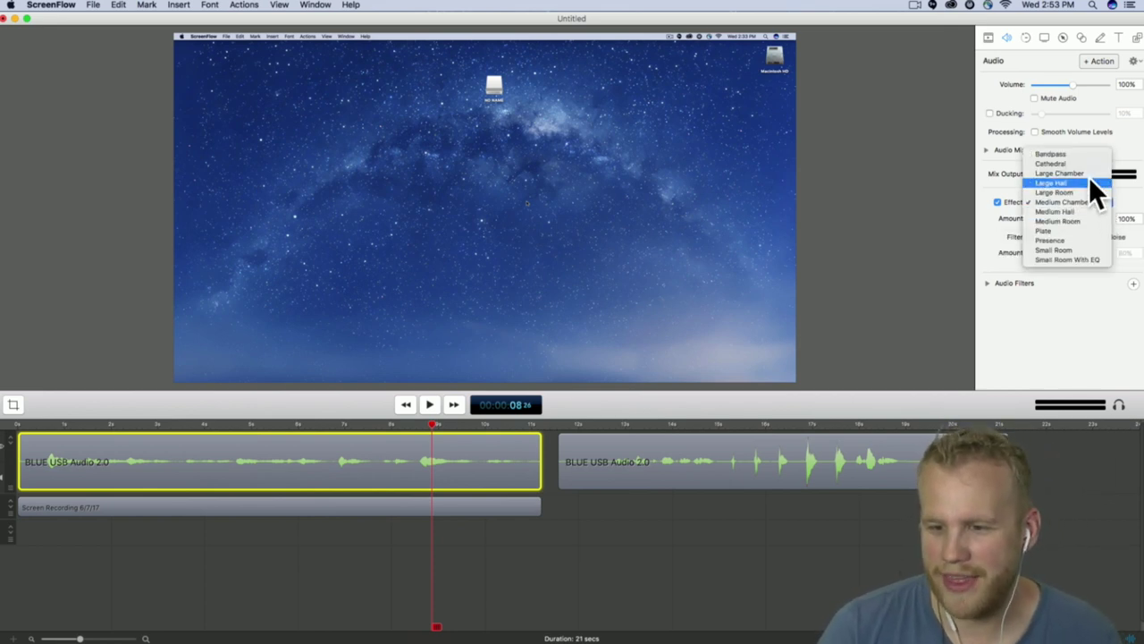
left_click(1073, 167)
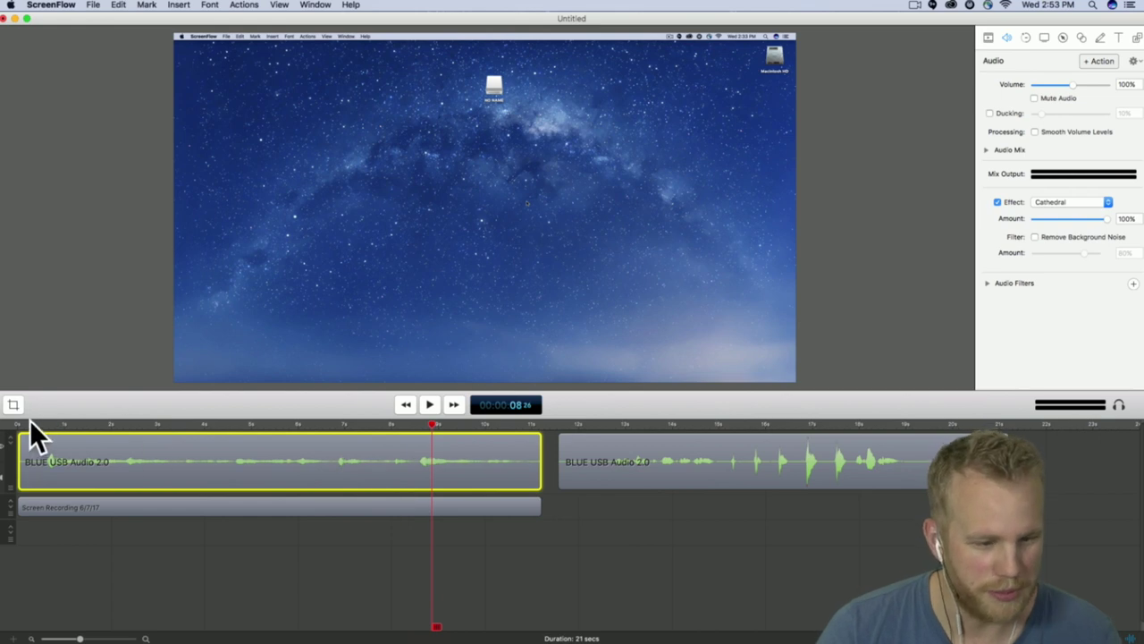
key("space")
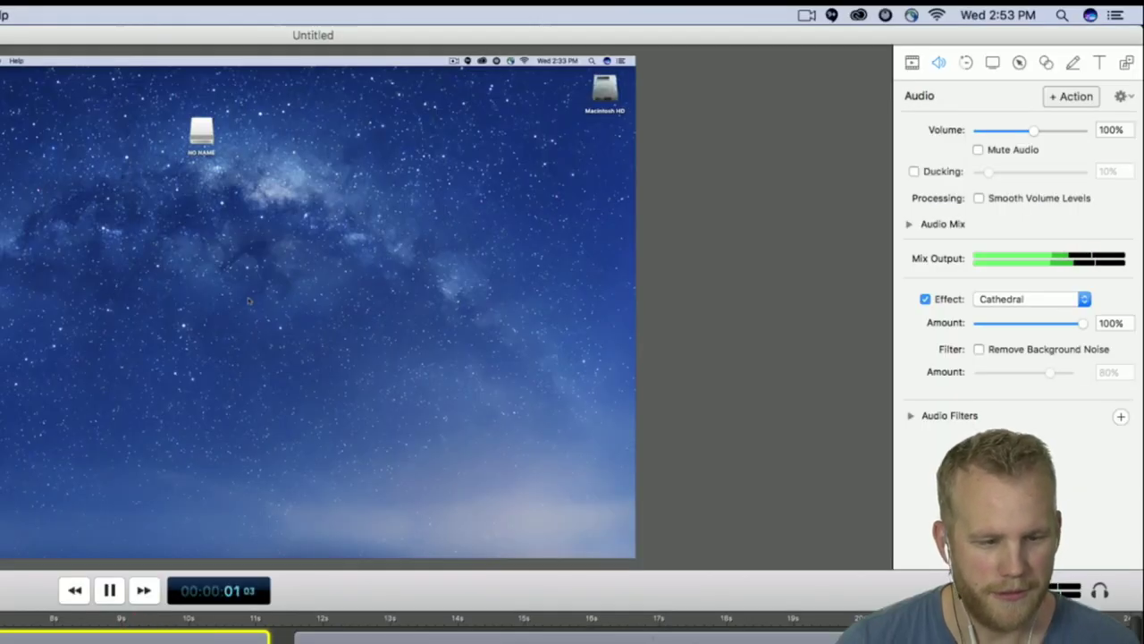
key("space")
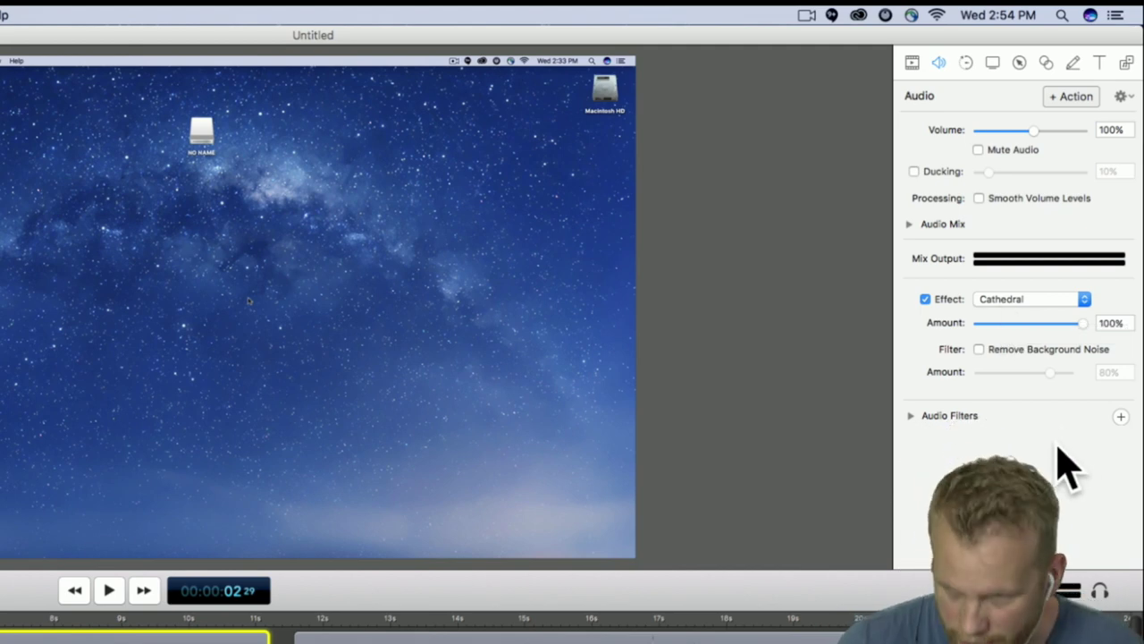
- Disable the audio effect on the first microphone clip and play the clip from the start
left_click(1085, 300)
left_click(1085, 300)
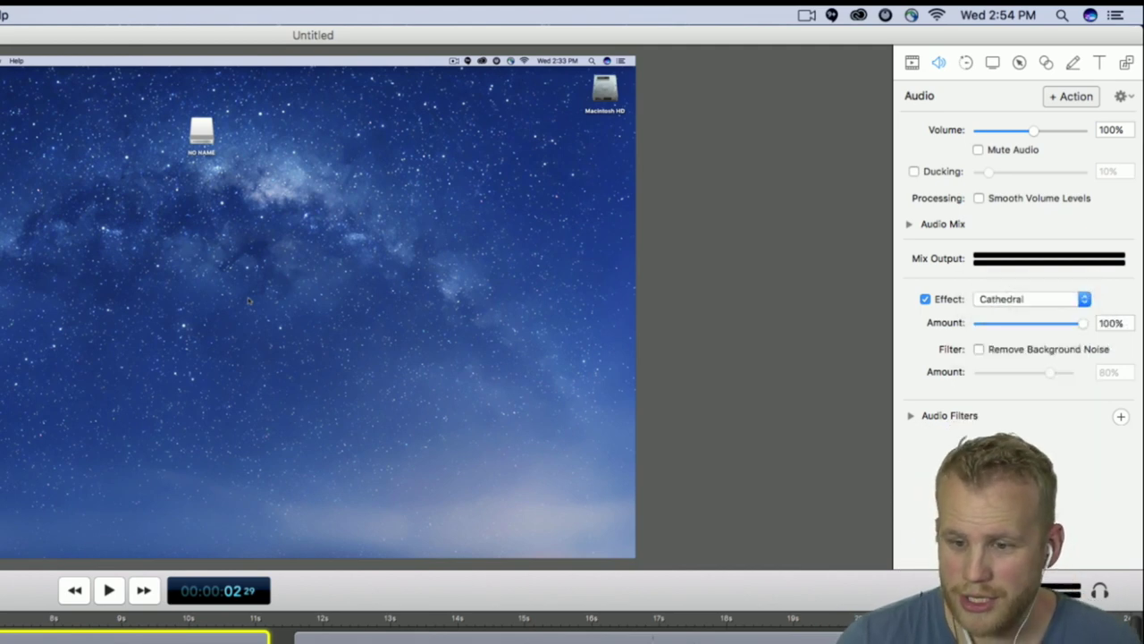
left_click(926, 300)
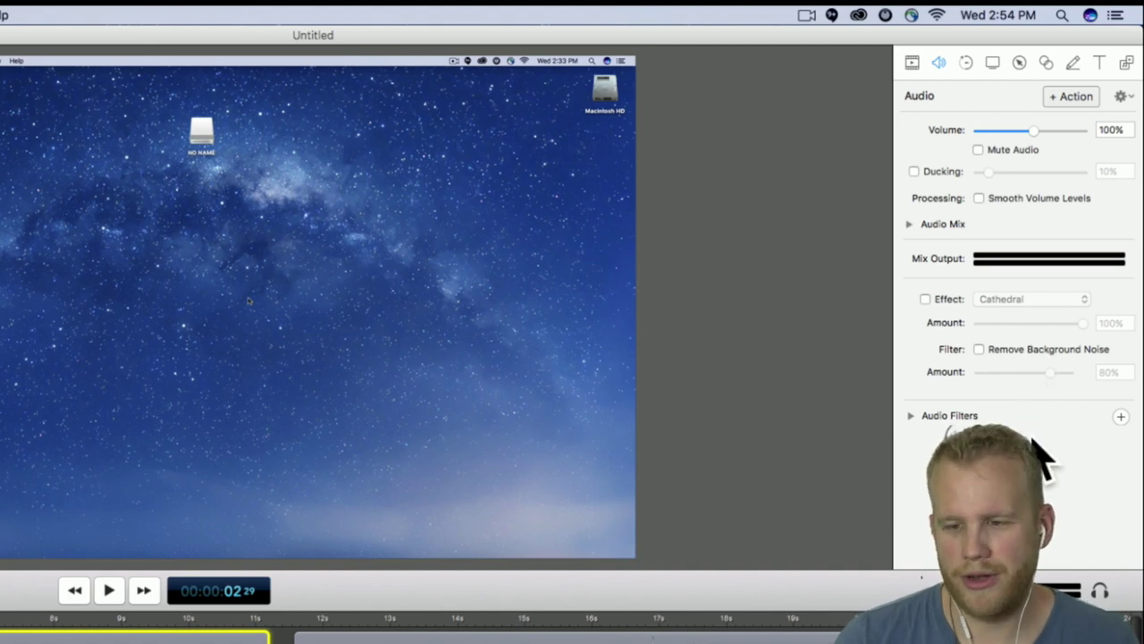
left_click(979, 349)
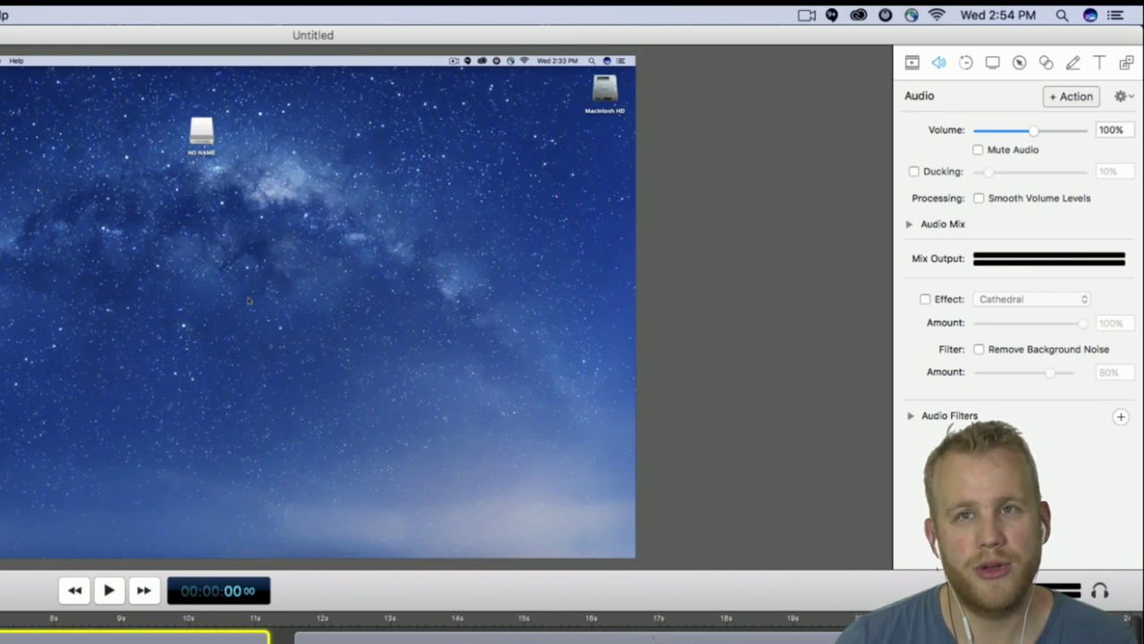
key("space")
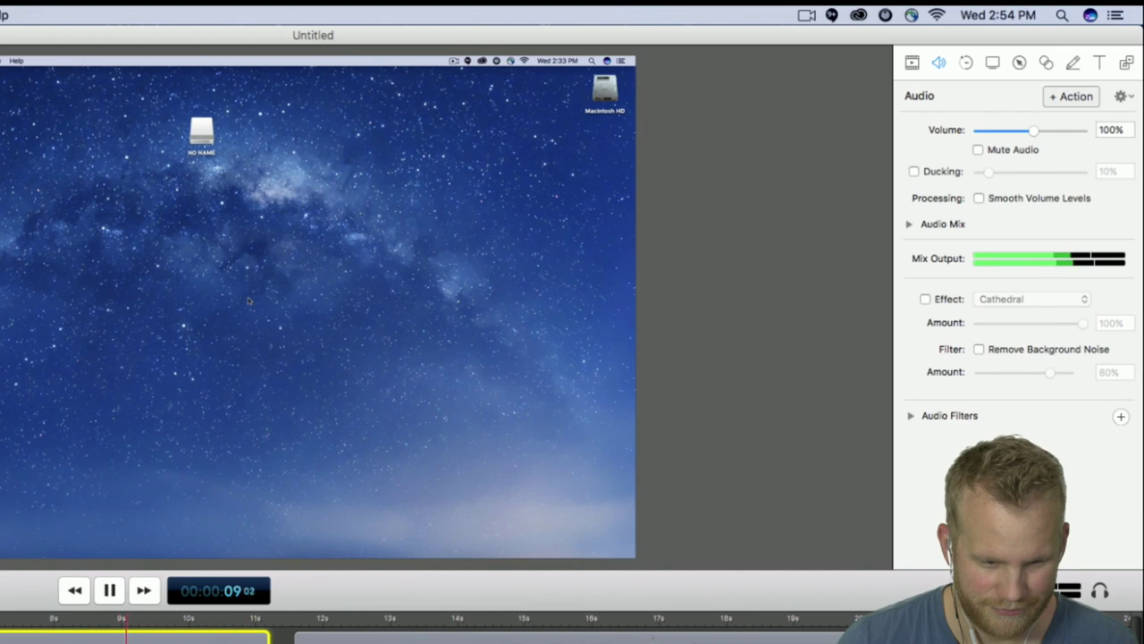
key("space")
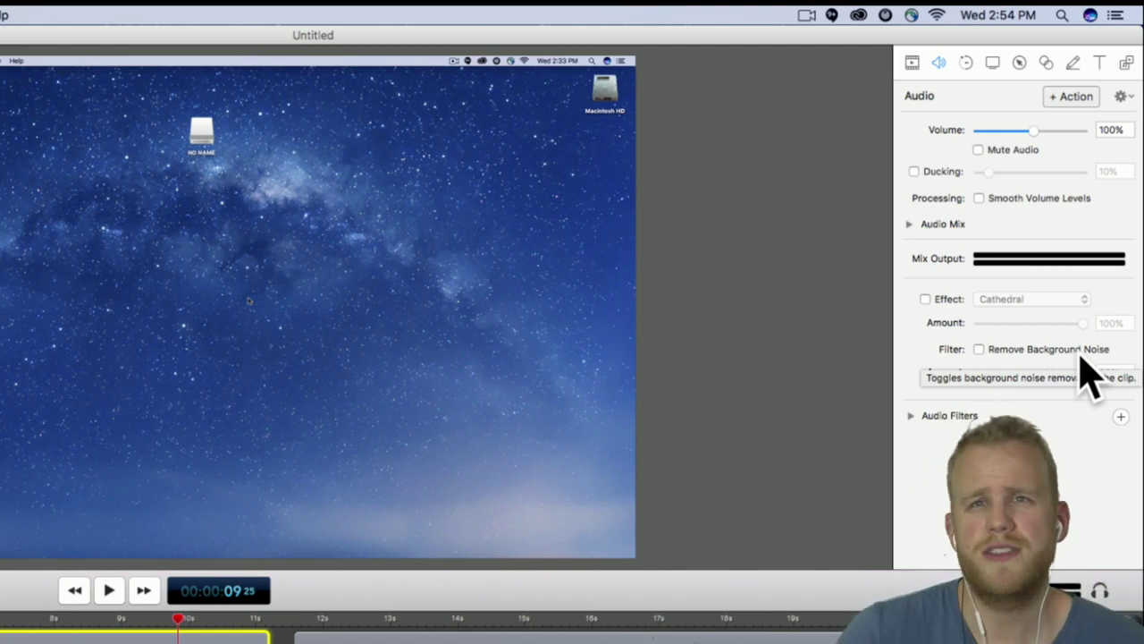
- Enable Remove Background Noise on the first microphone clip at 100% and play the clip from the start
left_click(979, 349)
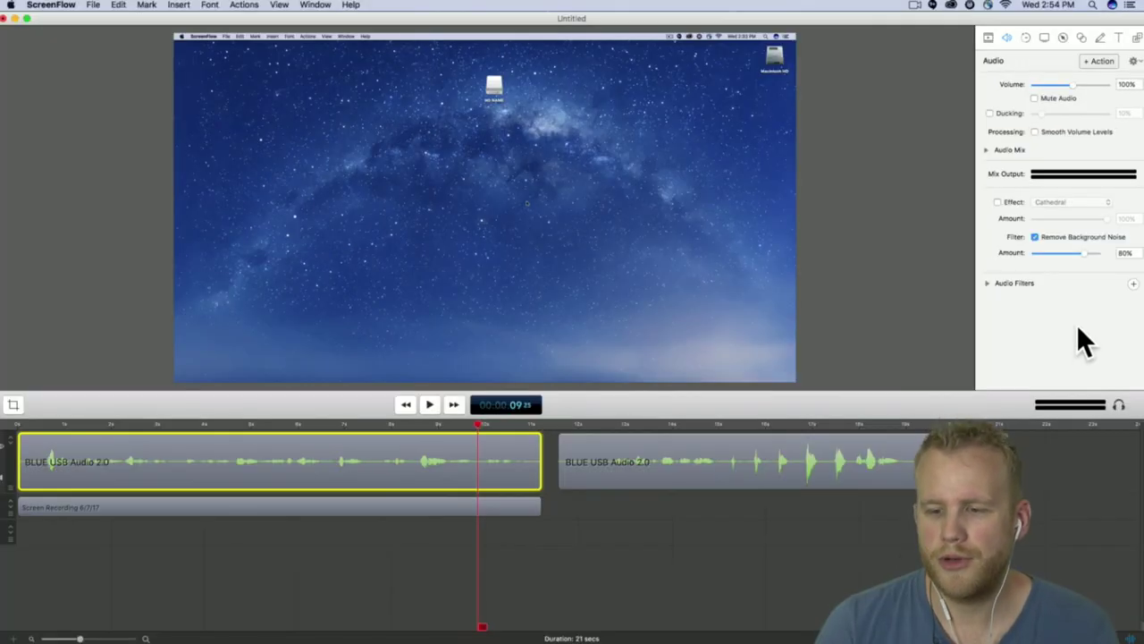
left_click_drag(1081, 253, 1102, 254)
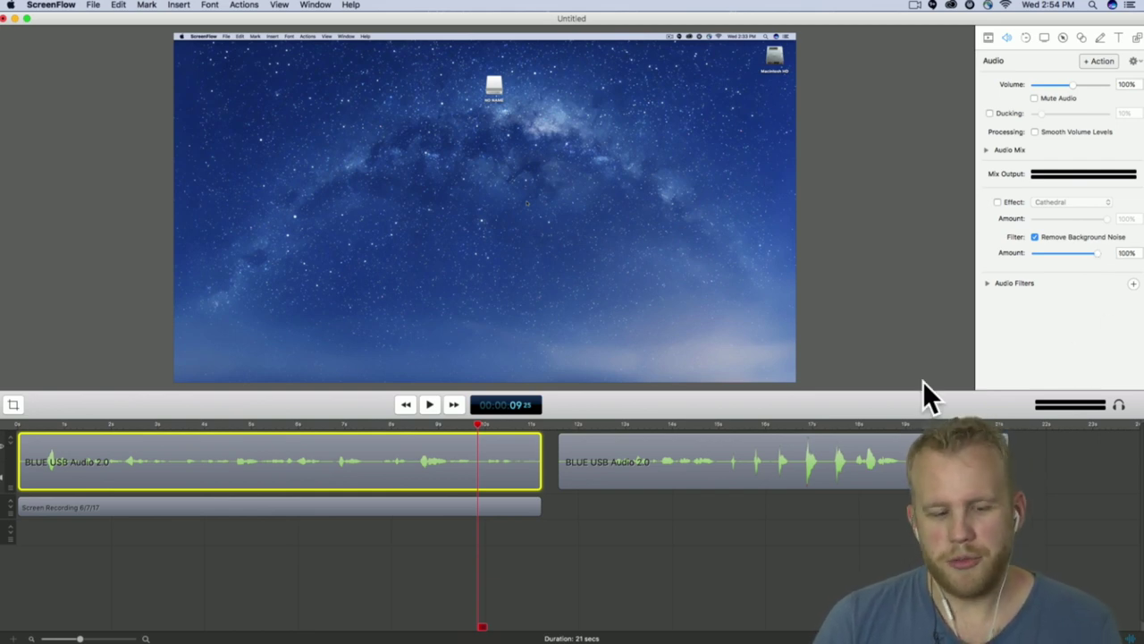
left_click(406, 404)
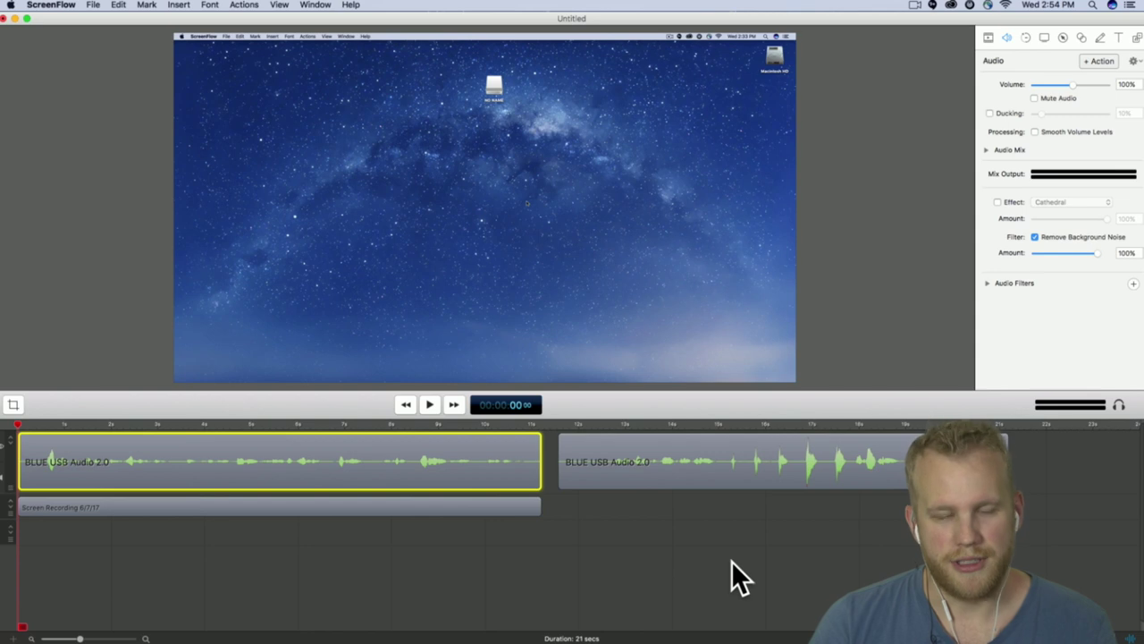
key("space")
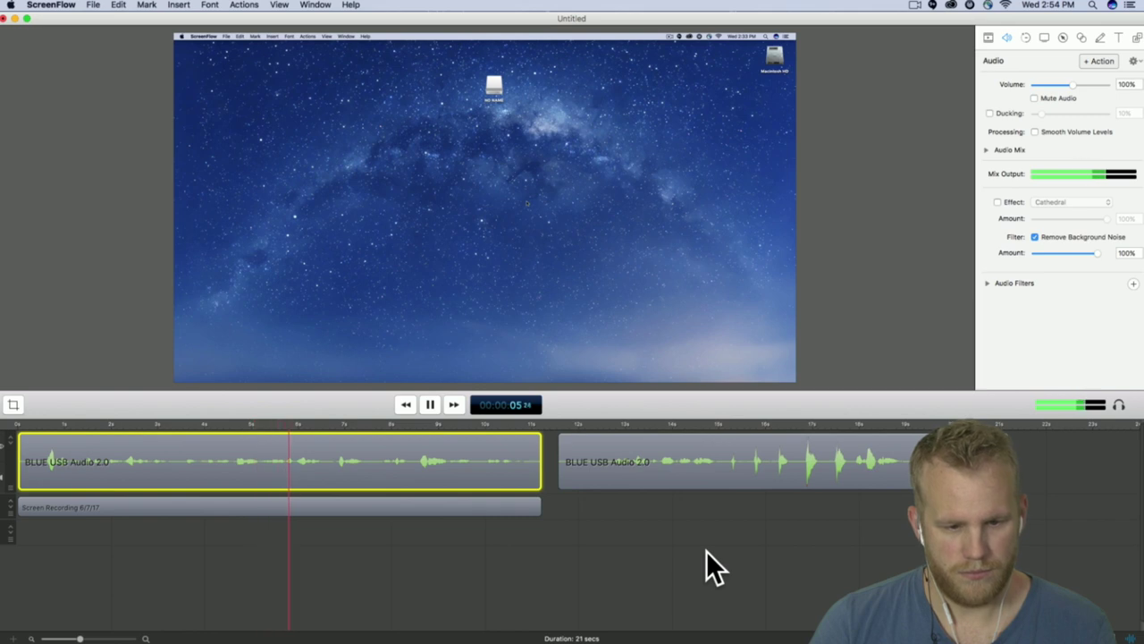
key("space")
- Disable Remove Background Noise on the first microphone clip and play it from the start for comparison
left_click(1035, 236)
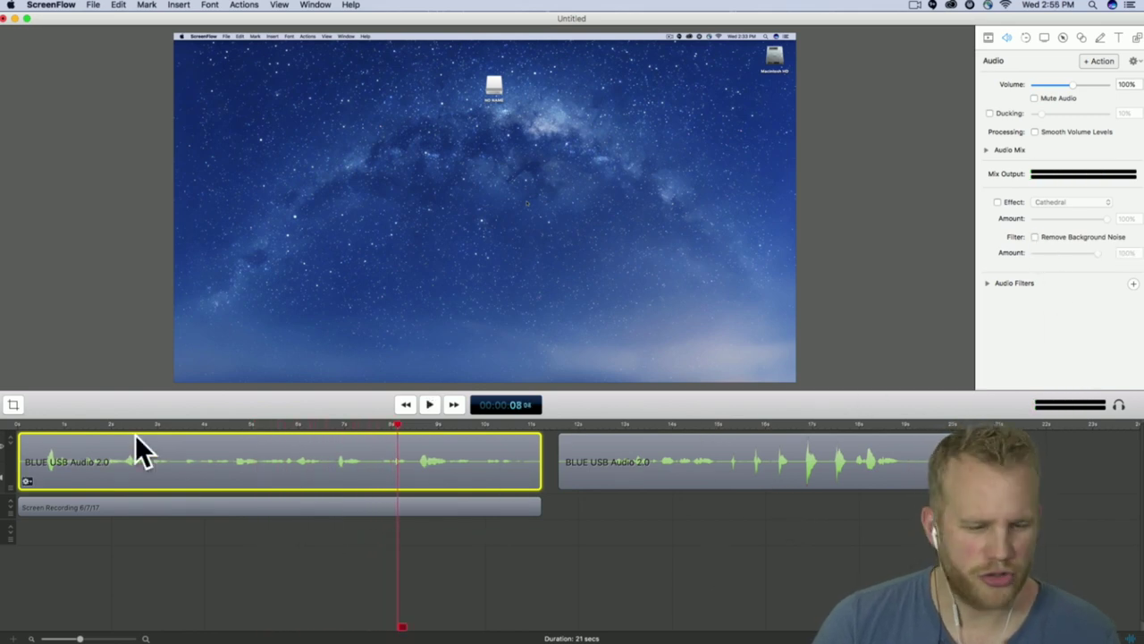
left_click(7, 427)
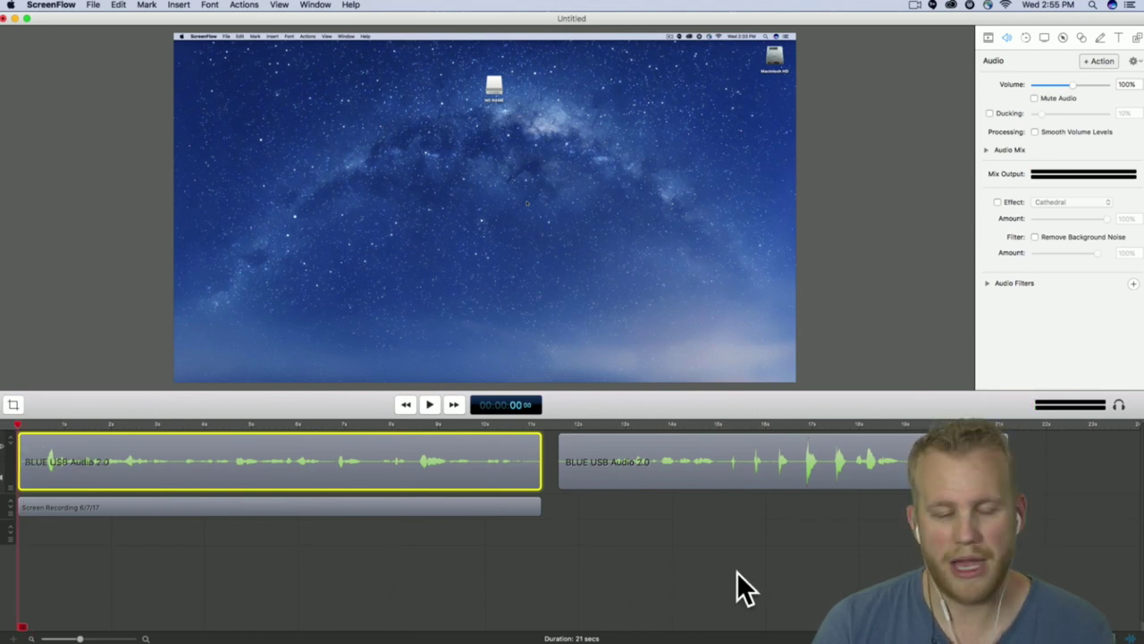
key("space")
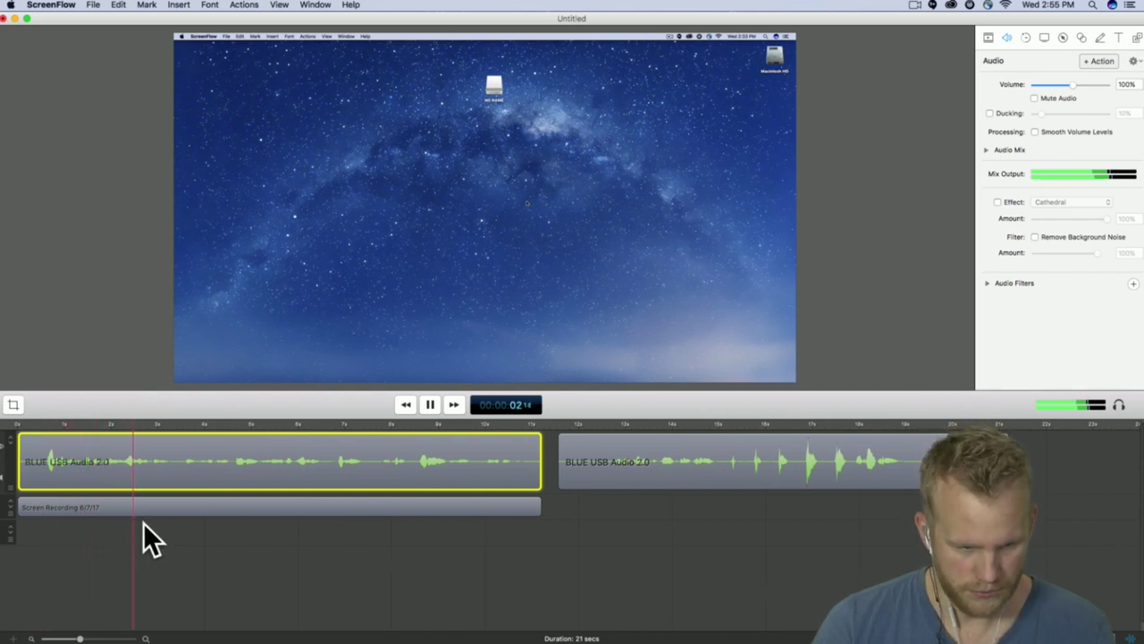
key("space")
- Turn Remove Background Noise back on for the first microphone clip and play it from the start
left_click(18, 424)
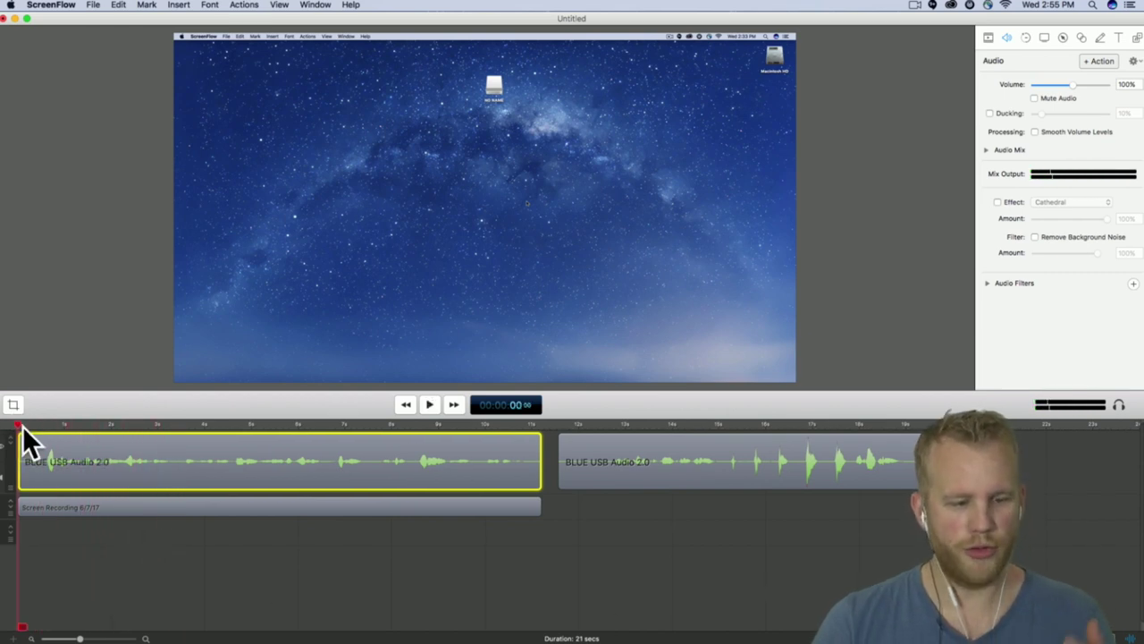
left_click(1037, 237)
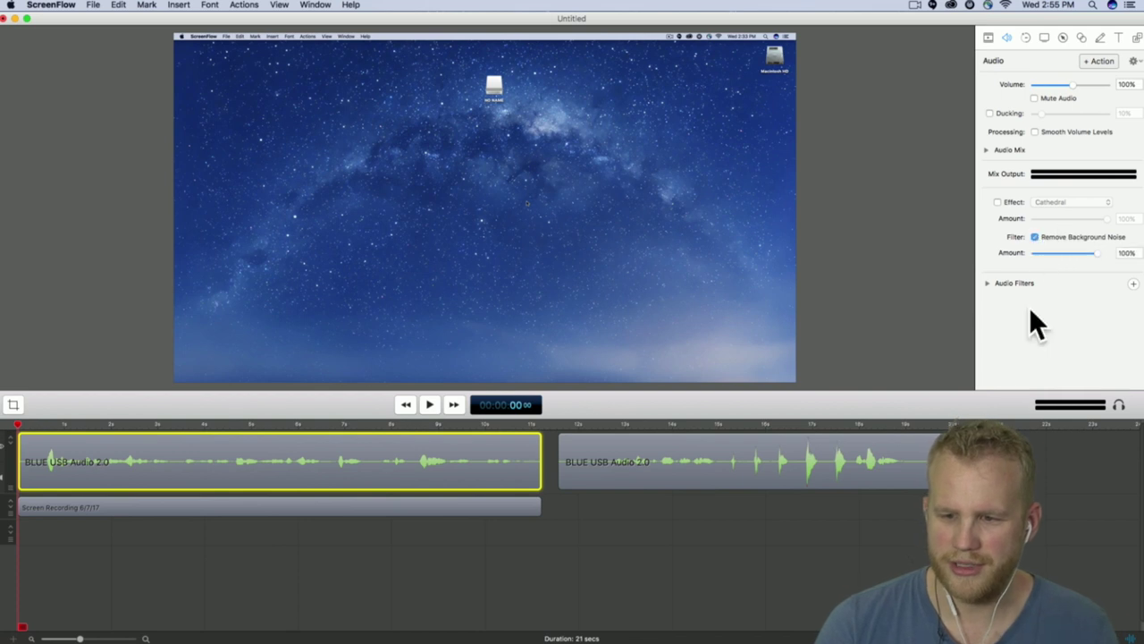
key("space")
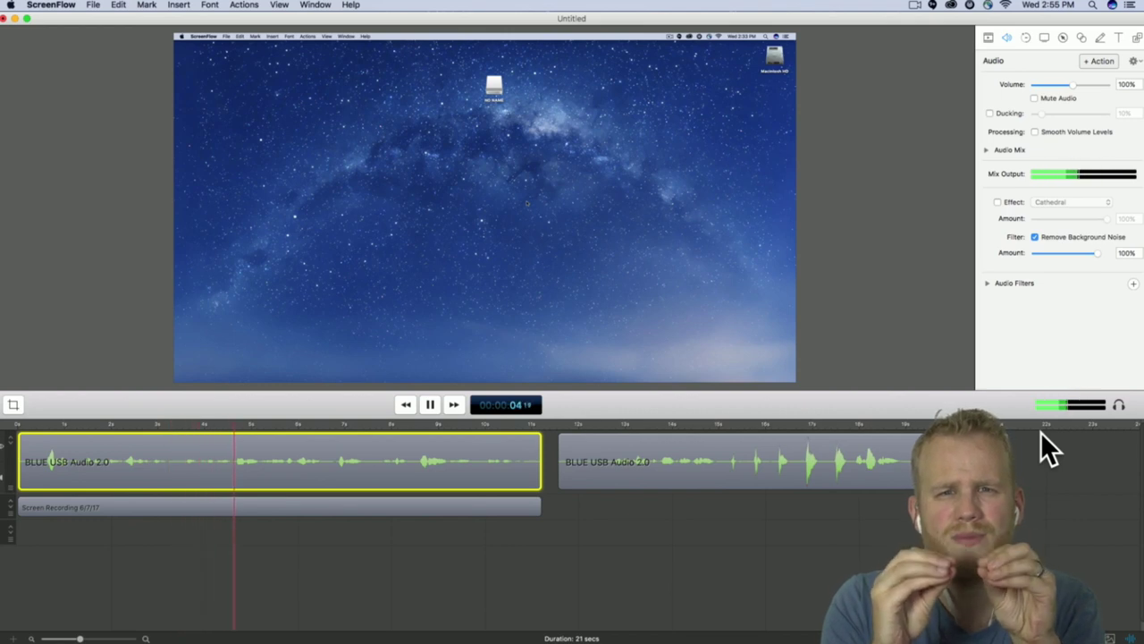
key("space")
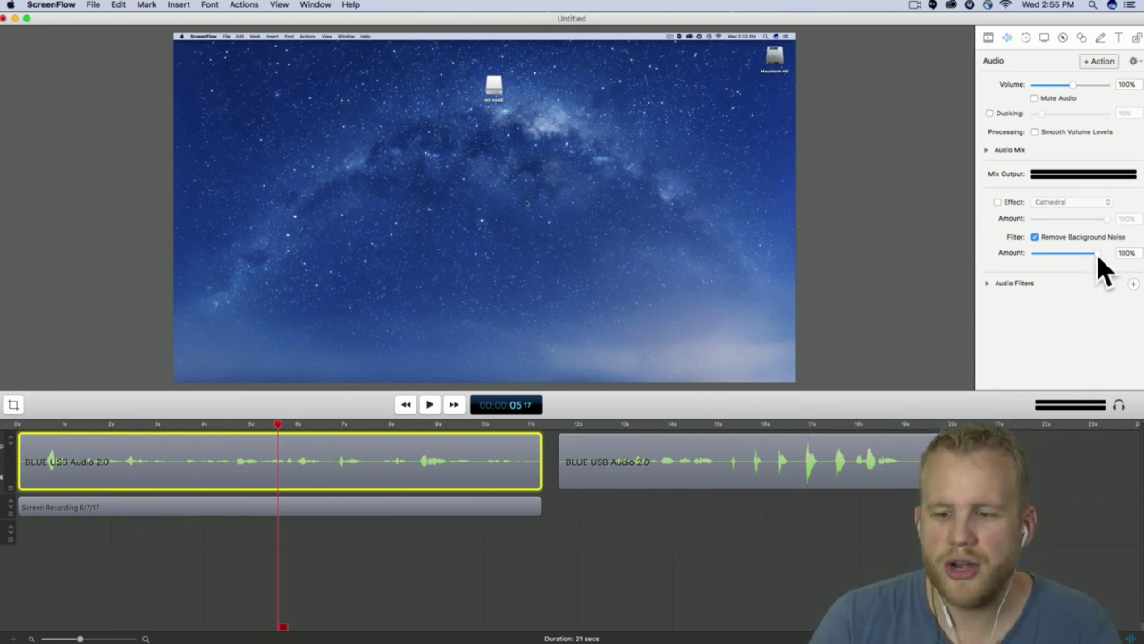
- Reduce the first microphone clip's background noise removal amount to 29% and play the clip from the start
left_click_drag(1092, 252, 1049, 256)
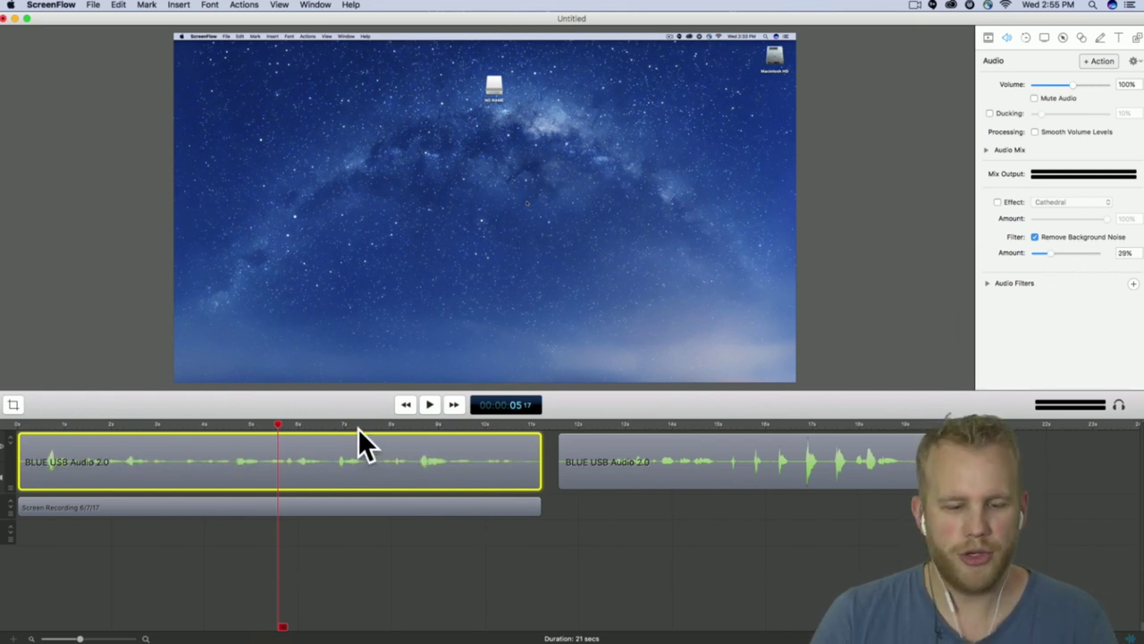
left_click(407, 404)
key("space")
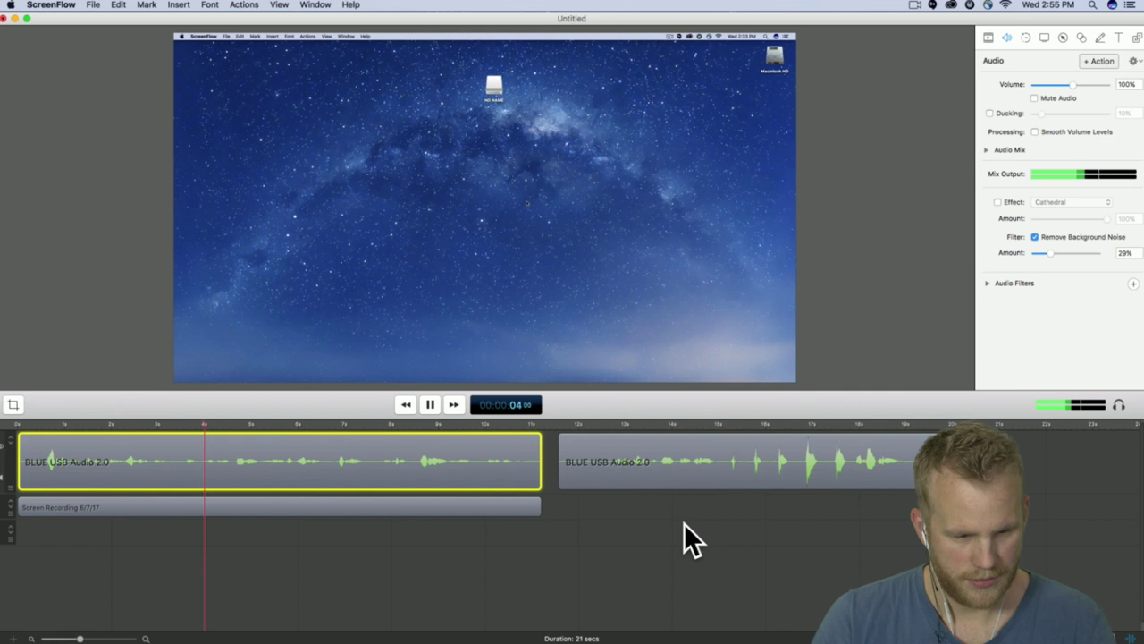
key("space")
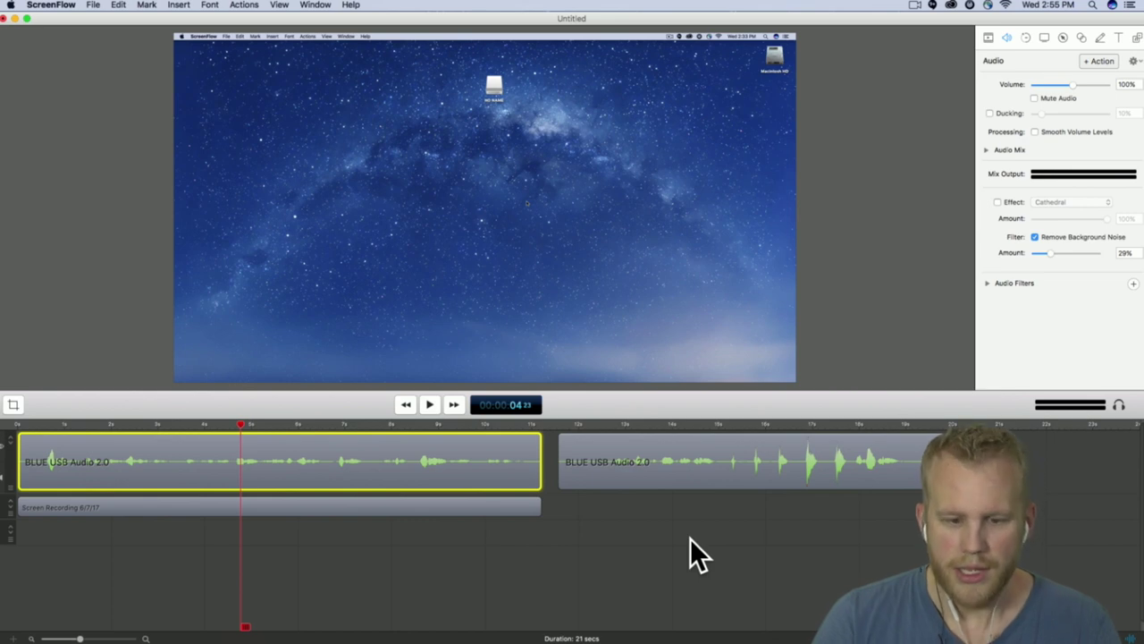
- Move the second microphone clip slightly later on the timeline and reselect the first microphone clip
left_click(735, 462)
mouse_move(731, 460)
left_mouse_down()
mouse_move(715, 459)
mouse_move(741, 469)
left_mouse_up()
left_click(707, 513)
left_click(895, 540)
left_click(501, 462)
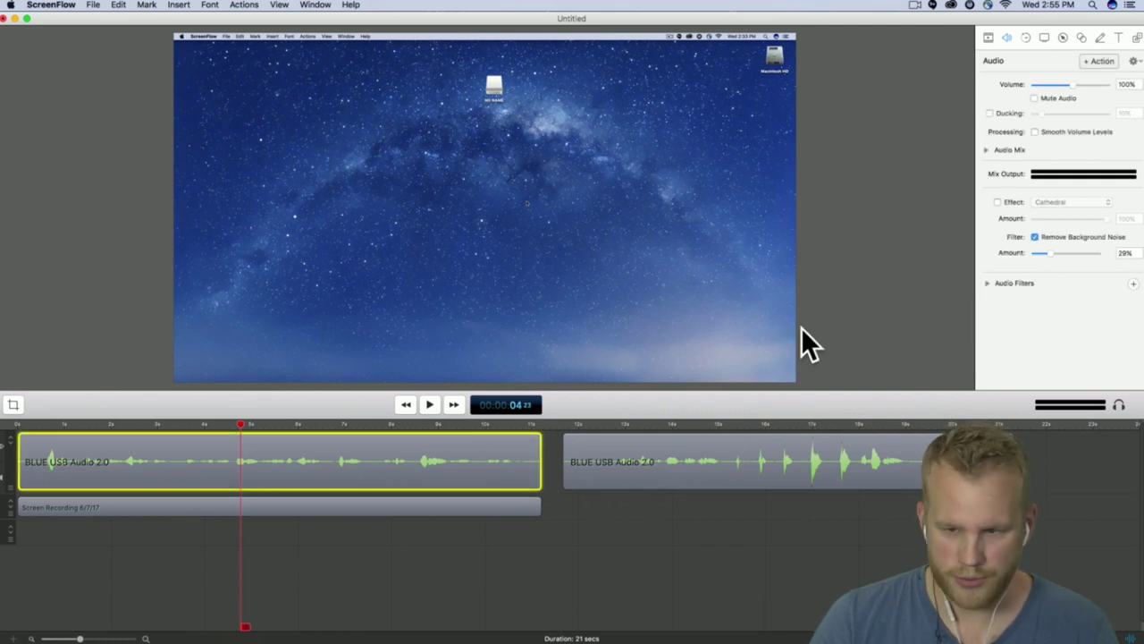
- Turn off Remove Background Noise for the first microphone clip
left_click(1035, 236)
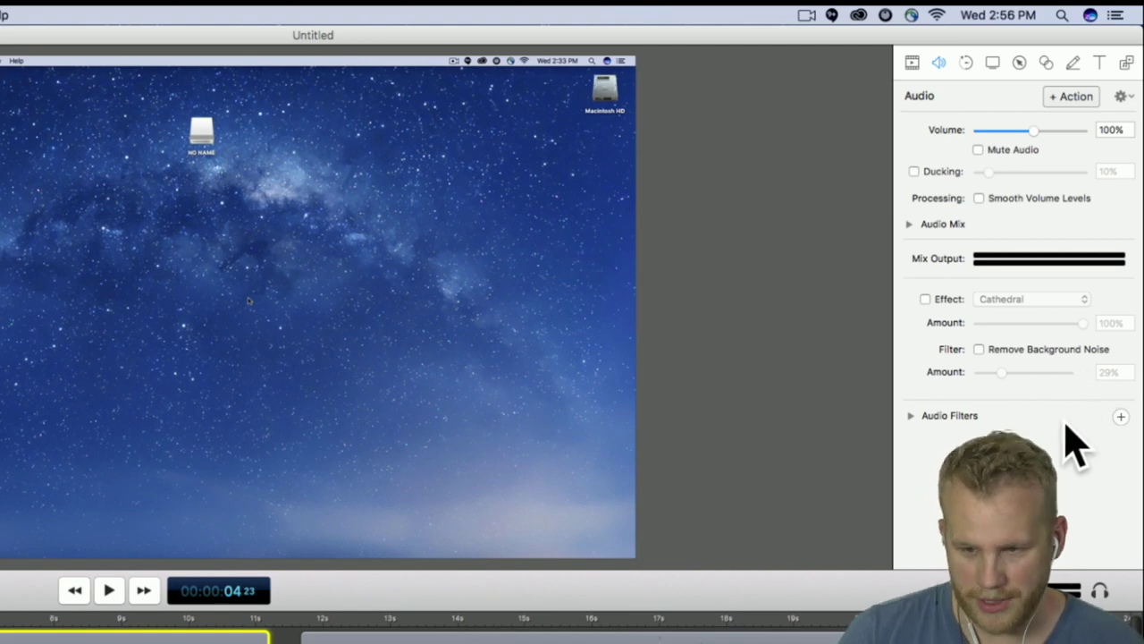
- Browse the available audio filters and add Apple: AULowpass to the first microphone clip
left_click(910, 417)
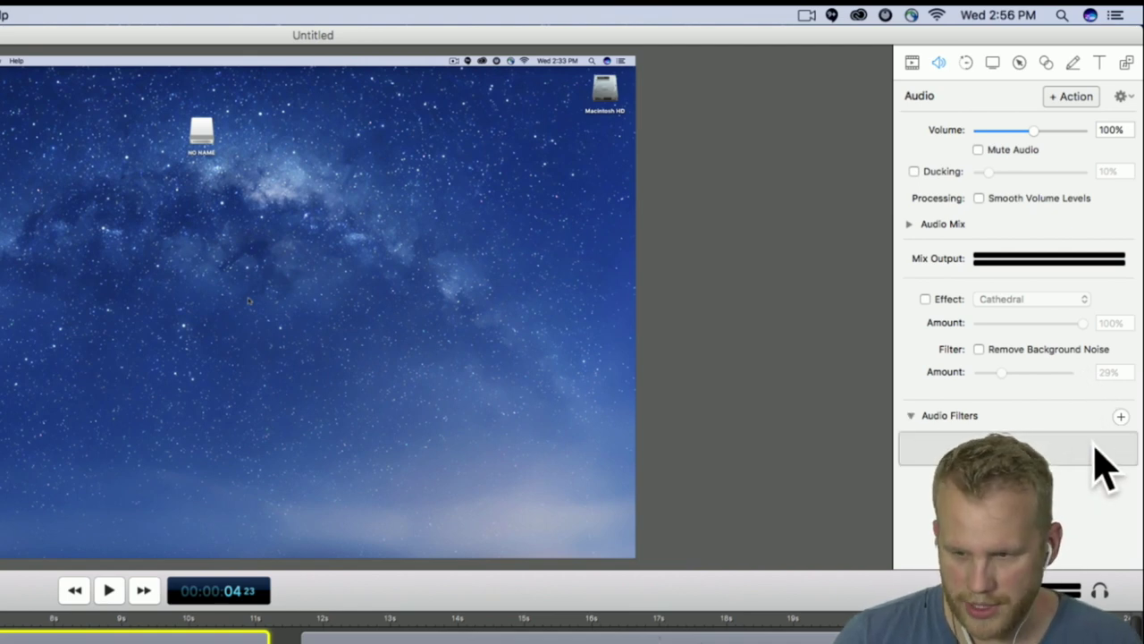
left_click(1122, 416)
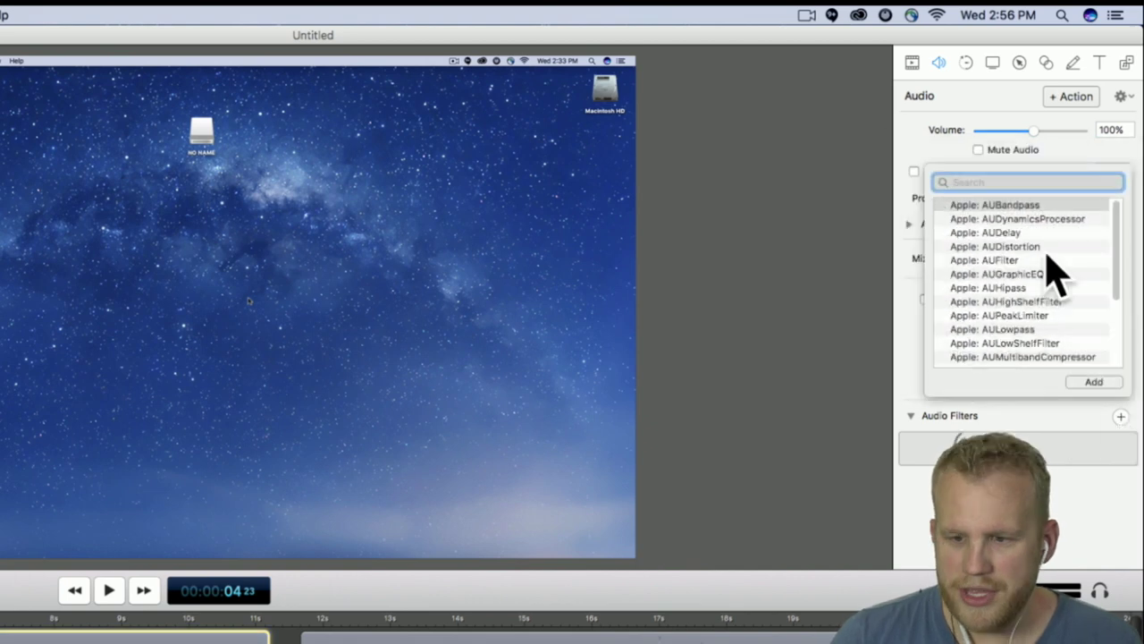
scroll(1055, 286, "down", 5)
scroll(1068, 342, "up", 5)
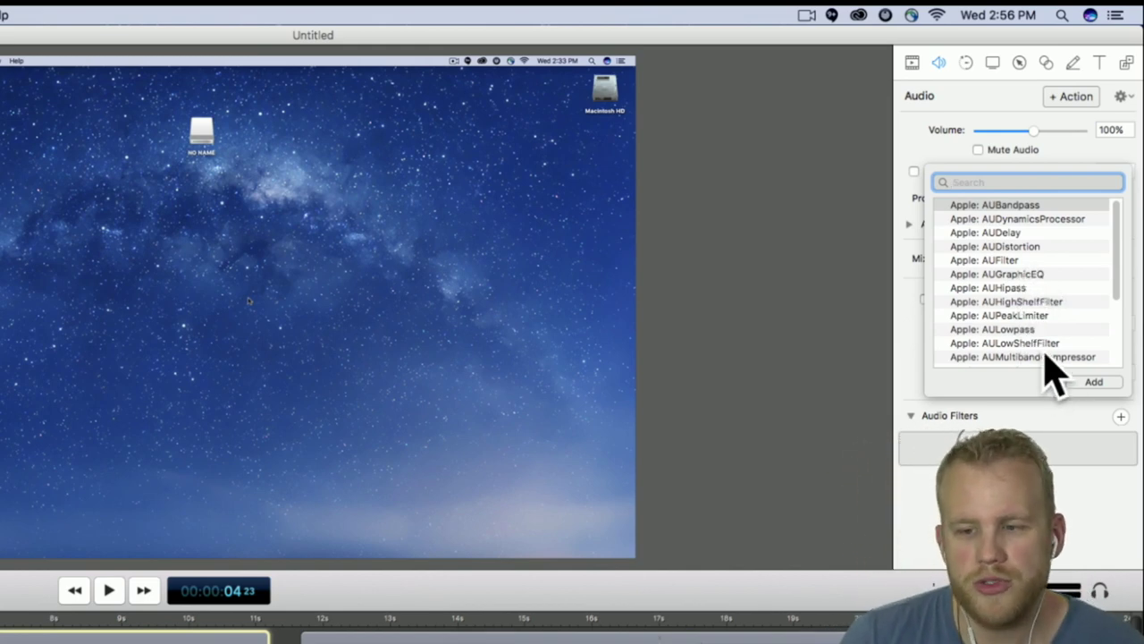
scroll(1085, 299, "down", 3)
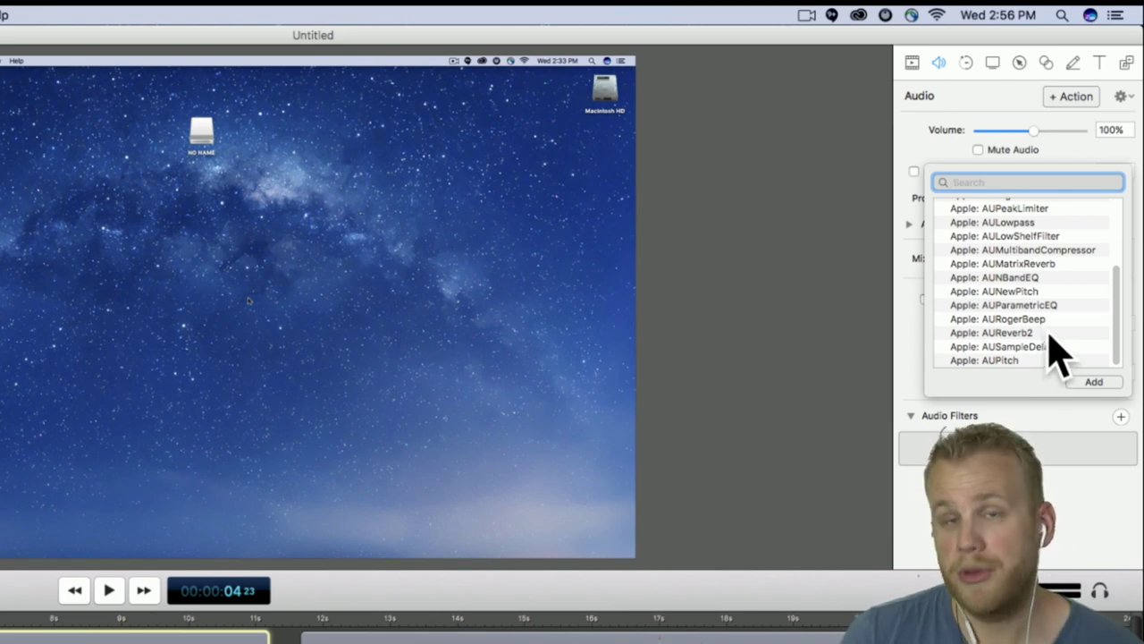
scroll(1058, 309, "up", 2)
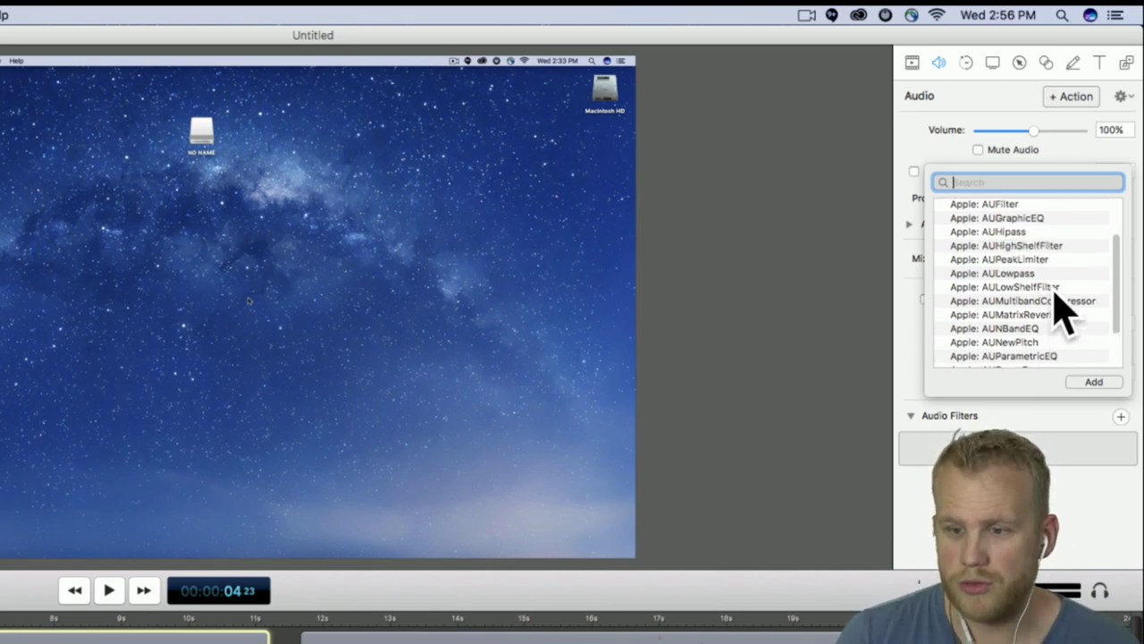
left_click(1027, 274)
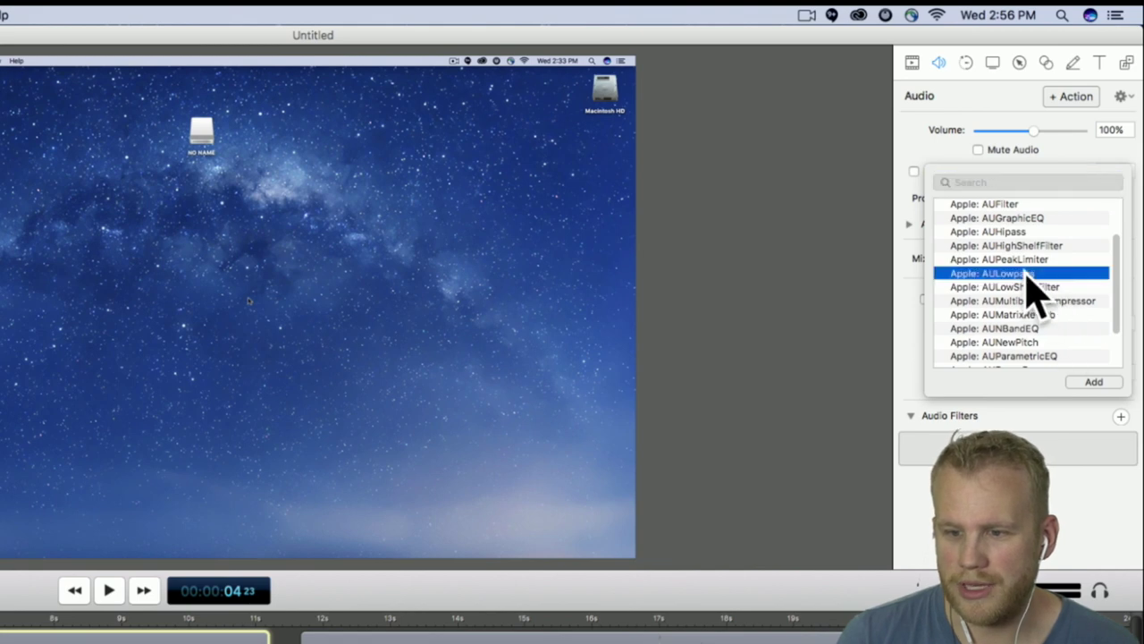
left_click(1092, 381)
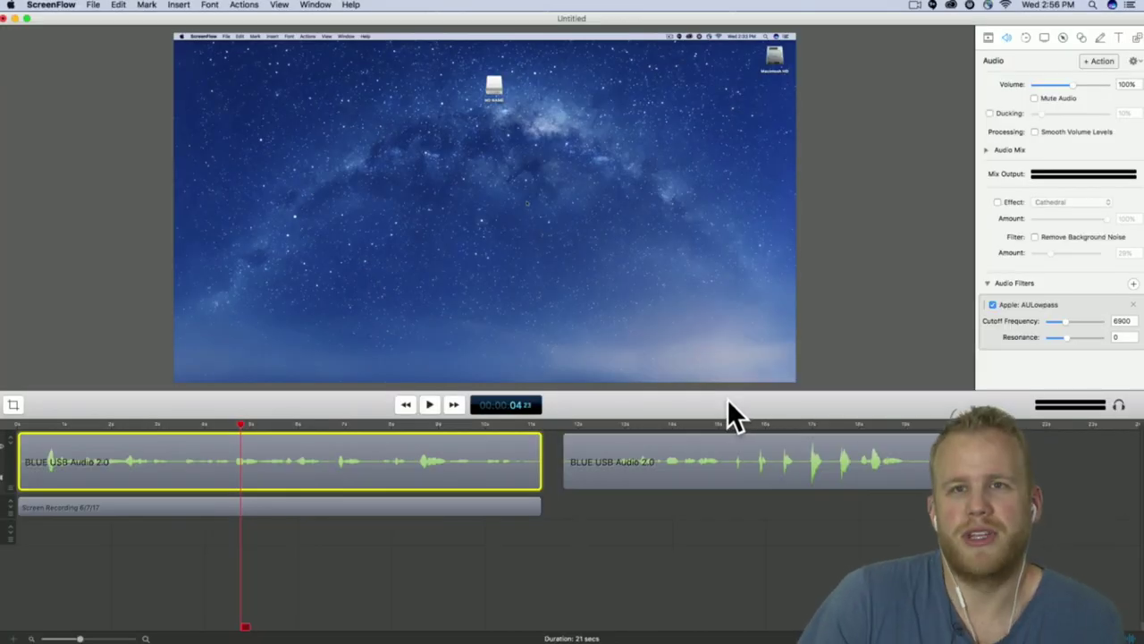
- Set the AULowpass cutoff frequency to 15093 and resonance to 9, and play the first clip from near its start
mouse_move(1065, 321)
left_mouse_down()
mouse_move(1085, 323)
mouse_move(1075, 339)
left_mouse_up()
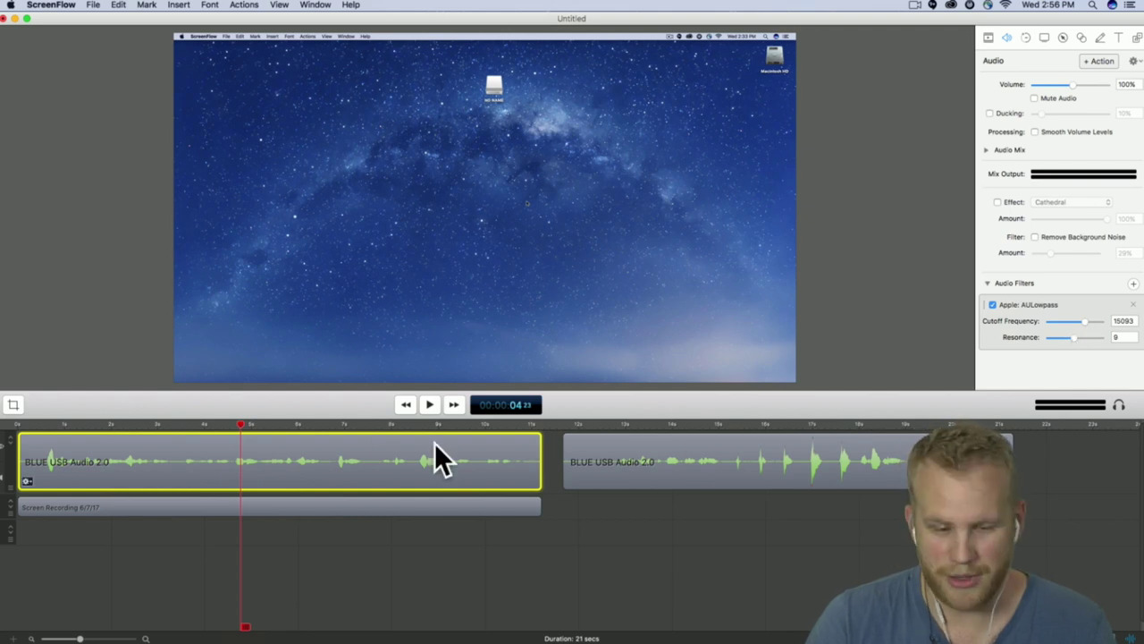
left_click(88, 424)
key("space")
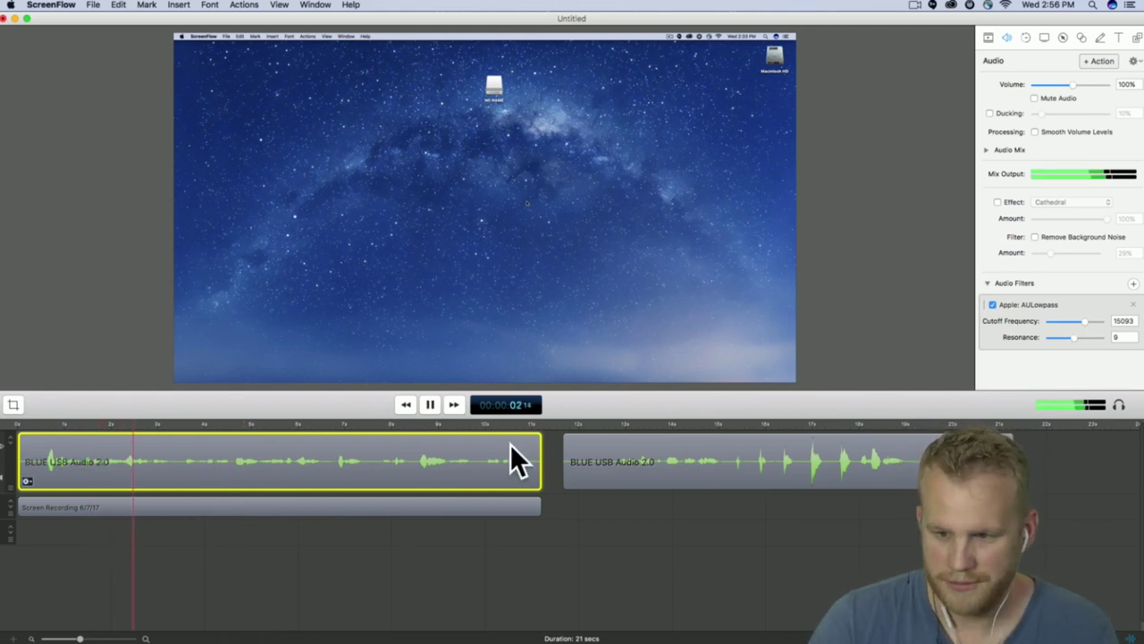
- Set the AULowpass cutoff frequency to 3858 and resonance to 31 during playback, replay part of the clip and stop
left_click(1059, 322)
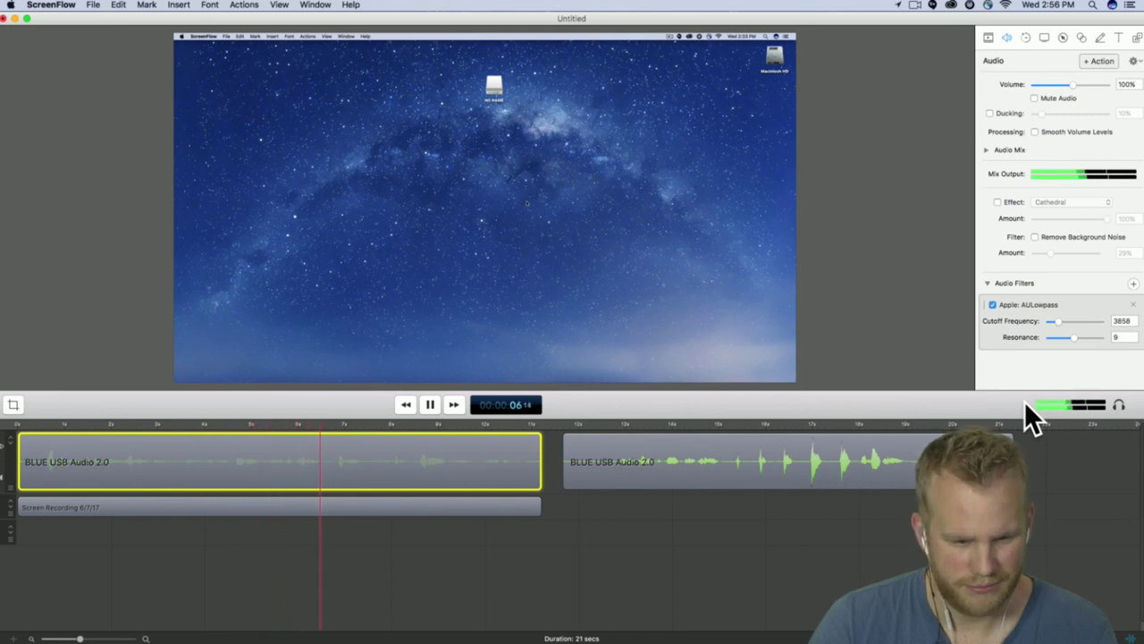
left_click_drag(1072, 337, 1093, 337)
left_click(199, 425)
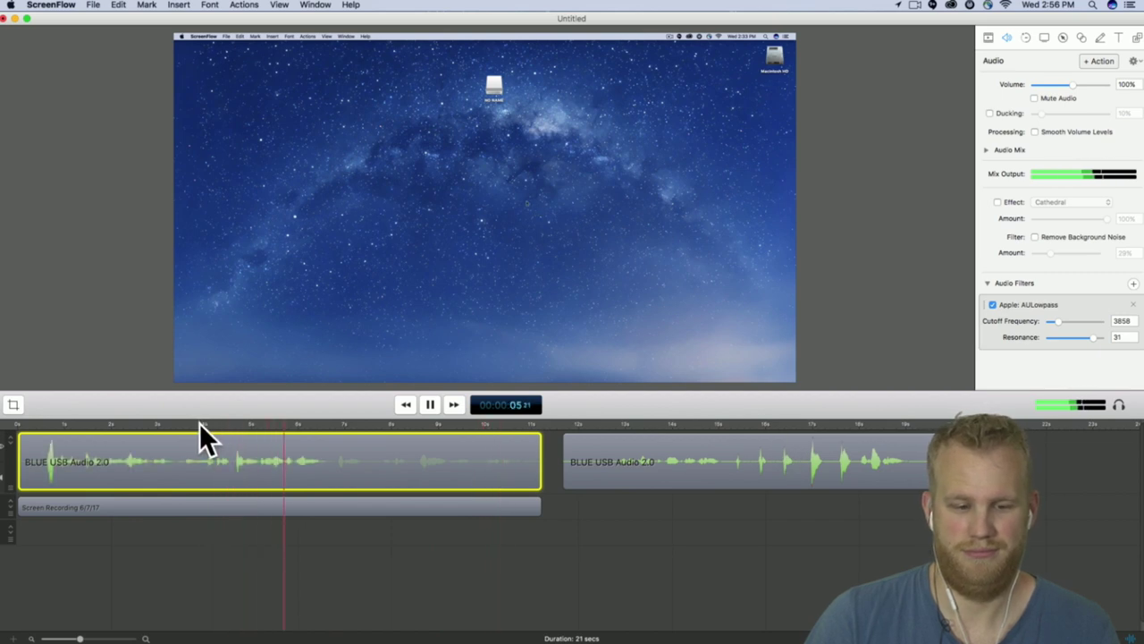
key("space")
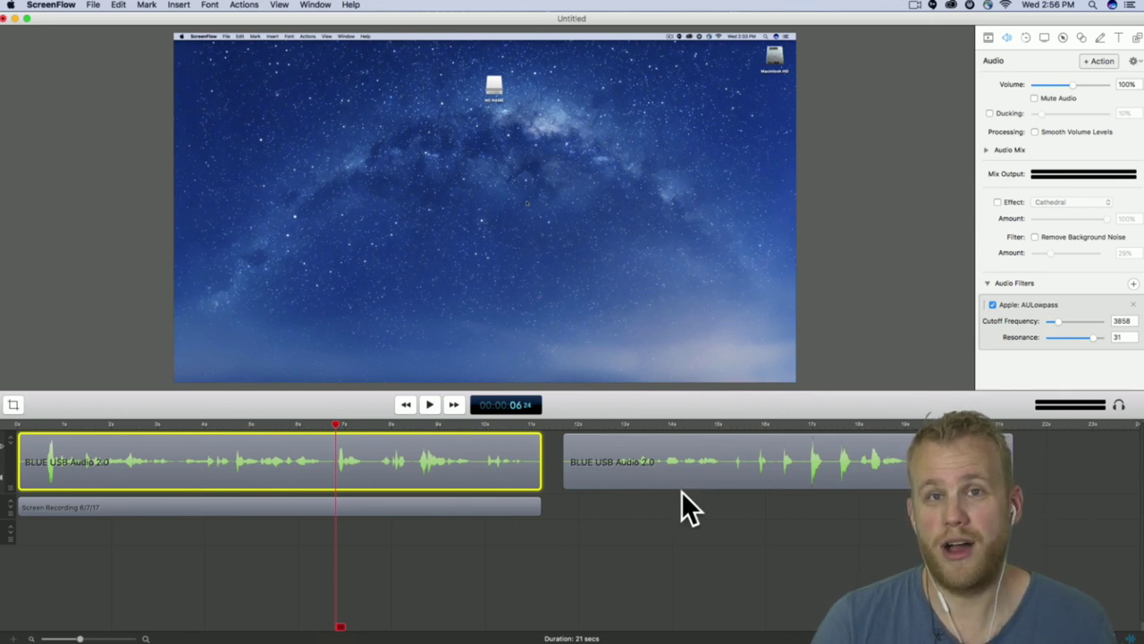
- Replace the AULowpass filter on the first microphone clip with Apple: AUDynamicsProcessor
left_click(1134, 305)
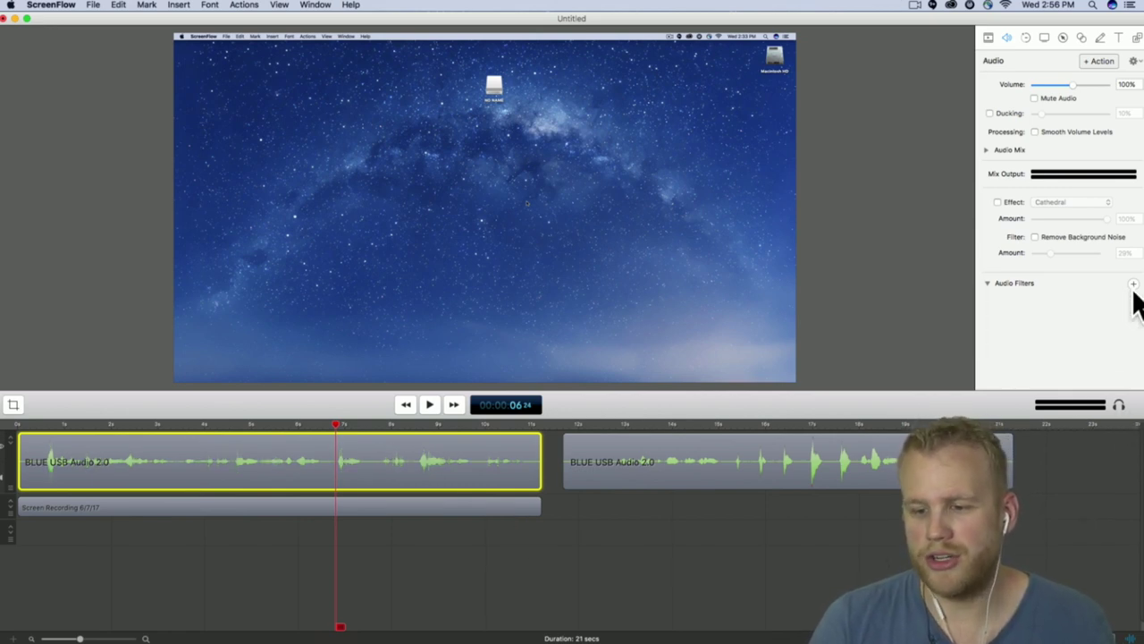
left_click(1133, 285)
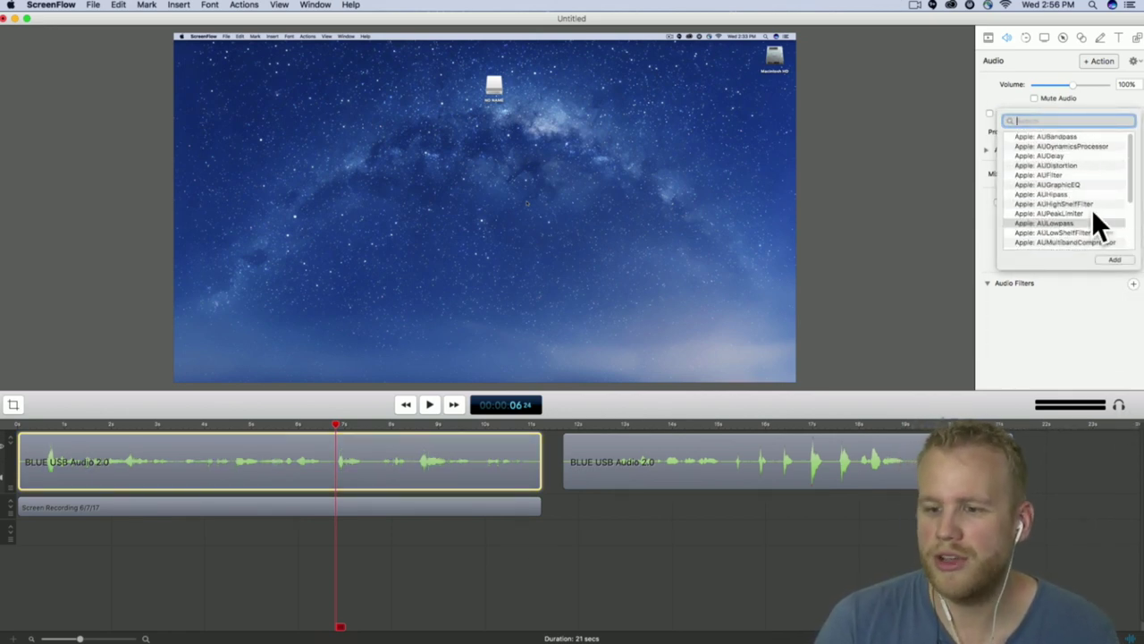
scroll(1092, 211, "down", 2)
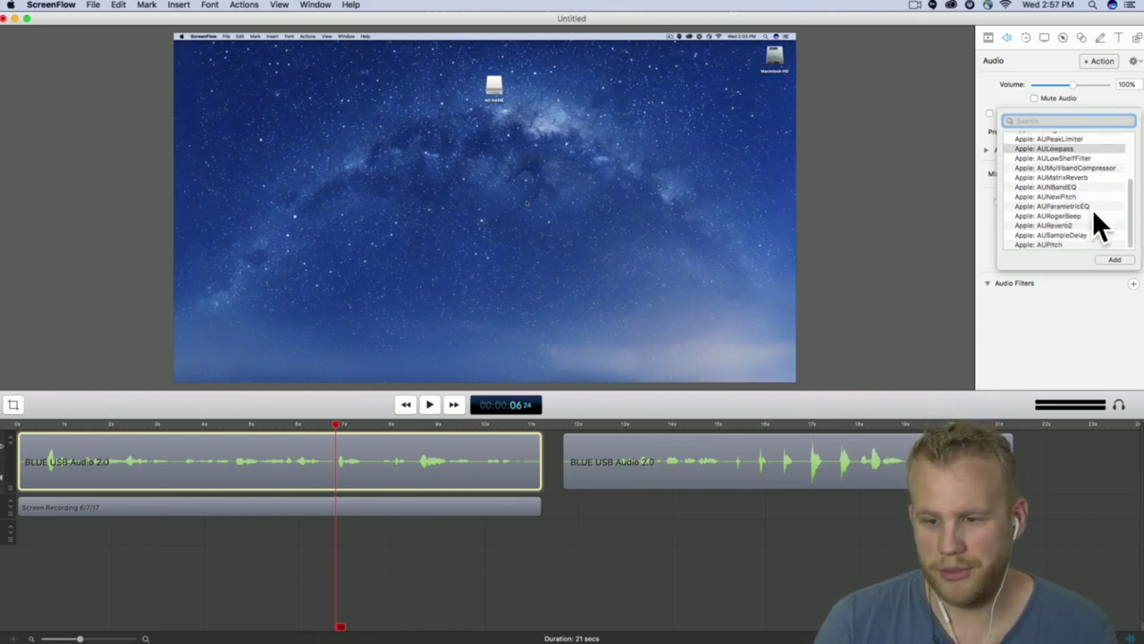
scroll(1093, 213, "up", 4)
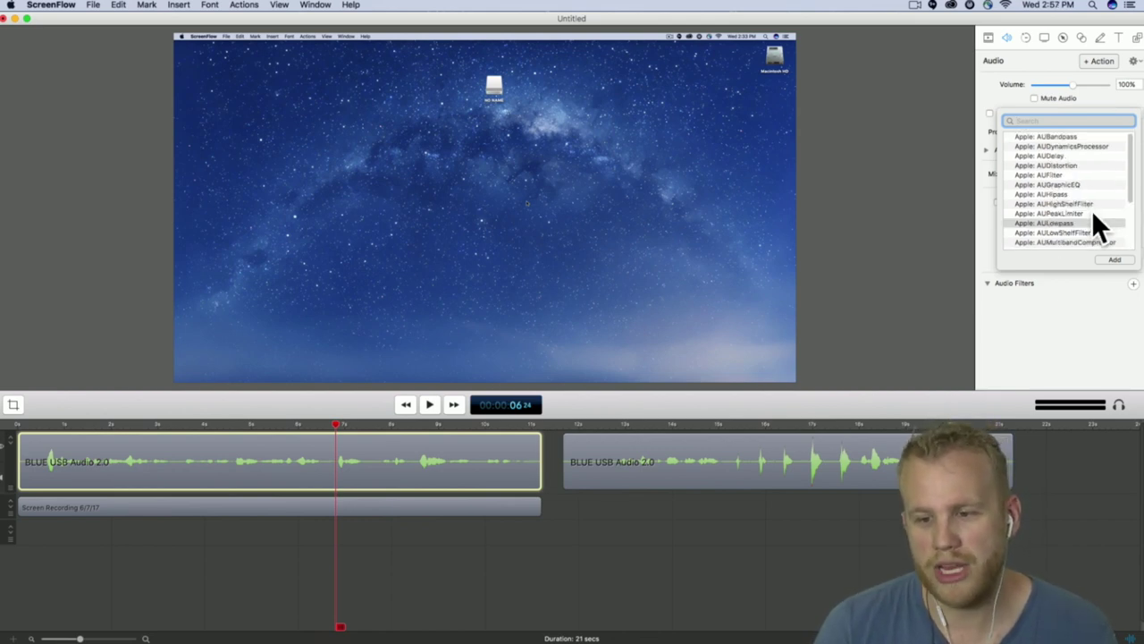
left_click(1109, 147)
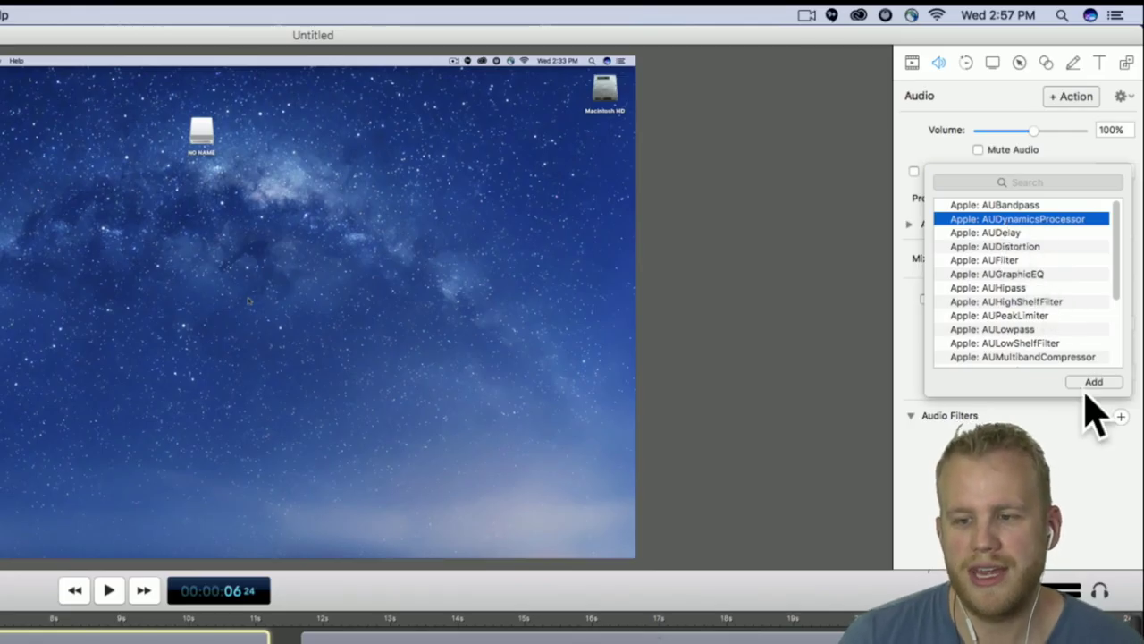
left_click(1103, 383)
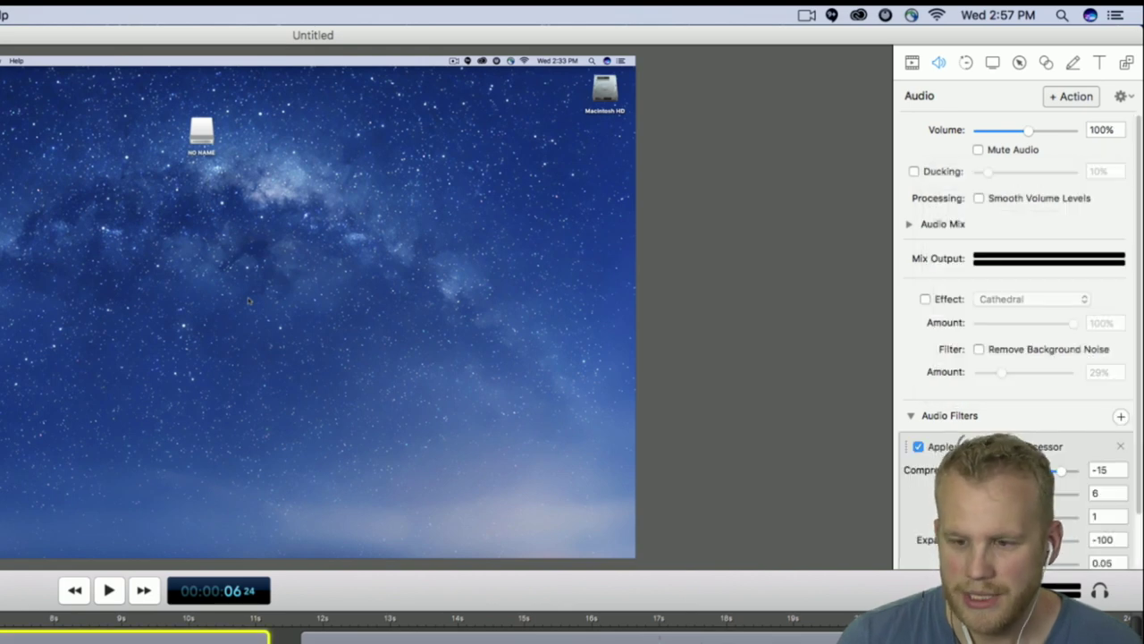
- Move the playhead to about 2 seconds, lower the system volume and raise the AUDynamicsProcessor Master Gain to 22
scroll(1034, 319, "down", 2)
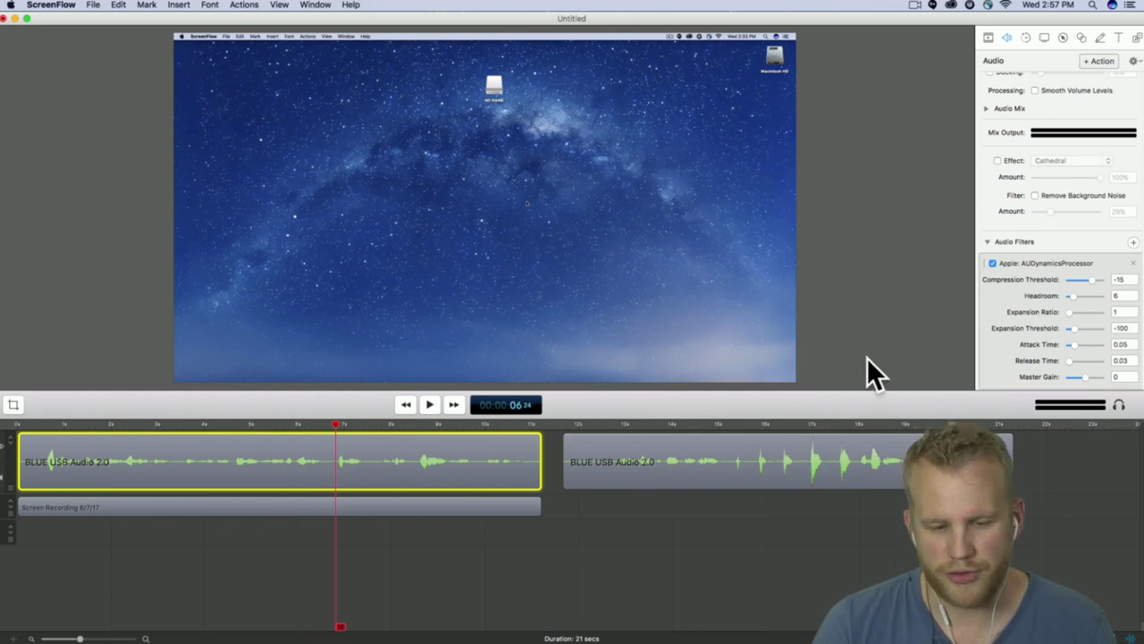
left_click_drag(105, 424, 139, 424)
key("XF86AudioLowerVolume")
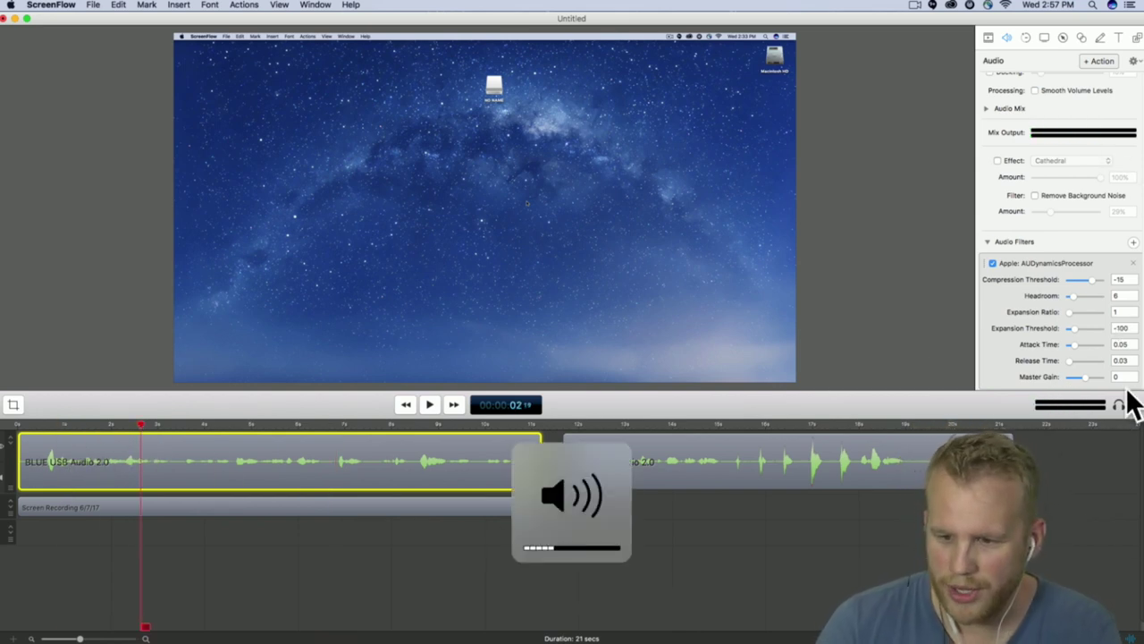
left_click(1088, 378)
left_click_drag(1089, 379, 1096, 378)
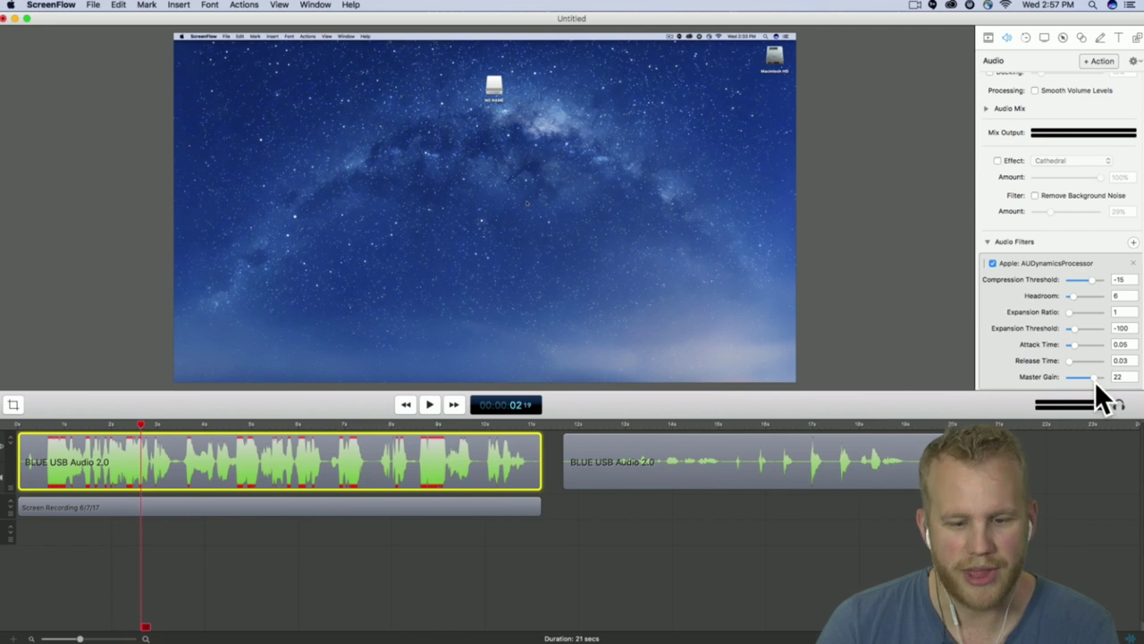
- Reduce the AUDynamicsProcessor Master Gain to 10, and reselect the first microphone clip to review its filter settings
mouse_move(1094, 378)
left_mouse_down()
mouse_move(1075, 378)
mouse_move(1087, 378)
left_mouse_up()
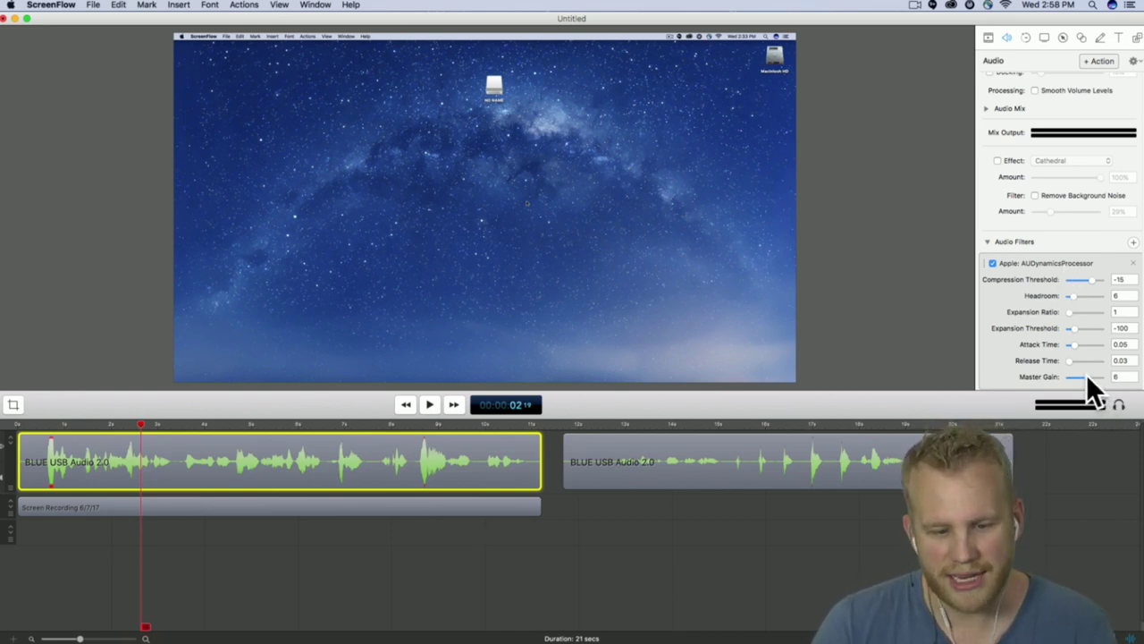
left_click_drag(1086, 374, 1086, 375)
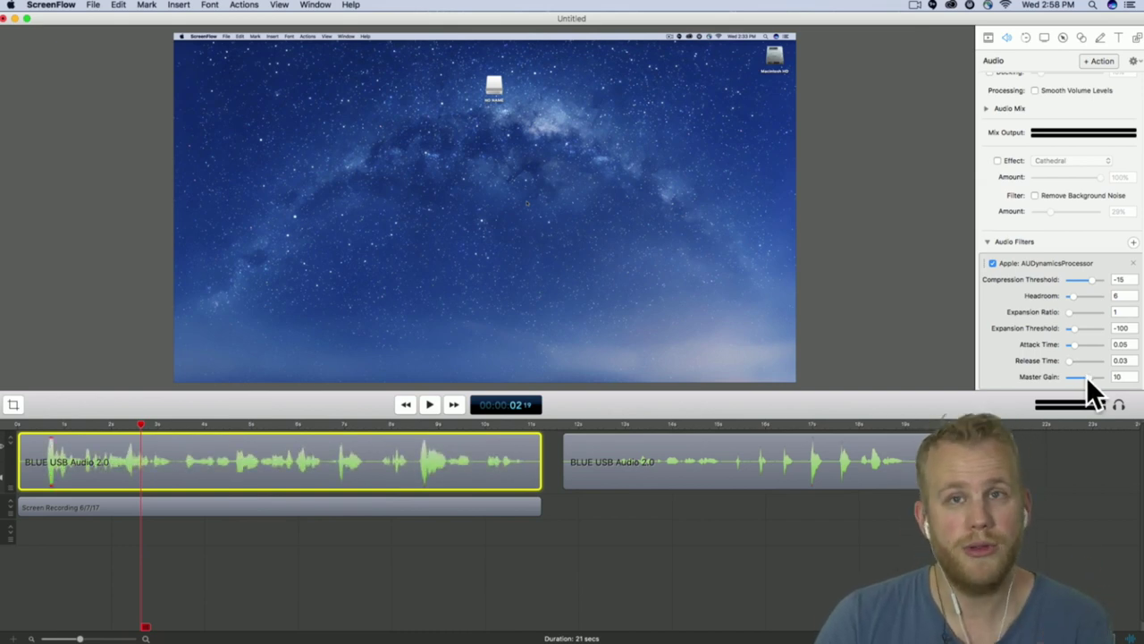
left_click(881, 550)
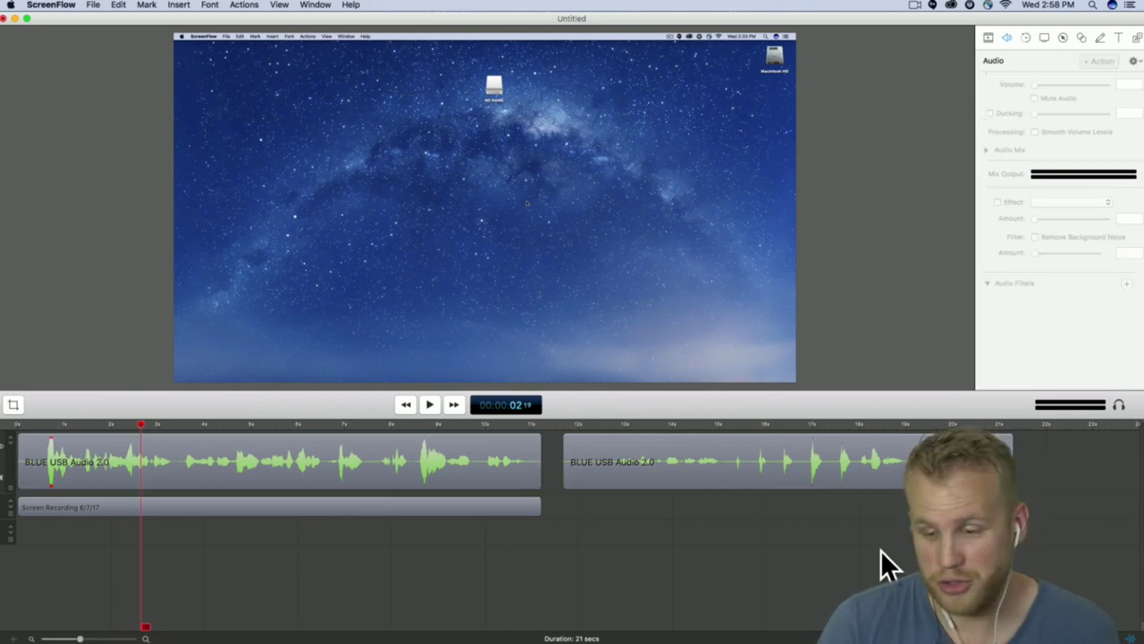
left_click(491, 453)
scroll(1090, 298, "down", 1)
scroll(1087, 298, "down", 1)
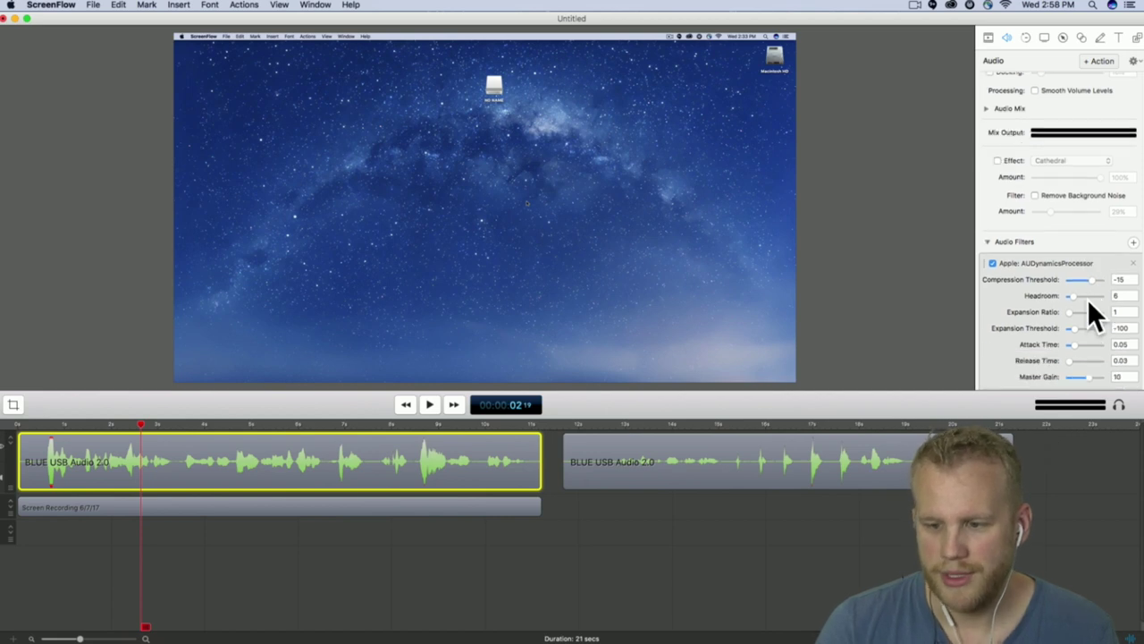
- Remove the AUDynamicsProcessor filter from the first microphone clip and view the list of available audio filters
left_click(1134, 263)
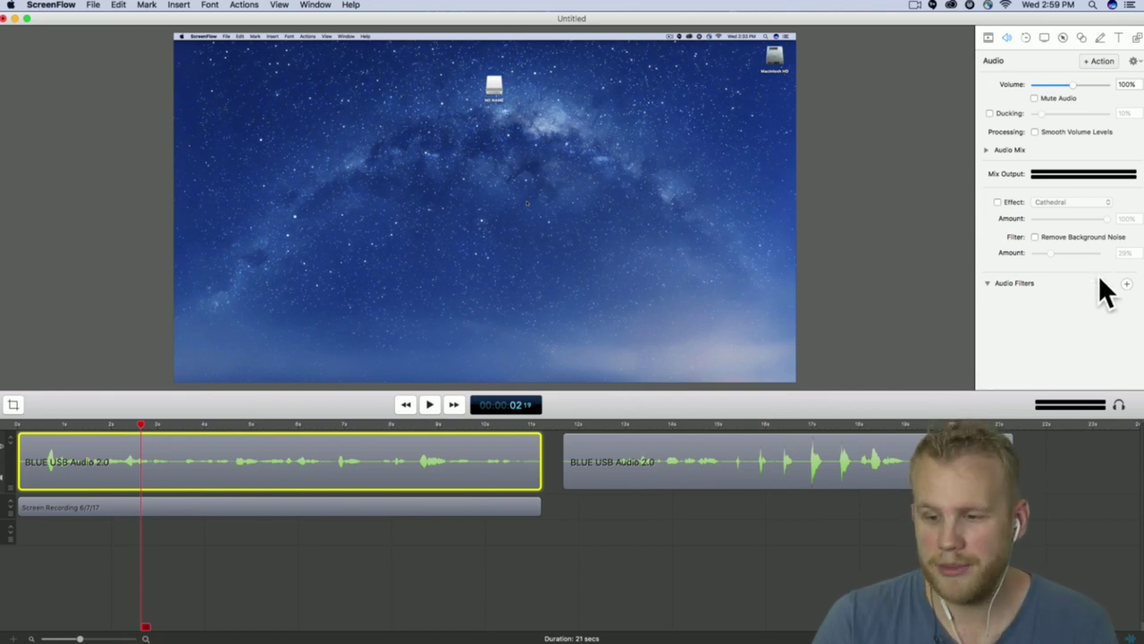
left_click(1128, 284)
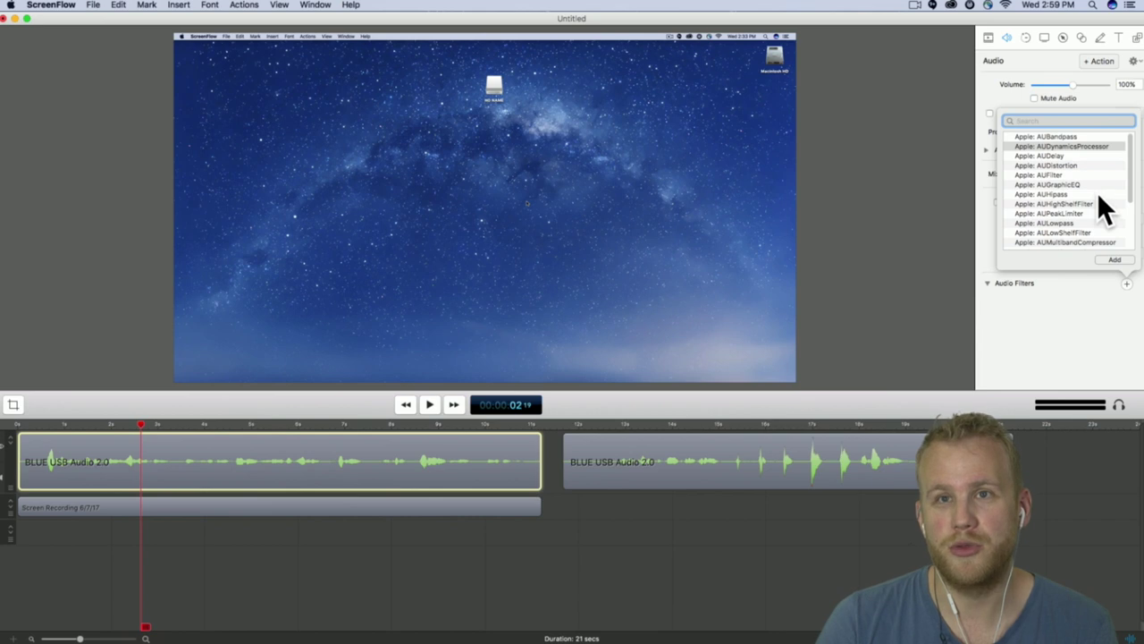
left_click(1071, 304)
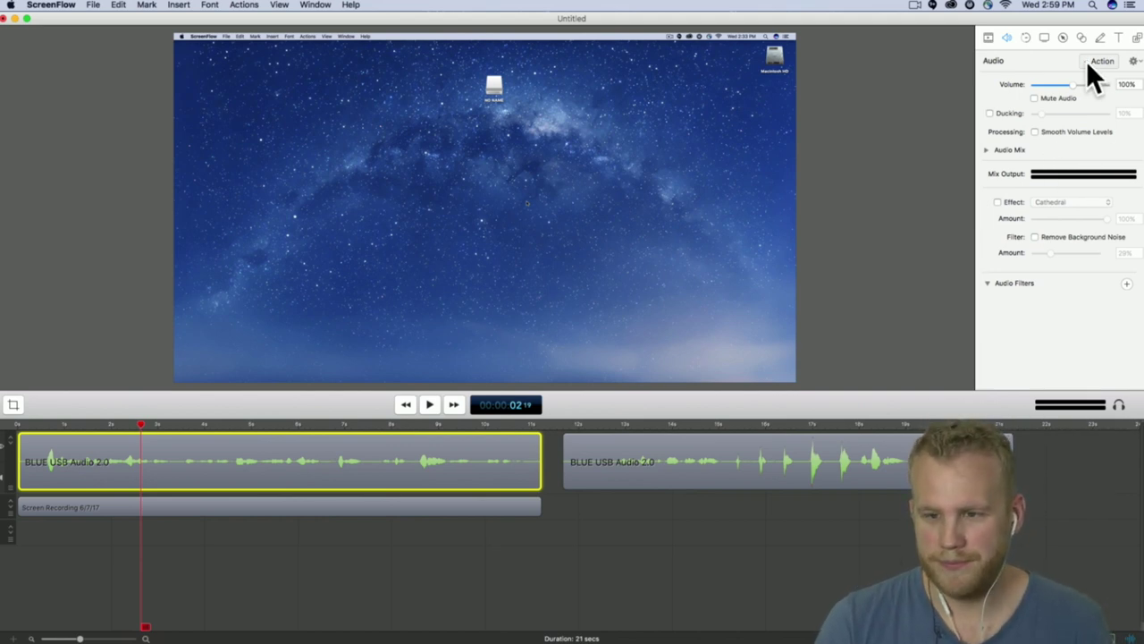
- Set the first microphone clip's volume to 101% and review the available audio filters without adding one
mouse_move(1075, 85)
left_mouse_down()
mouse_move(1095, 86)
mouse_move(1055, 86)
mouse_move(1078, 88)
mouse_move(1070, 100)
left_mouse_up()
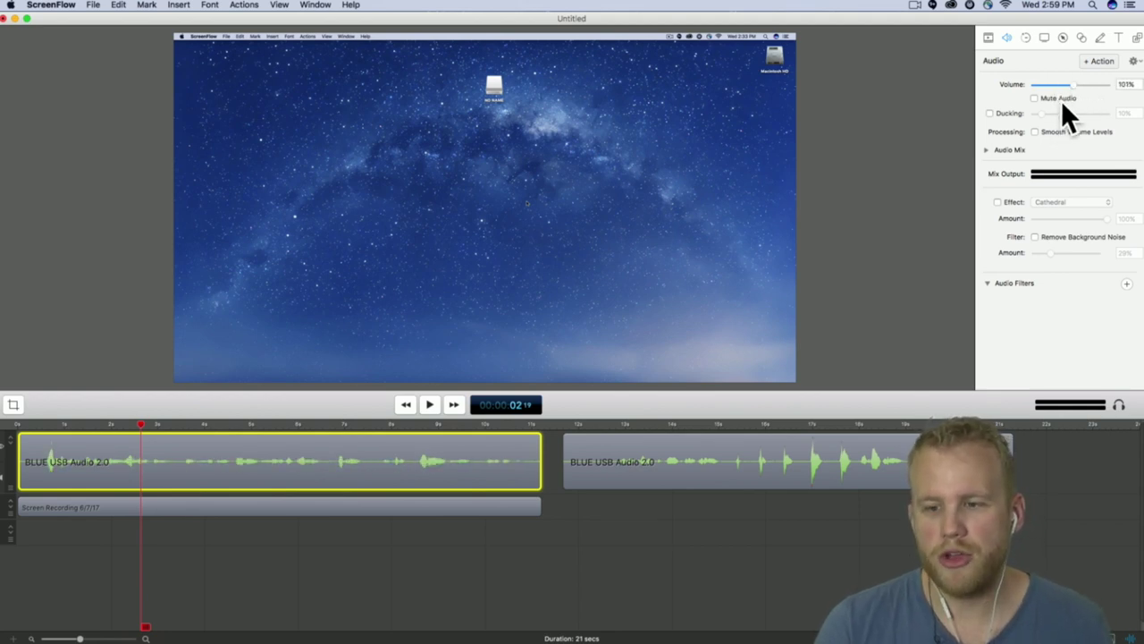
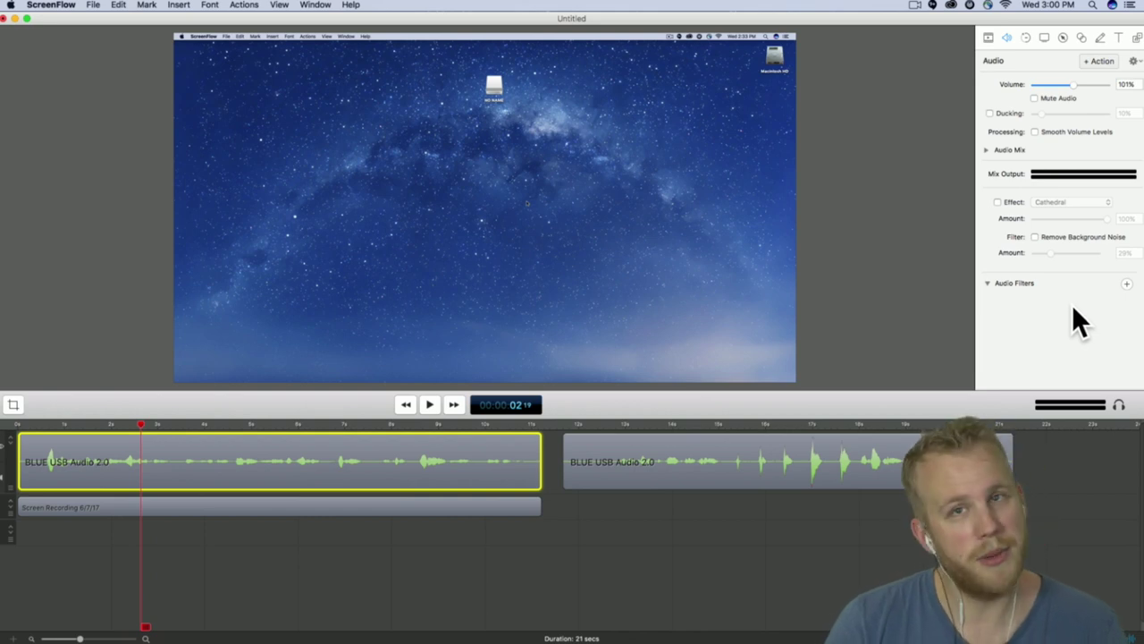
left_click(1127, 284)
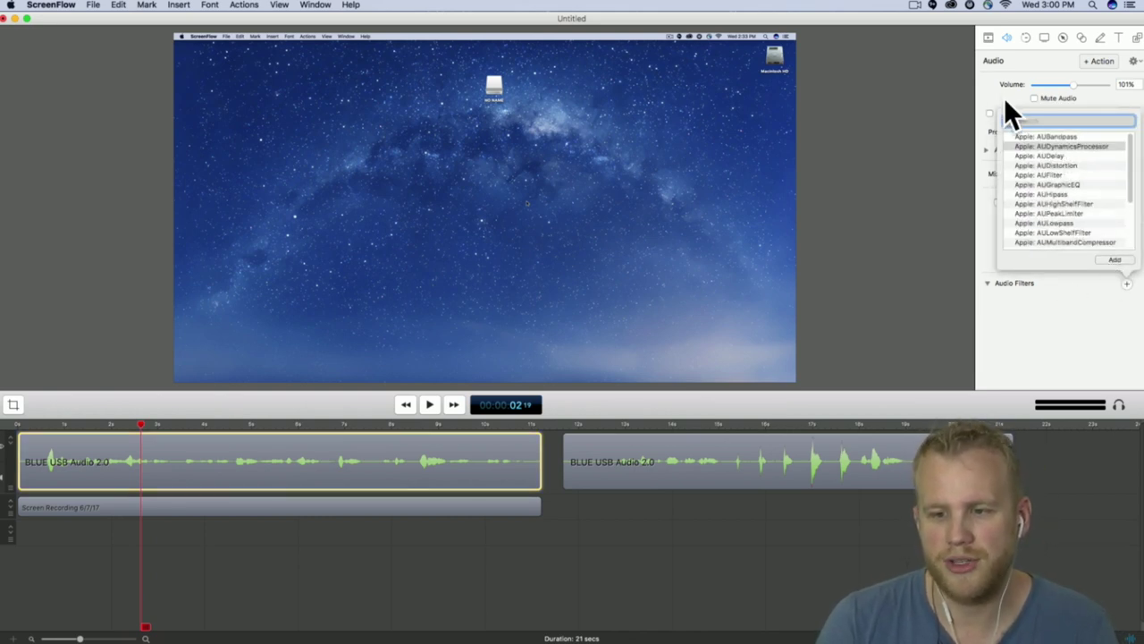
left_click(1077, 315)
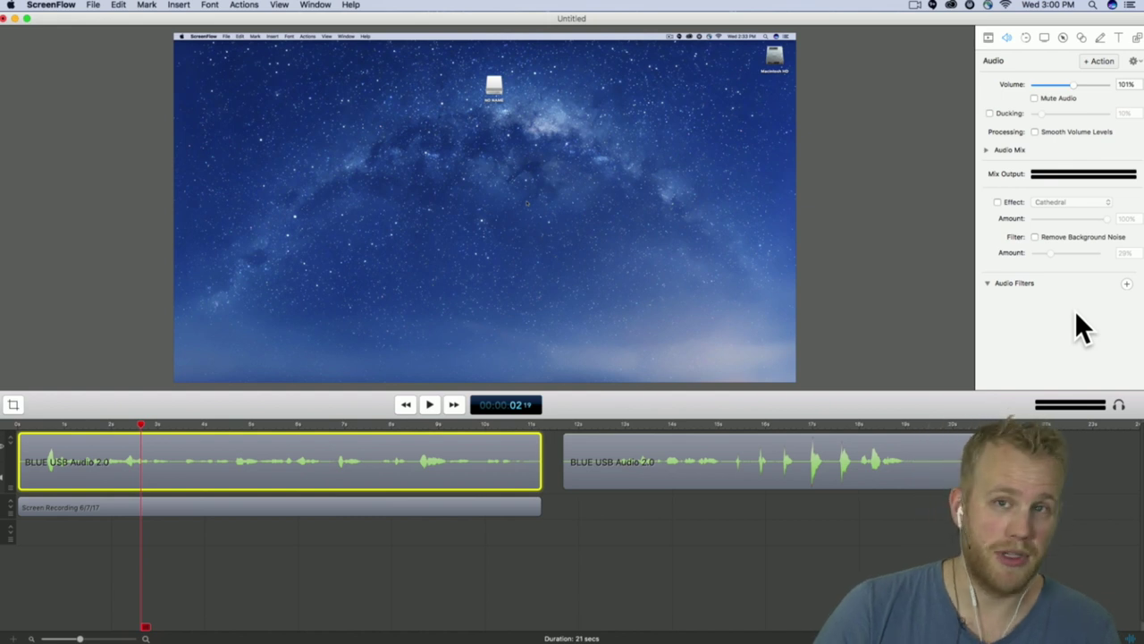
left_click(702, 503)
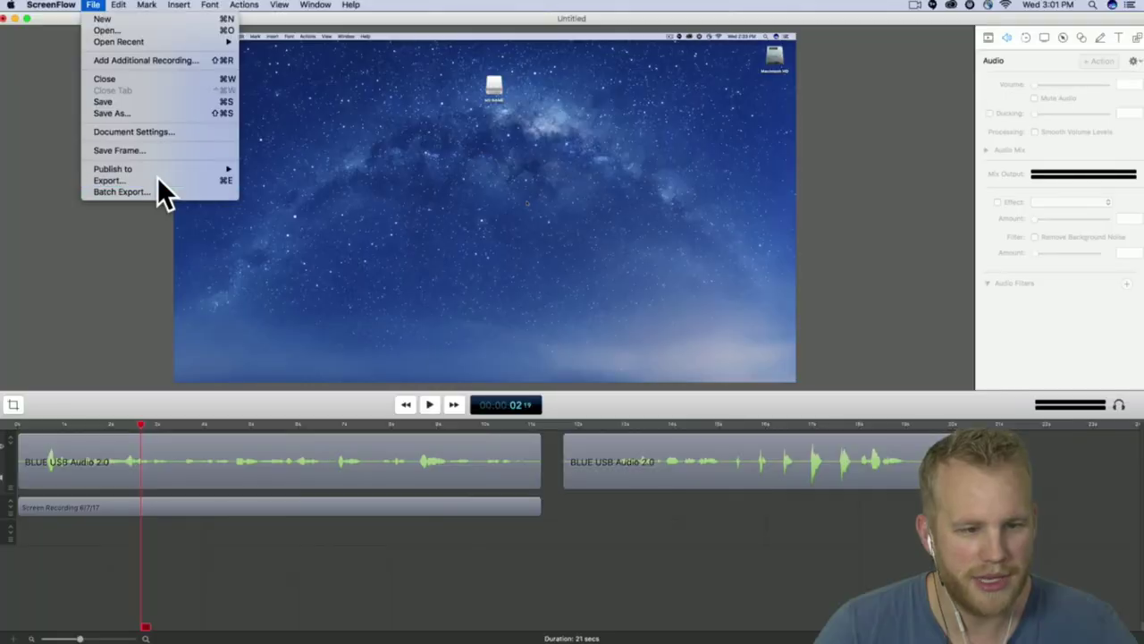
left_click(159, 180)
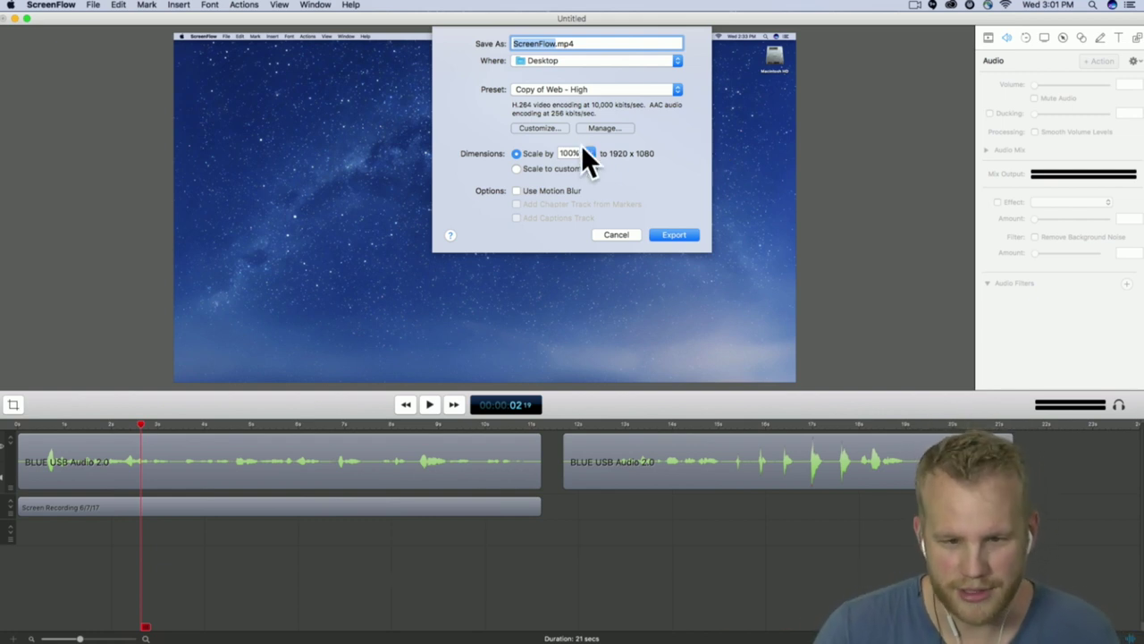
left_click(545, 127)
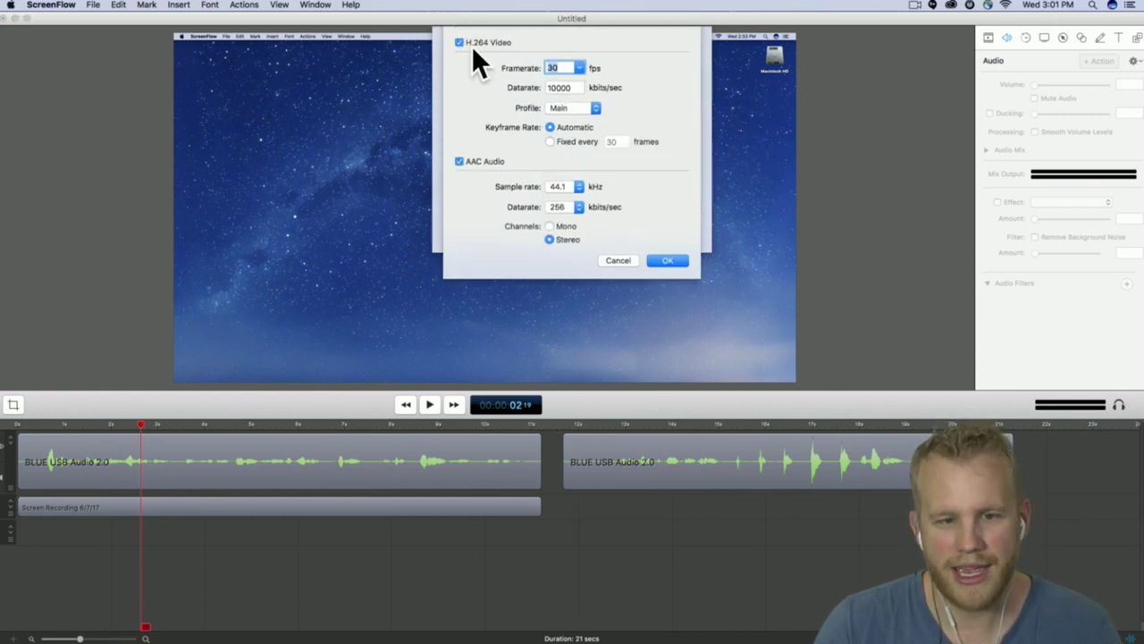
left_click(461, 43)
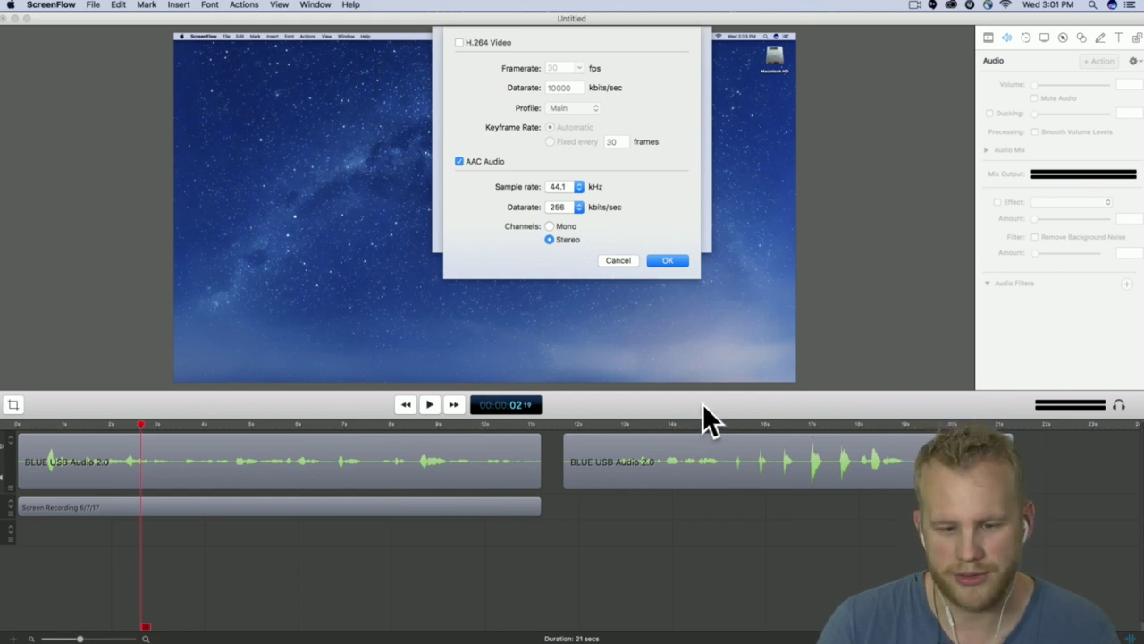
left_click(616, 262)
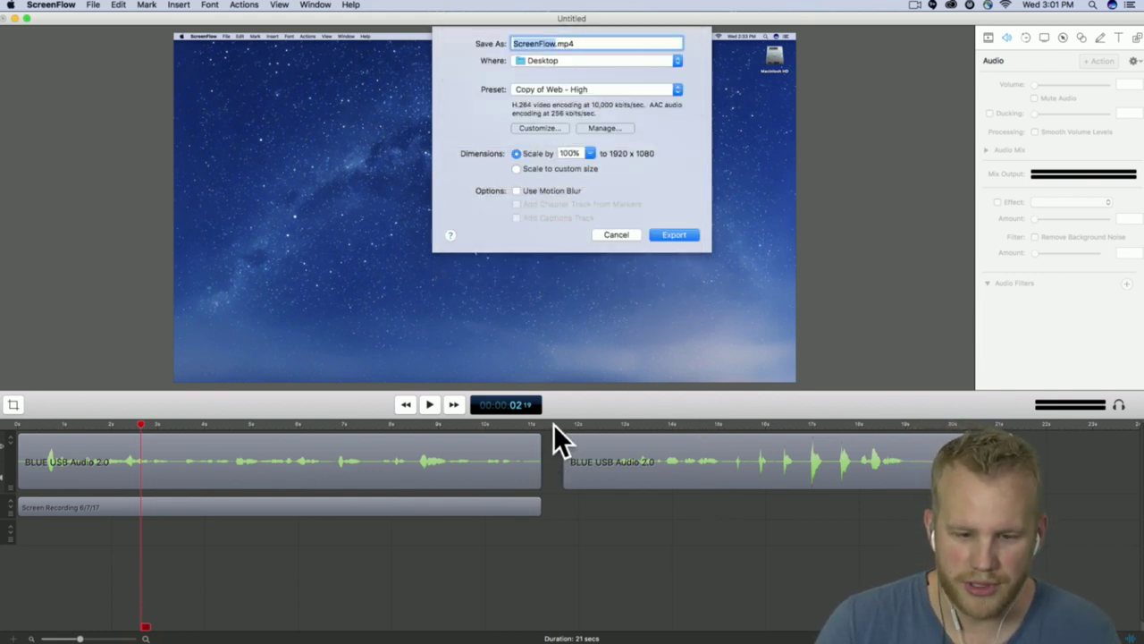
left_click(614, 234)
- Mark a timeline range spanning the whole second microphone clip, from about 11 to 21 seconds
left_click(564, 426)
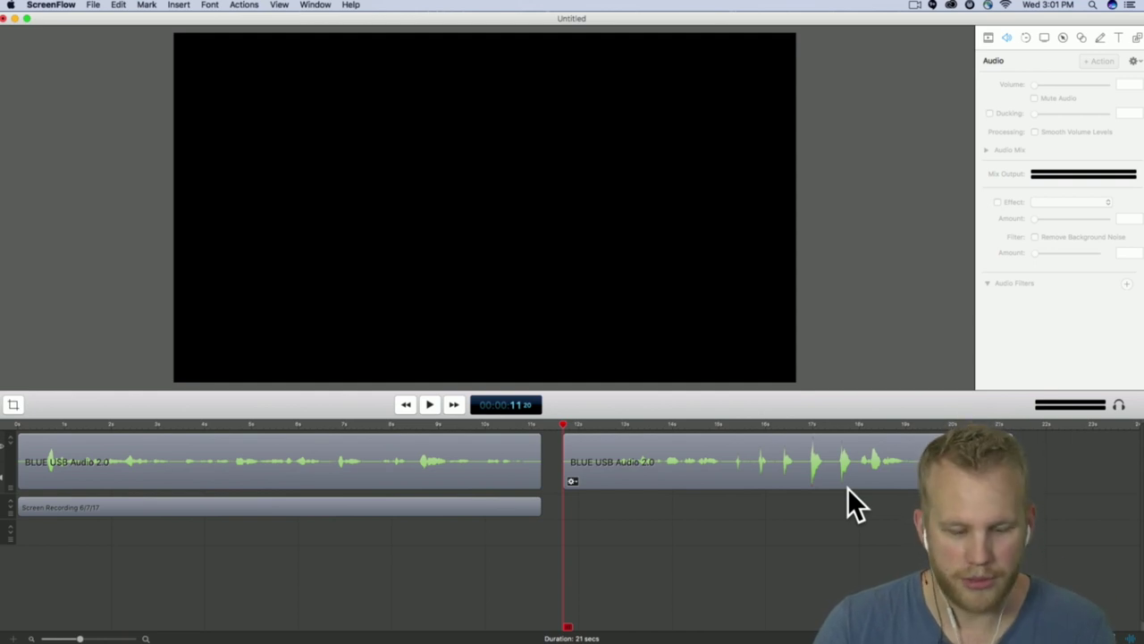
left_click(849, 489)
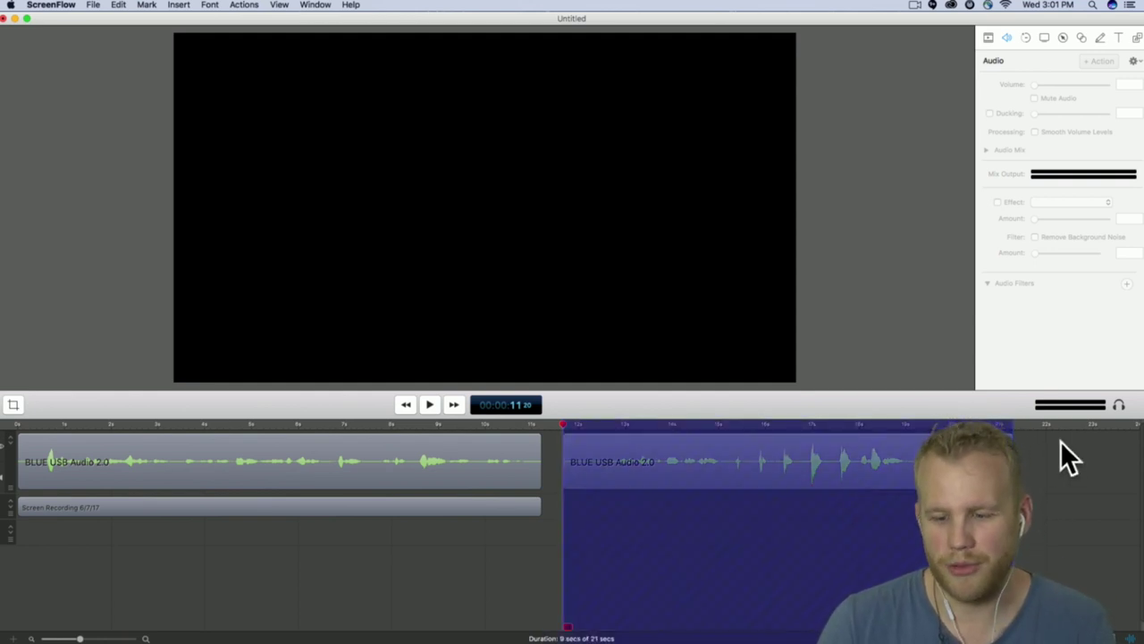
left_click(1014, 427)
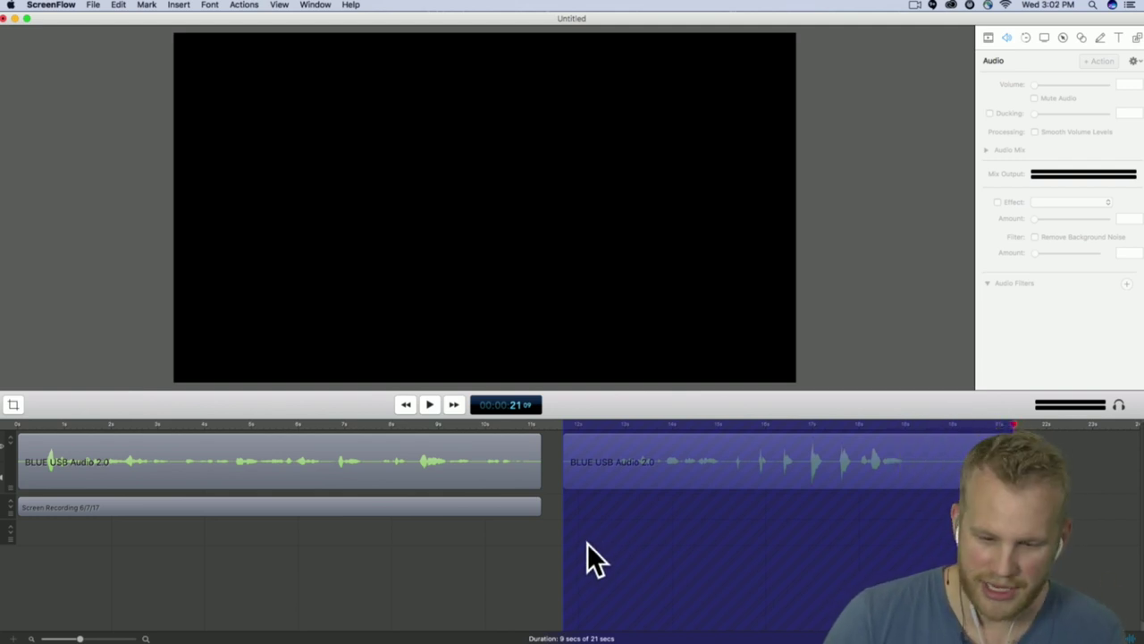
- Export the selected range to the Desktop as "audio test.mp4" with H.264 video disabled, keeping only the AAC audio
left_click(98, 7)
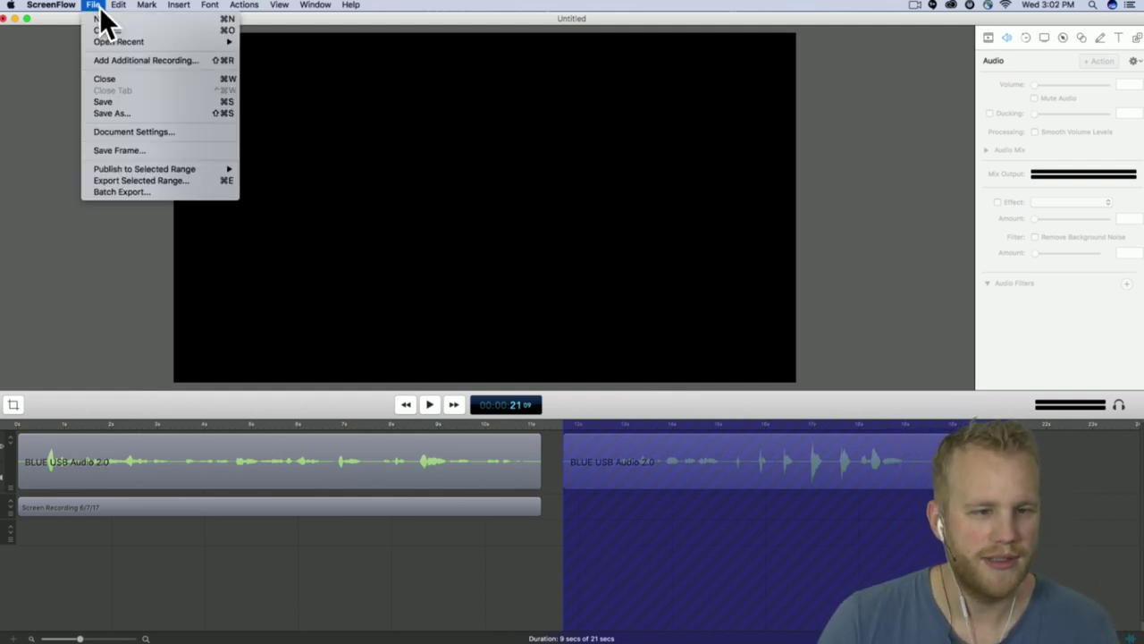
left_click(172, 180)
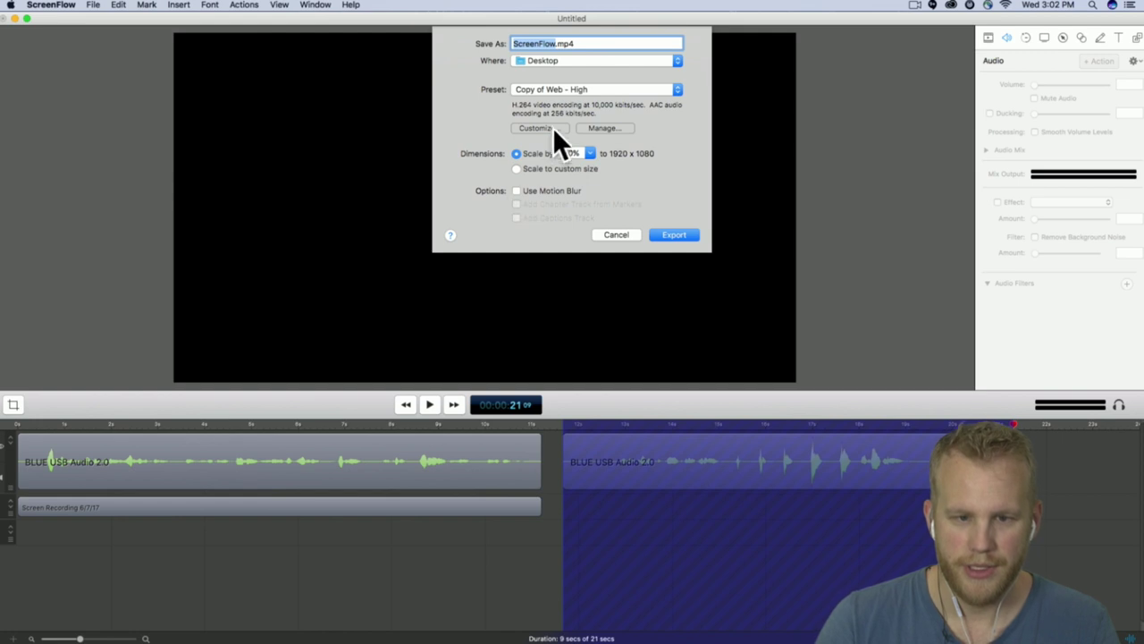
left_click(534, 128)
left_click(492, 41)
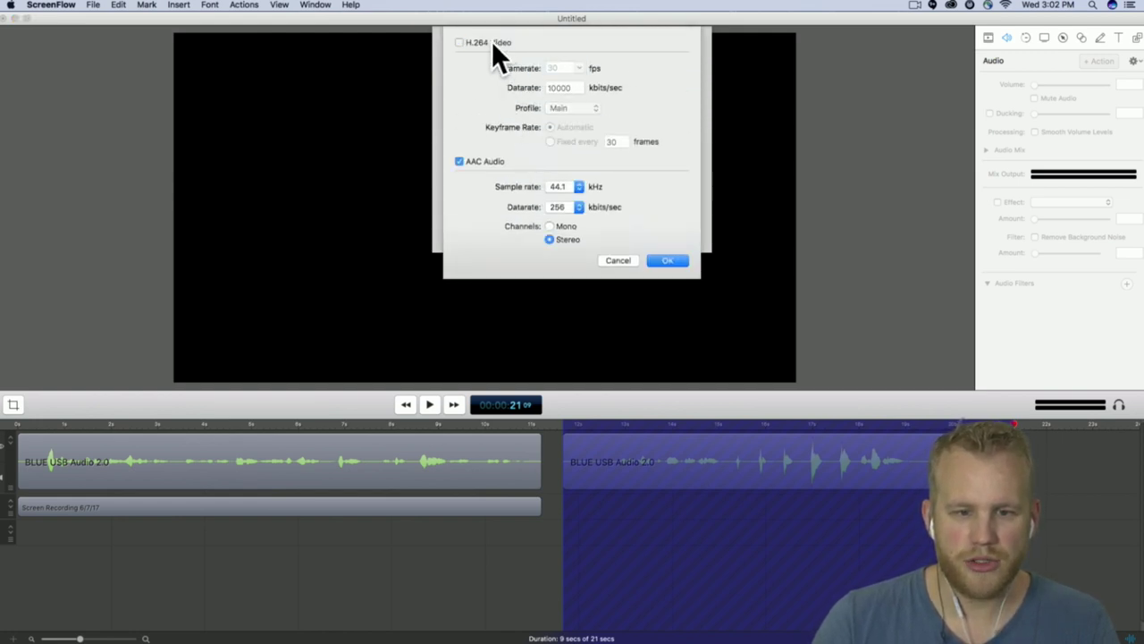
left_click(676, 262)
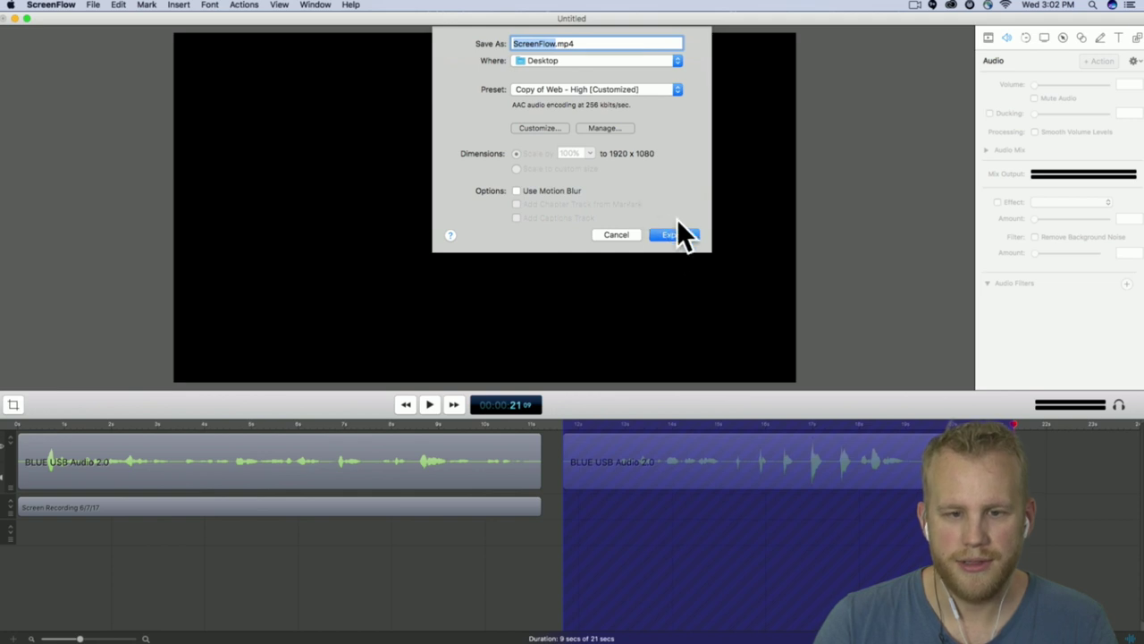
type("audio test")
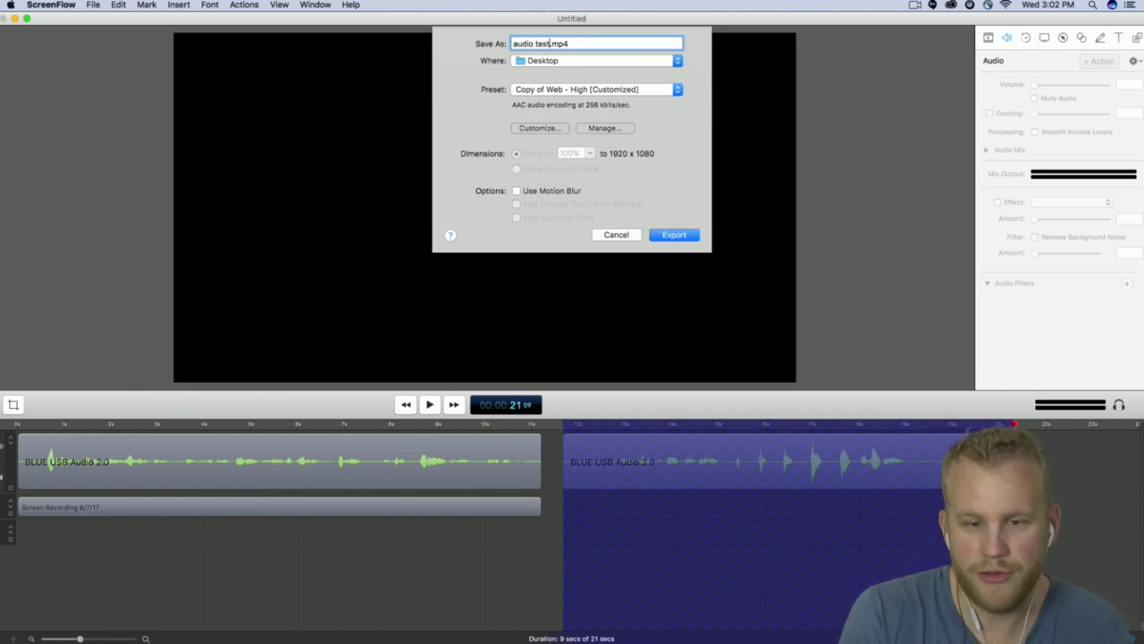
key("Return")
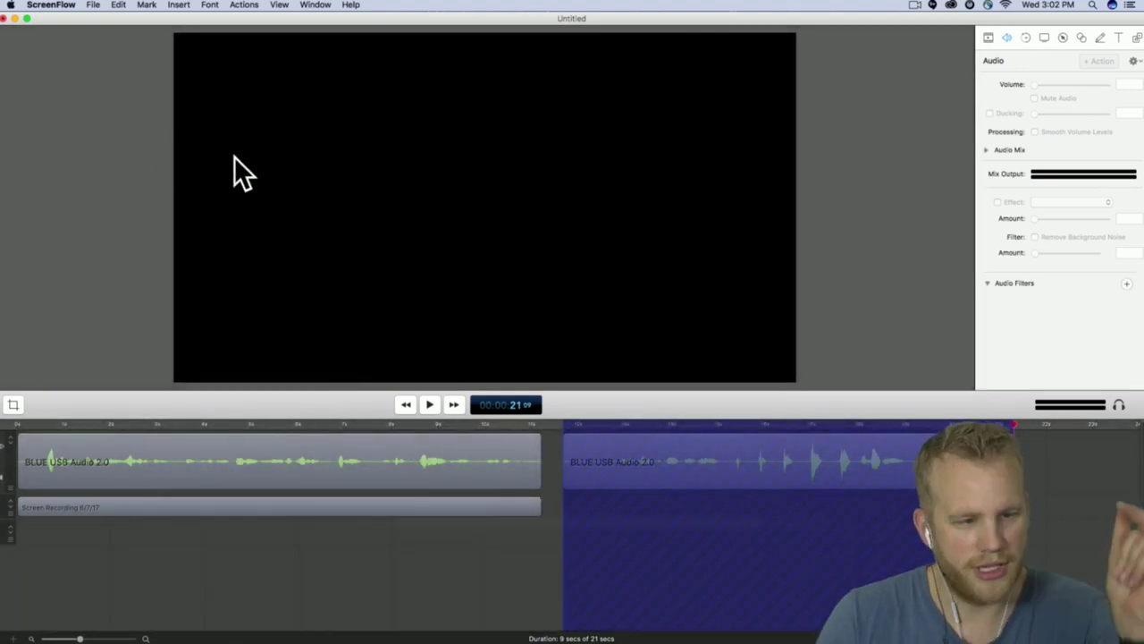
- Listen to the exported audio test.mp4 from the desktop in QuickTime Player, close it and return to ScreenFlow
left_click(16, 19)
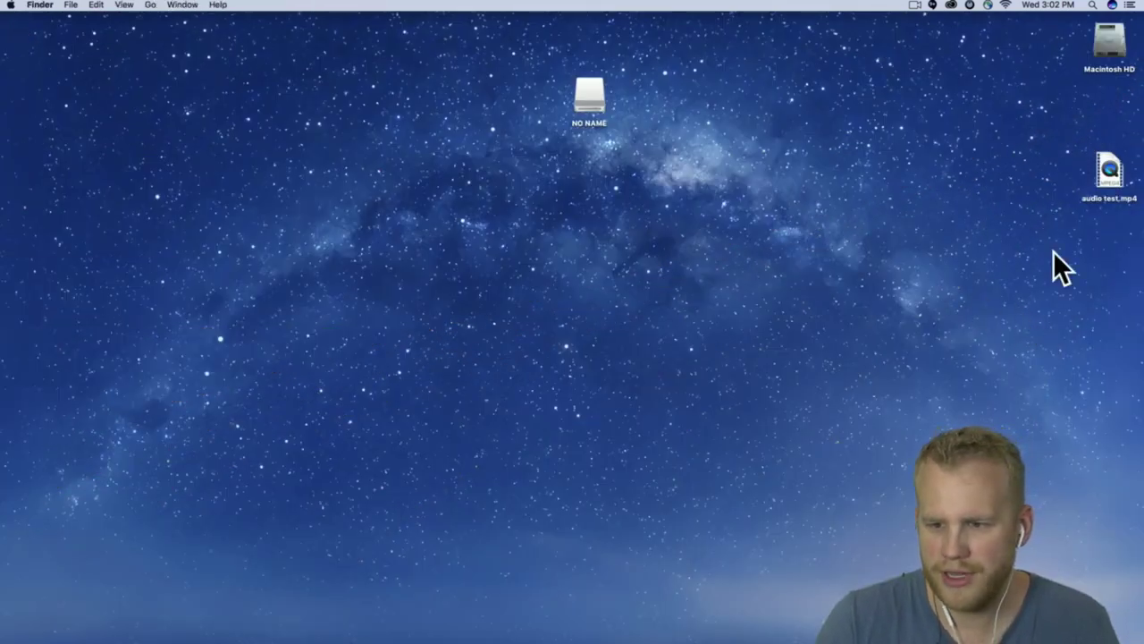
left_click(1109, 171)
key("super+o")
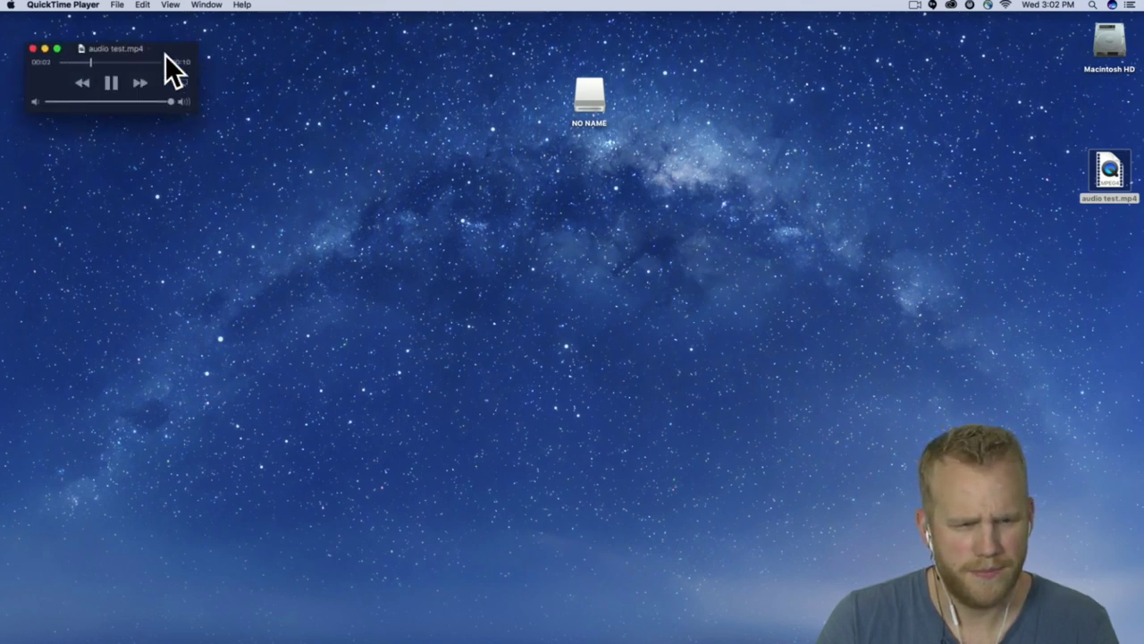
left_click(34, 49)
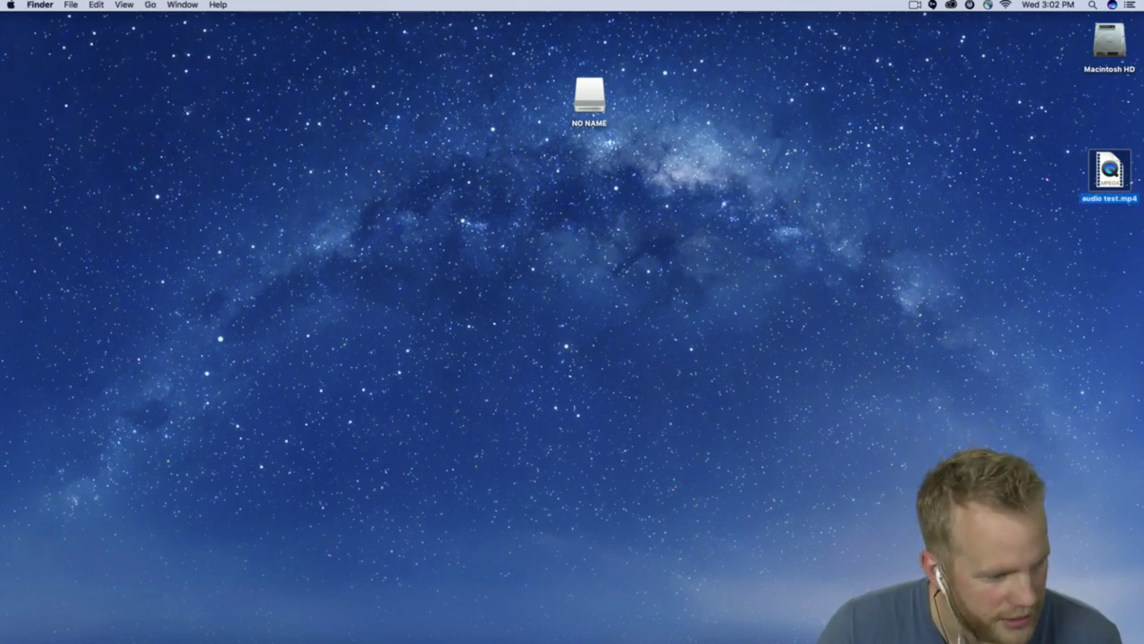
key("super+Tab")
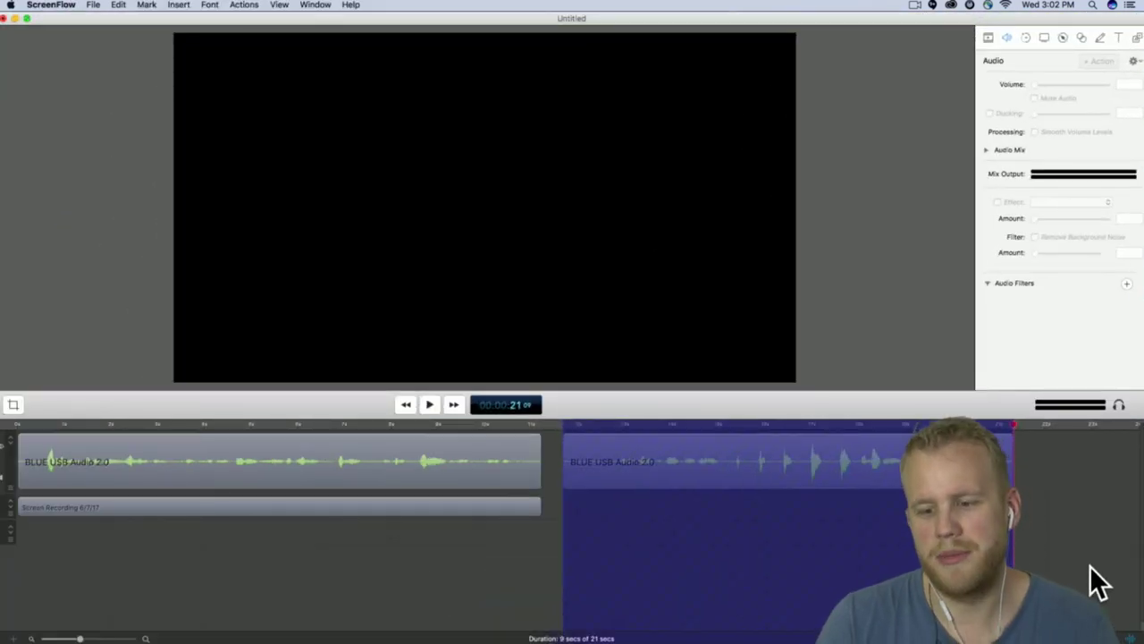
- Deselect the first microphone clip, minimize the untitled project and bring up the "Deep Dive into ScreenFlow 6 Project" window
left_click(454, 458)
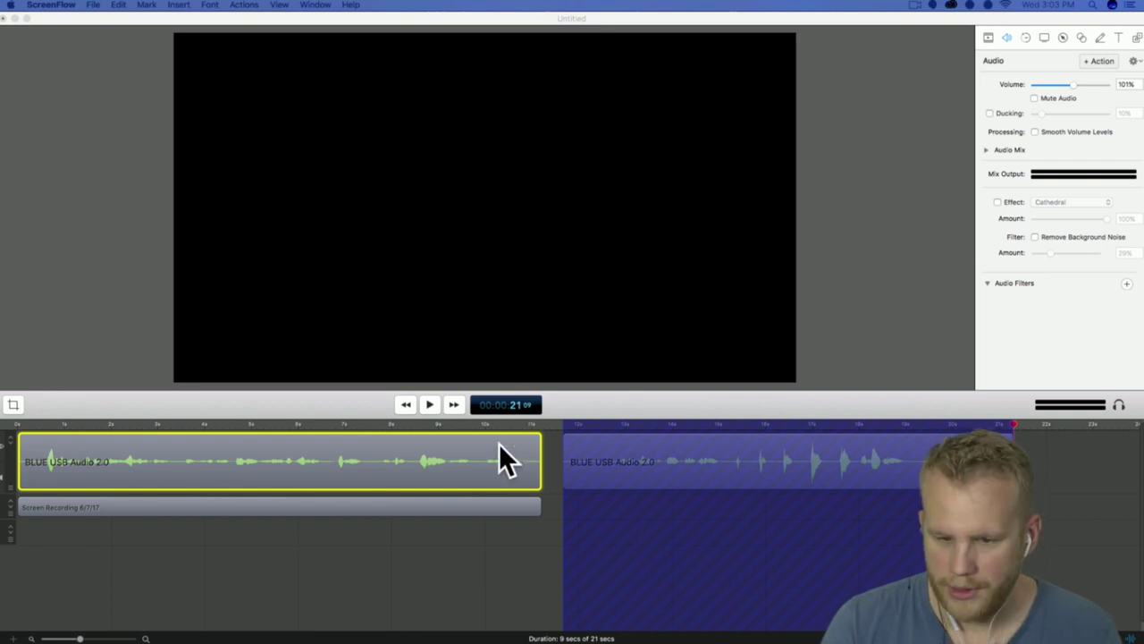
left_click(507, 568)
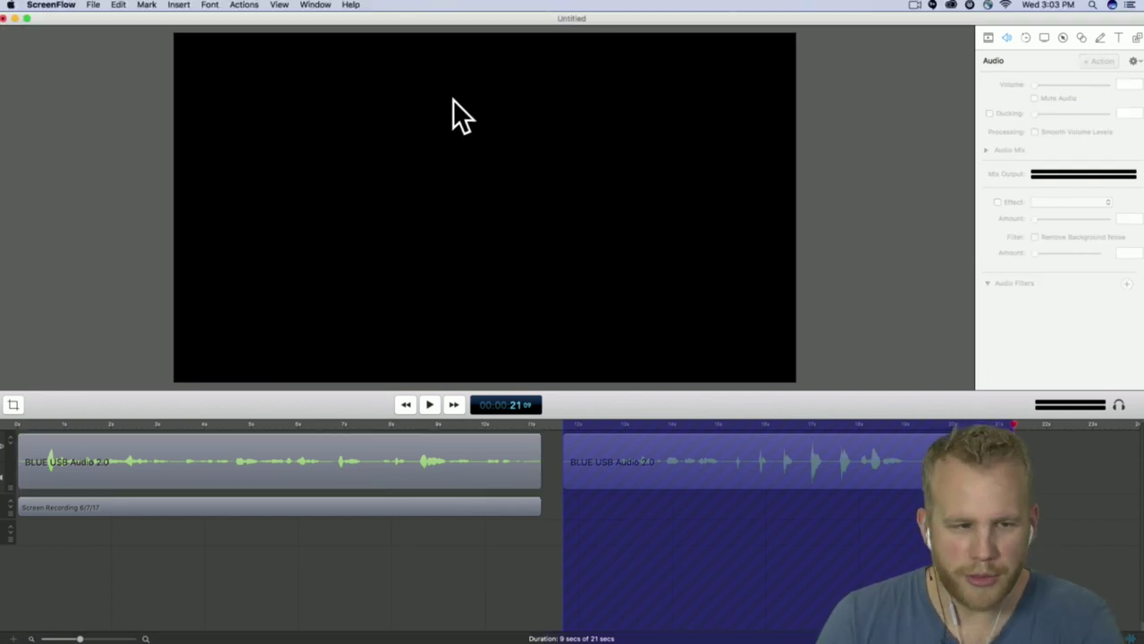
left_click(16, 19)
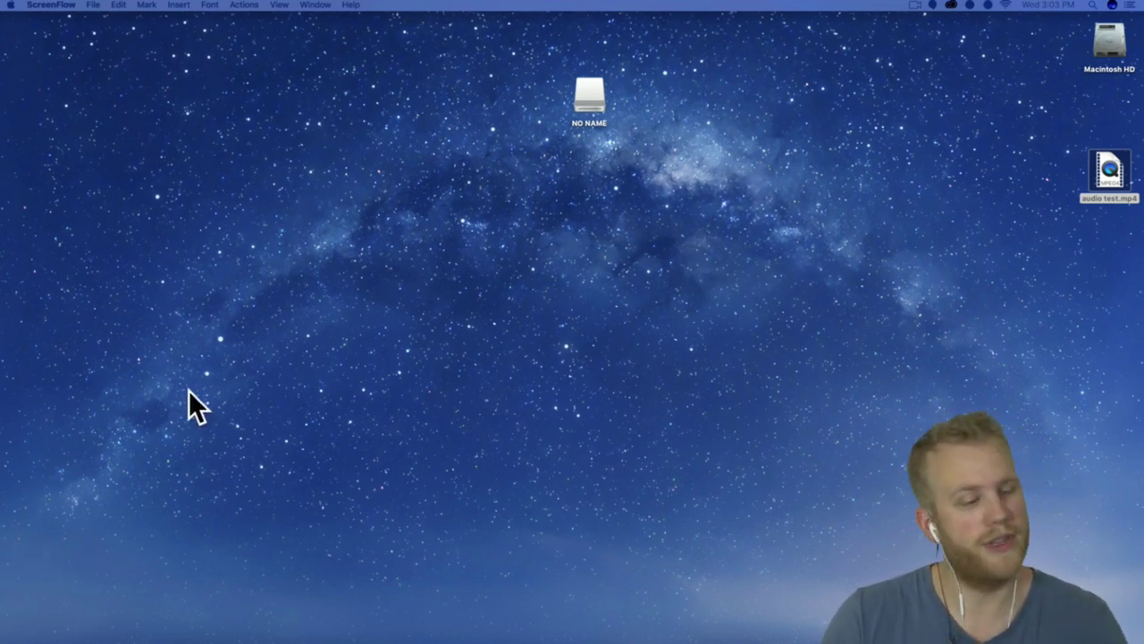
mouse_move(702, 630)
left_click(799, 626)
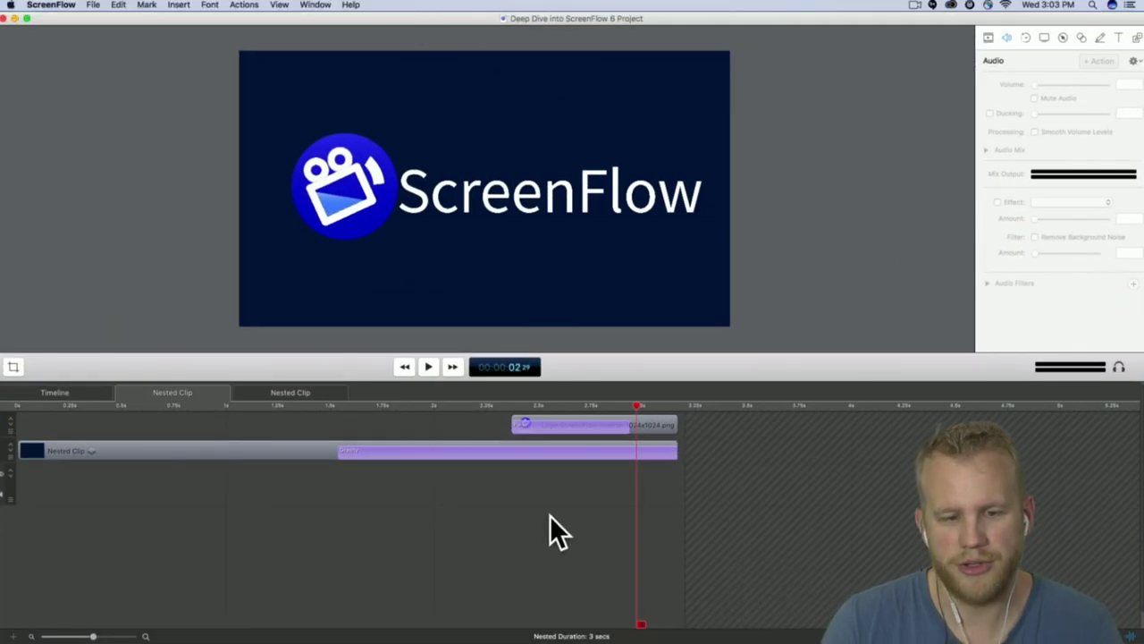
- Enlarge the preview area and play the nested logo animation from its beginning
left_click(405, 366)
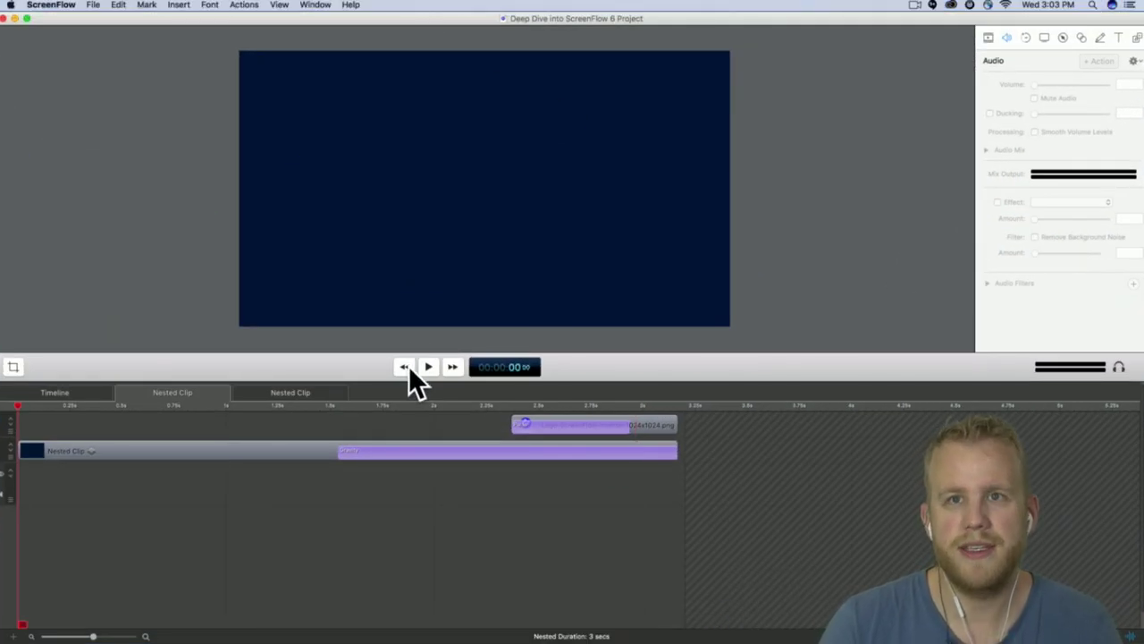
left_click_drag(678, 379, 718, 535)
scroll(577, 288, "up", 3)
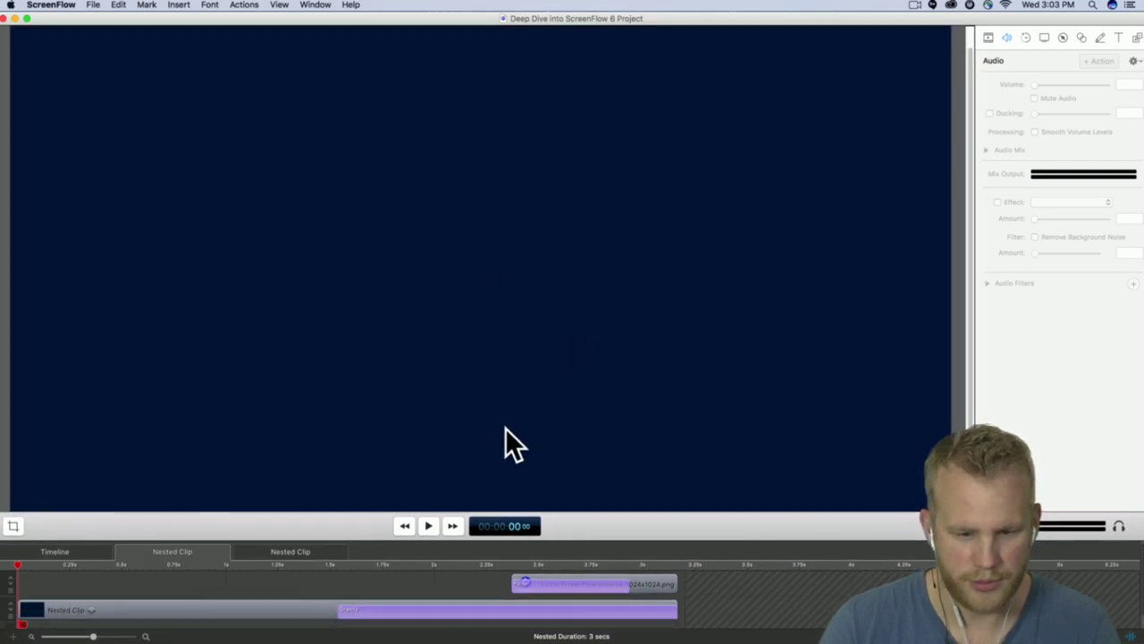
scroll(506, 427, "down", 3)
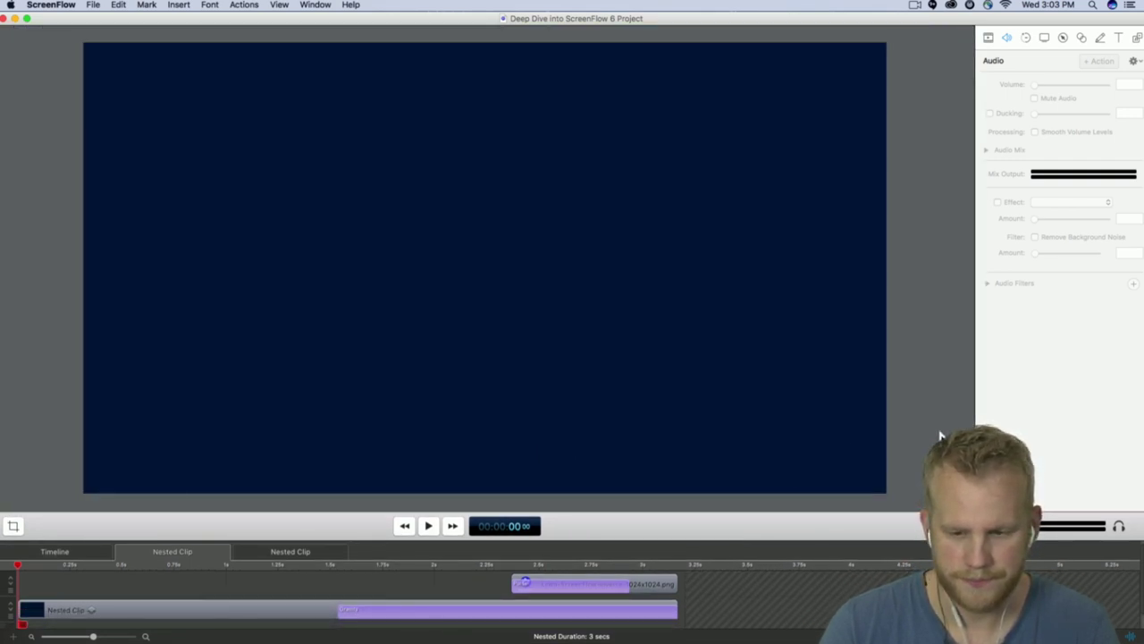
key("space")
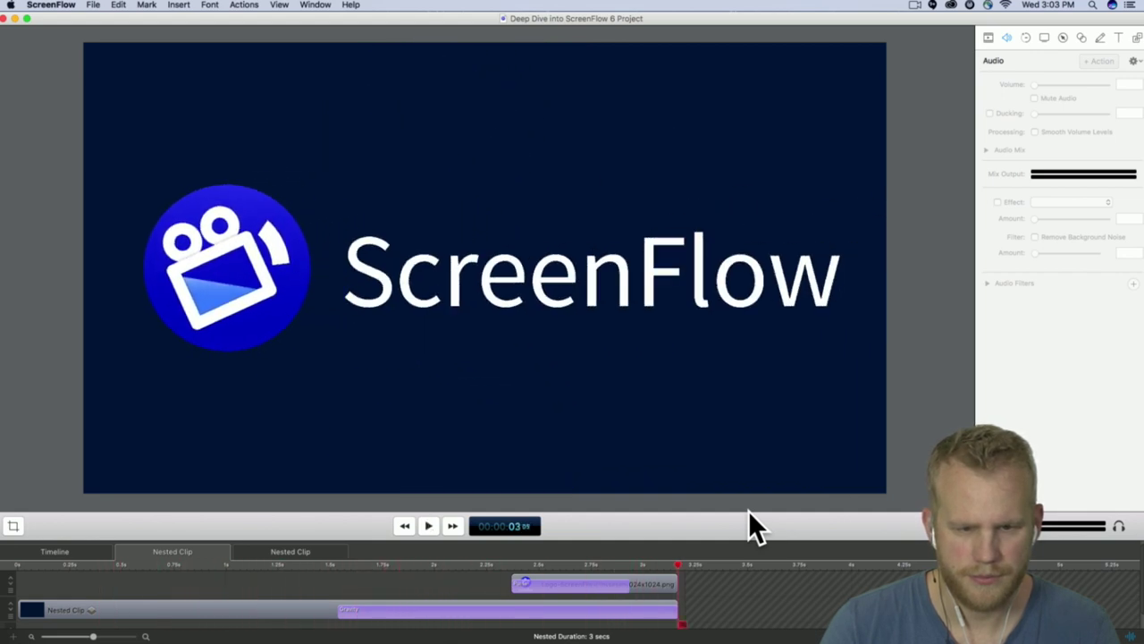
key("space")
left_click(93, 4)
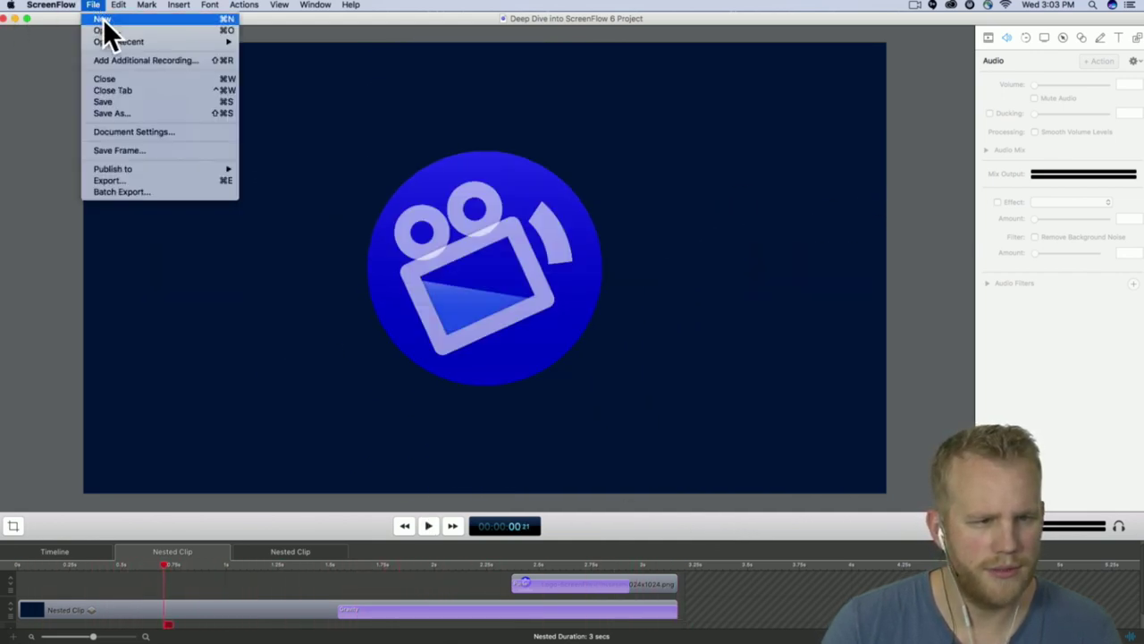
left_click(152, 182)
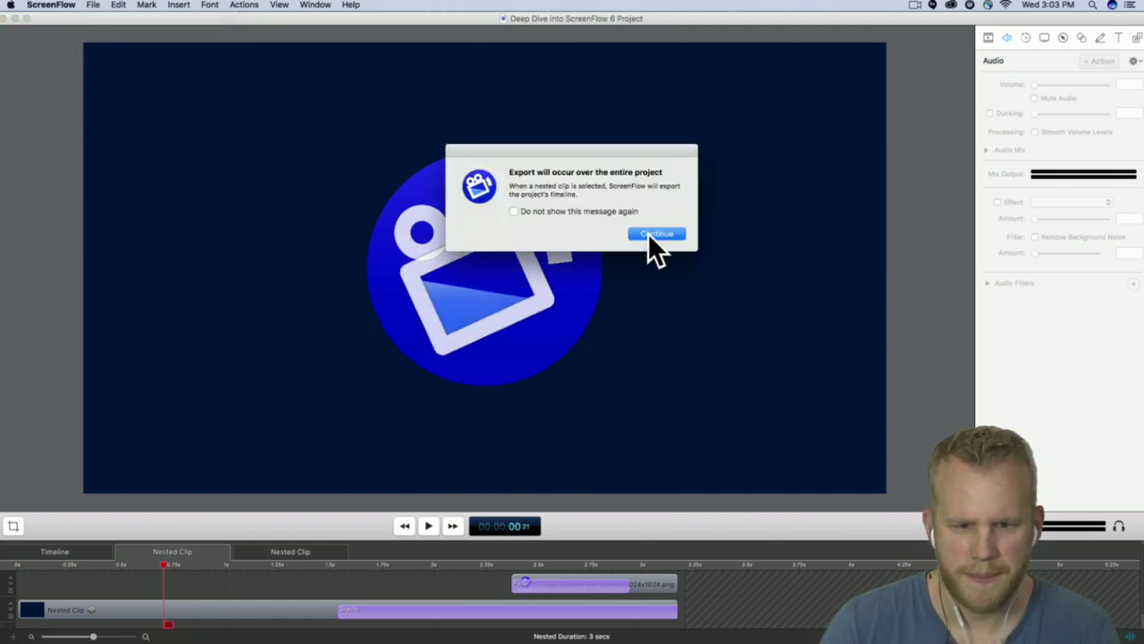
left_click(648, 234)
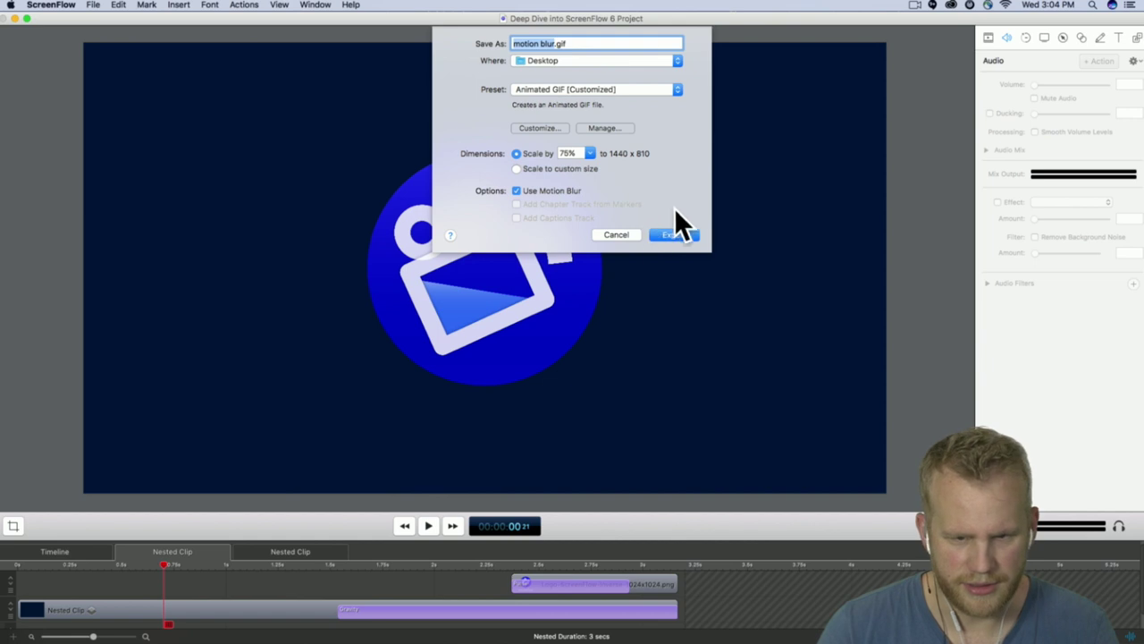
left_click(629, 230)
- Export the main timeline to the Desktop as motion blur.gif, an animated GIF at 100% scale with motion blur, and move the project window aside
left_click(47, 547)
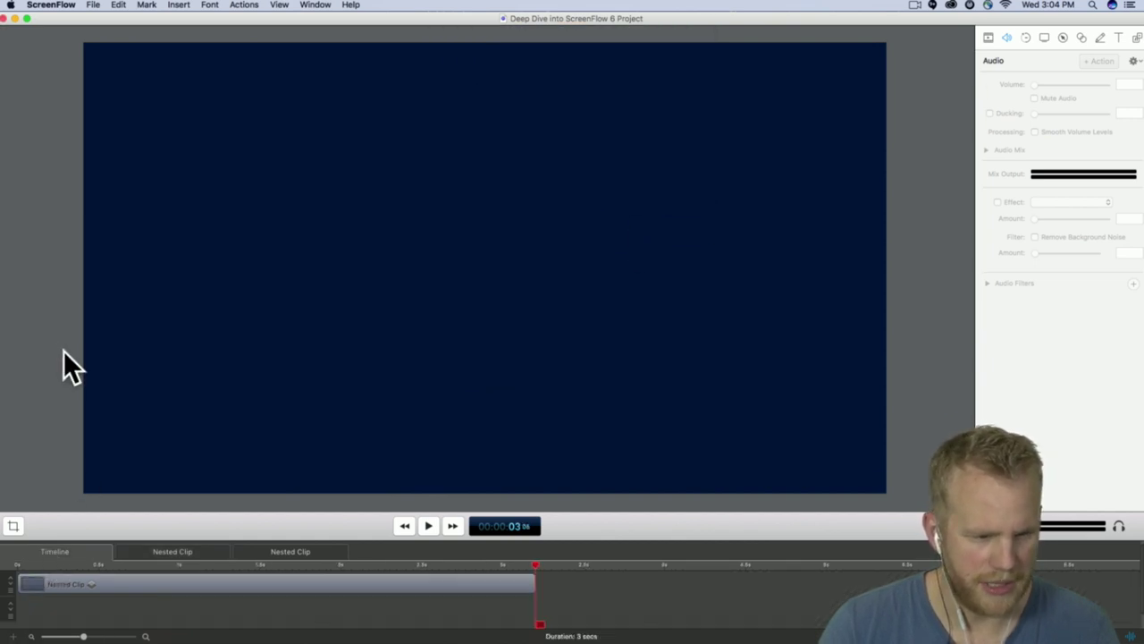
left_click(95, 6)
left_click(168, 179)
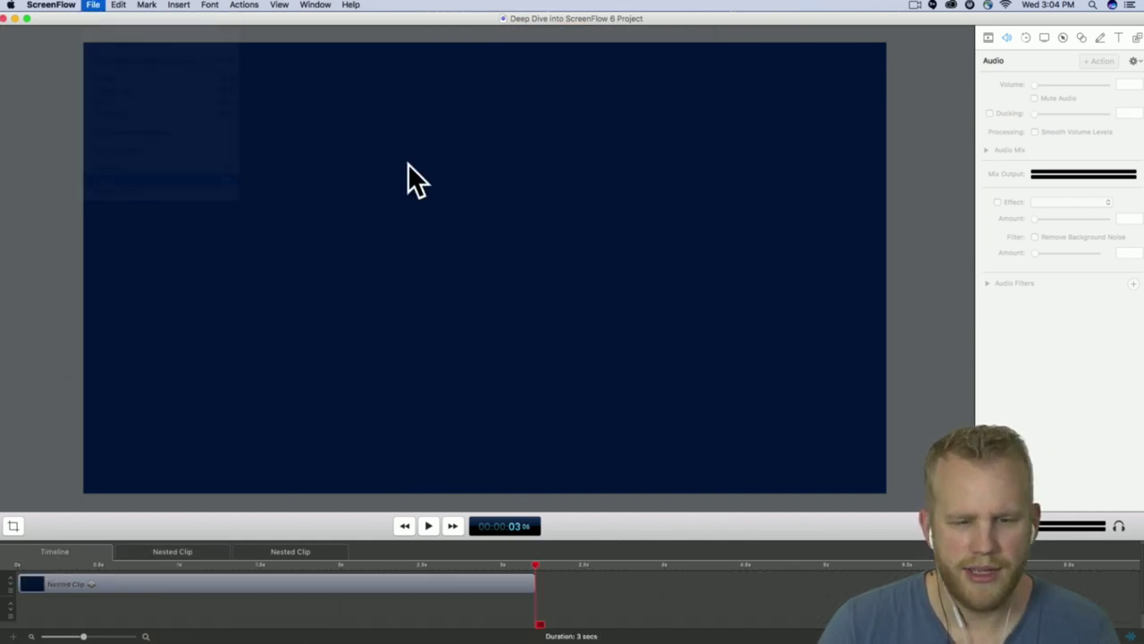
left_click(603, 89)
left_click(603, 89)
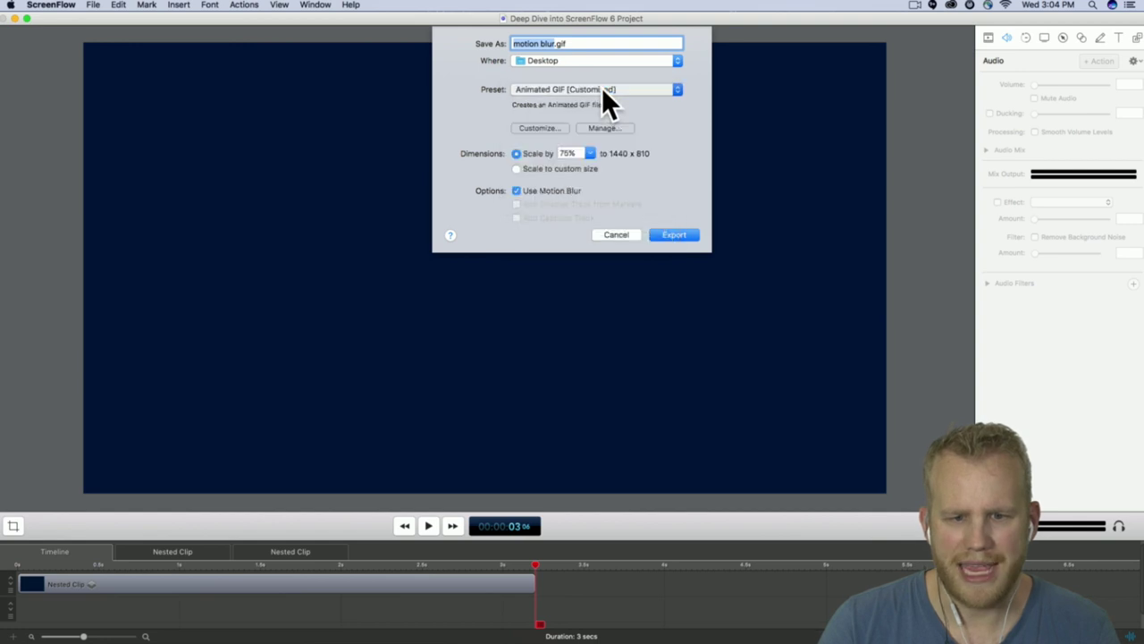
left_click(590, 153)
left_click(568, 165)
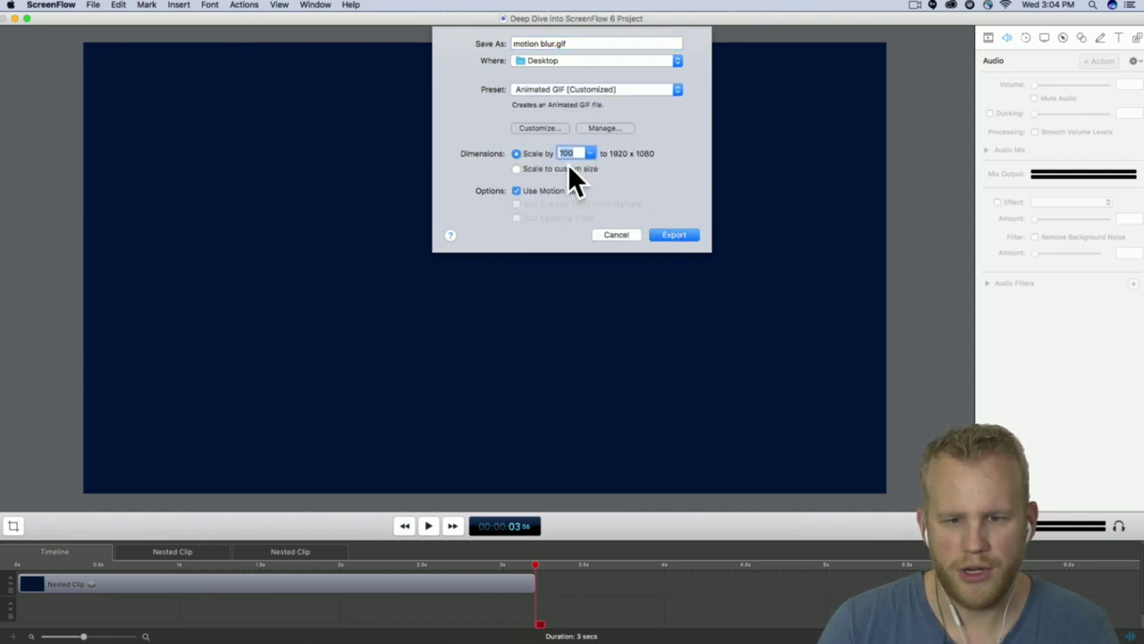
left_click(676, 234)
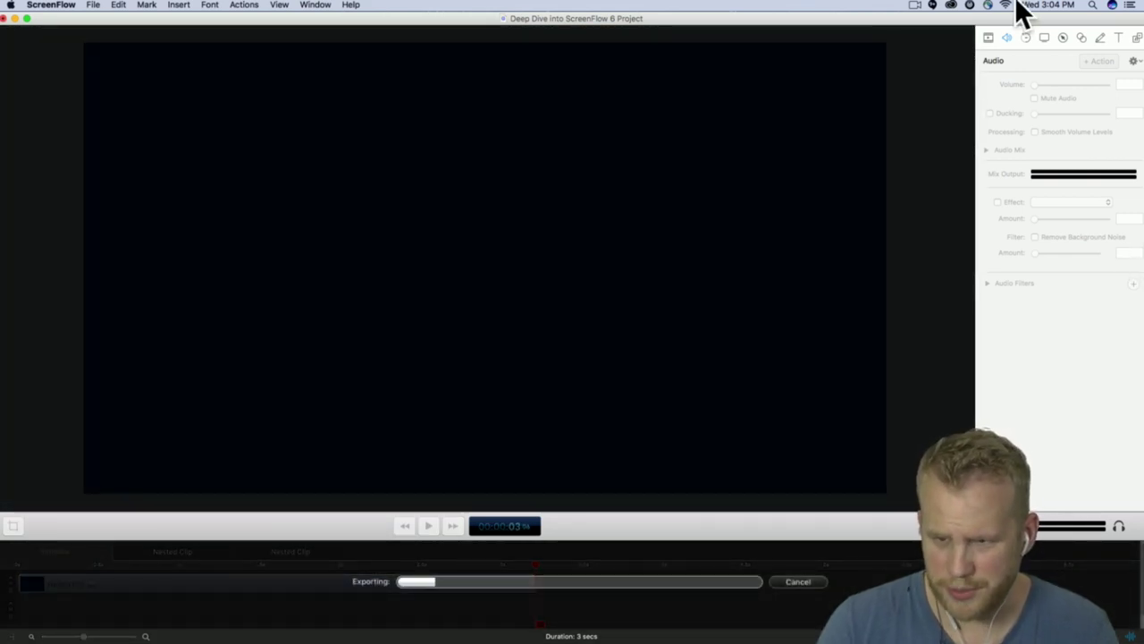
left_click_drag(979, 17, 805, 17)
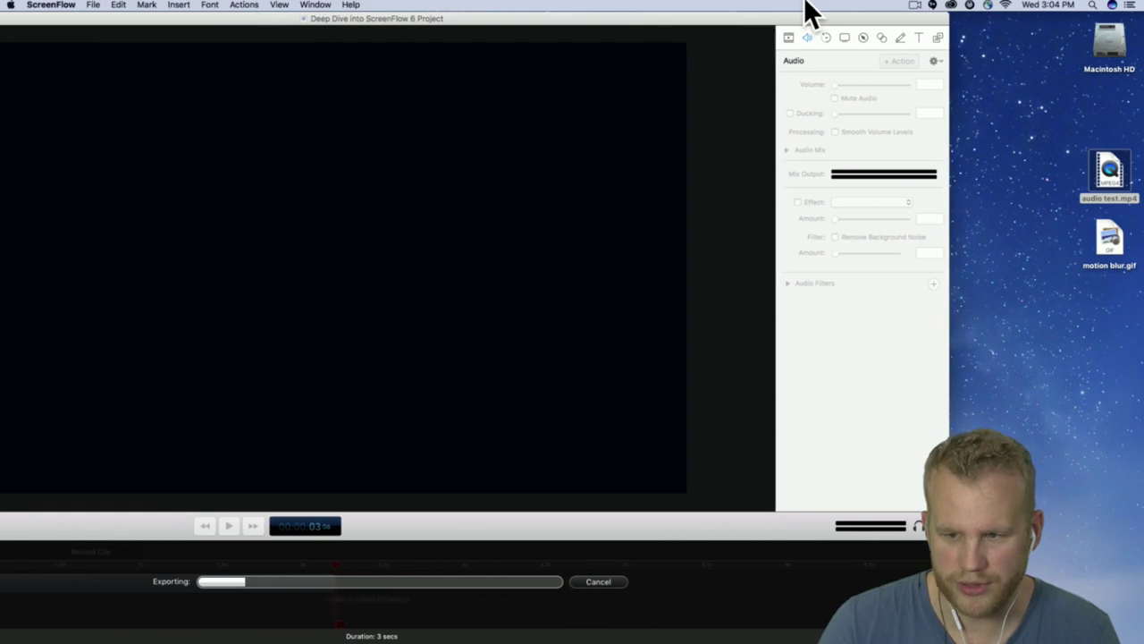
- Deselect audio test.mp4 on the desktop and open a Safari window while the animated GIF export is running
left_click(1076, 301)
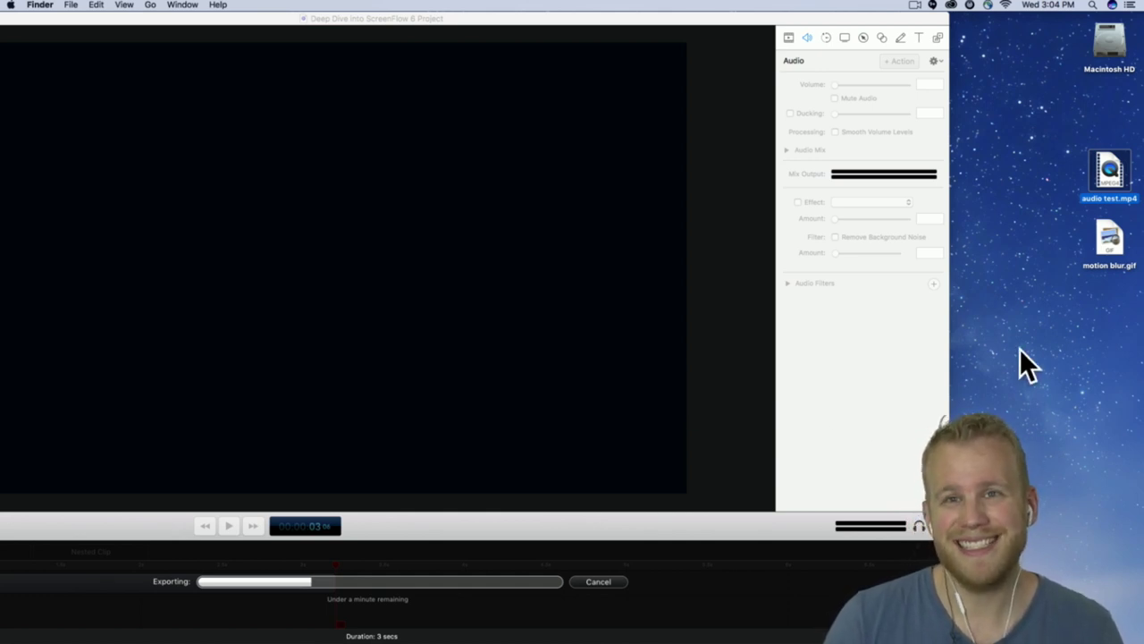
left_click(1062, 312)
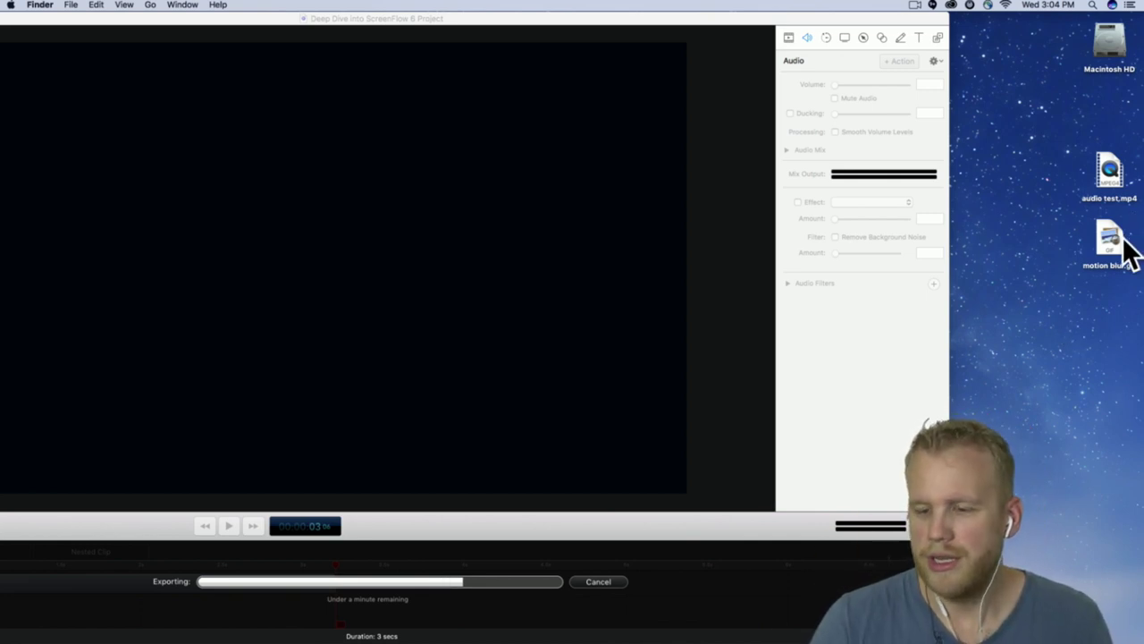
mouse_move(487, 631)
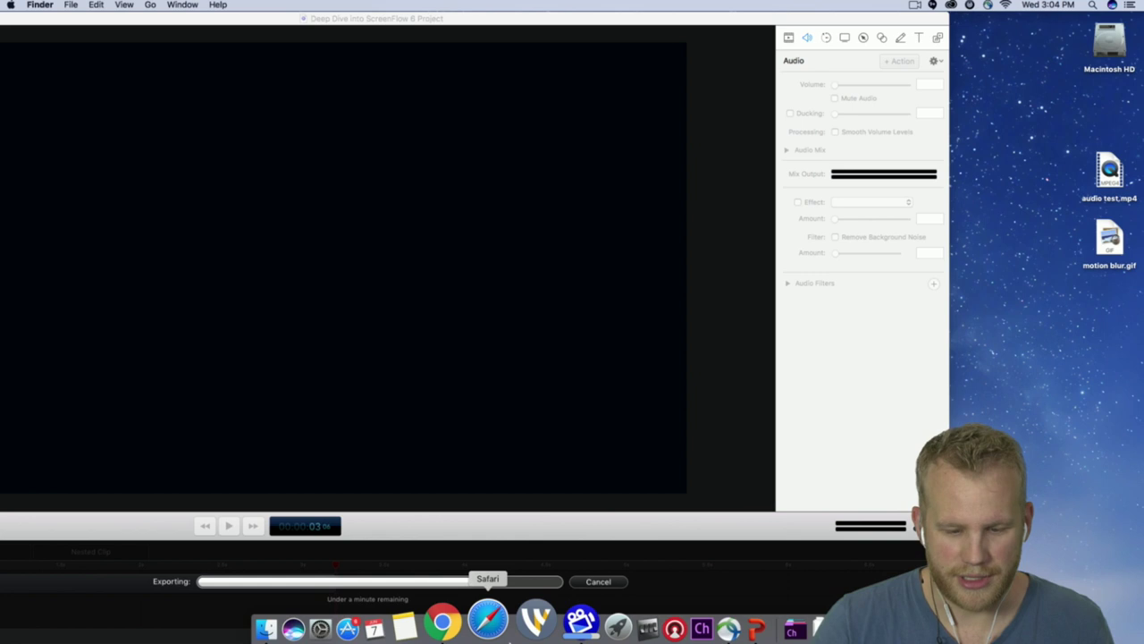
left_click(471, 626)
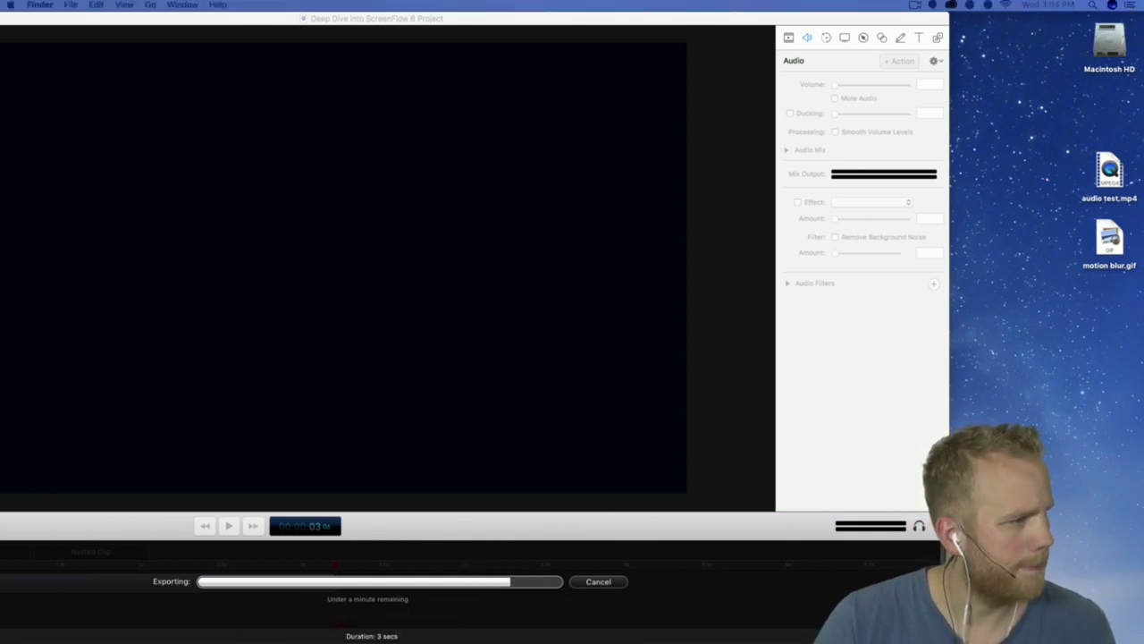
mouse_move(526, 635)
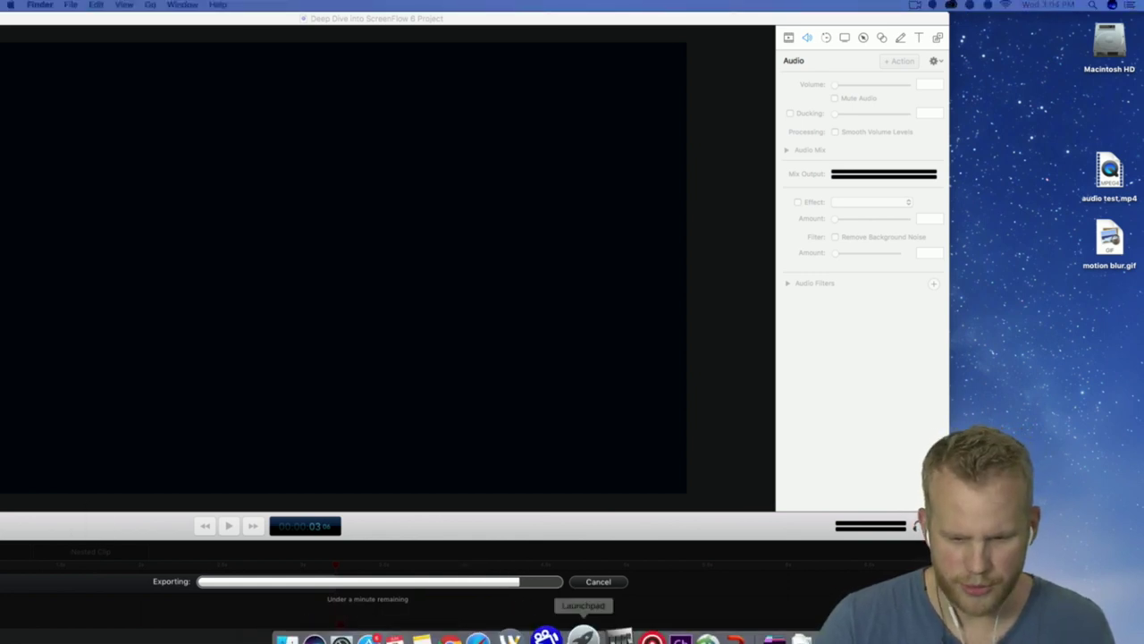
left_click(502, 623)
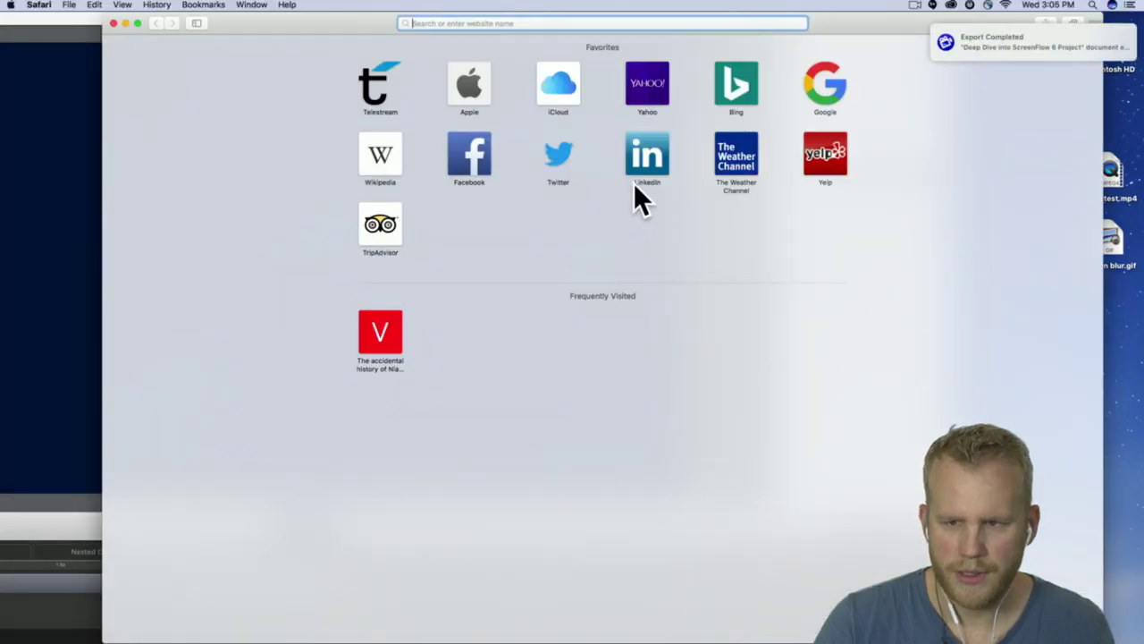
- Preview the exported motion blur.gif from the desktop in the open browser window, and close that window
left_click(1121, 250)
left_click(1130, 313)
left_click_drag(1132, 308, 499, 24)
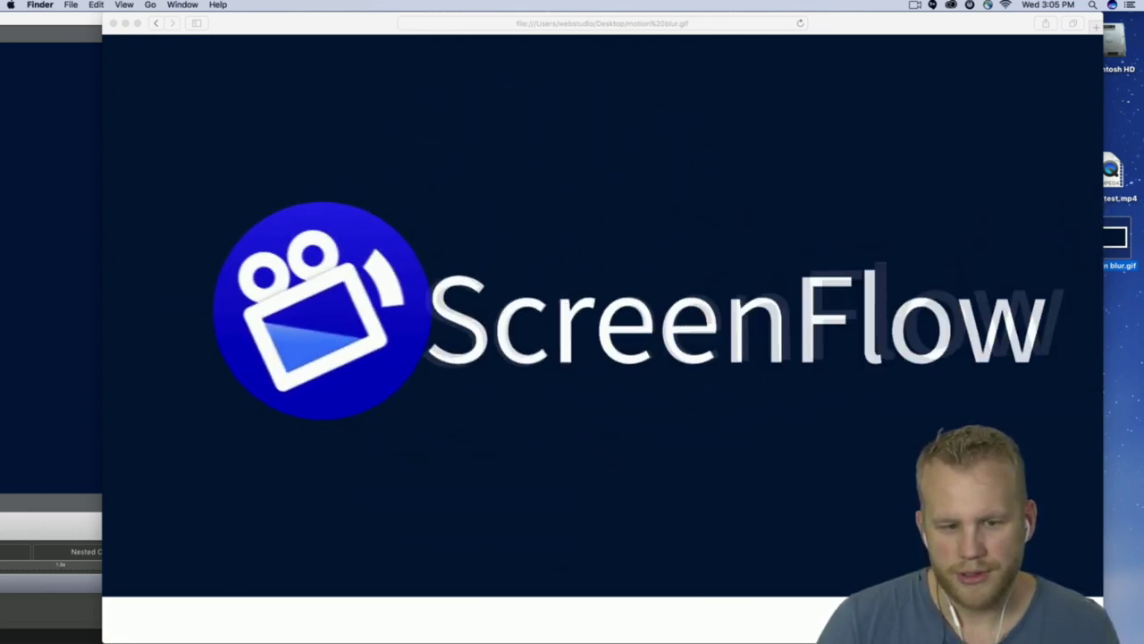
left_click(113, 23)
- Show the video motion properties in ScreenFlow and reposition the project window so it nearly fills the screen
left_click(827, 38)
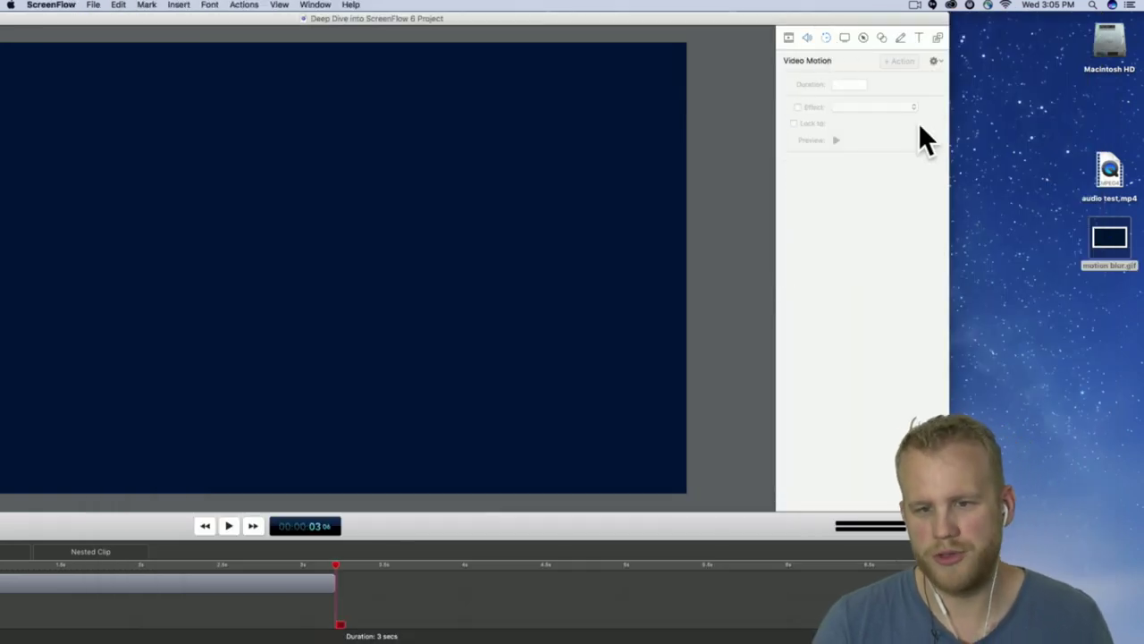
left_click_drag(716, 17, 926, 12)
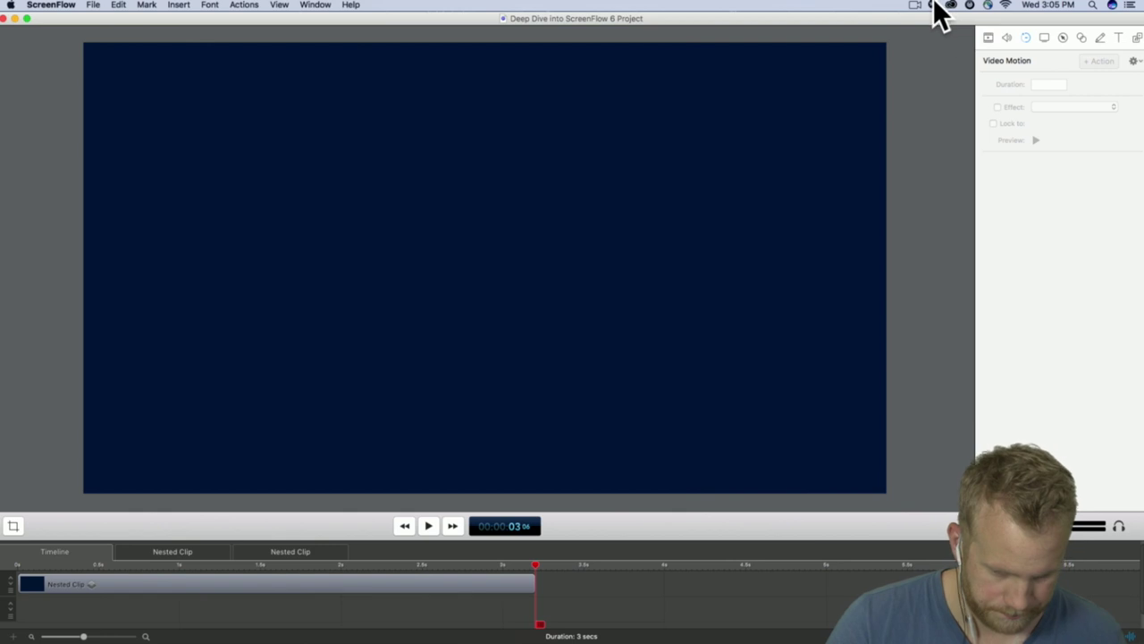
left_click_drag(1139, 192, 1106, 194)
mouse_move(822, 20)
left_mouse_down()
mouse_move(843, 13)
mouse_move(841, 25)
left_mouse_up()
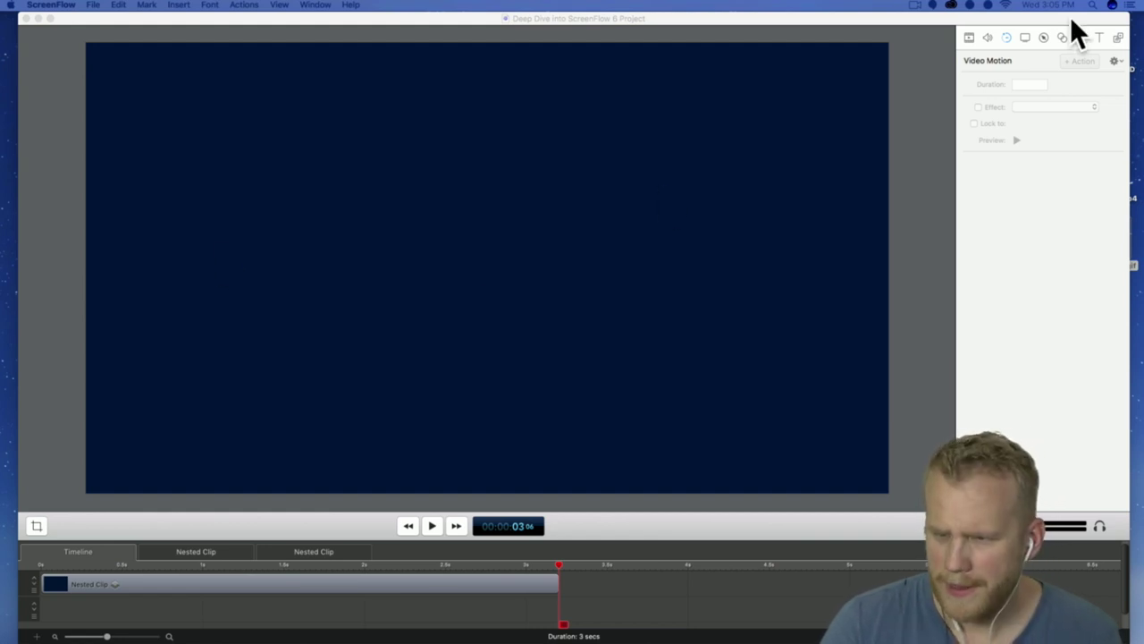
left_click(12, 26)
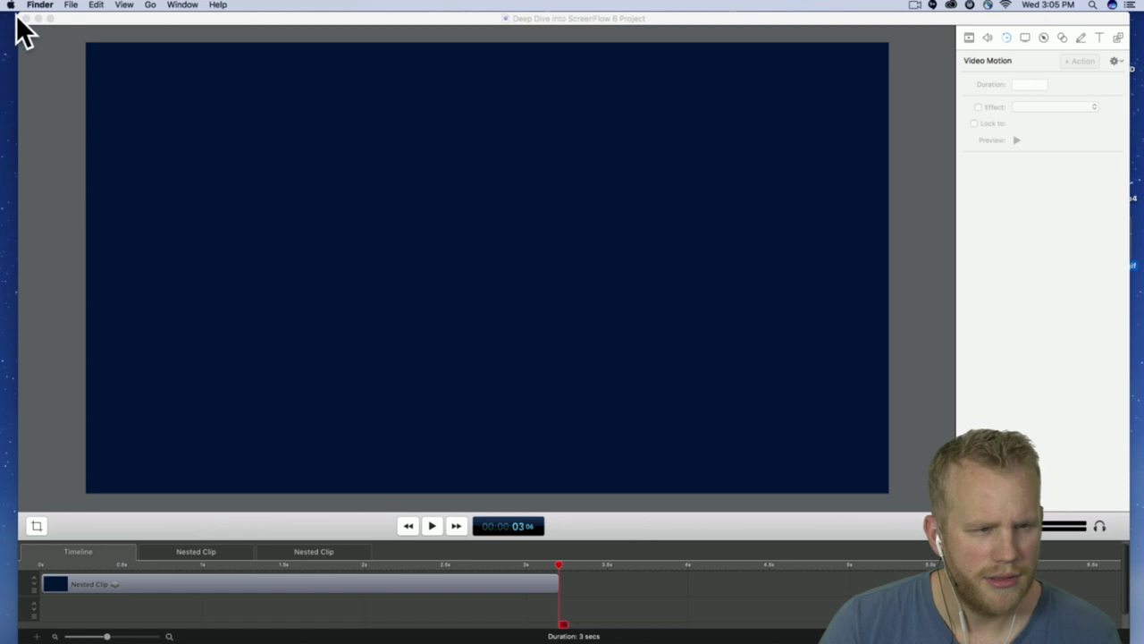
left_click(34, 4)
mouse_move(25, 9)
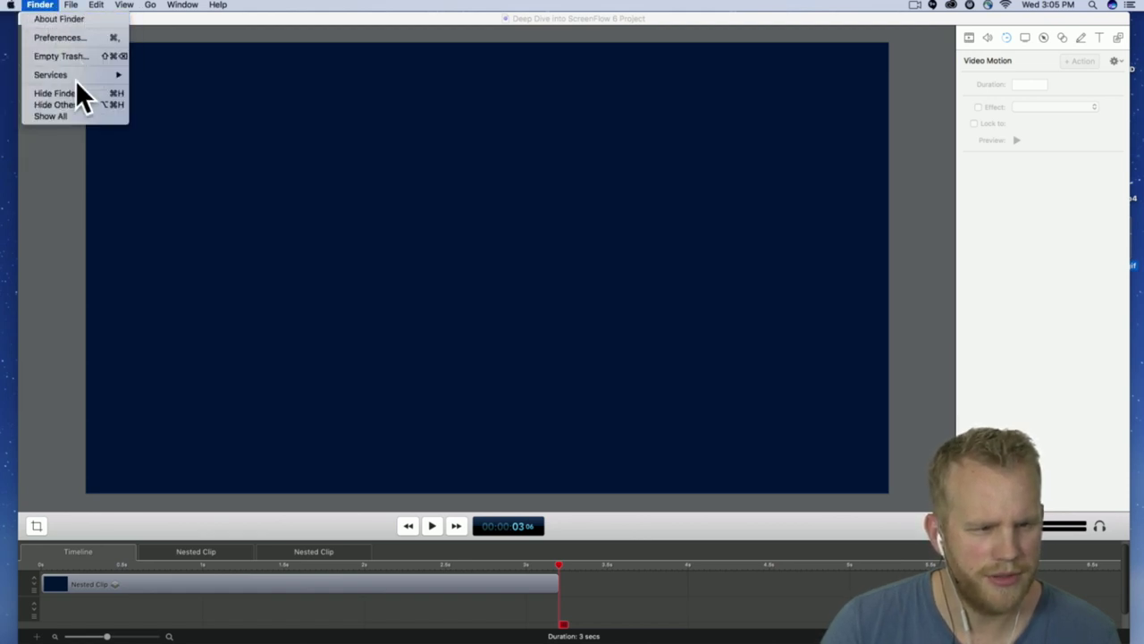
left_click(73, 296)
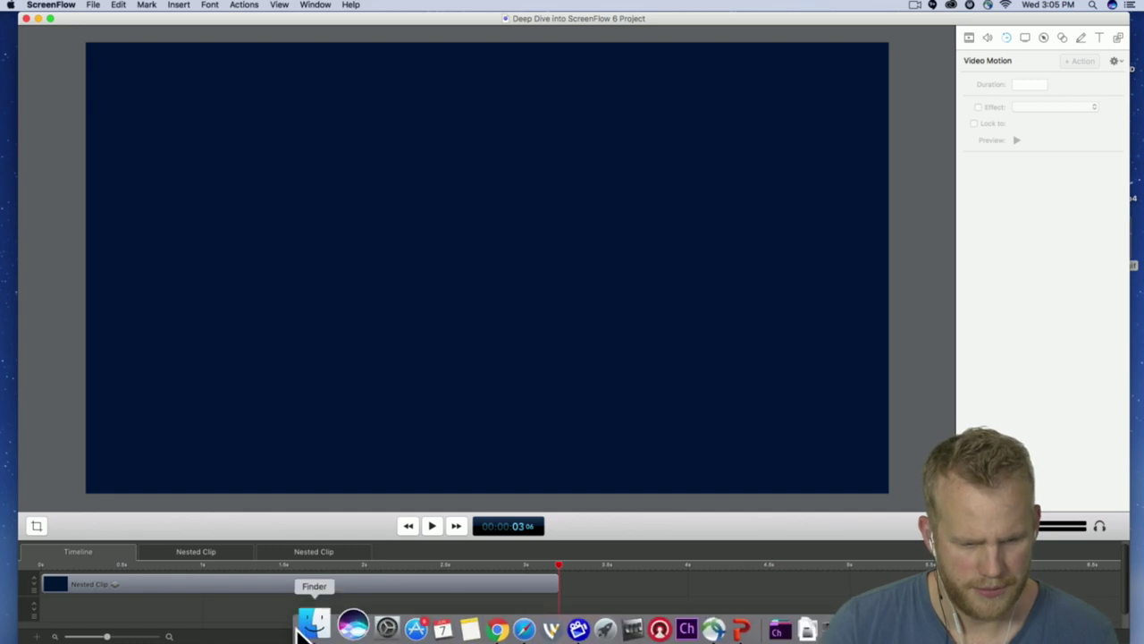
- Open a Finder window and locate the GreenScreen Animation project in All My Files
left_click(309, 621)
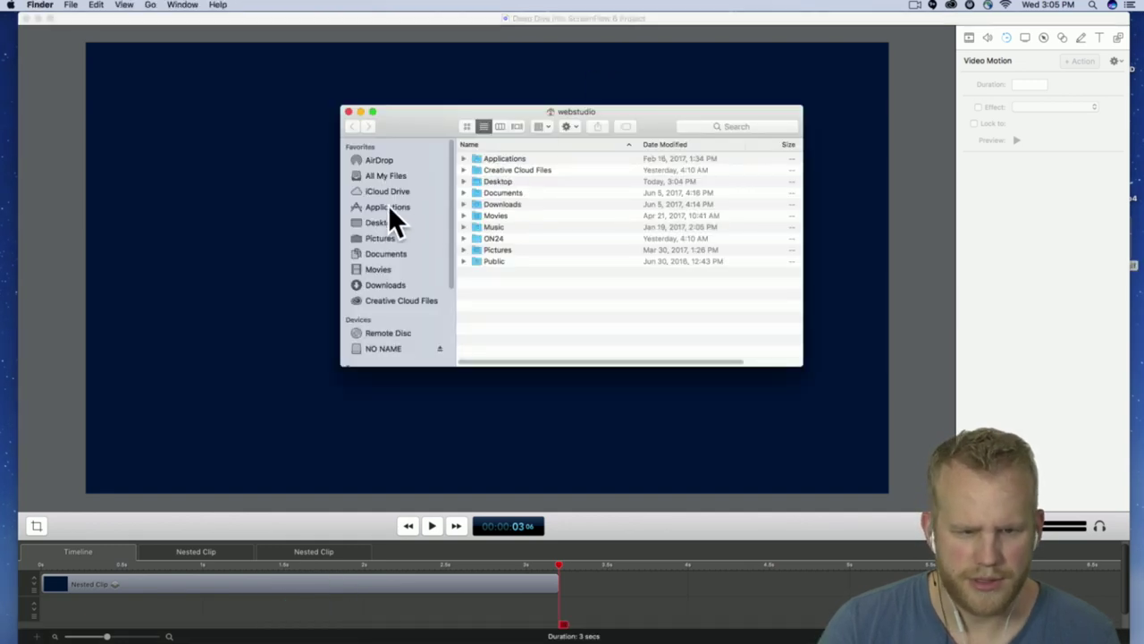
left_click(398, 176)
scroll(664, 223, "down", 10)
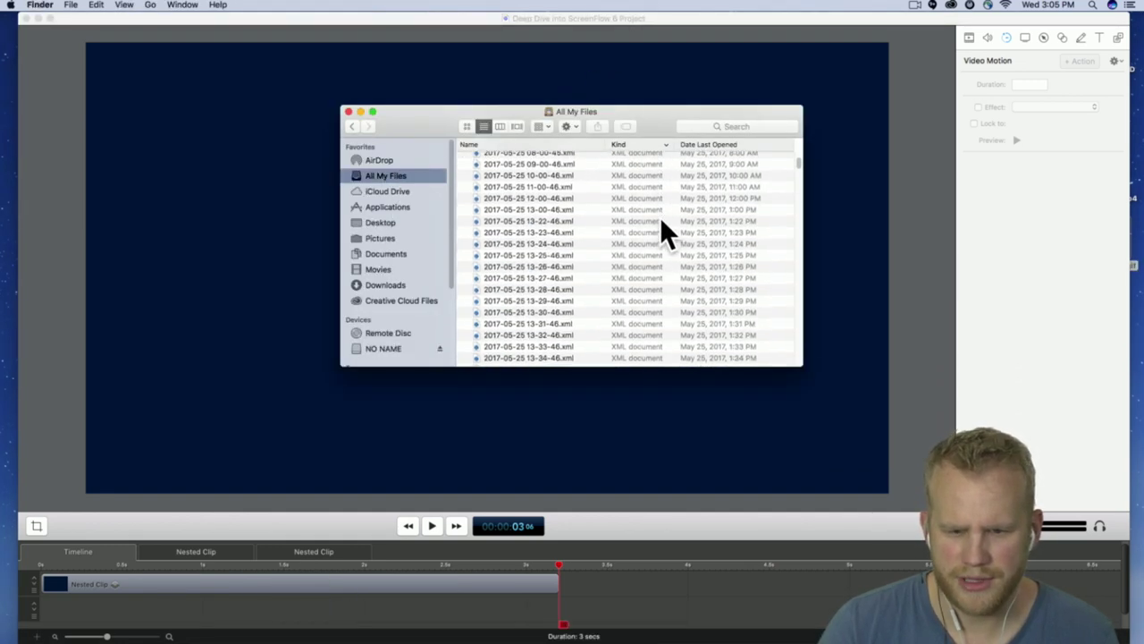
left_click_drag(799, 180, 789, 284)
left_click(633, 268)
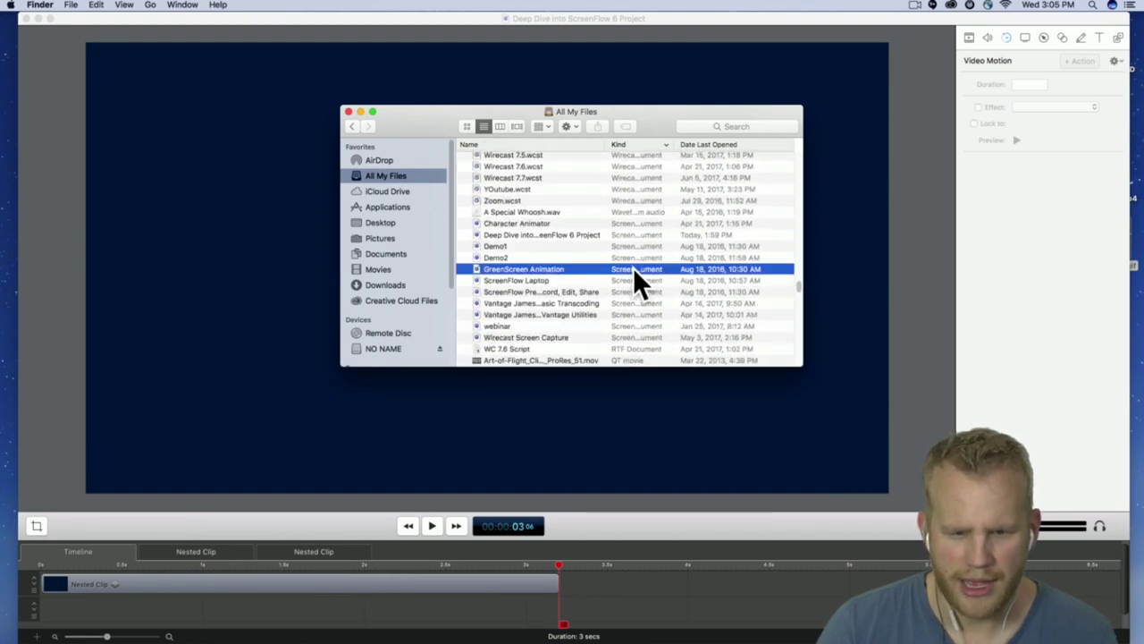
- Show the package contents of the GreenScreen Animation project and examine the image file in its Media folder
right_click(522, 267)
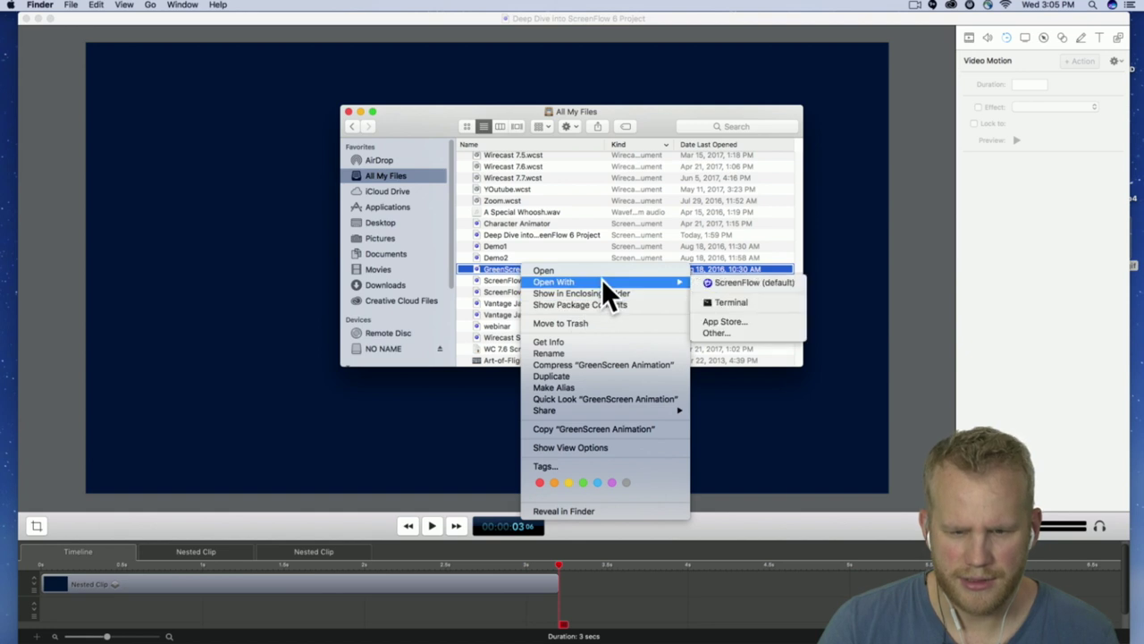
left_click(642, 304)
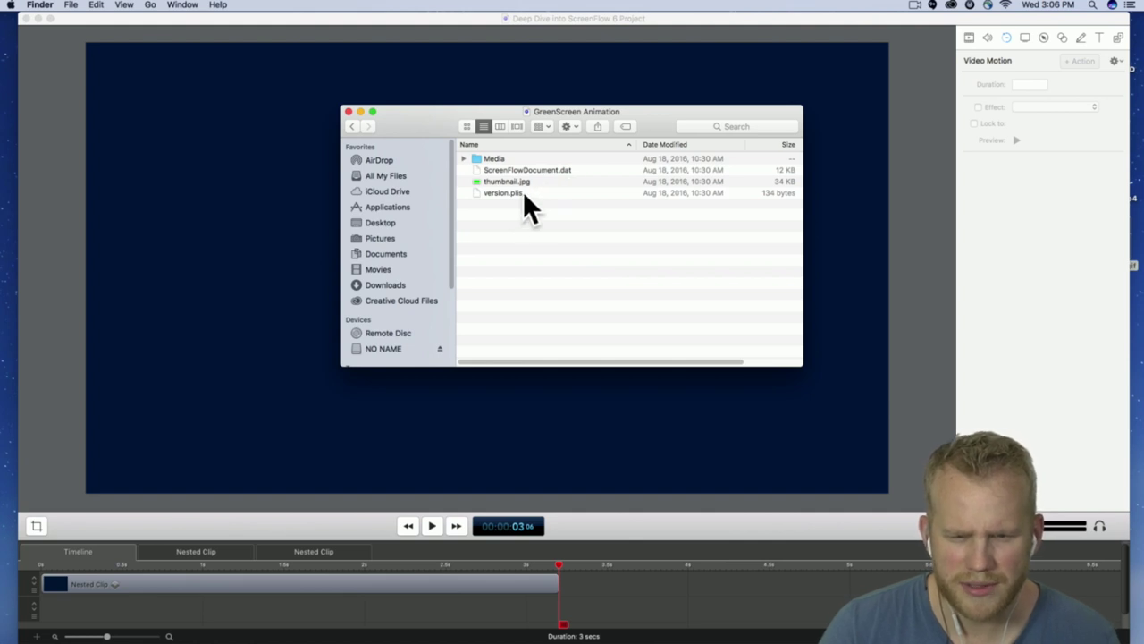
left_click(464, 158)
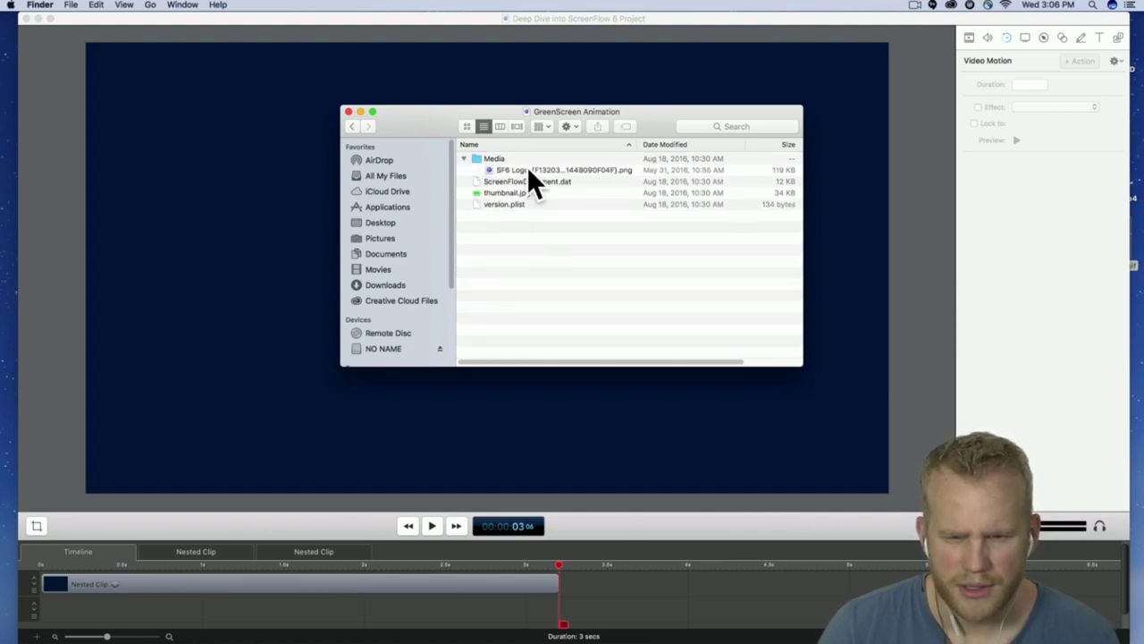
left_click(528, 169)
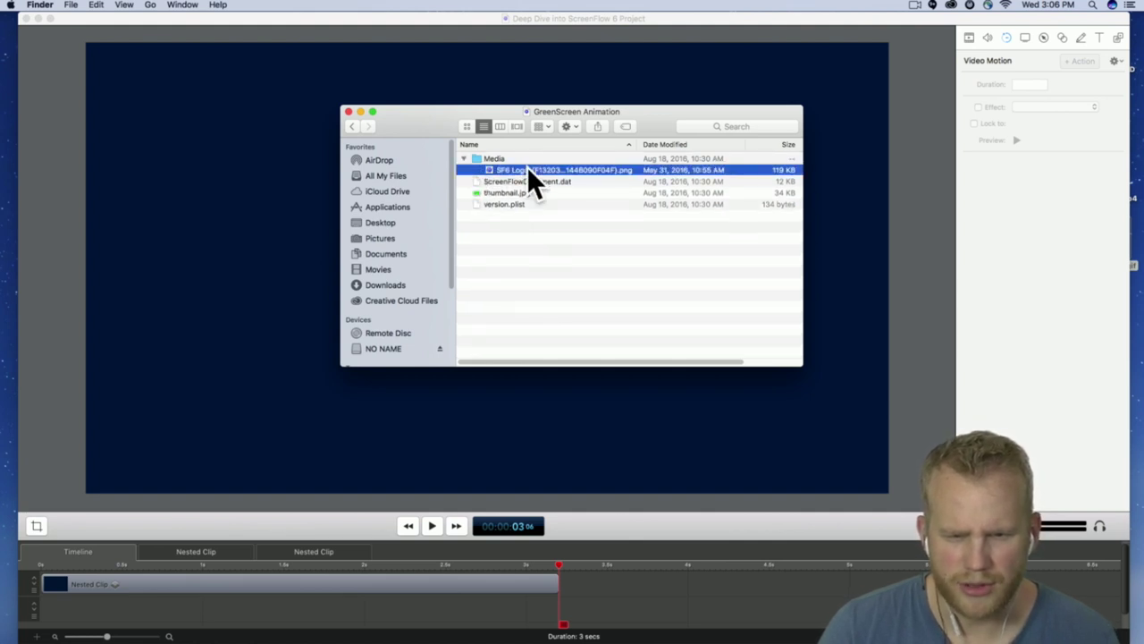
- Return to All My Files and open the Deep Dive into ScreenFlow 6 Project document
left_click(352, 129)
scroll(568, 240, "down", 6)
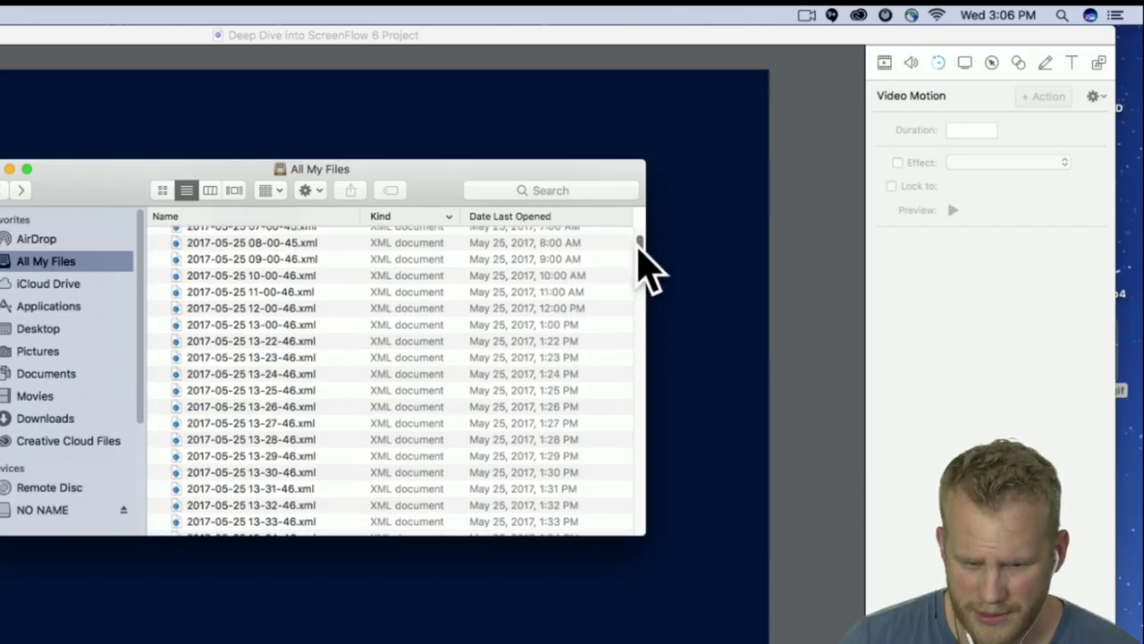
left_click_drag(640, 244, 615, 429)
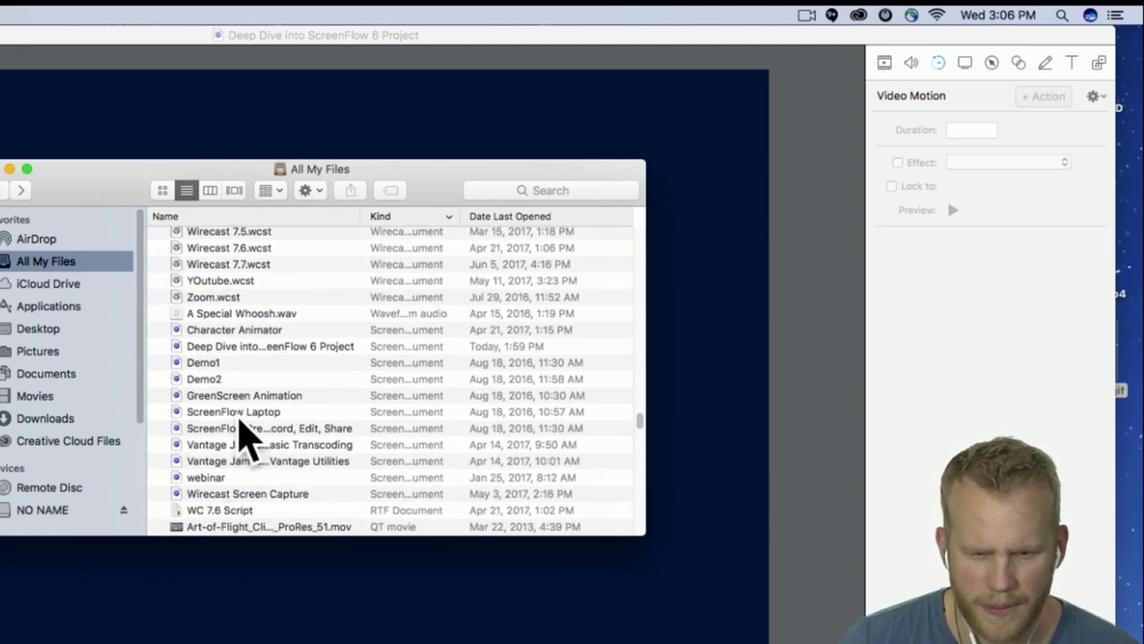
double_click(204, 346)
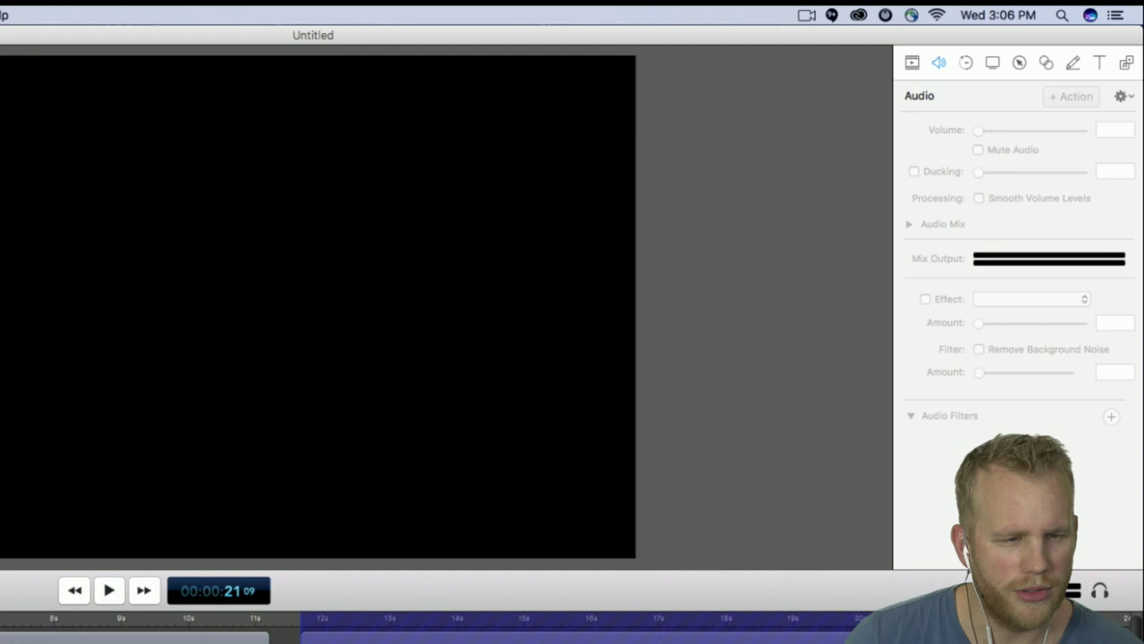
- Save the untitled ScreenFlow project to the Desktop as "audio test"
key("super+s")
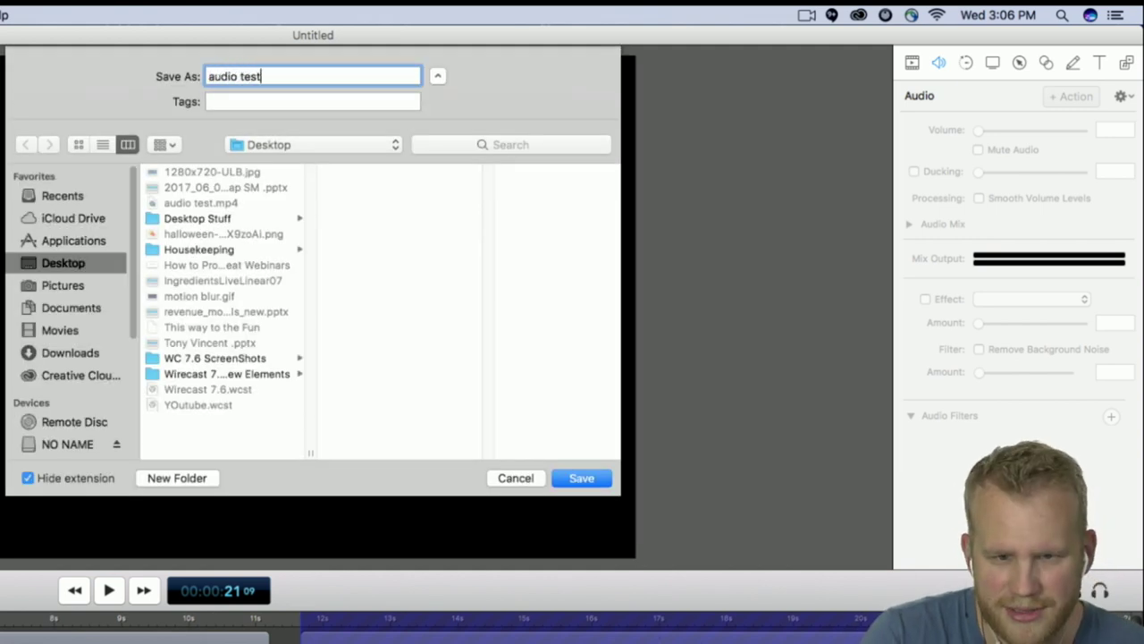
left_click(594, 487)
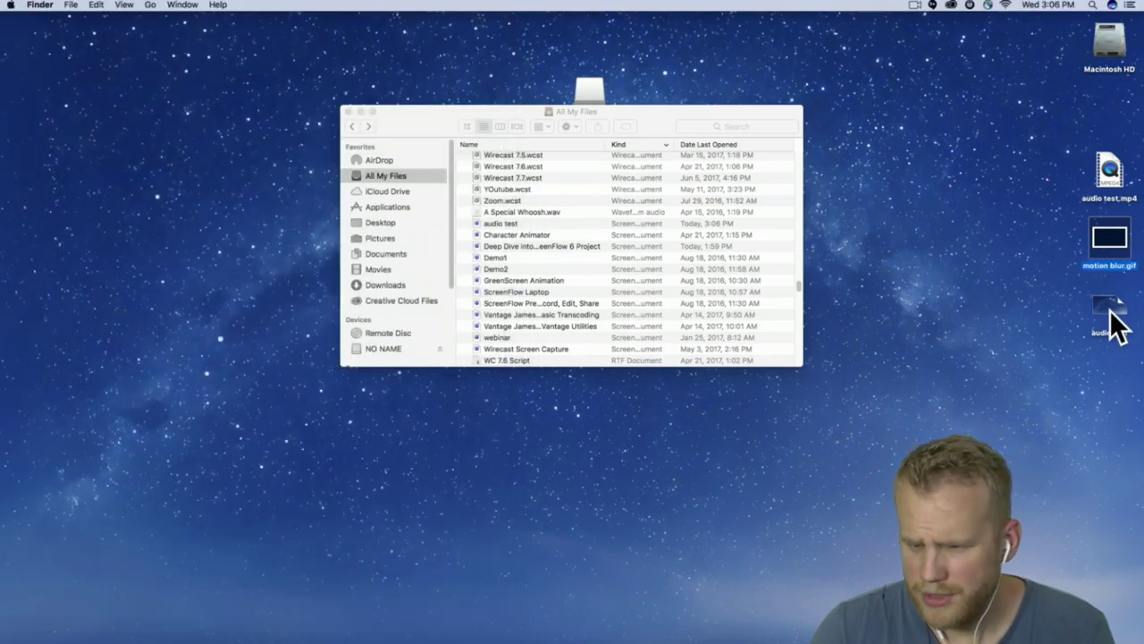
- Show the package contents of the audio test project on the desktop and expand its Media folder
right_click(1112, 313)
left_click(1040, 341)
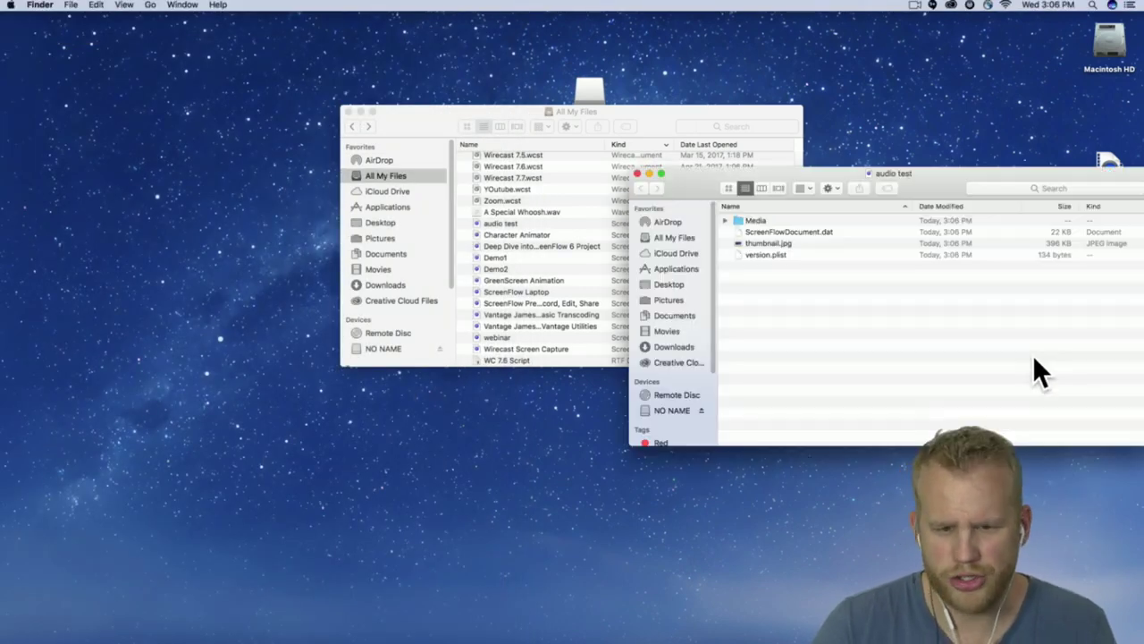
left_click_drag(876, 173, 643, 145)
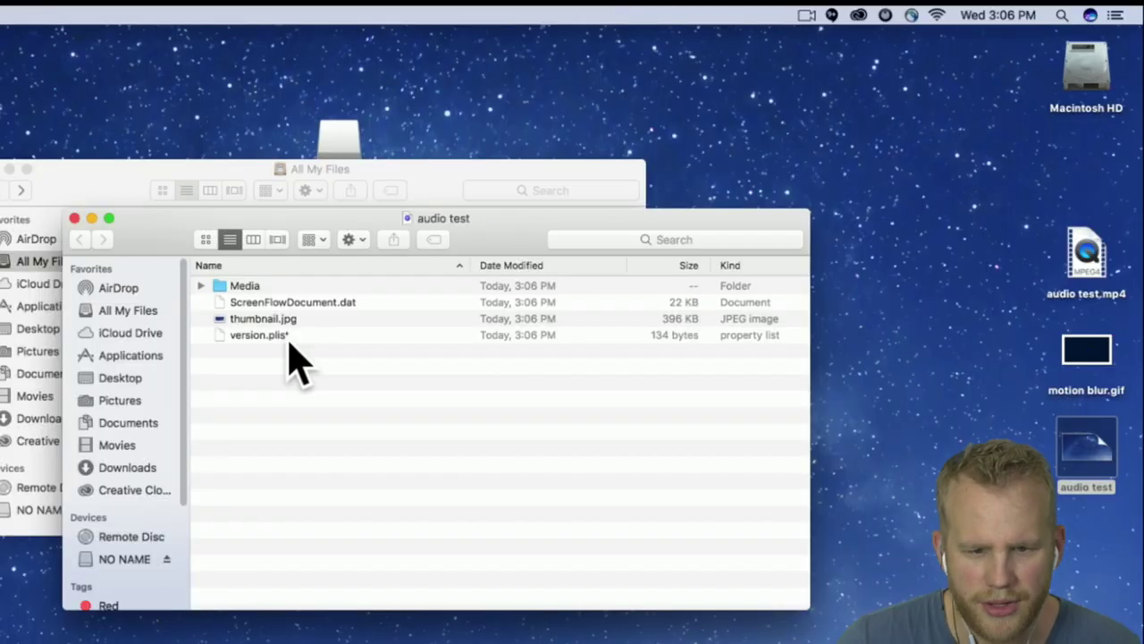
left_click(552, 217)
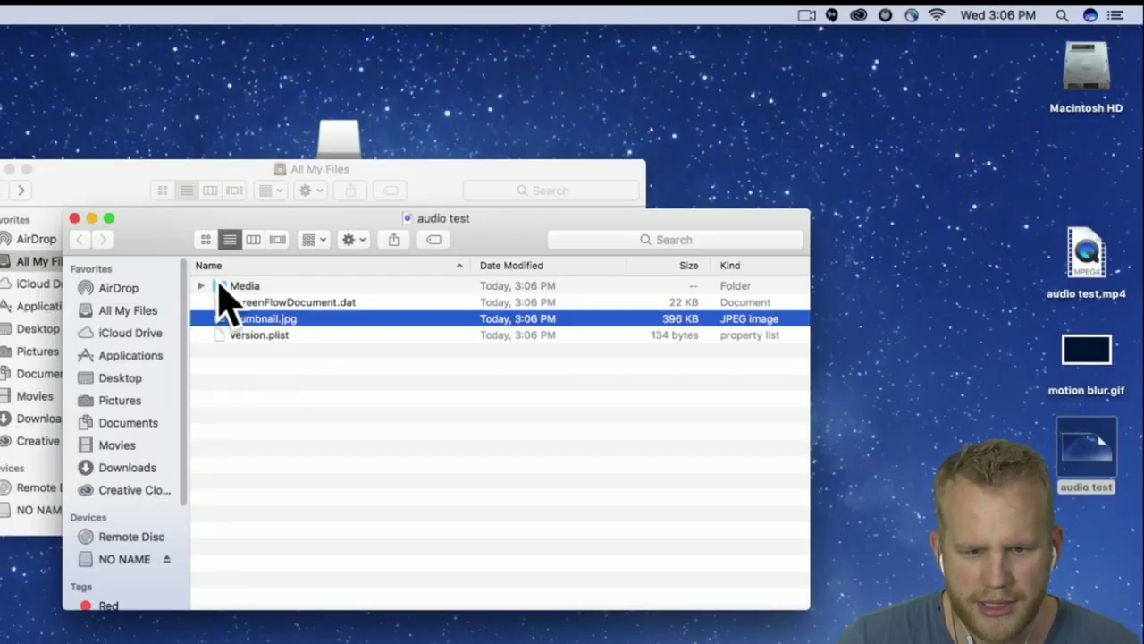
left_click(208, 288)
left_click(201, 286)
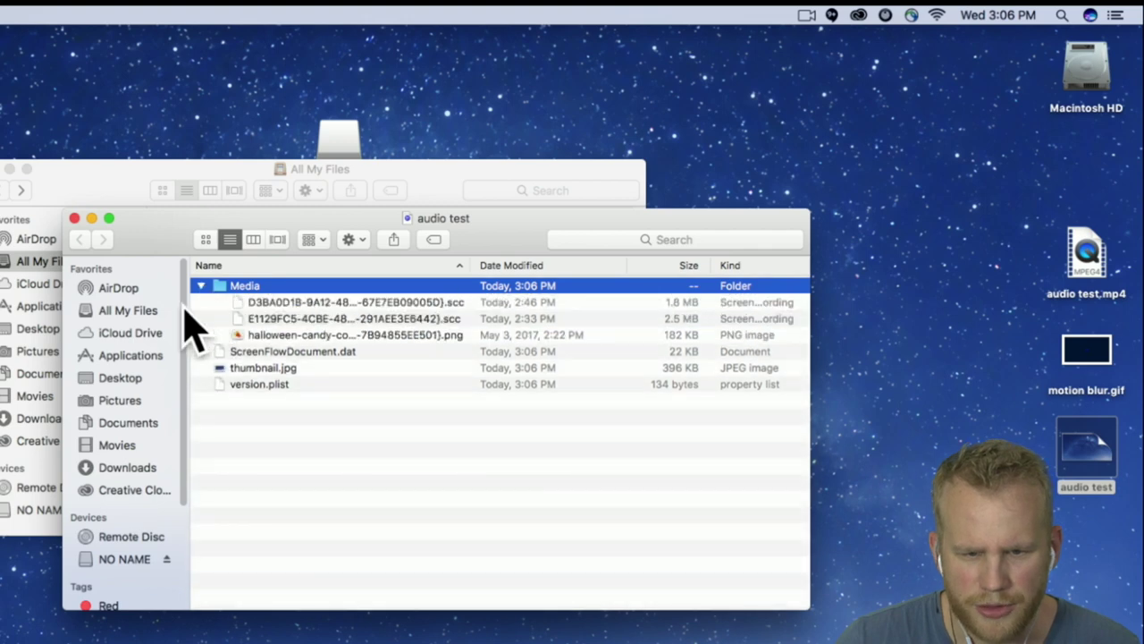
- Examine the two .scc recording files in the audio test package's Media folder, and close both Finder windows
left_click(402, 301)
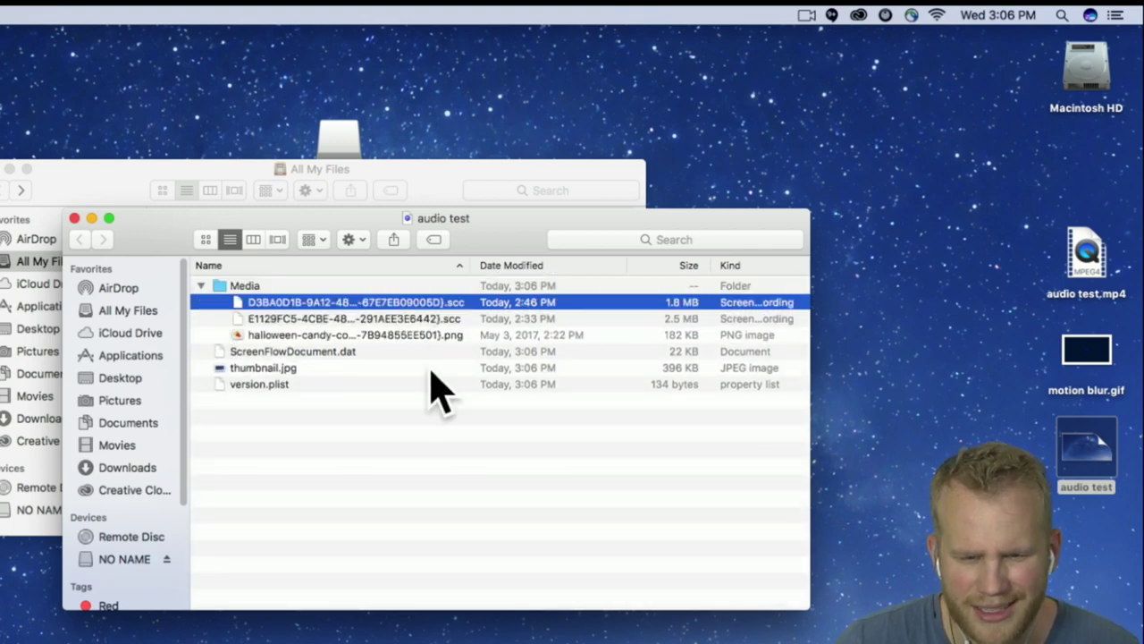
left_click(419, 319)
key("Return")
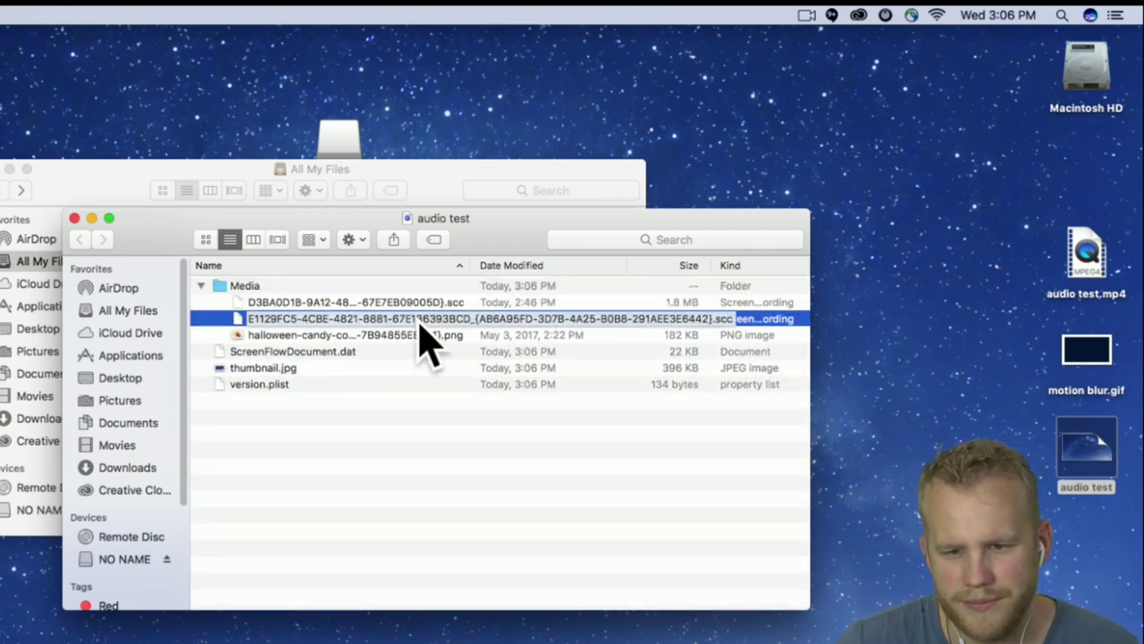
right_click(420, 326)
left_click(378, 439)
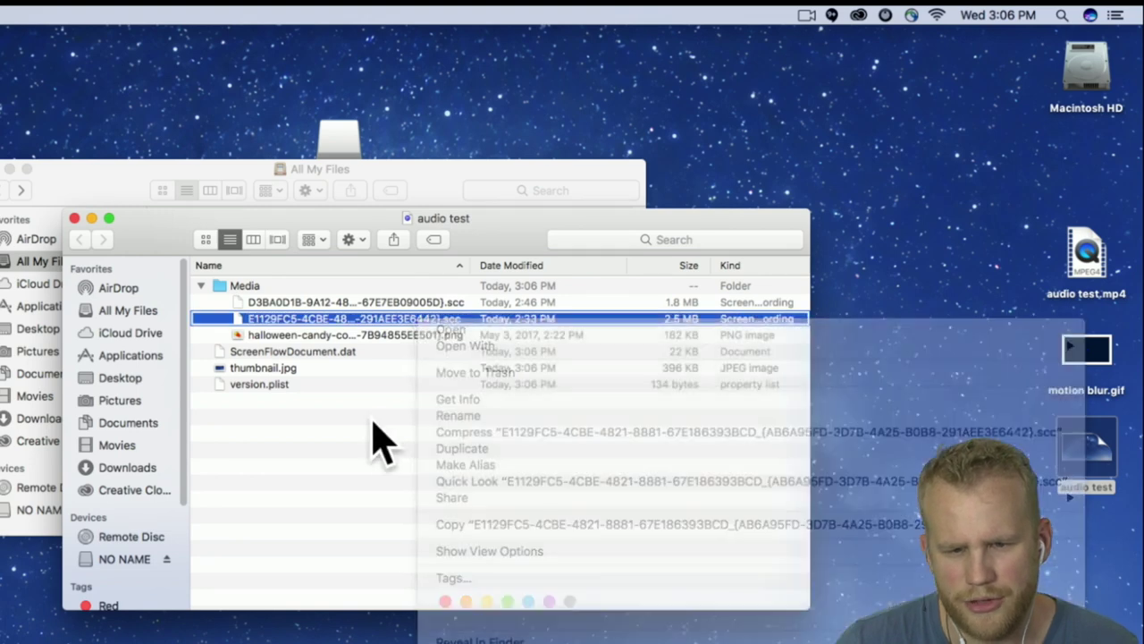
left_click(74, 219)
left_click(8, 169)
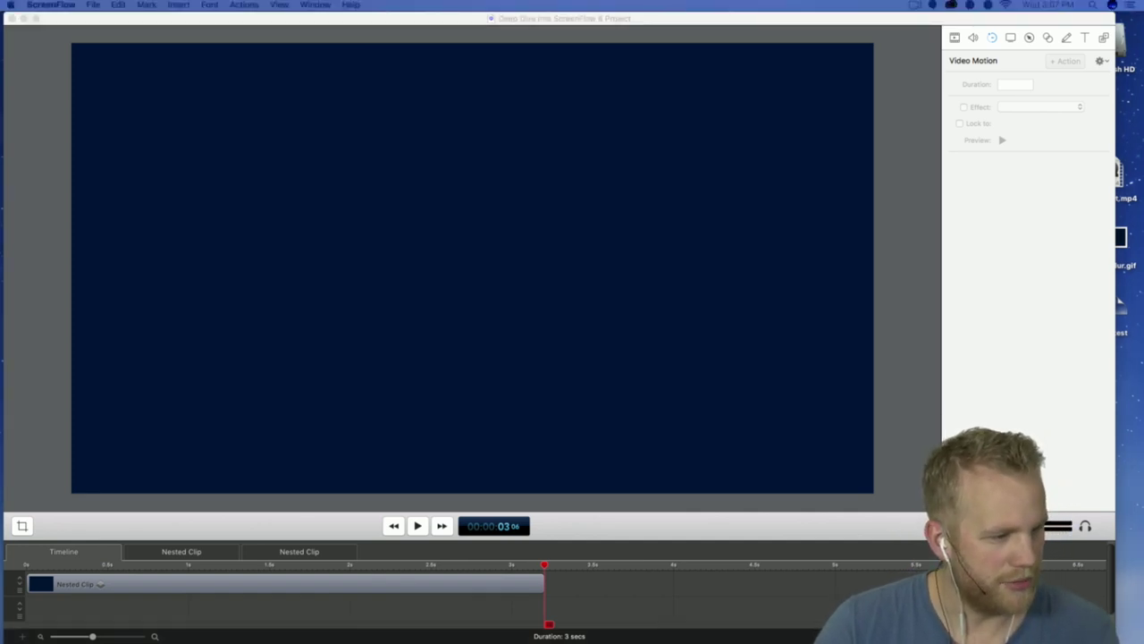
- Return to the Deep Dive into ScreenFlow 6 Project, play its logo animation, and show the Media Library
left_click(382, 19)
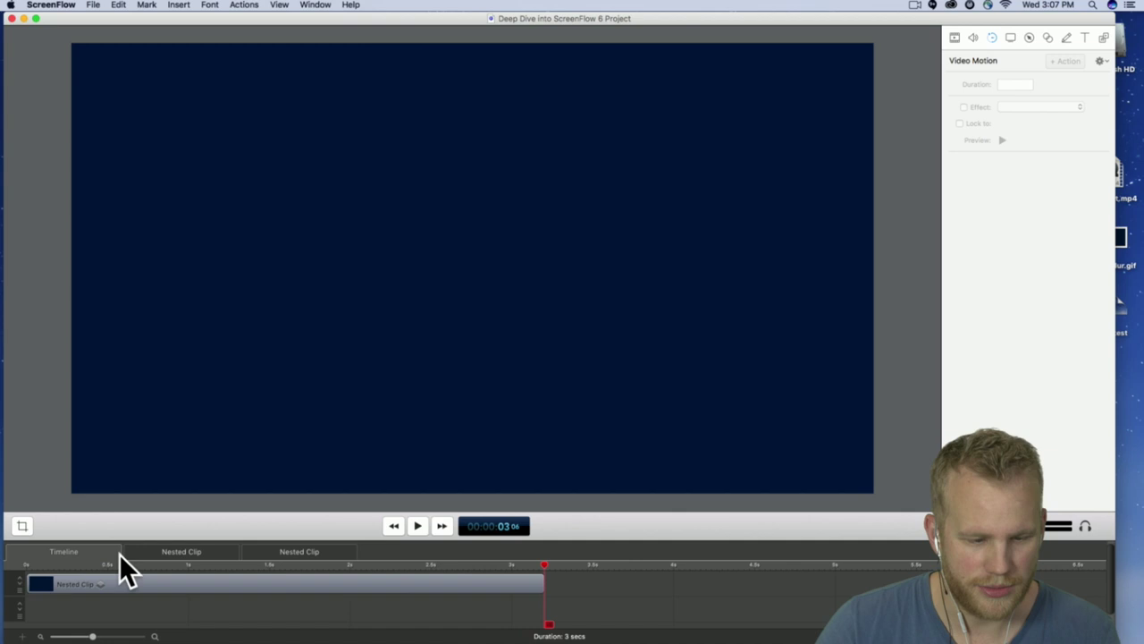
key("space")
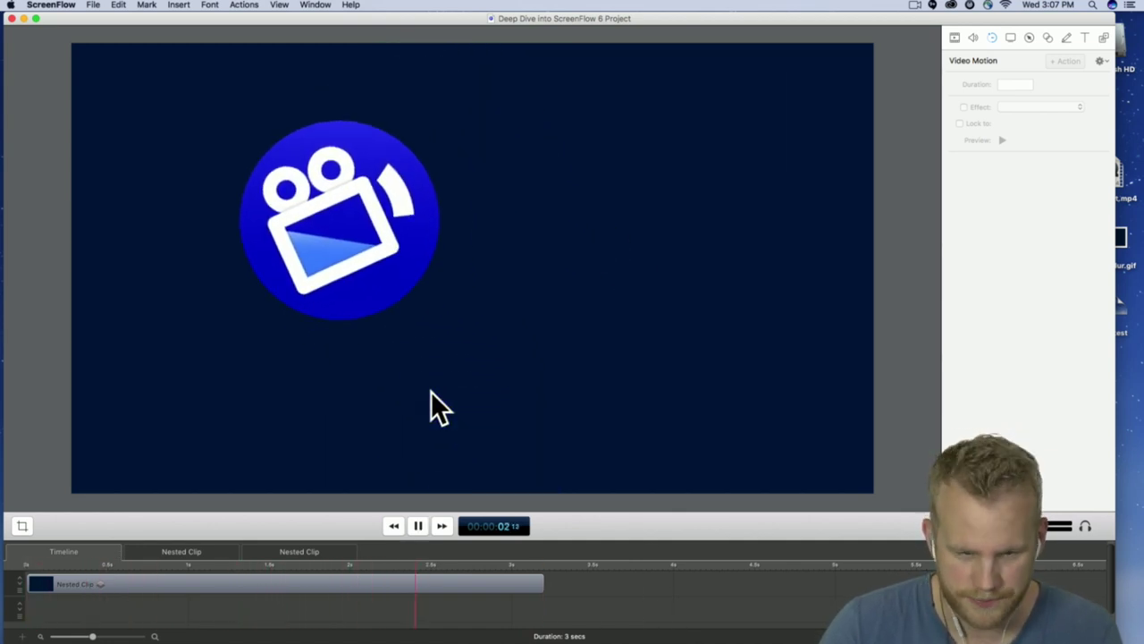
left_click(1104, 39)
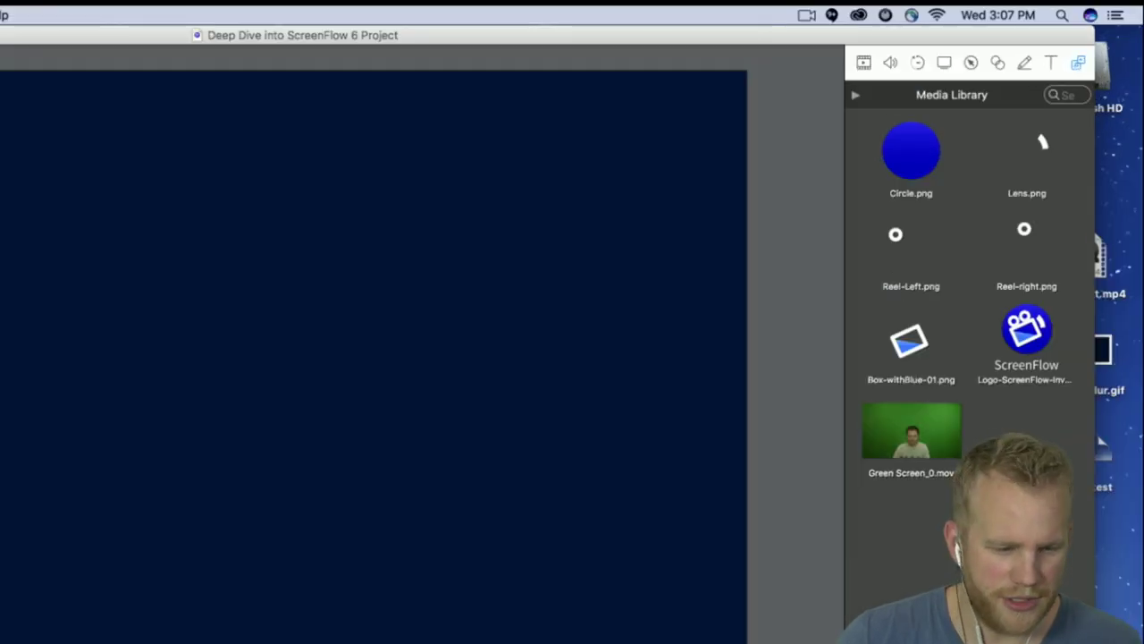
key("space")
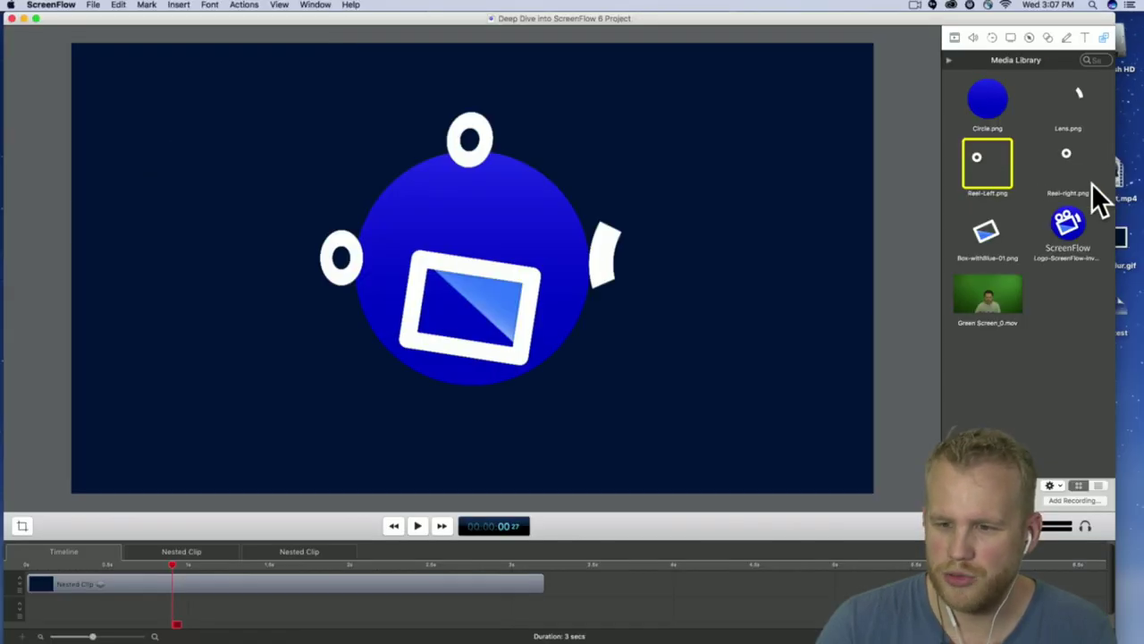
- Open the innermost nested clip's timeline and select the logo's right and left reels to examine their clips
left_click(488, 149)
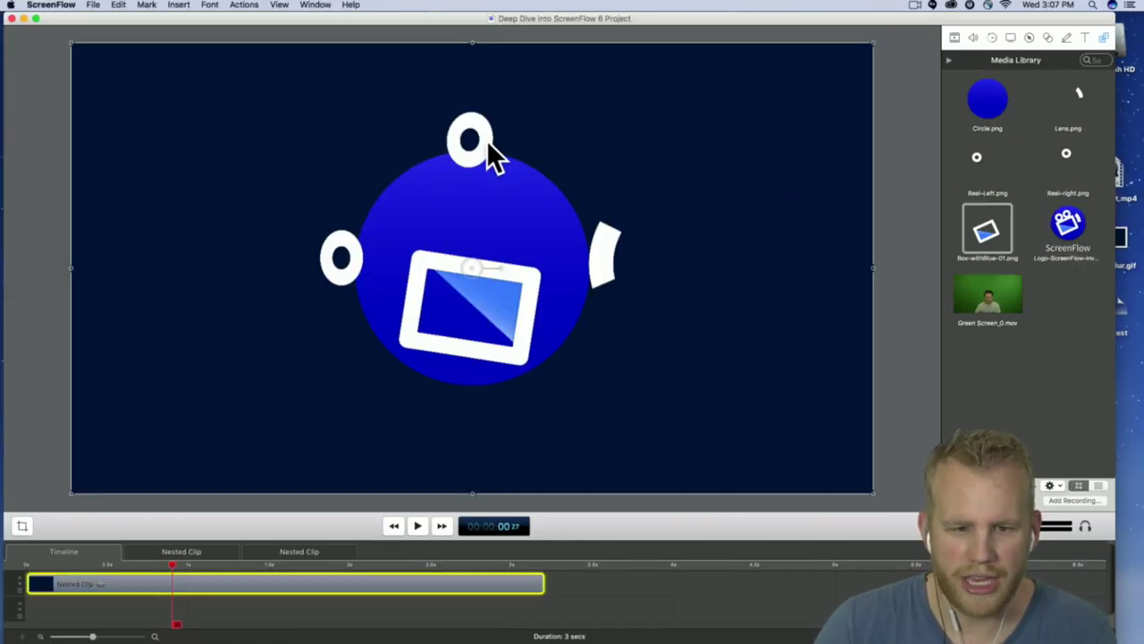
left_click(250, 551)
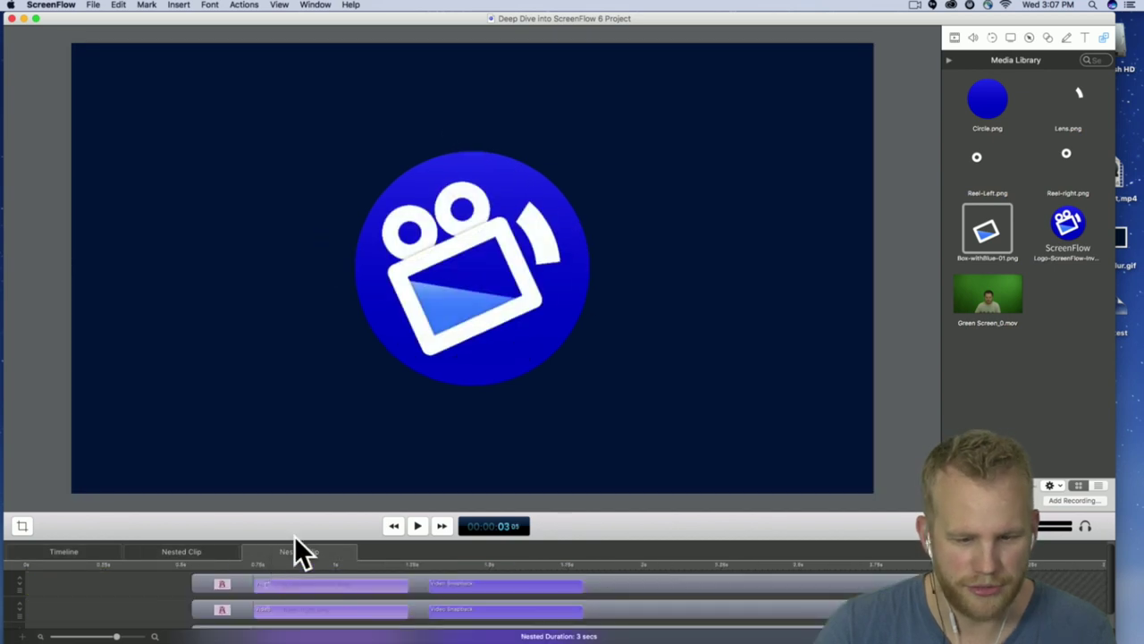
left_click(492, 268)
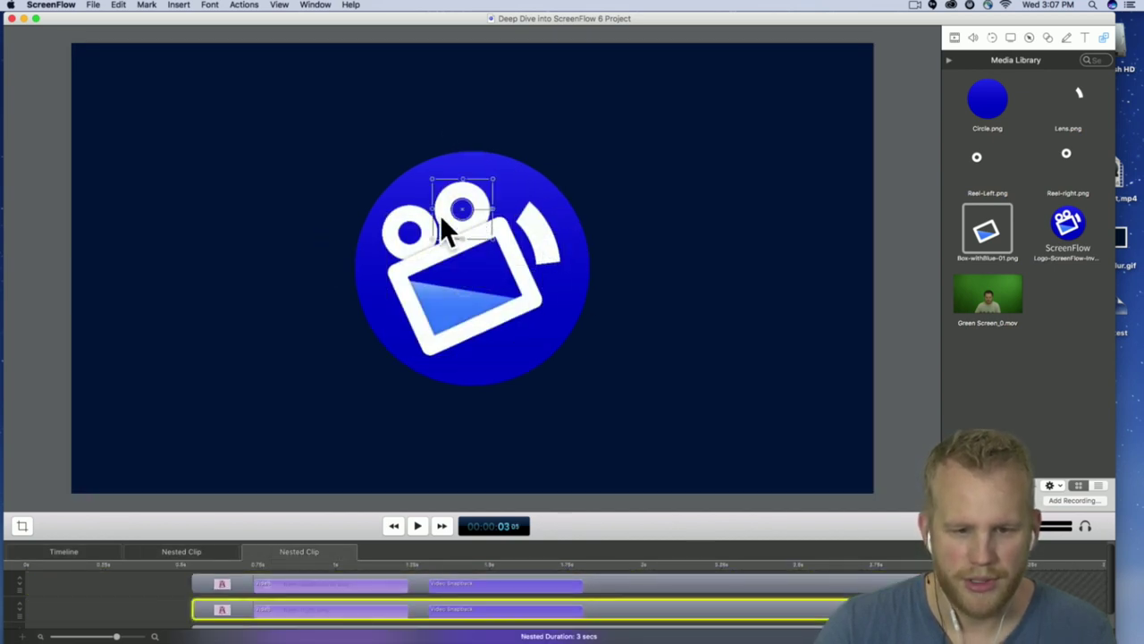
left_click(407, 225)
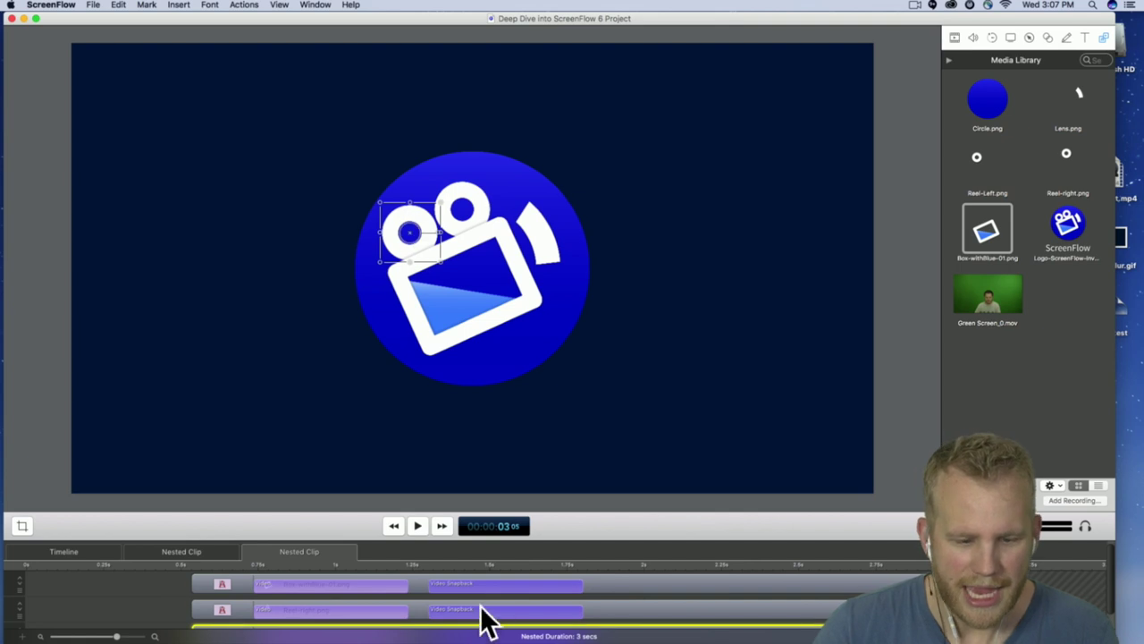
- Enlarge the innermost nested clip's timeline area and select the box clip's first video action and its Video Snapback to examine them
left_click(570, 581)
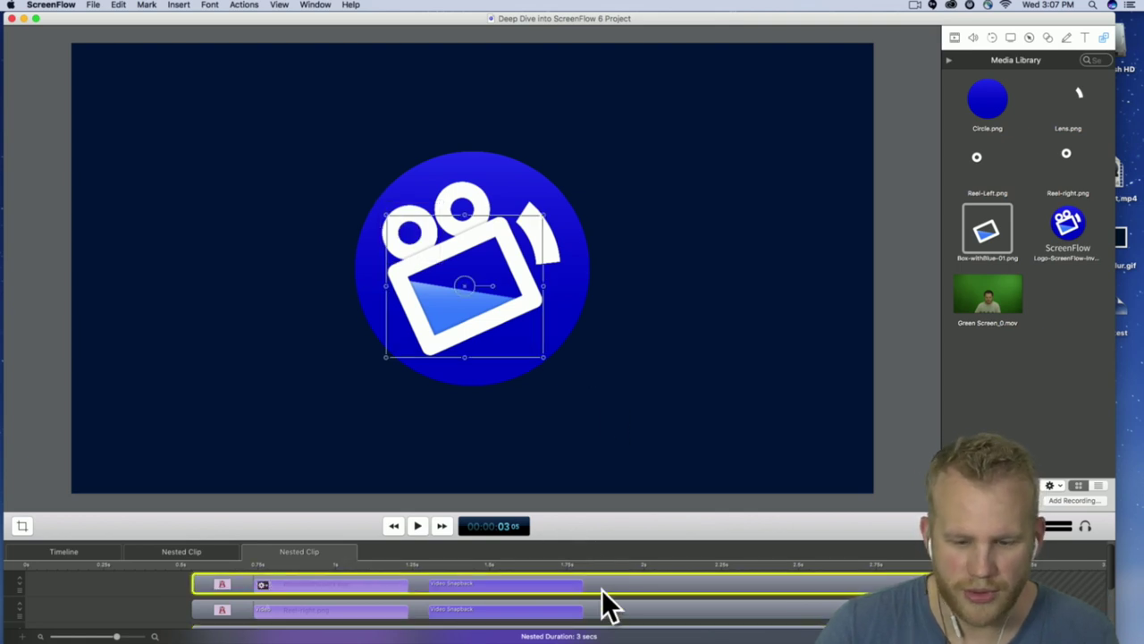
left_click_drag(632, 534, 590, 378)
left_click(481, 613)
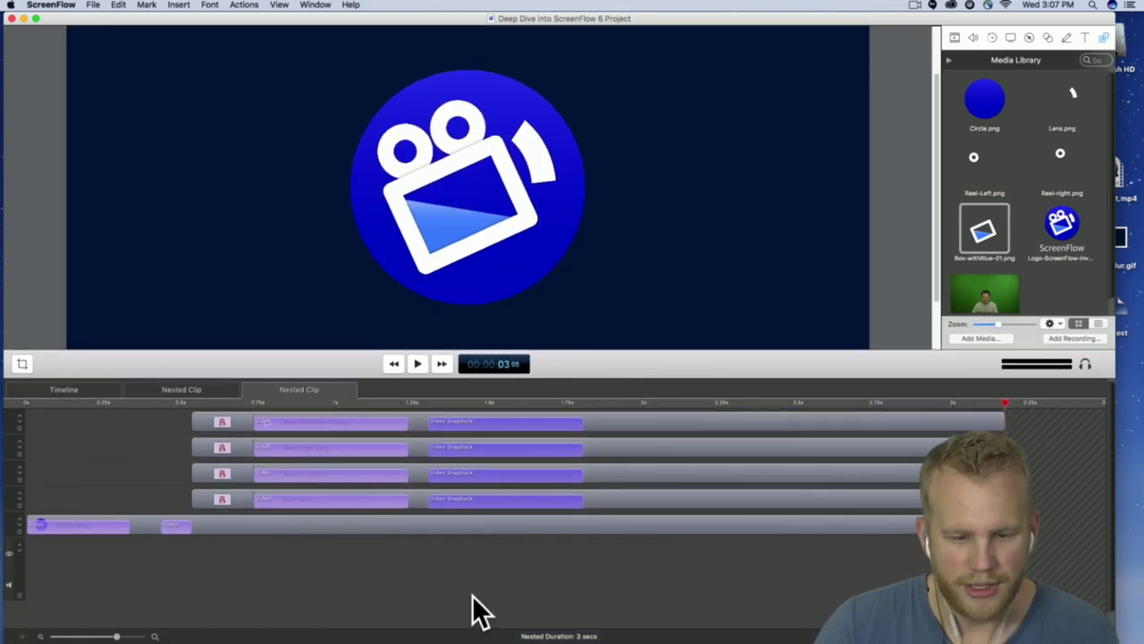
left_click(280, 429)
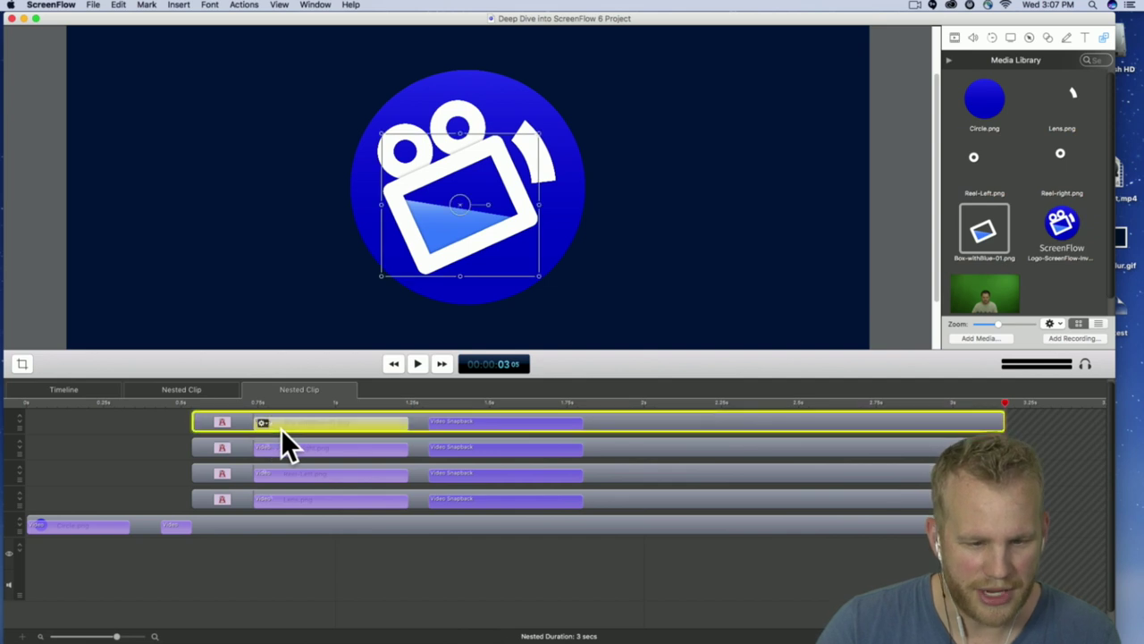
left_click(470, 423)
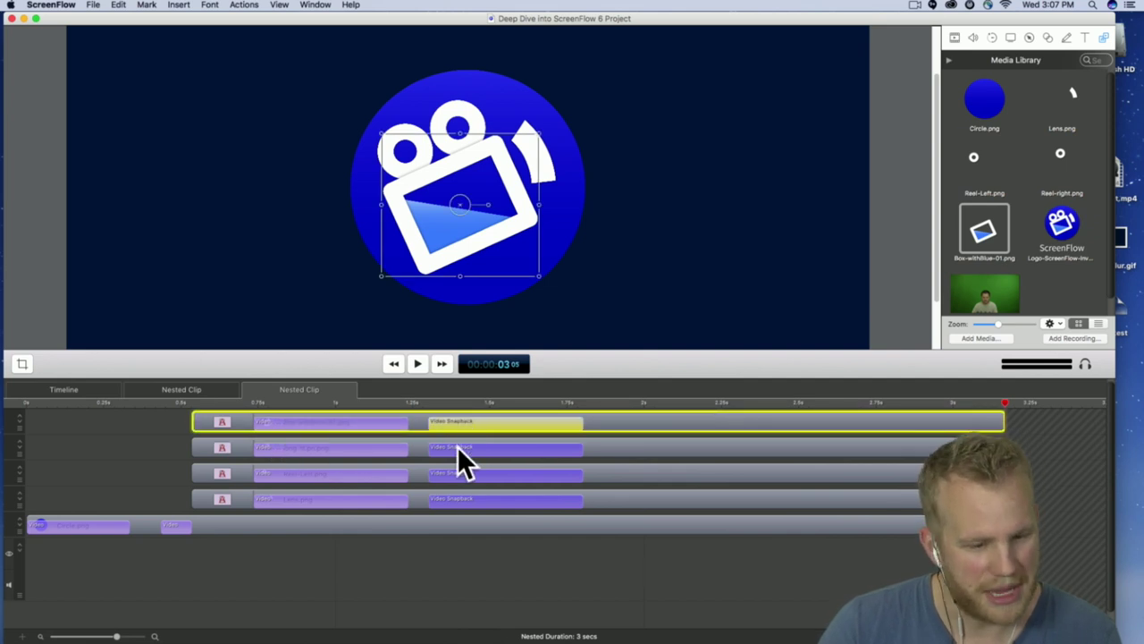
- Play the innermost nested clip's animation from the beginning
left_click(30, 404)
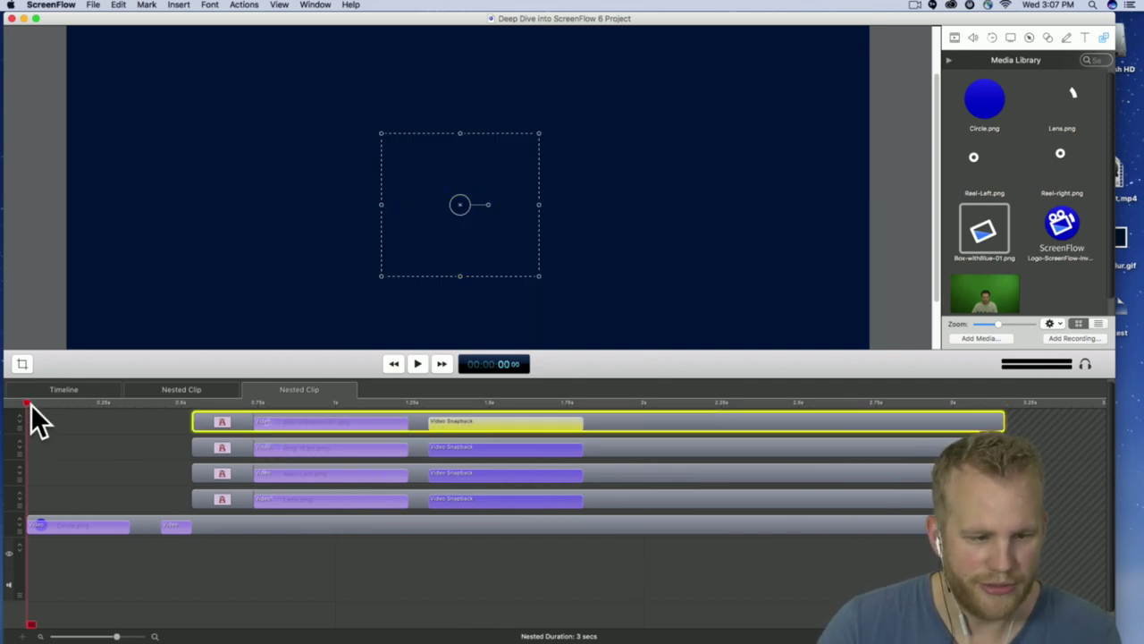
left_click(520, 617)
key("space")
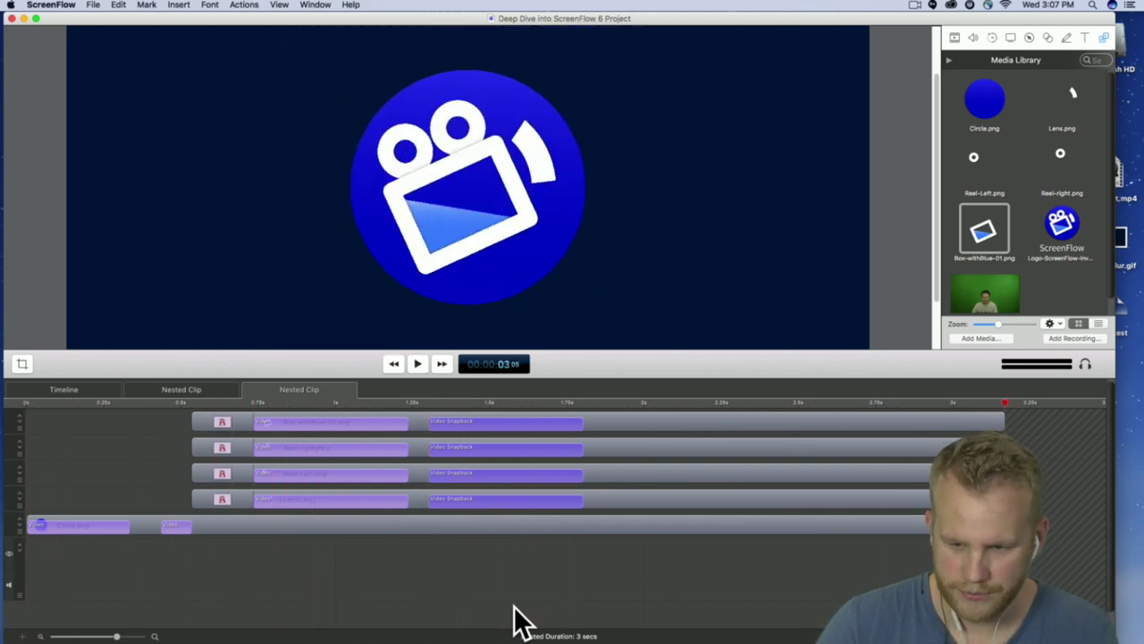
- Open the middle nested clip's timeline and increase the height of its logo text and nested clip tracks
left_click(174, 395)
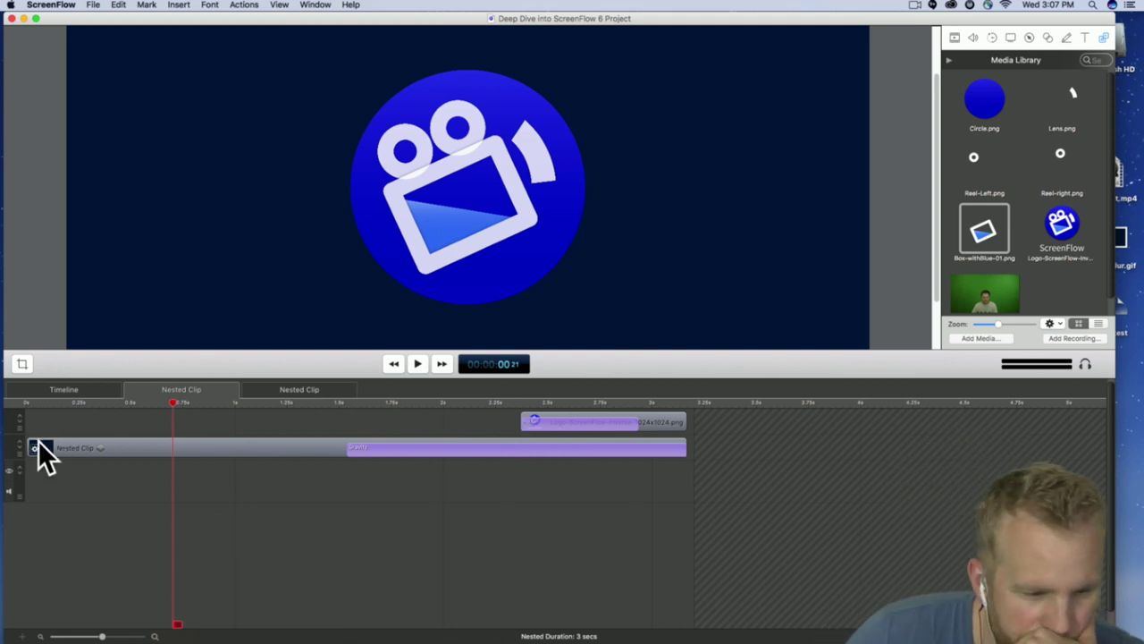
scroll(21, 442, "up", 5)
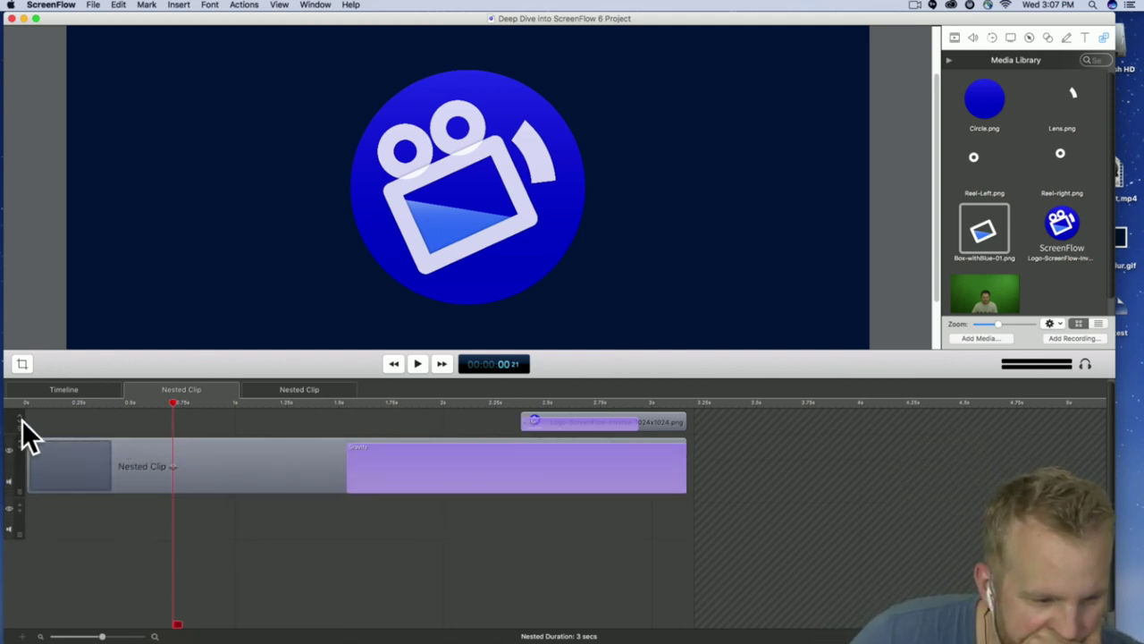
scroll(21, 418, "up", 2)
left_click(20, 420)
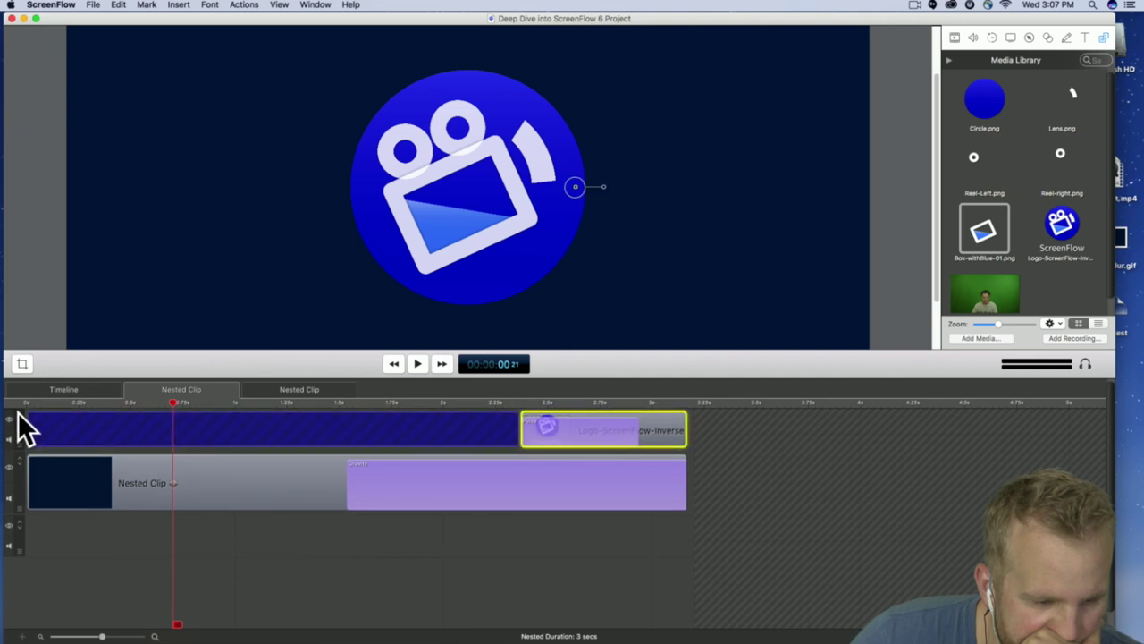
scroll(20, 420, "up", 2)
left_click(622, 544)
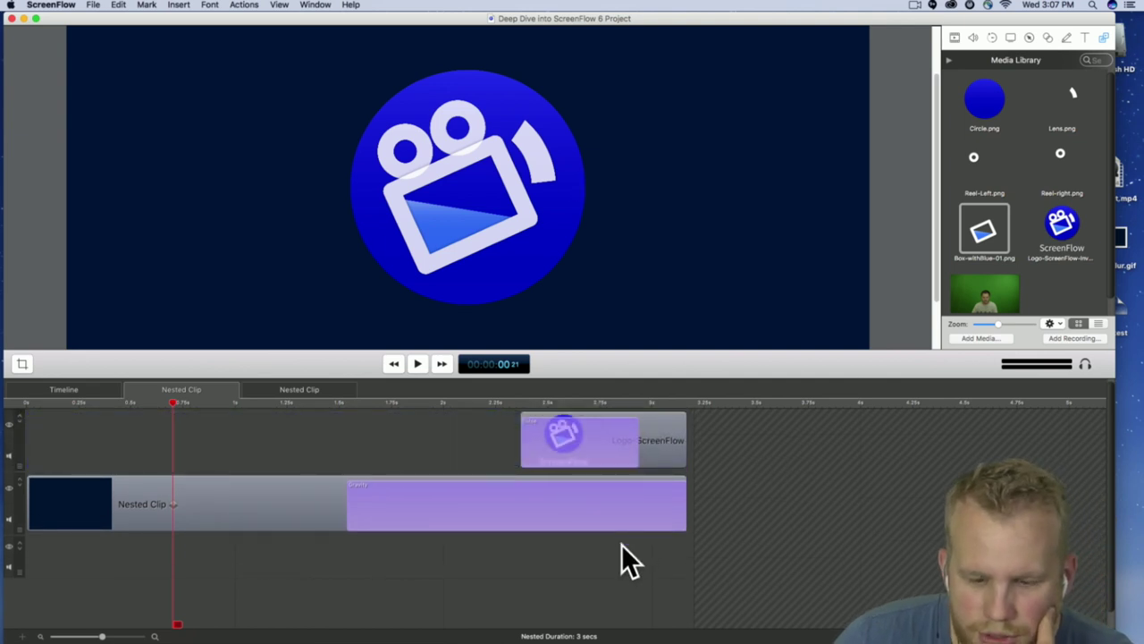
- Select the logo text clip's Pulse action and the nested clip's Gravity action to examine where each motion effect sits
left_click(543, 451)
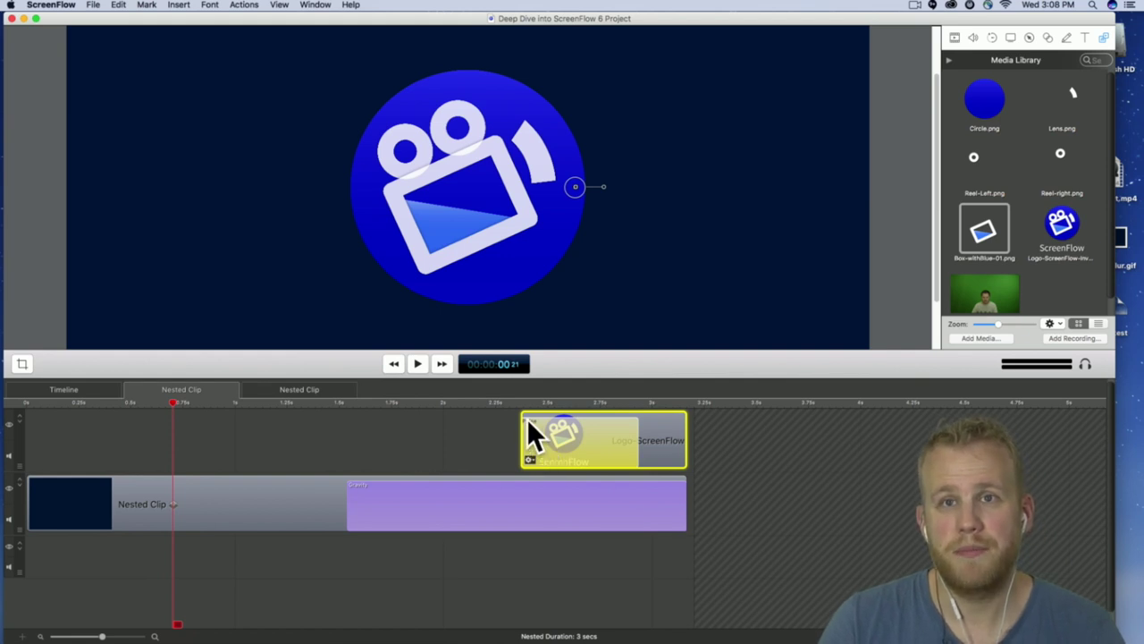
left_click(452, 517)
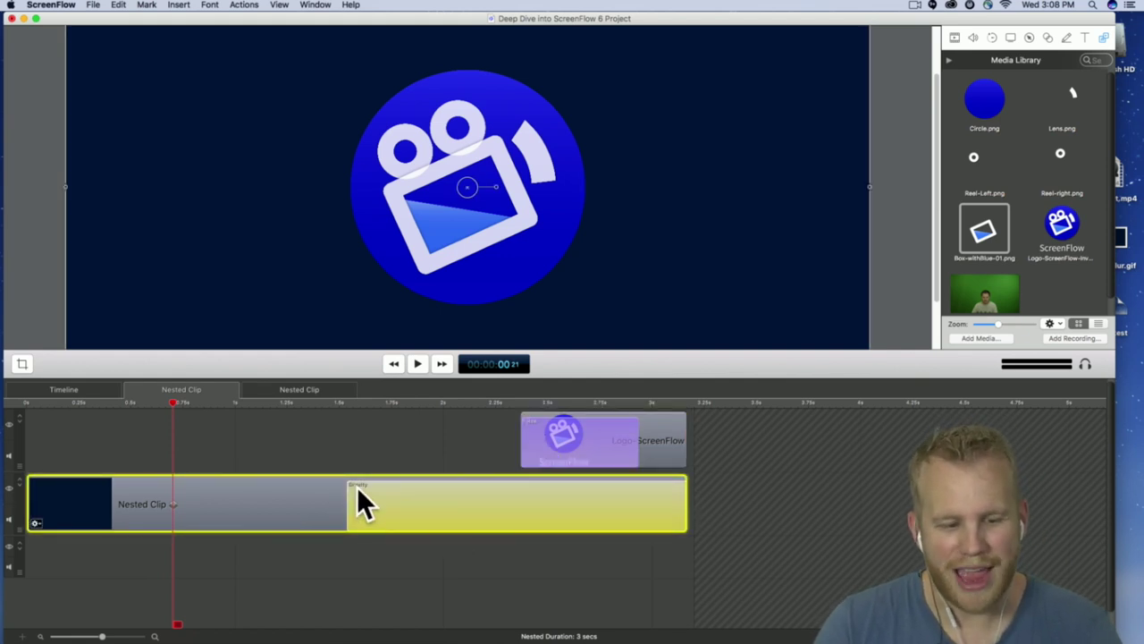
left_click(493, 428)
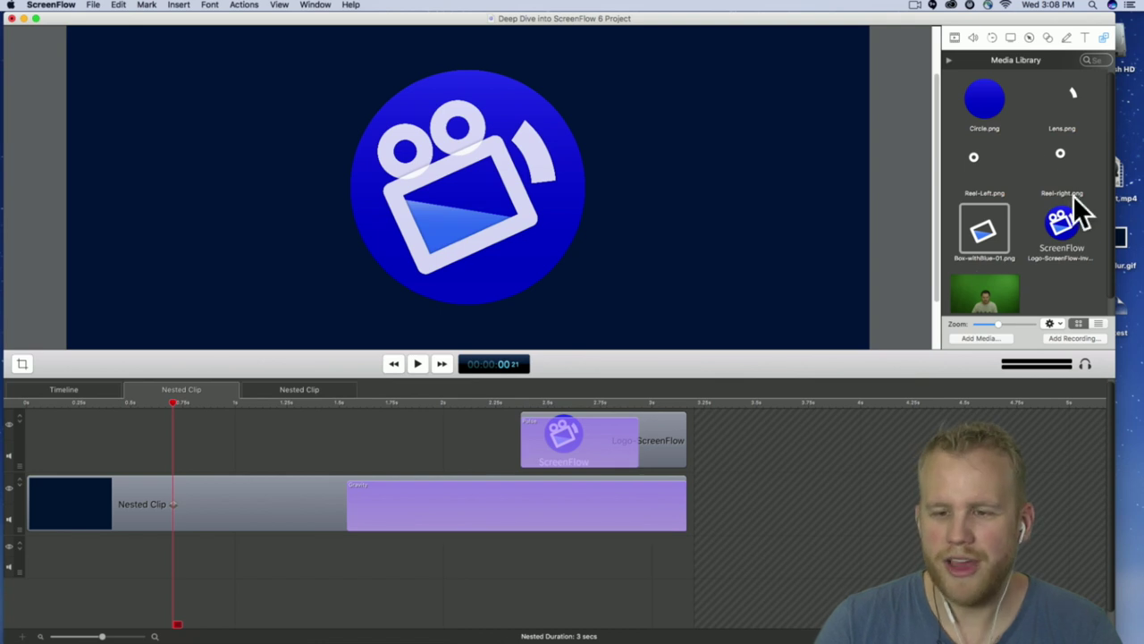
- Compare both nested timelines, and display the Video Motion settings of the Pulse action on the middle nested clip's logo text
left_click(286, 390)
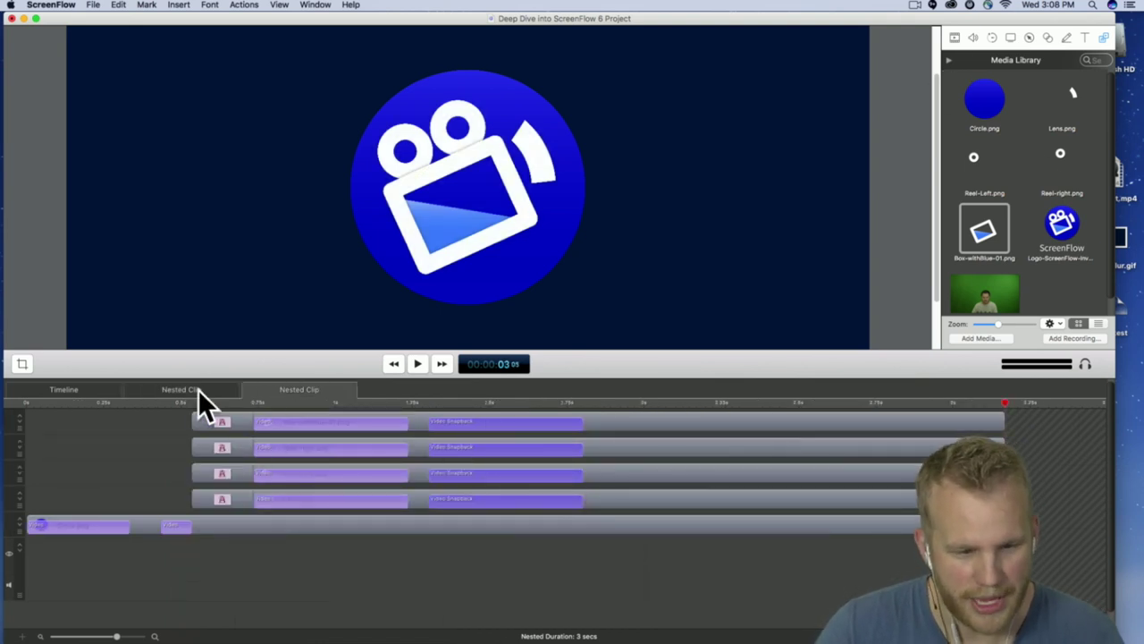
left_click(198, 391)
left_click(994, 37)
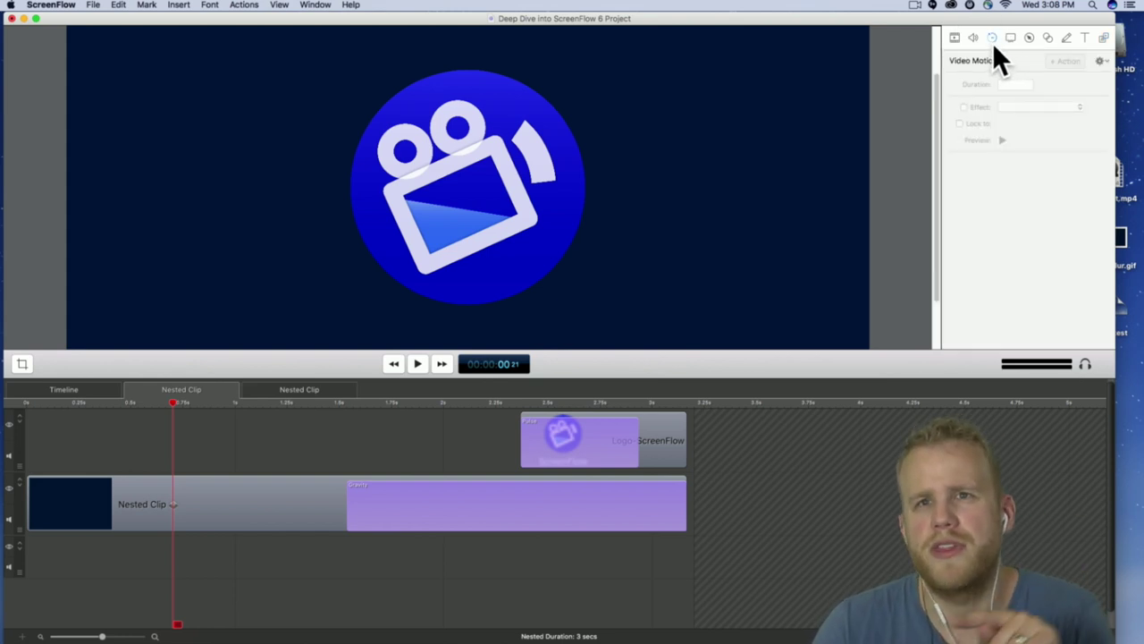
left_click(686, 447)
left_click(298, 483)
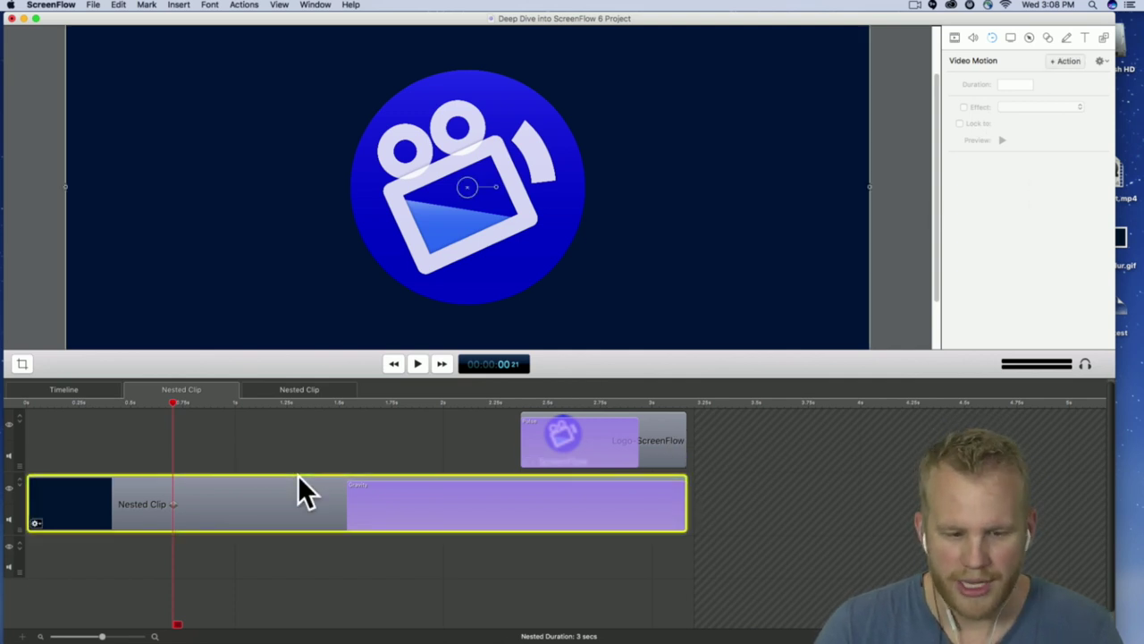
left_click(659, 440)
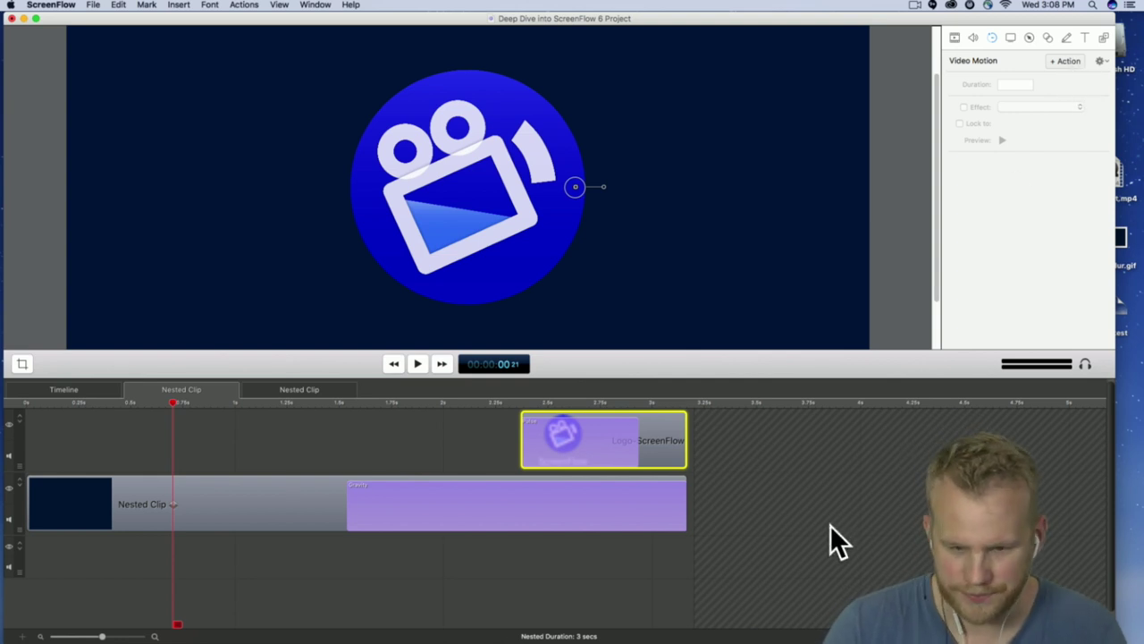
left_click(554, 431)
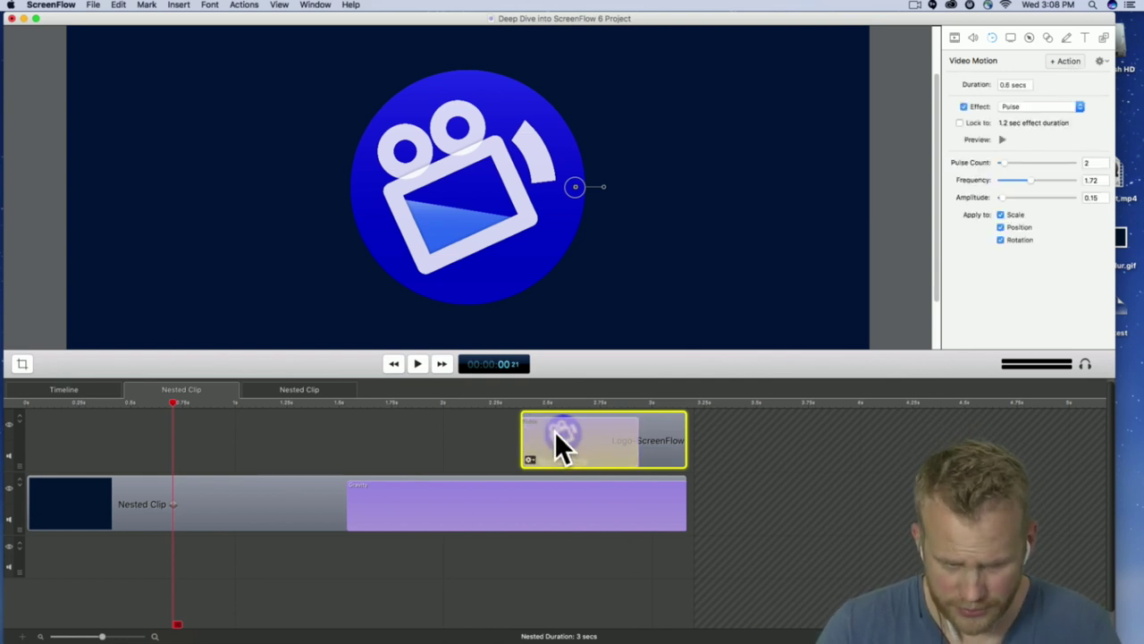
- Play the middle nested clip twice from about 1.5 seconds to review the Gravity and Pulse motion effects
left_click(337, 407)
key("space")
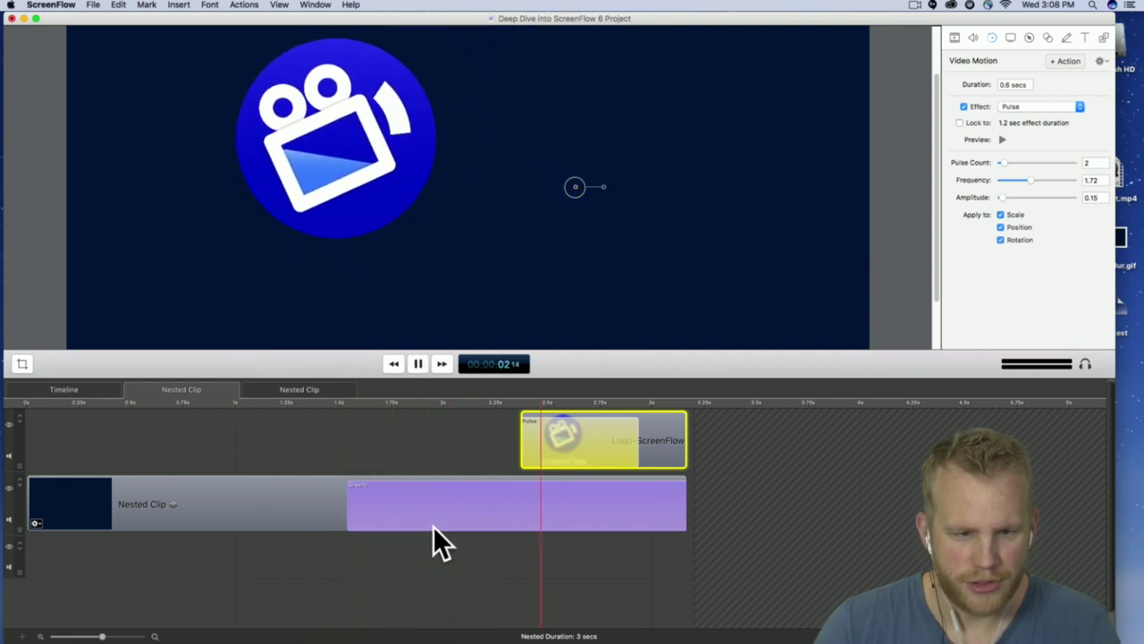
key("space")
left_click(339, 405)
key("space")
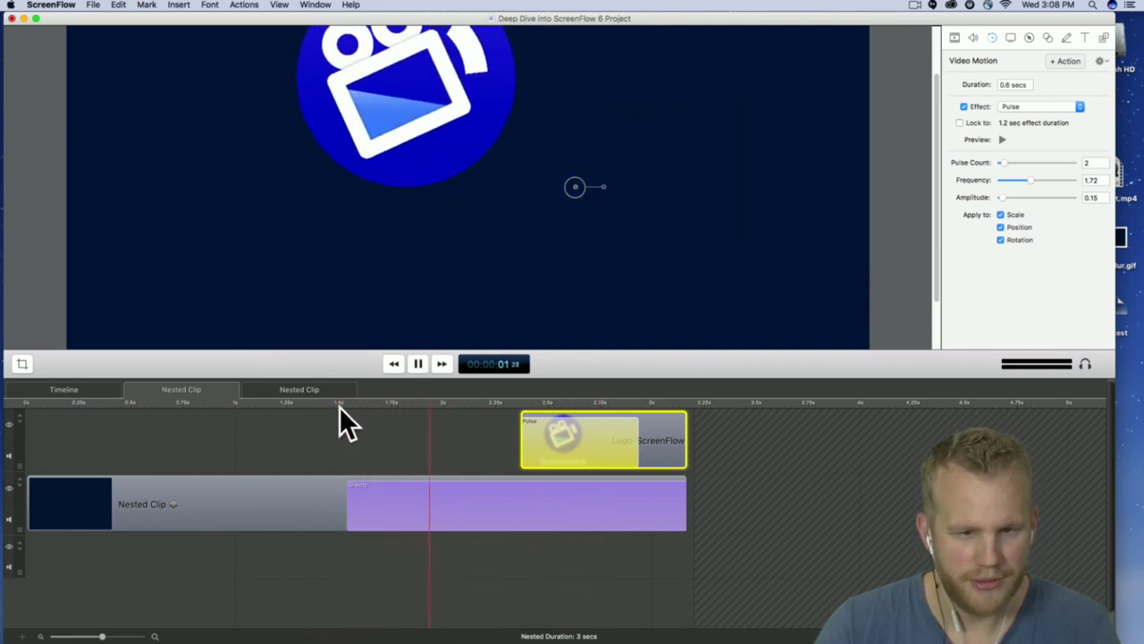
key("space")
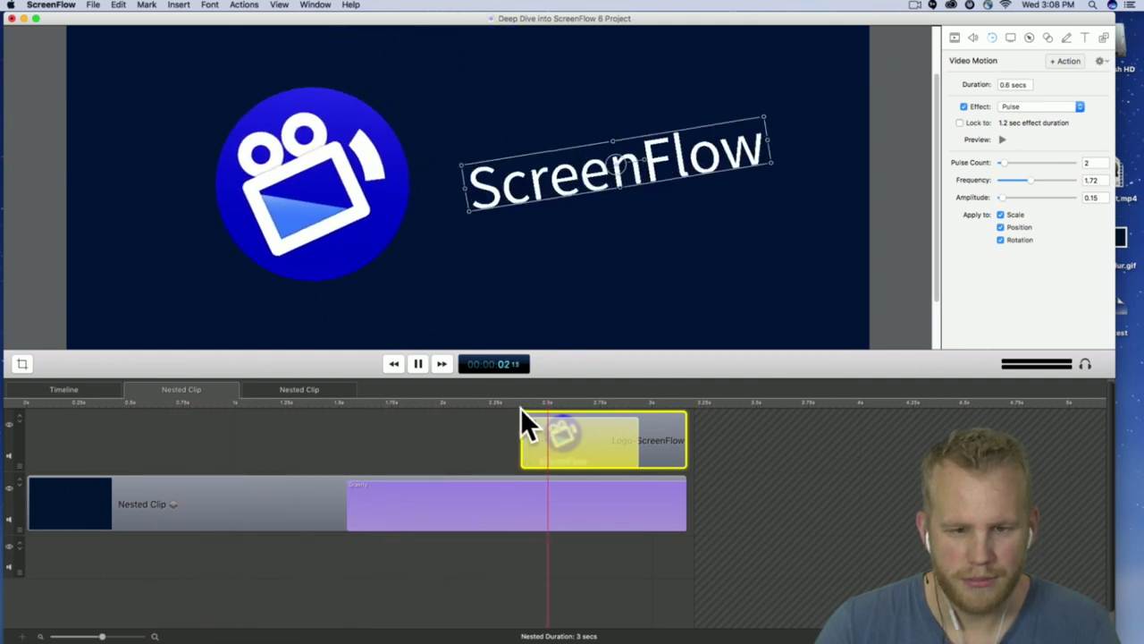
- Return to the main timeline and play the complete logo animation from the start
left_click(94, 392)
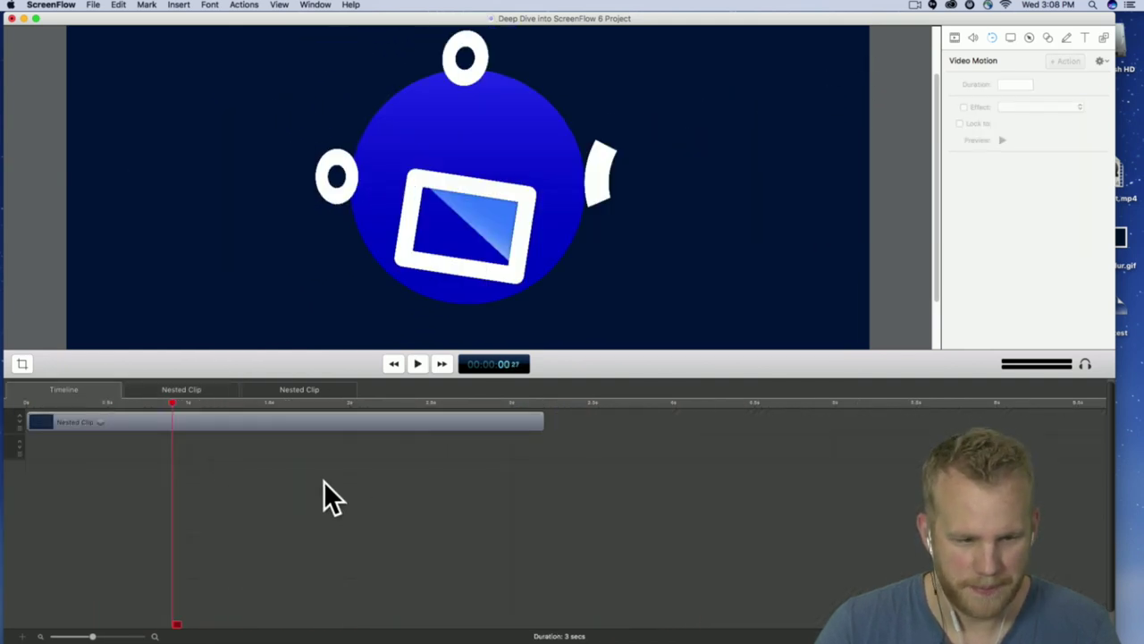
left_click(26, 401)
key("space")
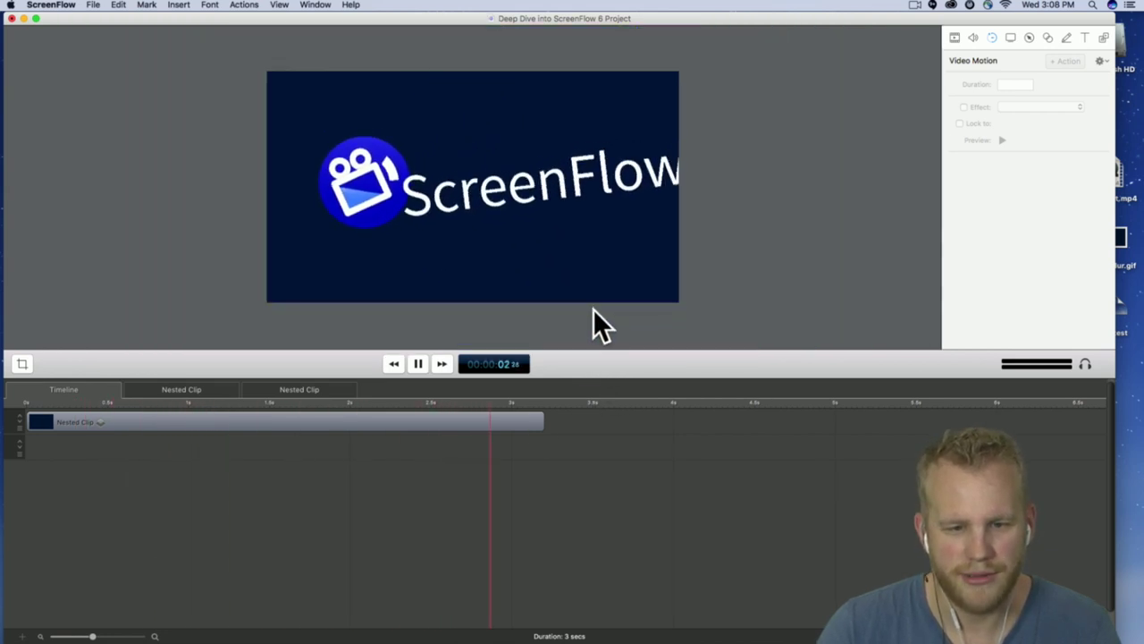
- Minimize the logo project and create a new blank document from the configuration window
left_click(23, 19)
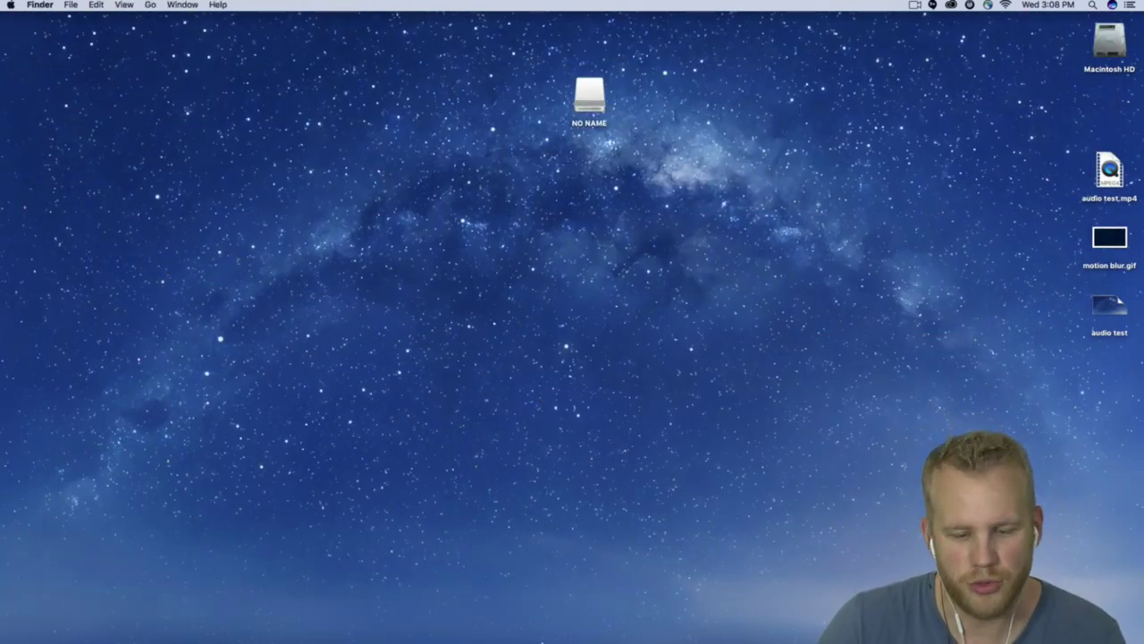
mouse_move(536, 626)
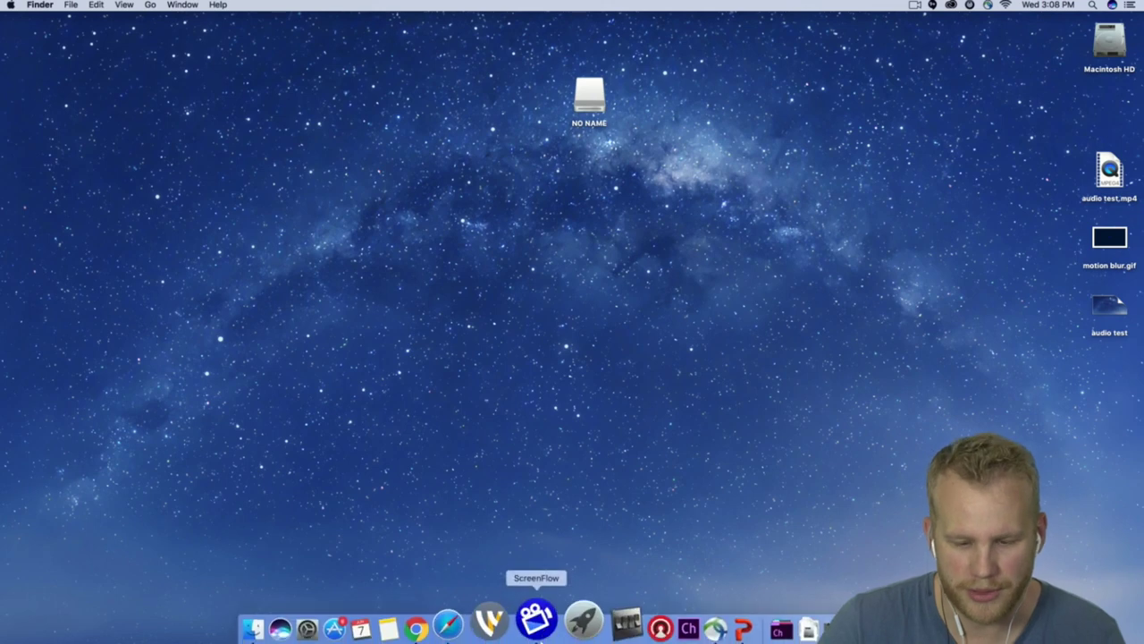
right_click(544, 618)
left_click(583, 511)
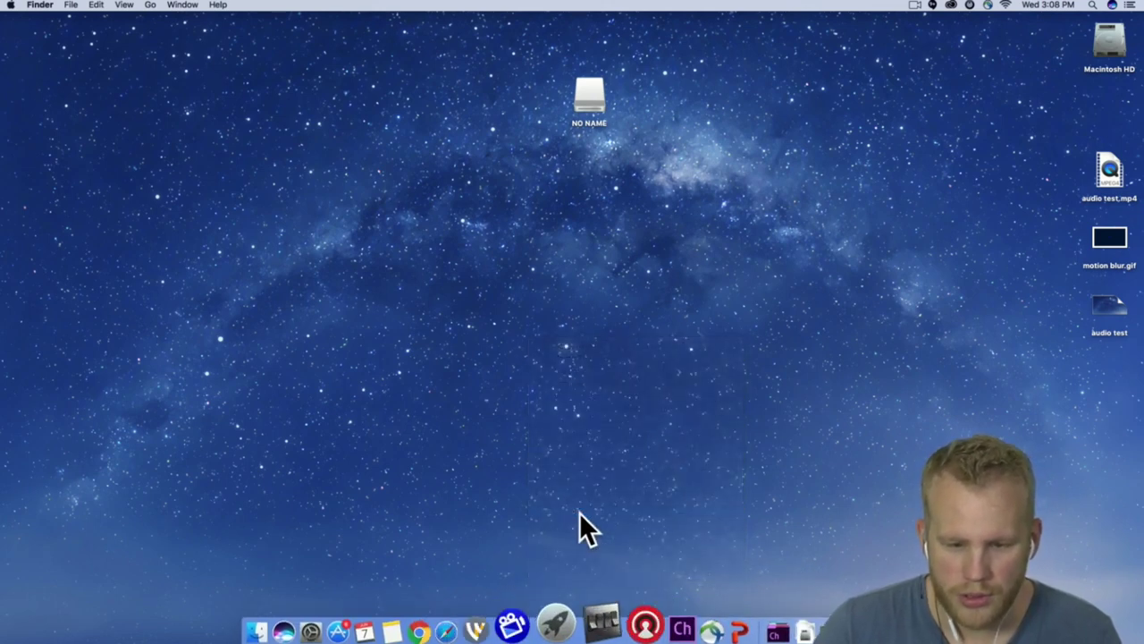
left_click(427, 188)
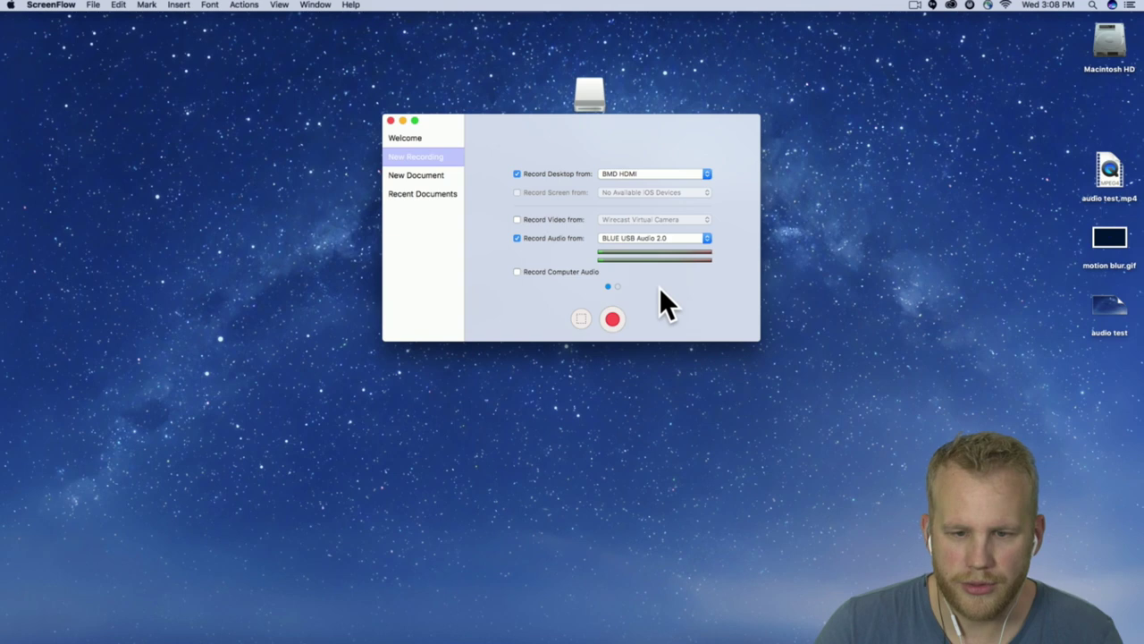
left_click(422, 172)
left_click(612, 319)
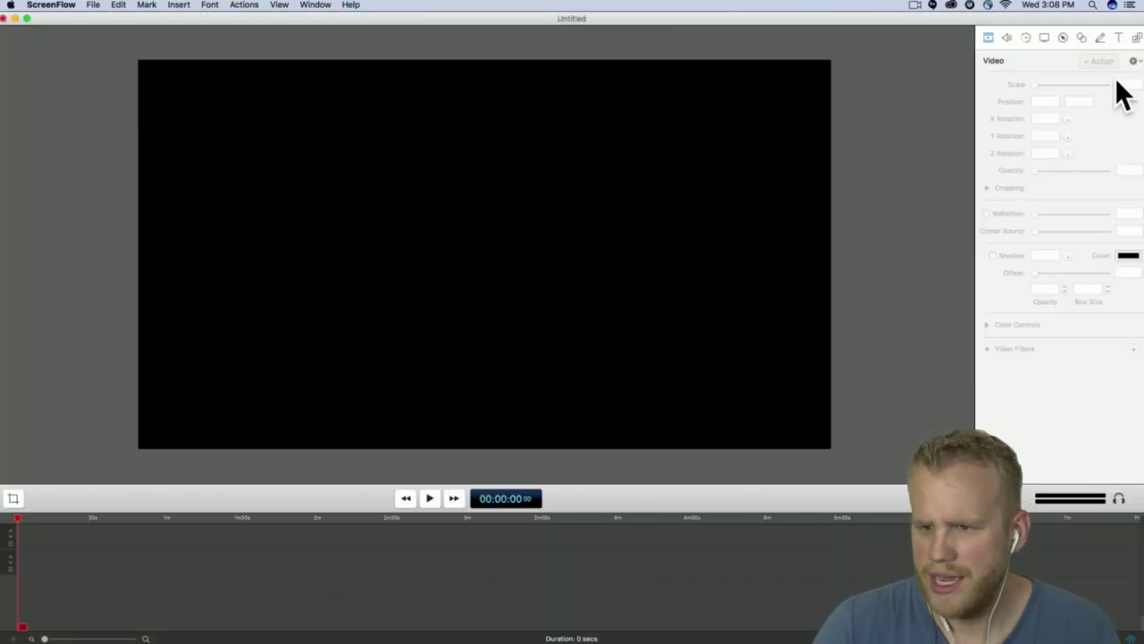
- Add halloween-candy-corn-clipart-ncBX9zoAi.png from the Desktop to the Media Library and place it at the start of the timeline
left_click(1137, 37)
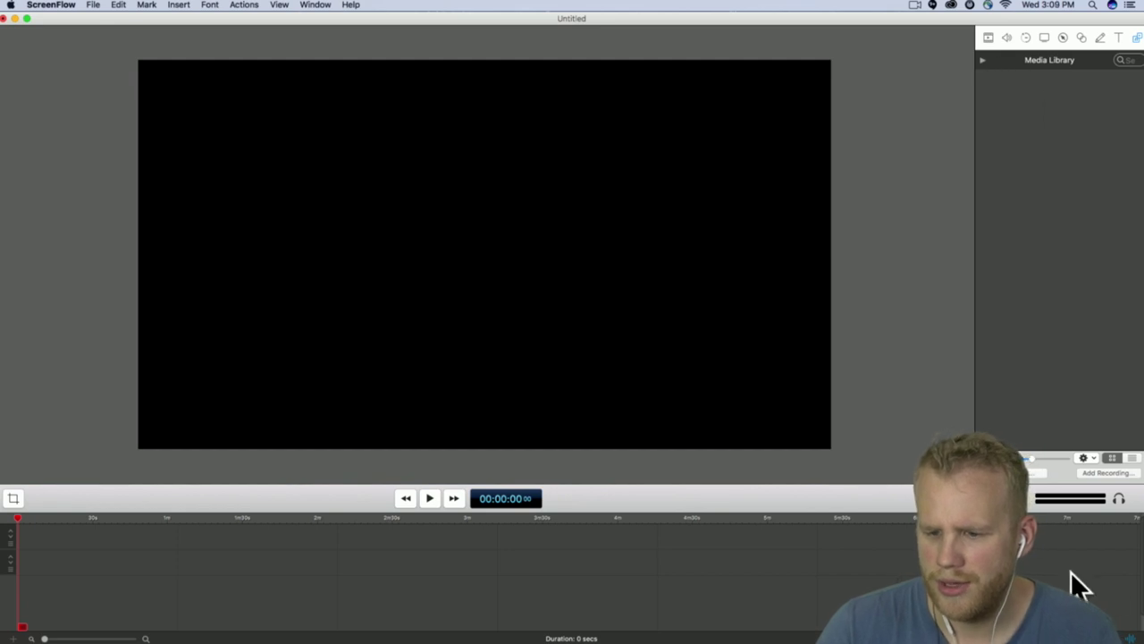
left_click(1022, 471)
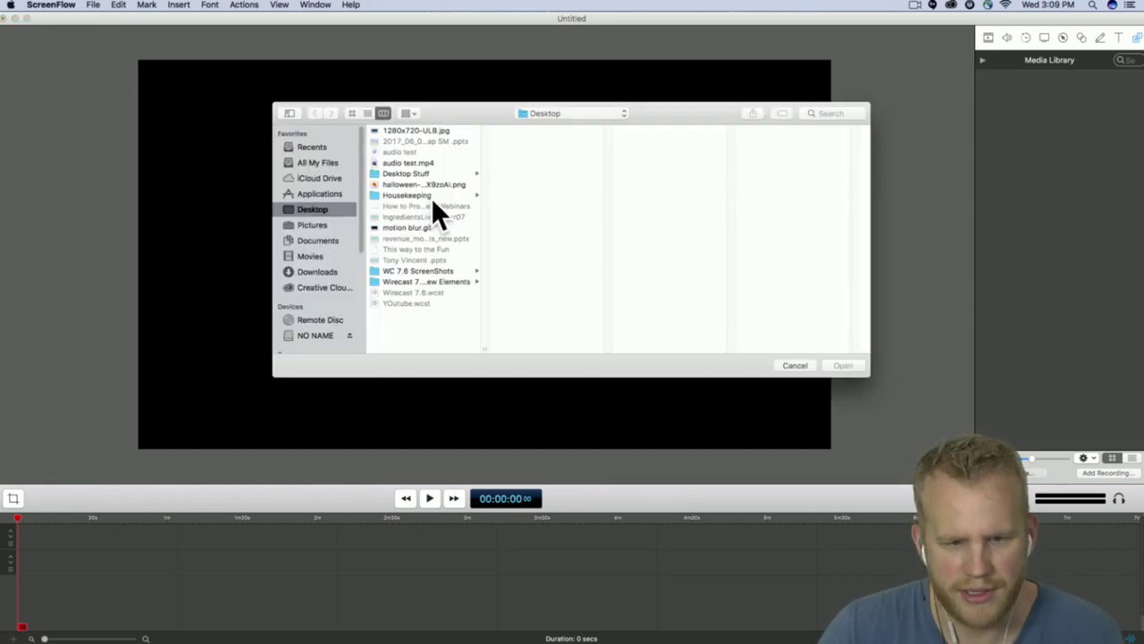
left_click(442, 184)
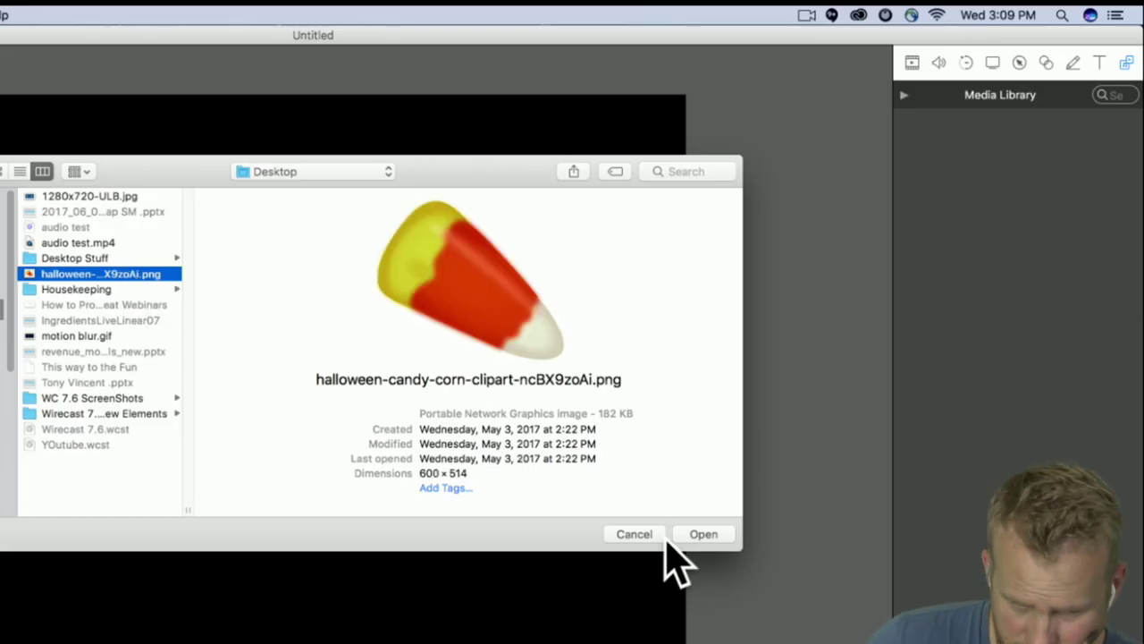
left_click(692, 535)
left_click_drag(960, 150, 507, 519)
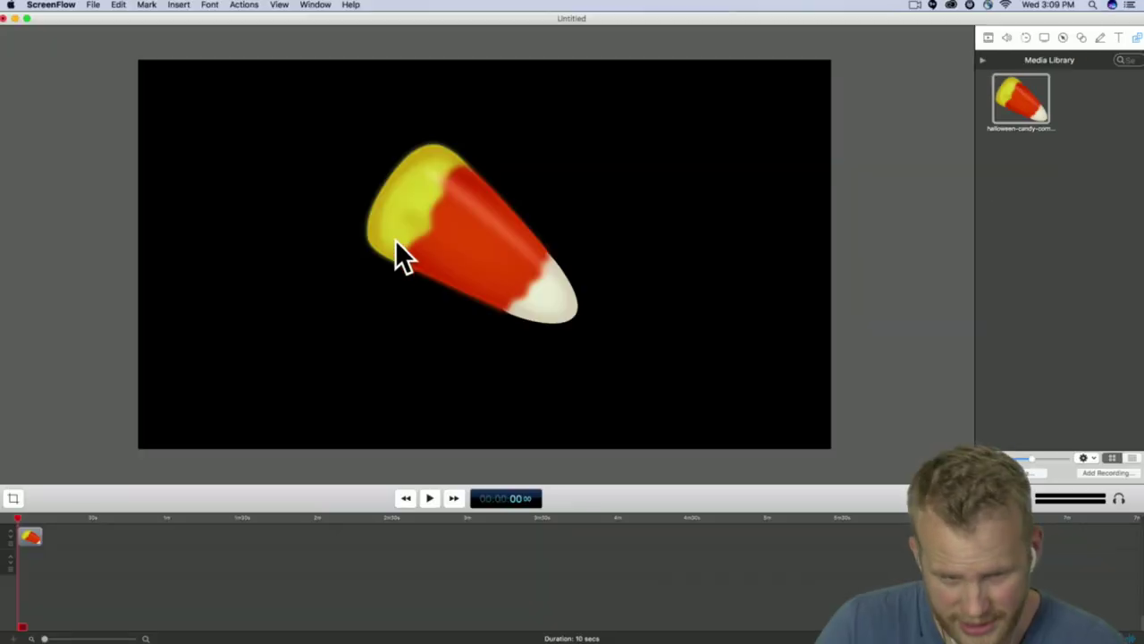
- Center the candy corn image on the canvas, and zoom in the timeline to play its clip to about 5 seconds
left_click_drag(61, 377, 186, 377)
left_click_drag(483, 261, 485, 281)
left_click(713, 396)
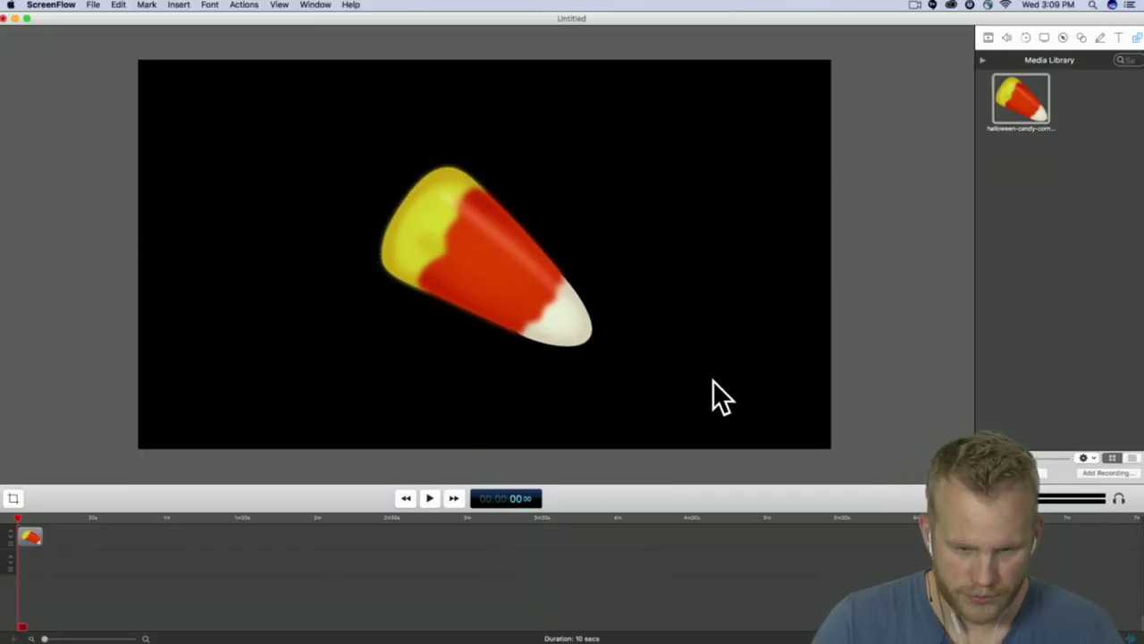
left_click(87, 638)
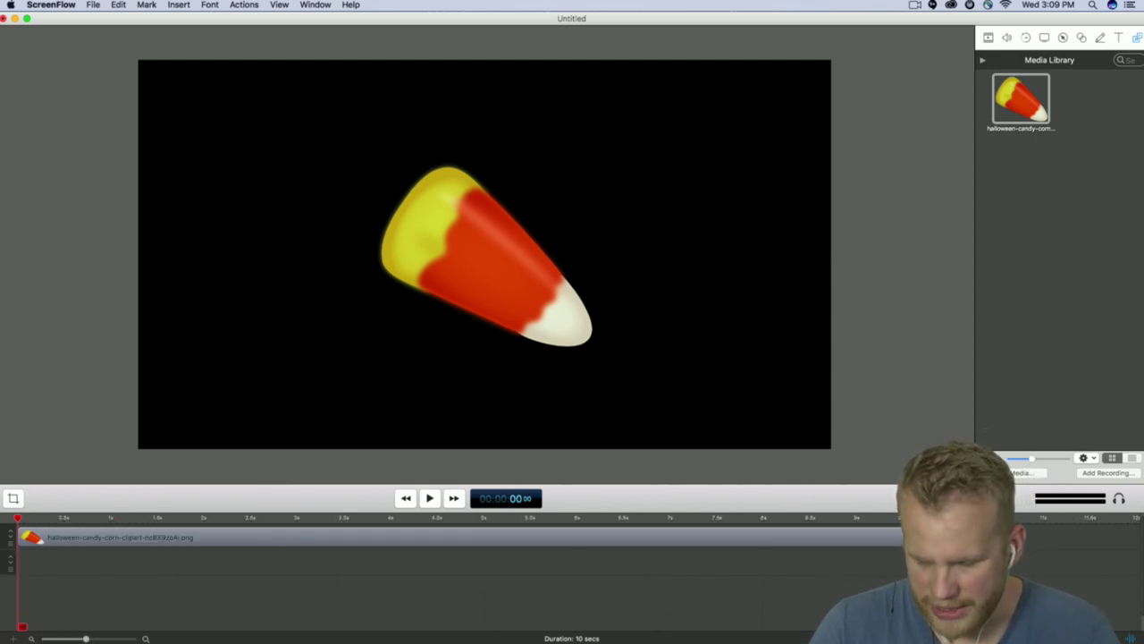
key("space")
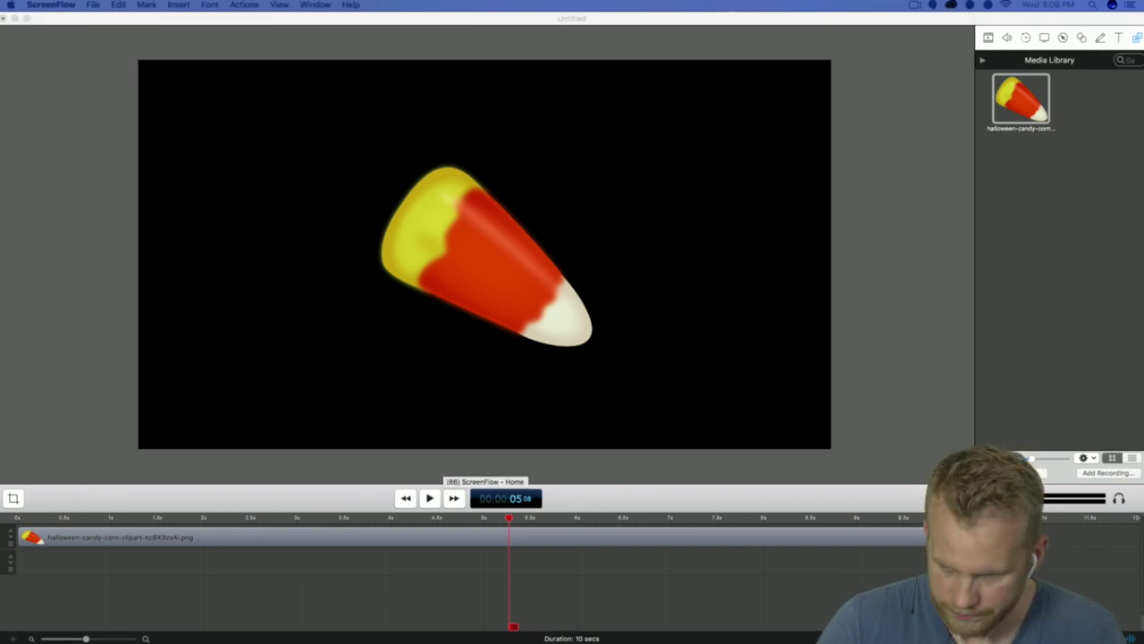
- Add a Video Motion action to the candy corn clip, move it to about 4 seconds, and place the playhead at its start
left_click(486, 498)
key("Home")
left_click(874, 536)
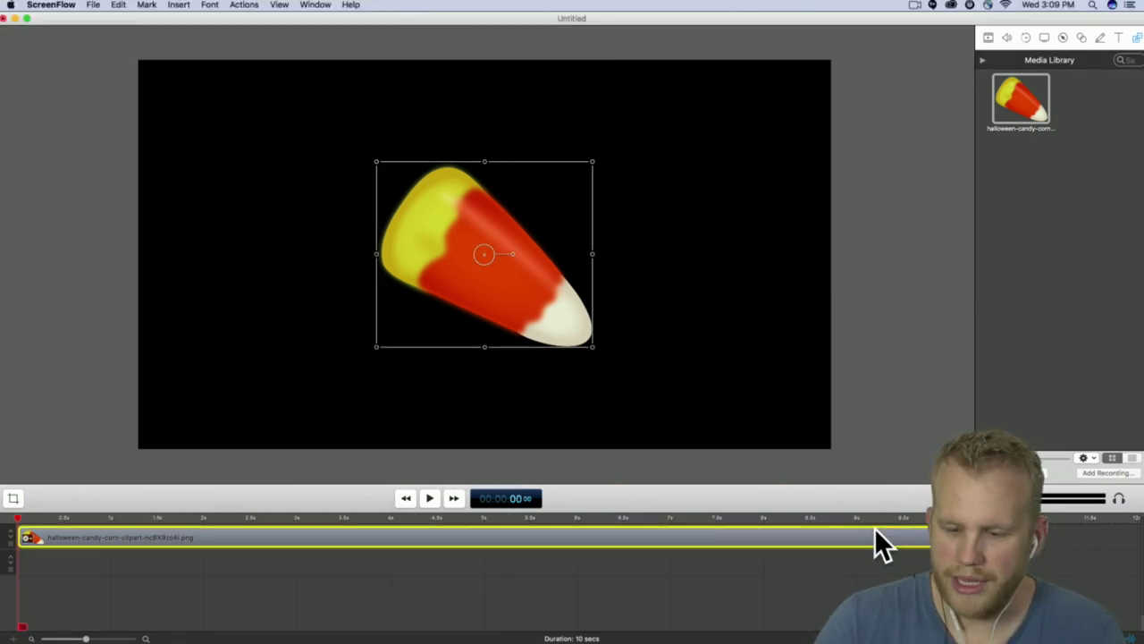
left_click(1027, 40)
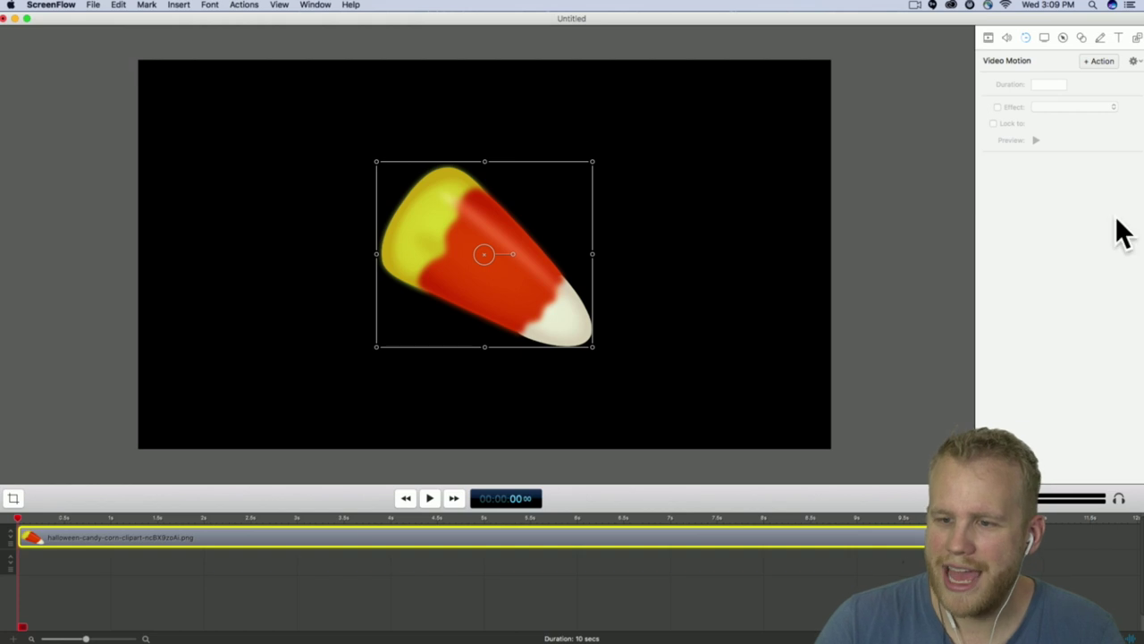
left_click(1099, 62)
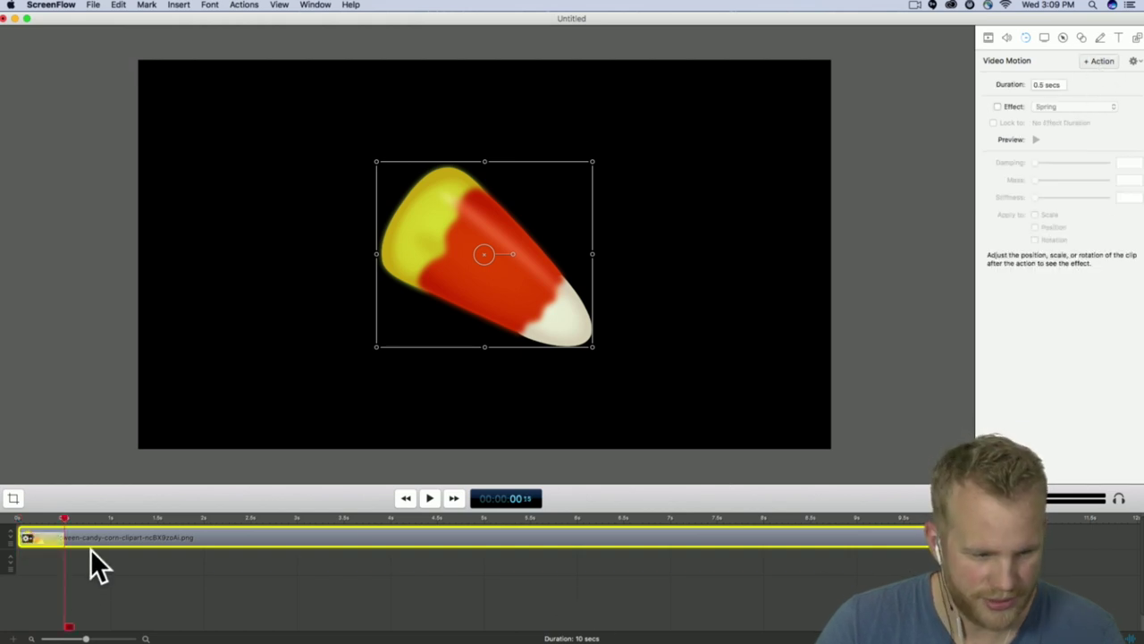
left_click_drag(56, 539, 421, 544)
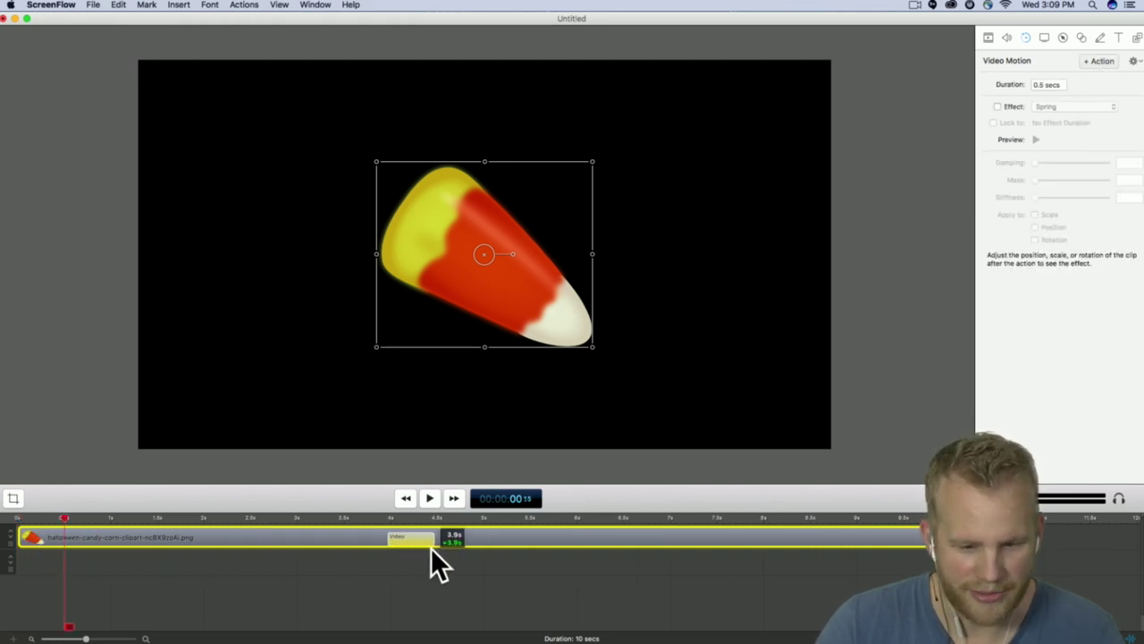
left_click(407, 524)
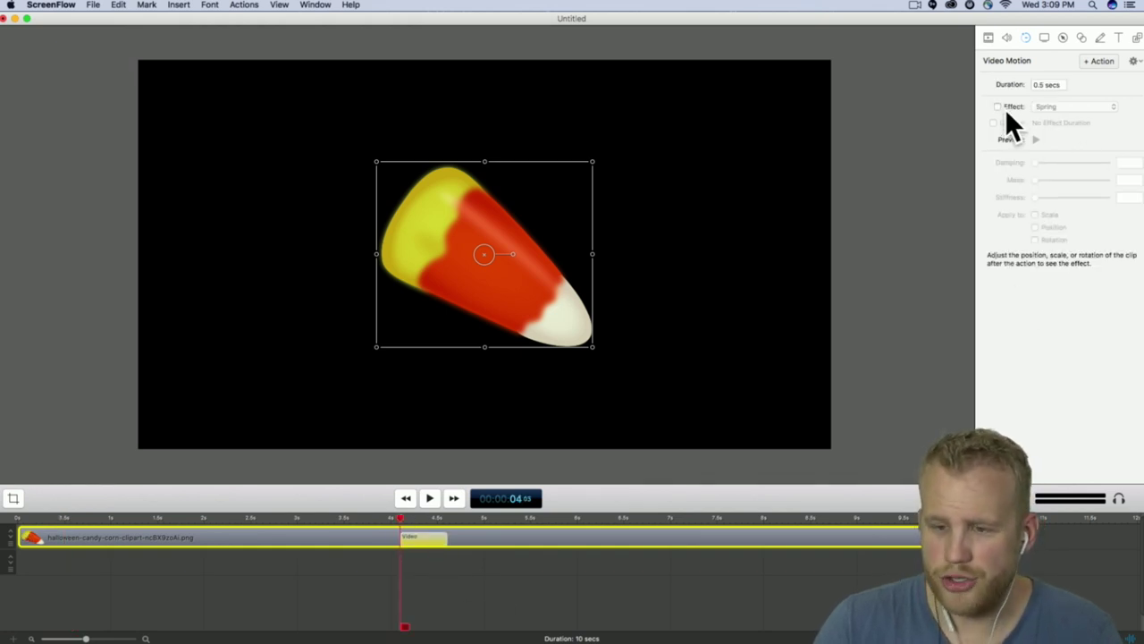
- Enable the Spring effect on the candy corn's motion action, toggling it off and on again to compare
left_click(1005, 108)
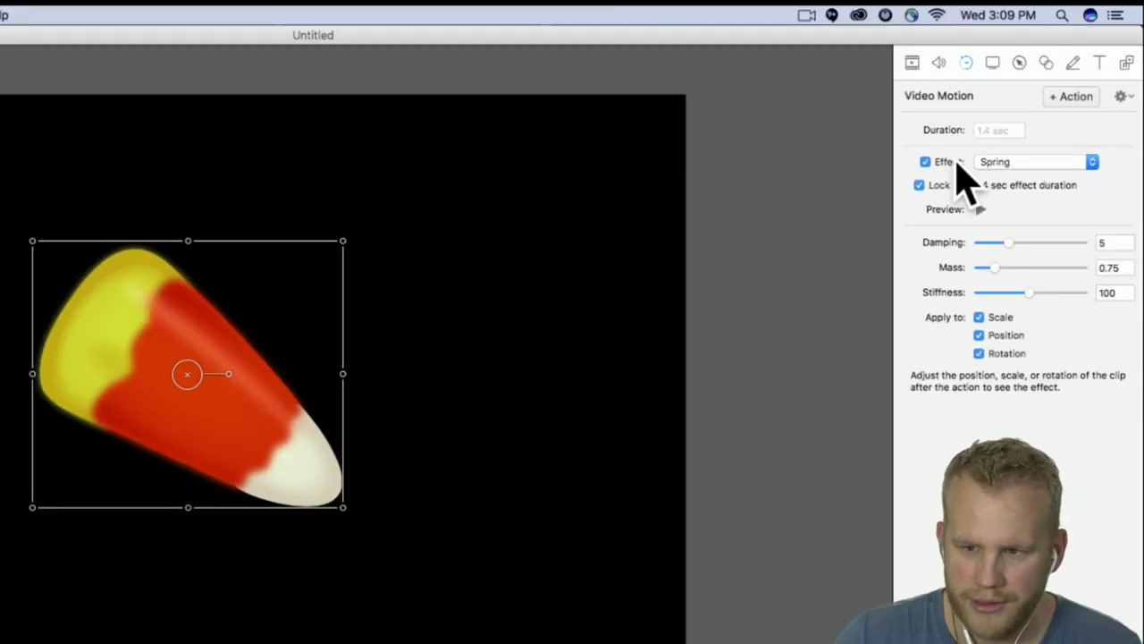
left_click(1013, 109)
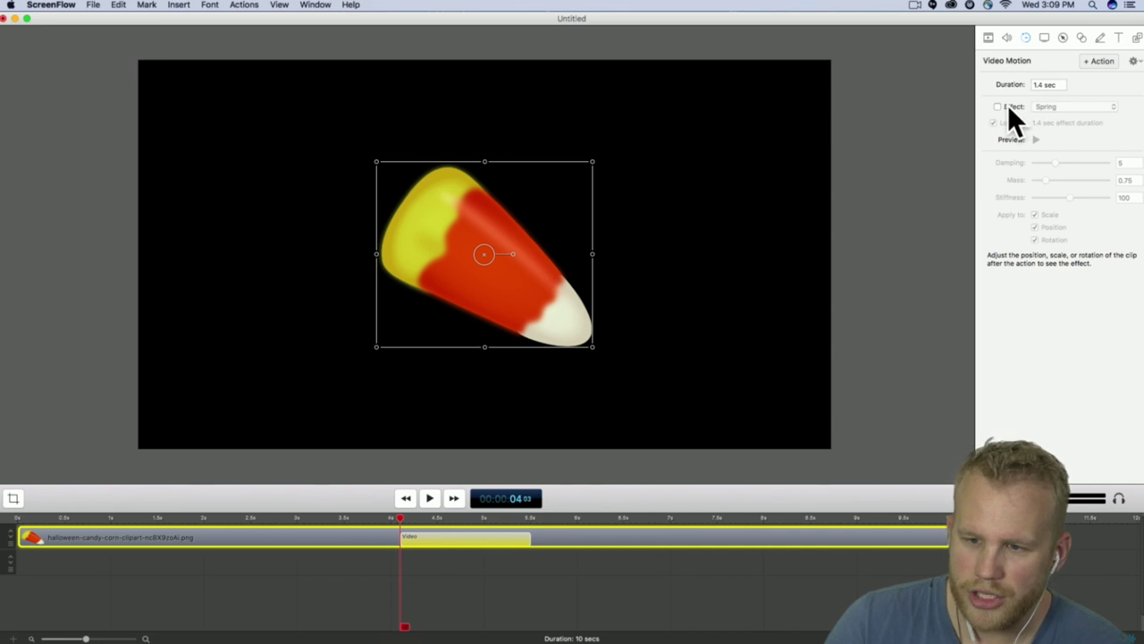
left_click(1008, 106)
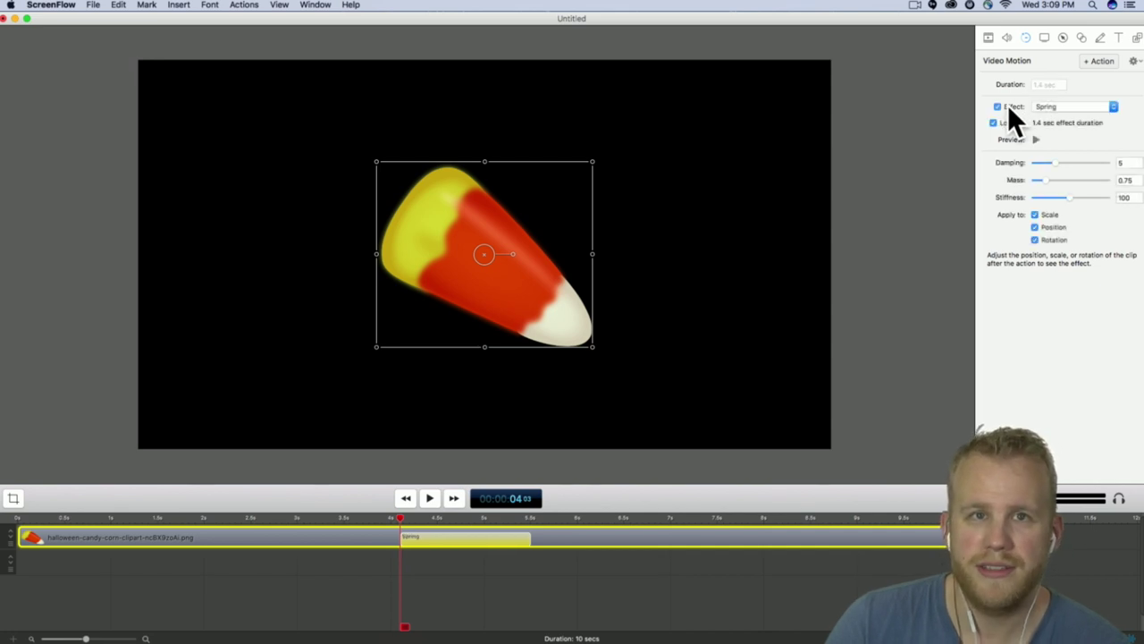
- Look through the available motion effects and switch the candy corn's action to Gravity
left_click(1107, 108)
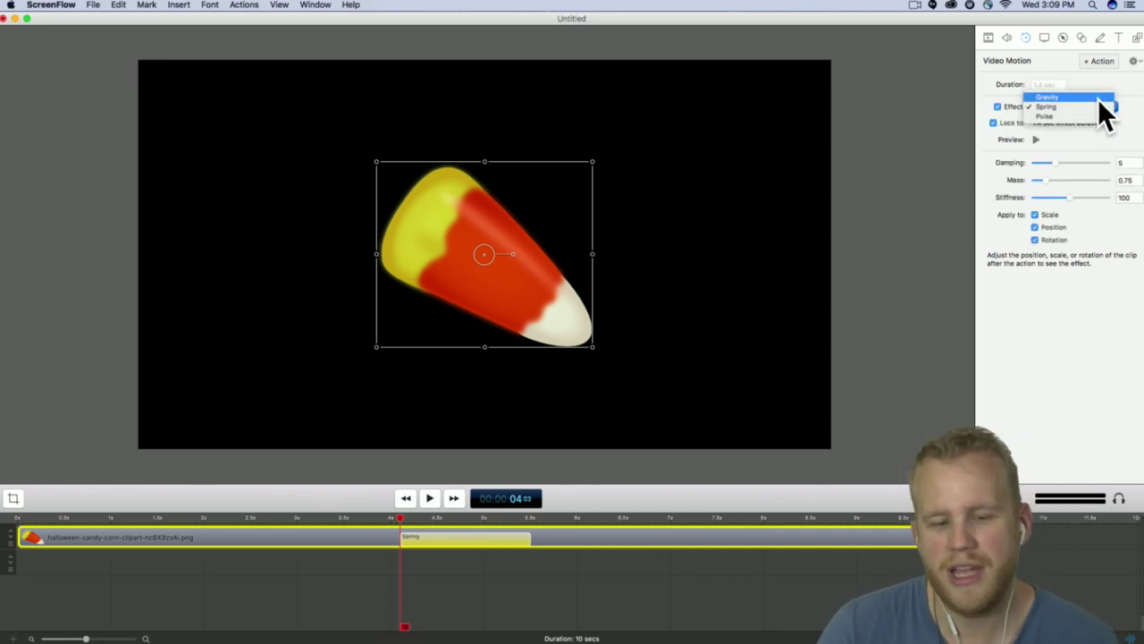
left_click(1104, 97)
left_click(1106, 109)
left_click(1105, 118)
left_click(1107, 108)
left_click(1107, 119)
left_click(1106, 108)
left_click(1079, 87)
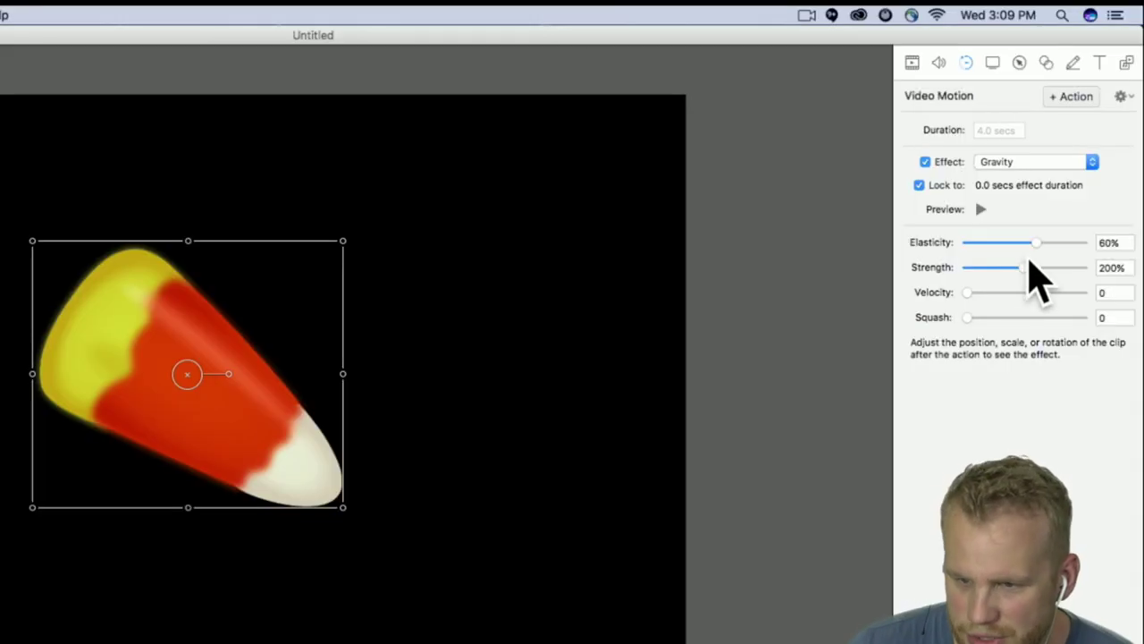
- Compare the parameters of the Spring and Pulse effects, ending with Gravity selected again
left_click(1113, 106)
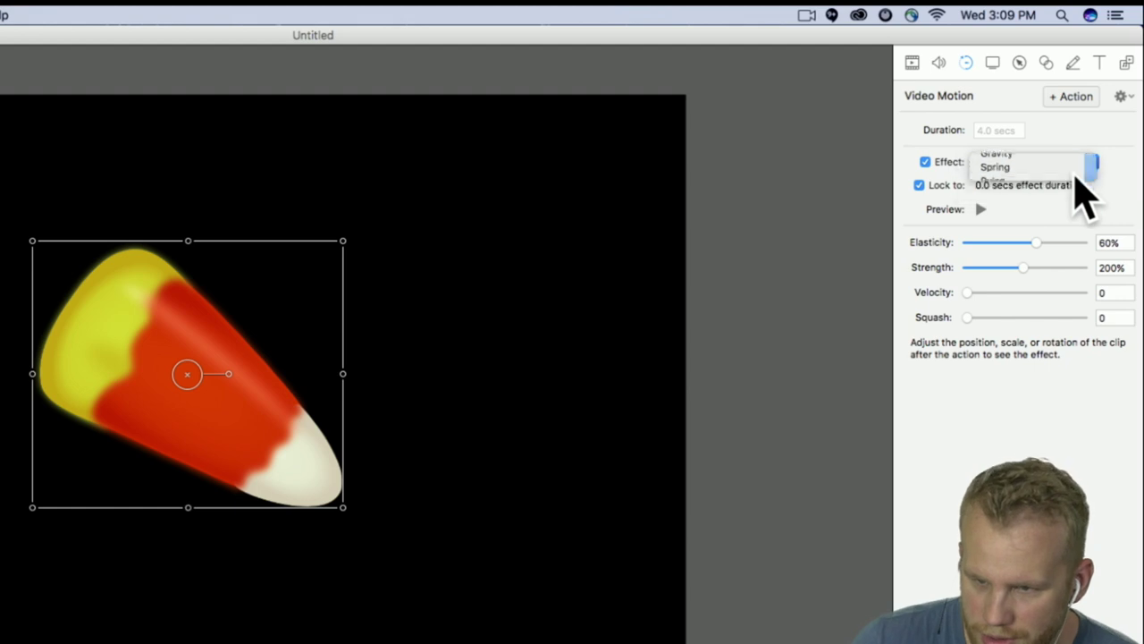
left_click(1079, 175)
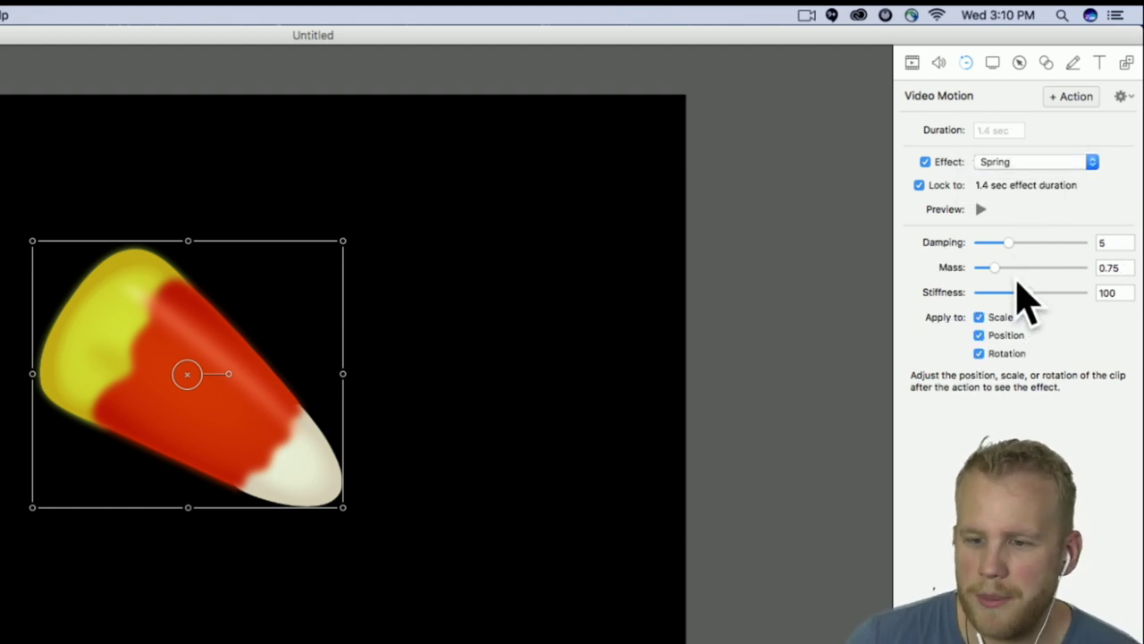
left_click(1093, 162)
left_click(1083, 177)
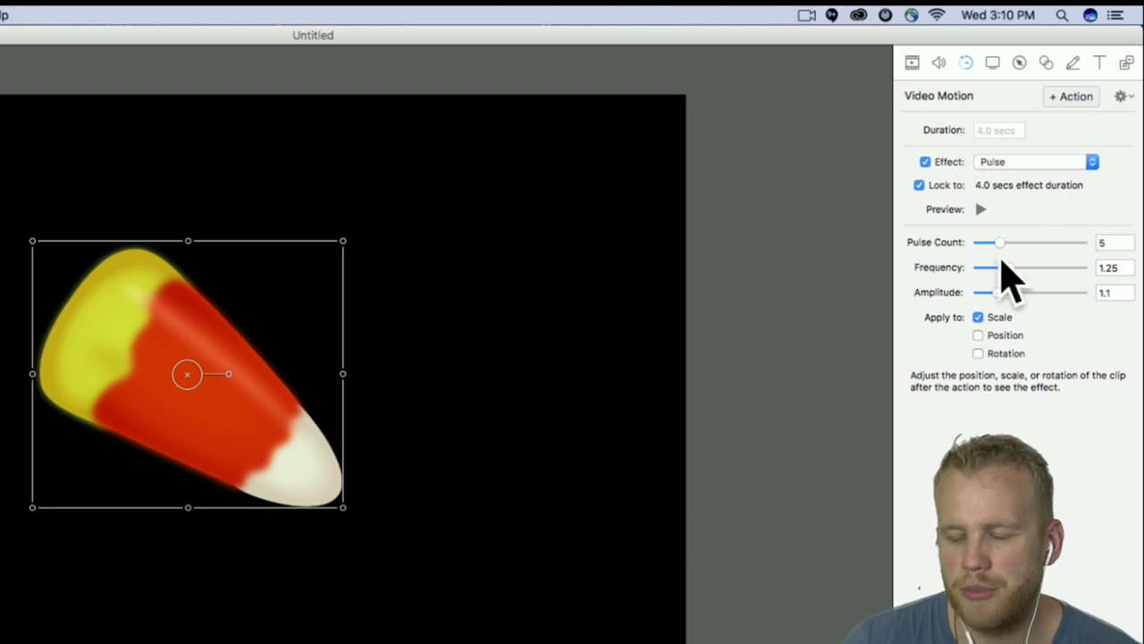
left_click(993, 162)
left_click(1028, 134)
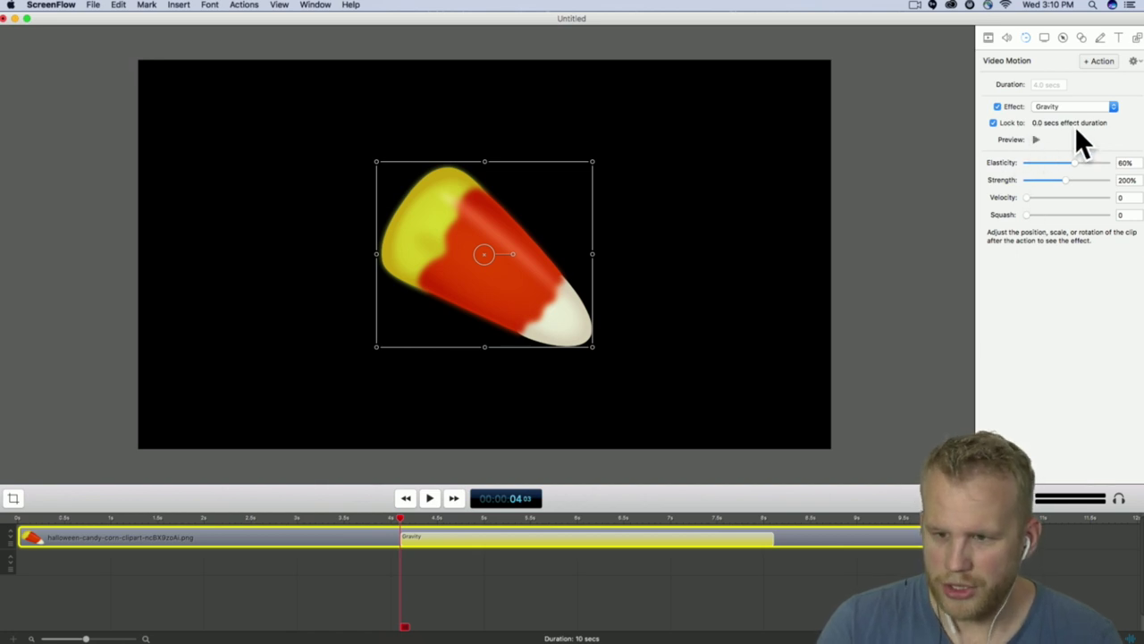
- Unlock the Gravity action from its effect duration and set its duration to 6 seconds
left_click(1001, 124)
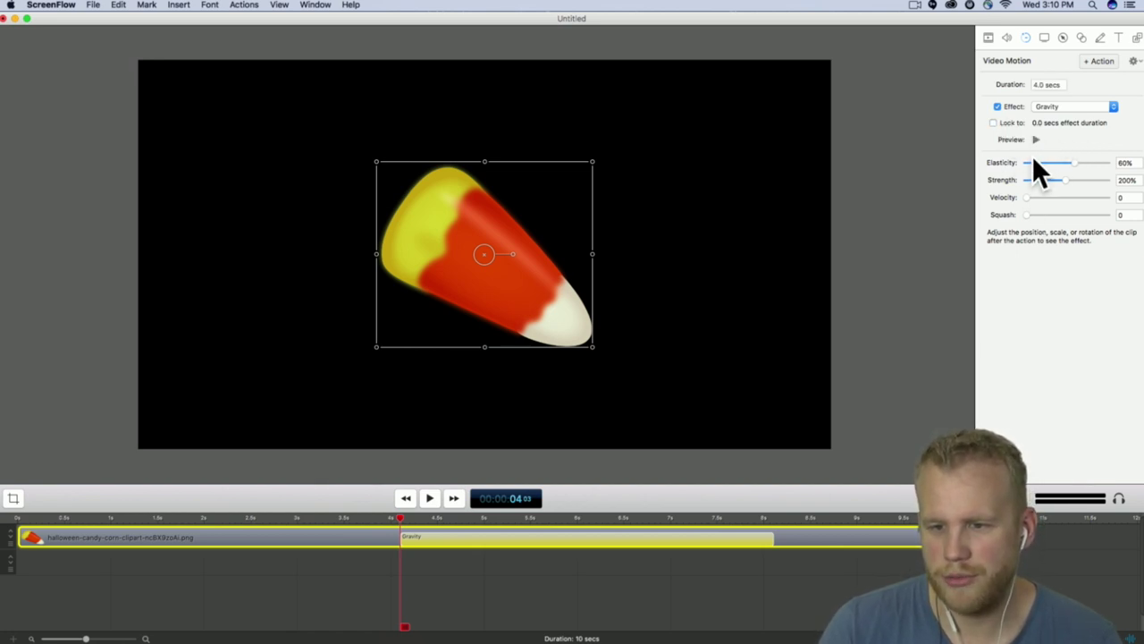
triple_click(1052, 85)
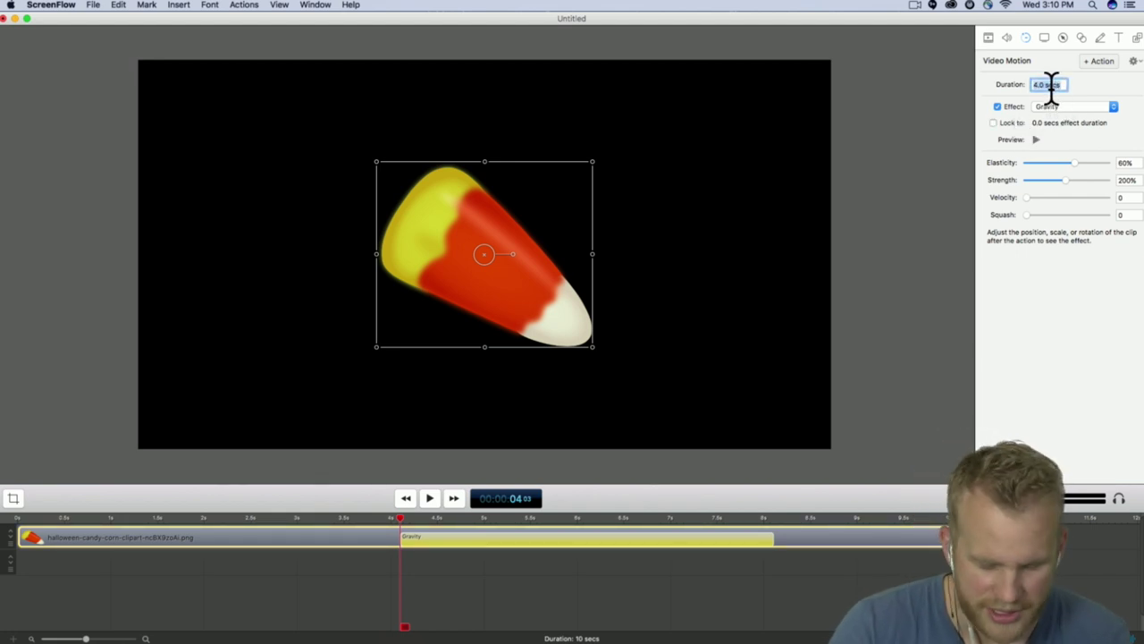
type("6")
key("Return")
- Move the Gravity action to start at 2 seconds, align the playhead with its start, and reselect the action
left_click_drag(477, 540, 281, 529)
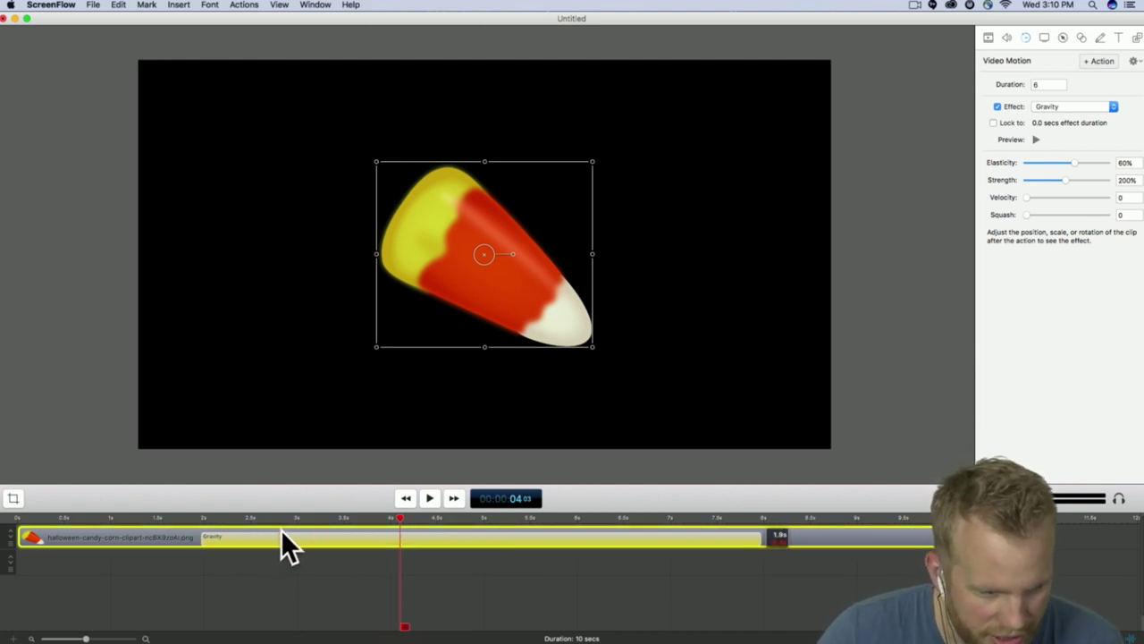
left_click(205, 534)
left_click(203, 516)
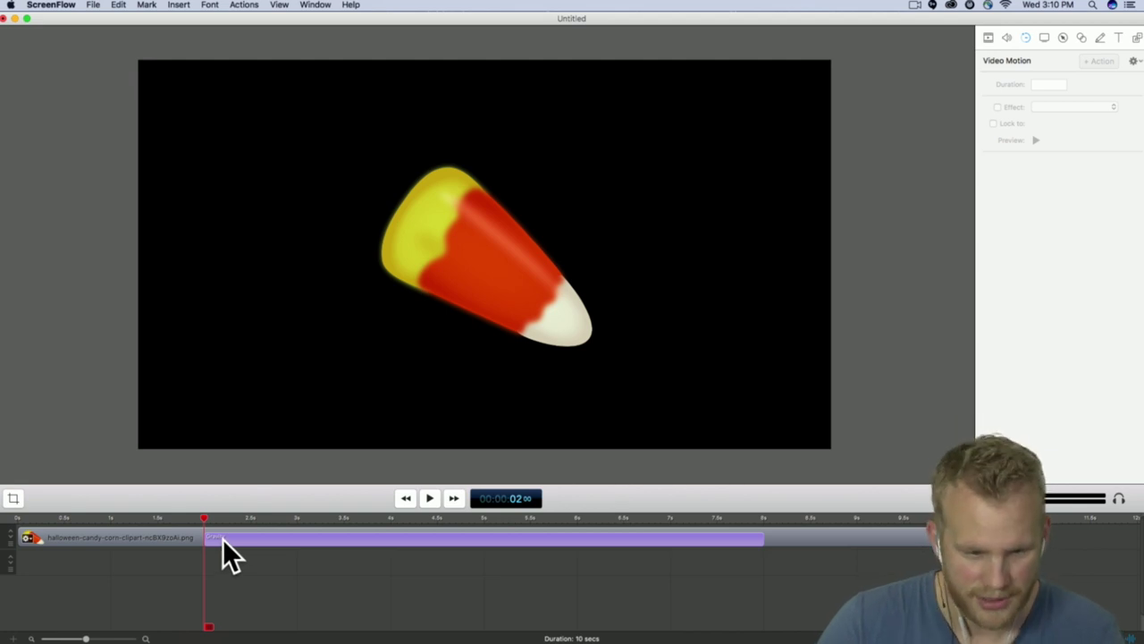
left_click(221, 538)
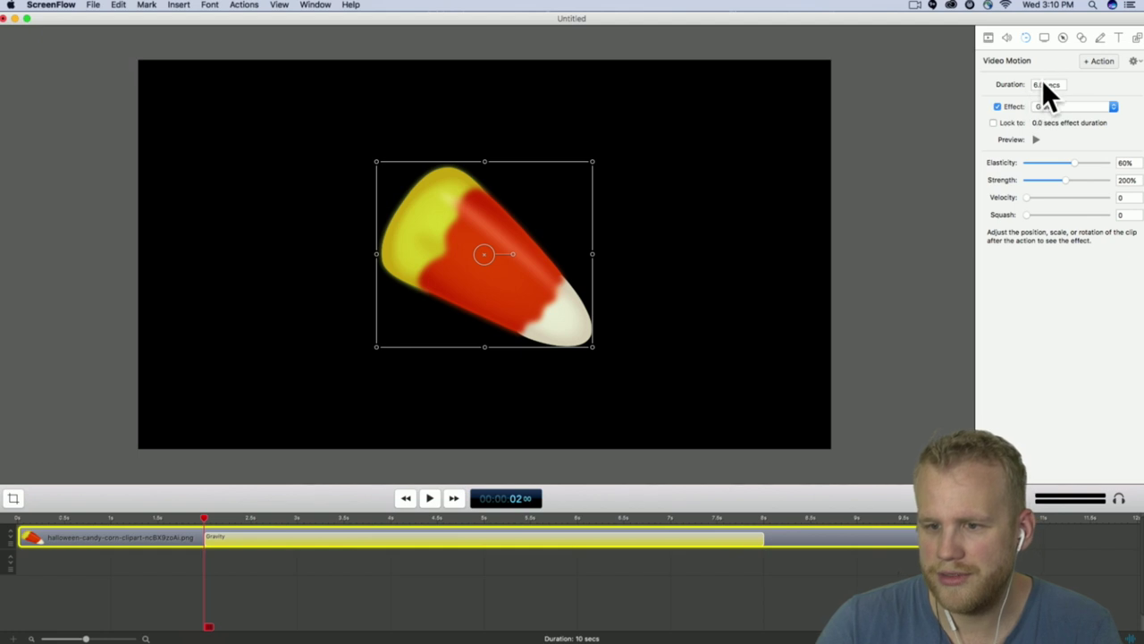
- With the duration unlocked, set the Gravity effect's elasticity to 45%, strength to 102%, velocity to 45.45 and squash to 69%
left_click(994, 122)
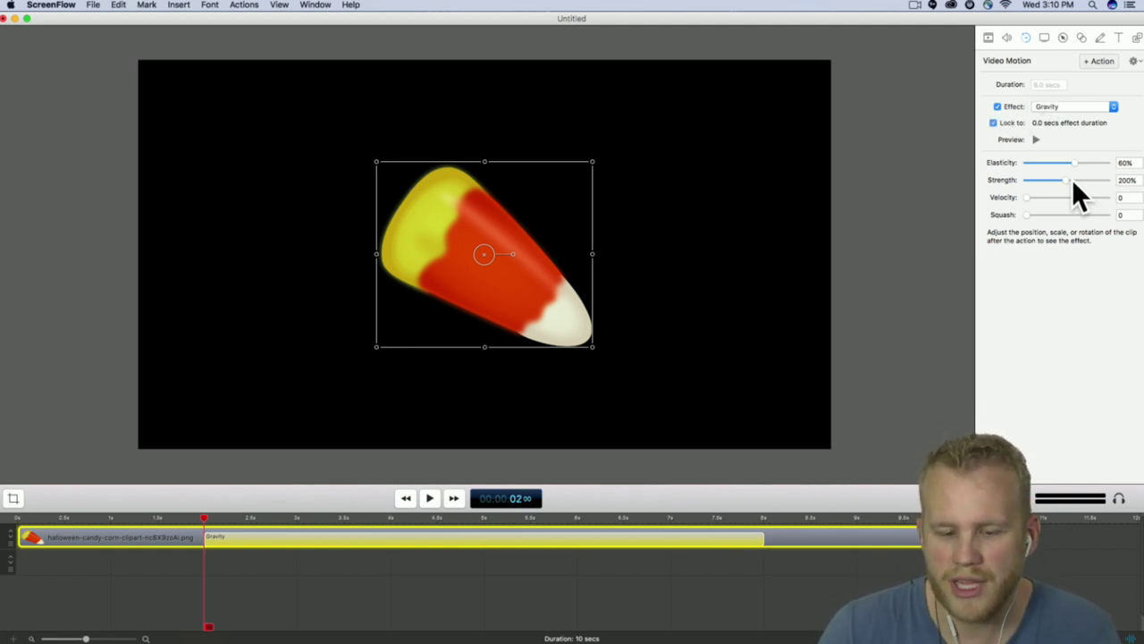
mouse_move(1074, 162)
left_mouse_down()
mouse_move(1095, 162)
mouse_move(1061, 164)
mouse_move(1077, 164)
left_mouse_up()
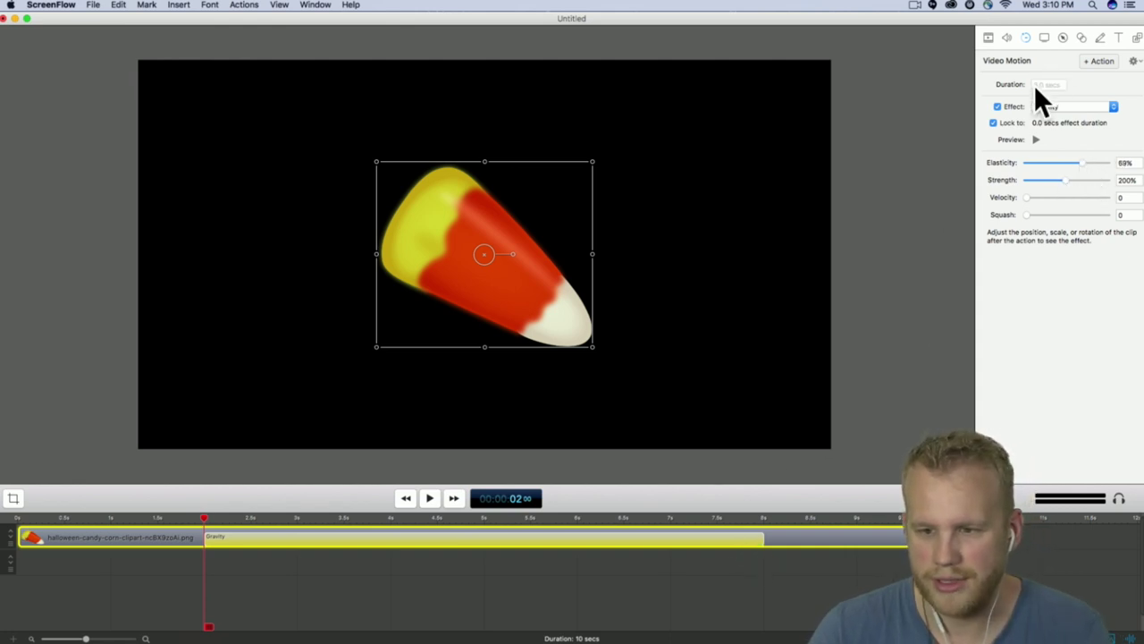
left_click(1008, 122)
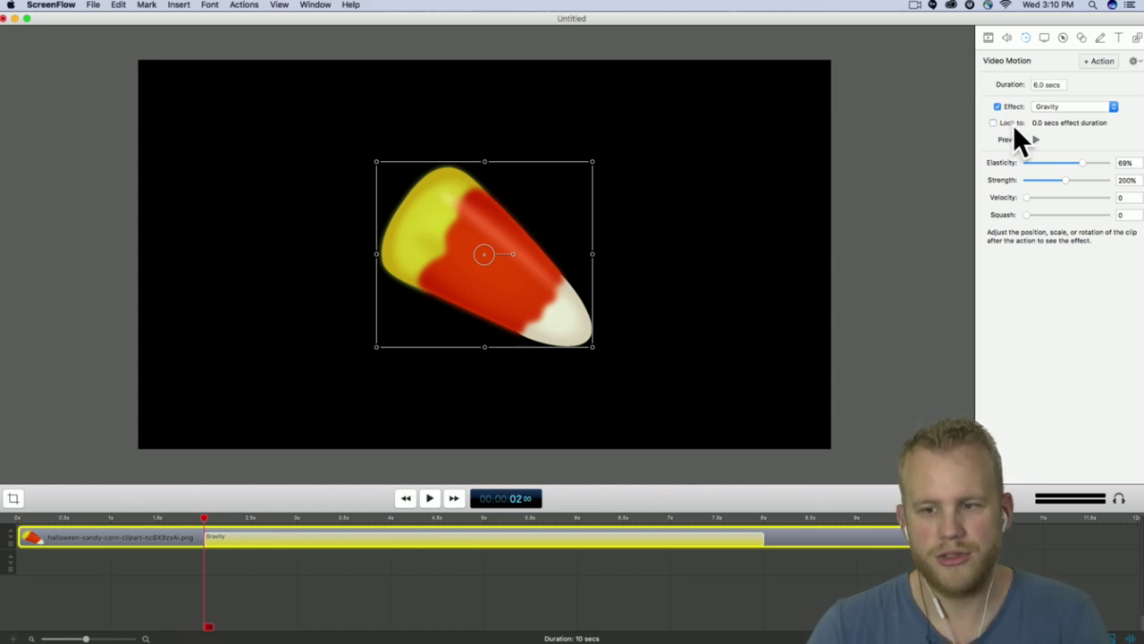
left_click_drag(1096, 163, 1045, 198)
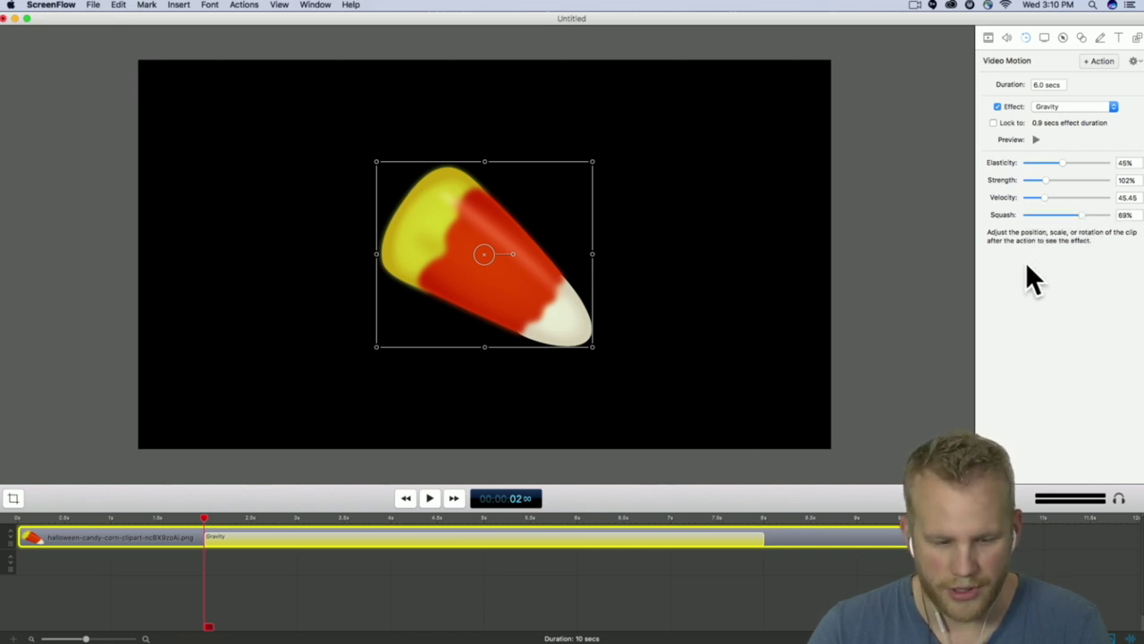
- Try an unlocked Spring effect with damping 2.45, mass 1.49 and stiffness 137.79, applied to position and rotation but not scale
left_click(1112, 108)
left_click(1100, 121)
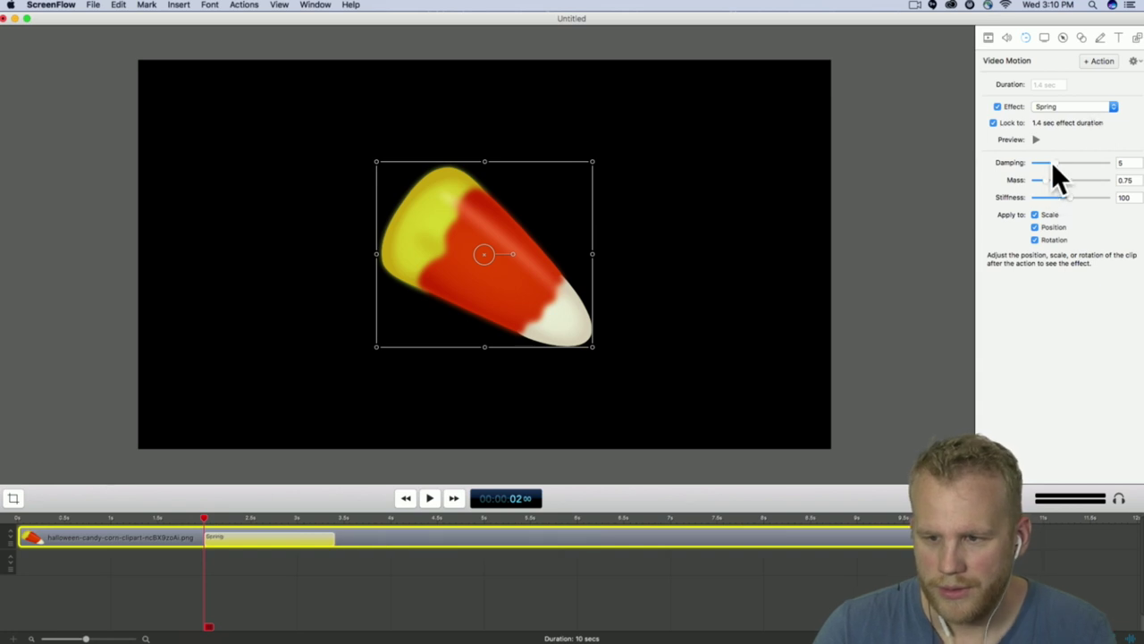
left_click(1013, 123)
left_click_drag(1056, 162, 1083, 197)
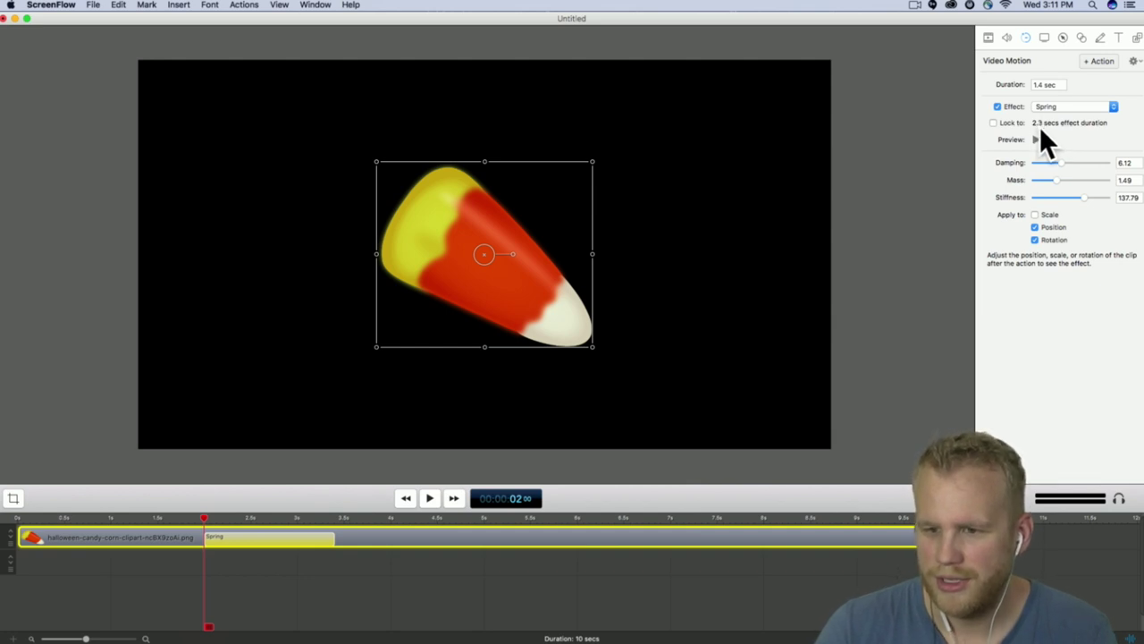
mouse_move(1059, 163)
left_mouse_down()
mouse_move(1083, 160)
mouse_move(1041, 163)
left_mouse_up()
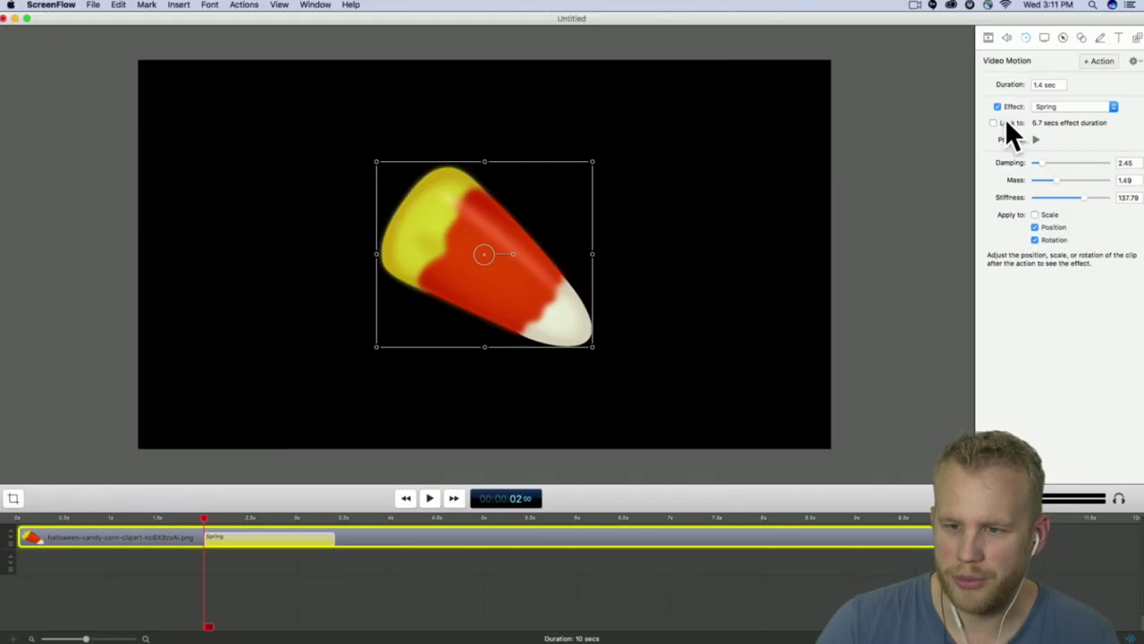
- Switch the motion effect back to Gravity, unlock it from the effect duration, and set its duration to 6 seconds
left_click(1108, 112)
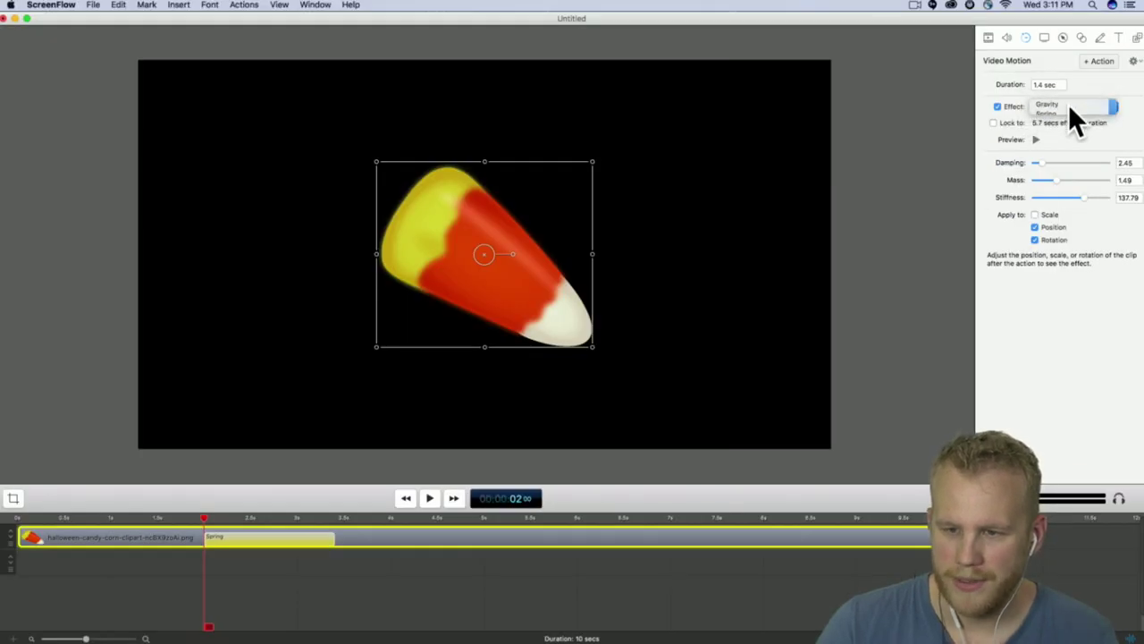
left_click(1070, 100)
left_click(1011, 119)
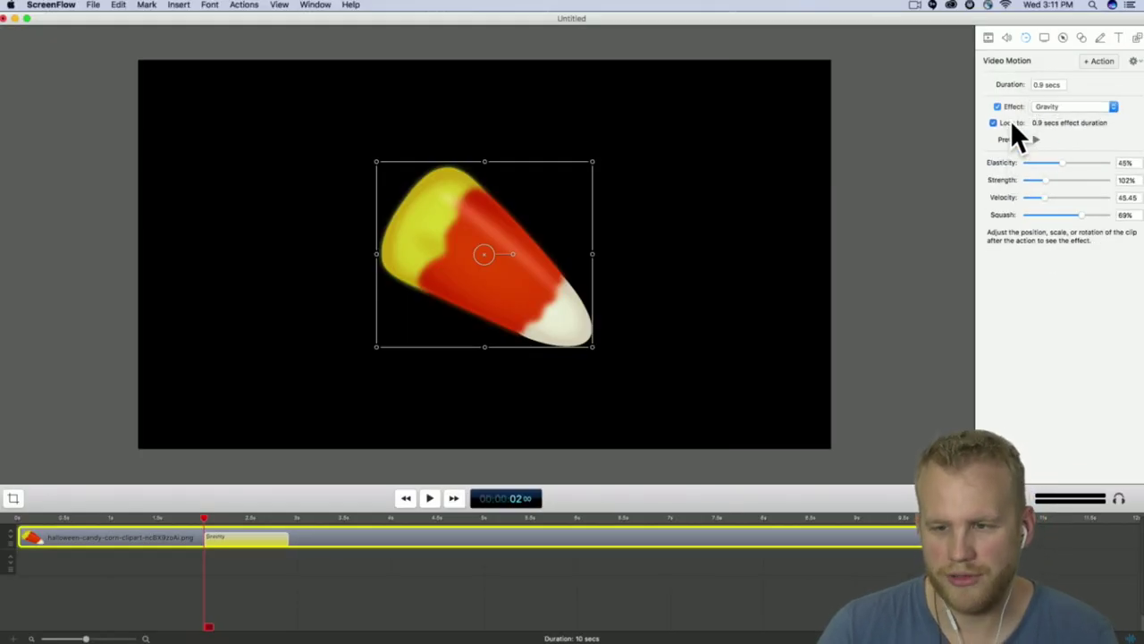
left_click(1053, 84)
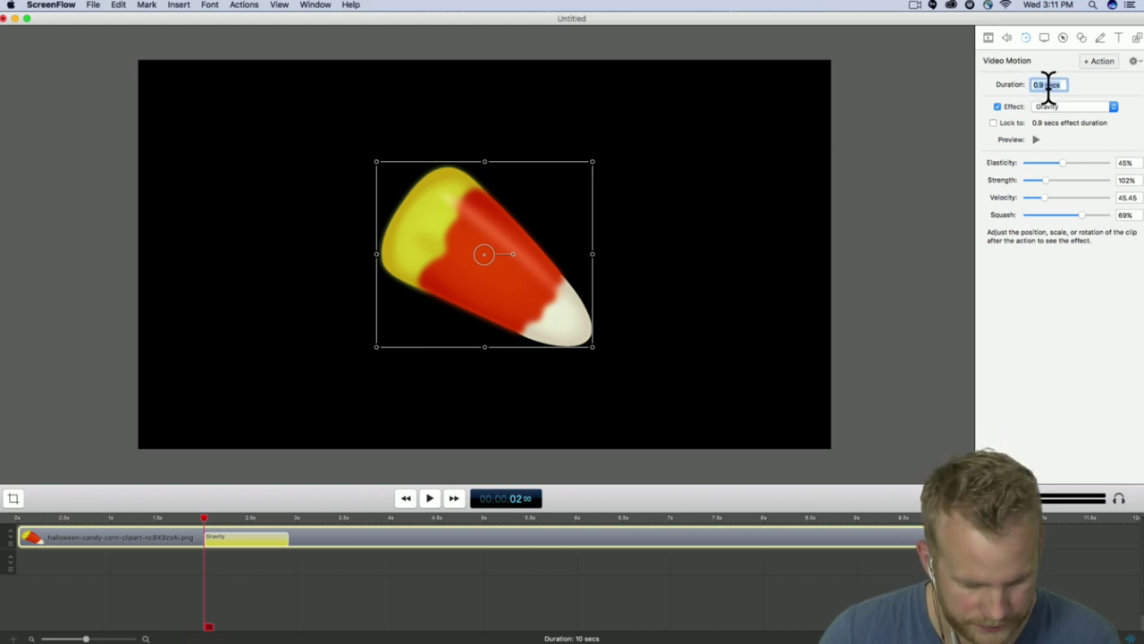
type("6")
key("Return")
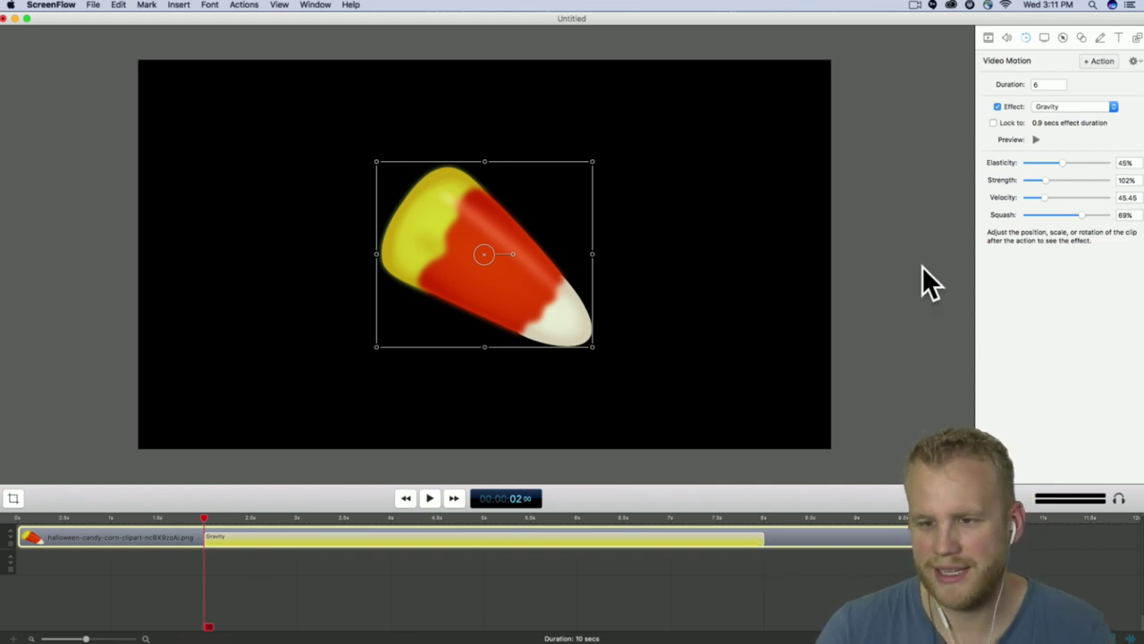
- Lock the Gravity action to its effect duration, unlock it again, and reenter a duration of 6 seconds
left_click(1012, 122)
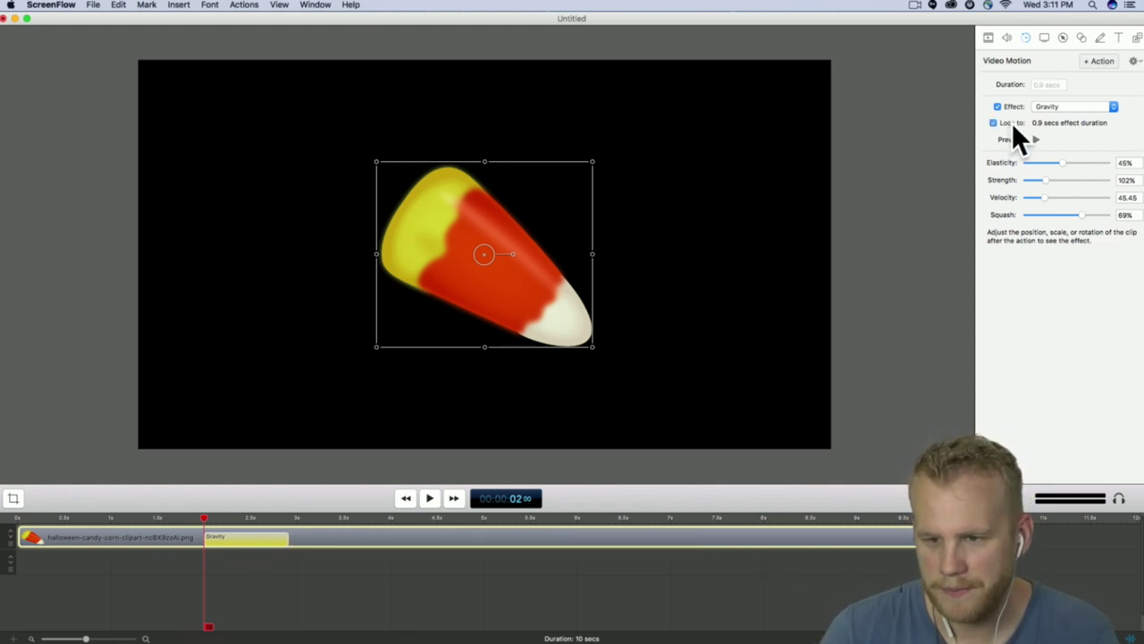
left_click(1012, 123)
left_click(1058, 84)
triple_click(1058, 84)
type("6")
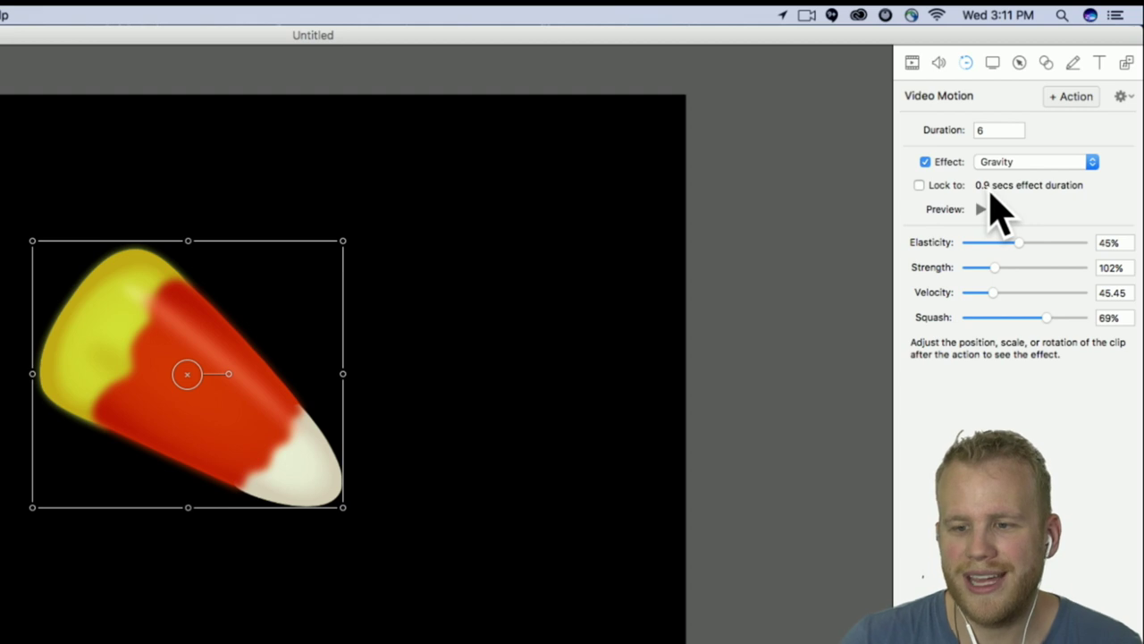
- Set the Gravity effect's elasticity to 82%, strength to 39% and velocity to 50, and preview the candy corn's motion
left_click_drag(1022, 247, 1076, 250)
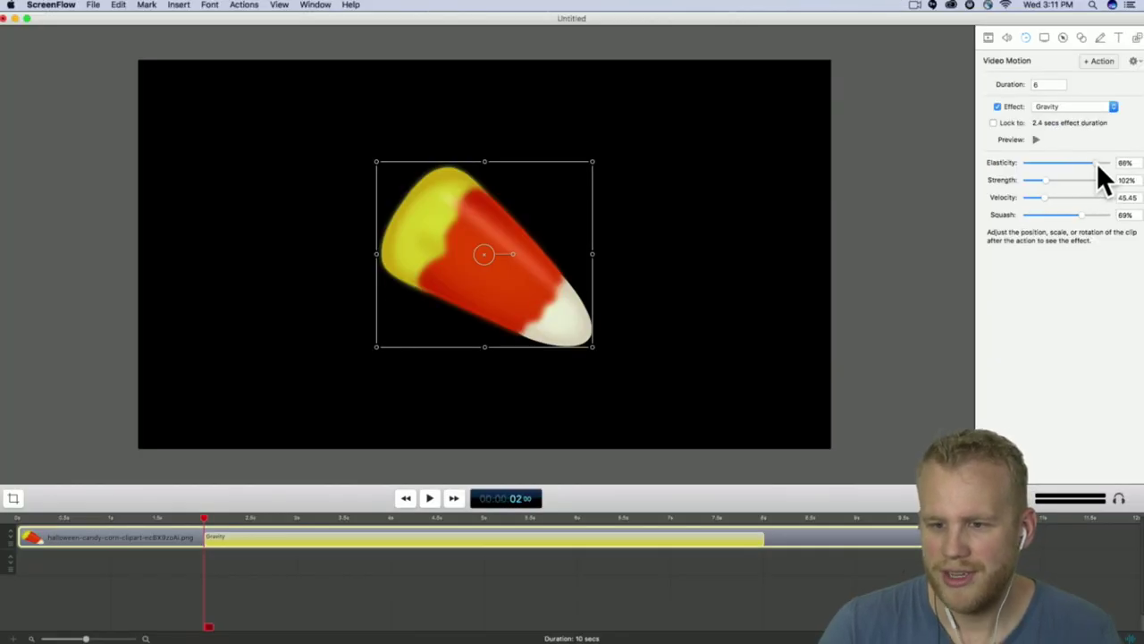
left_click_drag(1098, 164, 1047, 197)
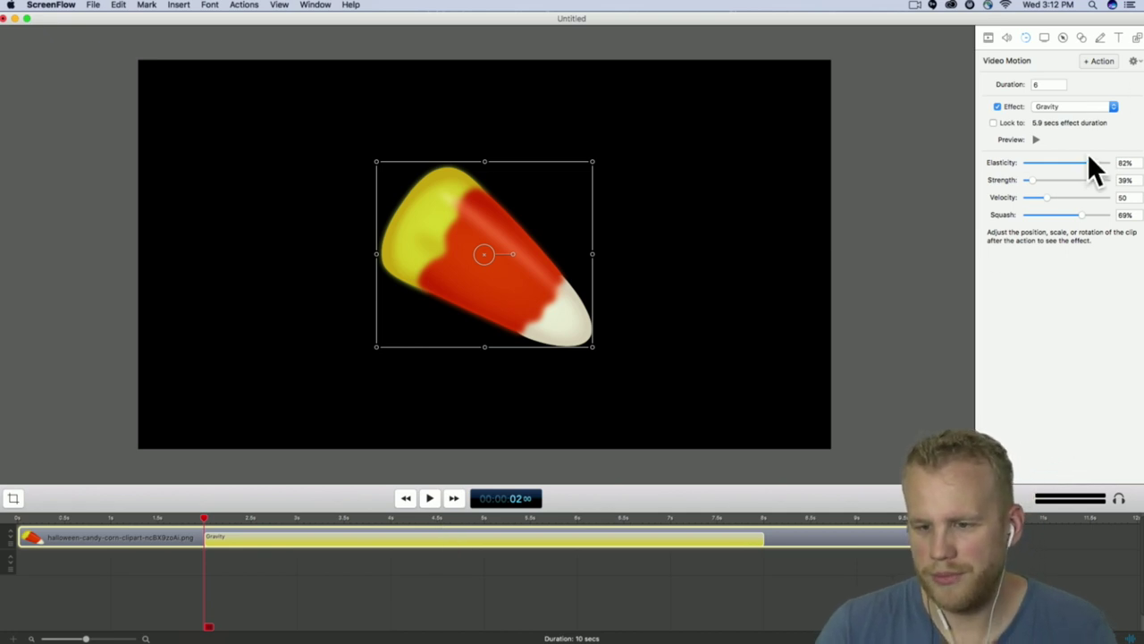
left_click(1036, 140)
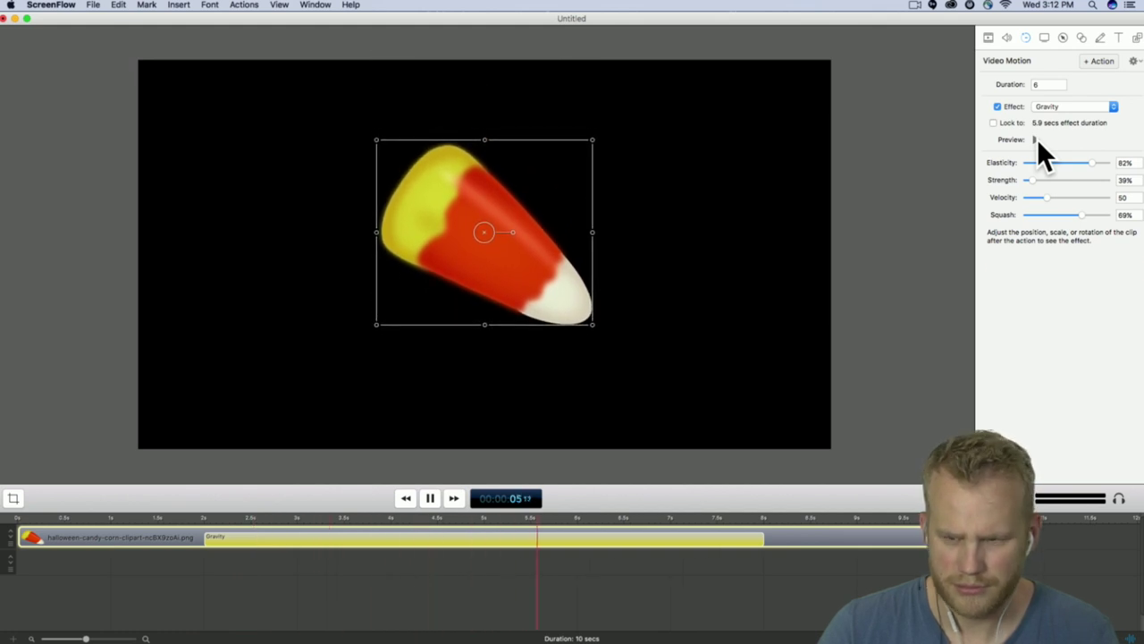
- Try the Gravity effect with 32% and 100% elasticity, previewing the candy corn's bounce at each value
key("space")
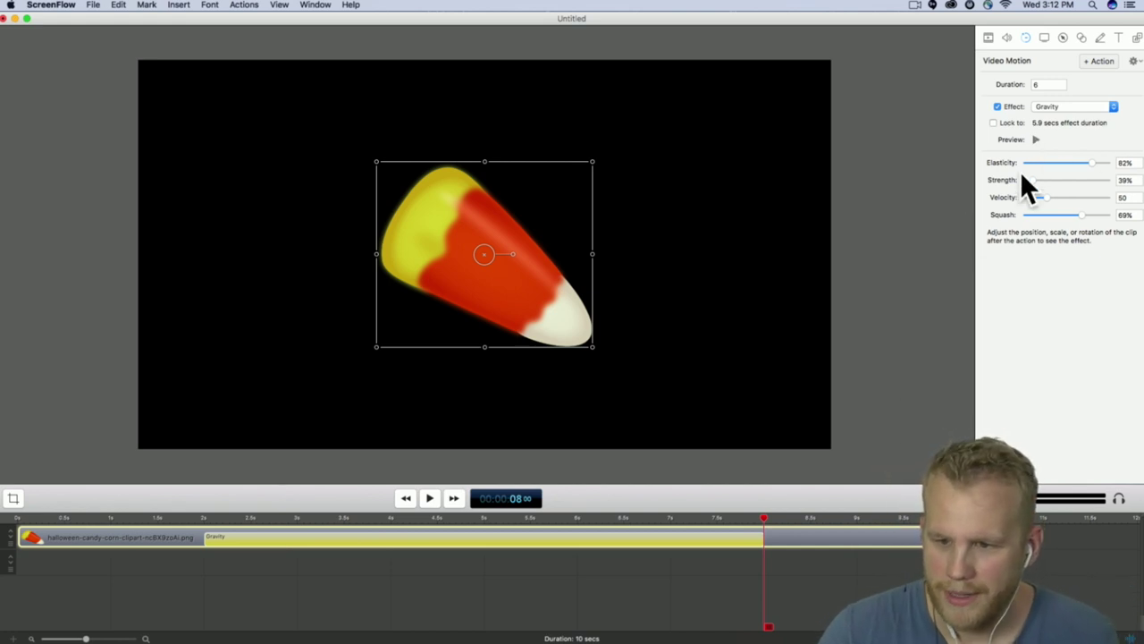
left_click_drag(1092, 164, 1051, 165)
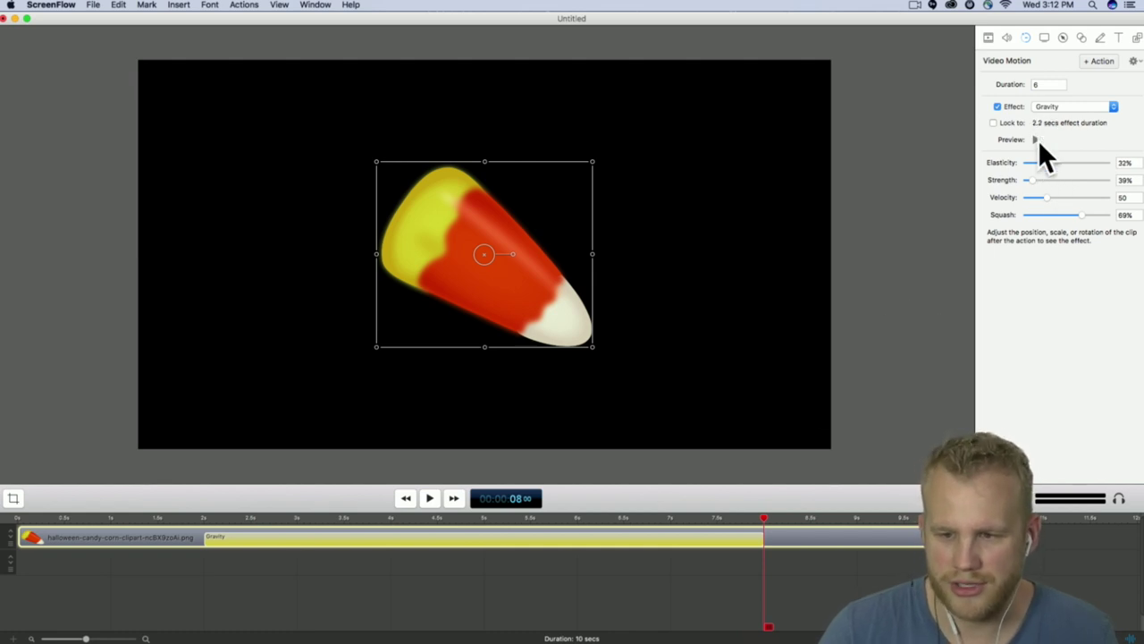
left_click(1037, 139)
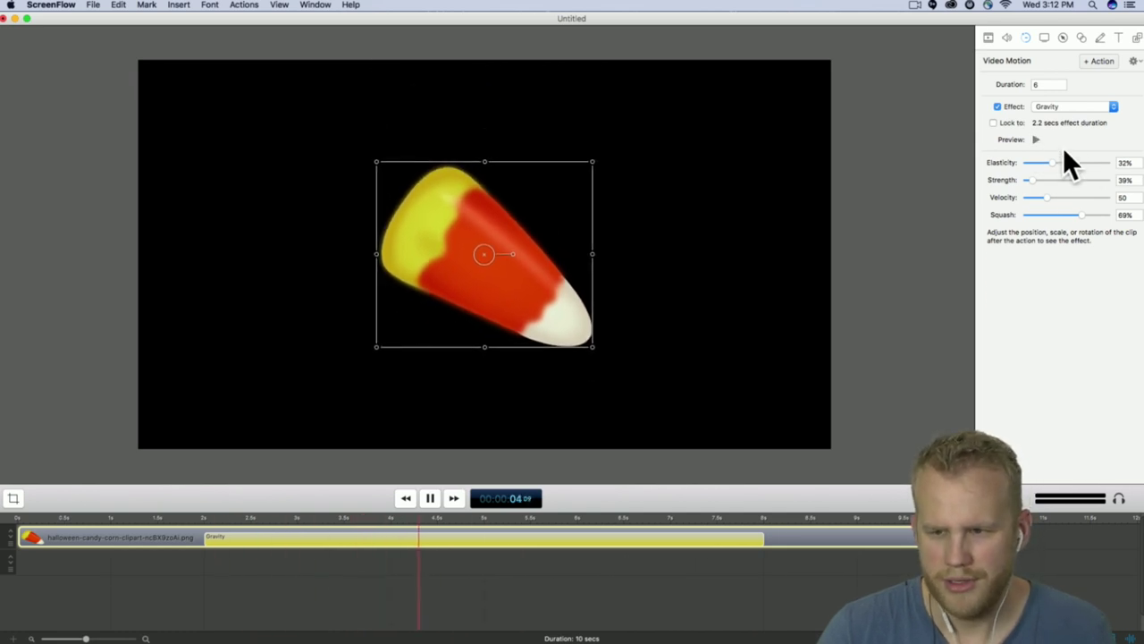
left_click_drag(1053, 164, 1109, 166)
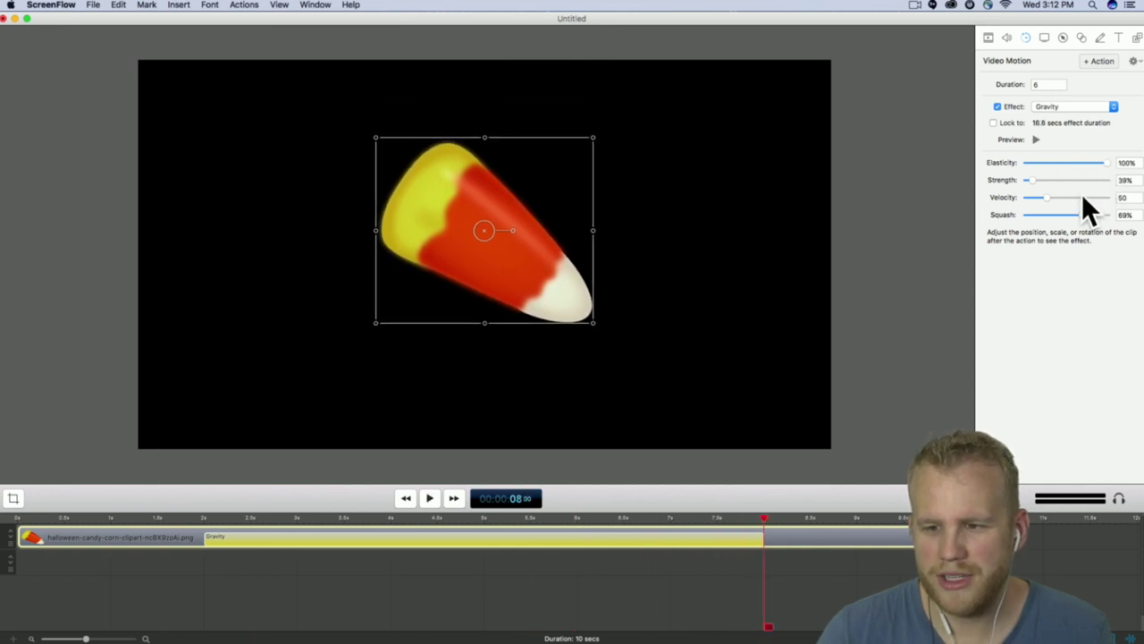
left_click(1034, 141)
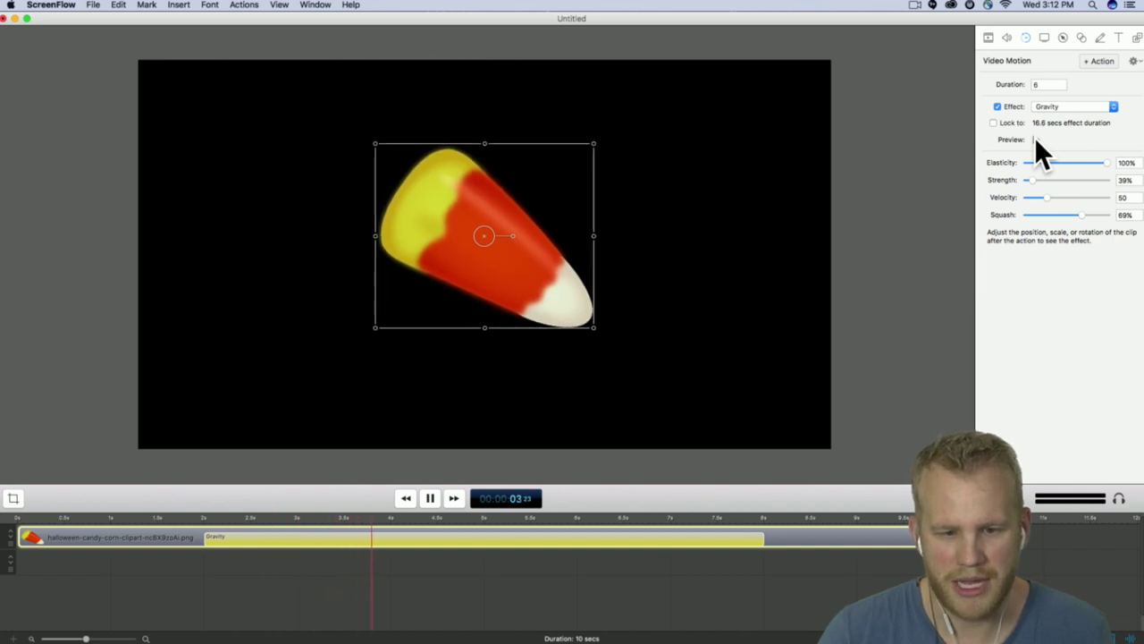
- Try the Gravity effect with 21% elasticity and play the clip from the start of the action
left_click(1091, 163)
left_click_drag(1091, 162, 1044, 164)
left_click(210, 517)
left_click(437, 539)
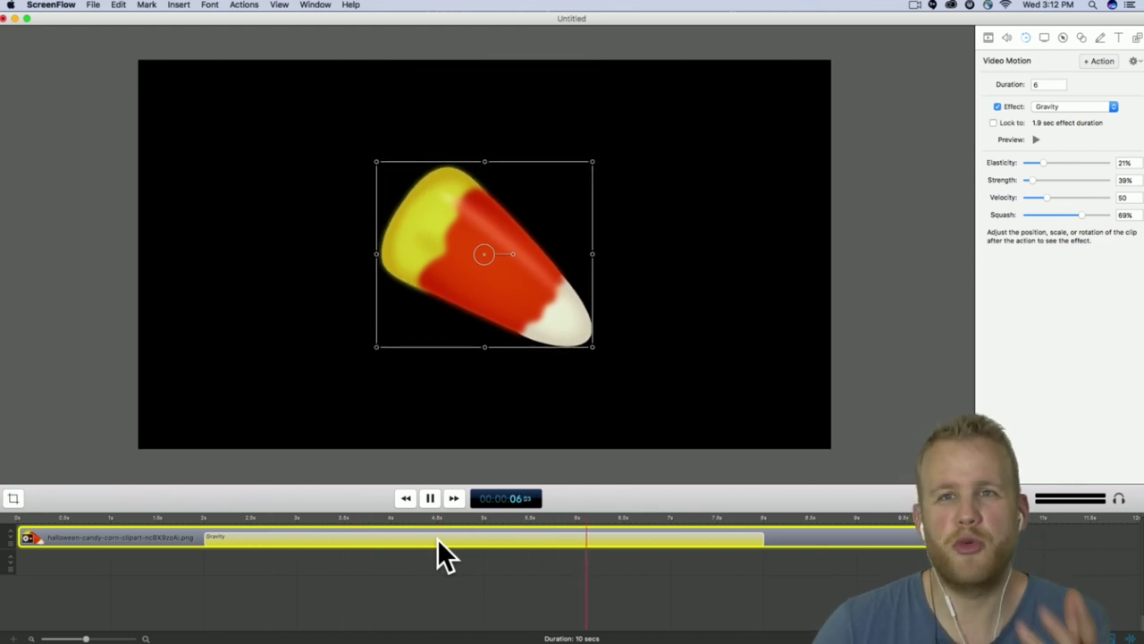
- Test the Gravity effect at 67% elasticity, set it to 81%, and preview the bounce
left_click_drag(1043, 163, 1081, 163)
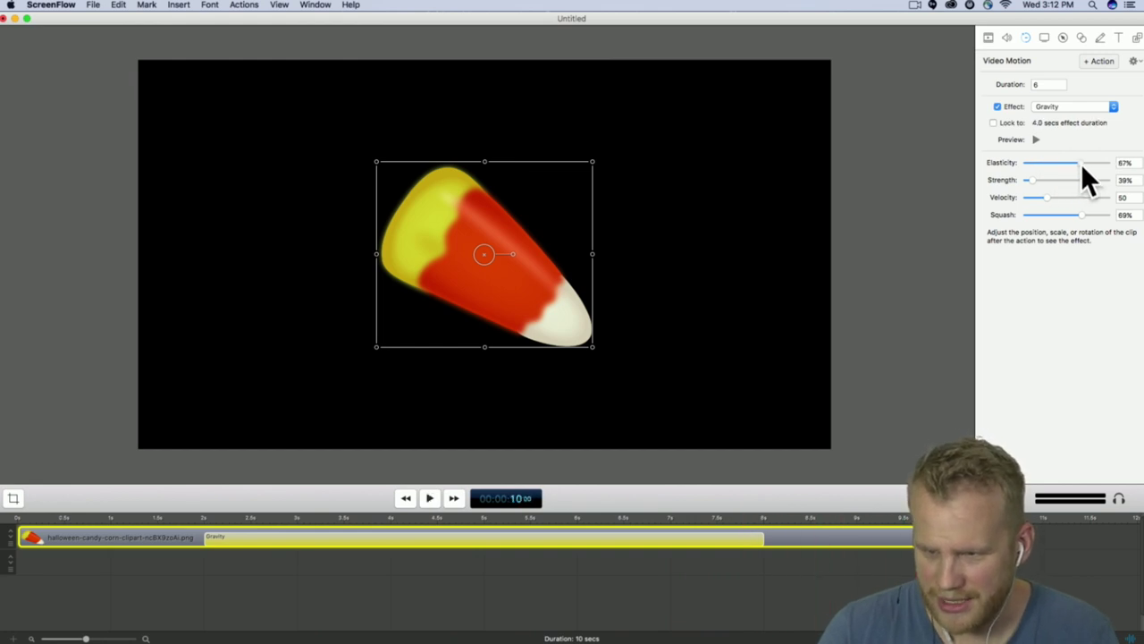
left_click(1035, 138)
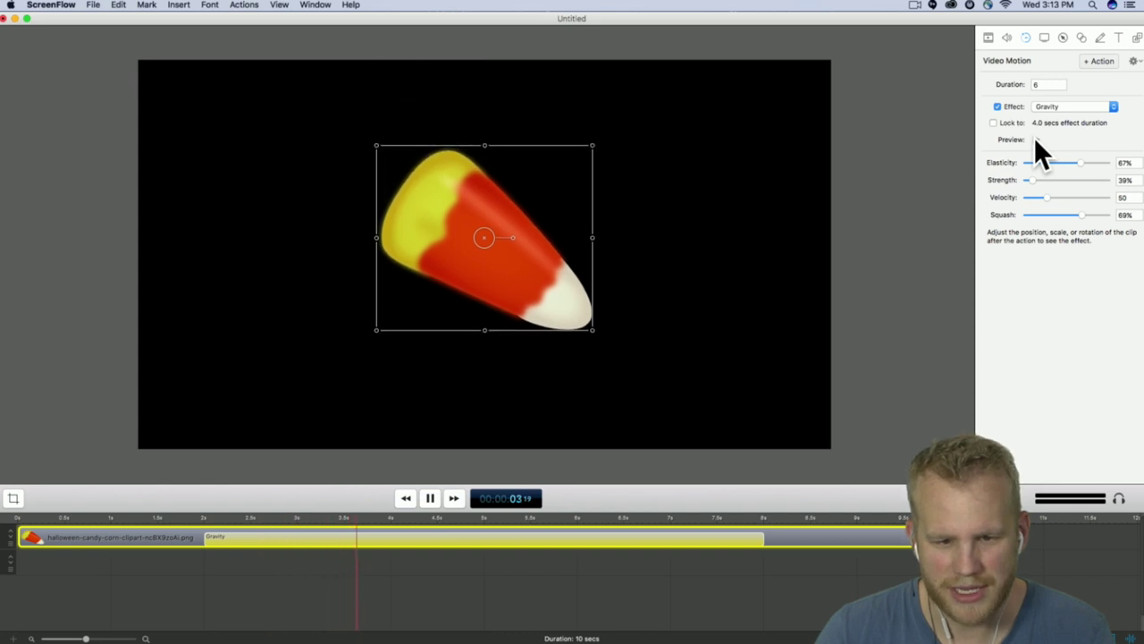
left_click_drag(1081, 162, 1092, 163)
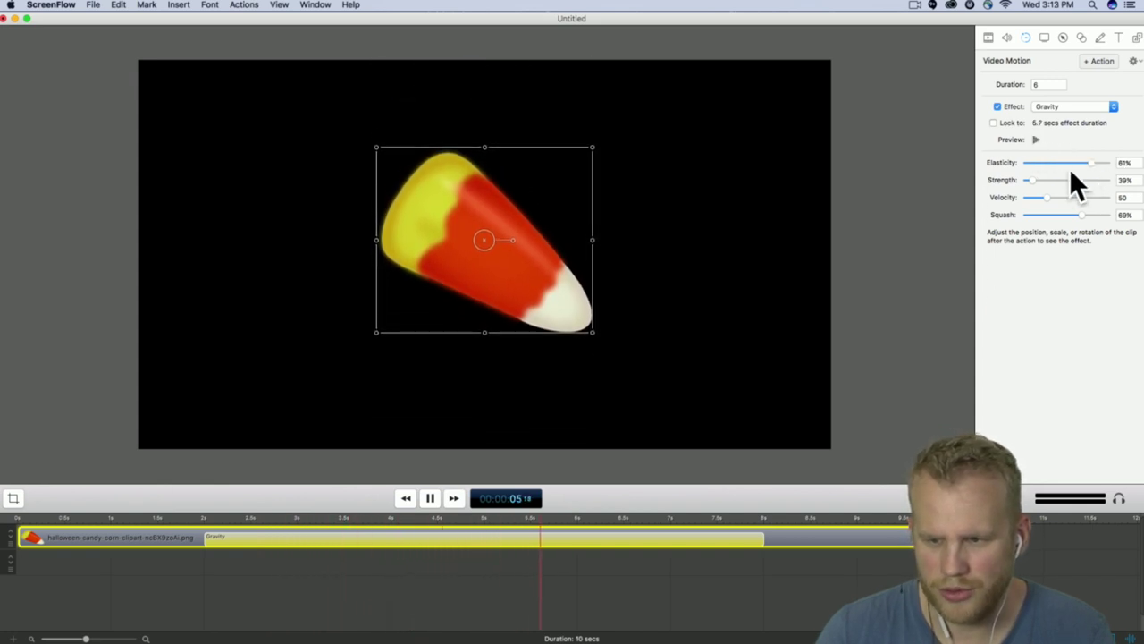
left_click(1034, 139)
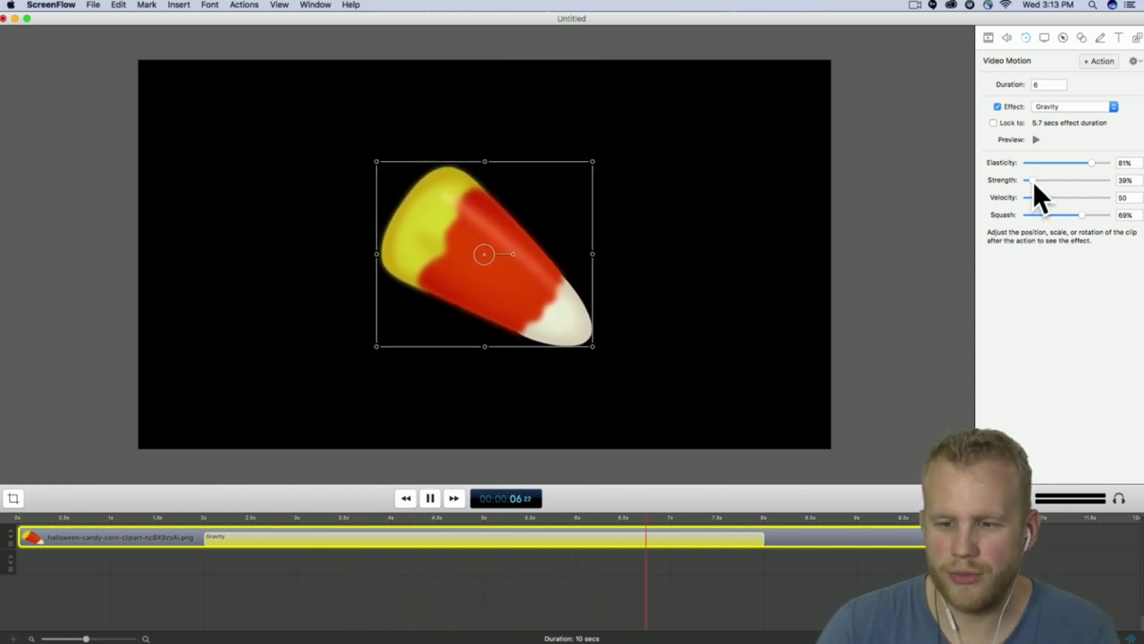
- Try the Gravity effect with its strength raised to 277% and on to 385%, previewing each setting
left_click_drag(1032, 181, 1082, 182)
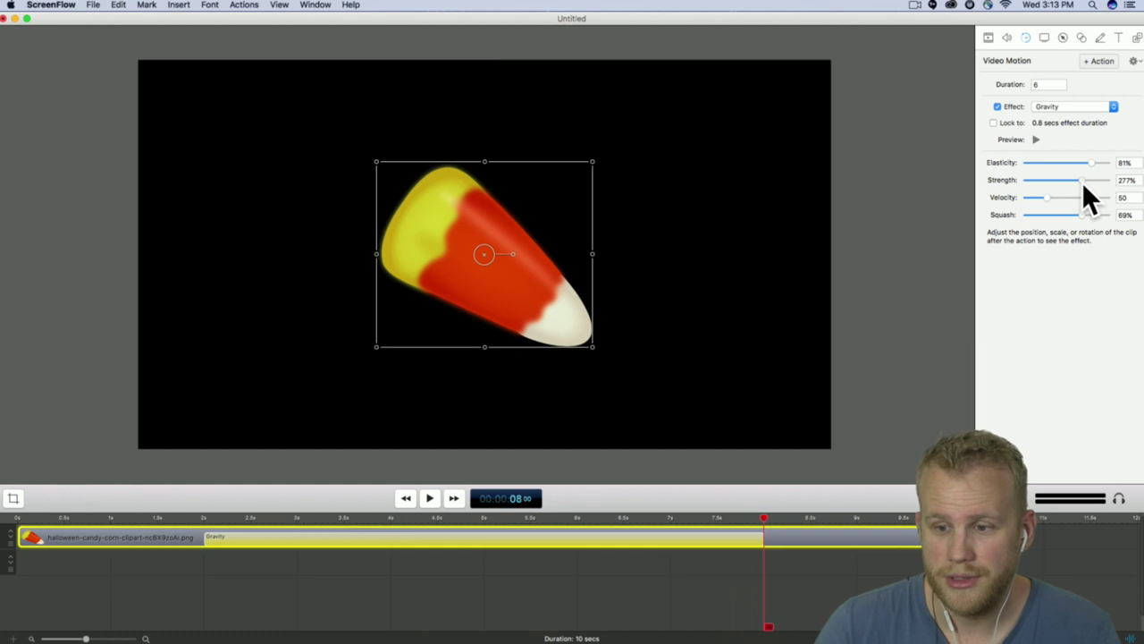
left_click(1035, 140)
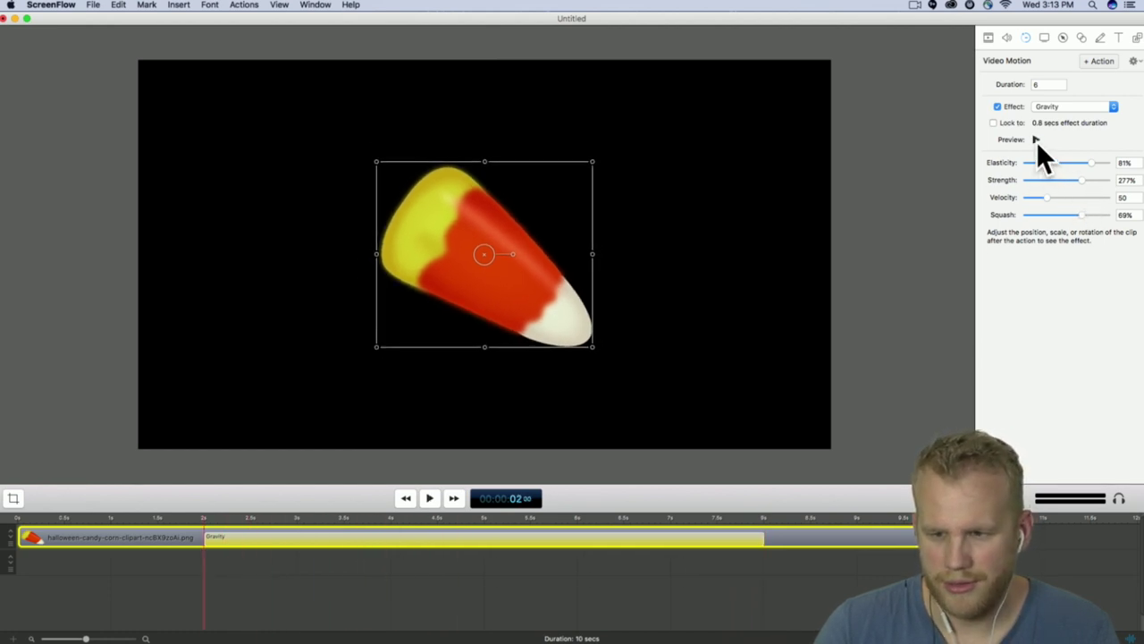
left_click_drag(1084, 181, 1117, 184)
left_click(1035, 140)
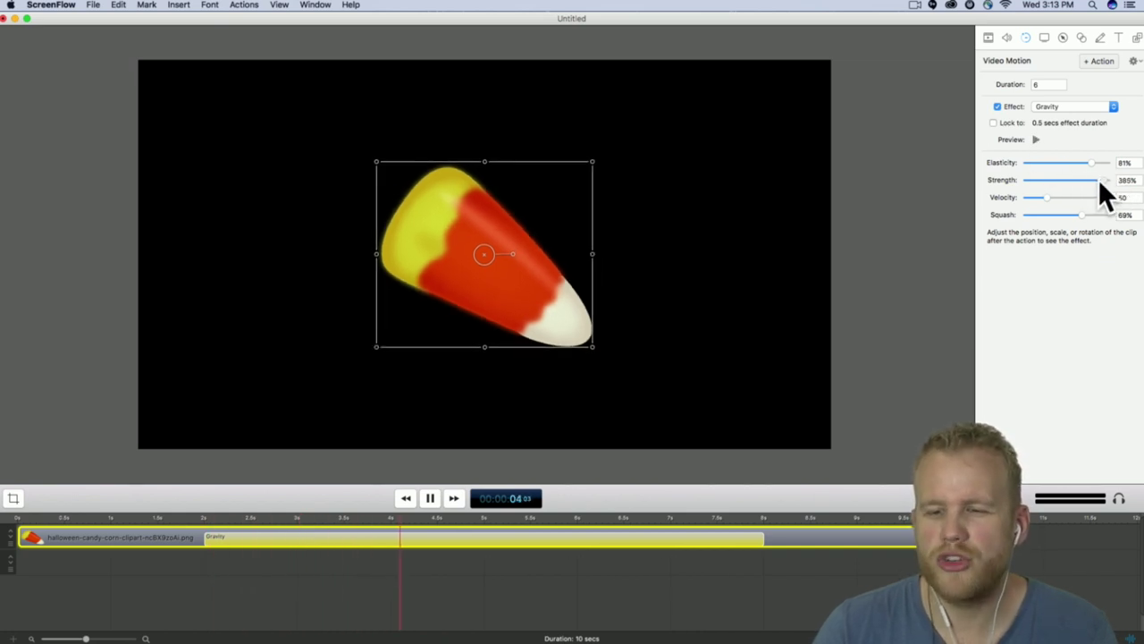
- Compare a weak Gravity strength of 18% with a strong one of 385% by previewing both
left_click_drag(1100, 181, 1028, 179)
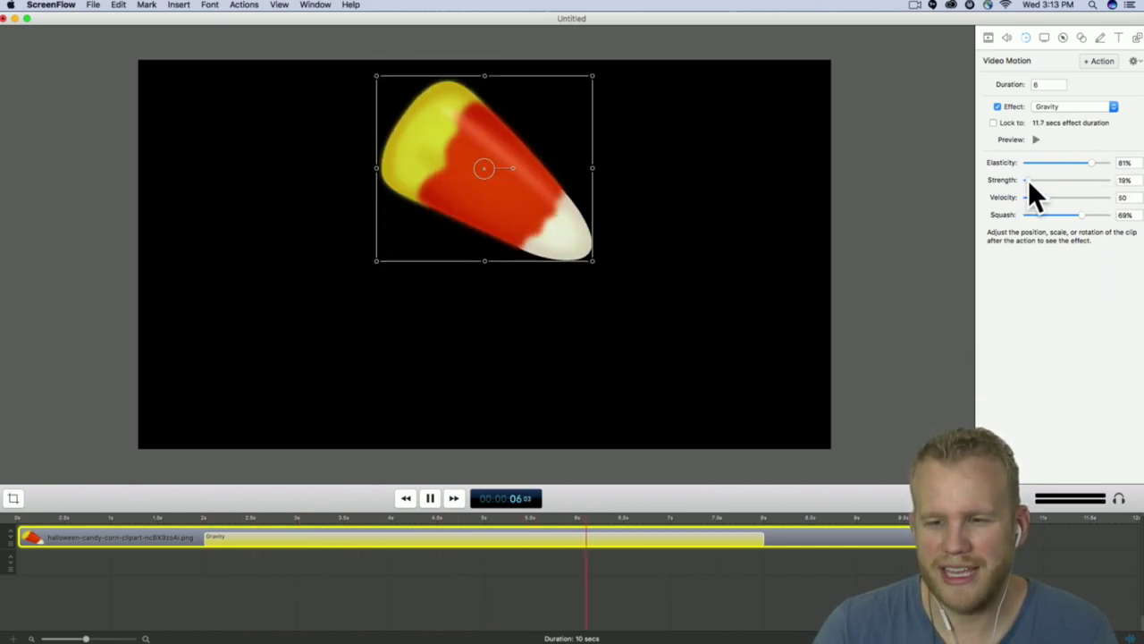
left_click(1037, 141)
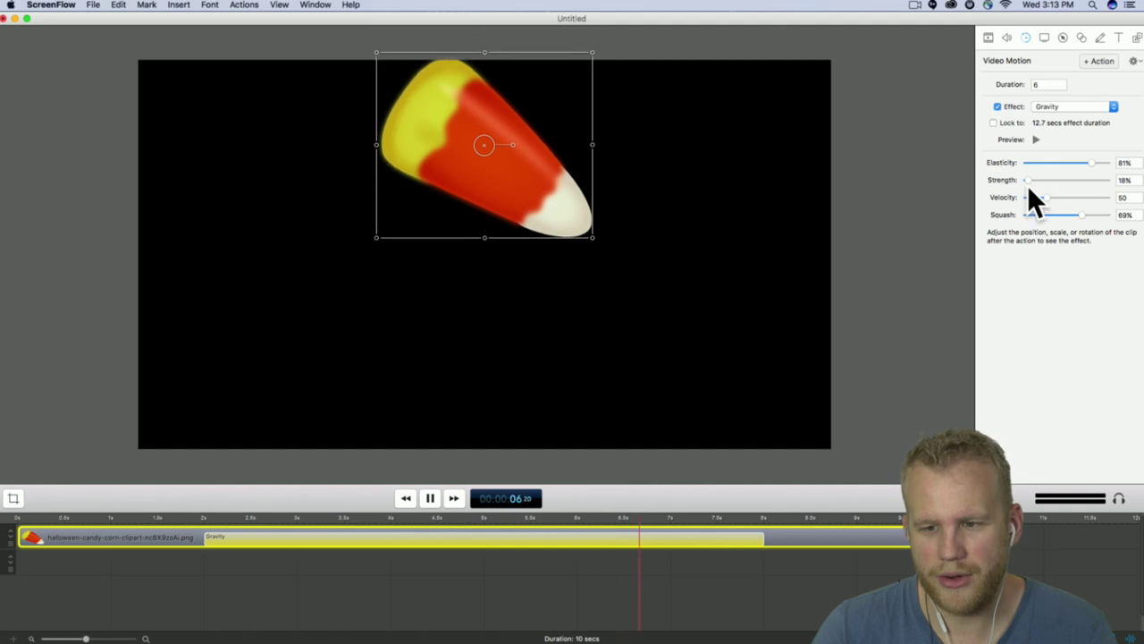
left_click_drag(1026, 180, 1107, 183)
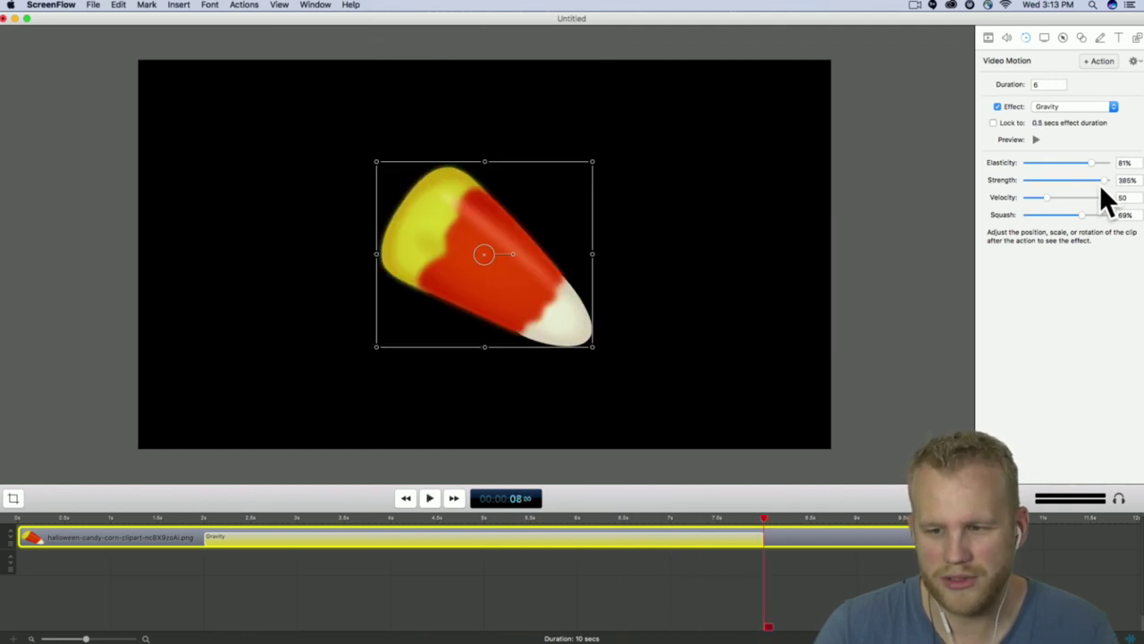
left_click(1036, 140)
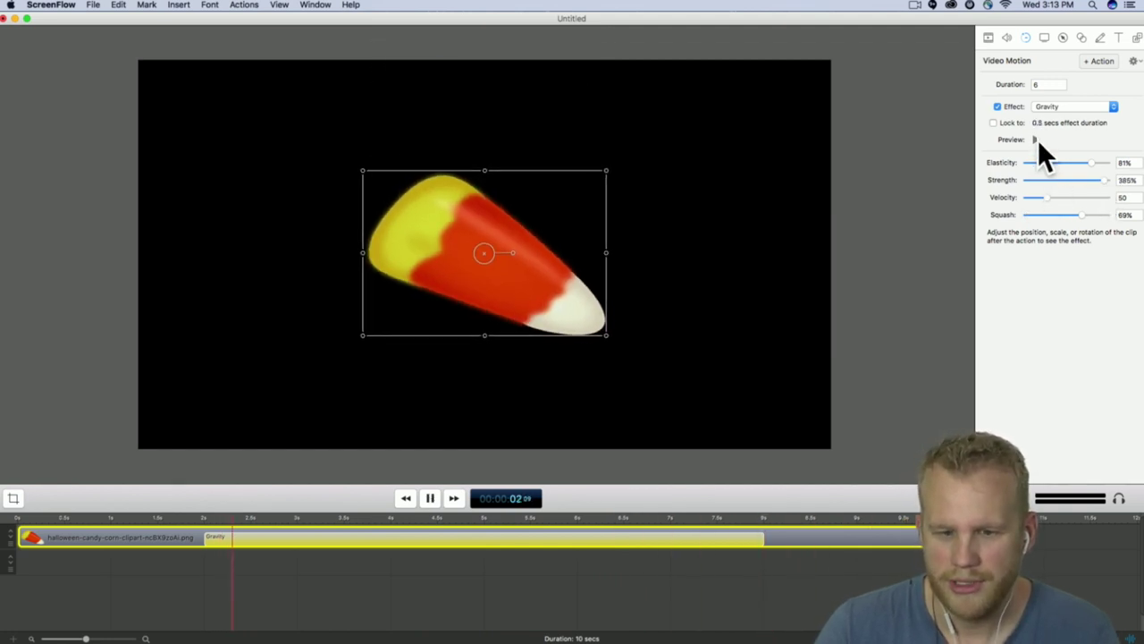
- Test a Gravity strength of 98%, set it to 60%, and preview the candy corn's bounce
left_click_drag(1096, 179, 1045, 181)
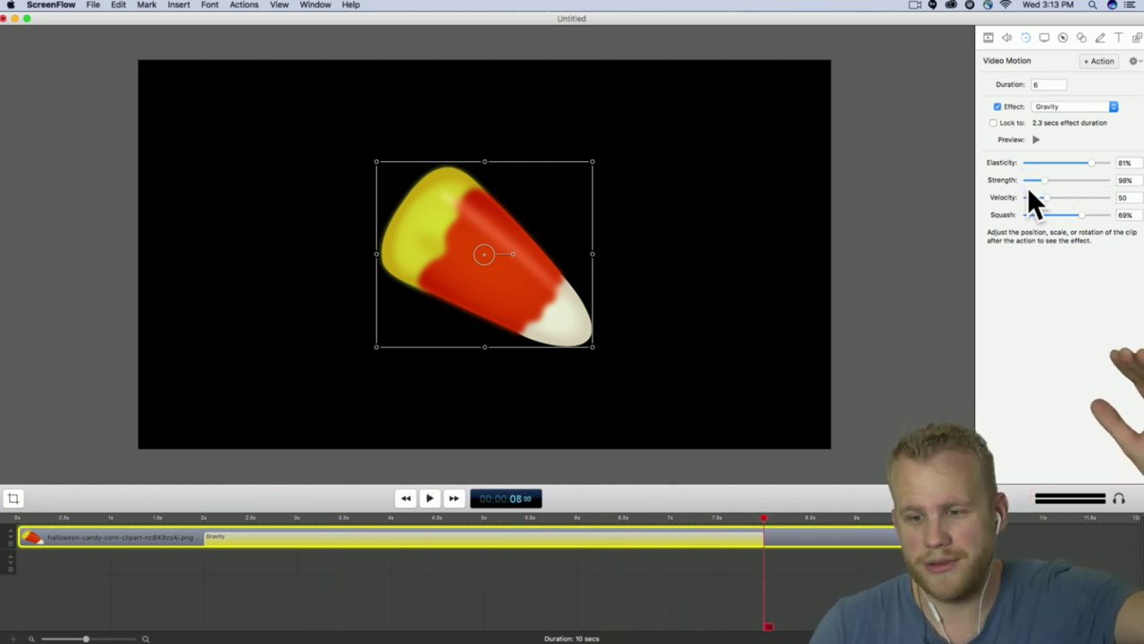
left_click(1036, 140)
left_click_drag(1039, 181, 1036, 182)
left_click(1036, 139)
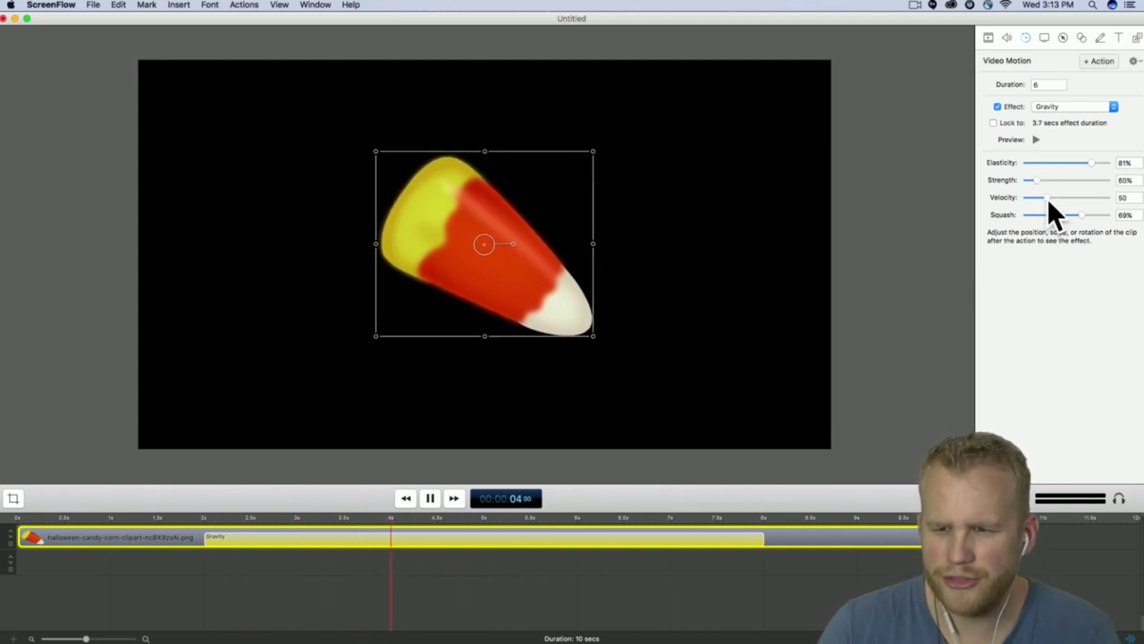
- Try Gravity velocities of 10.91 and 152.93, previewing the candy corn's bounce height at each
left_click_drag(1045, 198, 1033, 198)
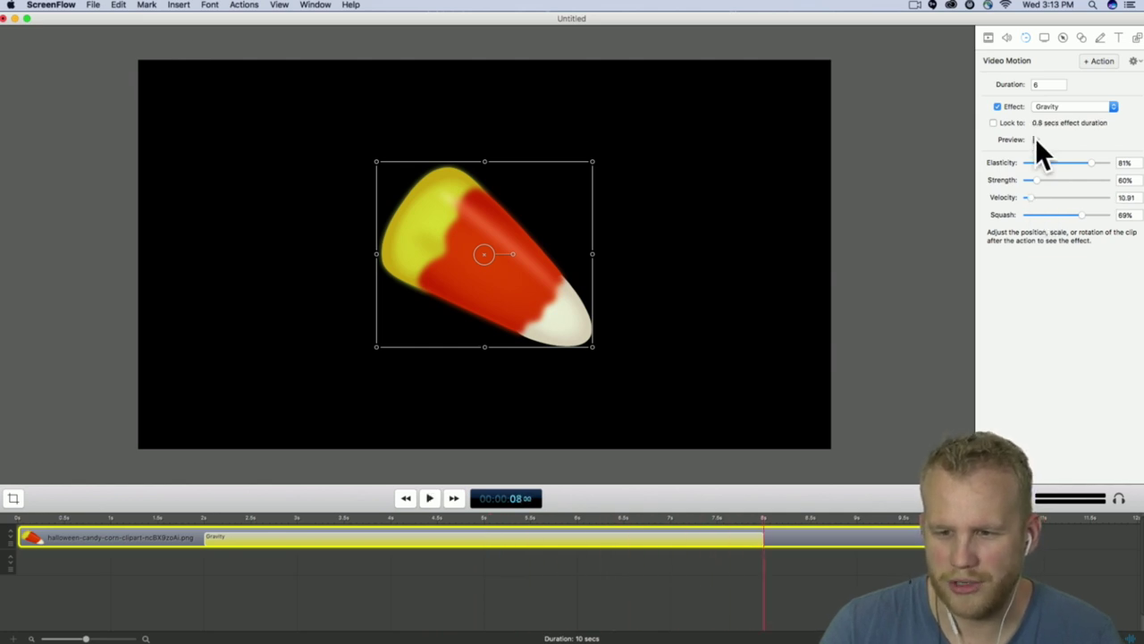
left_click(1036, 138)
left_click_drag(1032, 198, 1073, 195)
left_click(1035, 139)
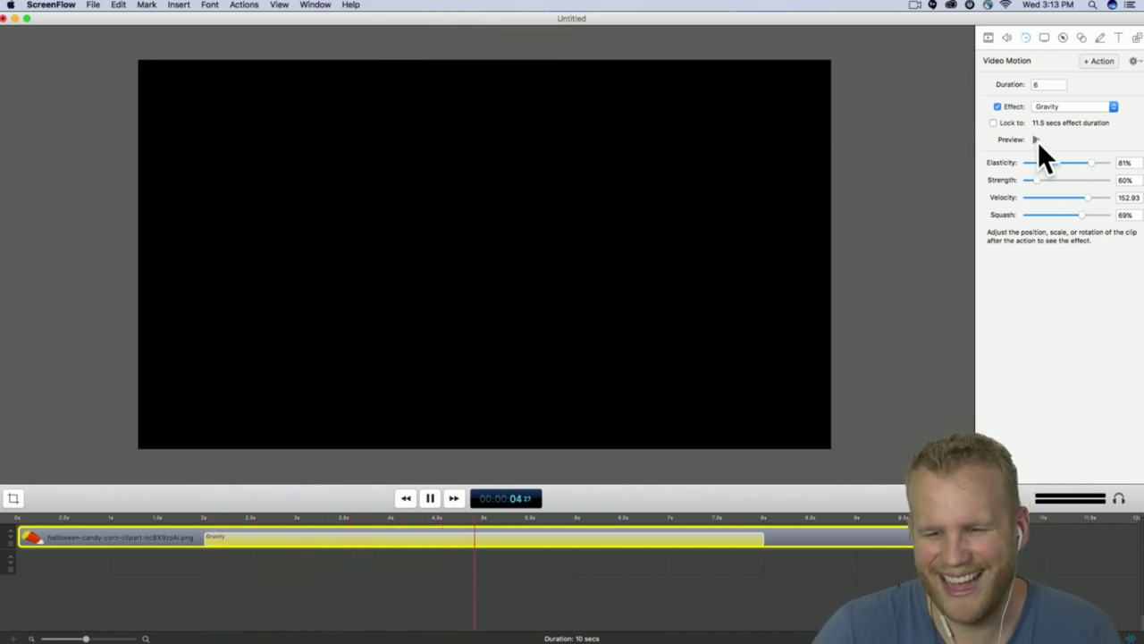
key("space")
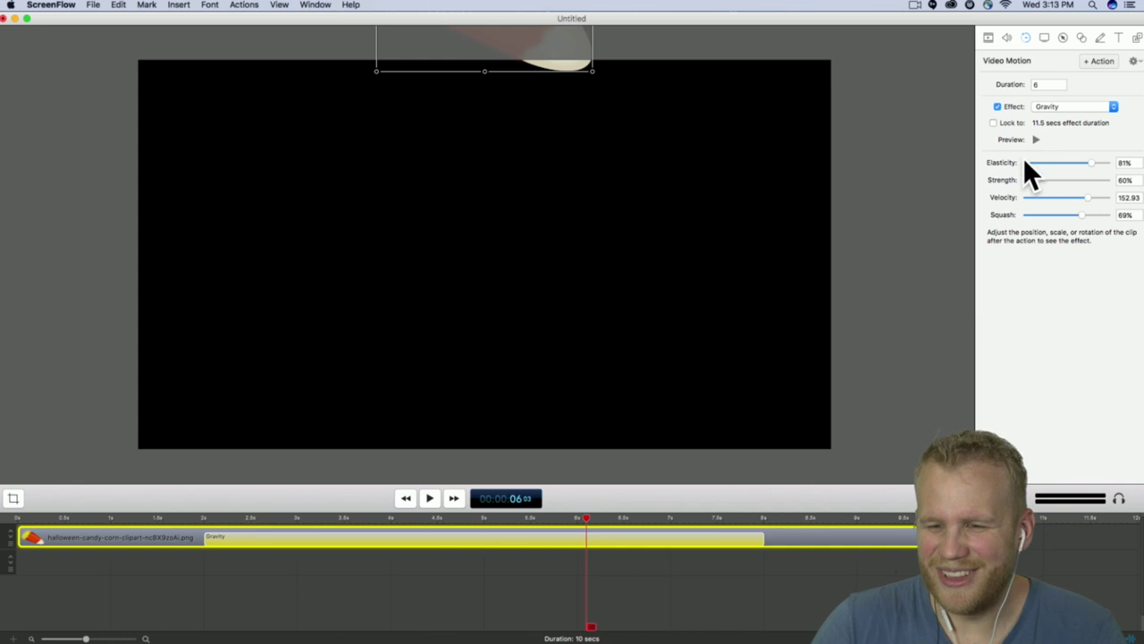
- Set the Gravity effect's velocity to 75.49 and its squash to 54%
left_click_drag(1060, 197, 1056, 198)
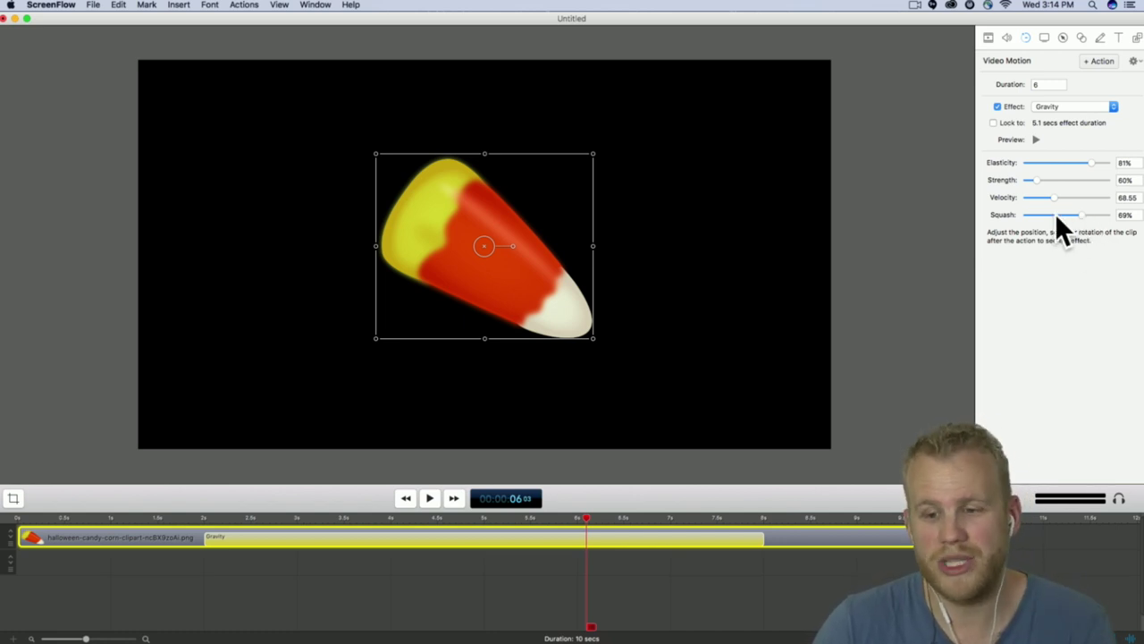
left_click_drag(1080, 216, 1109, 234)
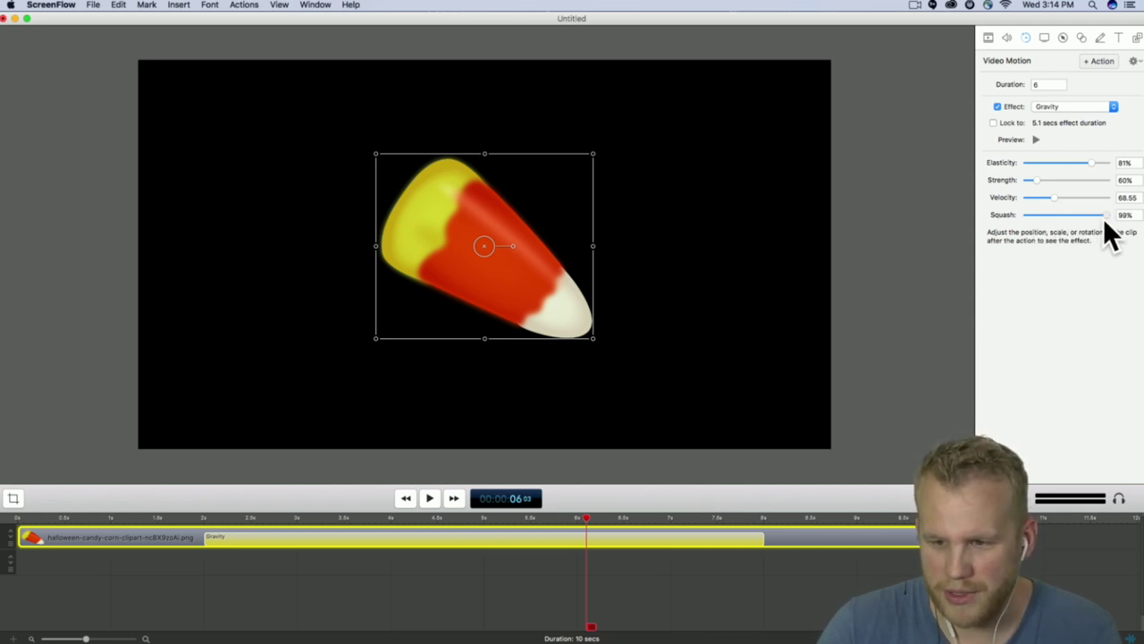
left_click_drag(1055, 197, 1062, 198)
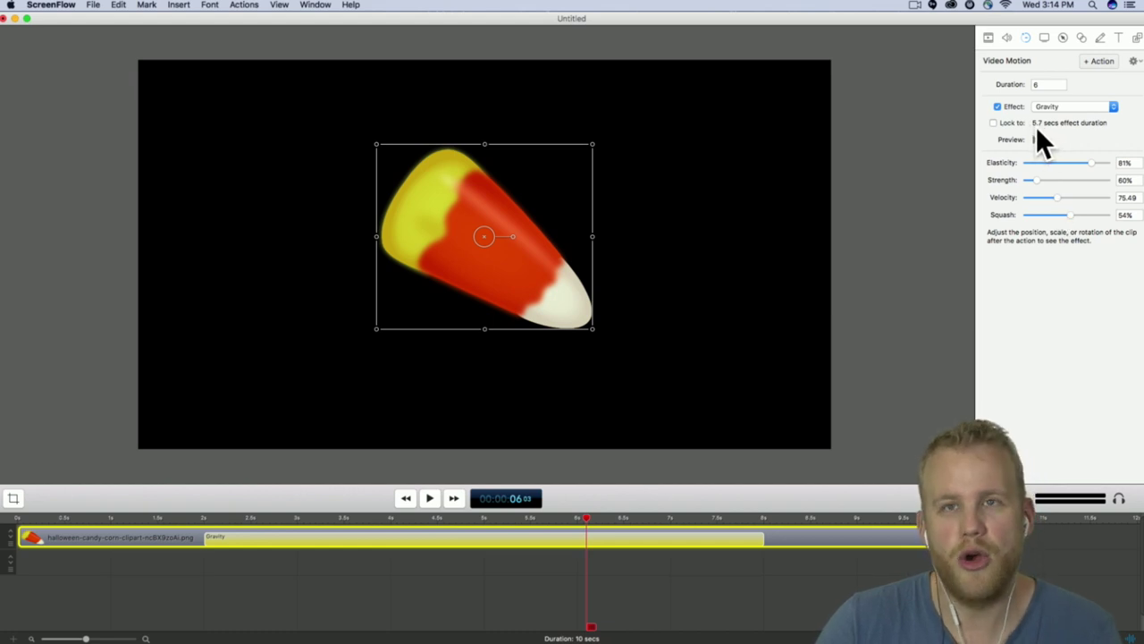
- Try the Gravity effect with squash at 0 and preview the bounce several times
mouse_move(1069, 214)
left_mouse_down()
mouse_move(1106, 217)
mouse_move(1079, 216)
left_mouse_up()
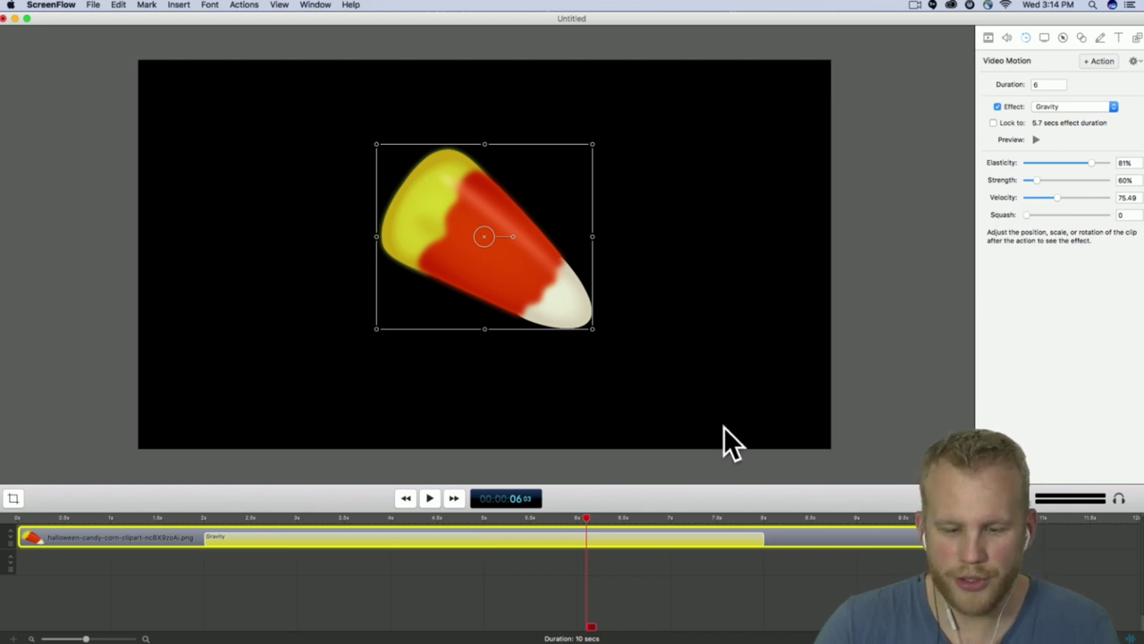
left_click(1036, 139)
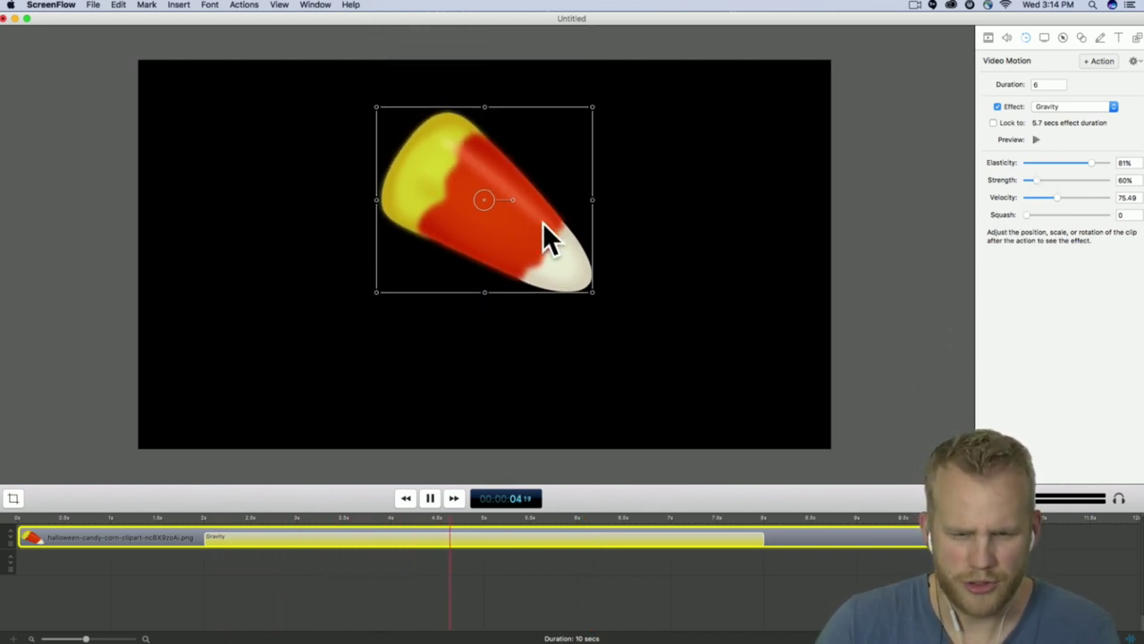
left_click(1035, 139)
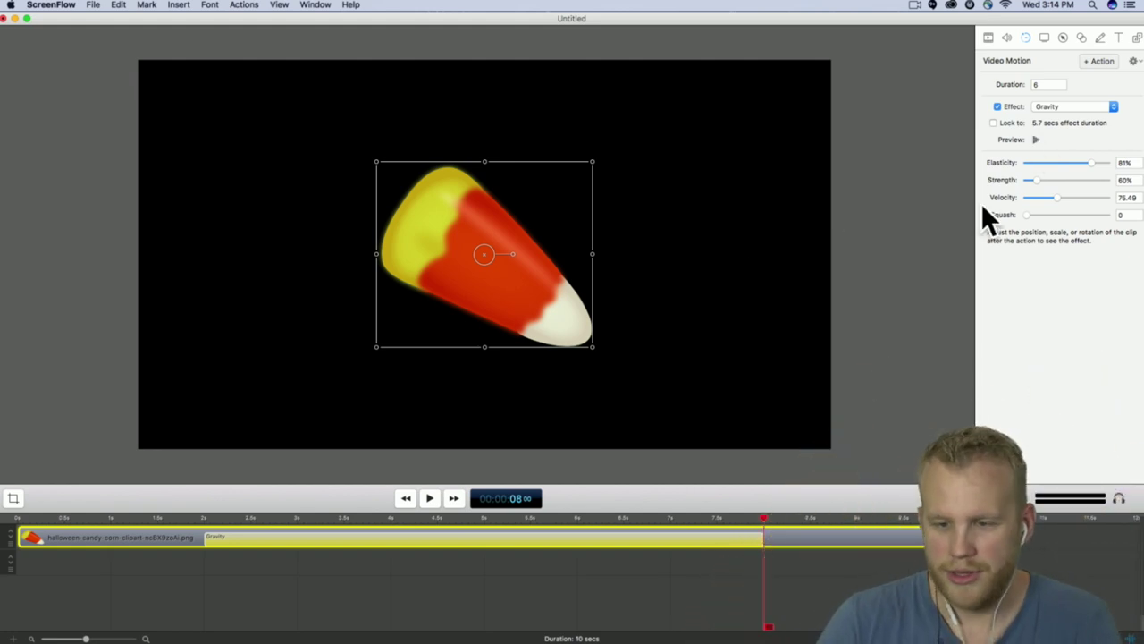
left_click(1036, 140)
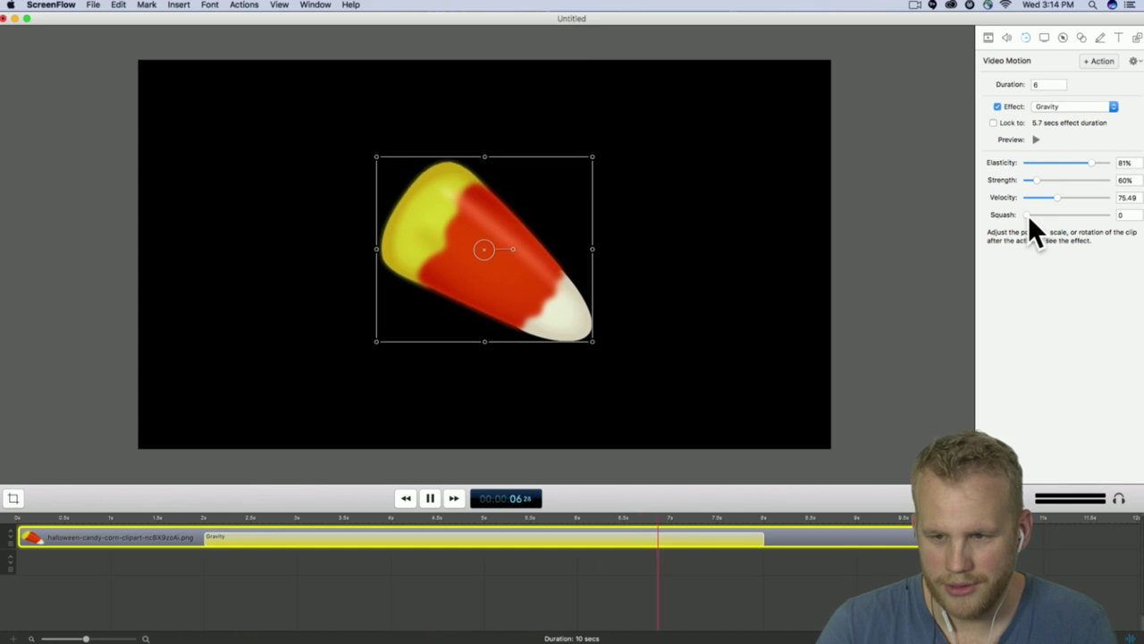
- Try Gravity squash values of 100% and 41%, previewing the candy corn's deformation at each
left_click_drag(1029, 218, 1111, 222)
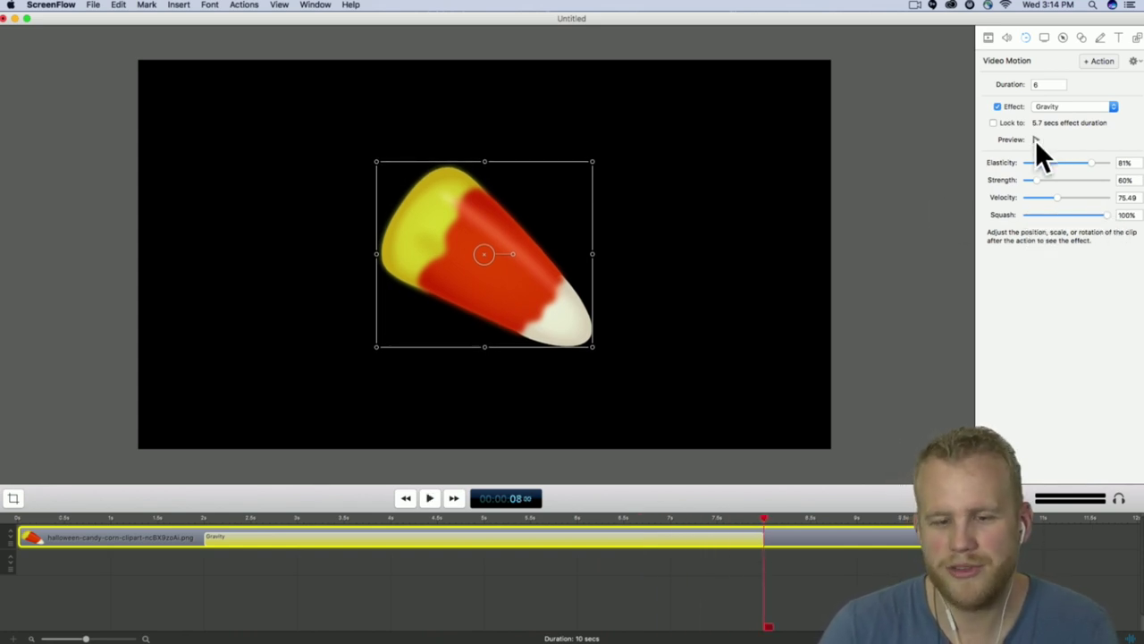
left_click(1036, 140)
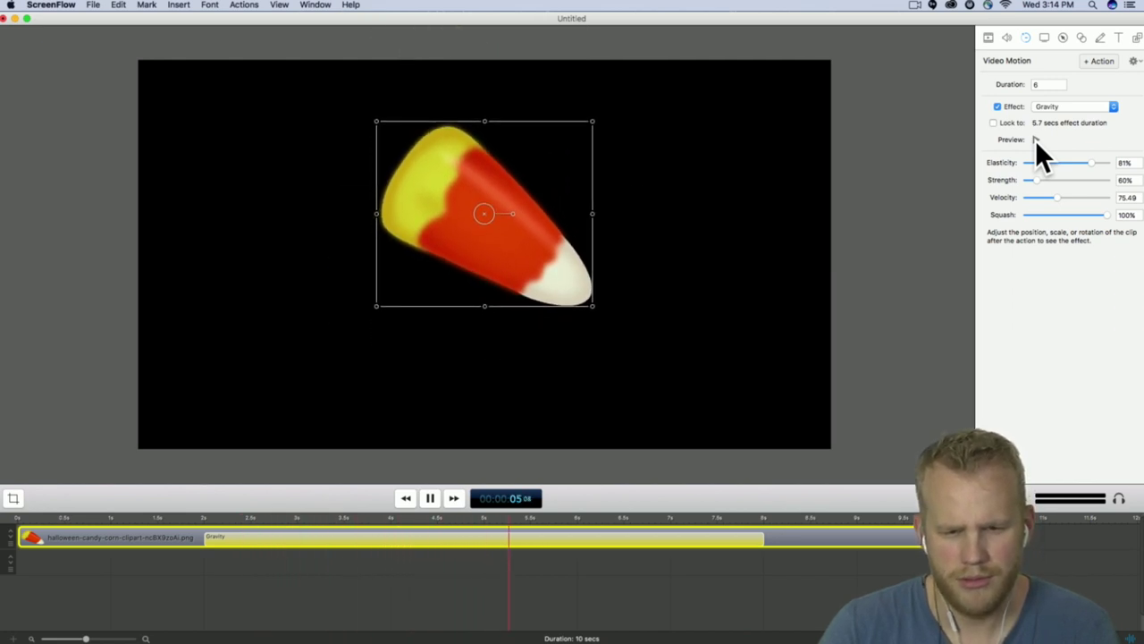
left_click(1061, 215)
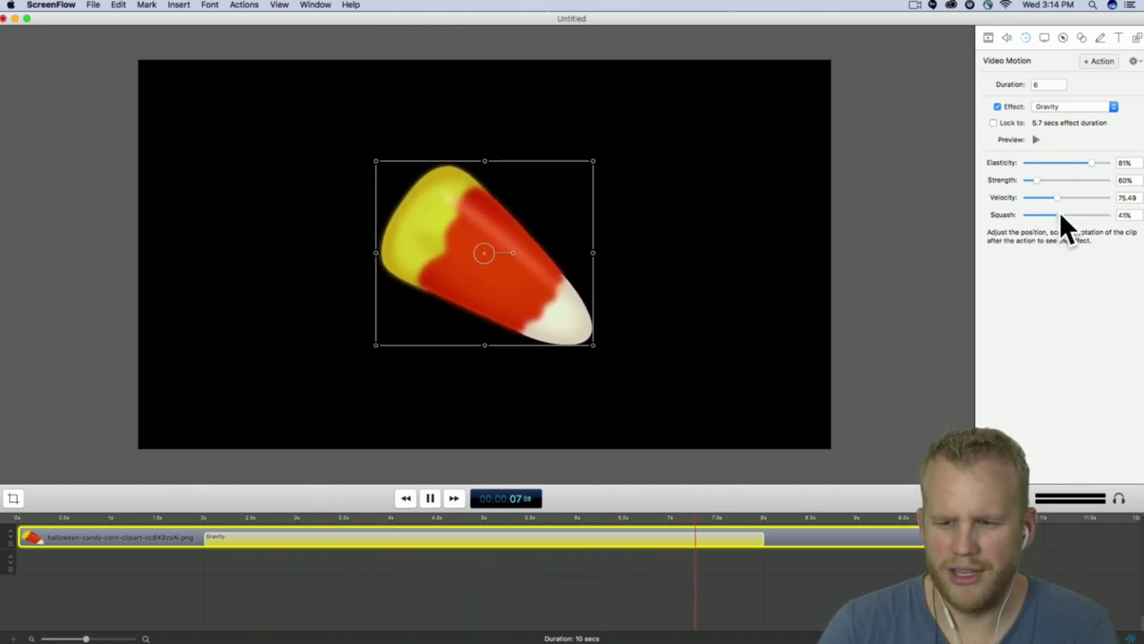
left_click(1036, 139)
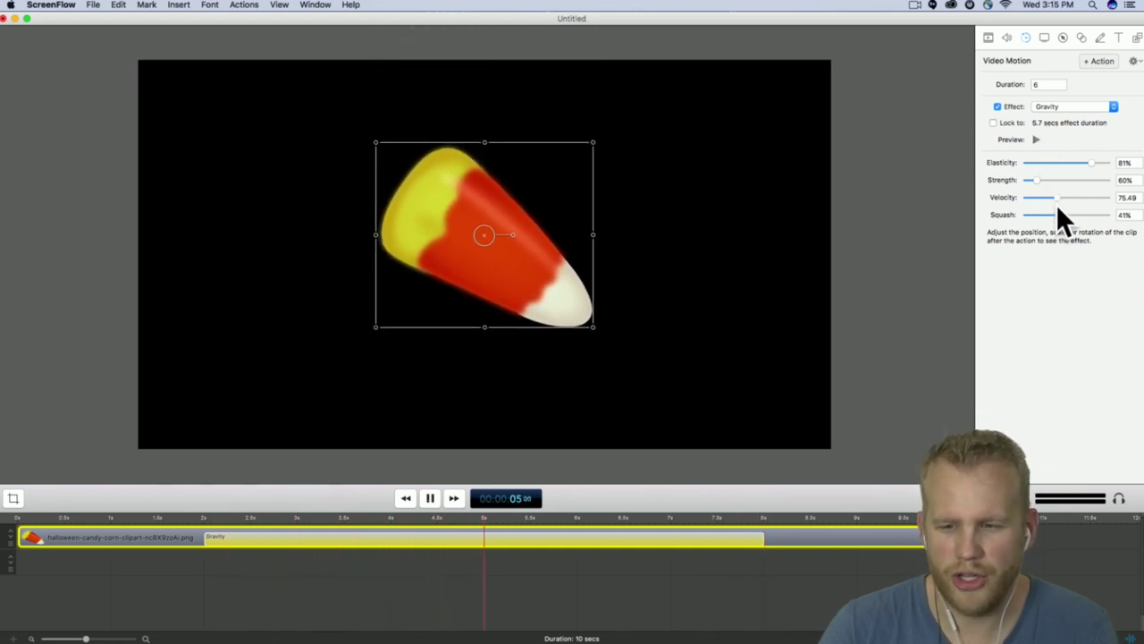
- Set the Gravity effect's squash to 27% and preview the candy corn's bounce
left_click_drag(1058, 215, 1049, 215)
left_click(1037, 140)
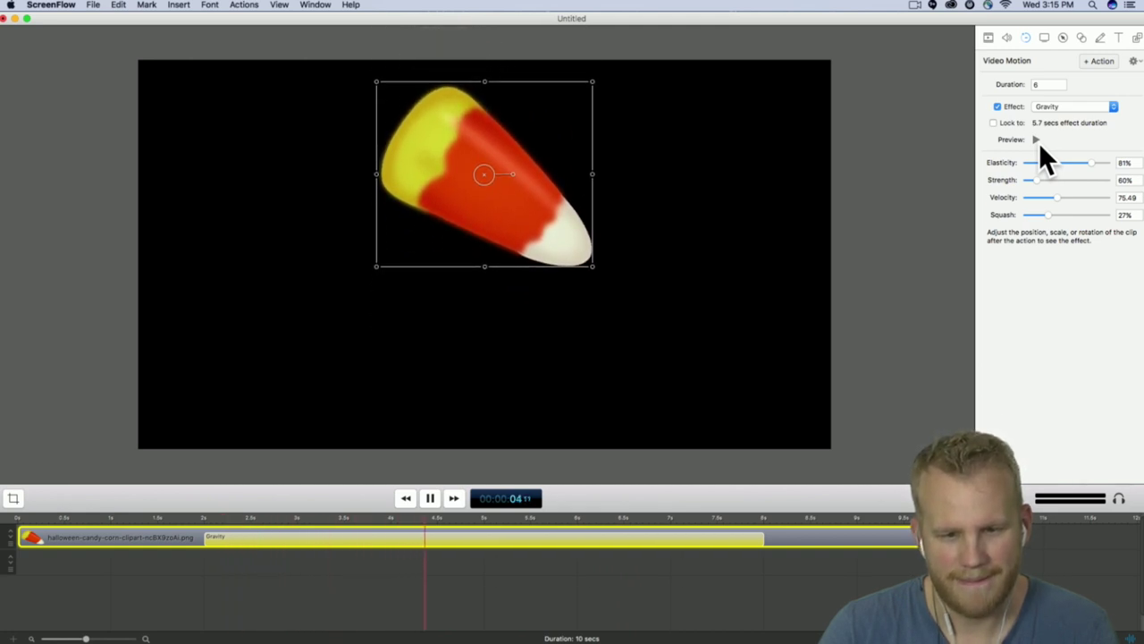
left_click(1035, 140)
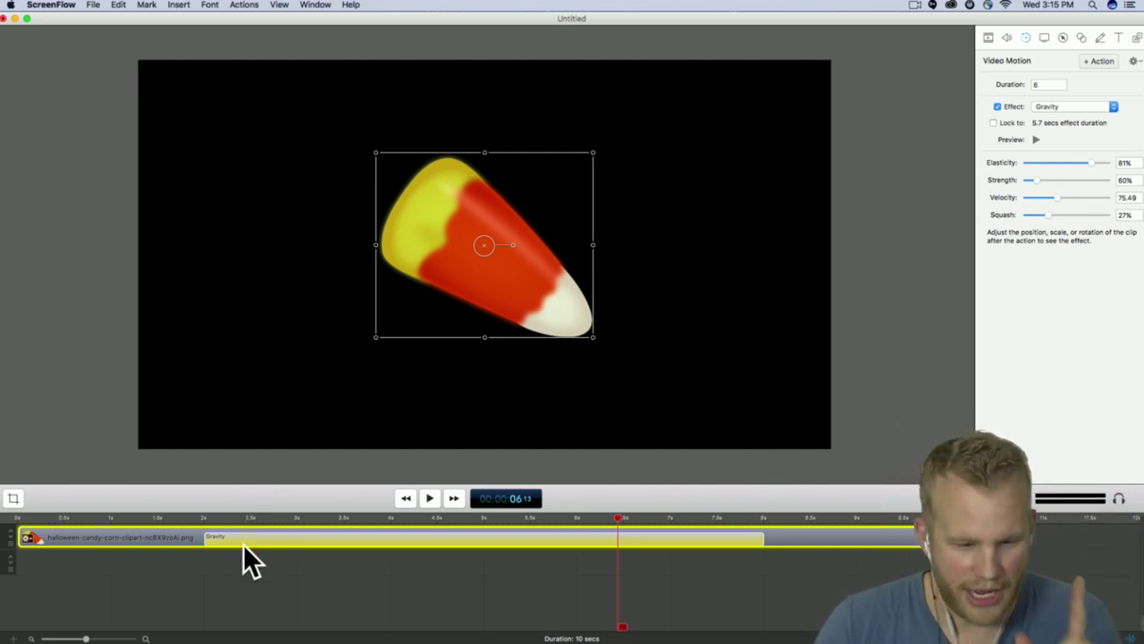
- Show the candy corn clip's video properties and place the playhead just past the end of the Gravity action, at about 8 seconds
left_click(151, 539)
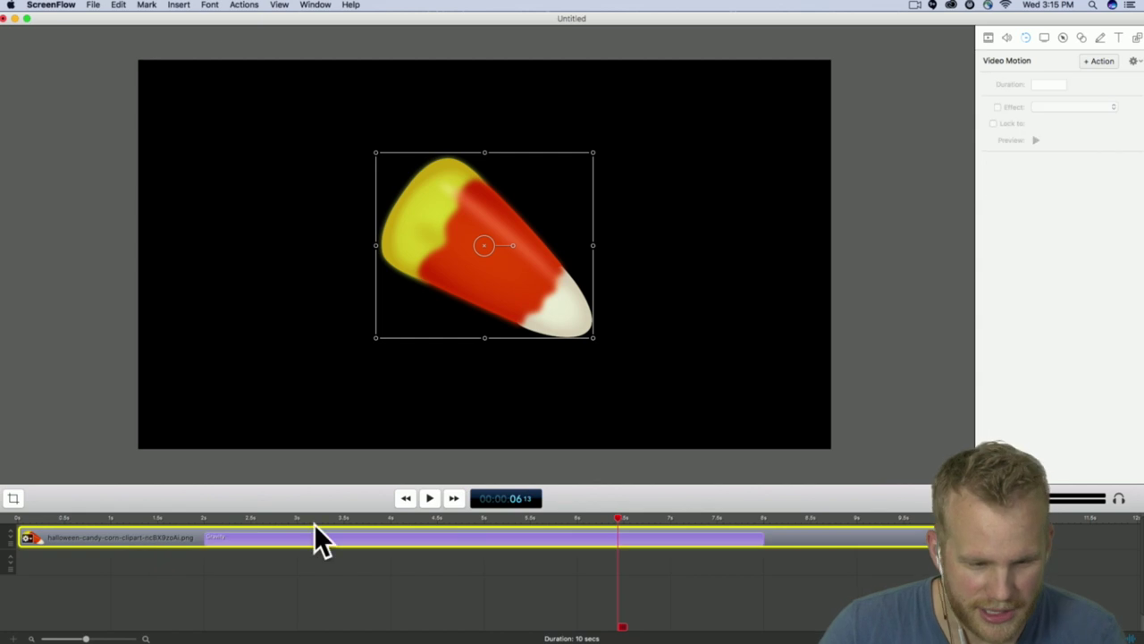
left_click(986, 38)
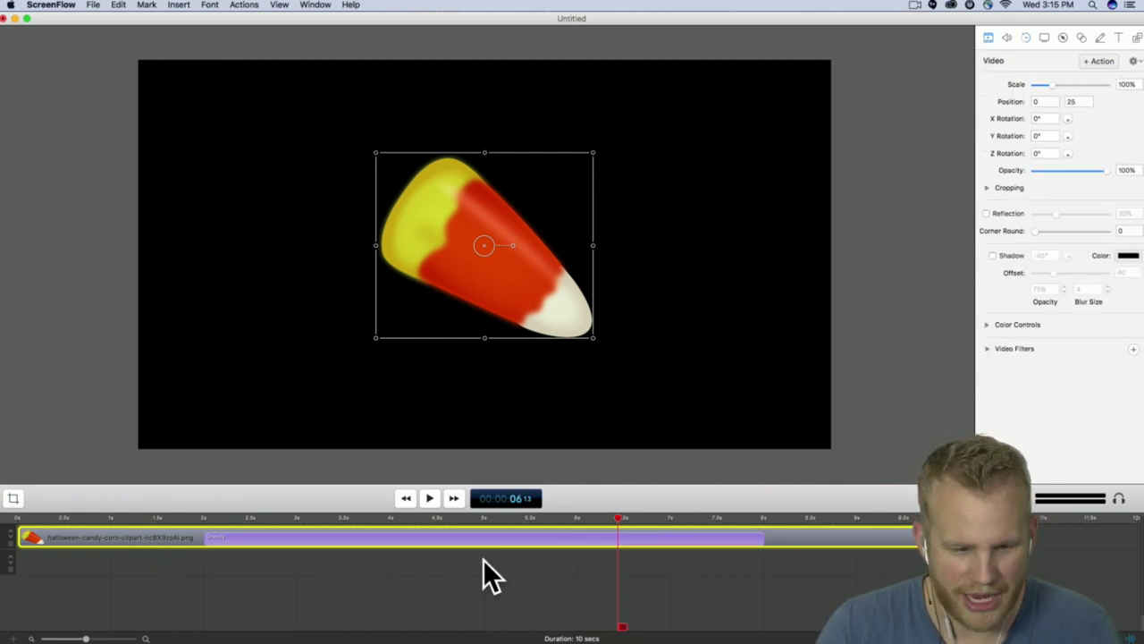
left_click(743, 536)
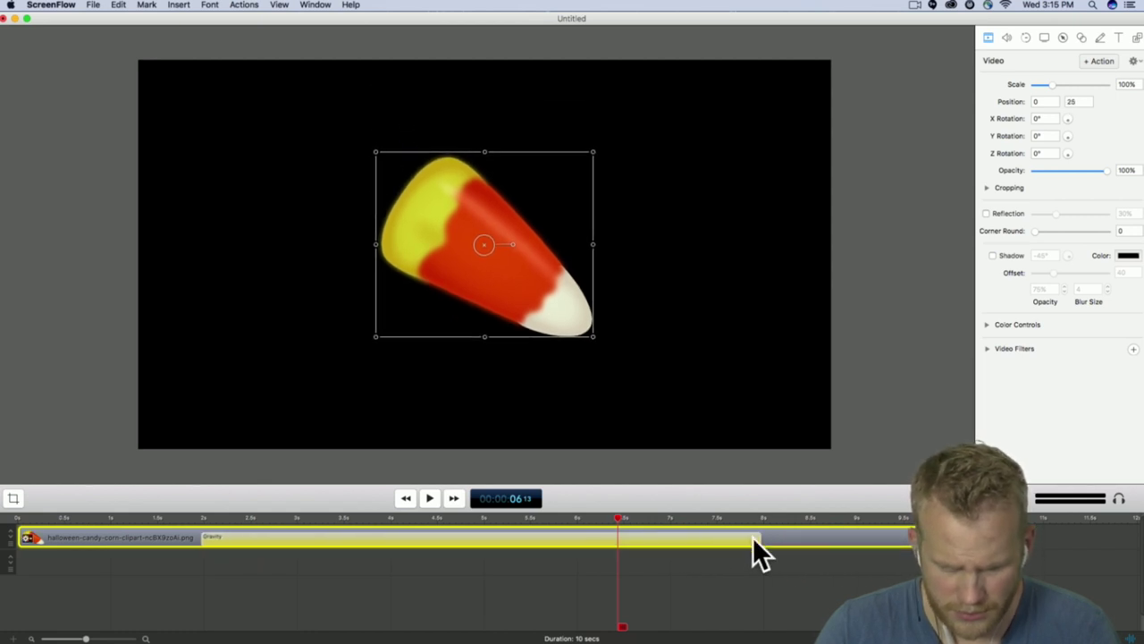
left_click(778, 537)
left_click(792, 521)
left_click(867, 554)
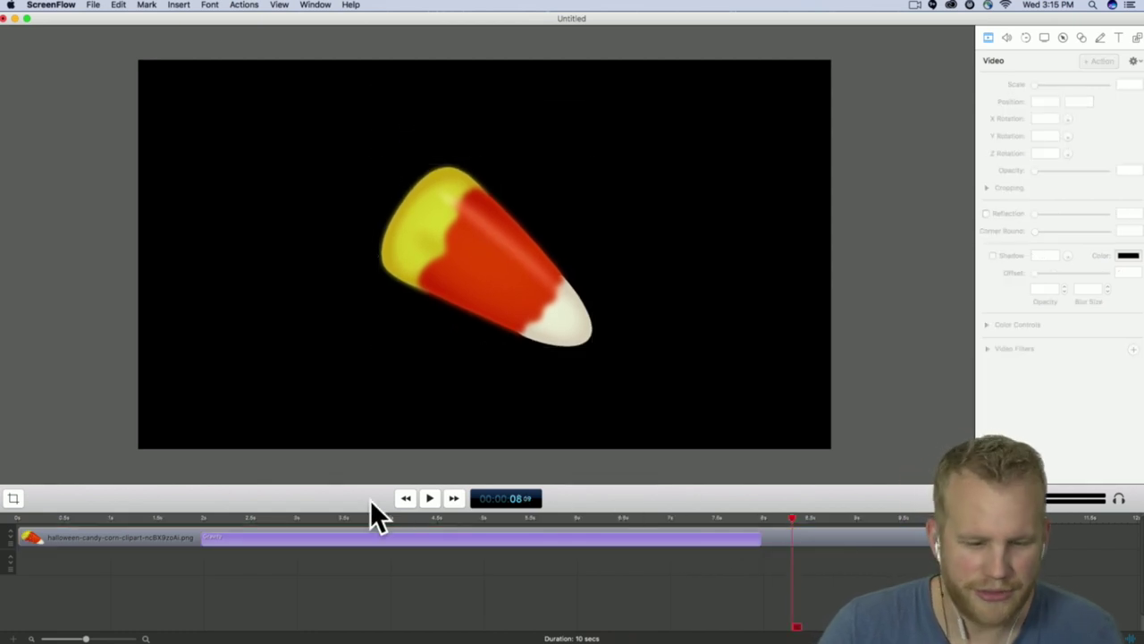
- Split the candy corn clip just past the Gravity action and move the trailing piece to the track below, starting at about 6.9 s
right_click(156, 536)
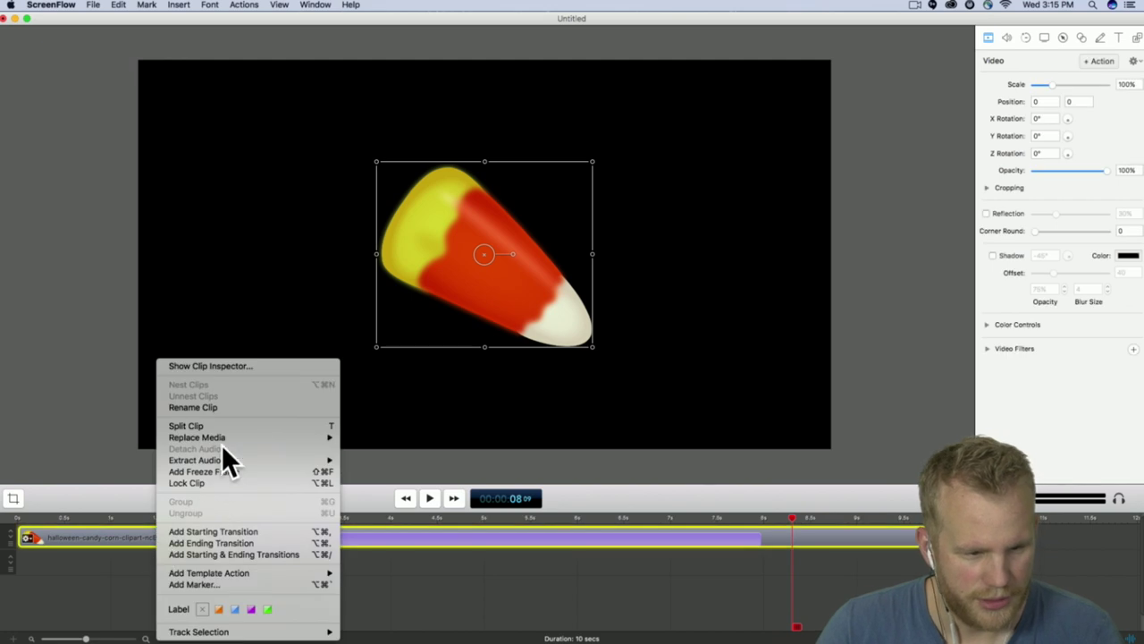
left_click(331, 471)
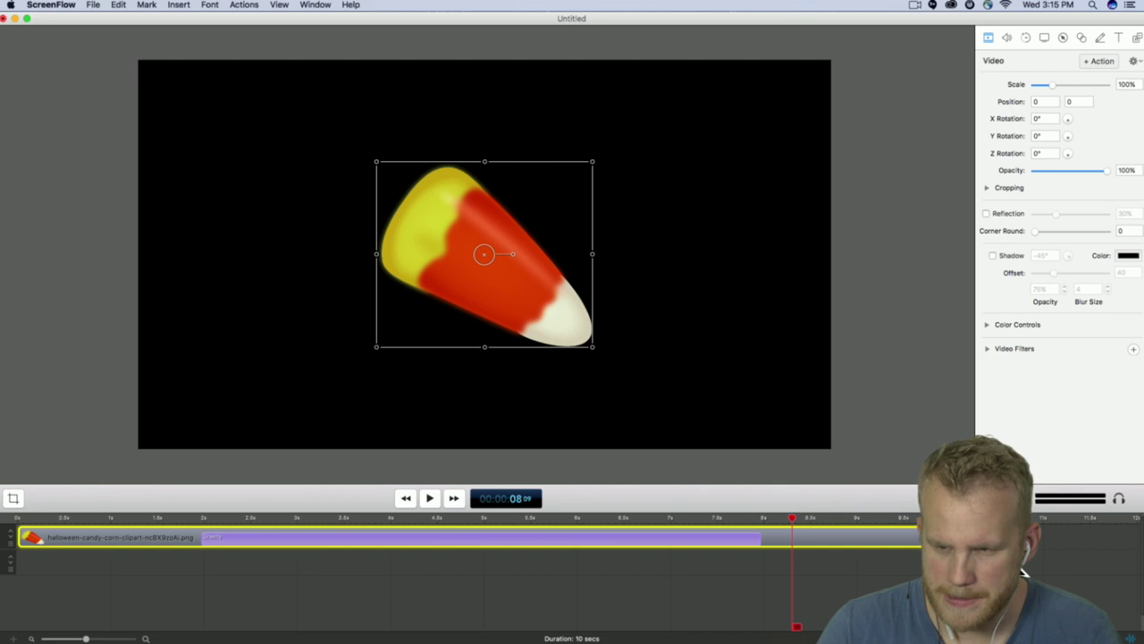
left_click(802, 520)
key("t")
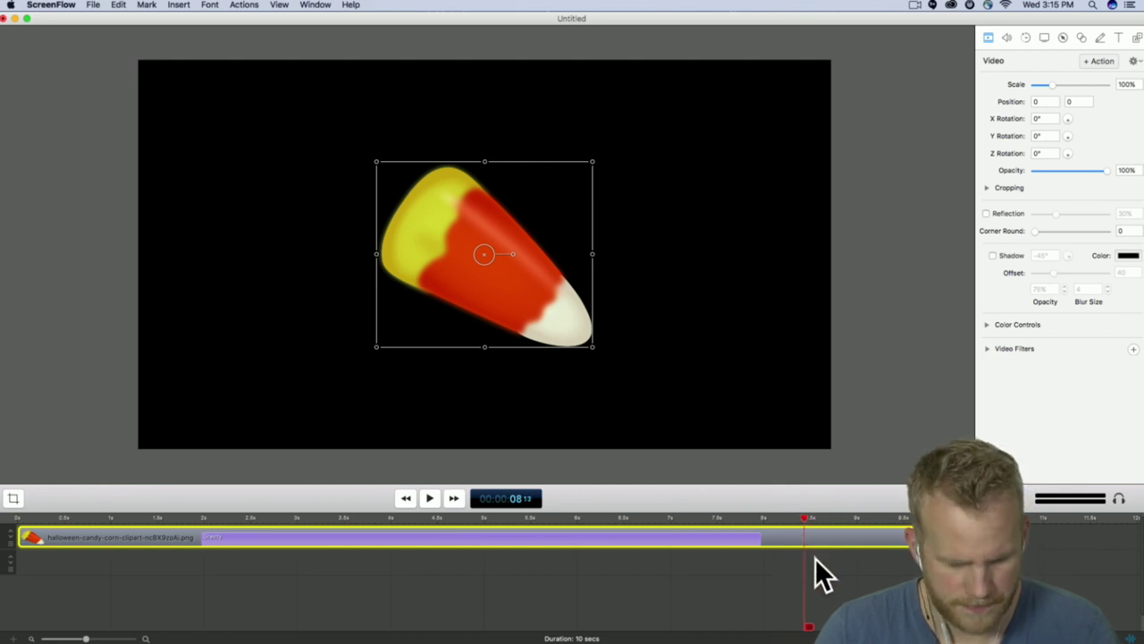
left_click_drag(861, 540, 718, 568)
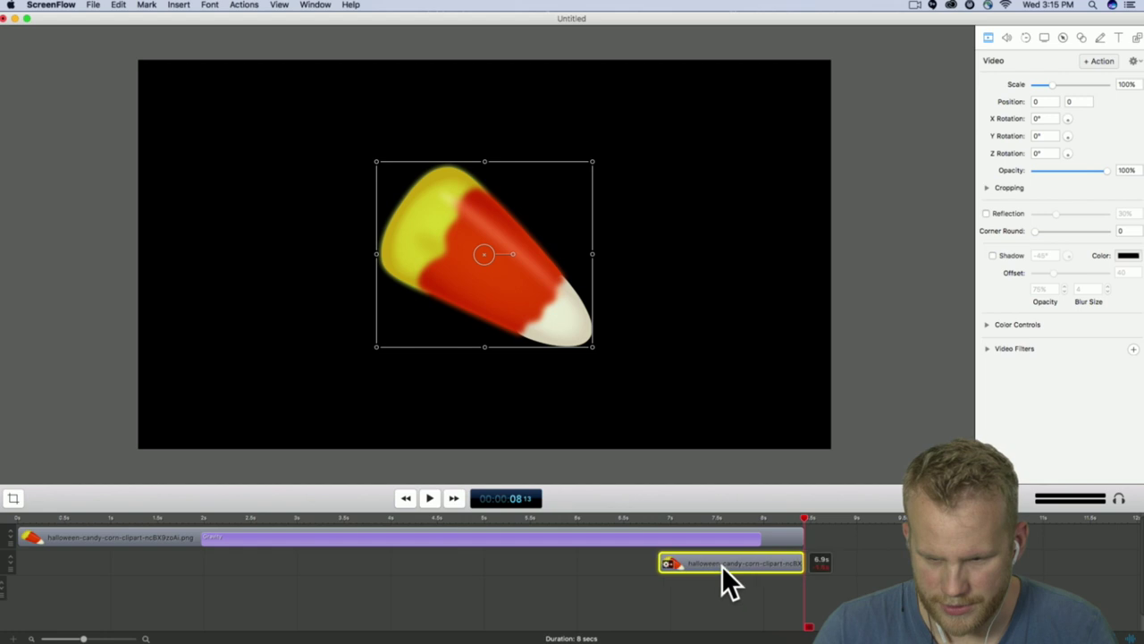
- Scale the trailing candy corn piece to 0 and nest both clips into a single nested clip
left_click_drag(1050, 84, 911, 110)
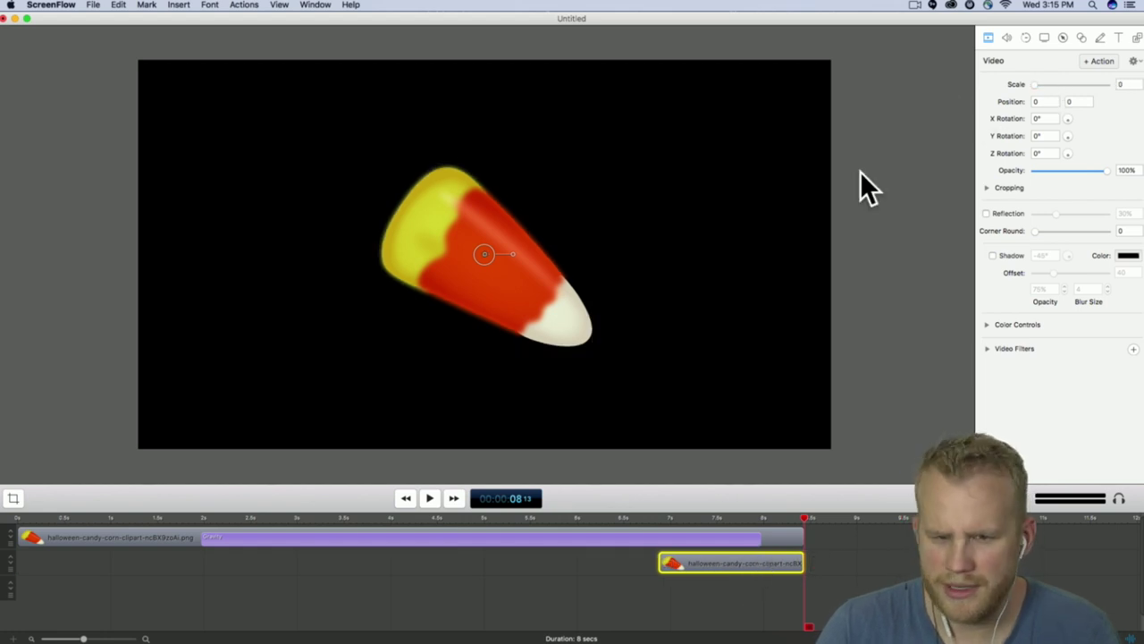
left_click(784, 537, "shift")
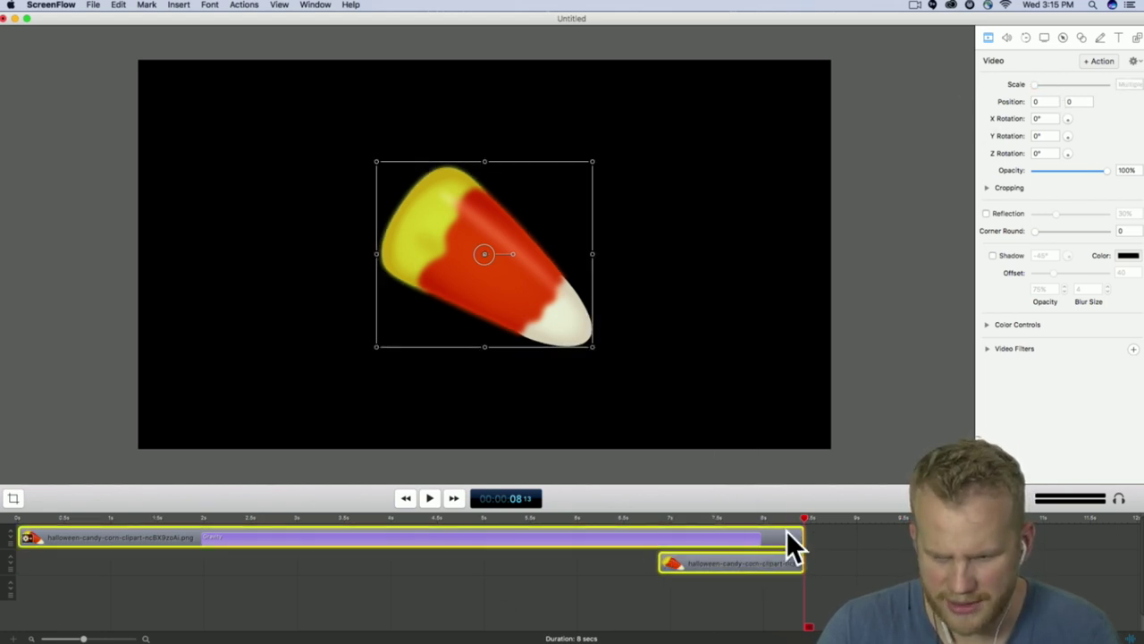
right_click(786, 537)
left_click(864, 385)
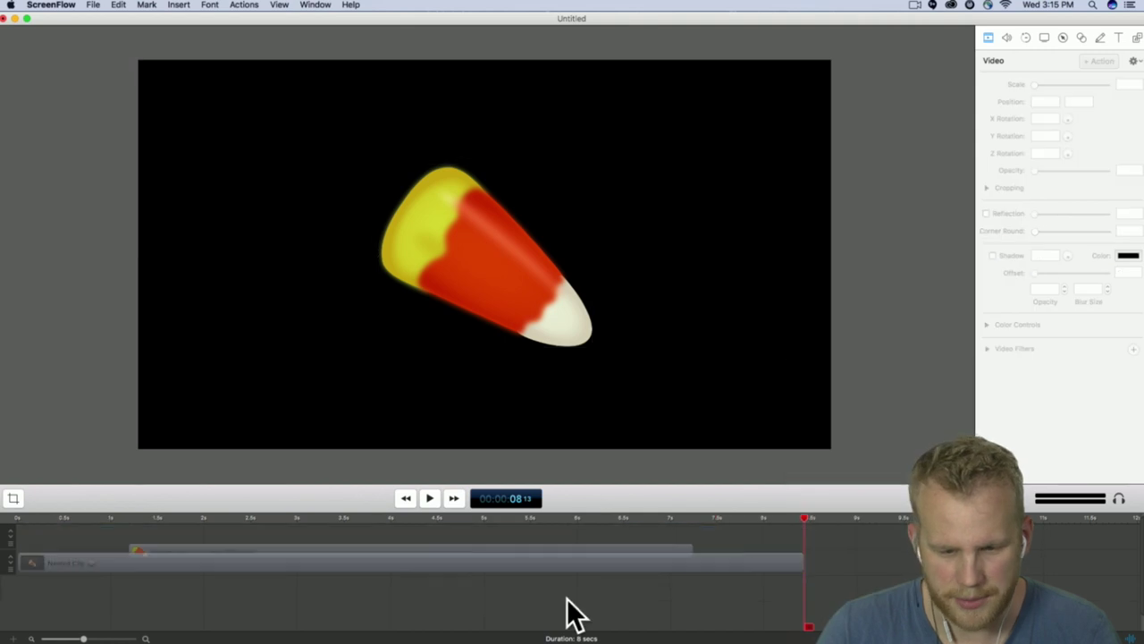
- Animate the nested clip horizontally from X position -640 to 503 with a video action running from about 2 s to 6 s
left_click(187, 516)
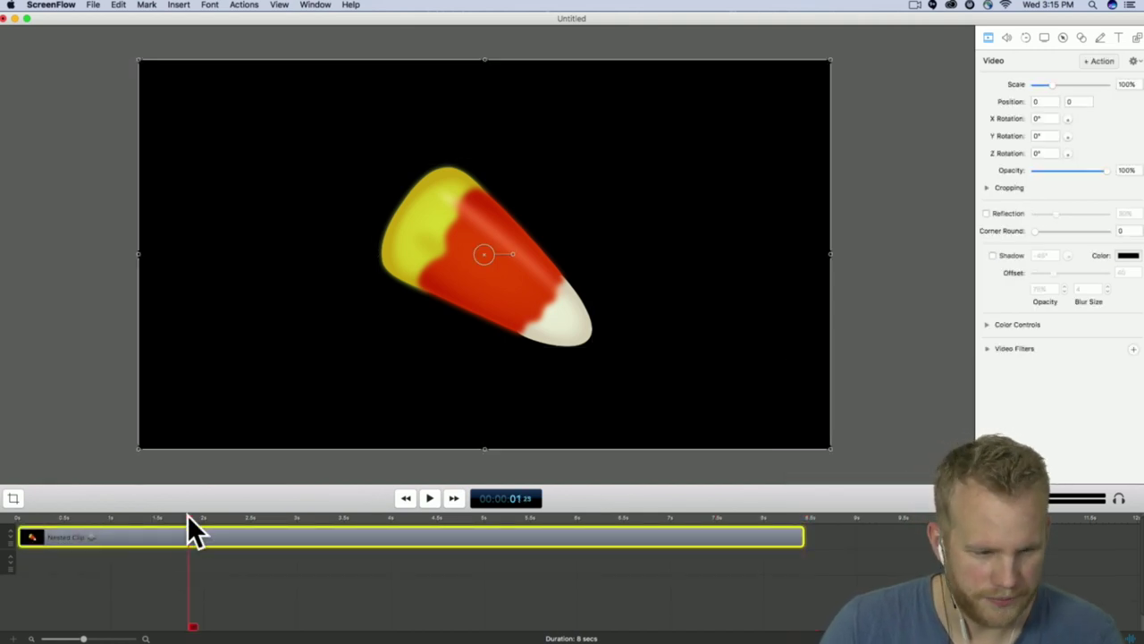
left_click_drag(493, 279, 257, 276)
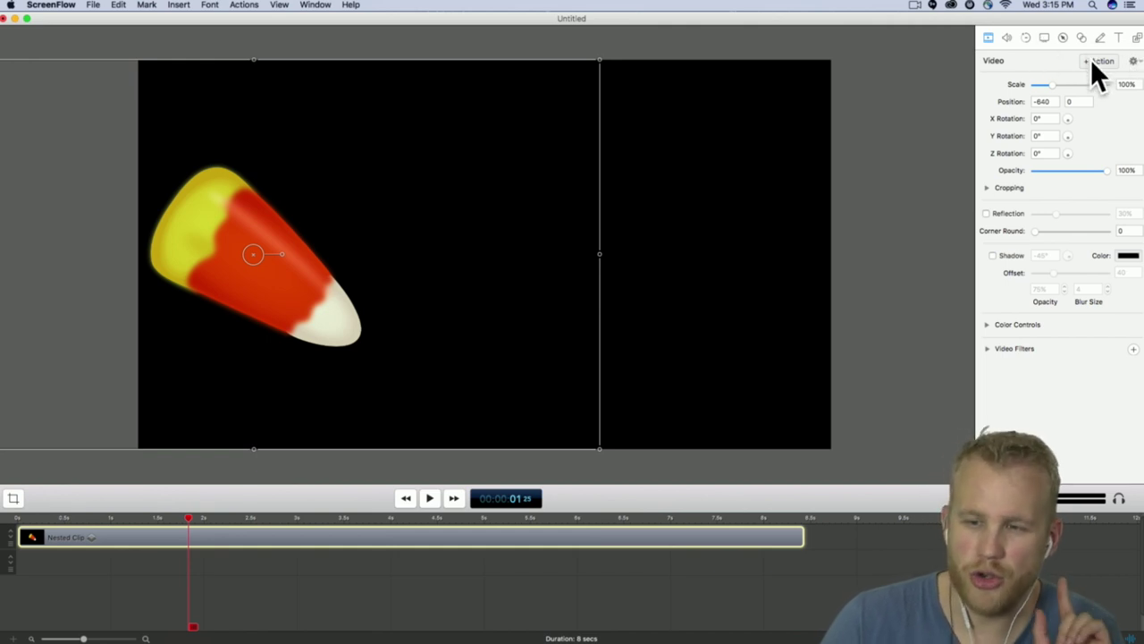
left_click_drag(429, 375, 777, 372)
left_click_drag(150, 540, 564, 536)
left_click(560, 563)
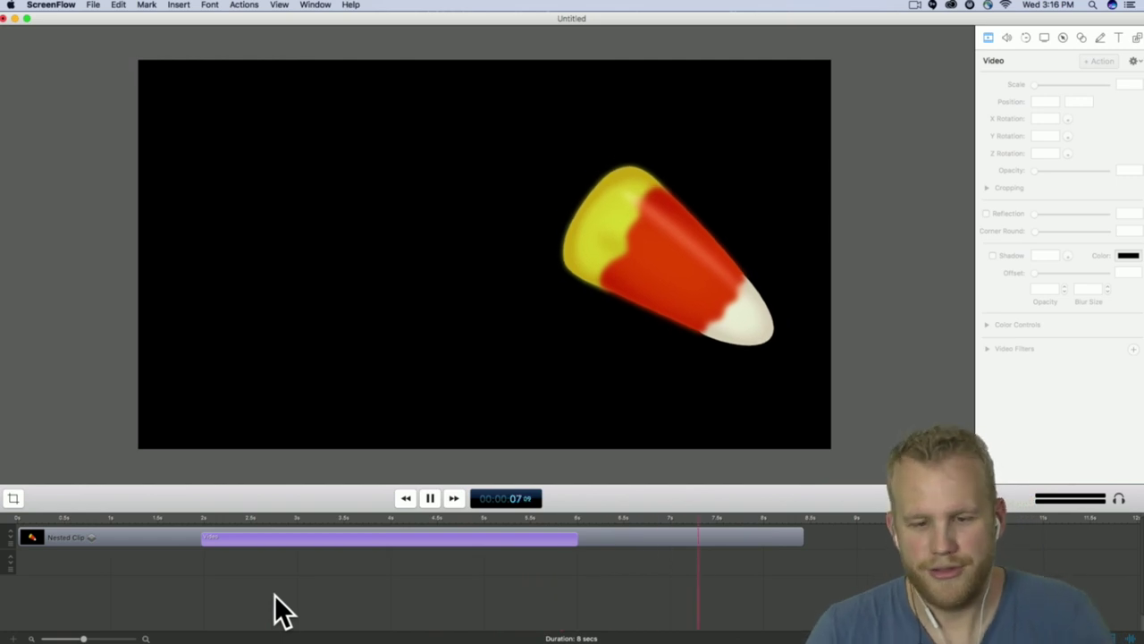
- Extend the nested clip's video action to end at about 8 s and preview the bounce combined with the sideways move
left_click(537, 536)
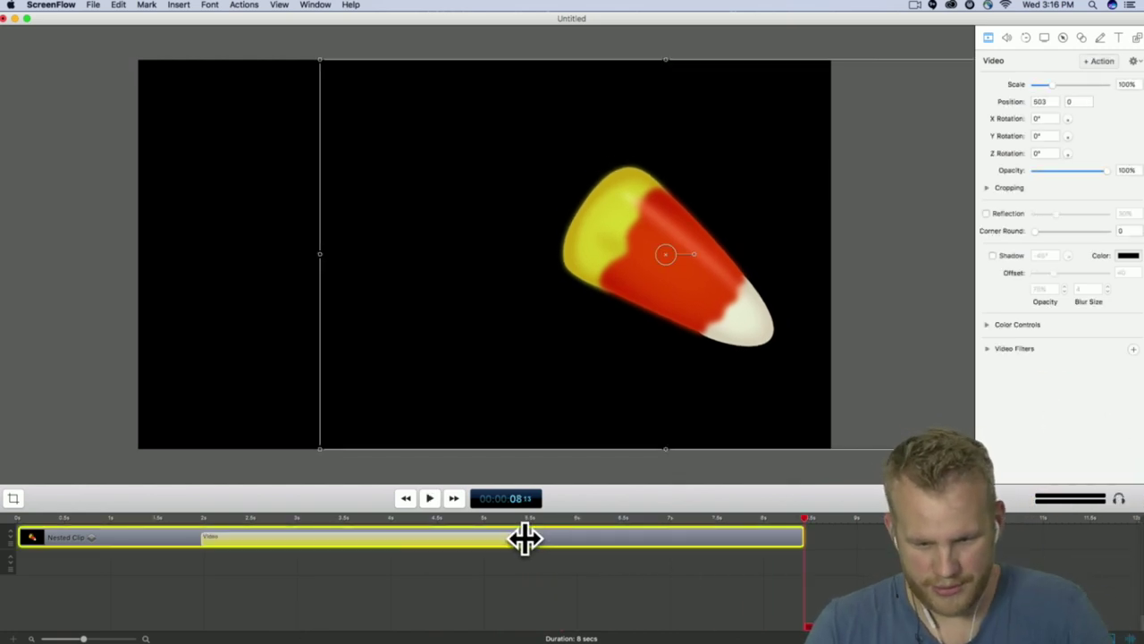
left_click(274, 534)
key("space")
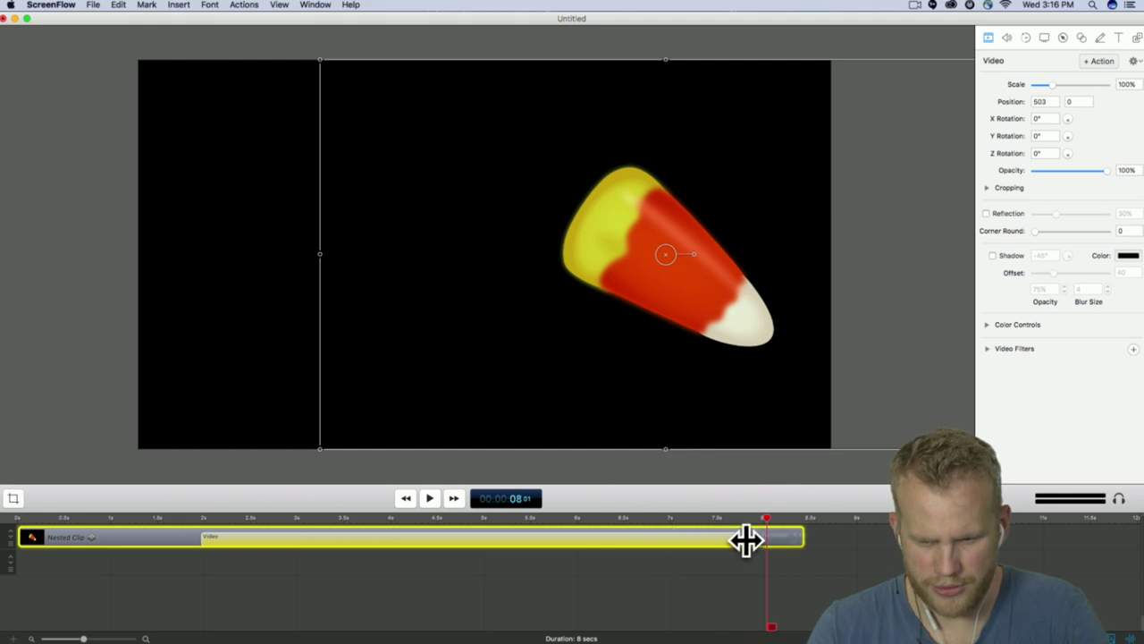
left_click(767, 612)
left_click(179, 519)
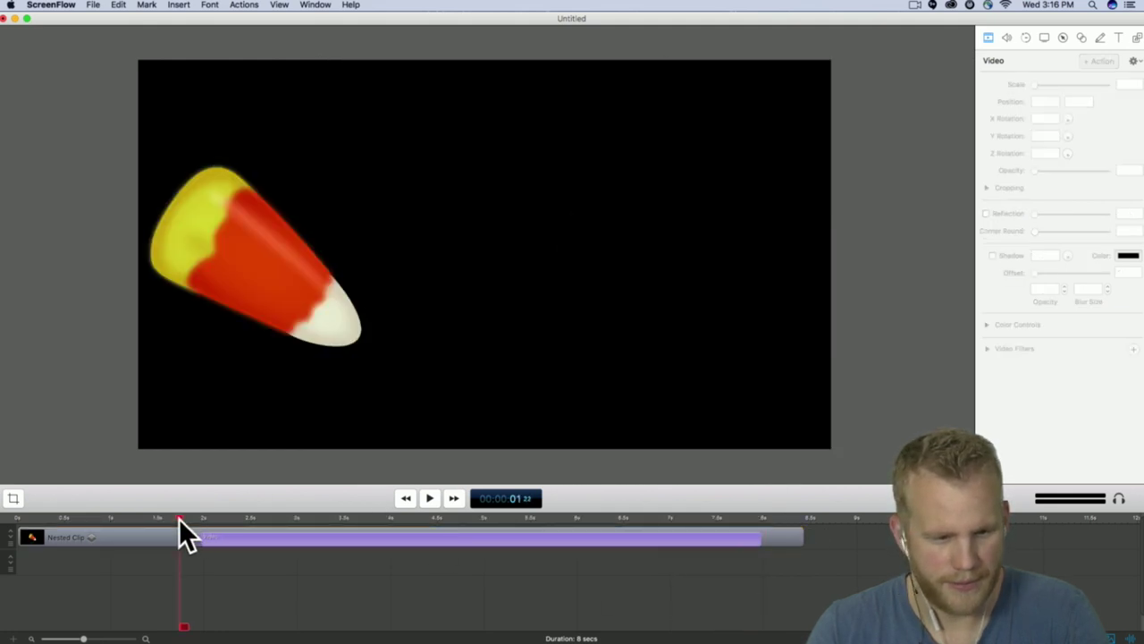
key("space")
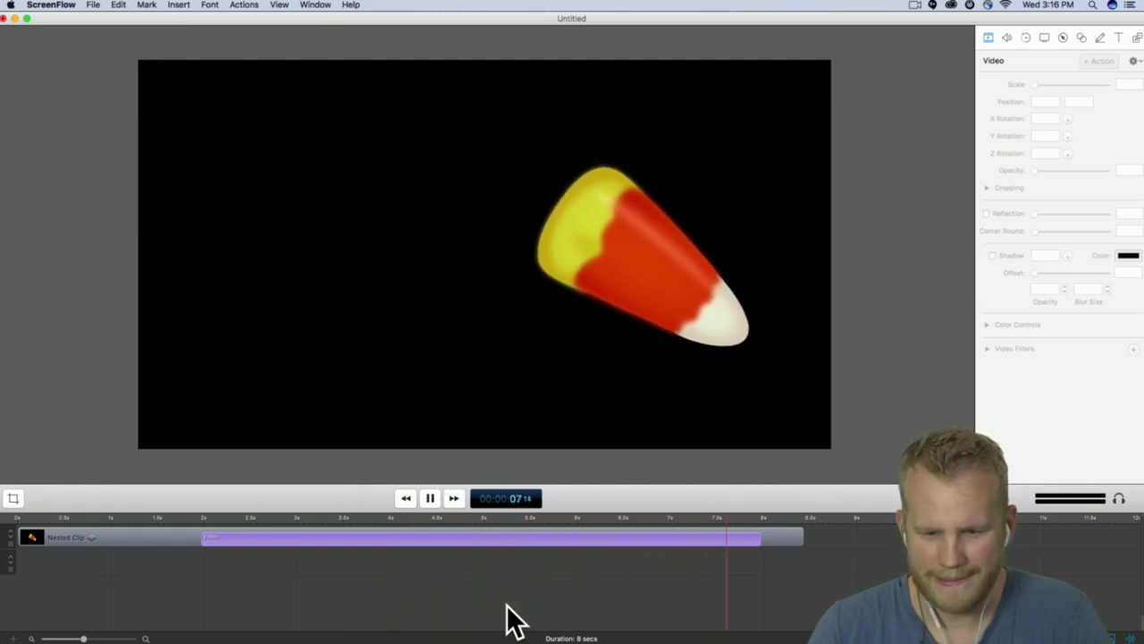
key("space")
key("space")
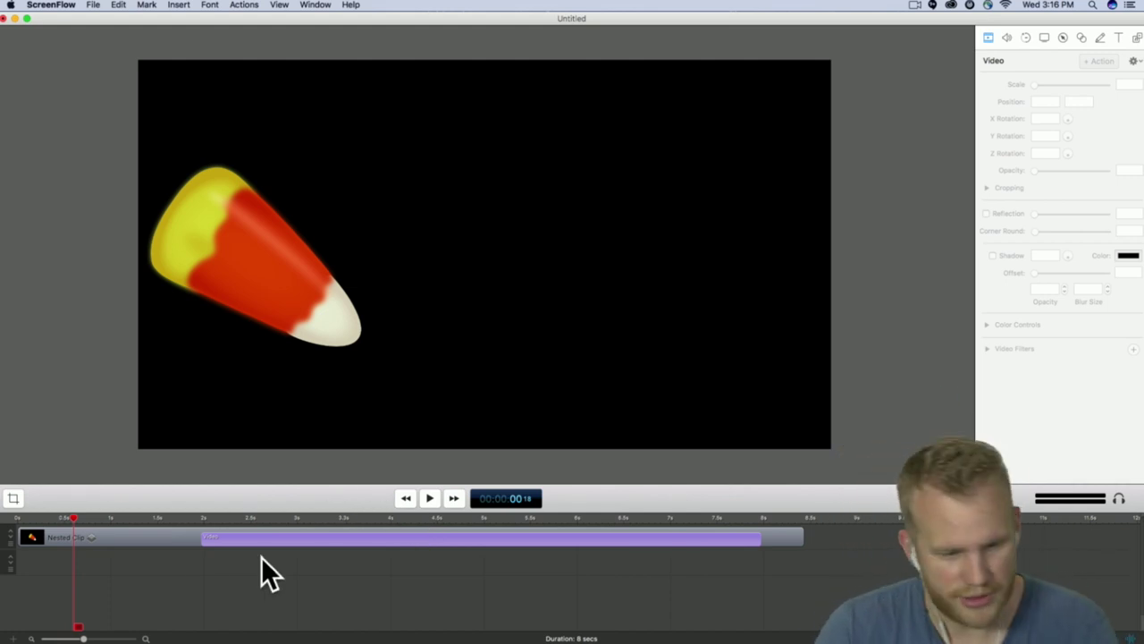
- Open the nested clip to play its Gravity bounce alone, and compare it with the combined motion on the main timeline
double_click(125, 534)
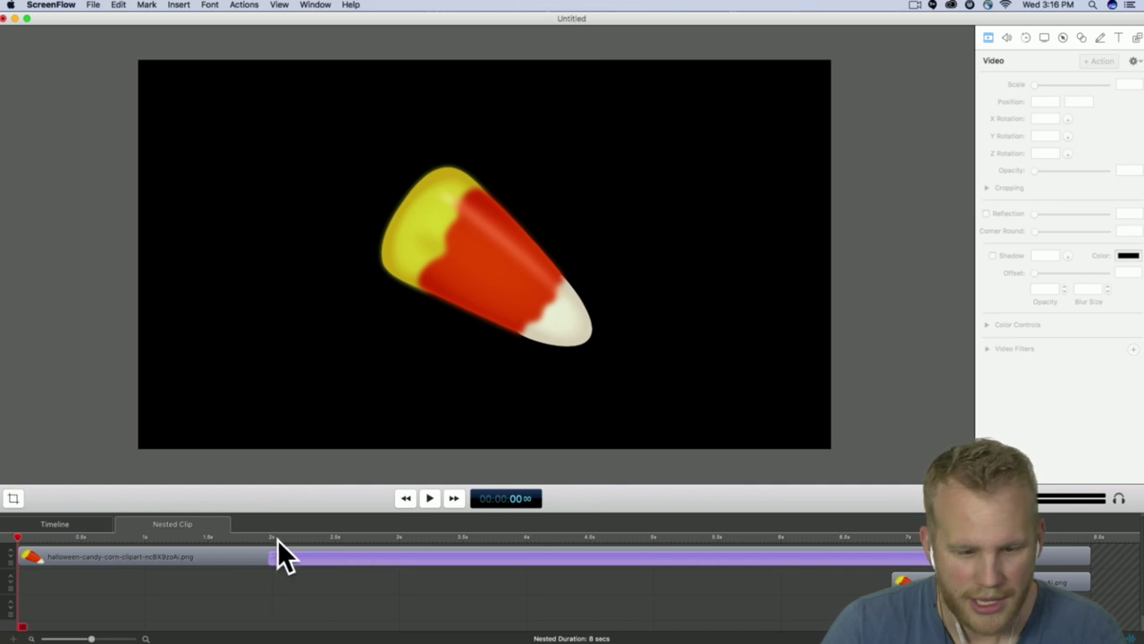
left_click(210, 536)
key("space")
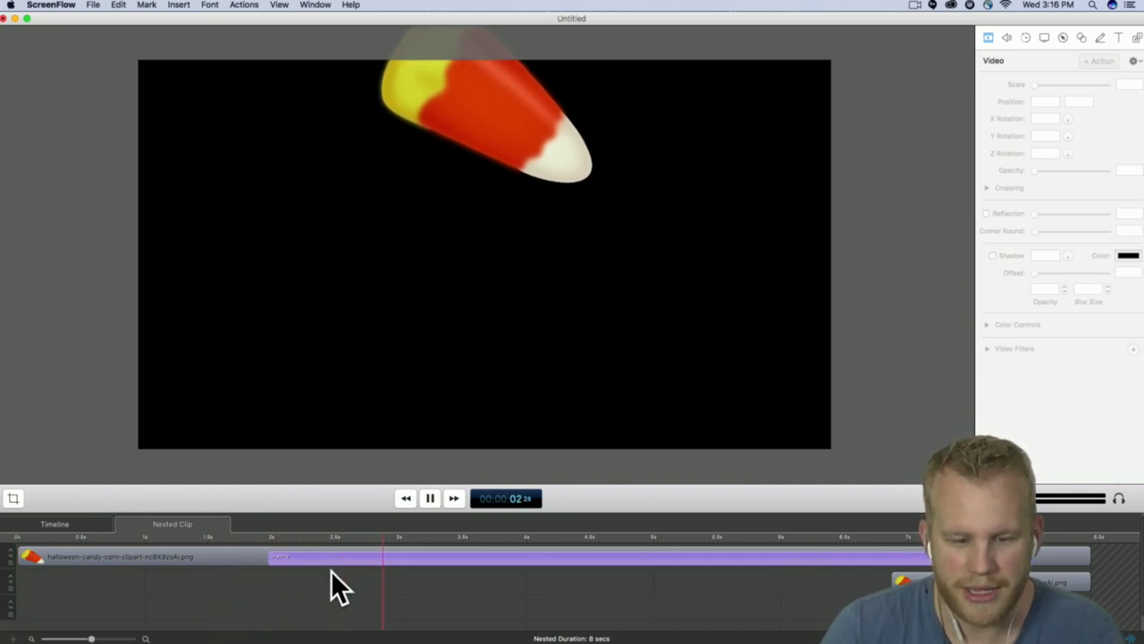
left_click(54, 523)
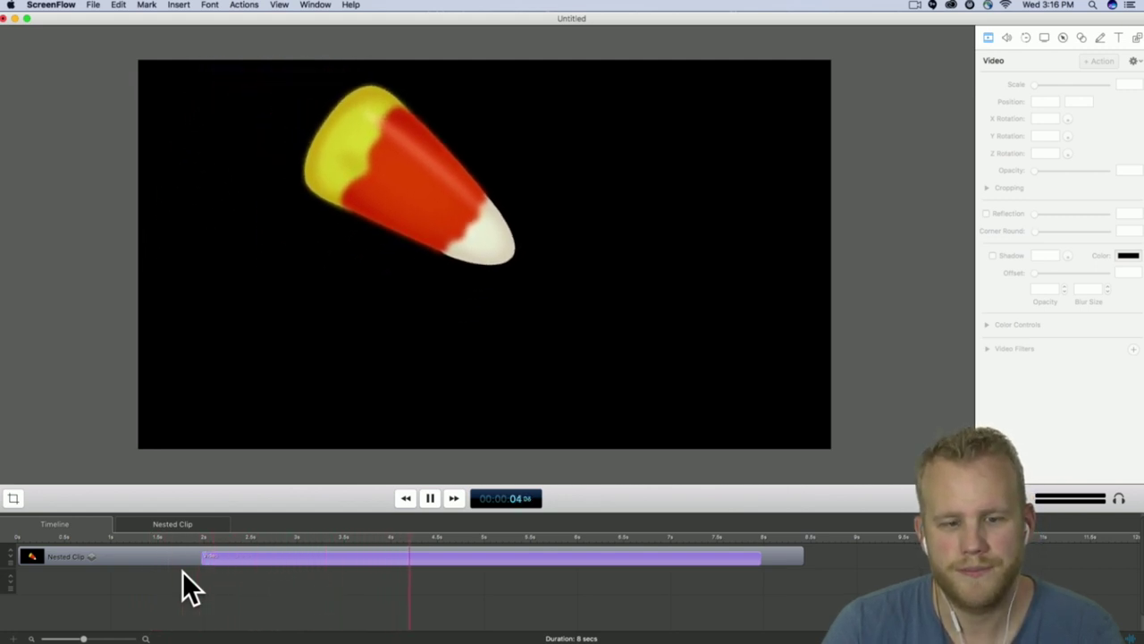
- Delete the Gravity action from the long candy corn clip inside the nested clip
left_click(198, 528)
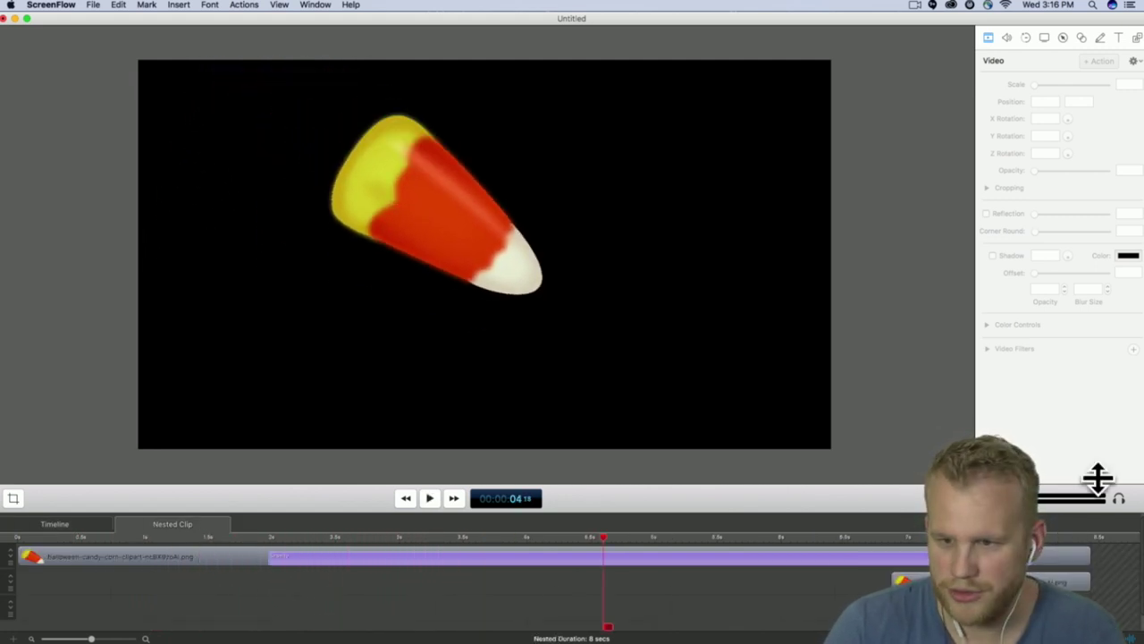
left_click(1059, 582)
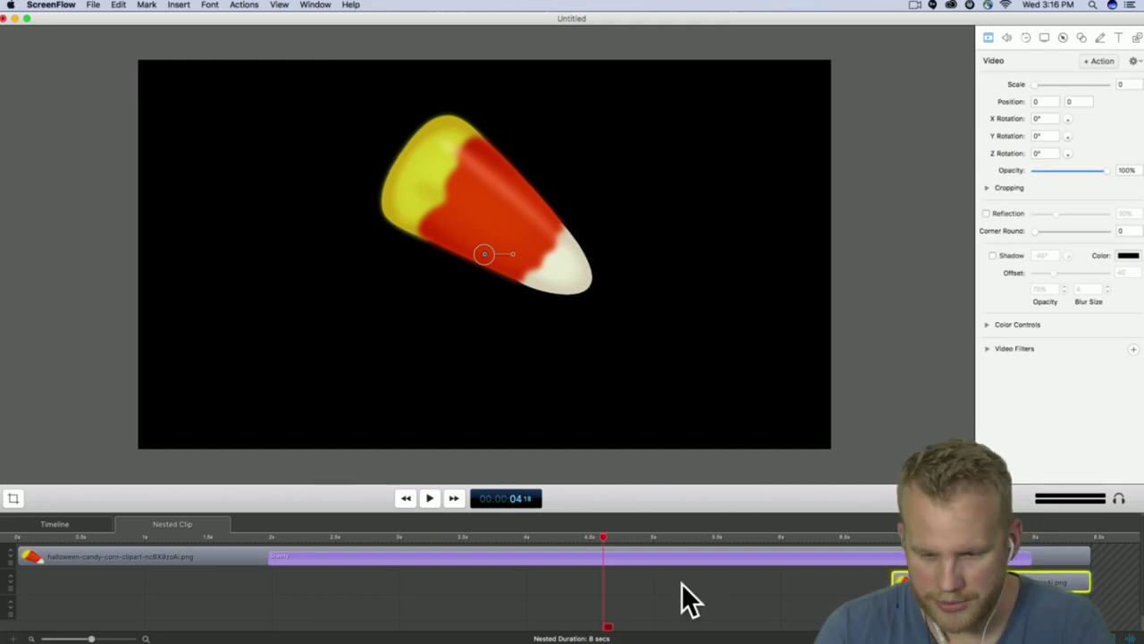
left_click(556, 553)
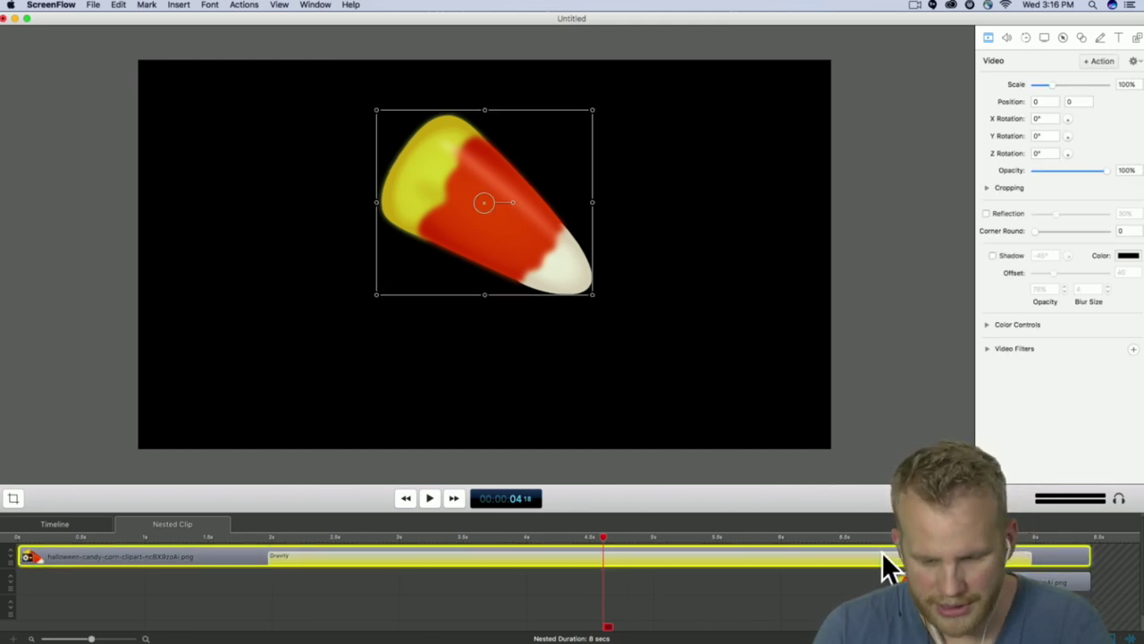
left_click(907, 582)
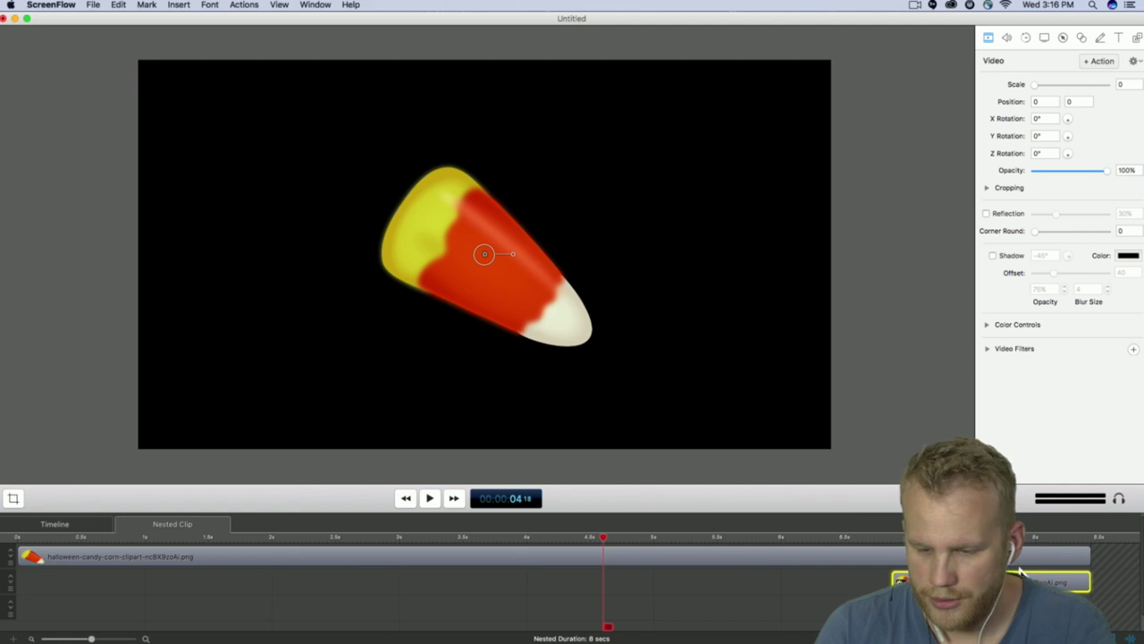
left_click(809, 559)
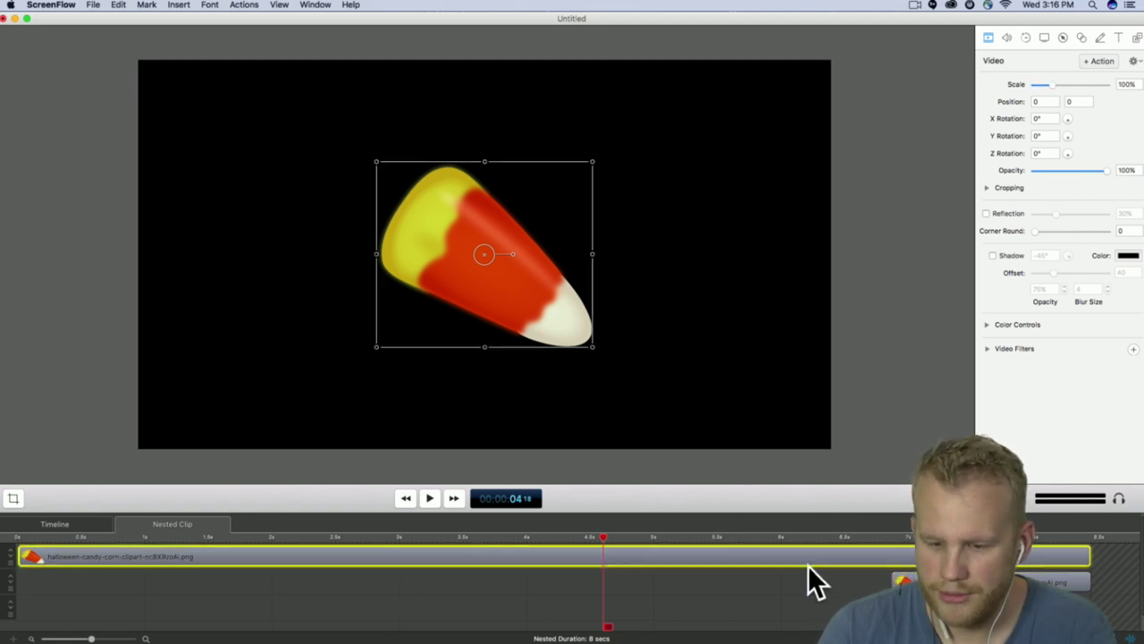
double_click(808, 558)
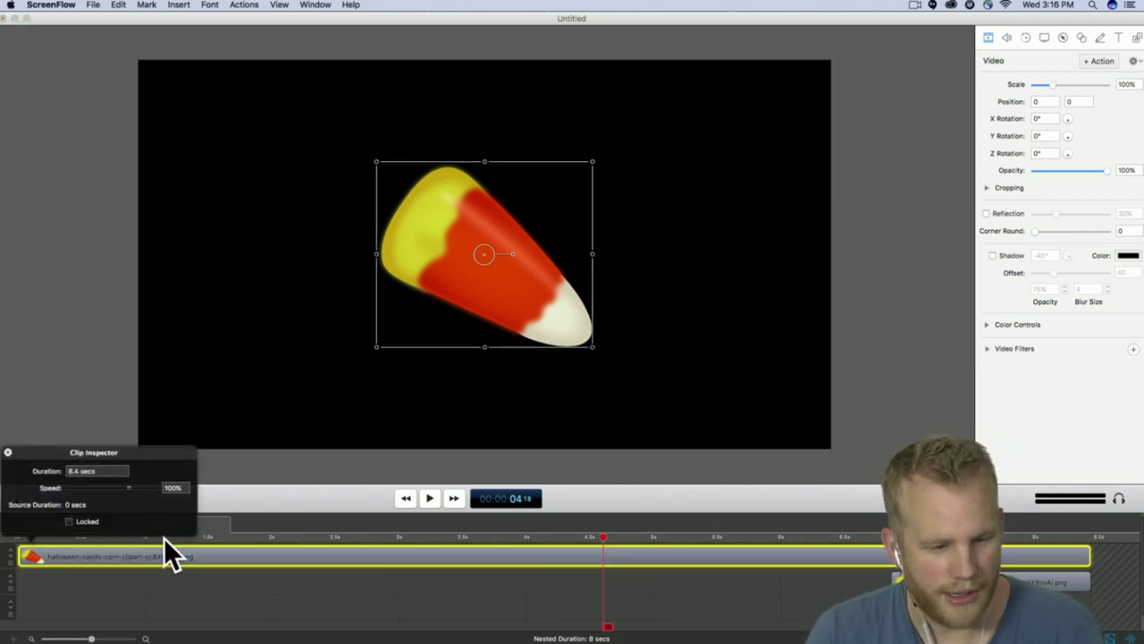
left_click(519, 576)
- Add a video motion action to the long candy corn clip, starting at about 1.5 s and lasting 5.5 seconds
left_click(747, 550)
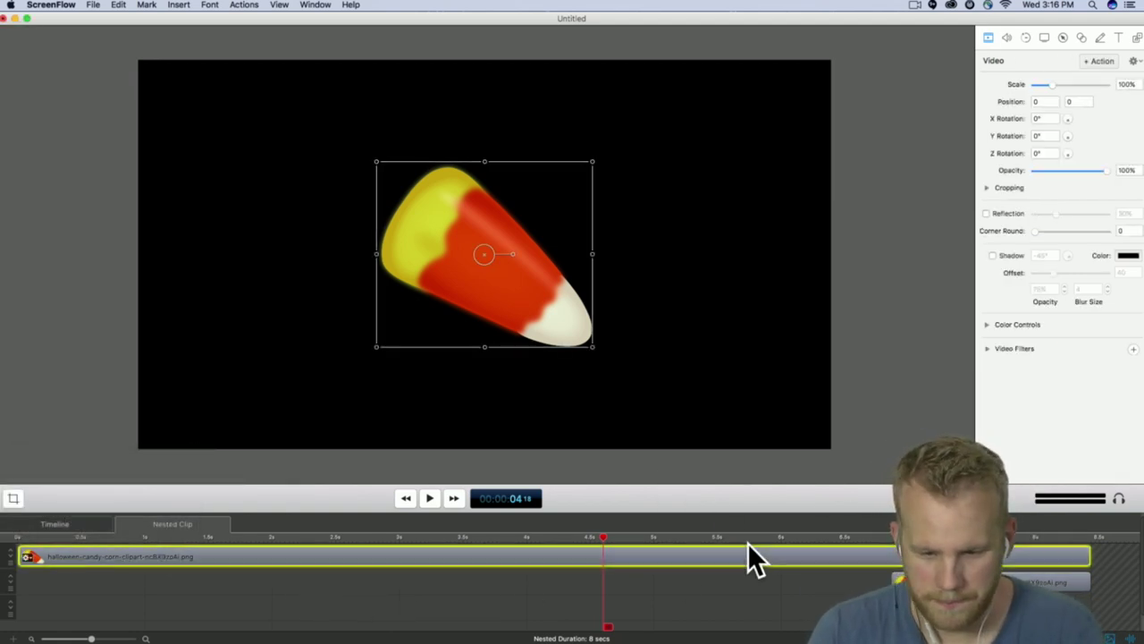
left_click(1026, 37)
left_click(1106, 62)
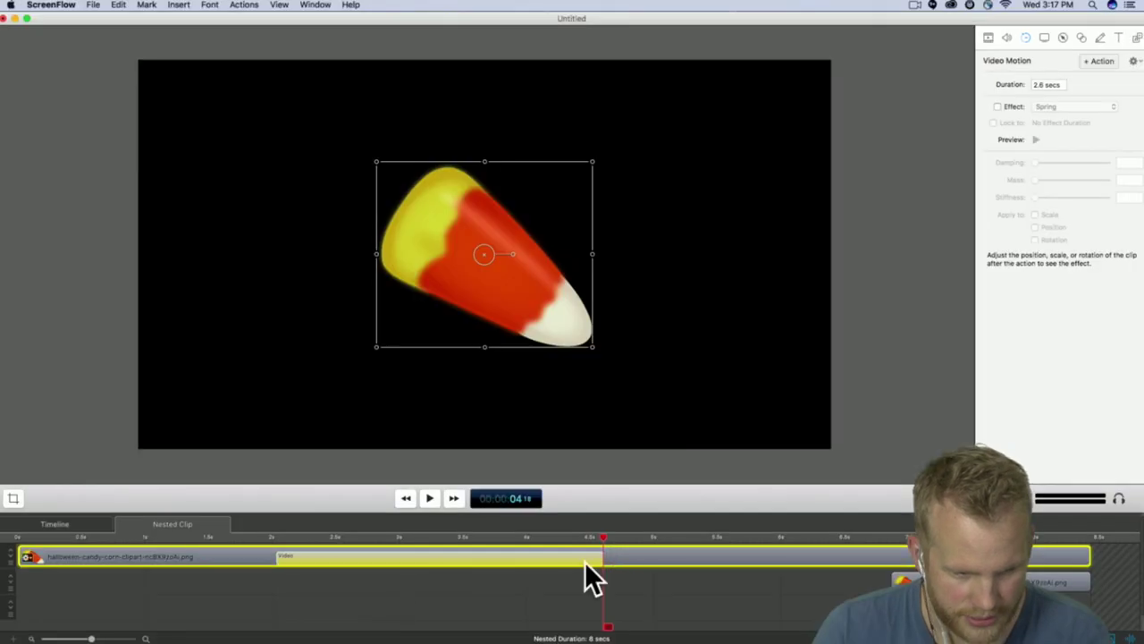
left_click_drag(602, 557, 965, 559)
left_click_drag(536, 557, 473, 555)
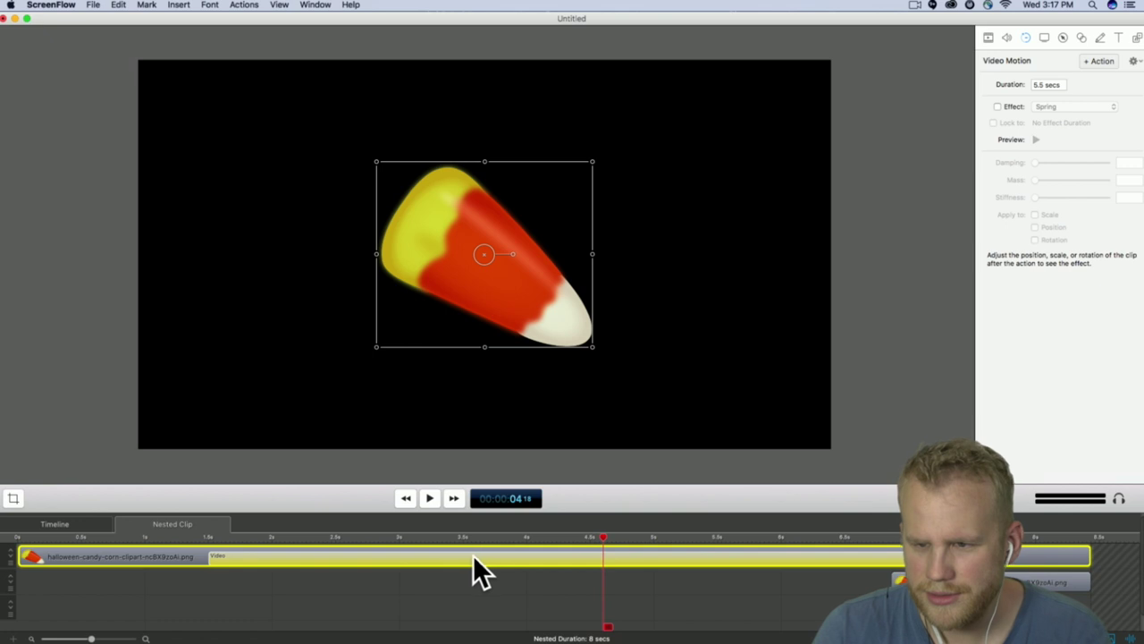
- Enable and preview the Spring effect on the action, and set its damping to 1.37, mass to 0.57 and stiffness to 32.16
left_click(1017, 106)
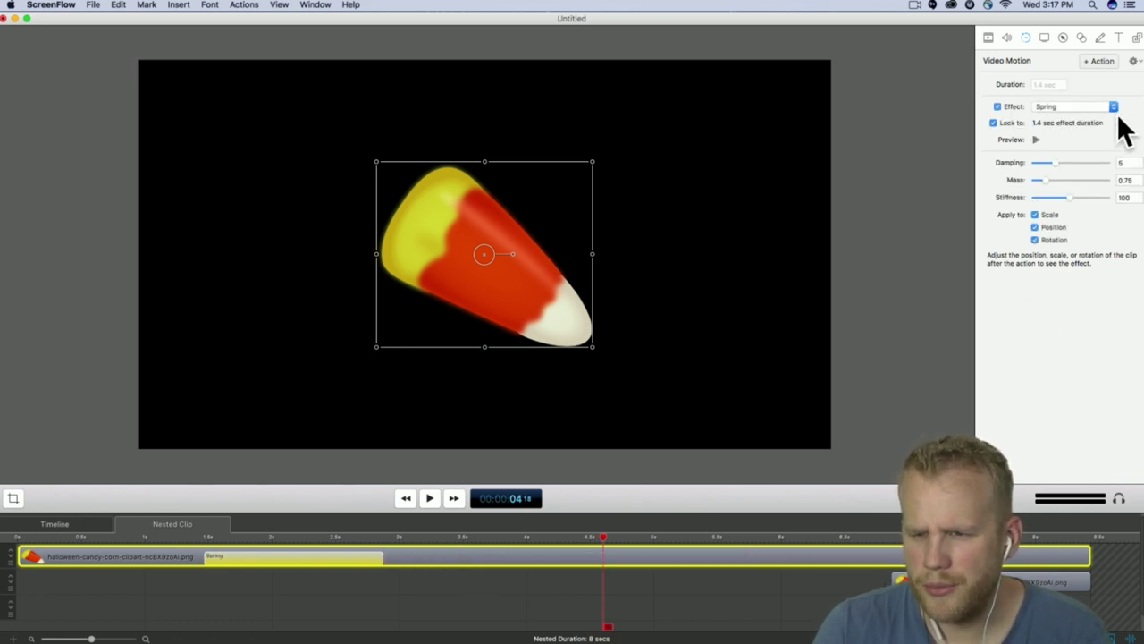
left_click(1109, 107)
left_click(1107, 106)
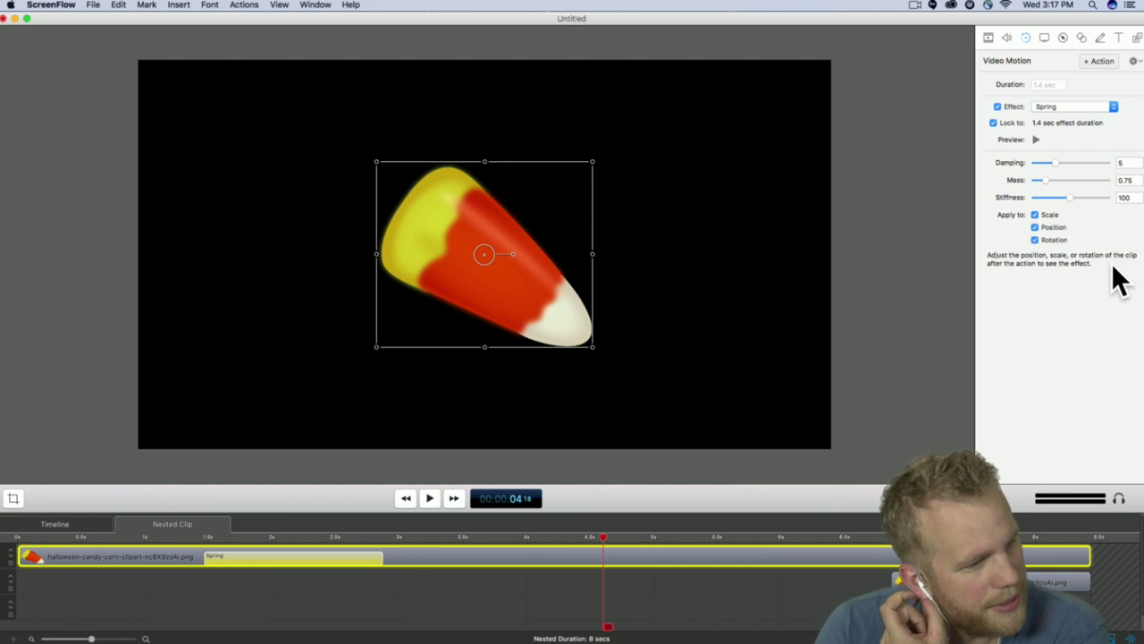
left_click(1037, 140)
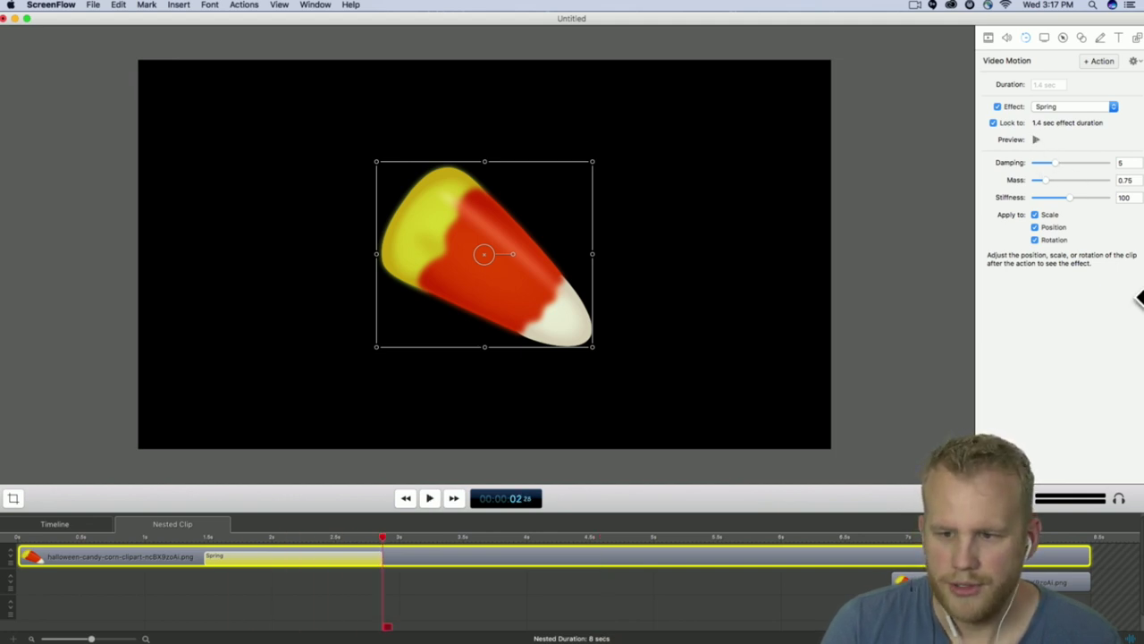
left_click_drag(1055, 163, 1045, 196)
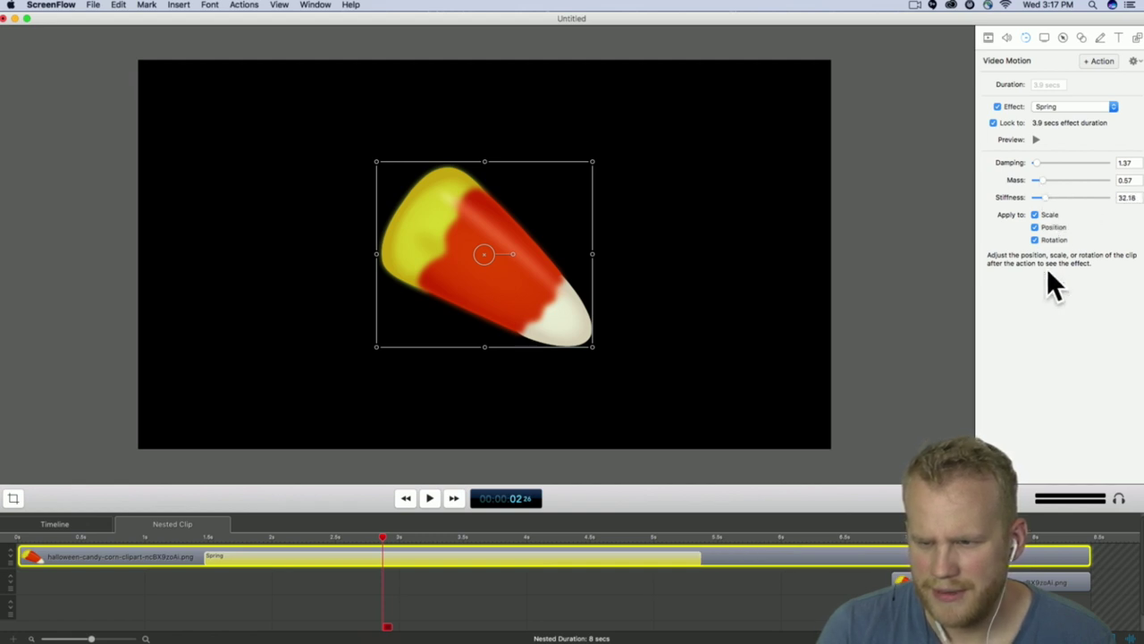
- Delete the candy corn clips inside the nested clip, and remove the nested clip from the main timeline
key("space")
key("space")
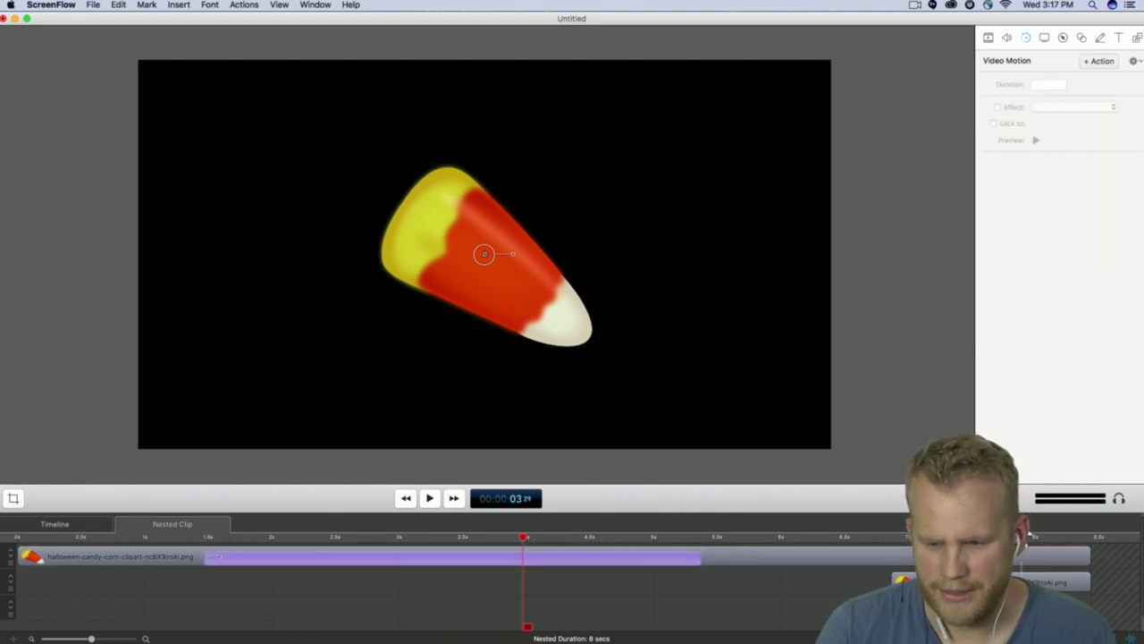
key("Delete")
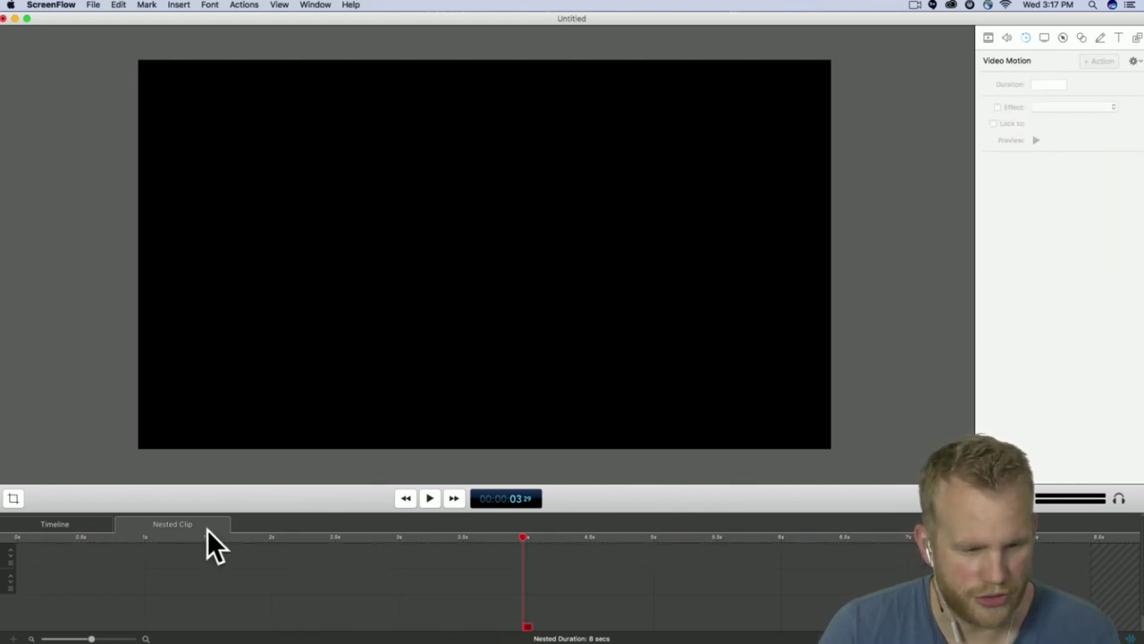
left_click(57, 525)
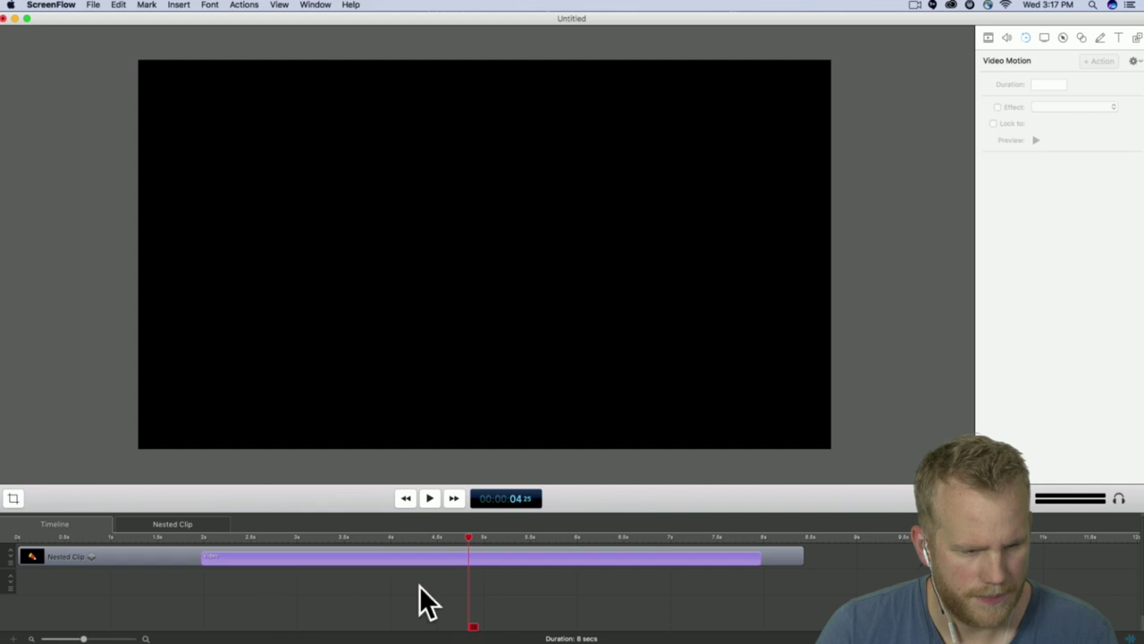
left_click(331, 561)
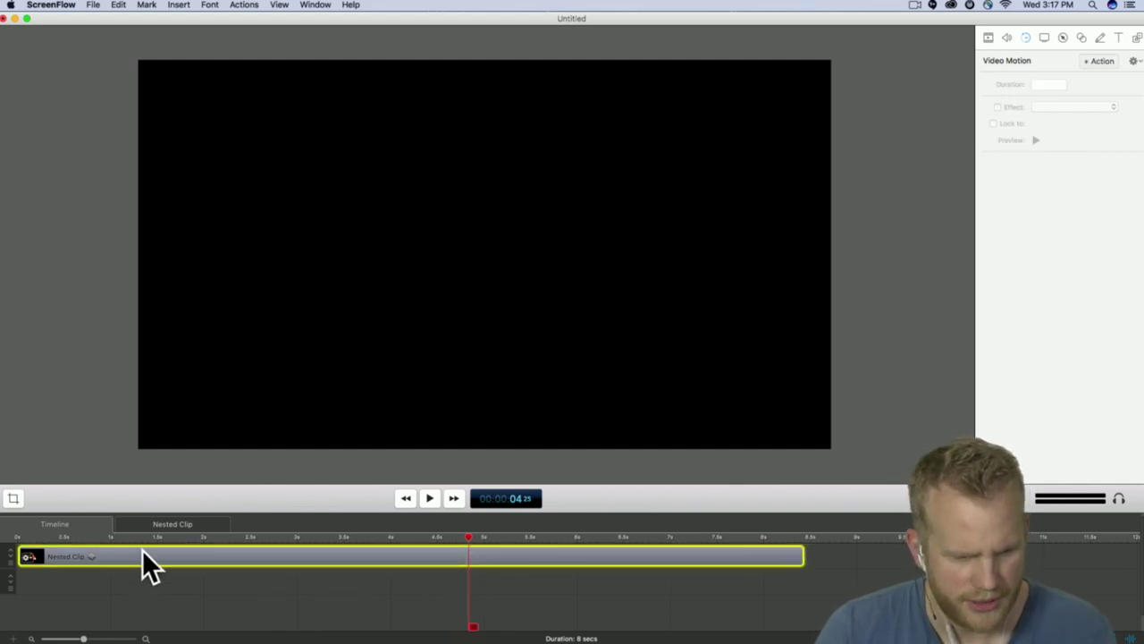
key("Delete")
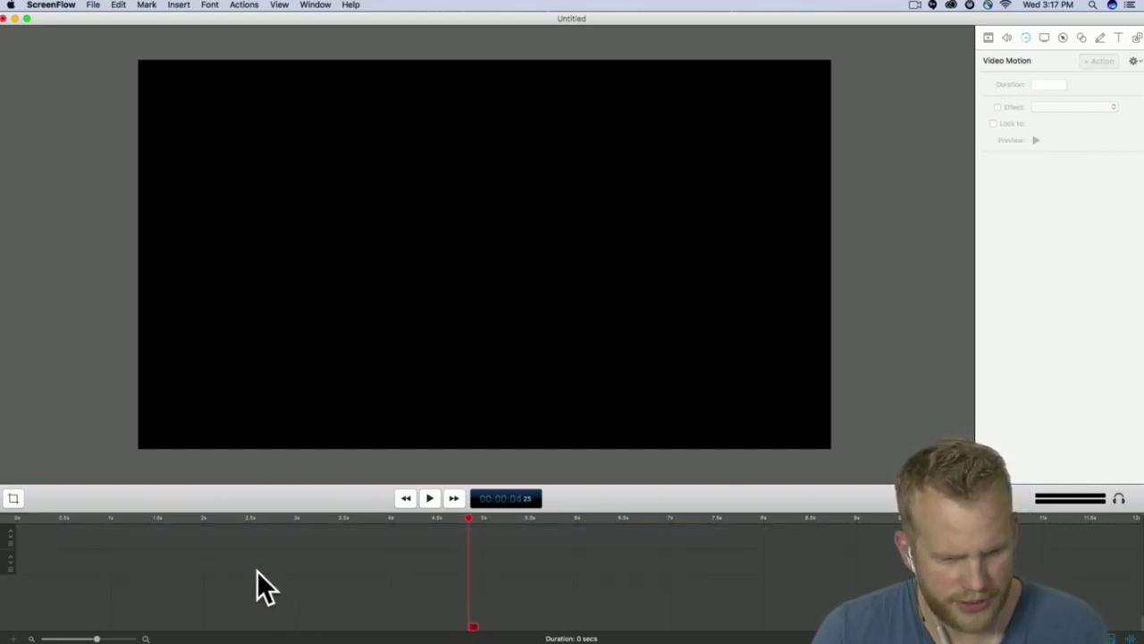
- Add the candy corn image from the media library to the canvas and place its clip at the start of the timeline
left_click(1136, 37)
left_click_drag(1054, 111, 483, 260)
left_click_drag(729, 545, 268, 541)
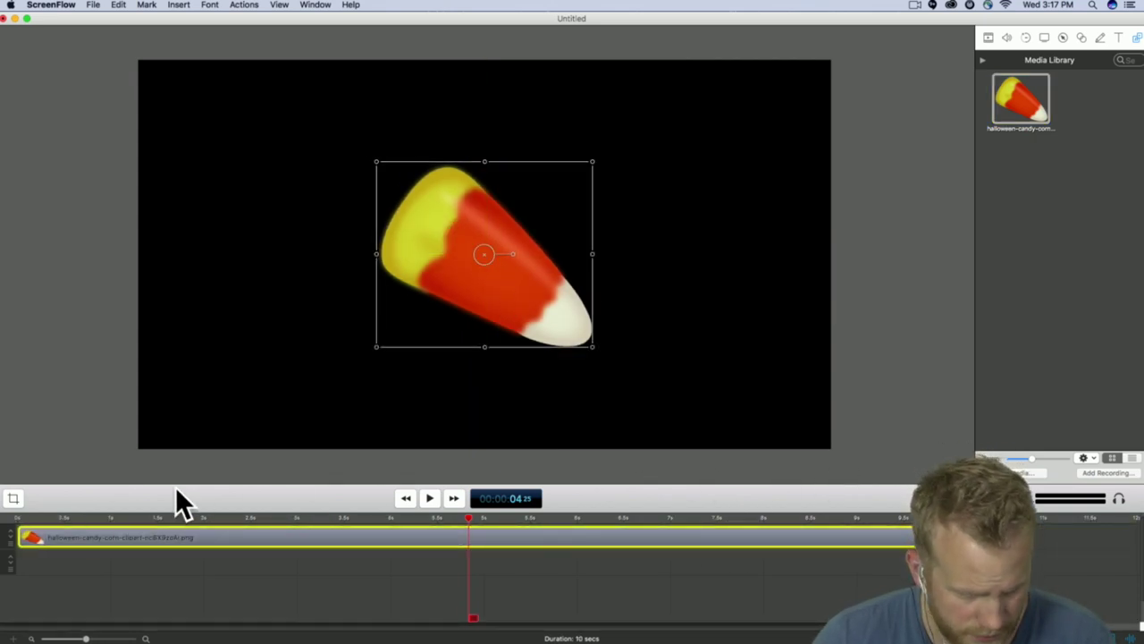
- Add a video motion action at about 4.3 s on the candy corn clip, enabling Spring with scale, position and rotation unchecked
left_click(1026, 36)
left_click(725, 546)
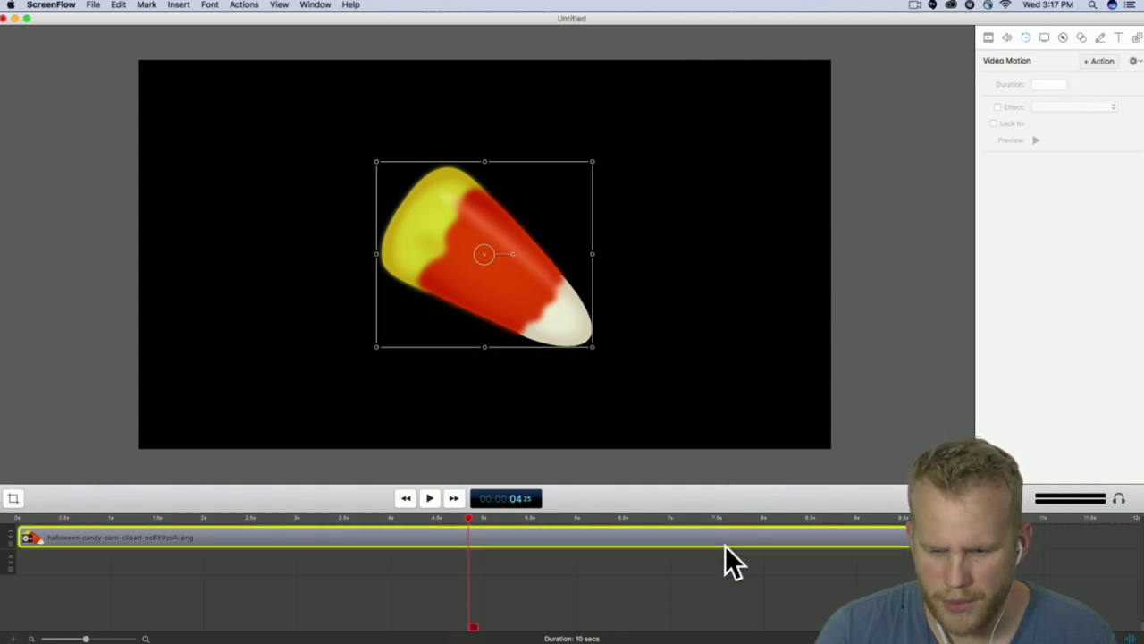
left_click(1102, 60)
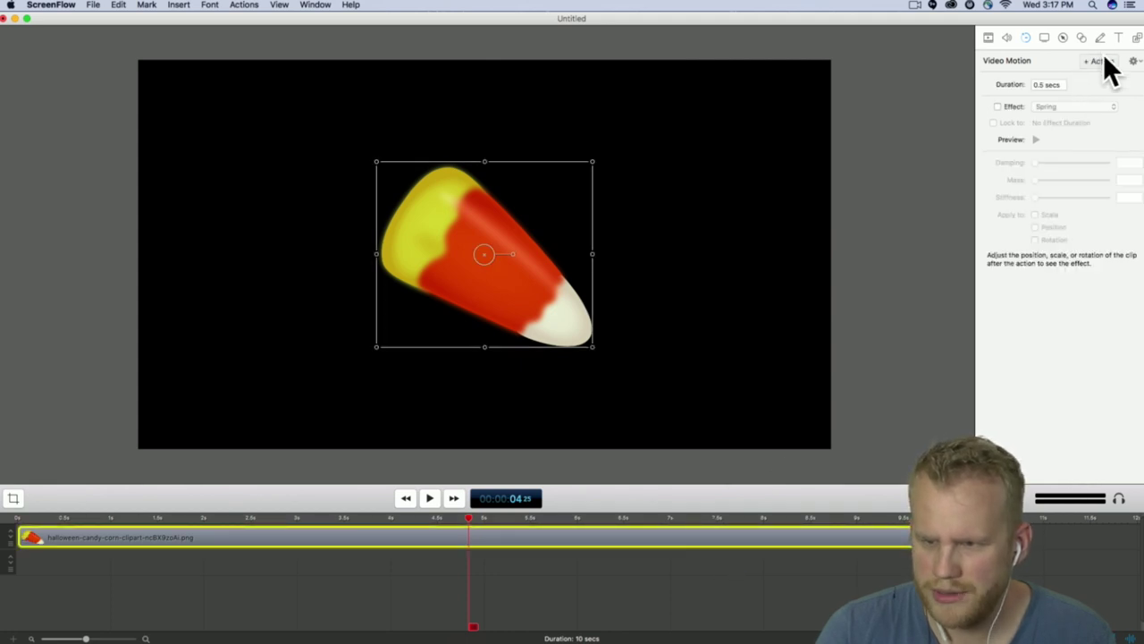
left_click(1020, 106)
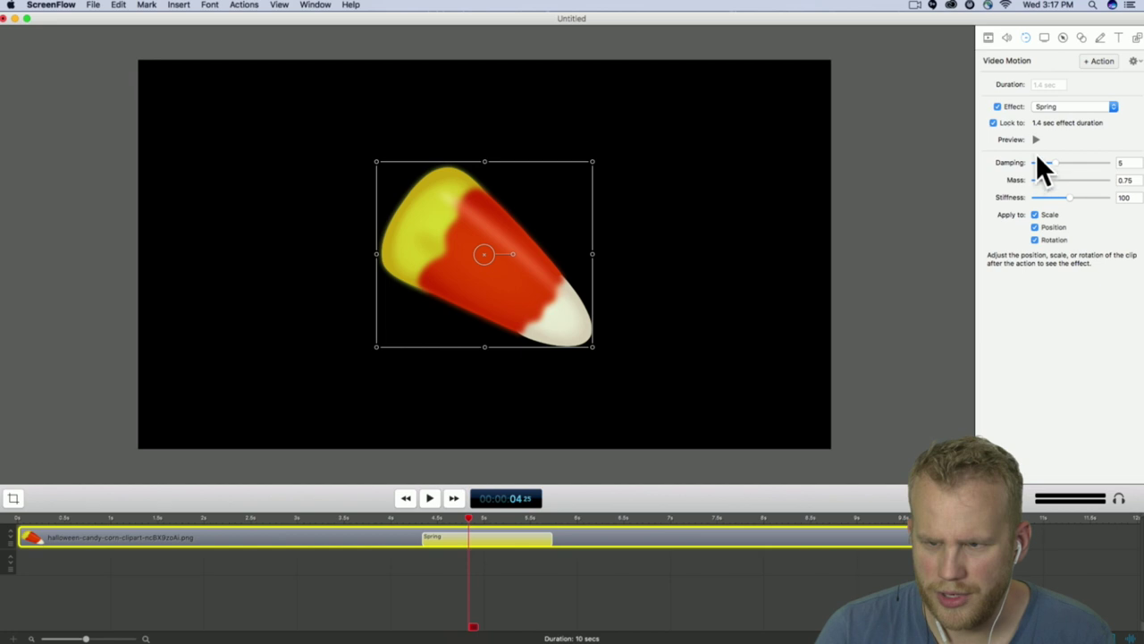
left_click(1055, 228)
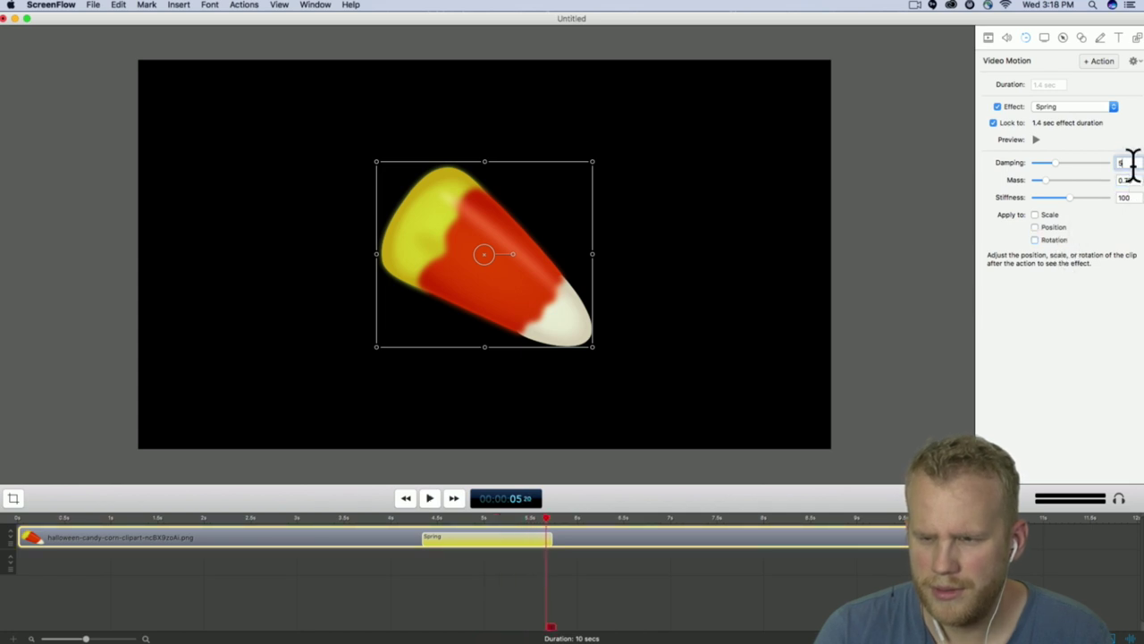
- Position the candy corn right of centre at the Spring action's end and left of centre at its start, and play it
left_click_drag(549, 519, 554, 520)
left_click_drag(536, 305, 646, 305)
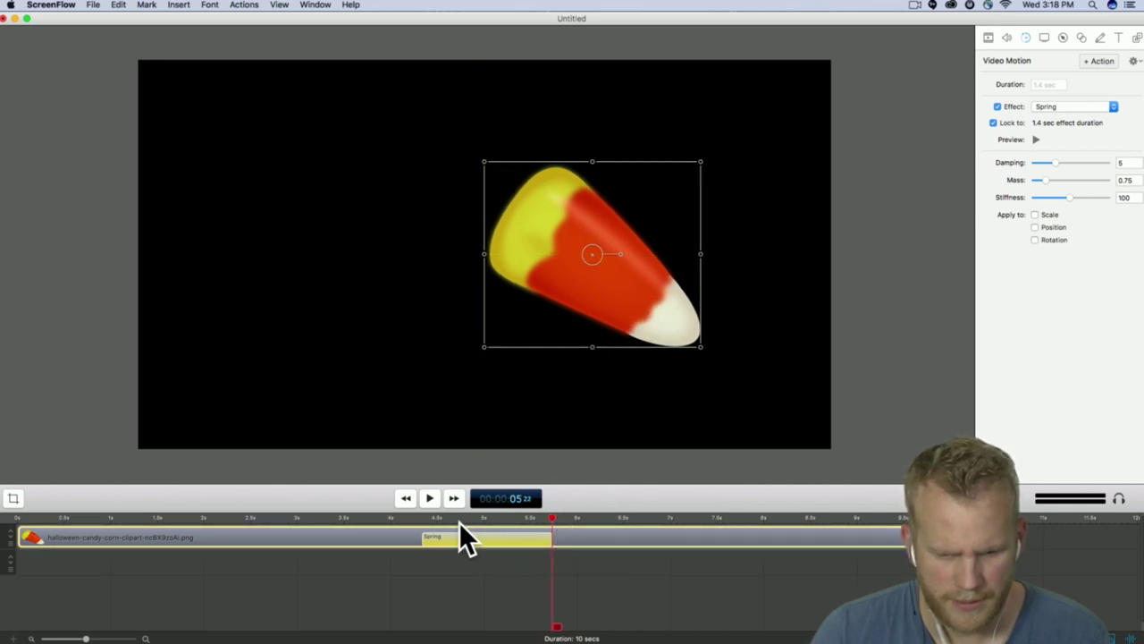
left_click(421, 518)
left_click_drag(572, 262, 471, 247)
key("space")
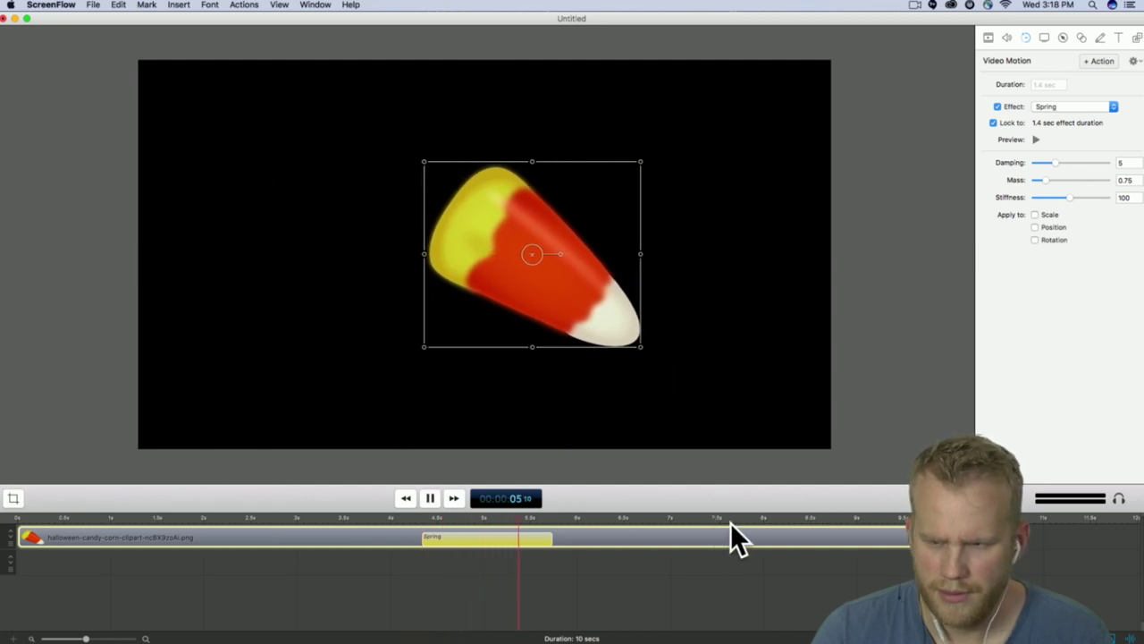
- Preview the Spring motion while setting damping to 12.33, mass to 3.77 and stiffness to 36.62
left_click(1037, 140)
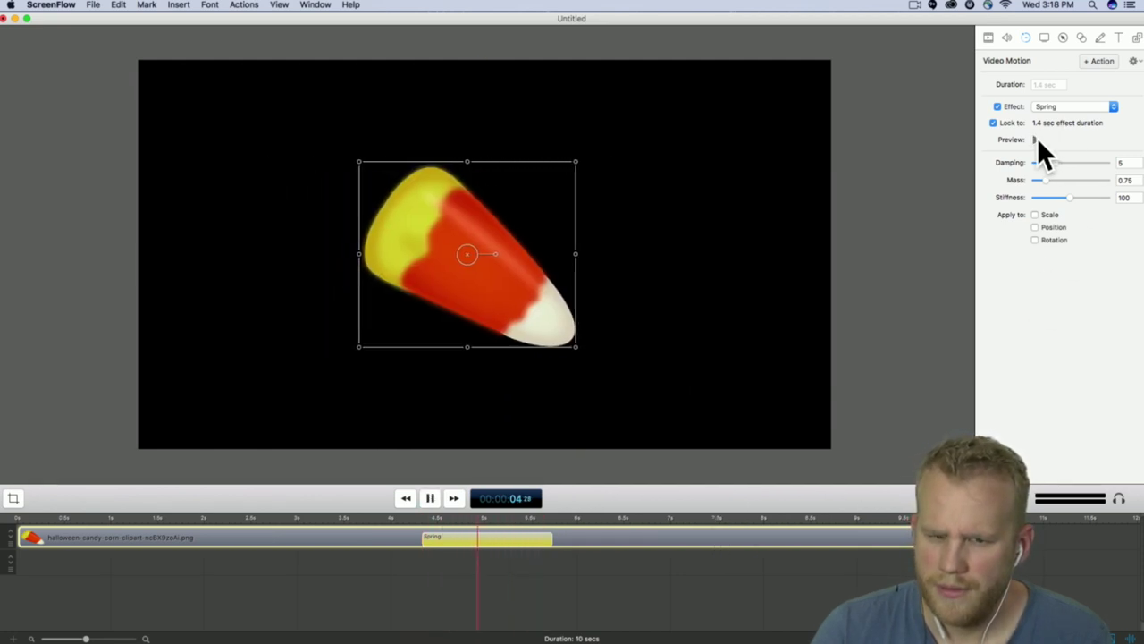
left_click_drag(1058, 165, 1093, 162)
left_click(1036, 140)
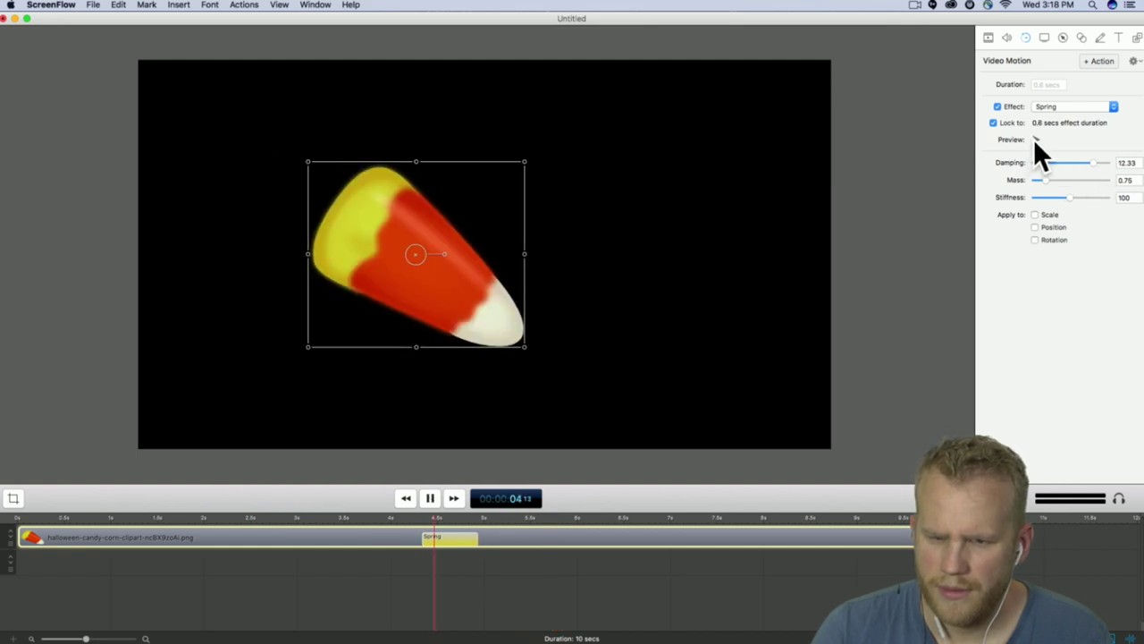
left_click_drag(1046, 180, 1089, 179)
left_click(1037, 139)
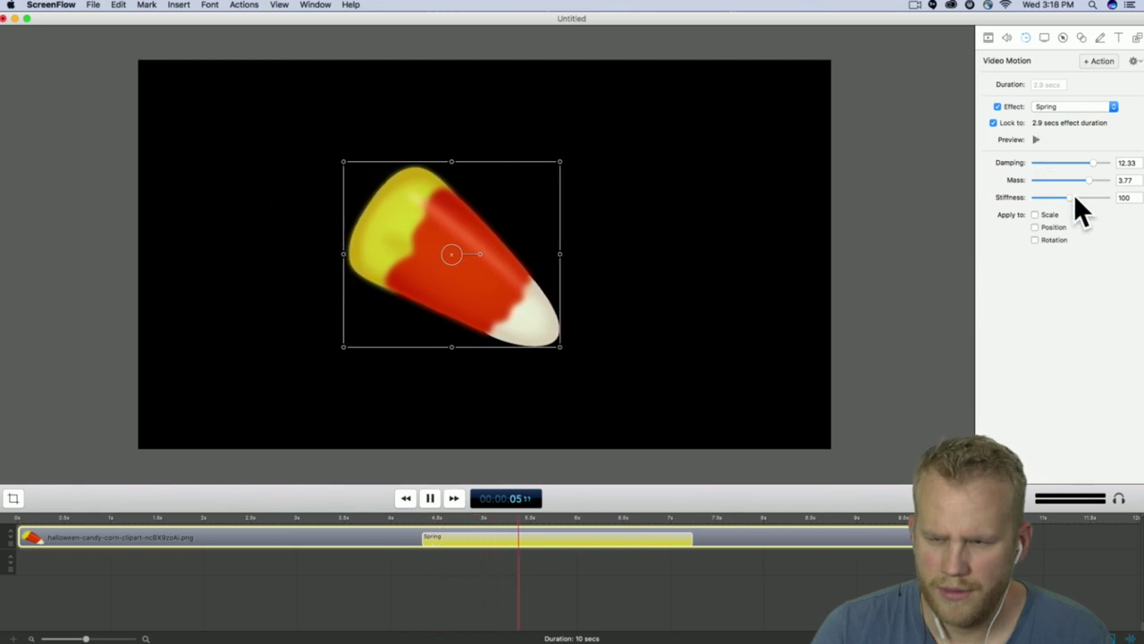
left_click_drag(1065, 196, 1042, 196)
left_click(1037, 140)
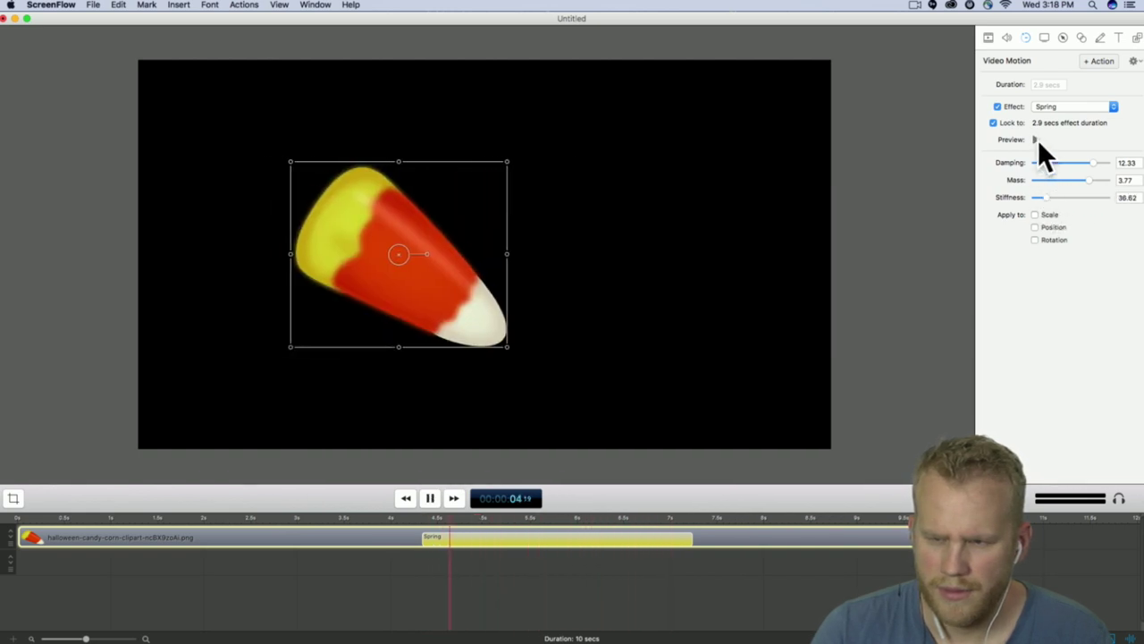
- Apply the Spring effect to position and rotation, and preview the motion
left_click(1042, 240)
left_click(1047, 229)
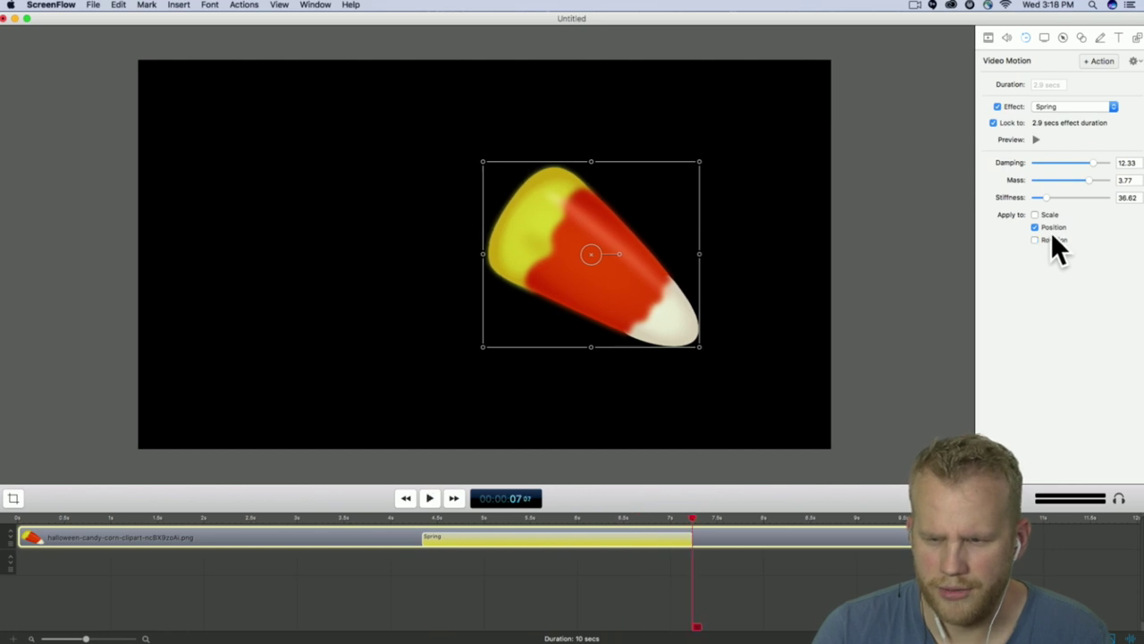
left_click(1052, 238)
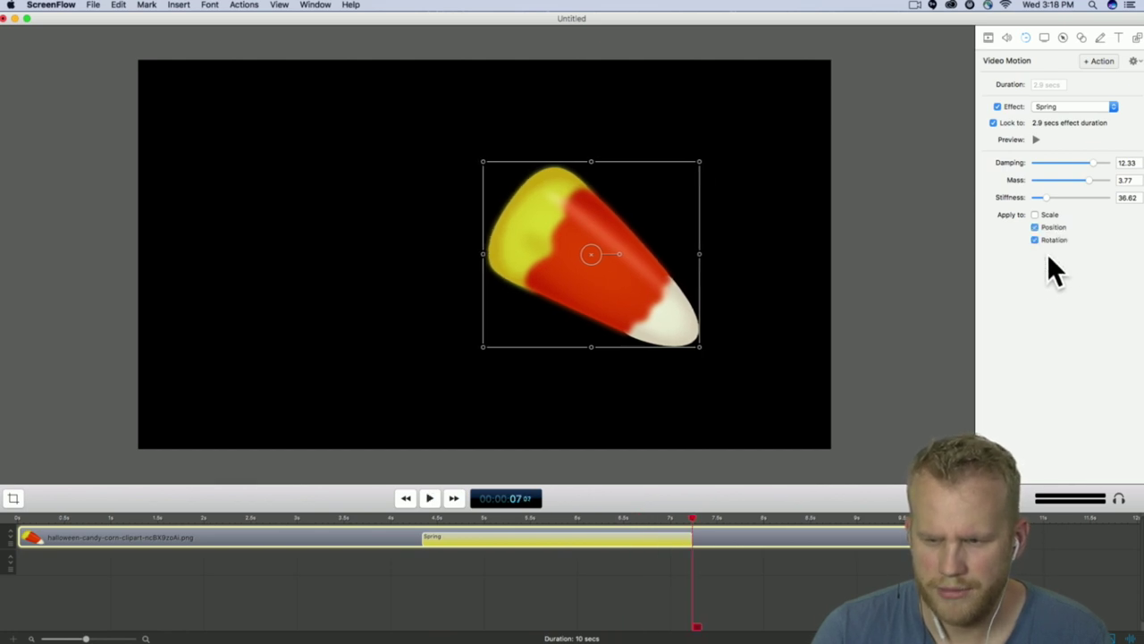
left_click(1037, 139)
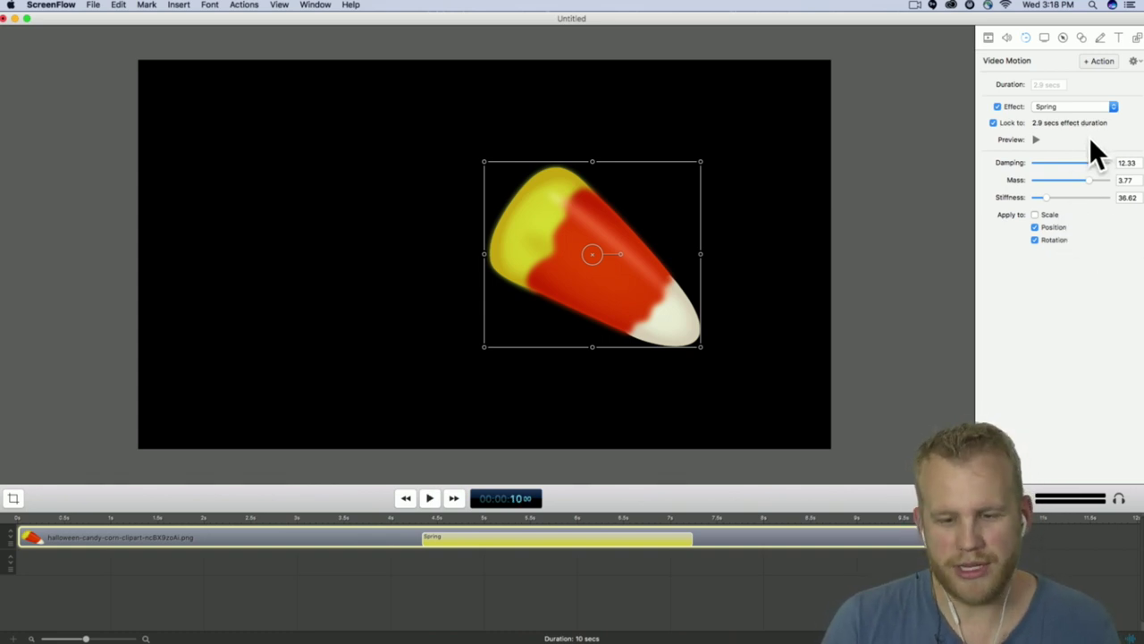
left_click(1115, 107)
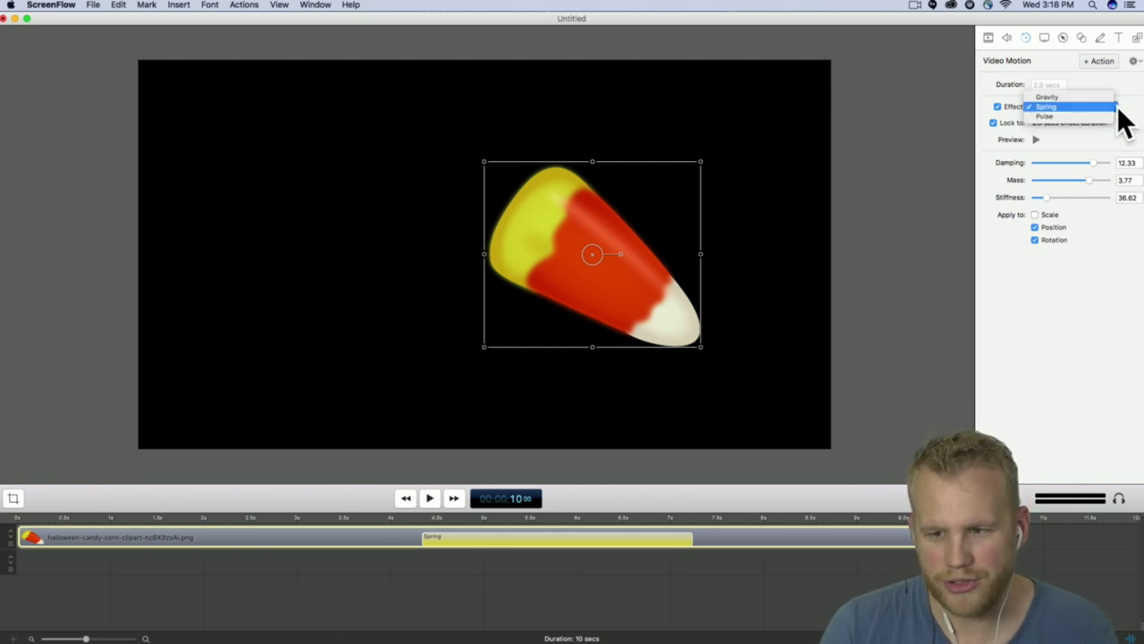
left_click(1116, 106)
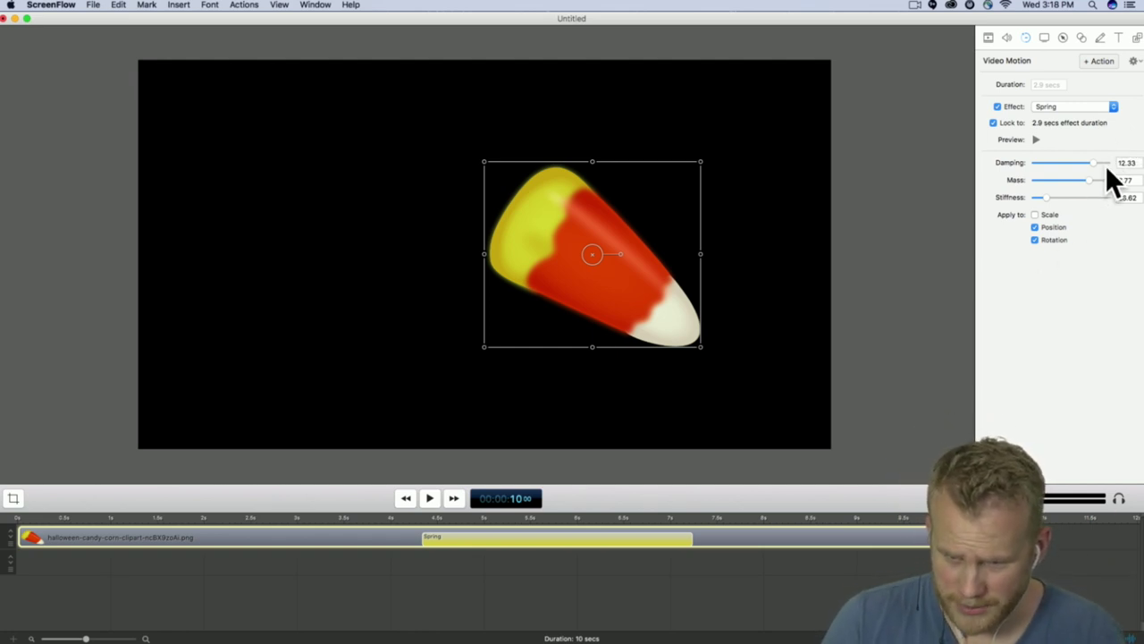
- Lower the Spring damping to 7.2 and mass to 0.43, and play the action
left_click_drag(1094, 162, 1040, 186)
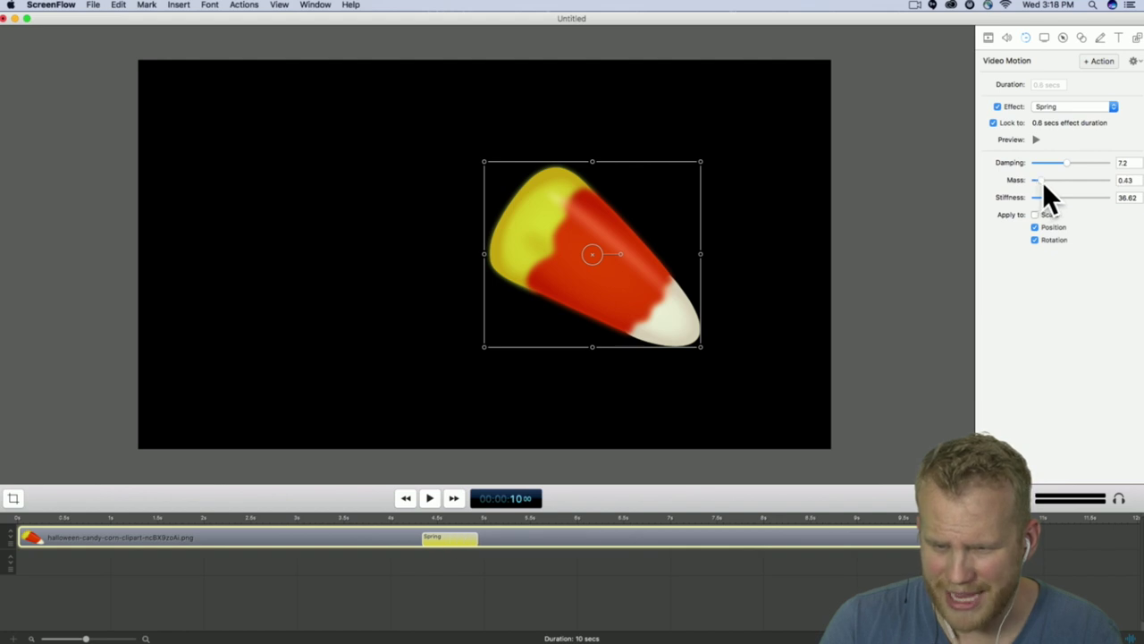
left_click(406, 498)
left_click(429, 498)
left_click(404, 516)
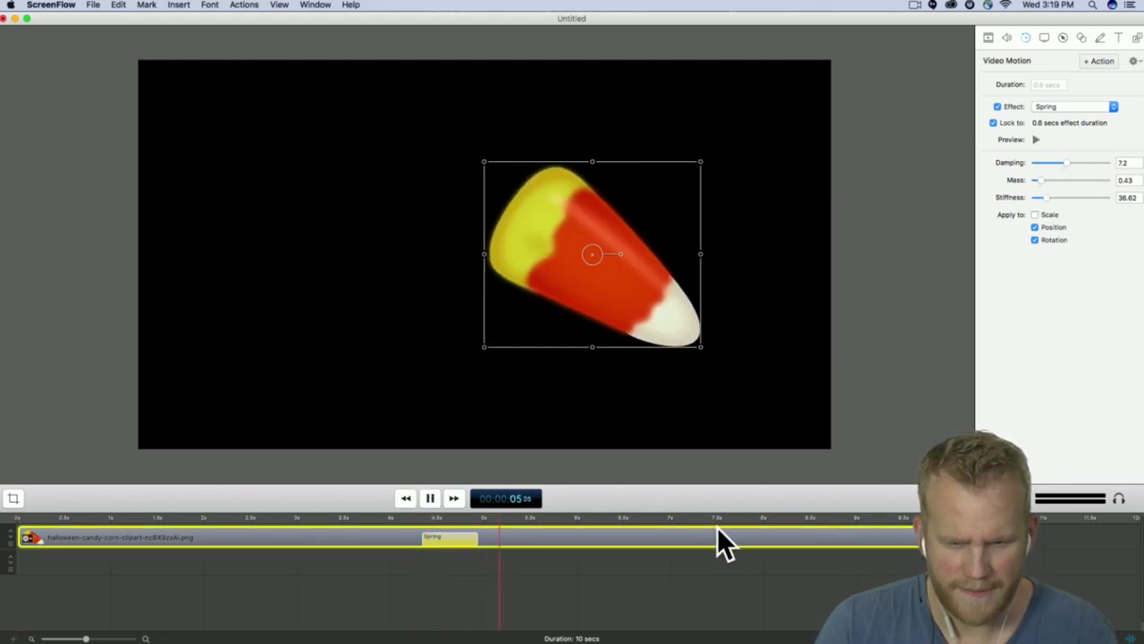
key("space")
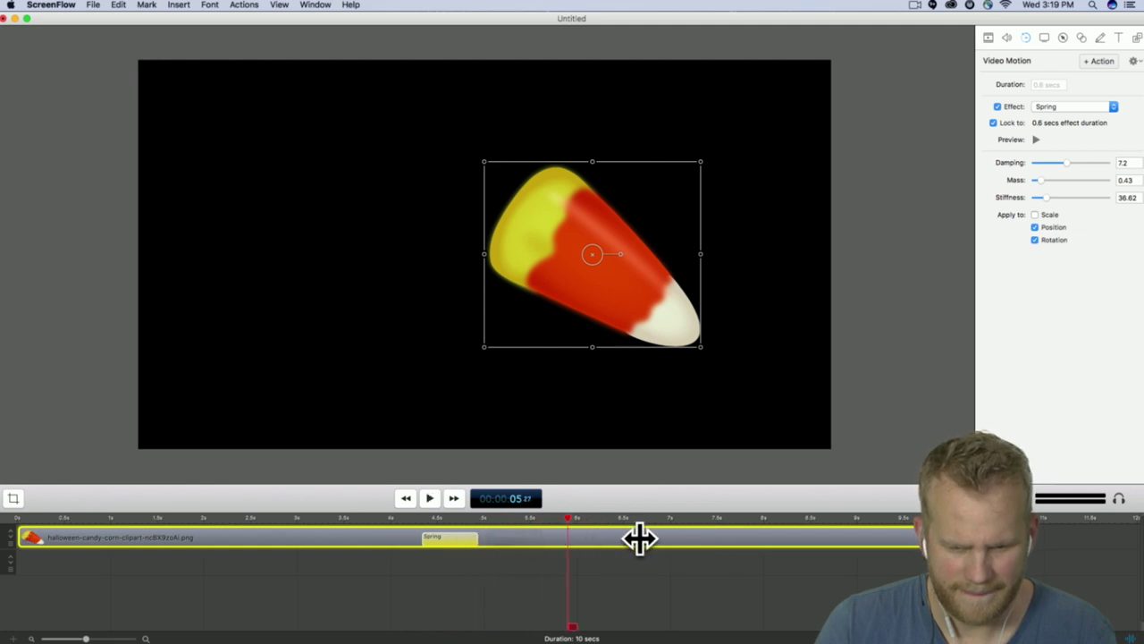
- Unlock the action from the effect duration, extend it to 2.2 seconds, and set damping 3.35, mass 2.63 and stiffness 174.24
left_click(1015, 123)
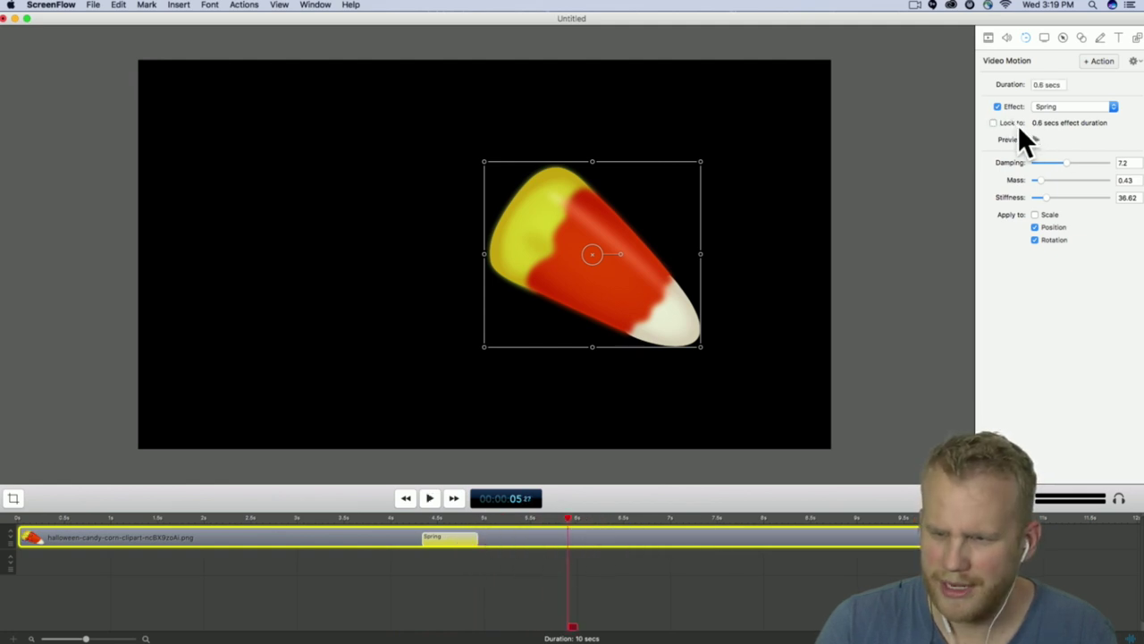
left_click_drag(472, 536, 627, 536)
left_click_drag(1073, 154, 1098, 195)
- Play the 2.2-second Spring action twice to examine the unlocked motion, and select the action
left_click(404, 517)
key("space")
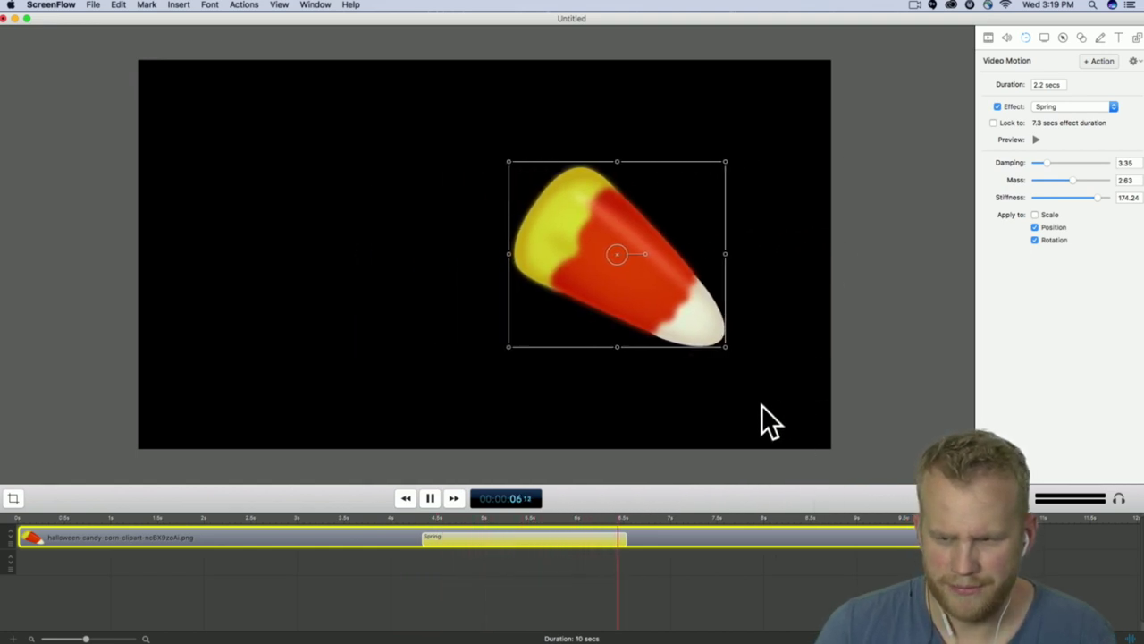
key("space")
left_click(409, 535)
key("space")
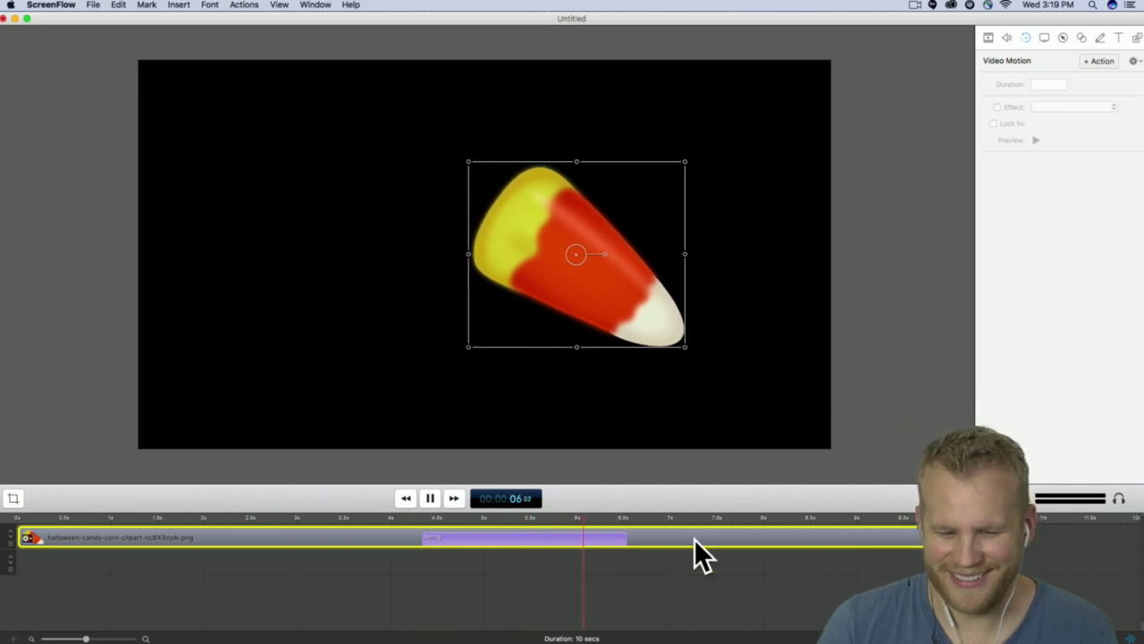
left_click(595, 538)
key("space")
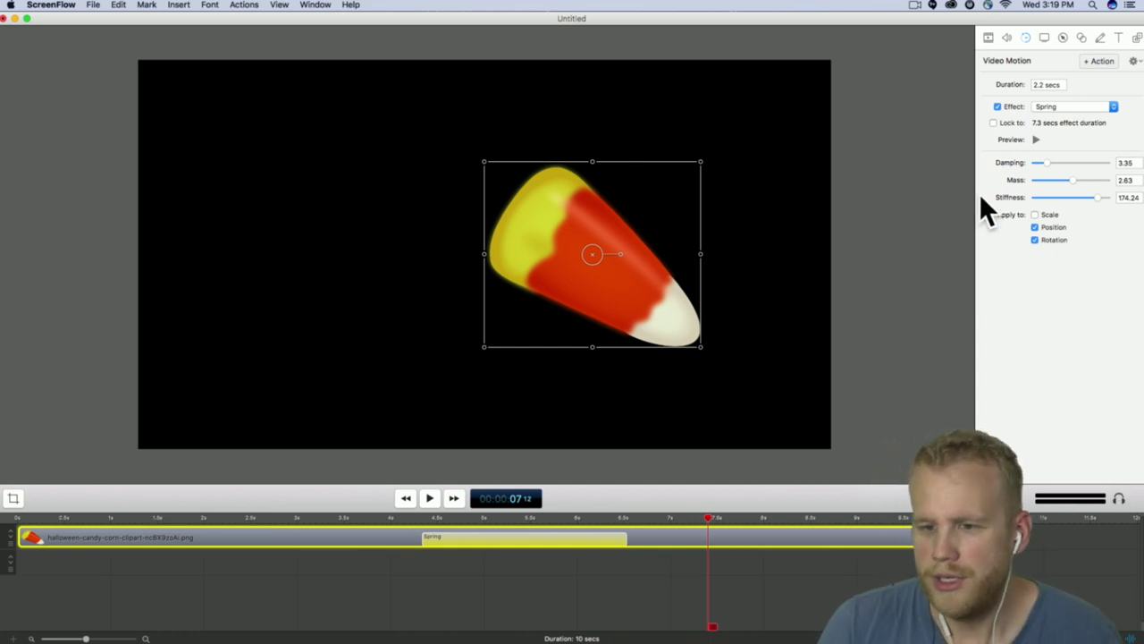
- Try the Spring damping at 12.18, 1.48, 6.09 and 1.92, playing the action to compare the motion
left_click(430, 529)
left_click_drag(1046, 162, 1090, 159)
left_click(1034, 140)
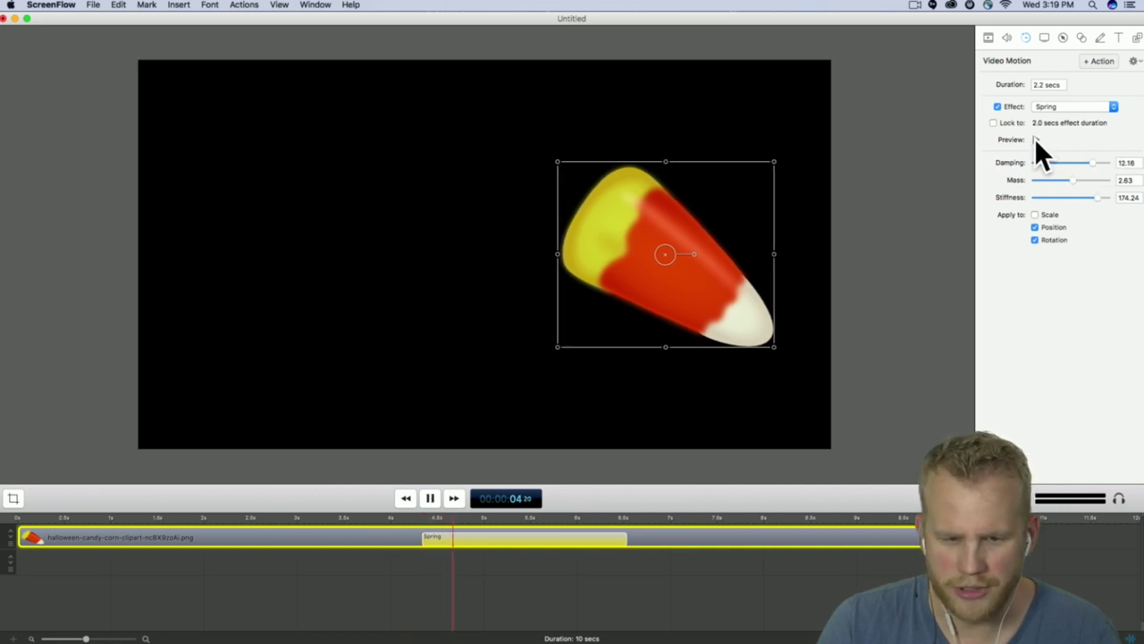
left_click_drag(1057, 163, 1040, 162)
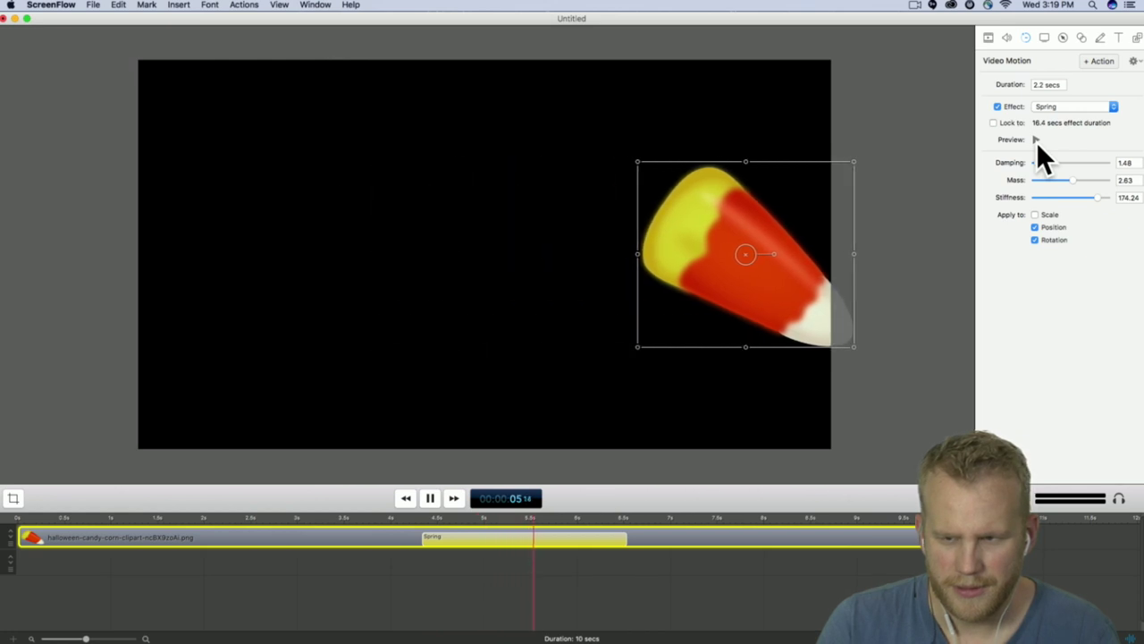
left_click_drag(1040, 163, 1062, 163)
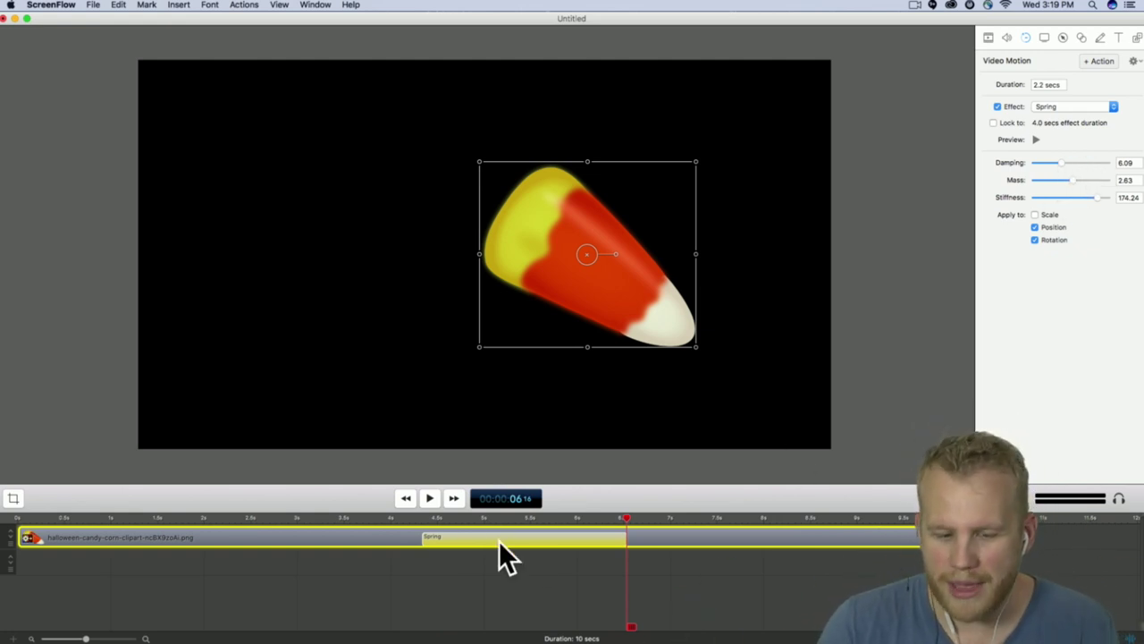
left_click(428, 518)
left_click(1040, 163)
key("space")
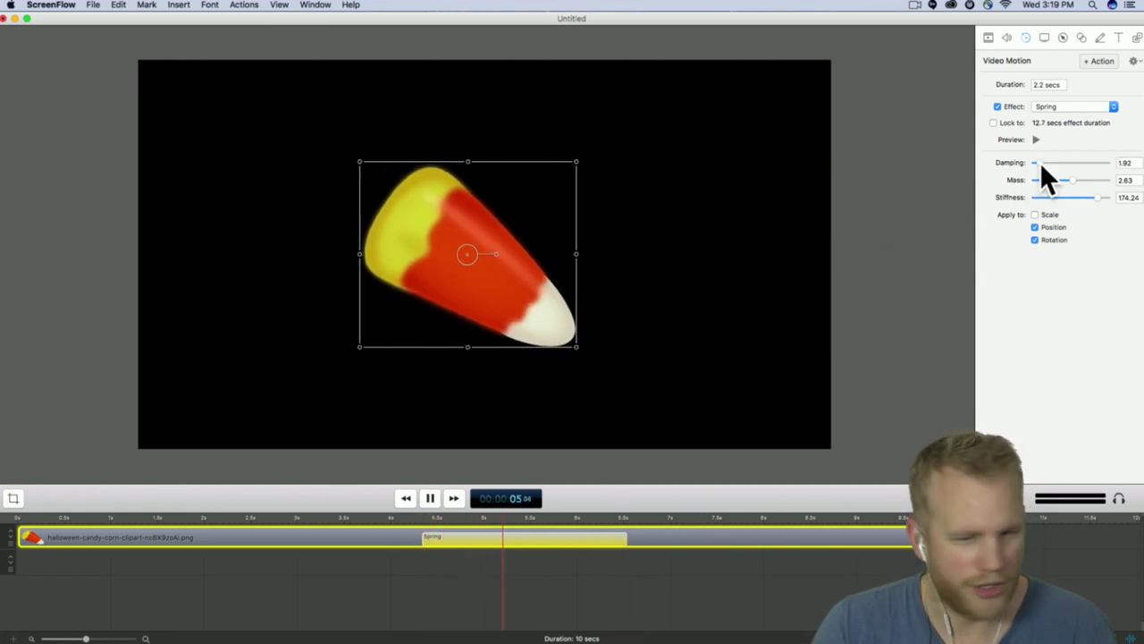
- Raise the Spring damping to 15 and play the action from just before its start
left_click_drag(1041, 163, 1099, 162)
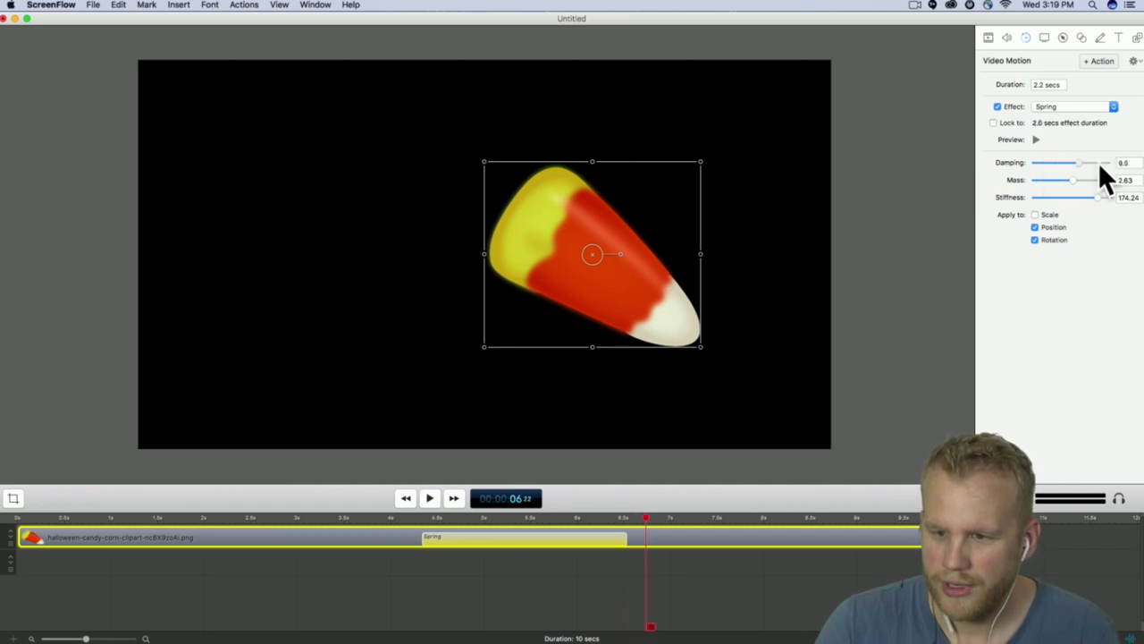
left_click(415, 539)
key("space")
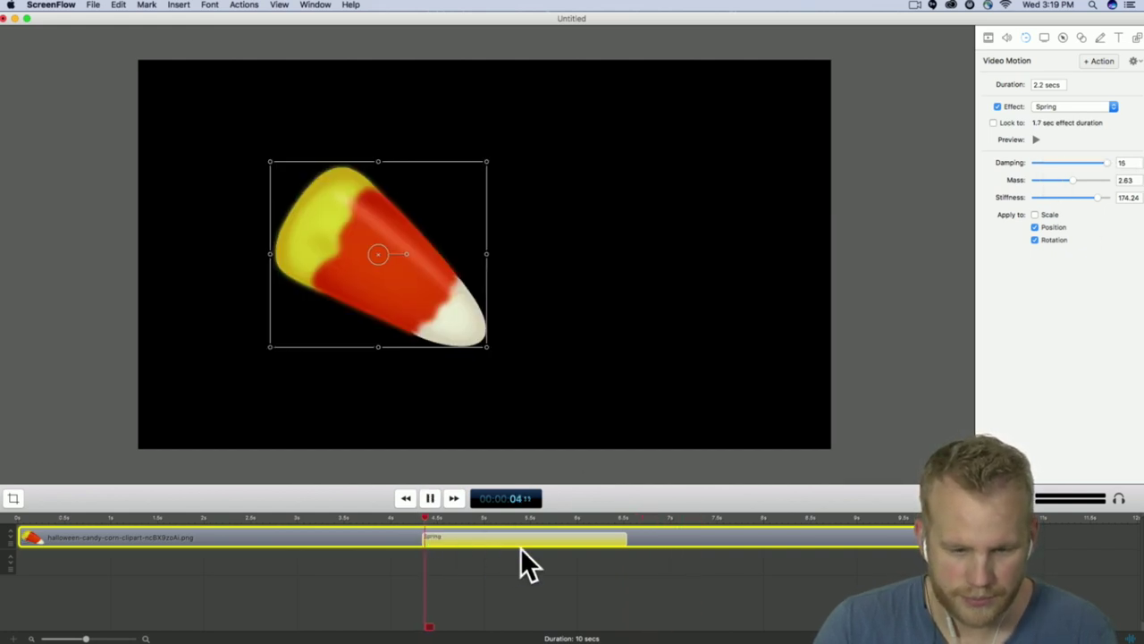
key("space")
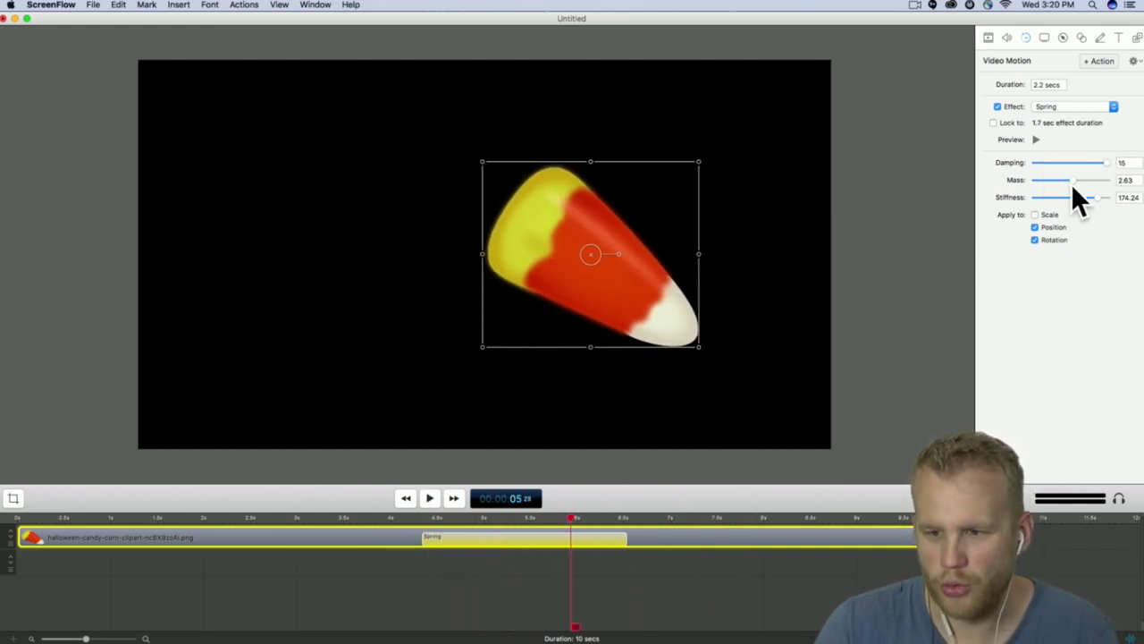
- Set the Spring damping to 5.52 and the mass to 0.5, and play the action from its start
left_click(1059, 163)
left_click_drag(1066, 181, 1044, 184)
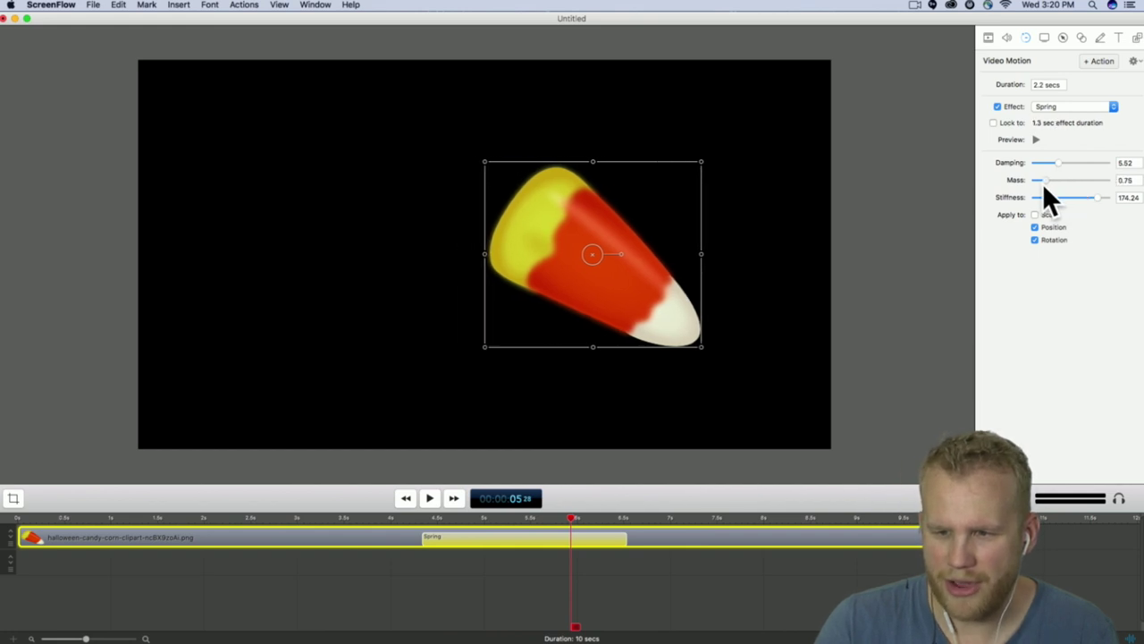
left_click(419, 516)
key("space")
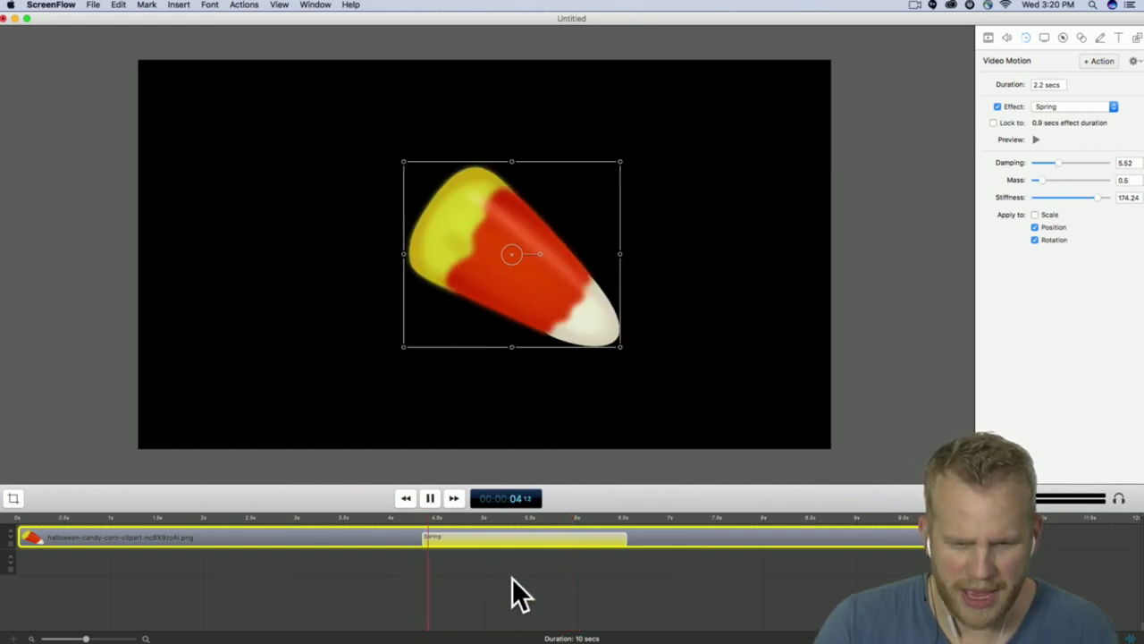
key("space")
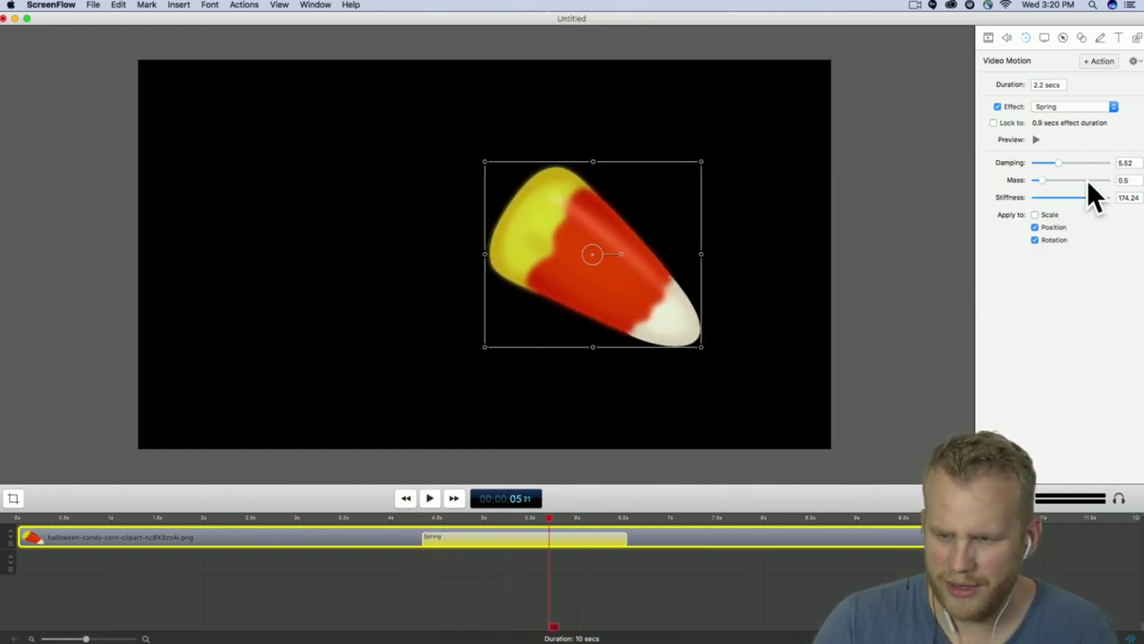
- Try a Spring mass of 4.43 and play the action from just before its start
left_click_drag(1089, 180, 1098, 179)
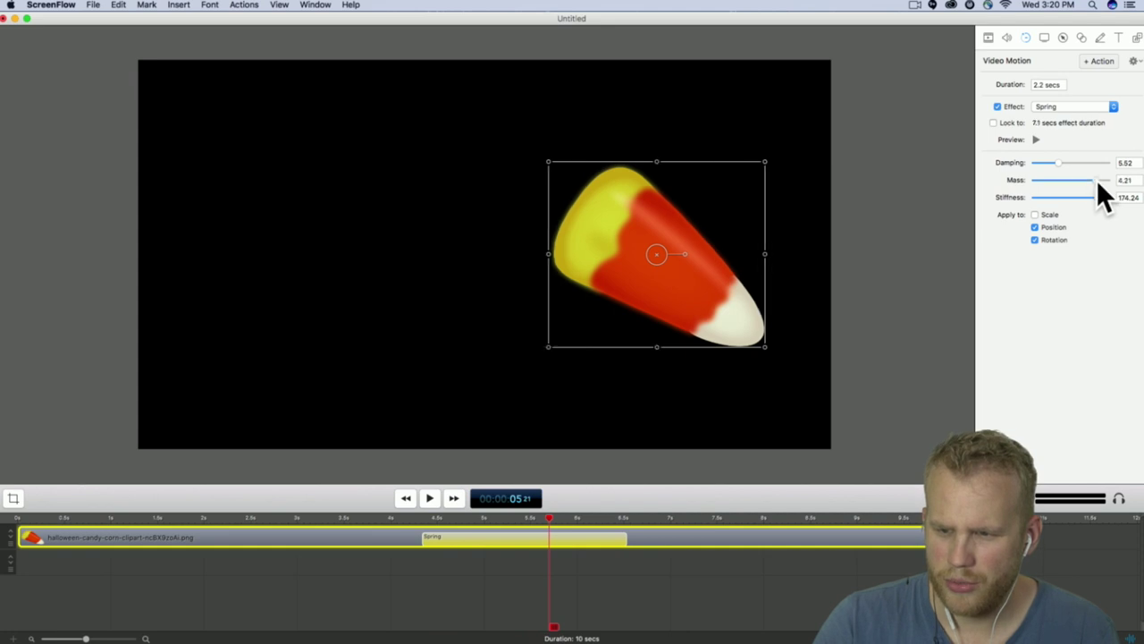
key("space")
left_click(398, 516)
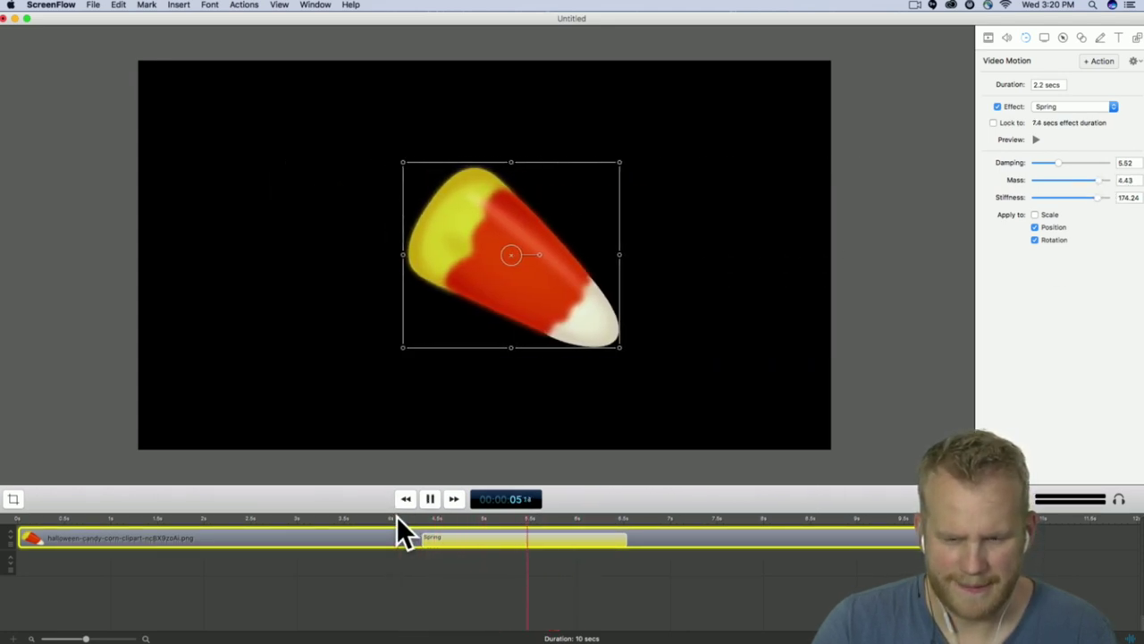
key("space")
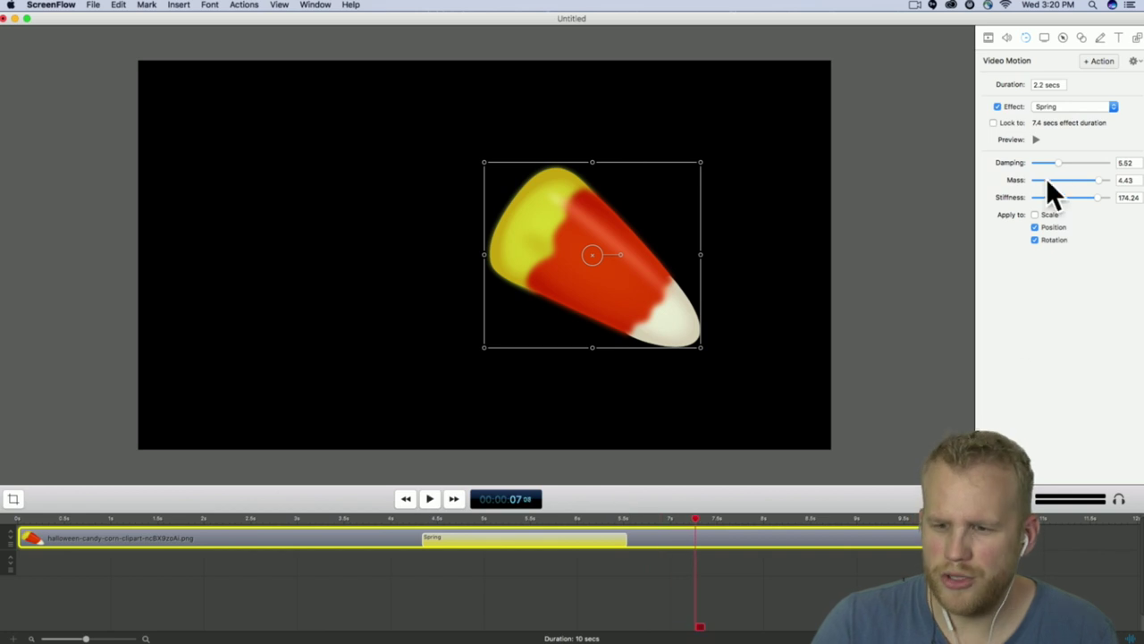
- Try a Spring mass of 0.12, playing the action twice to examine the motion, and reselect the action
left_click_drag(1044, 179, 1037, 179)
left_click(410, 522)
key("space")
key("space")
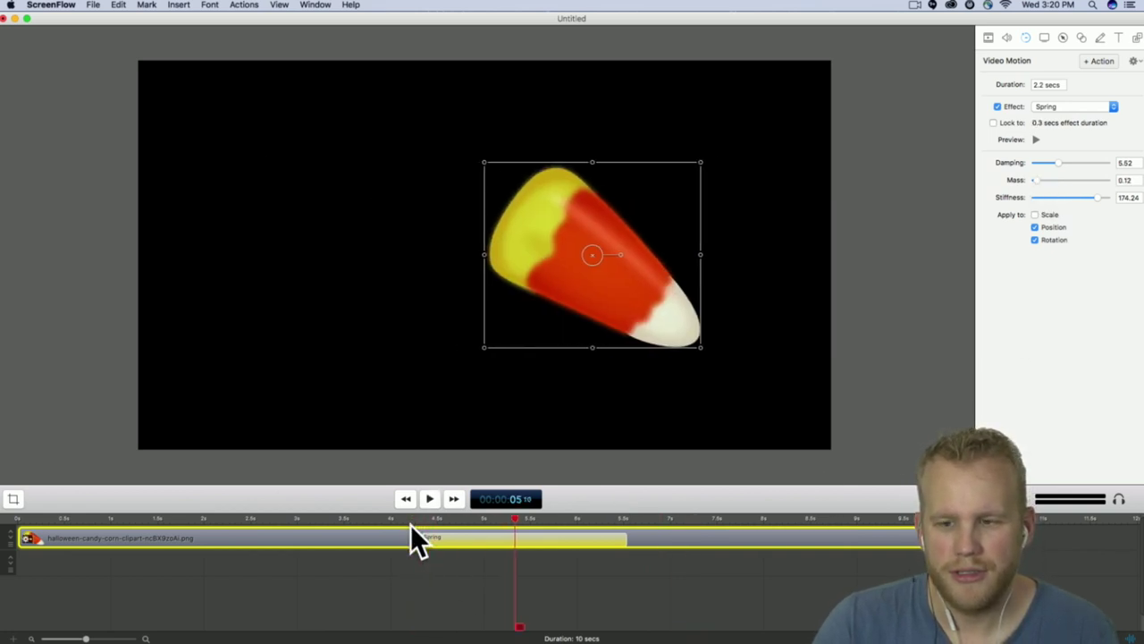
left_click(410, 524)
left_click(415, 518)
key("space")
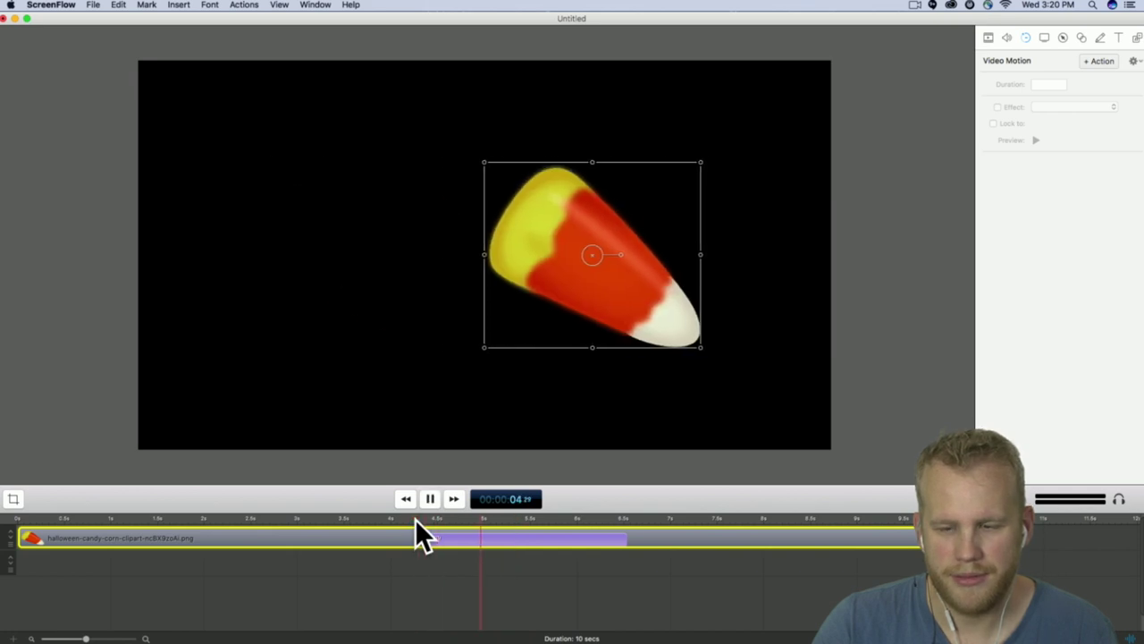
key("space")
left_click(477, 527)
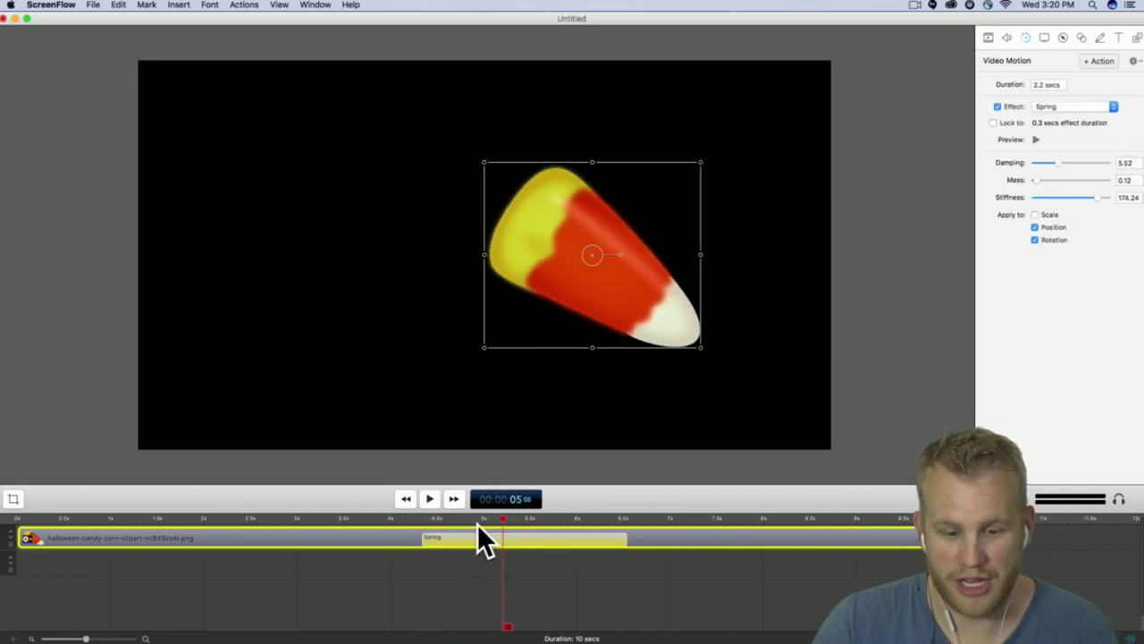
- Try a Spring mass of 0.8 and play the action to compare the bounce
left_click(1047, 178)
left_click(404, 520)
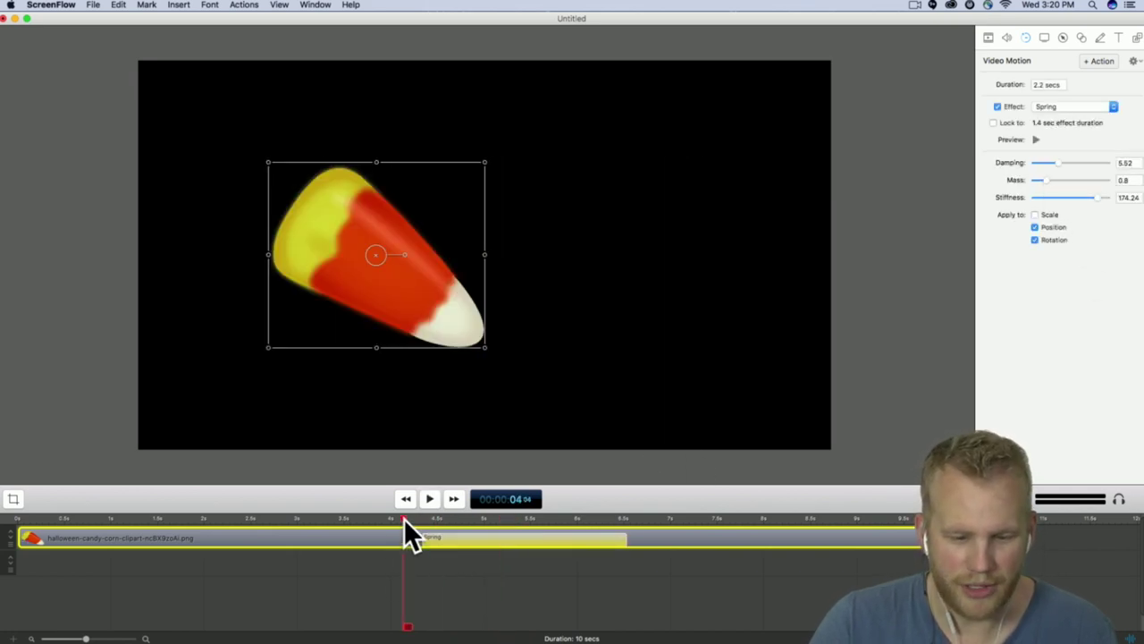
key("space")
key("space")
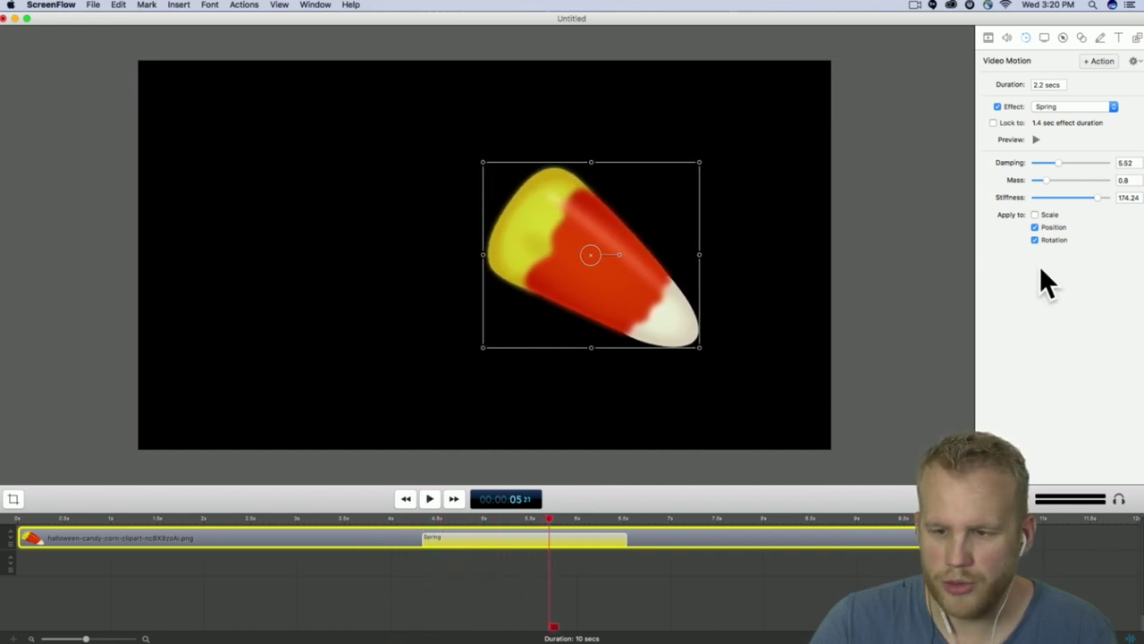
- Raise the Spring mass to 4.73, play the action, and return to its start with the action selected
left_click(1096, 178)
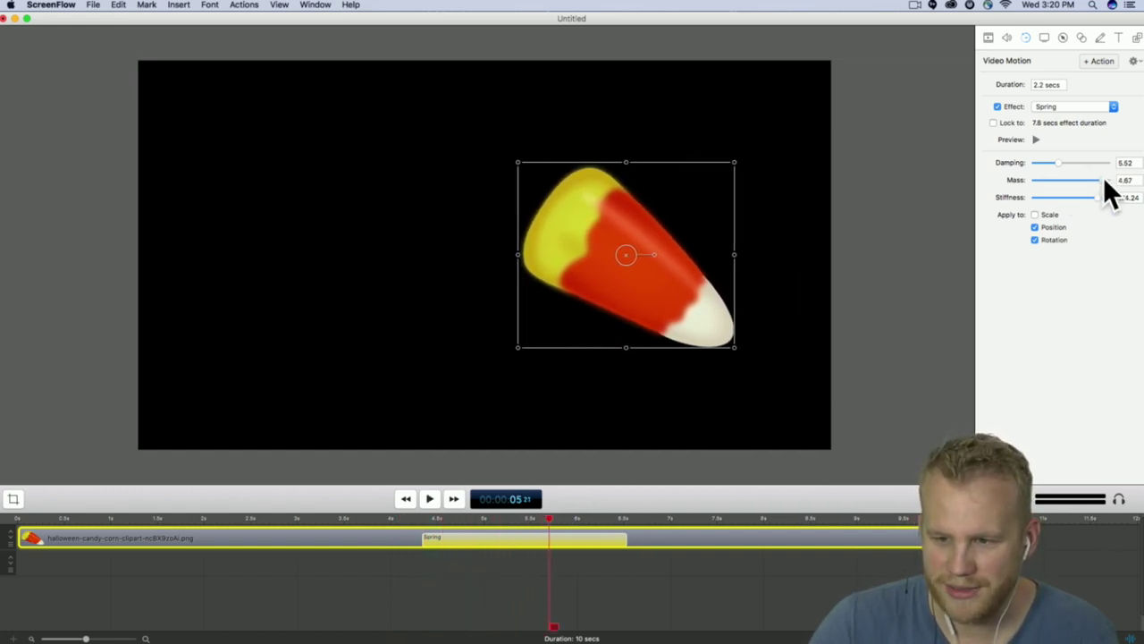
left_click(429, 538)
key("space")
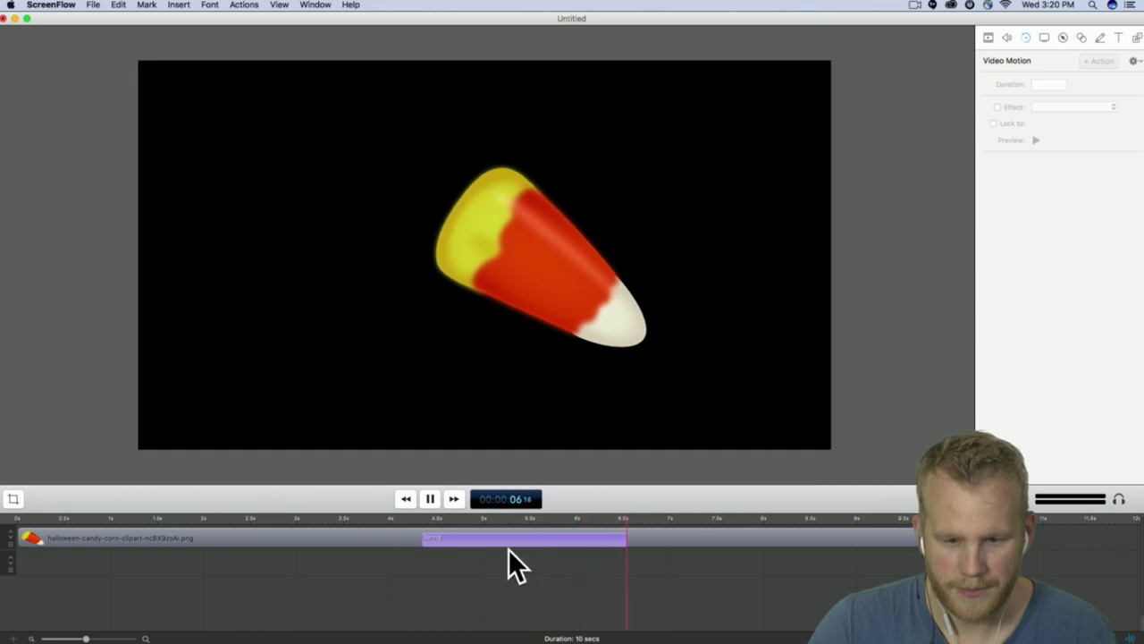
left_click(405, 521)
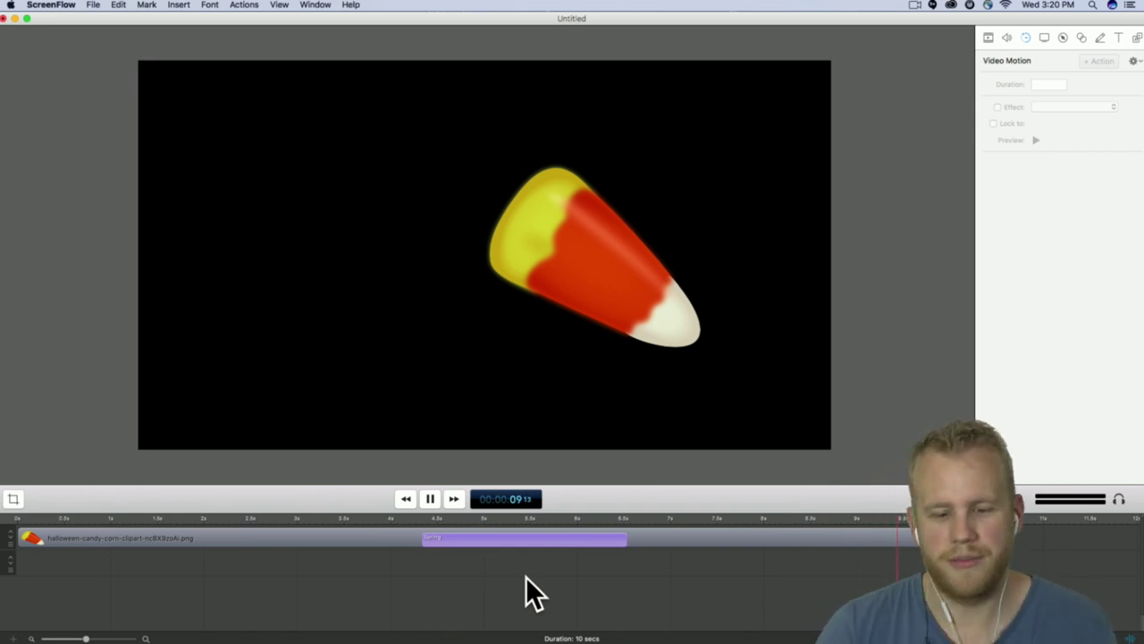
left_click(421, 521)
left_click(502, 539)
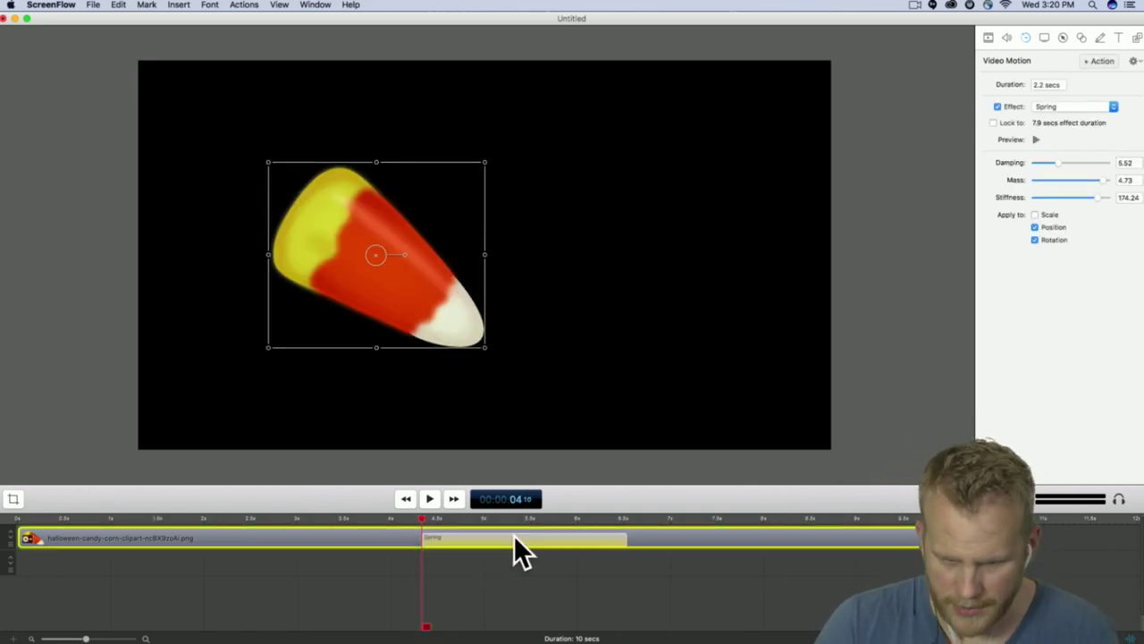
- Try the Spring stiffness at 20.76 and 166.07, playing the action with each value, and reselect the action
left_click_drag(1047, 196, 1040, 198)
key("space")
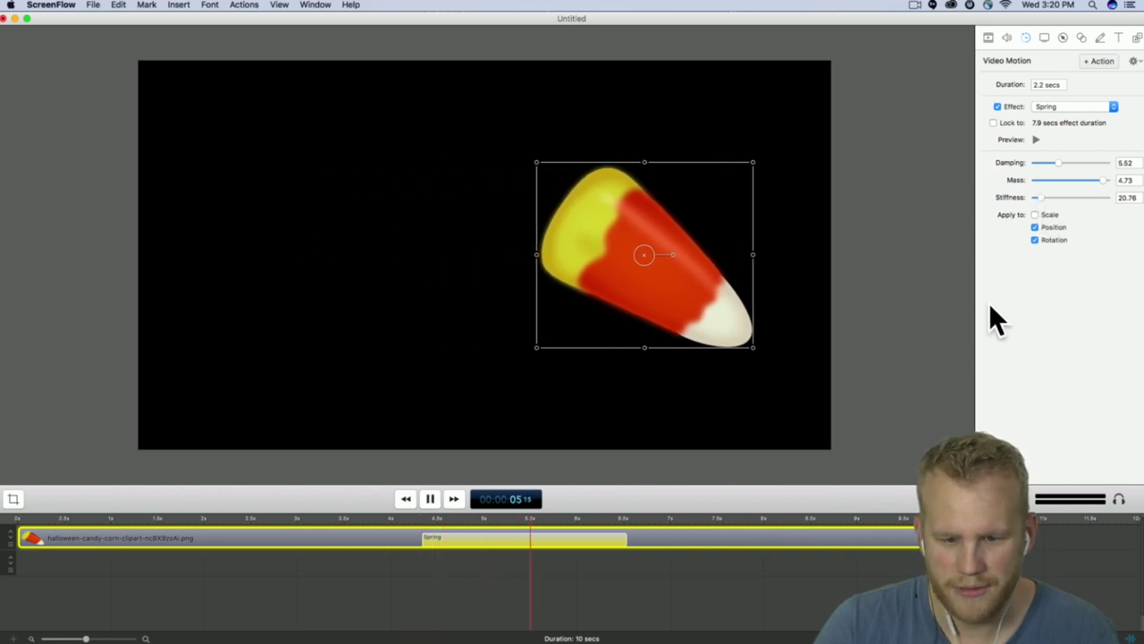
key("space")
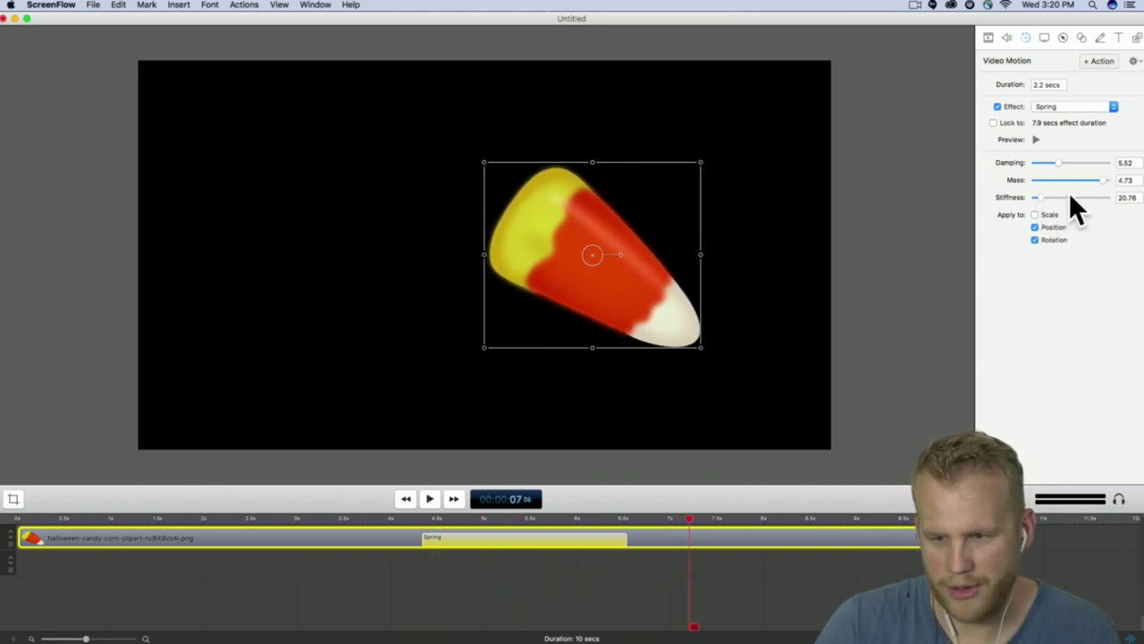
left_click(426, 525)
key("space")
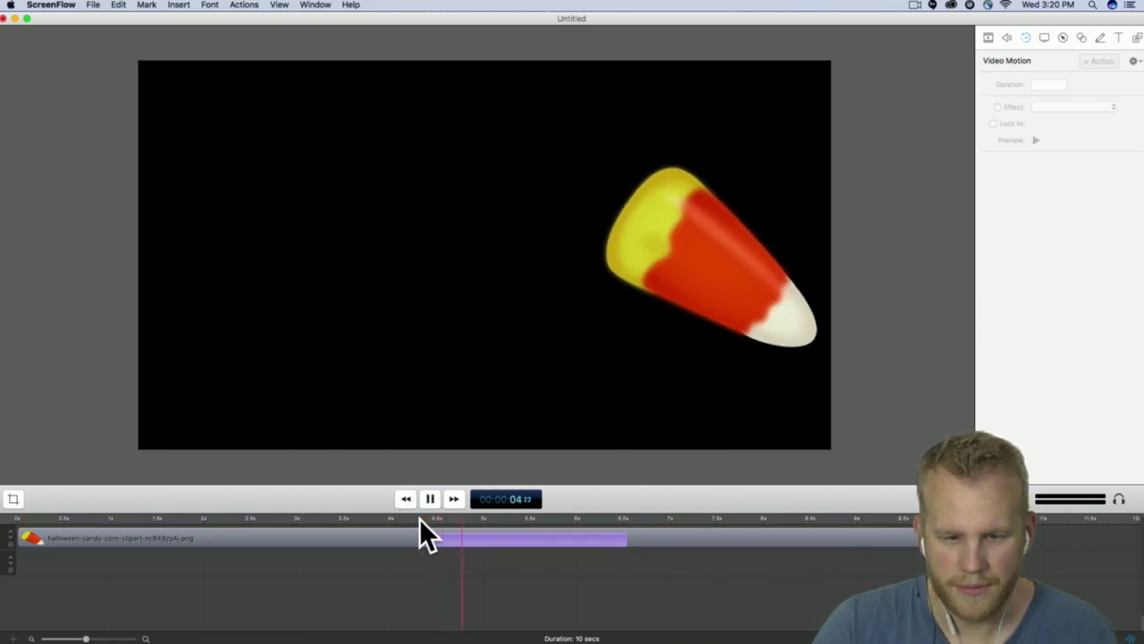
left_click(569, 541)
left_click(569, 540)
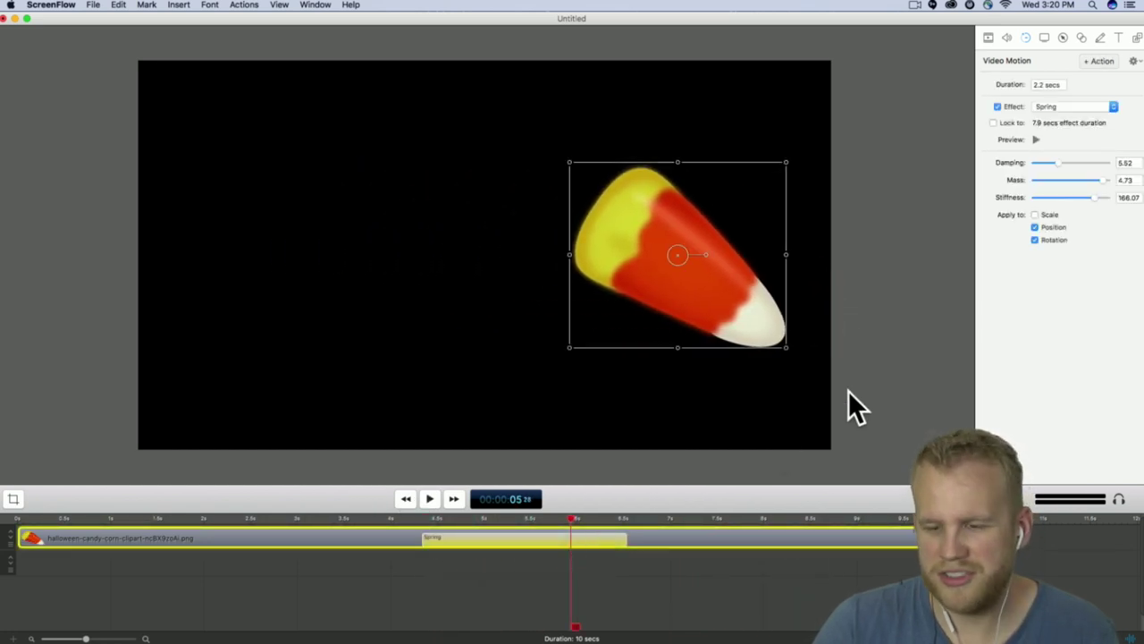
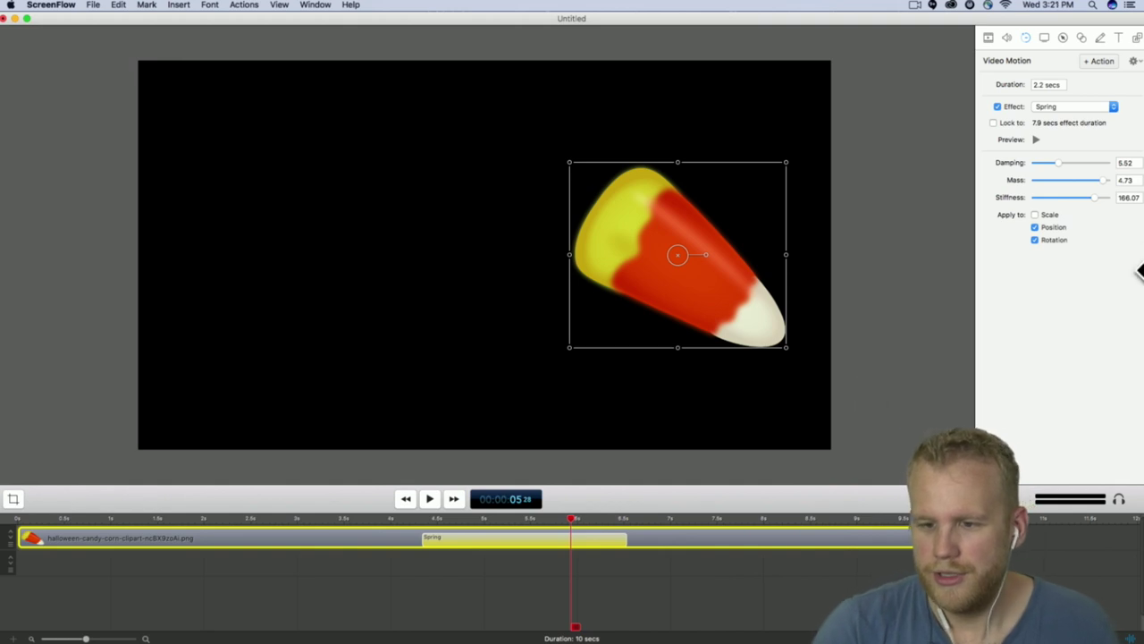
- Try the Spring stiffness at 194.33 and 19.12, playing the action from its start with each value
left_click_drag(1095, 197, 1109, 214)
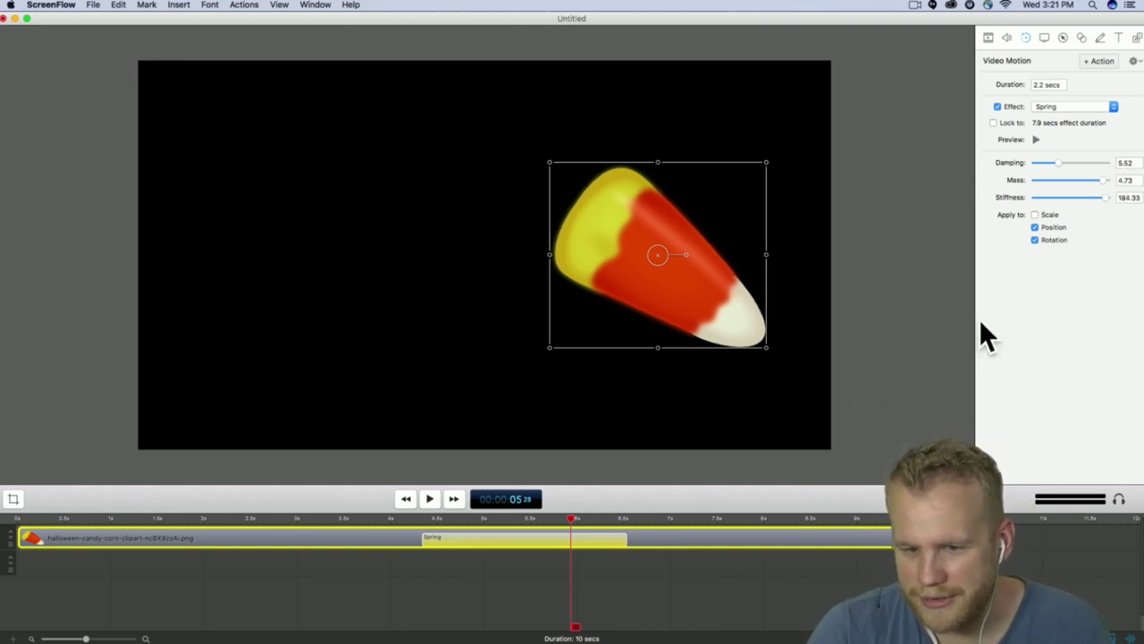
left_click(422, 518)
key("space")
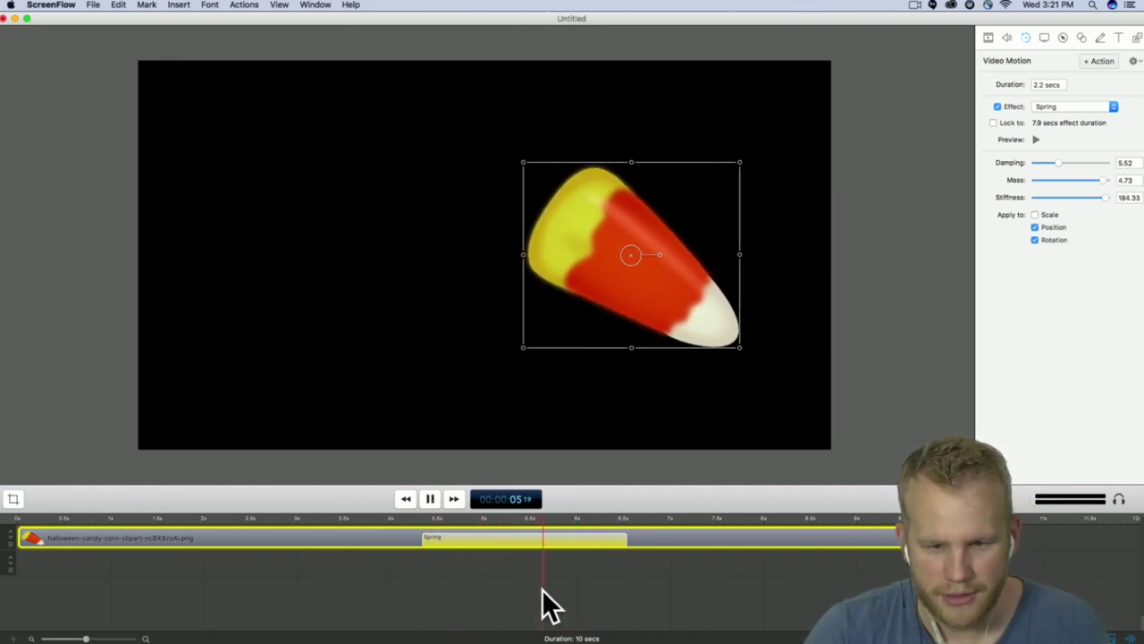
key("space")
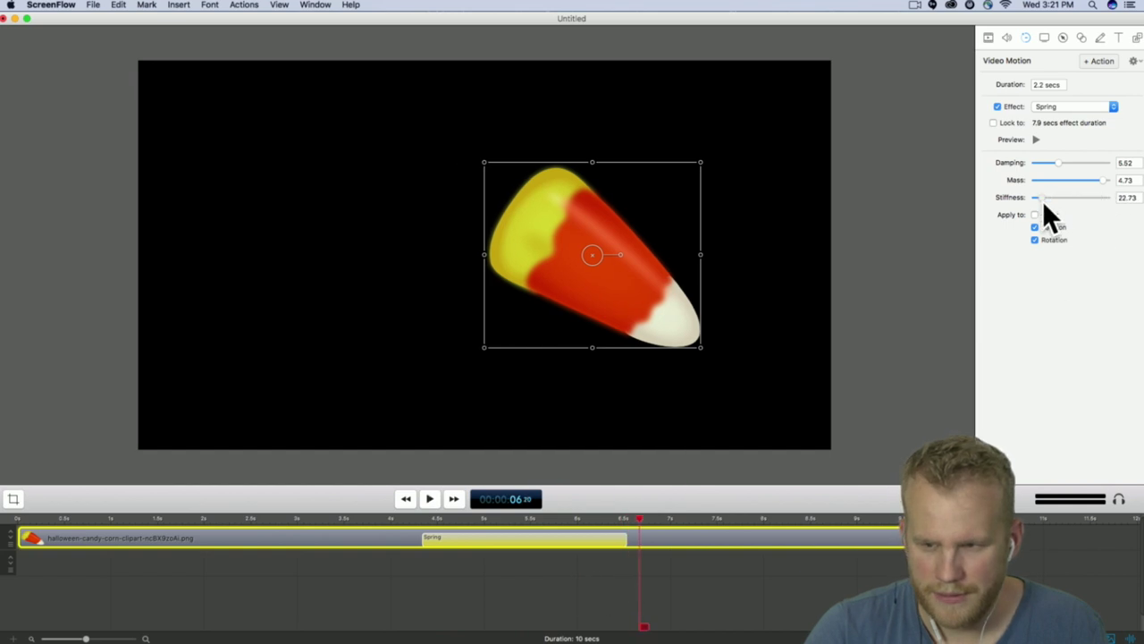
left_click(422, 519)
key("space")
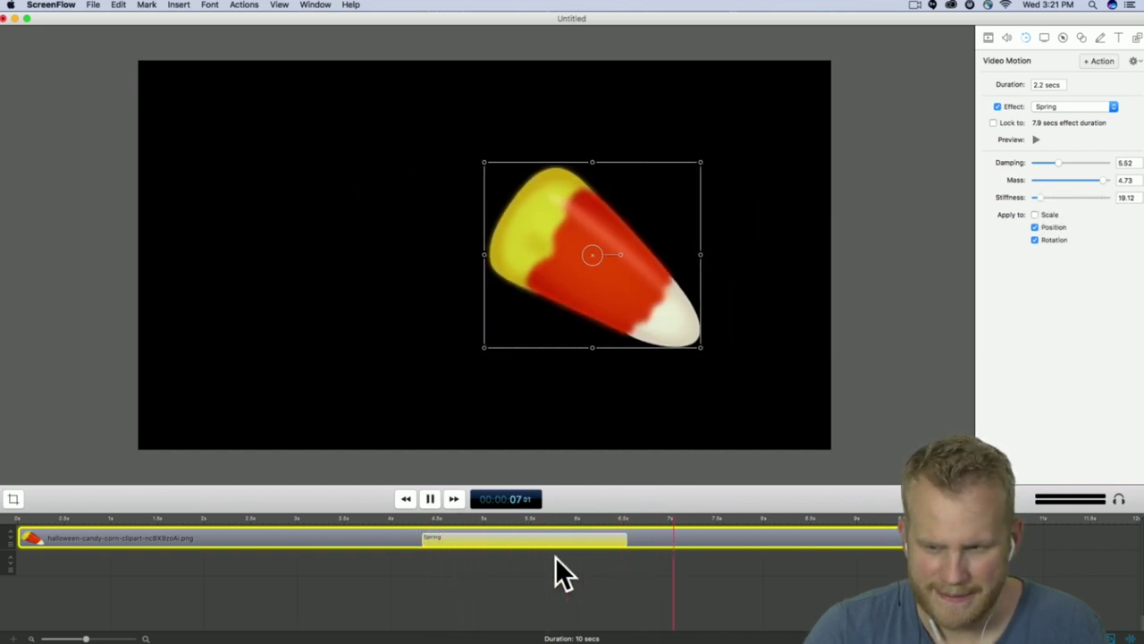
key("space")
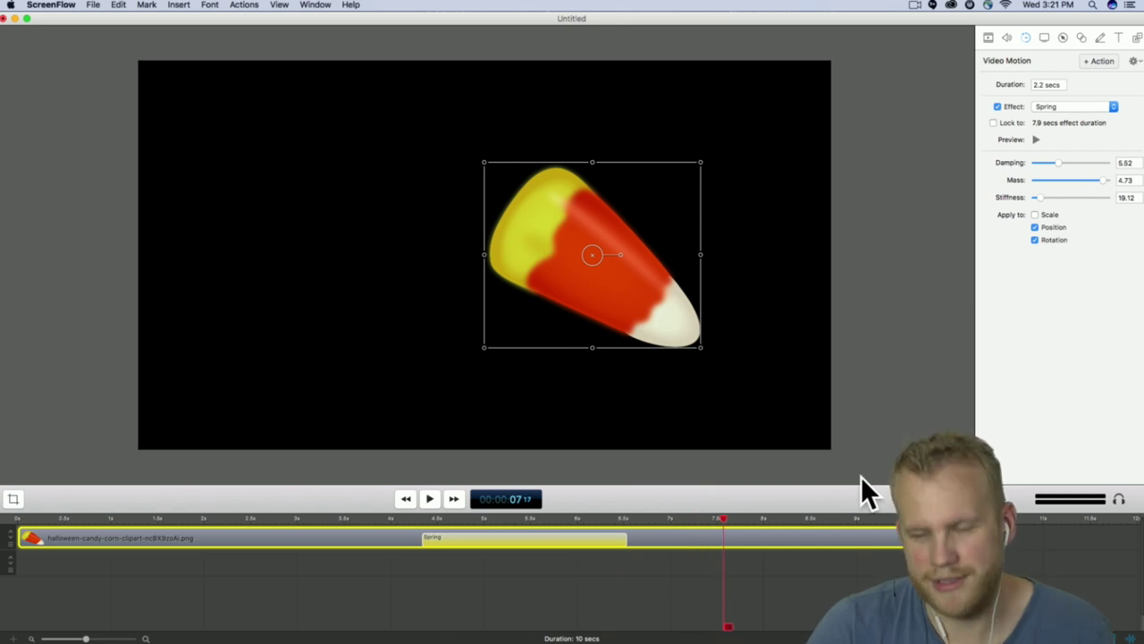
- Play the action with the stiffness near its minimum, and again with the stiffness raised to 192.7
left_click_drag(1041, 196, 1036, 197)
left_click(424, 517)
key("space")
left_click(1105, 197)
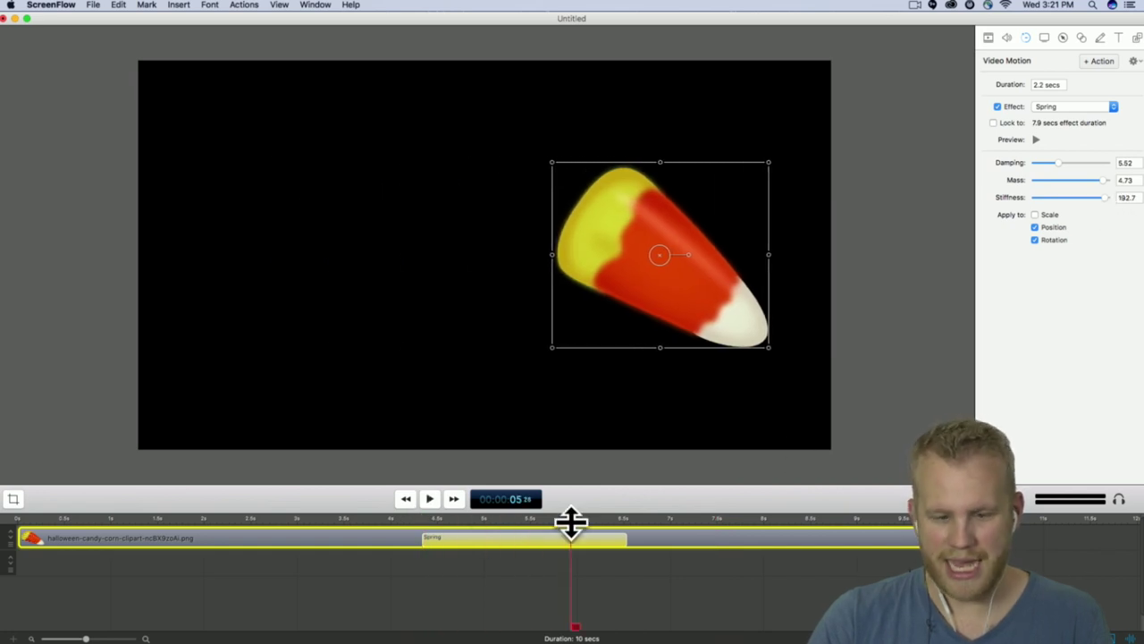
left_click(417, 517)
key("space")
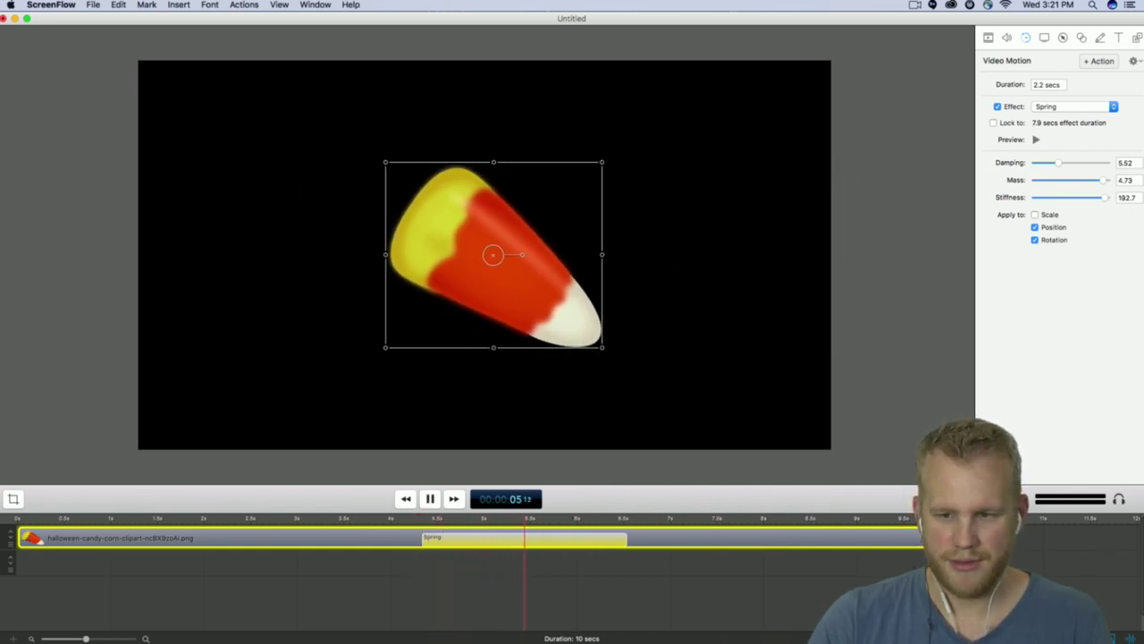
key("space")
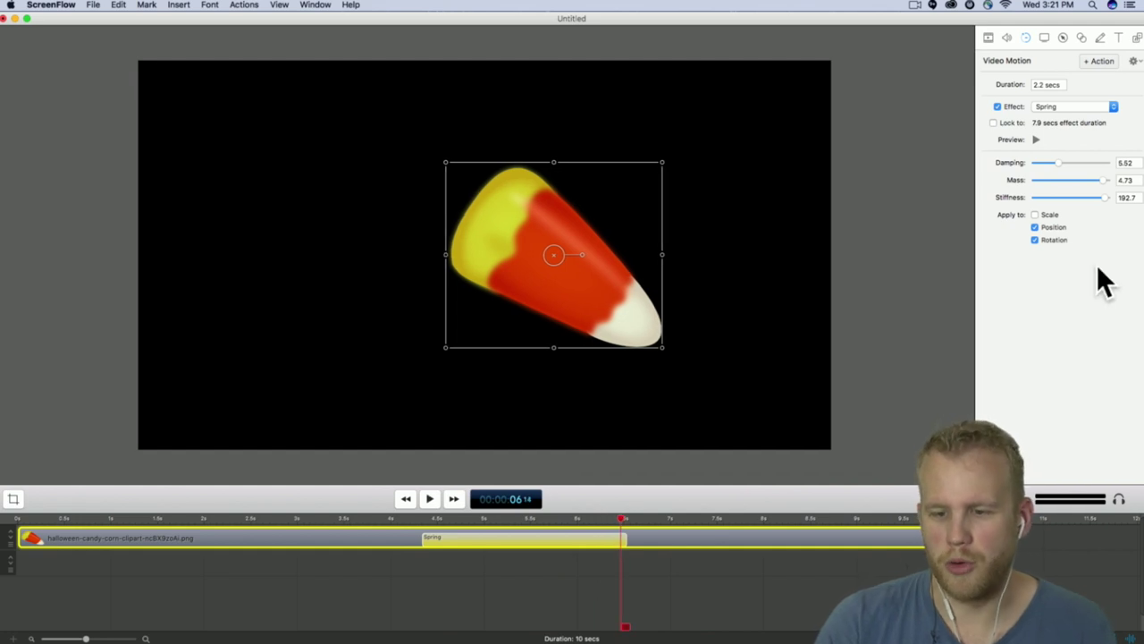
- Try applying the Spring effect to scale, and turn it off for scale, position and rotation
left_click(1036, 215)
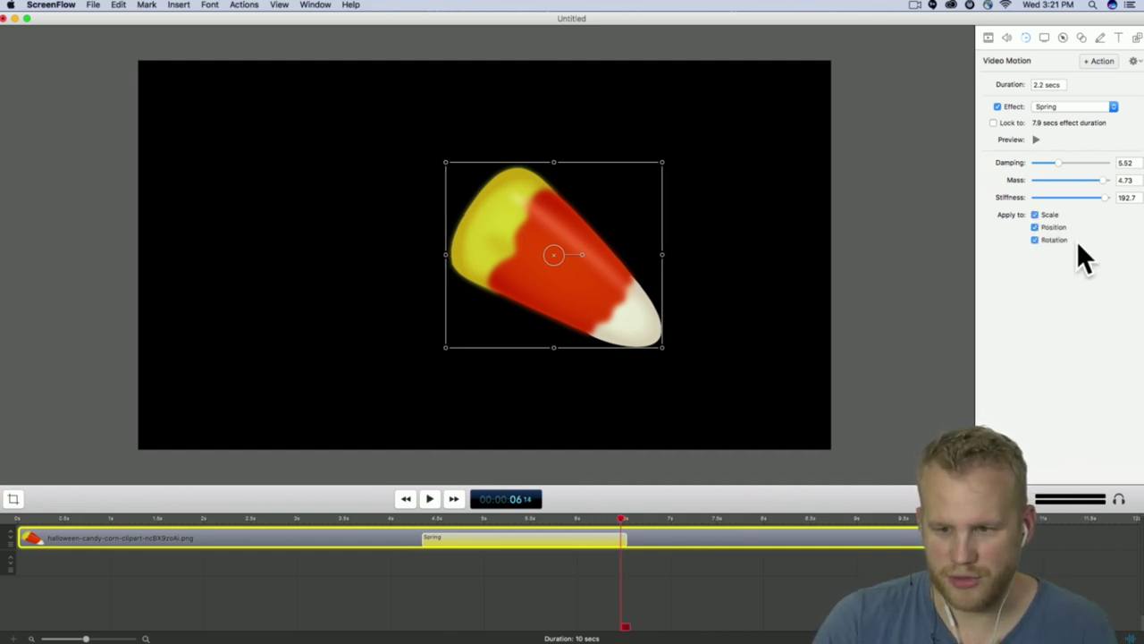
left_click(1035, 240)
left_click(1035, 214)
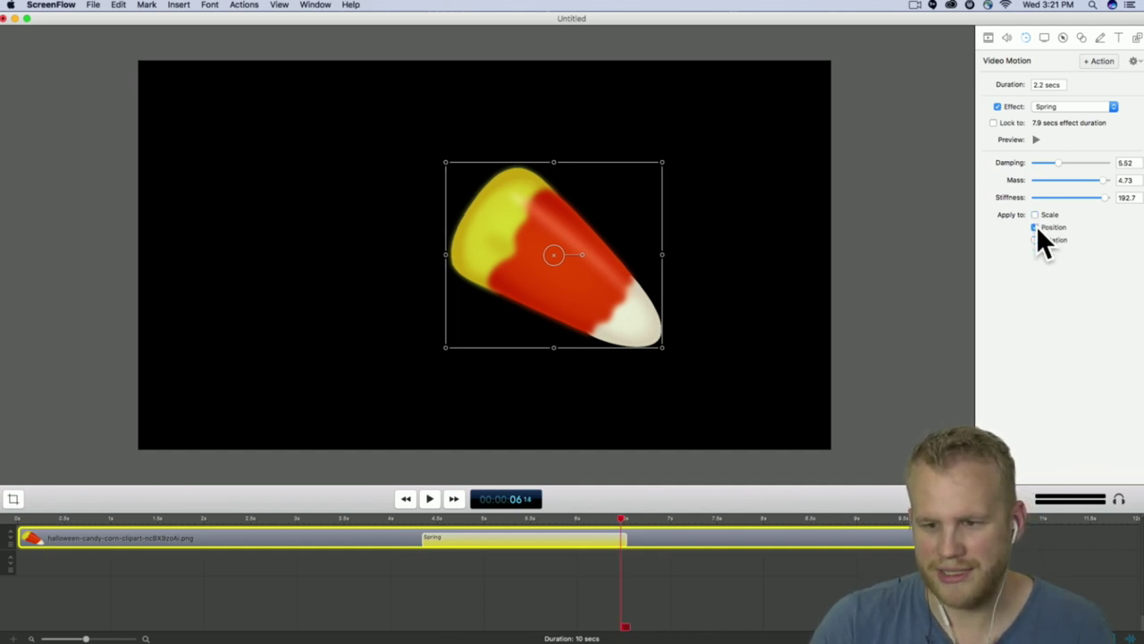
left_click(1035, 227)
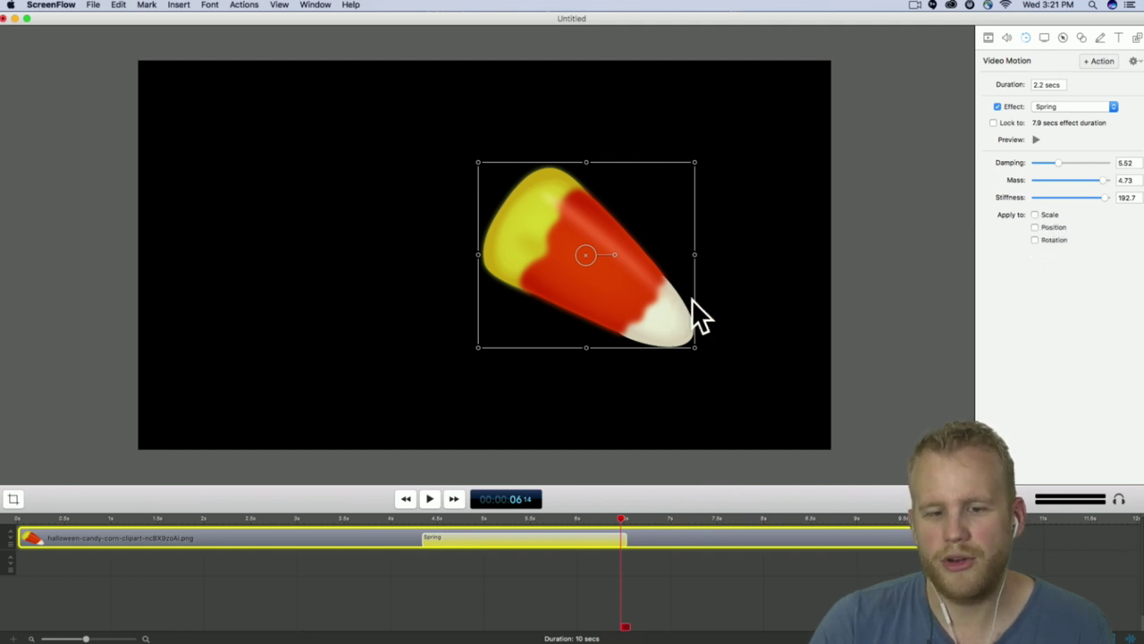
- Move the candy corn to the canvas centre at both the end and the start of the Spring action
left_click_drag(701, 315, 604, 286)
left_click_drag(537, 236, 497, 232)
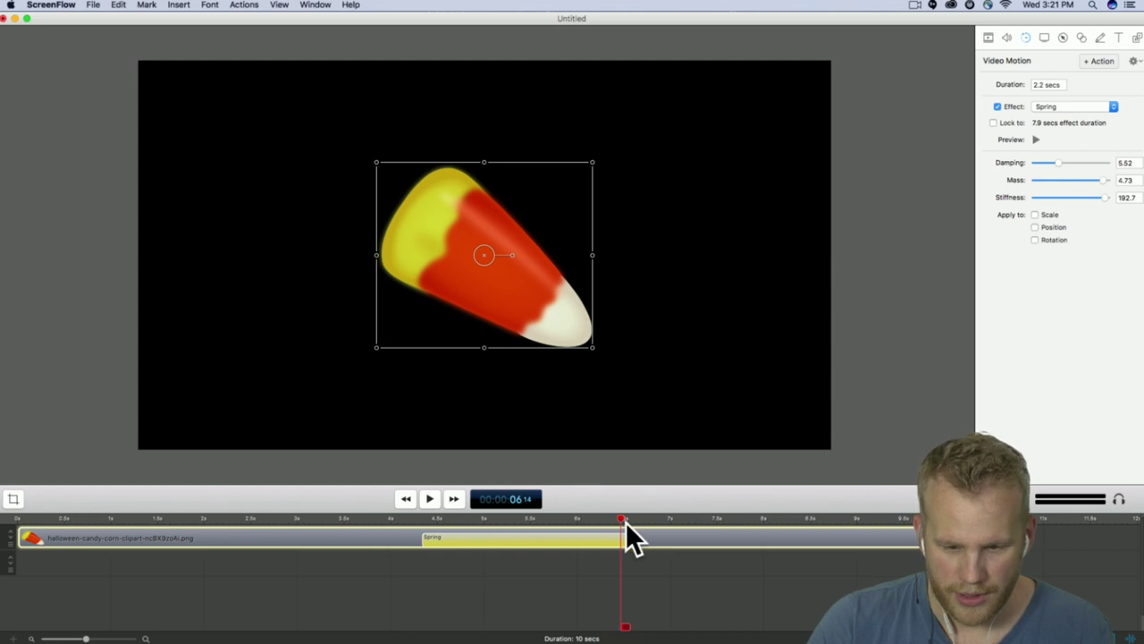
left_click_drag(625, 522, 627, 518)
left_click_drag(527, 258, 520, 259)
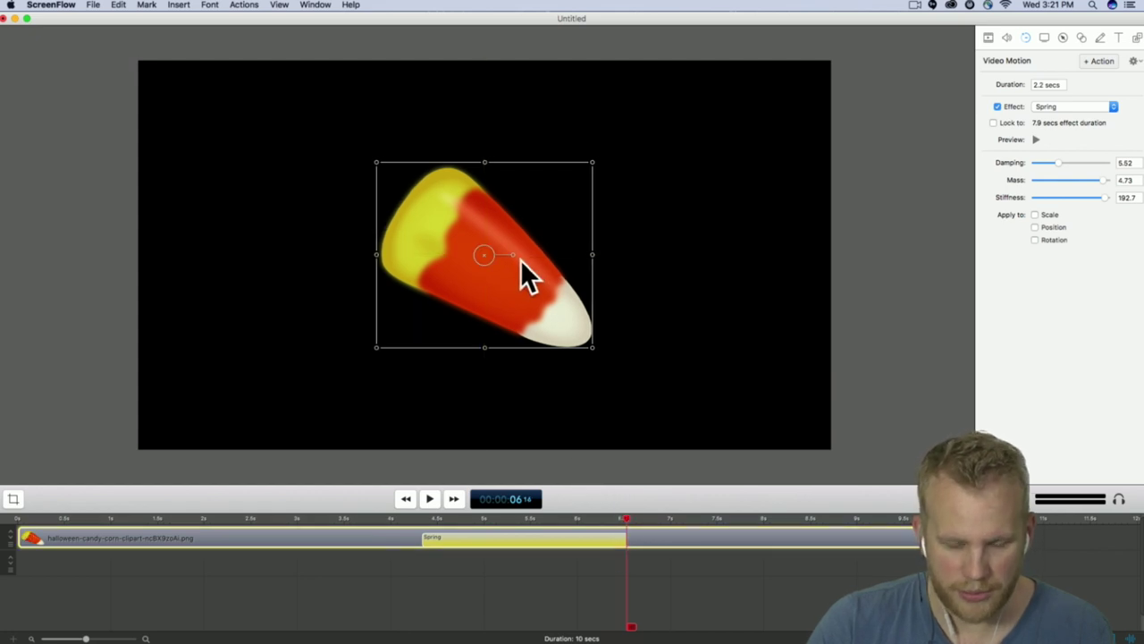
left_click(423, 517)
left_click_drag(332, 304, 545, 302)
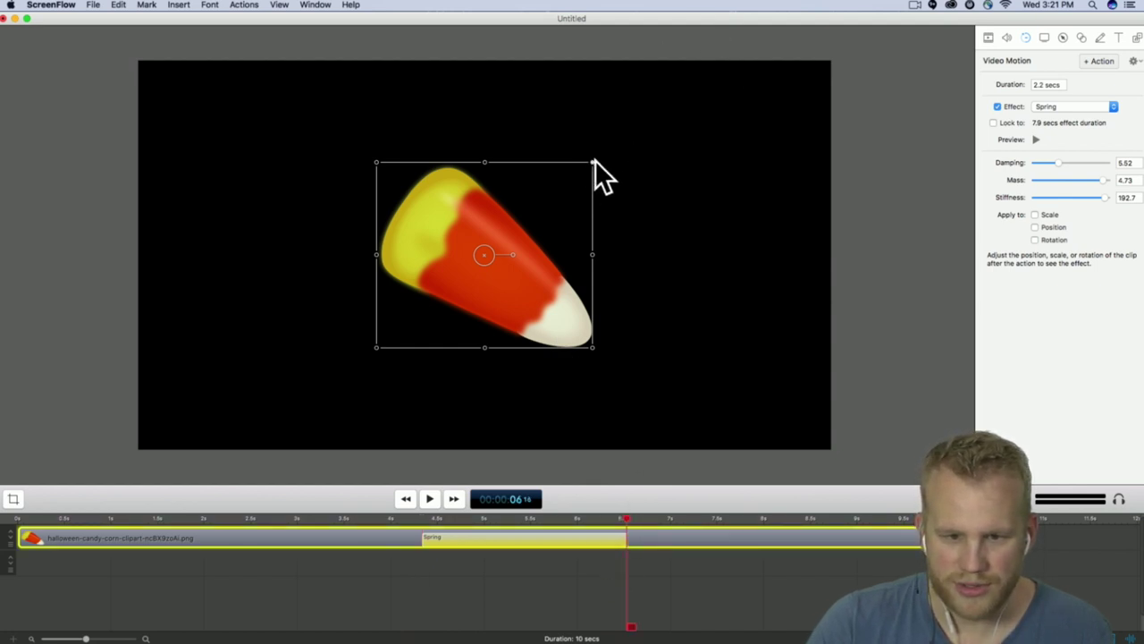
- Enlarge the candy corn to nearly twice its size at the end of the Spring action, keeping it centred
left_click_drag(594, 163, 806, 46)
left_click_drag(656, 176, 560, 252)
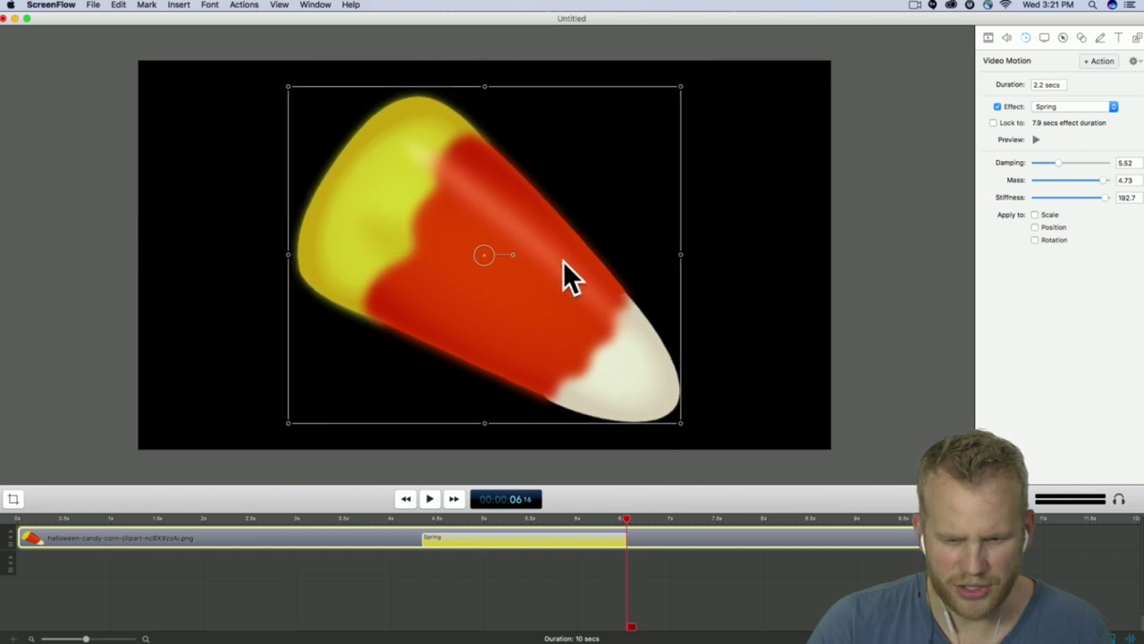
- Apply the Spring effect to scale and position, and play the action
left_click(1034, 215)
left_click(1034, 227)
left_click(423, 517)
key("space")
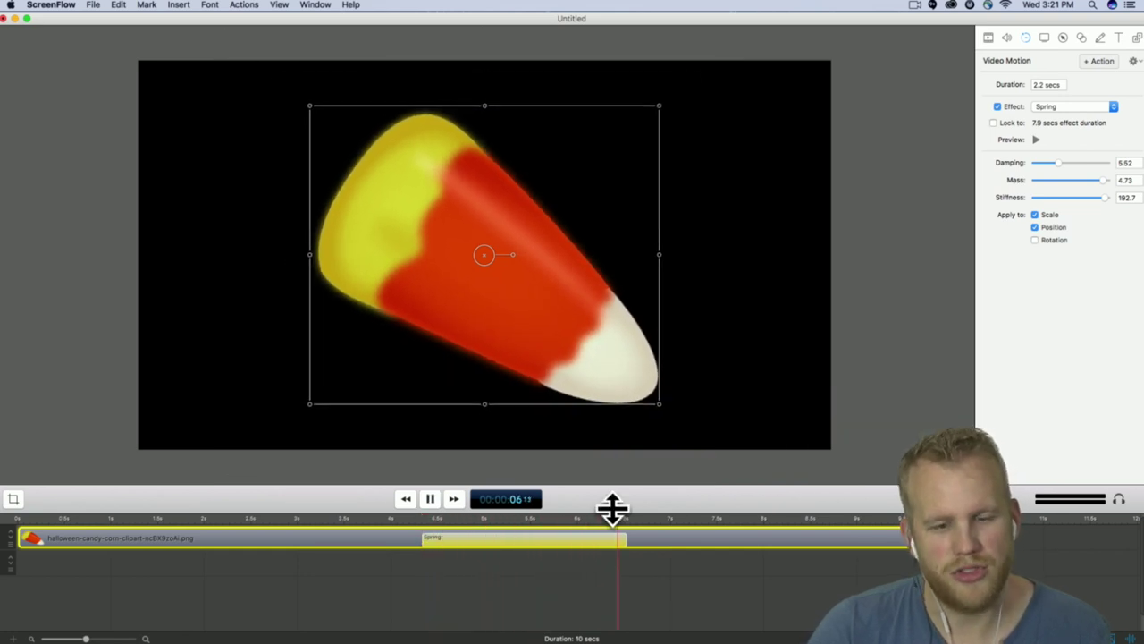
key("space")
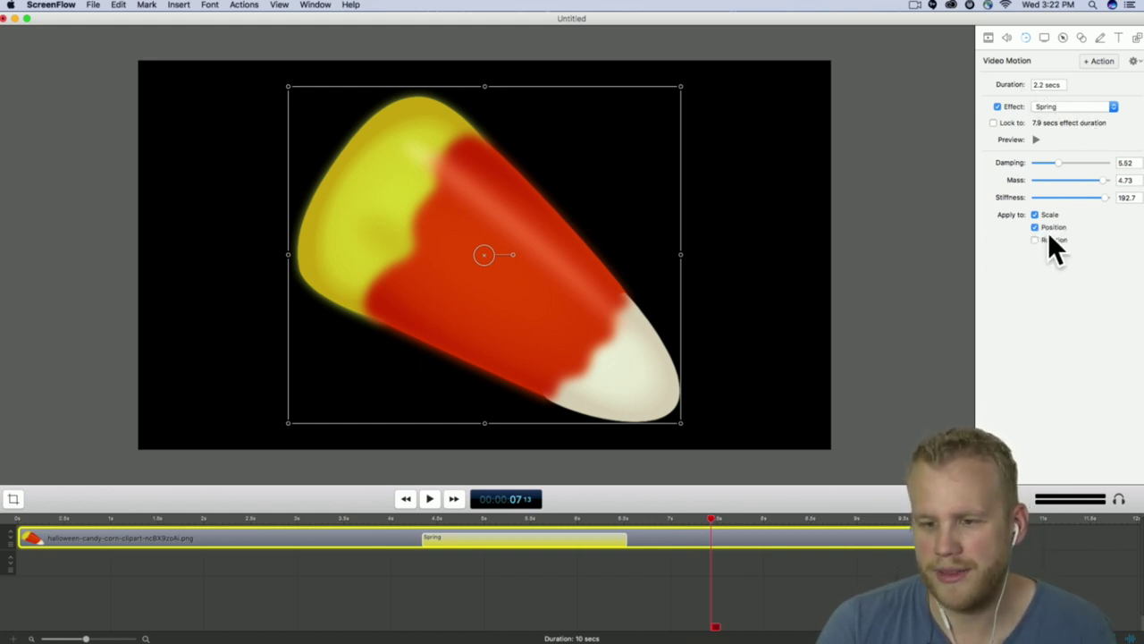
- Play the Spring action with scale, position and rotation all turned off
left_click(427, 522)
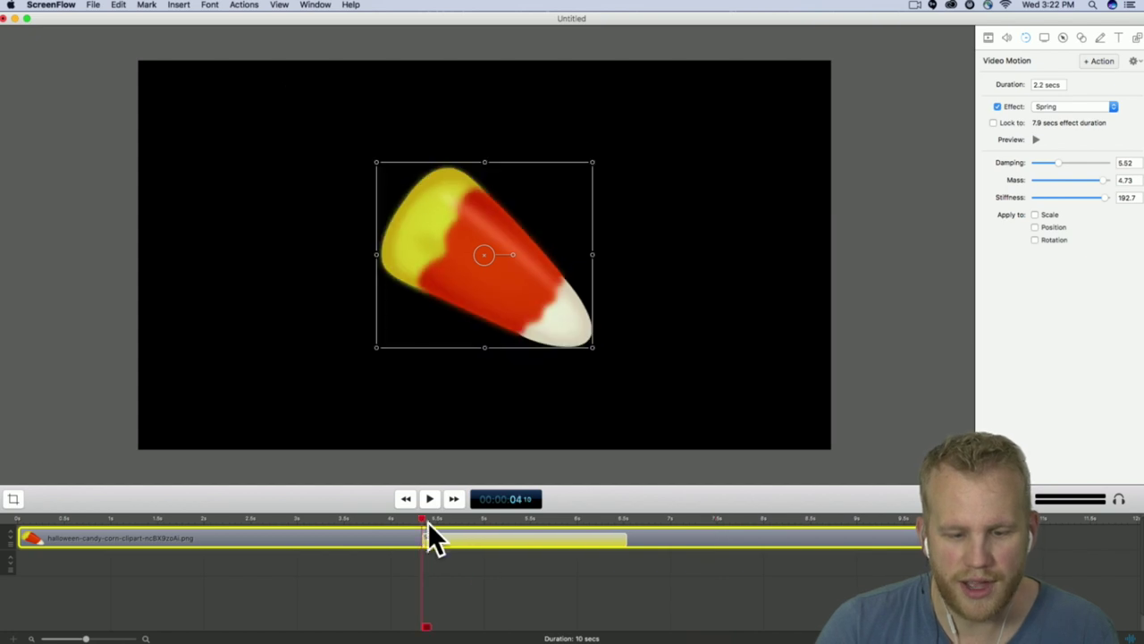
key("space")
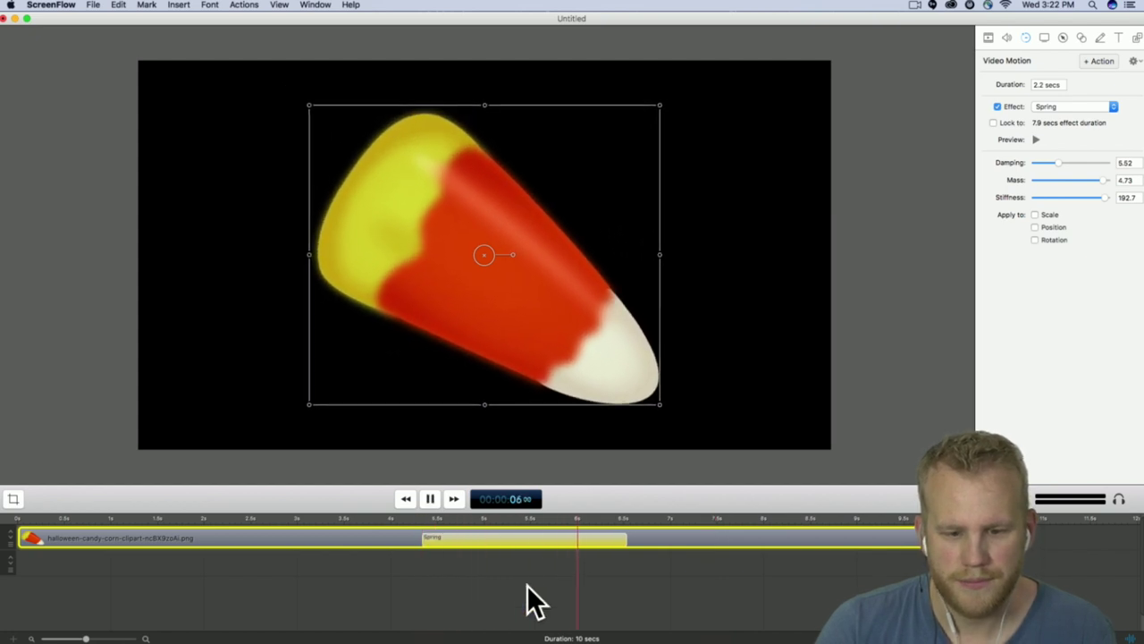
key("space")
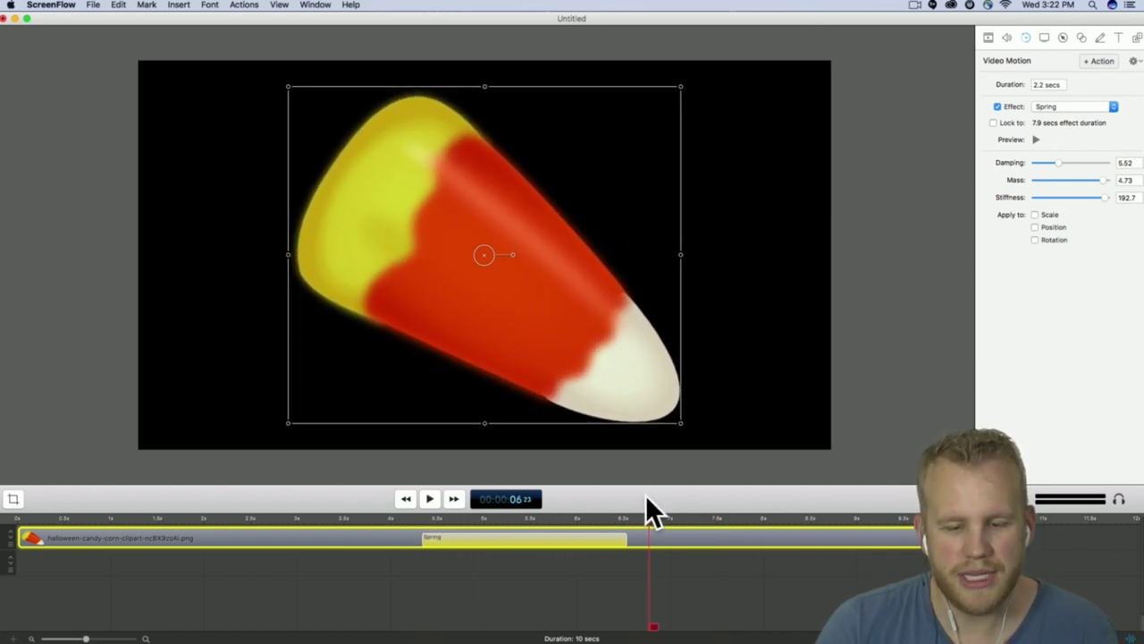
- Apply the Spring effect to rotation only, and play the action
left_click(1035, 240)
left_click(424, 520)
key("space")
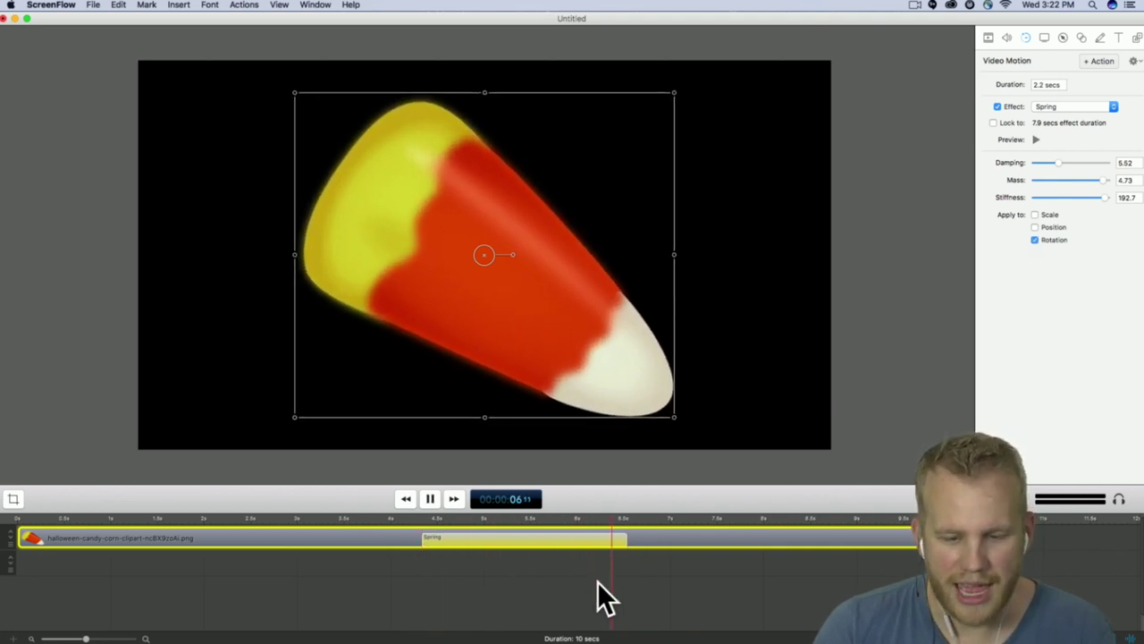
key("space")
- Rotate the candy corn about 180 degrees at the end of the Spring action, and play the action
left_click(626, 519)
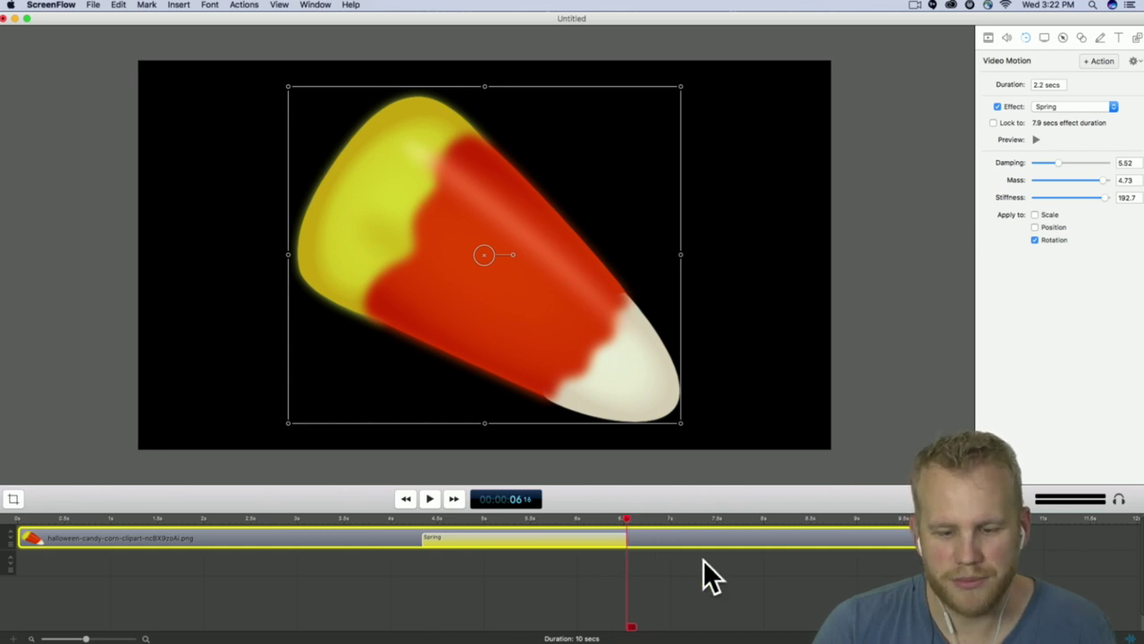
left_click_drag(510, 255, 433, 252)
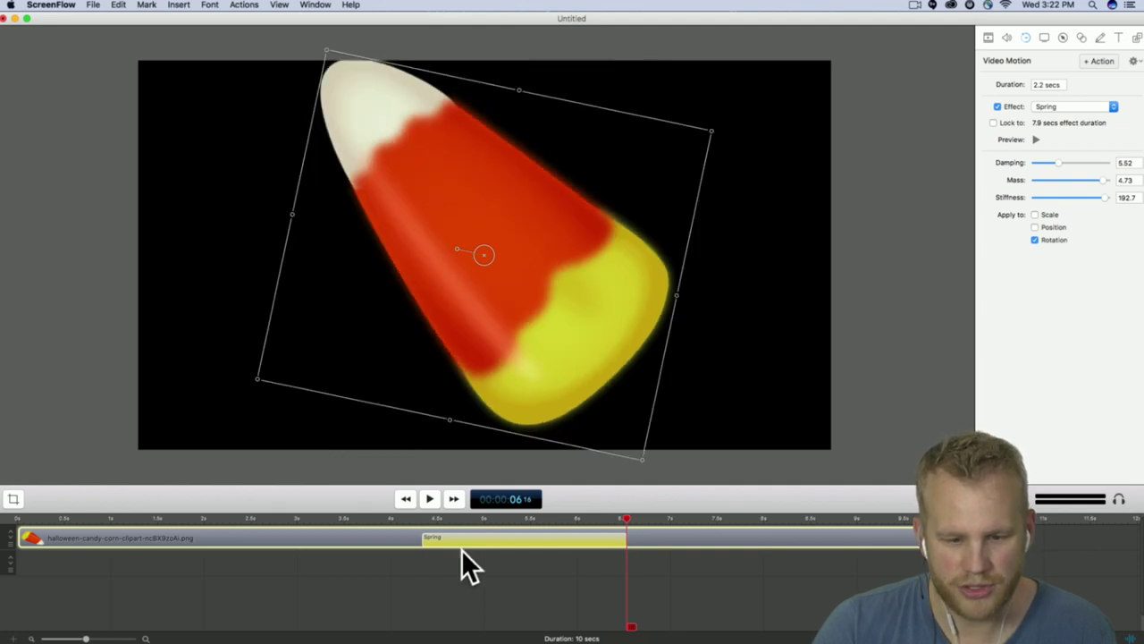
left_click(424, 534)
key("space")
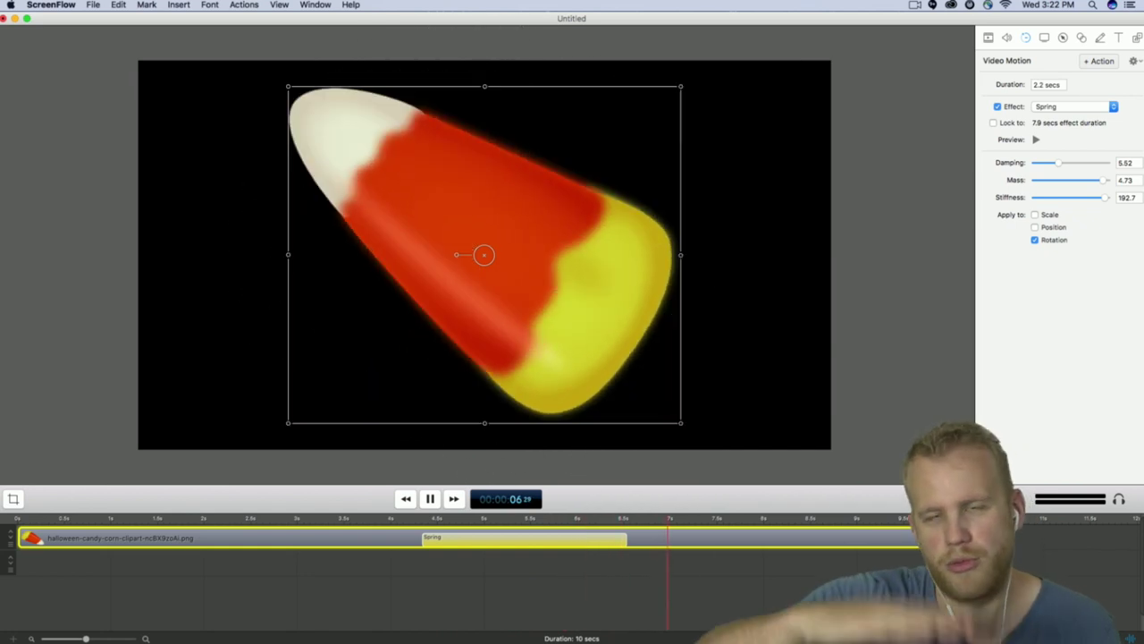
key("space")
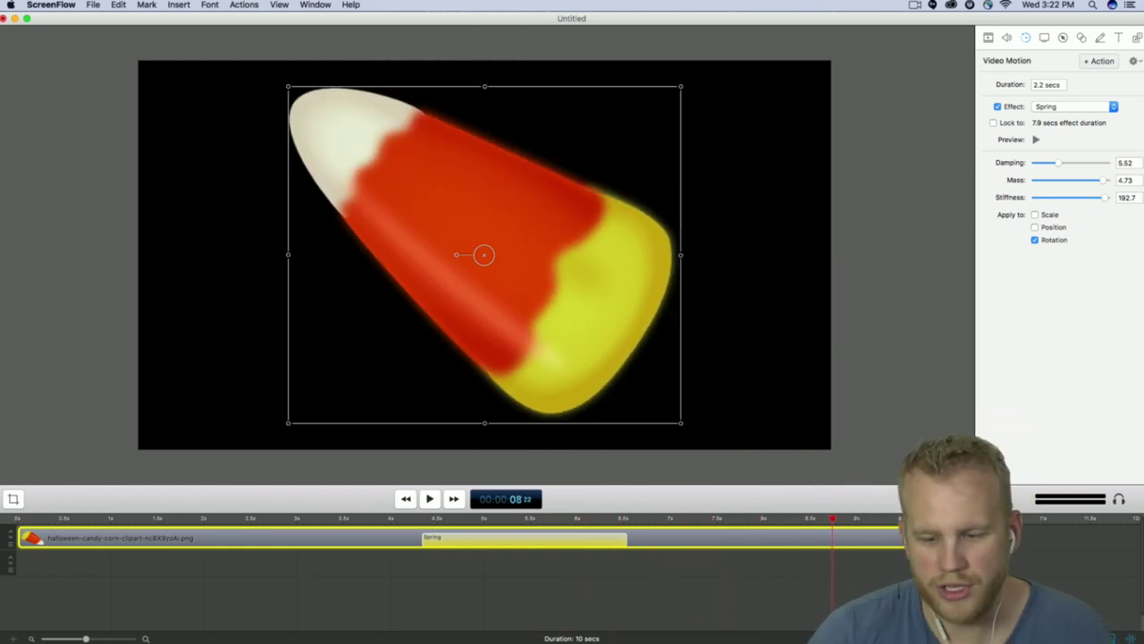
- Switch the action's effect to Pulse and set its pulse count to 17
left_click(1064, 107)
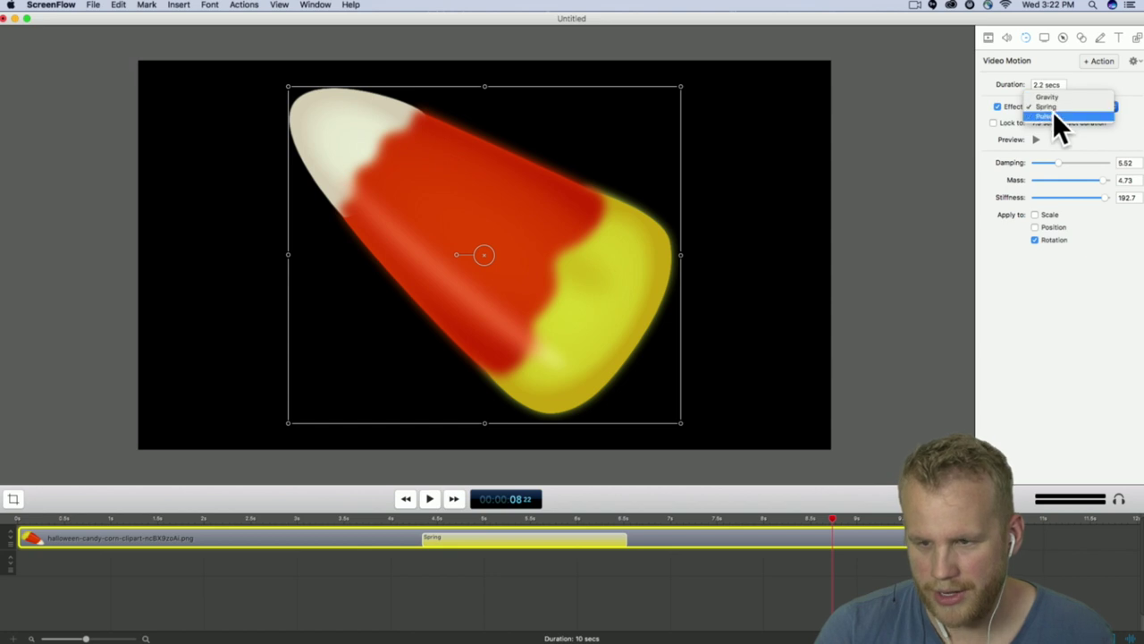
left_click(1052, 111)
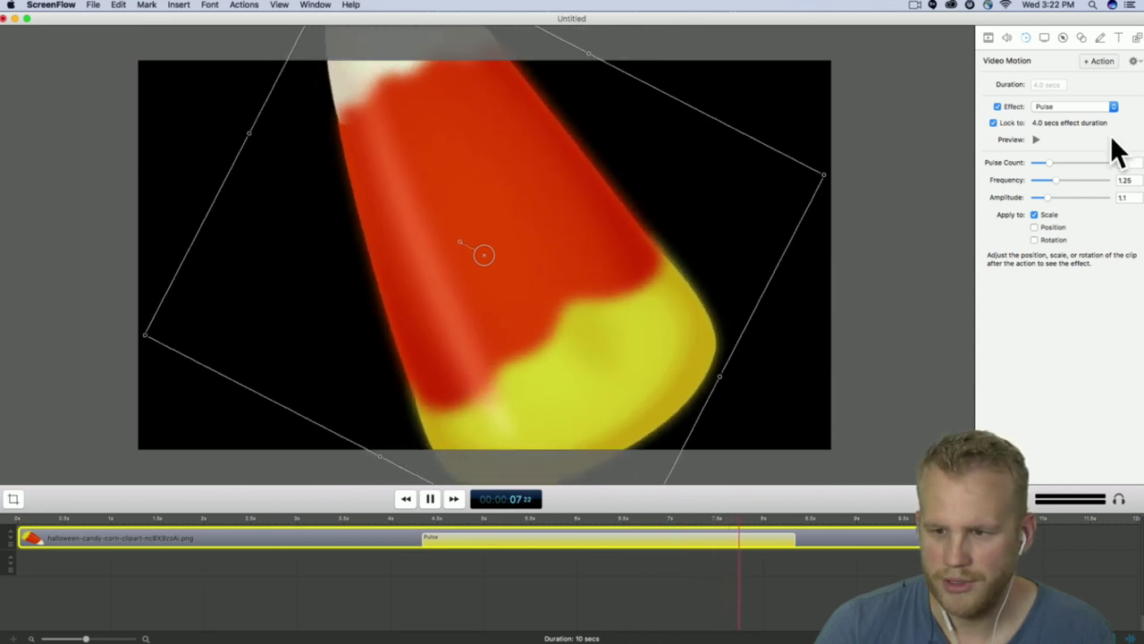
left_click_drag(1053, 163, 1098, 162)
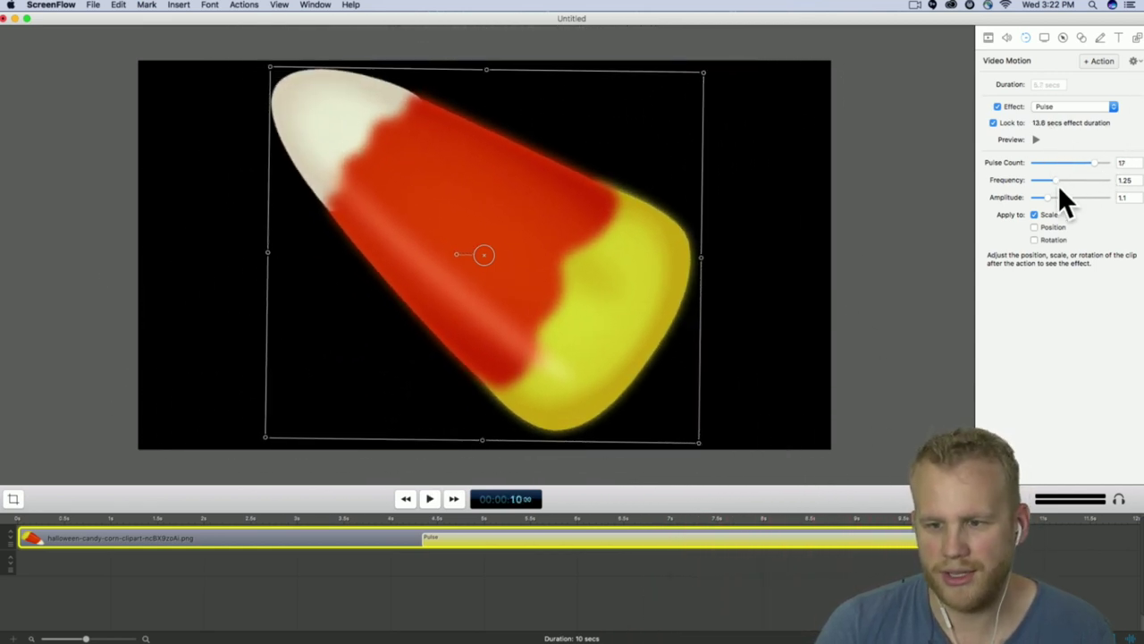
- Set the Pulse frequency to 0.5 and play the action from its start
left_click_drag(1057, 180, 1043, 181)
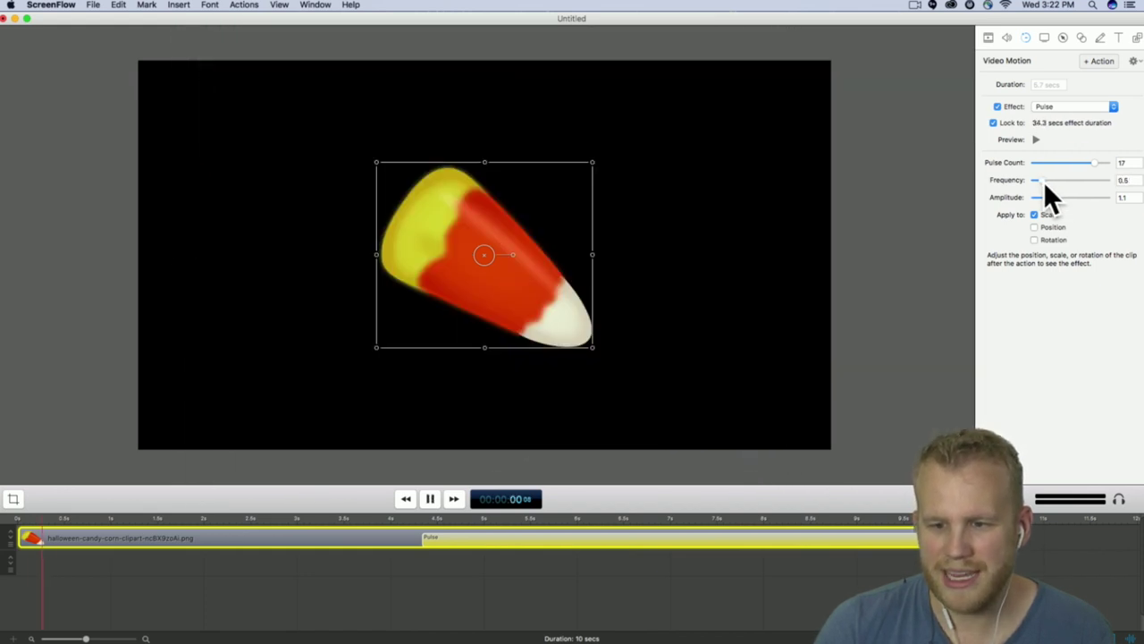
left_click(421, 518)
key("space")
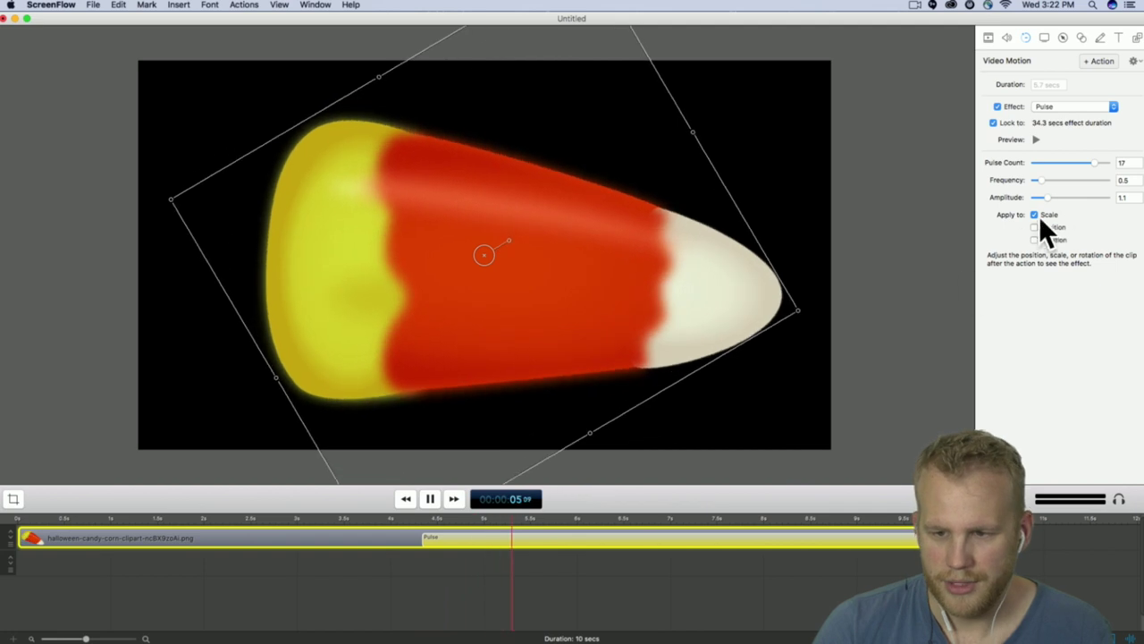
key("space")
- Raise the Pulse frequency to 3.34 and play the action from its start
left_click_drag(1087, 174, 1095, 172)
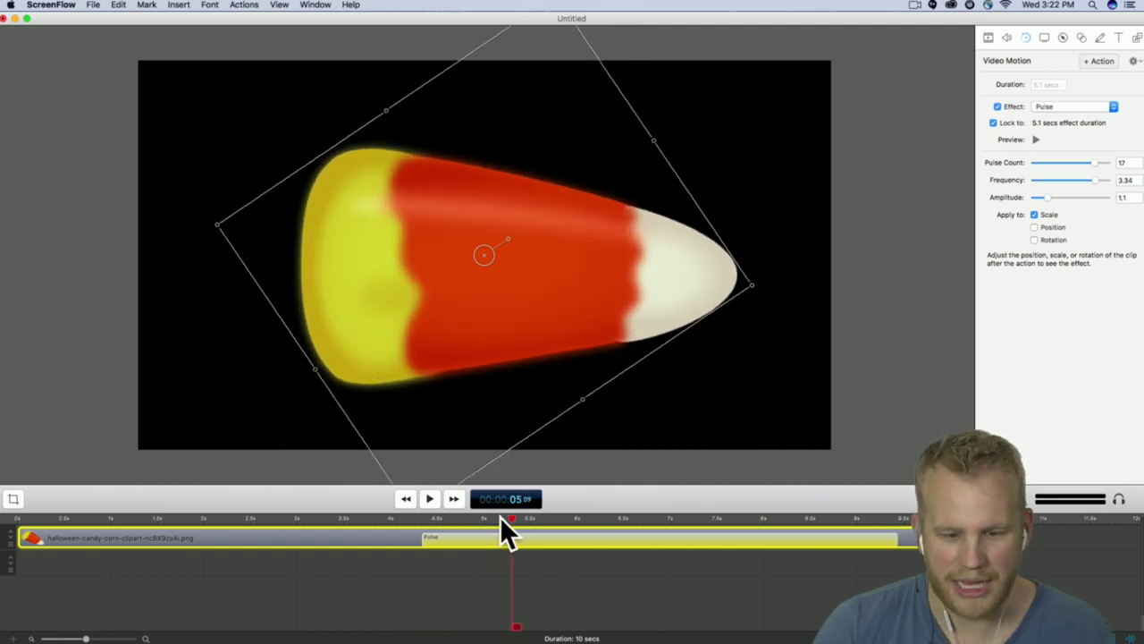
left_click(429, 517)
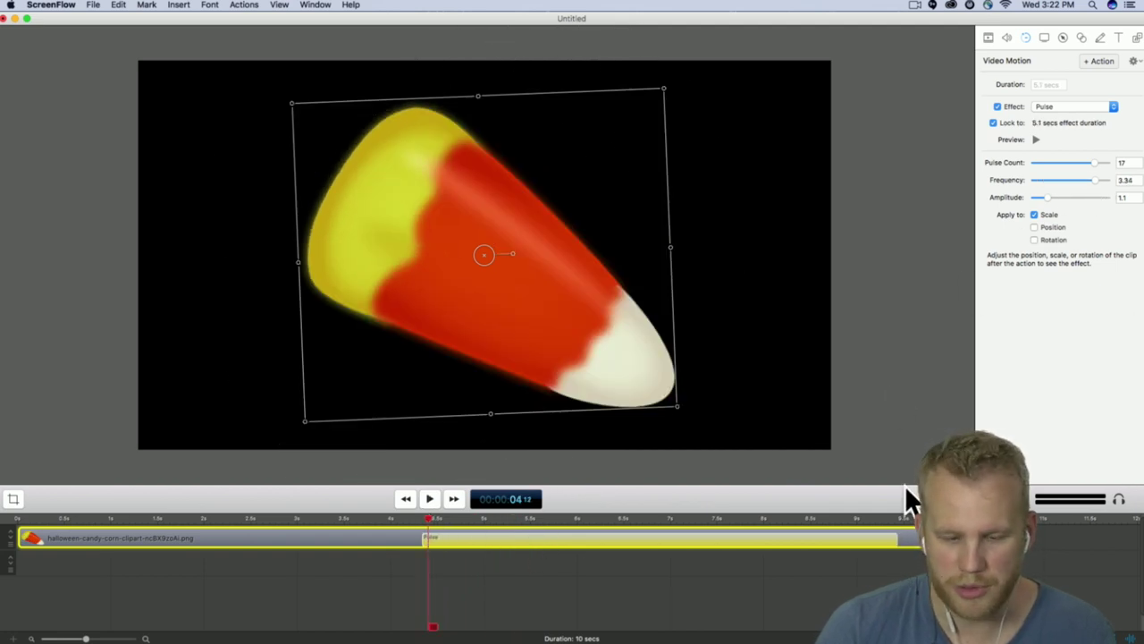
key("space")
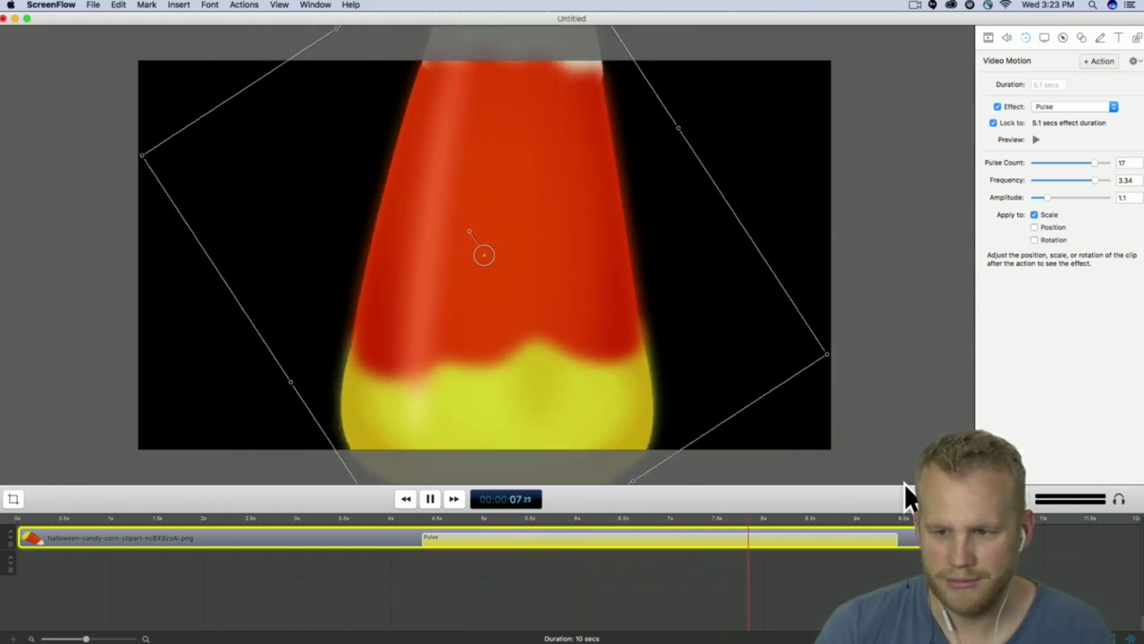
key("space")
- Set the Pulse amplitude to 6 and play the action
left_click_drag(1046, 196, 1111, 198)
left_click(429, 518)
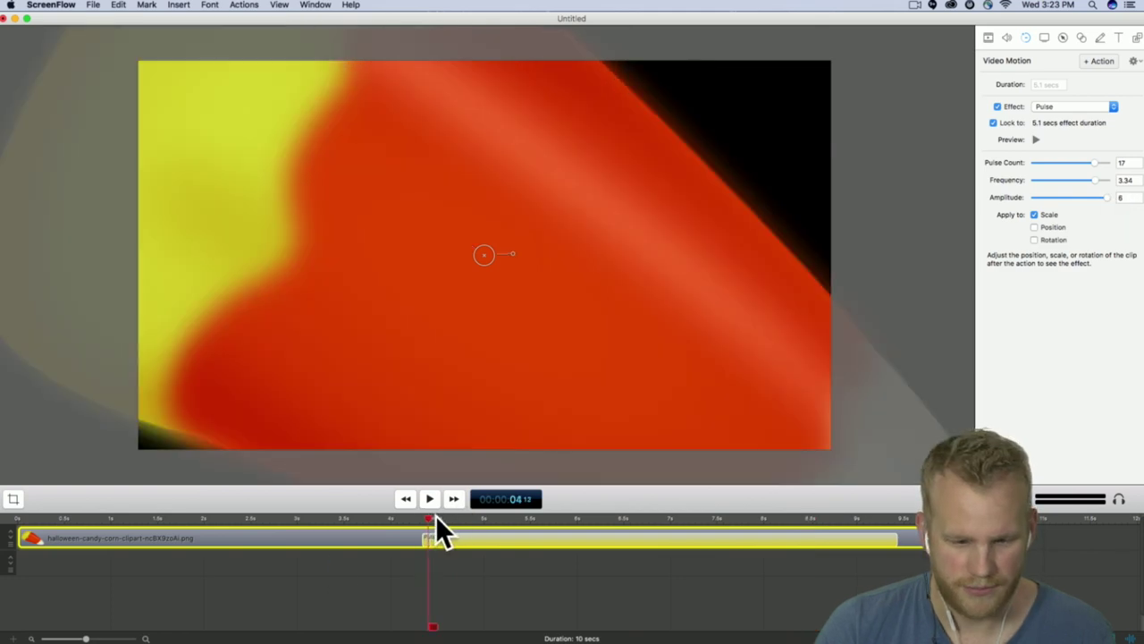
key("space")
key("space")
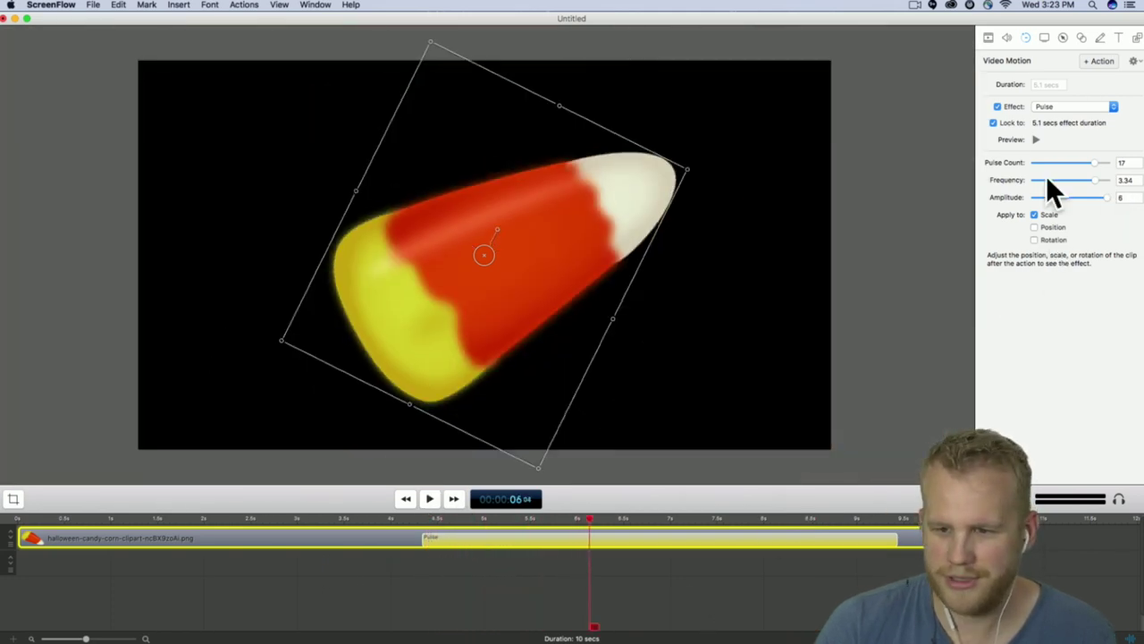
- Lower the Pulse amplitude to 0.22 and play the action
left_click(1037, 197)
key("space")
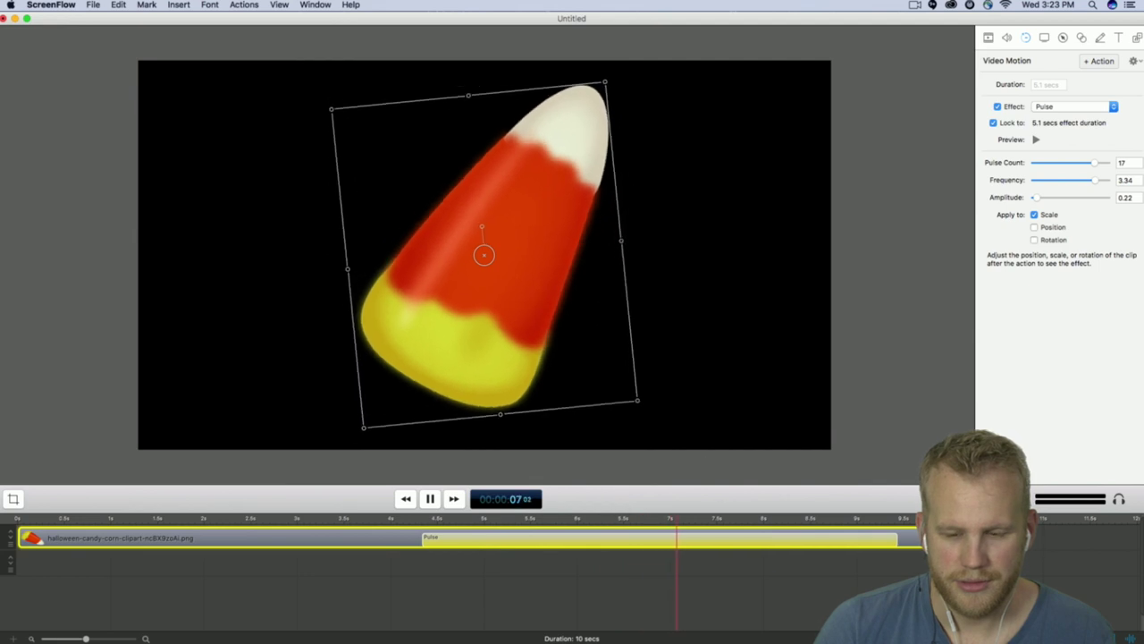
left_click(605, 489)
left_click(789, 536)
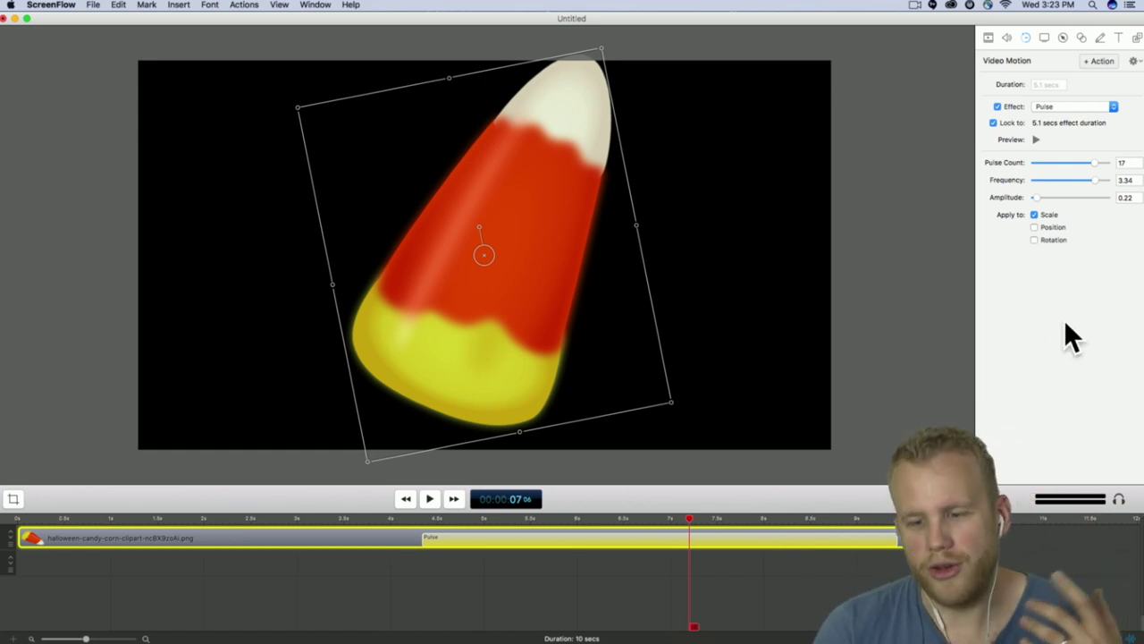
- Apply the Pulse effect to rotation instead of scale, and play the action
left_click(1045, 215)
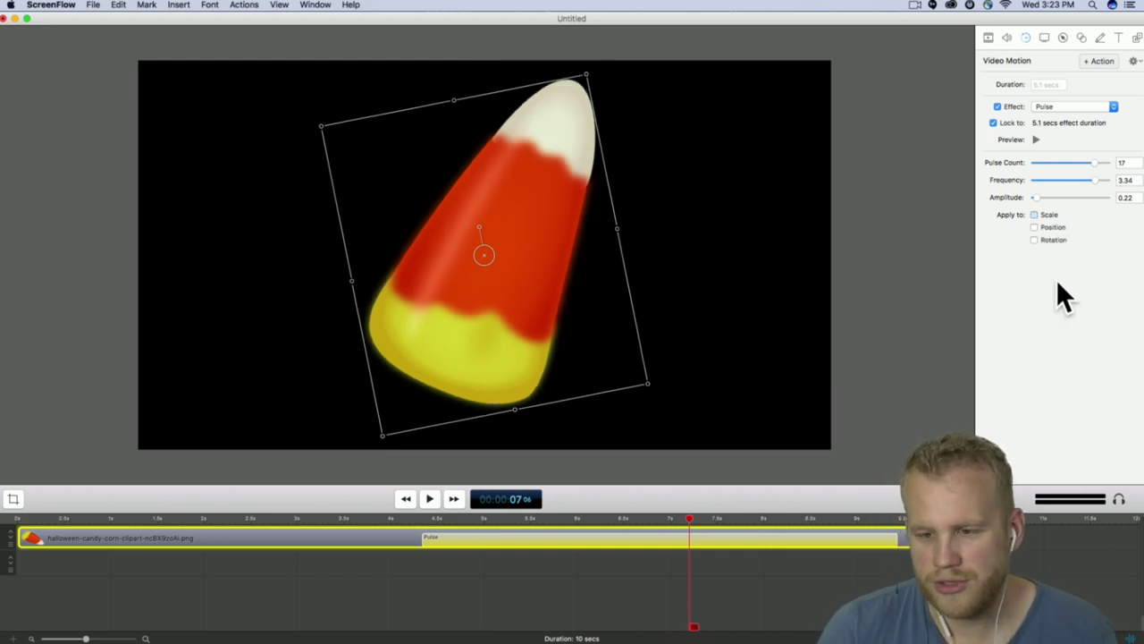
left_click(1048, 240)
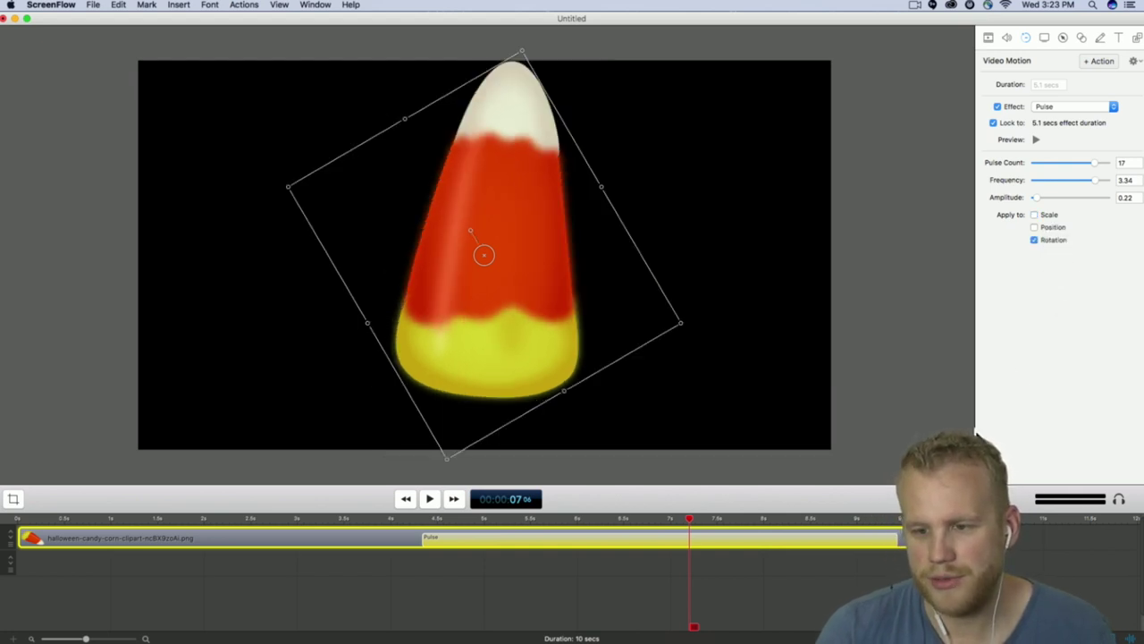
left_click(424, 516)
key("space")
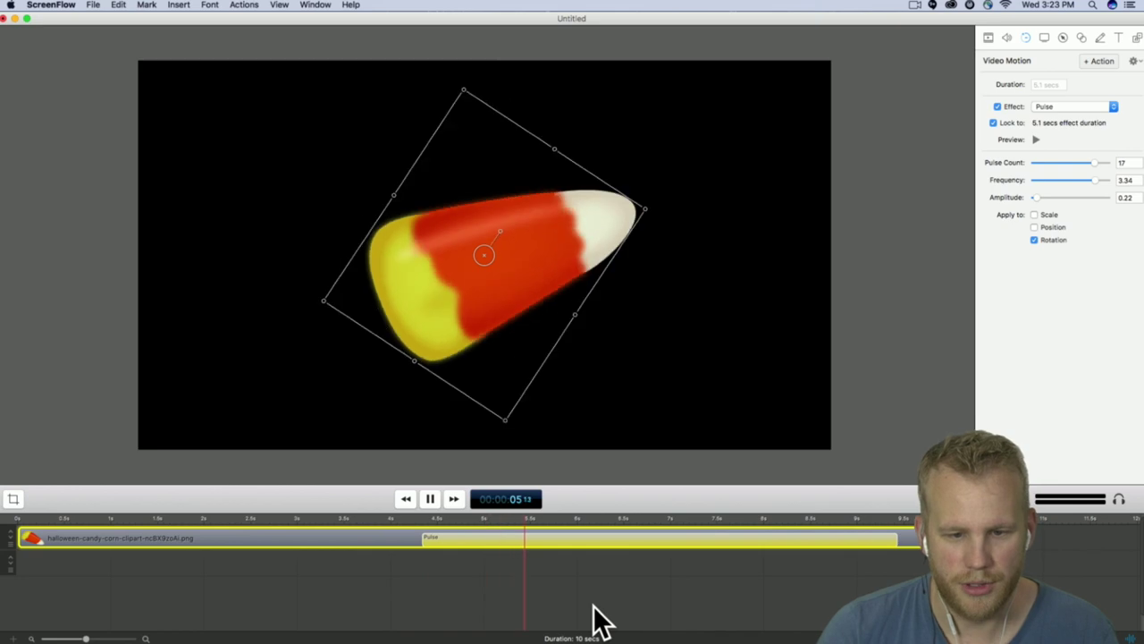
- Set the Pulse amplitude to 3.19 and play the rotation pulse
left_click(1073, 197)
left_click(483, 520)
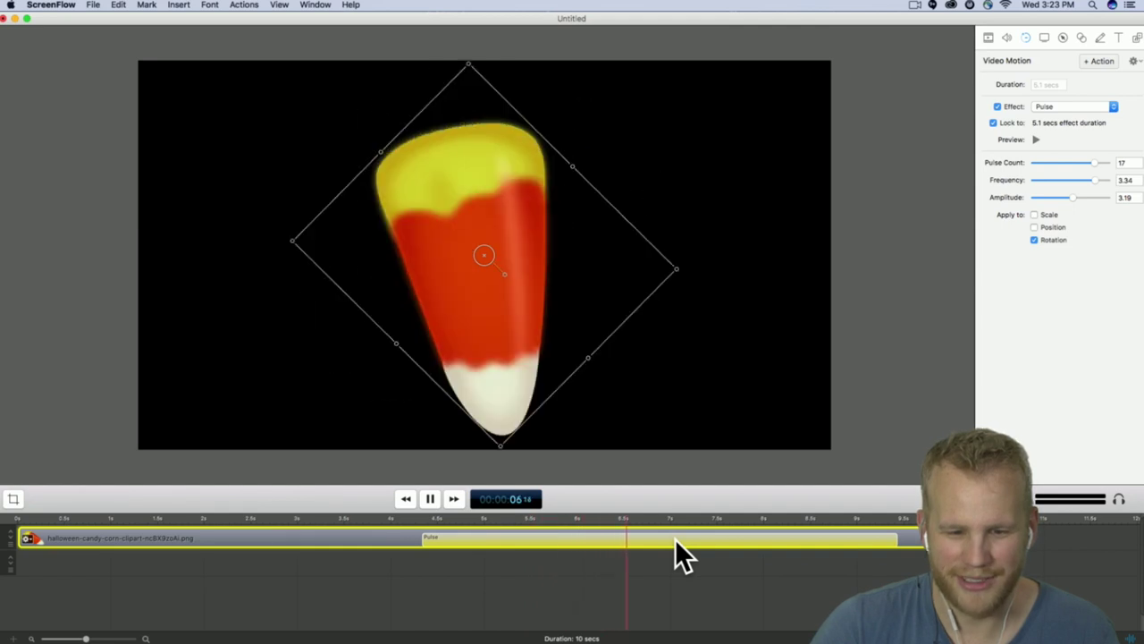
key("space")
- Delete the Pulse action from the candy corn clip
left_click(939, 280)
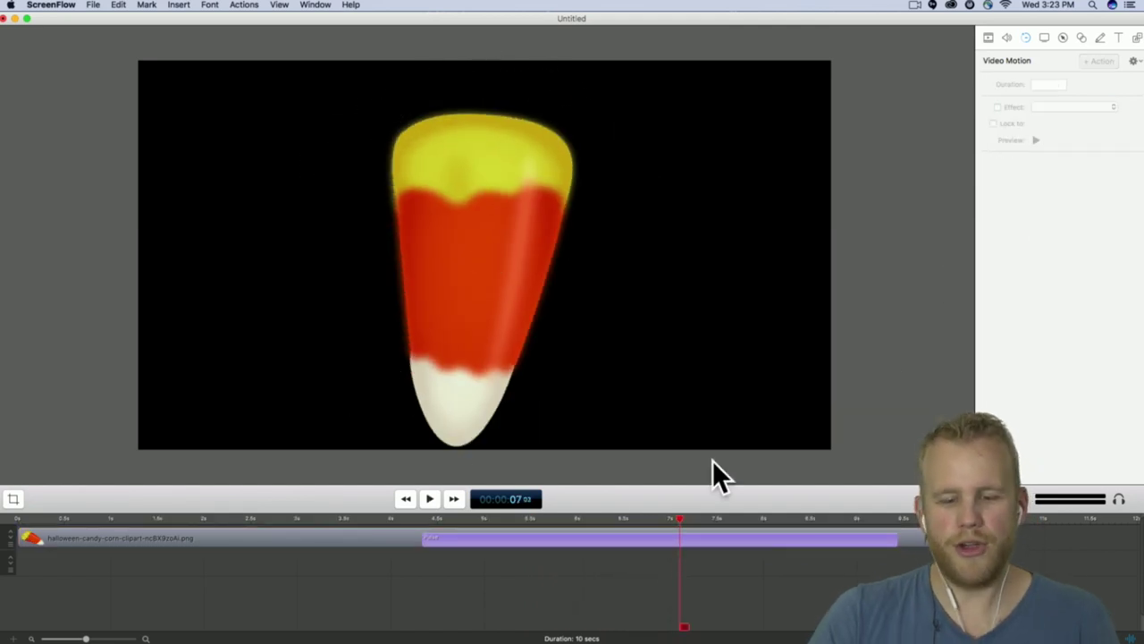
left_click(584, 533)
left_click(838, 589)
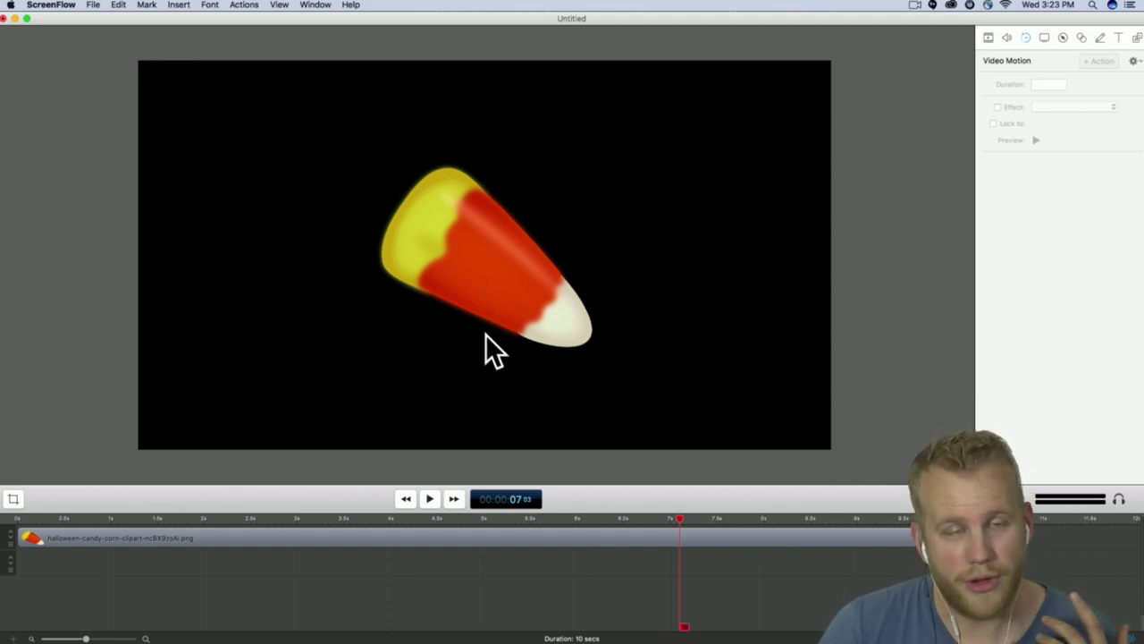
- Add a video action to the candy corn clip and move the candy corn toward the canvas's upper left at its start
left_click(674, 539)
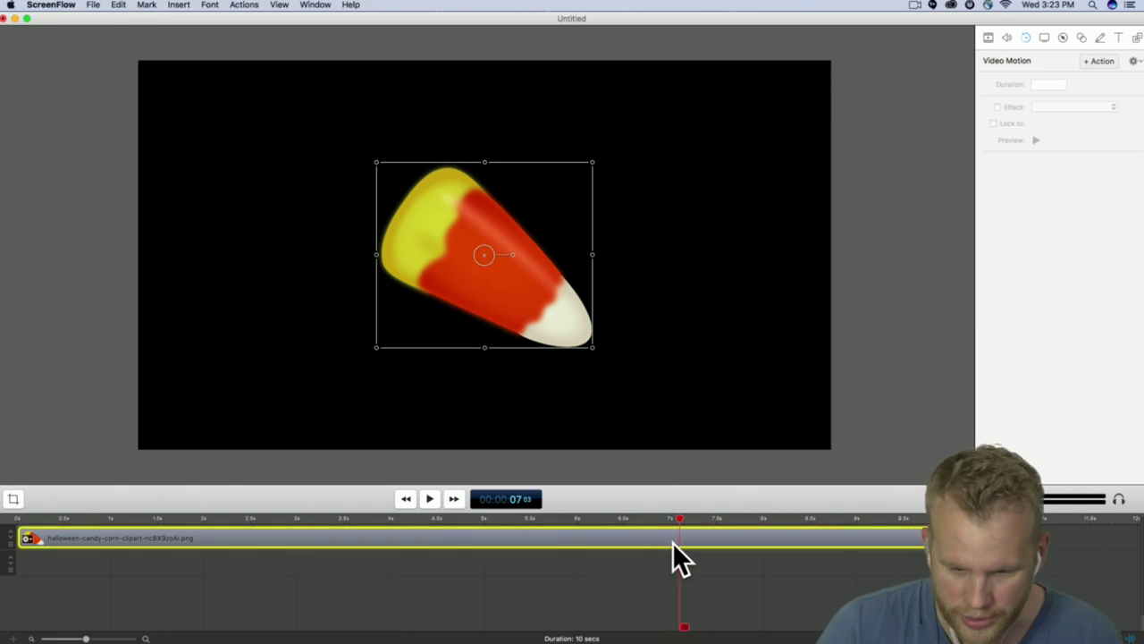
left_click(1102, 62)
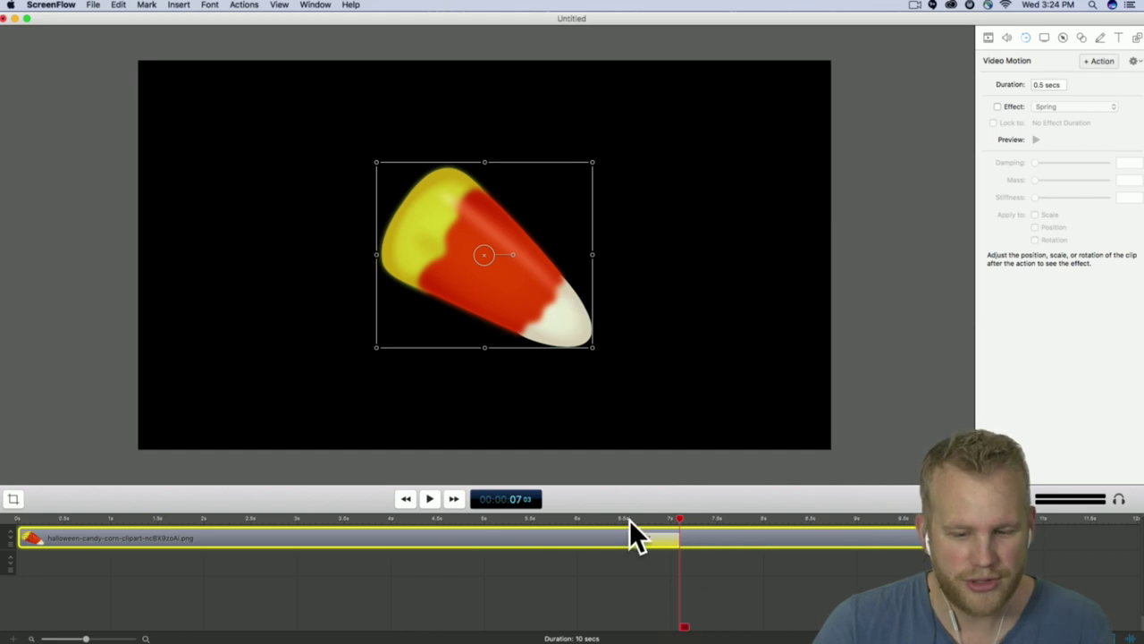
left_click_drag(475, 272, 283, 188)
- Move the candy corn to the canvas's lower-right corner at the end of the new action, and play it
key("space")
left_click_drag(569, 251, 808, 349)
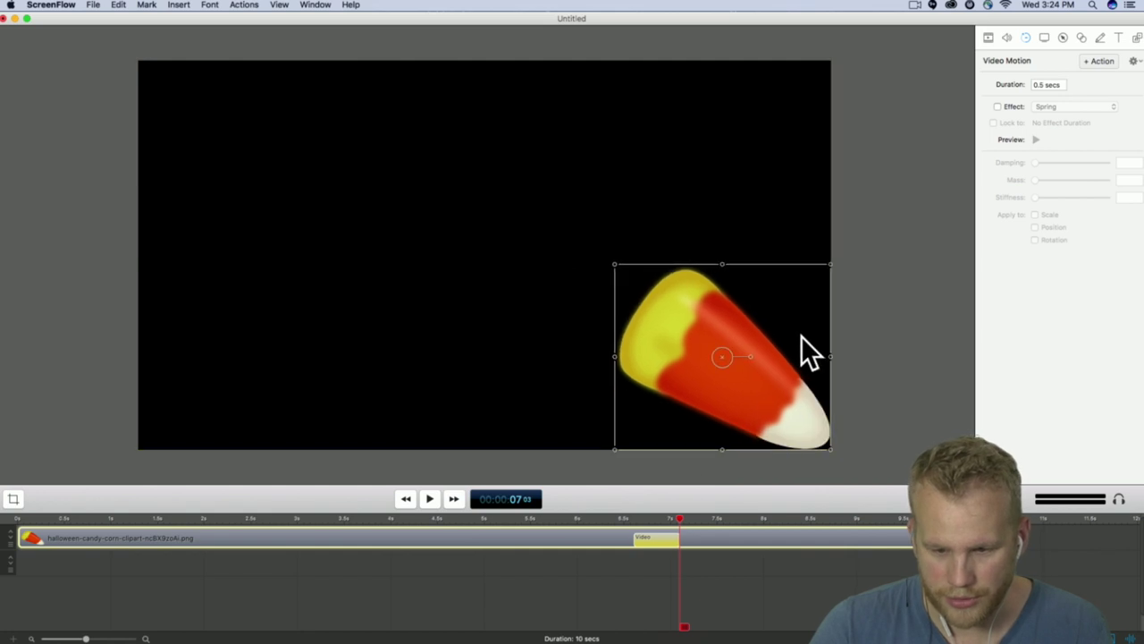
left_click(613, 536)
key("space")
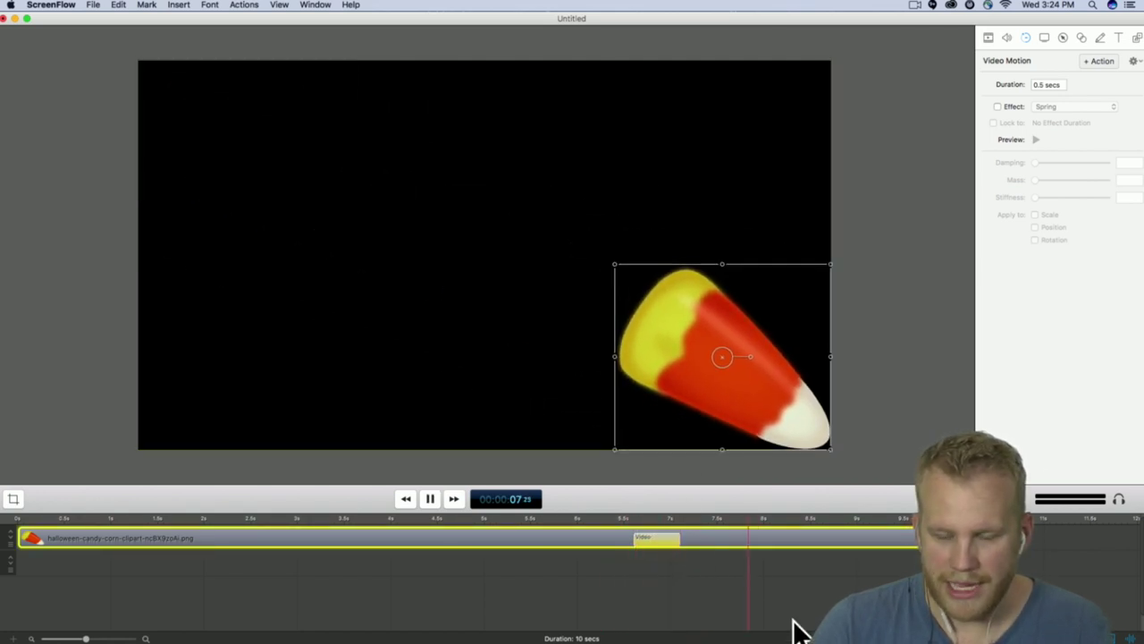
- Turn on the Spring effect with its default settings for the new action, and play it
left_click(998, 107)
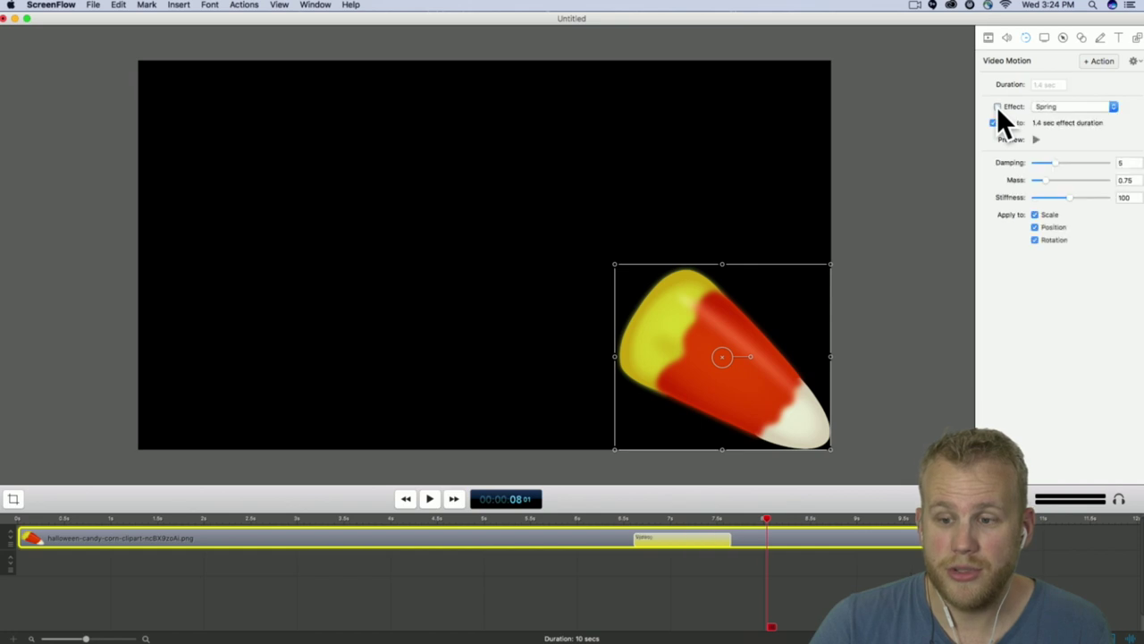
left_click(630, 536)
key("space")
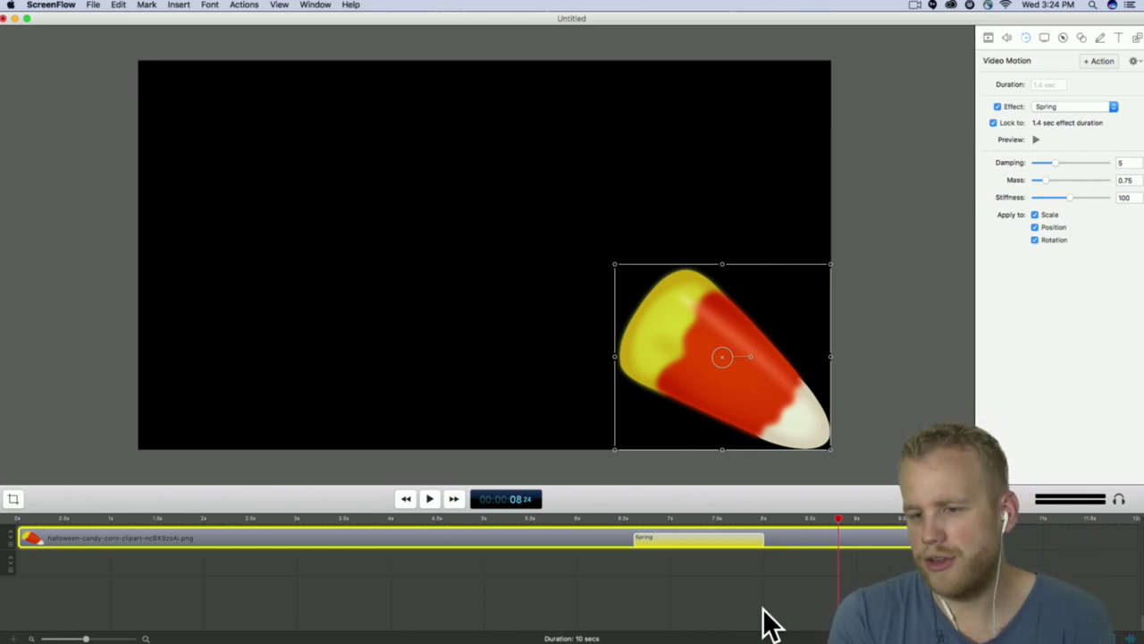
left_click(1007, 38)
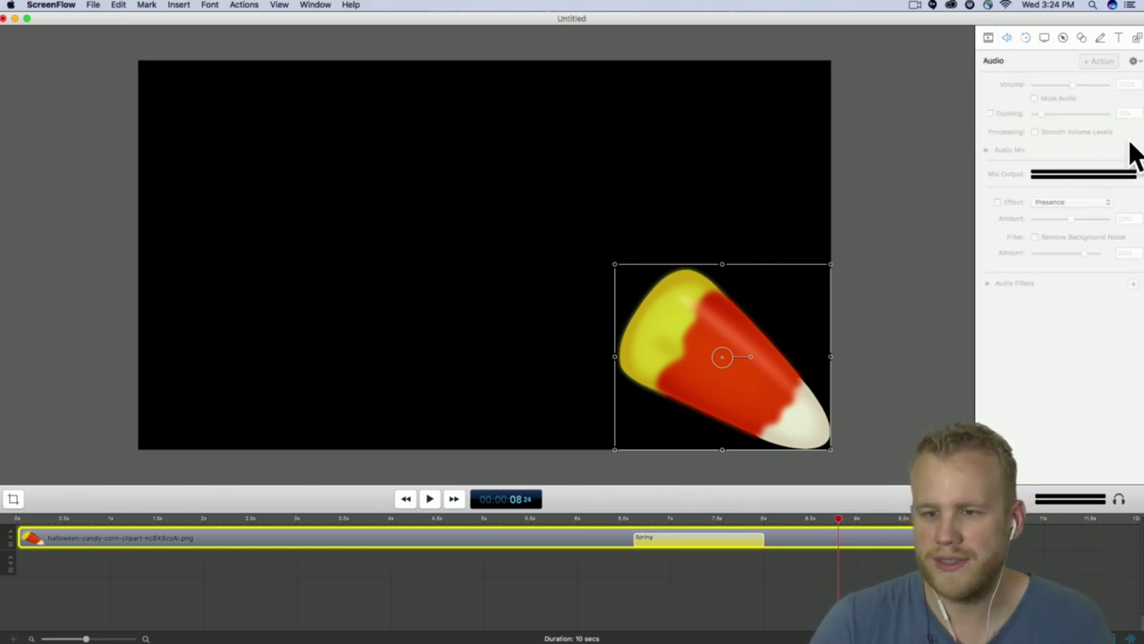
left_click(1026, 37)
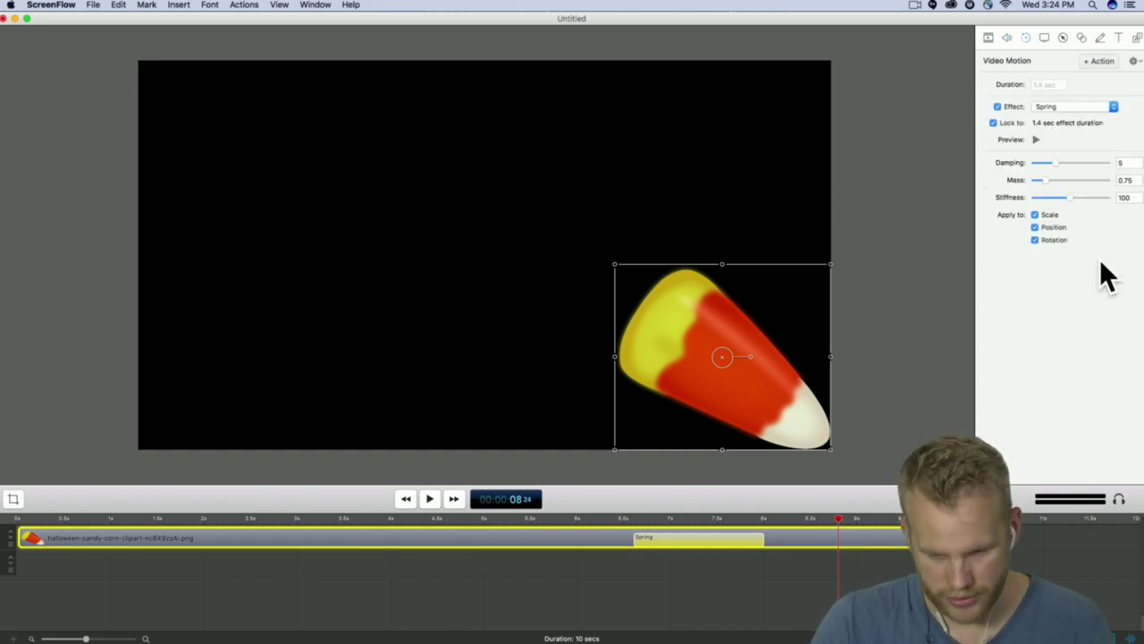
- Move the candy corn back to the canvas centre after the Spring action, and deselect it
left_click(923, 396)
left_click_drag(755, 392, 520, 291)
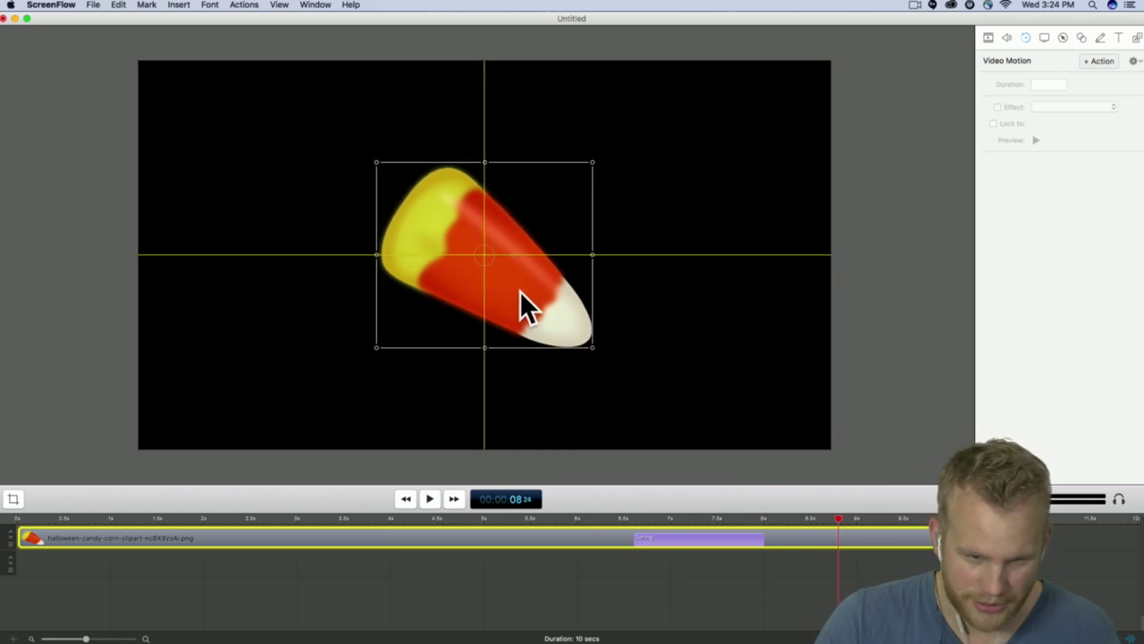
left_click(770, 357)
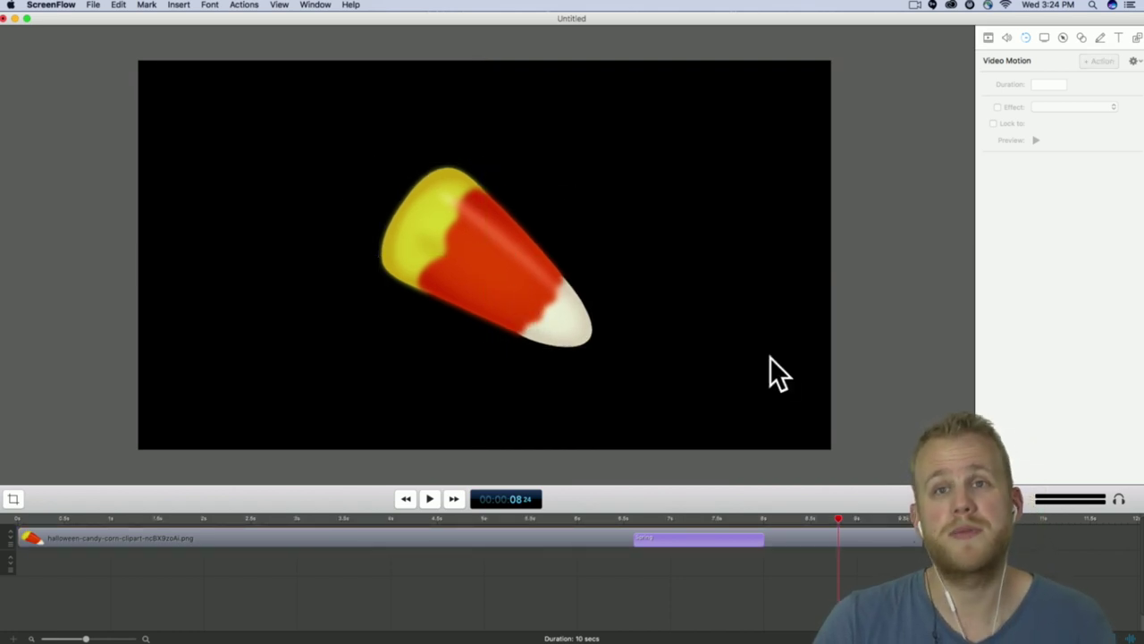